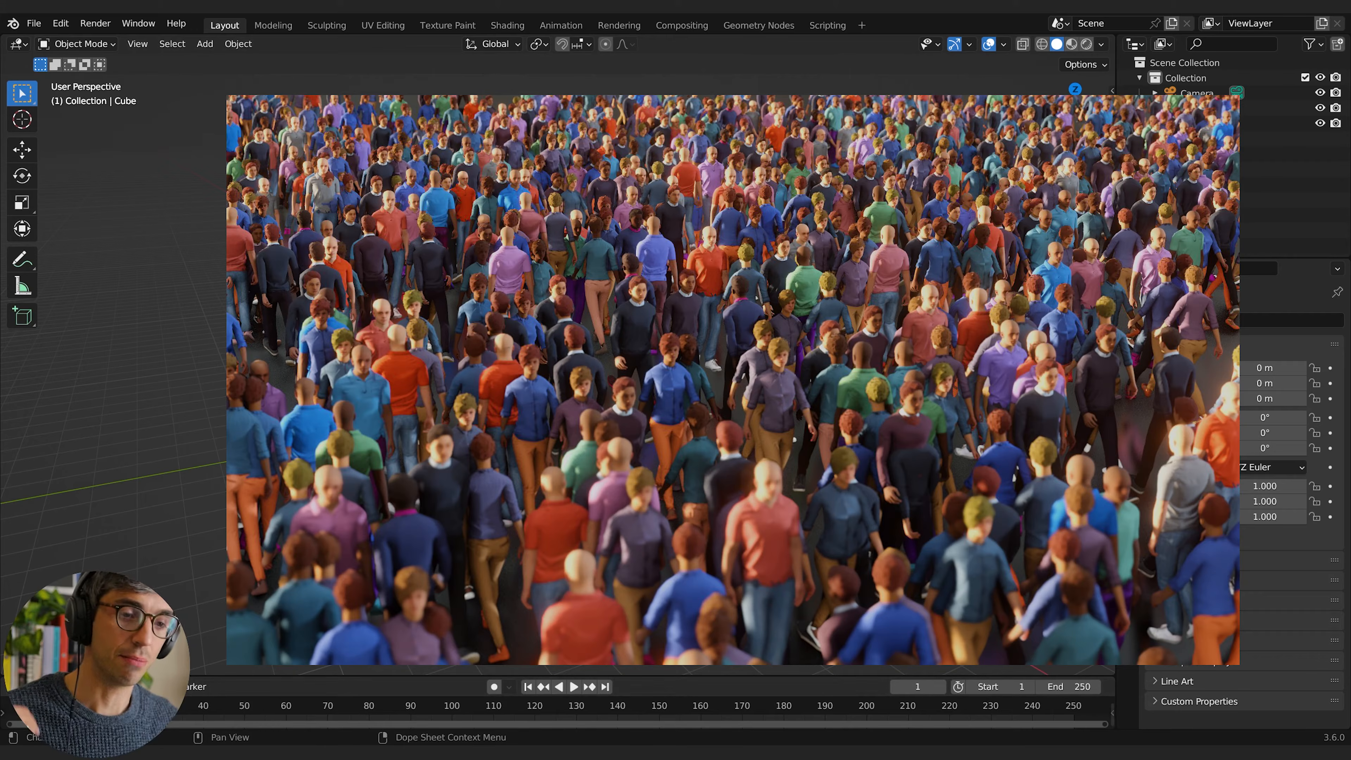
Step: Switch to the Mixamo website in the browser and look through the character library, including its first page
{"action": "mouse_move", "coordinate": [325, 754]}
{"action": "left_click", "coordinate": [347, 716]}
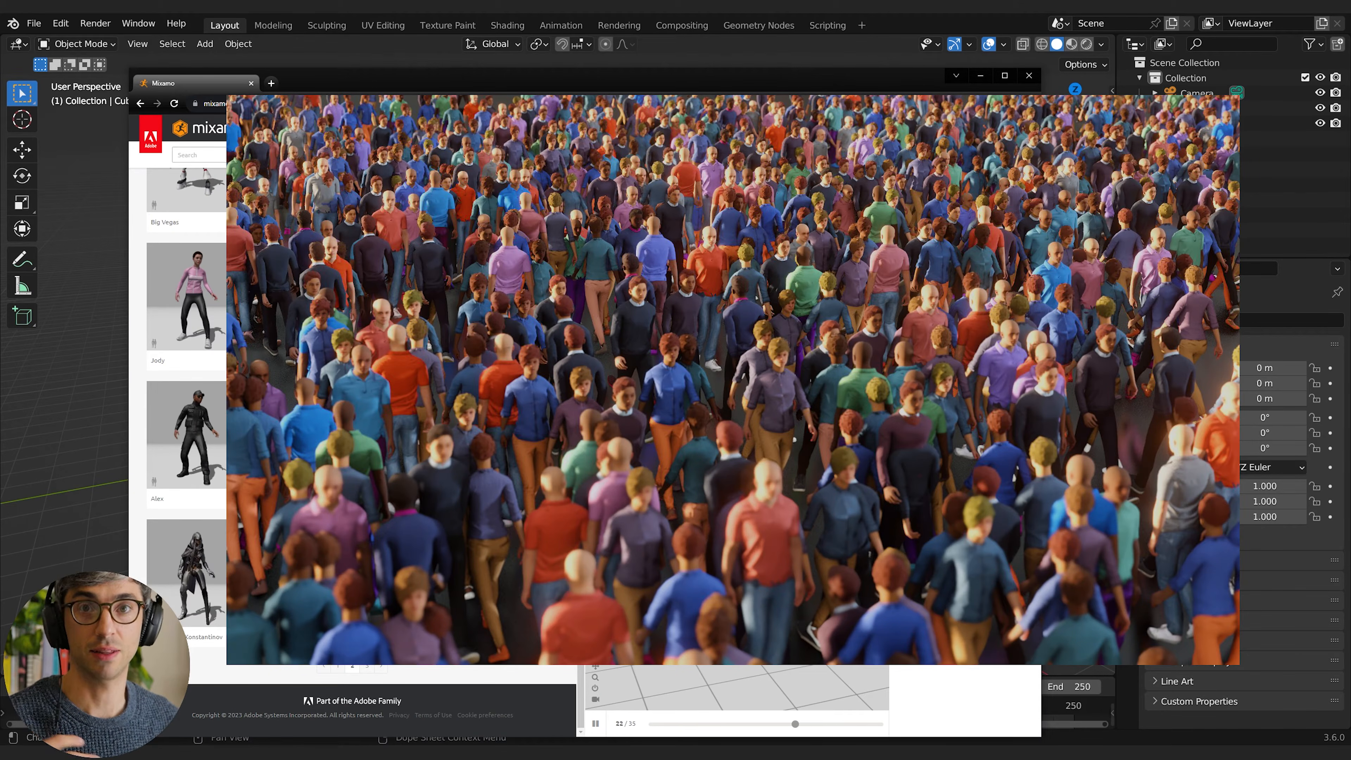
{"action": "left_click_drag", "start_coordinate": [673, 72], "coordinate": [696, 62]}
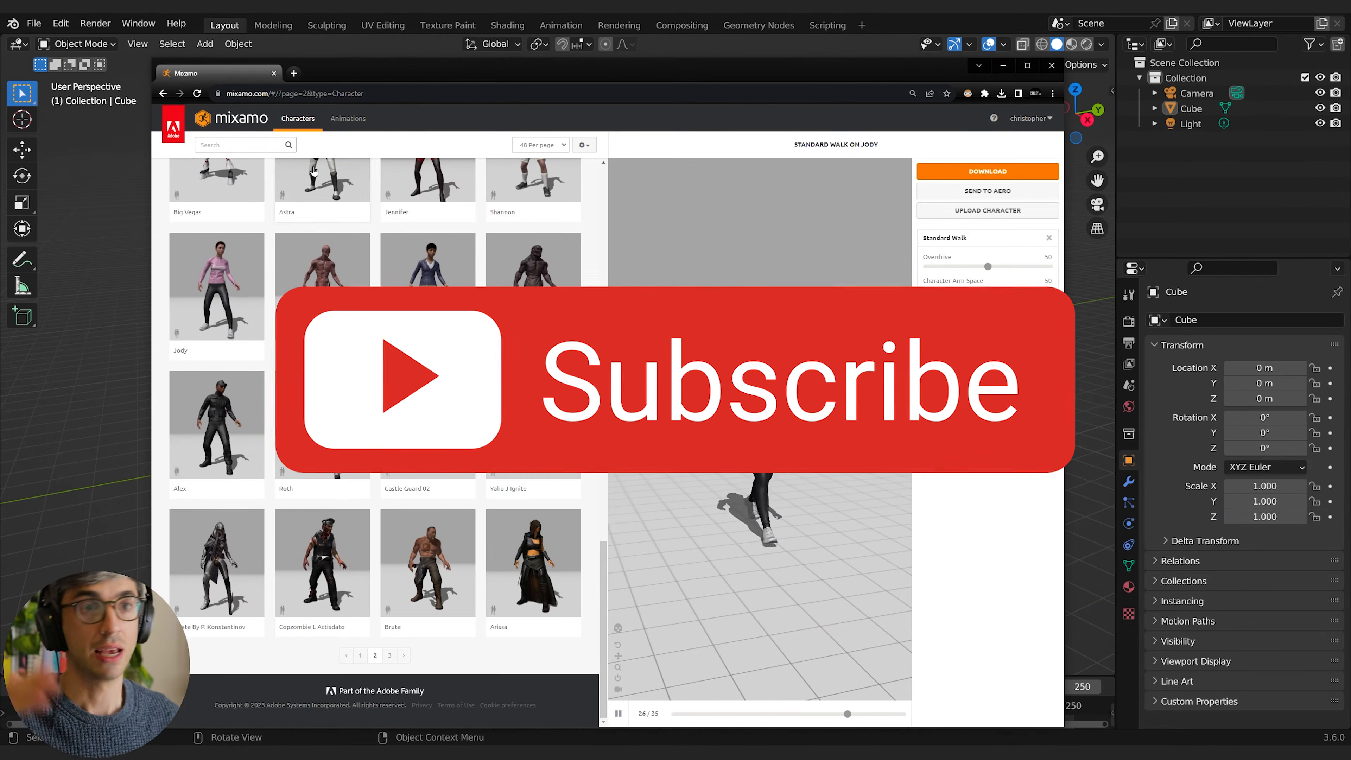
{"action": "scroll", "coordinate": [395, 413], "scroll_direction": "up", "scroll_amount": 20}
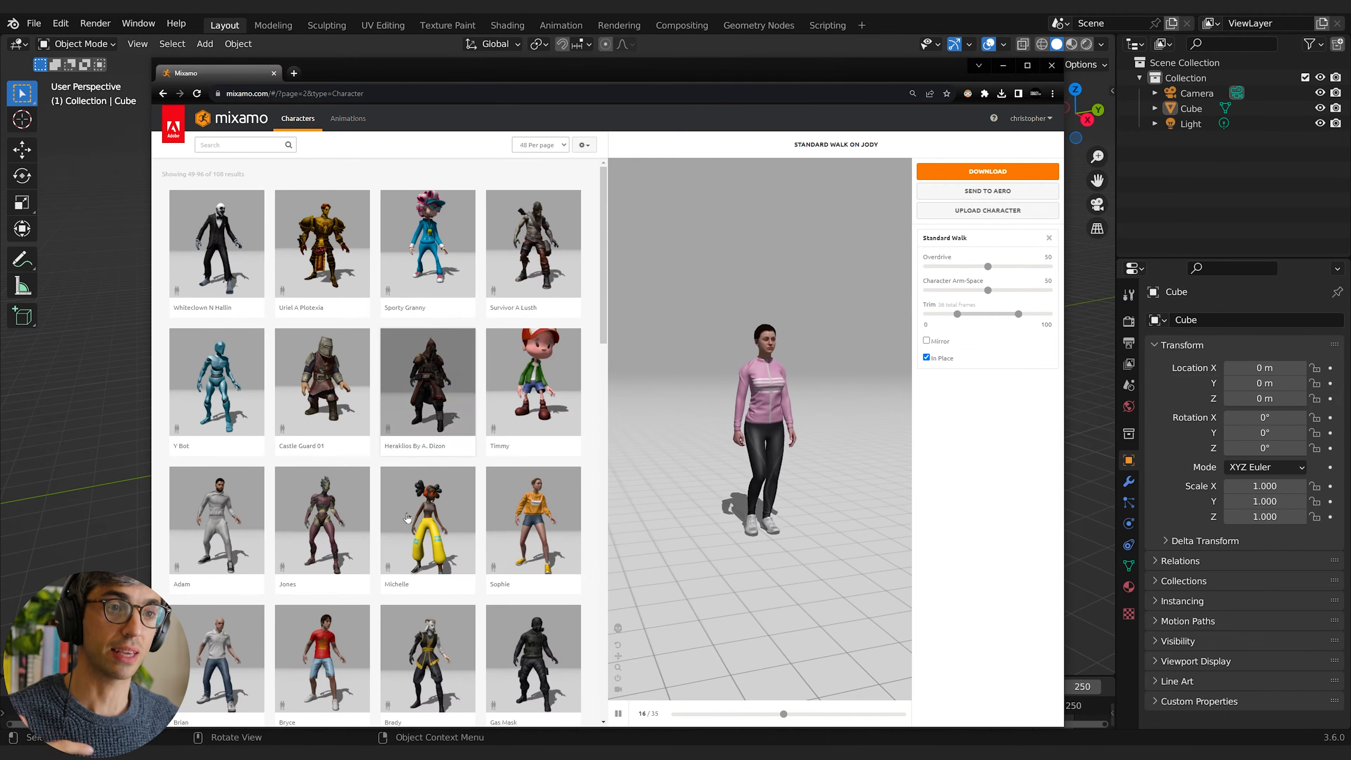
{"action": "scroll", "coordinate": [373, 639], "scroll_direction": "down", "scroll_amount": 20}
{"action": "left_click", "coordinate": [360, 656]}
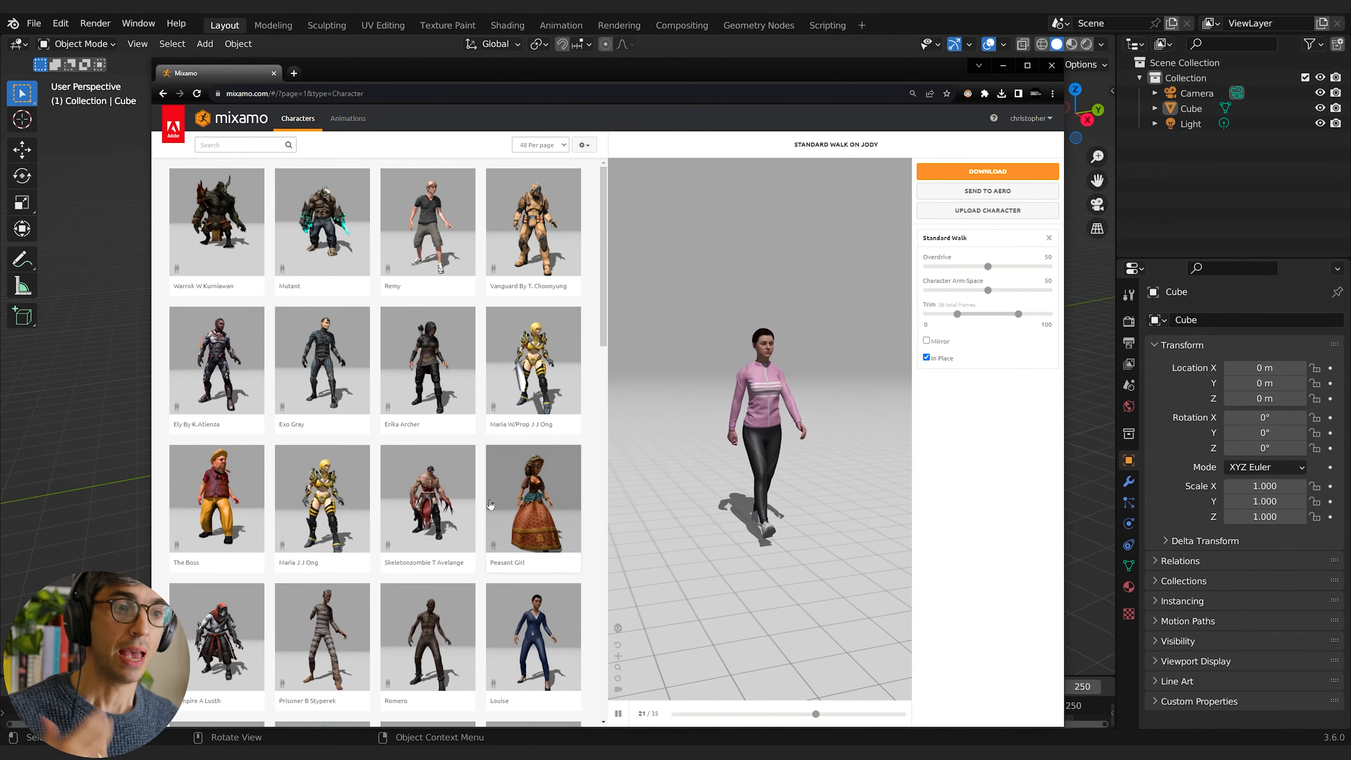
{"action": "scroll", "coordinate": [489, 505], "scroll_direction": "down", "scroll_amount": 3}
{"action": "scroll", "coordinate": [490, 504], "scroll_direction": "down", "scroll_amount": 8}
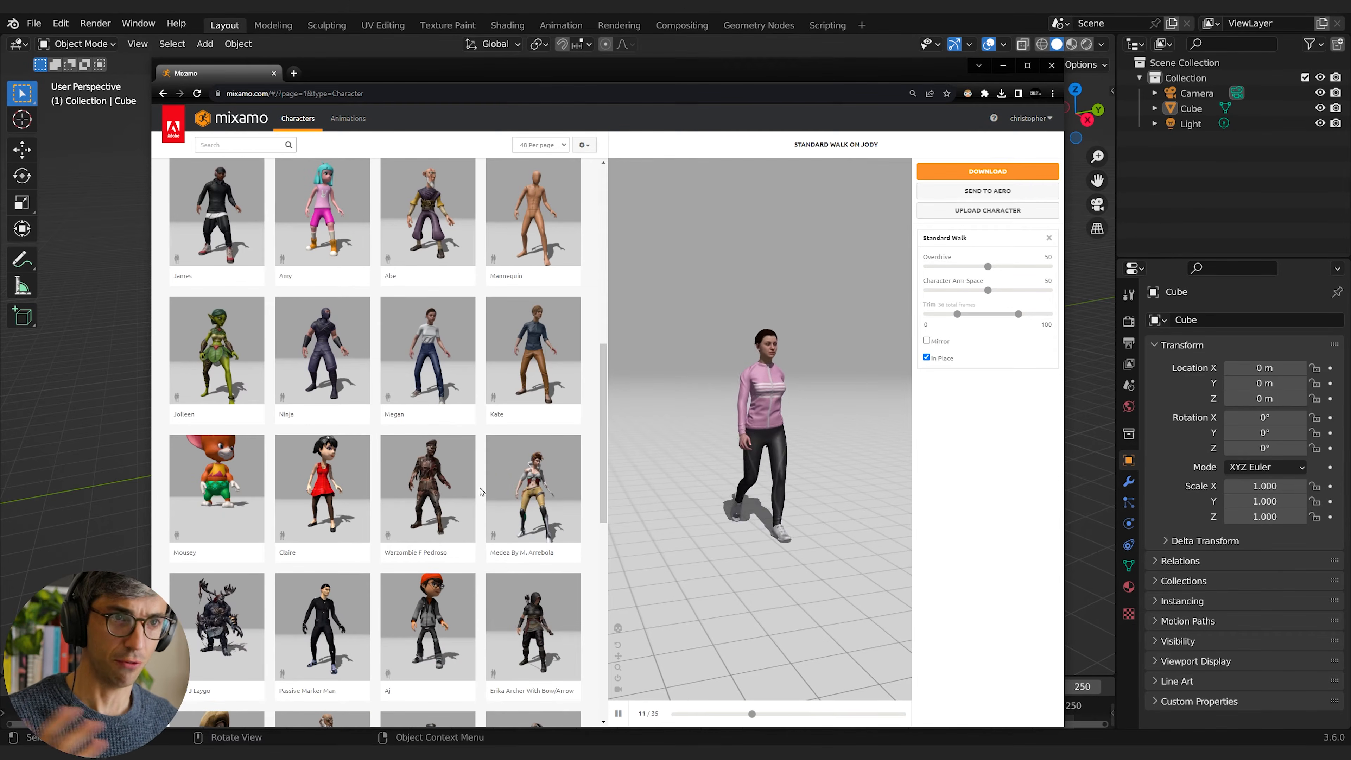
{"action": "scroll", "coordinate": [487, 458], "scroll_direction": "down", "scroll_amount": 10}
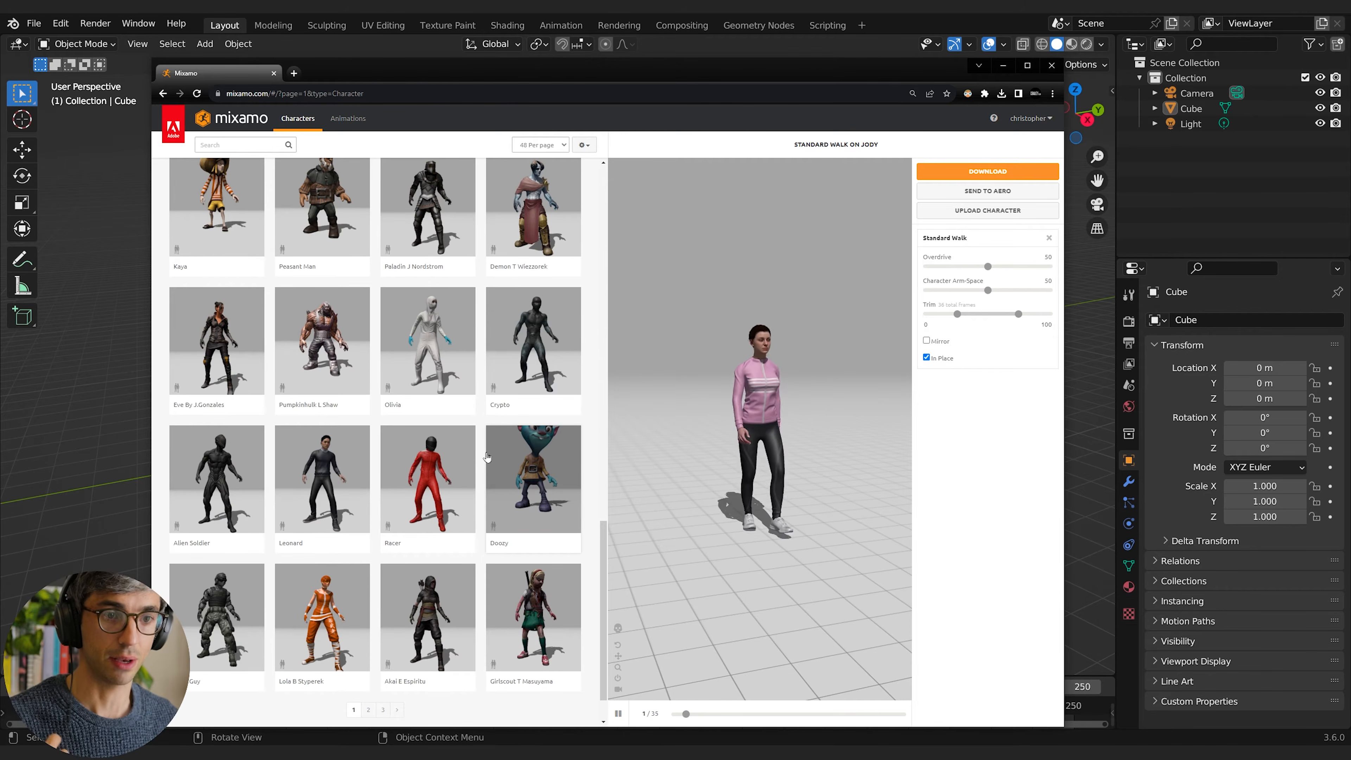
Step: Choose the Leonard character for the Standard Walk animation and pause the preview playback
{"action": "left_click", "coordinate": [317, 498]}
{"action": "key", "text": "Return"}
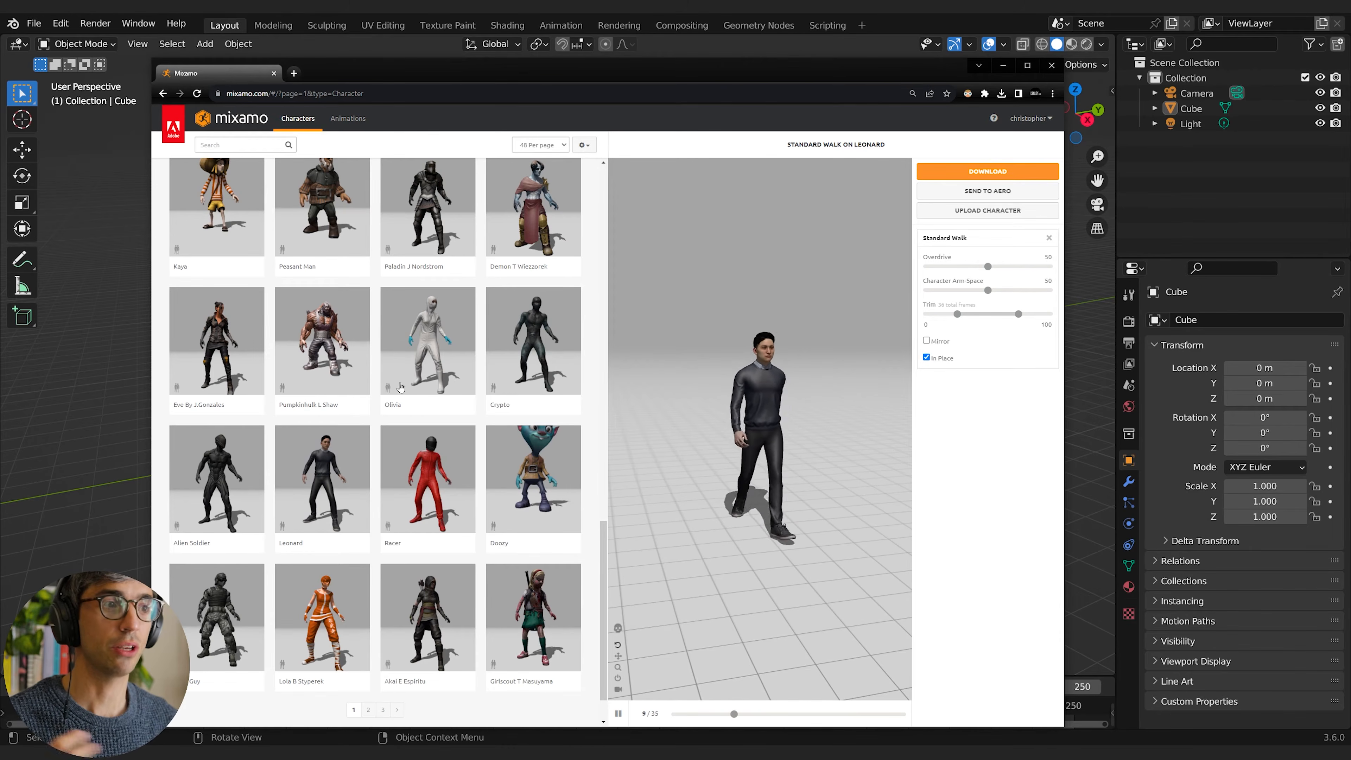
{"action": "left_click", "coordinate": [618, 714]}
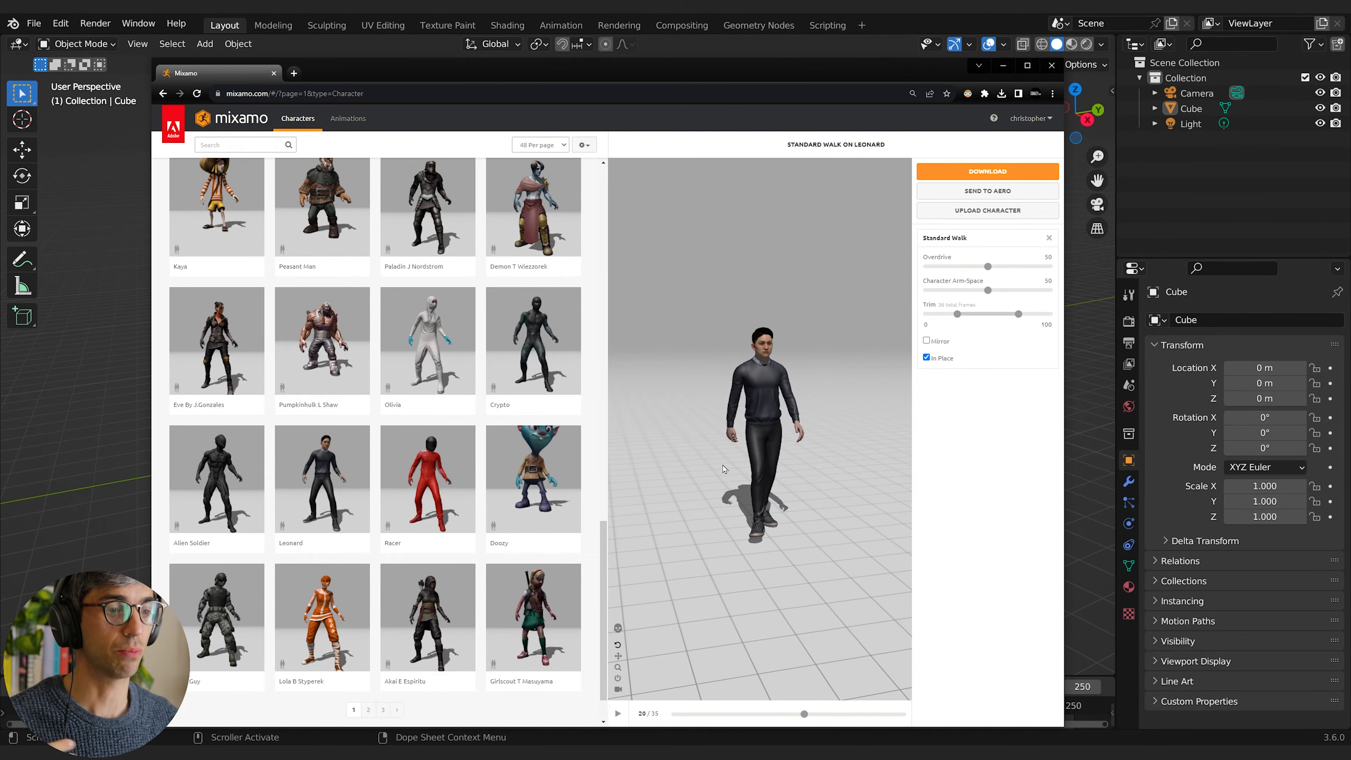
Step: Search the animation library for "walk", apply Standard Walk to the character and enable In Place
{"action": "left_click", "coordinate": [345, 125]}
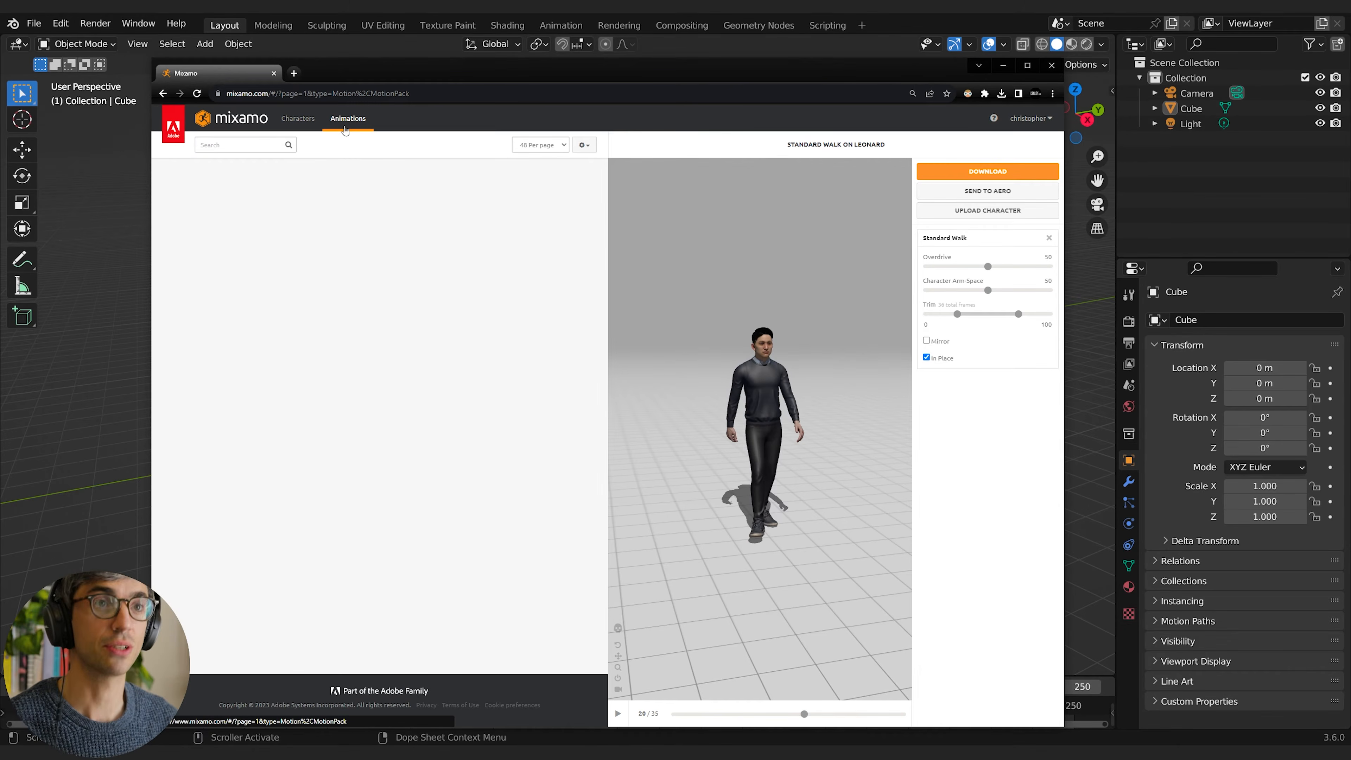
{"action": "scroll", "coordinate": [444, 477], "scroll_direction": "down", "scroll_amount": 5}
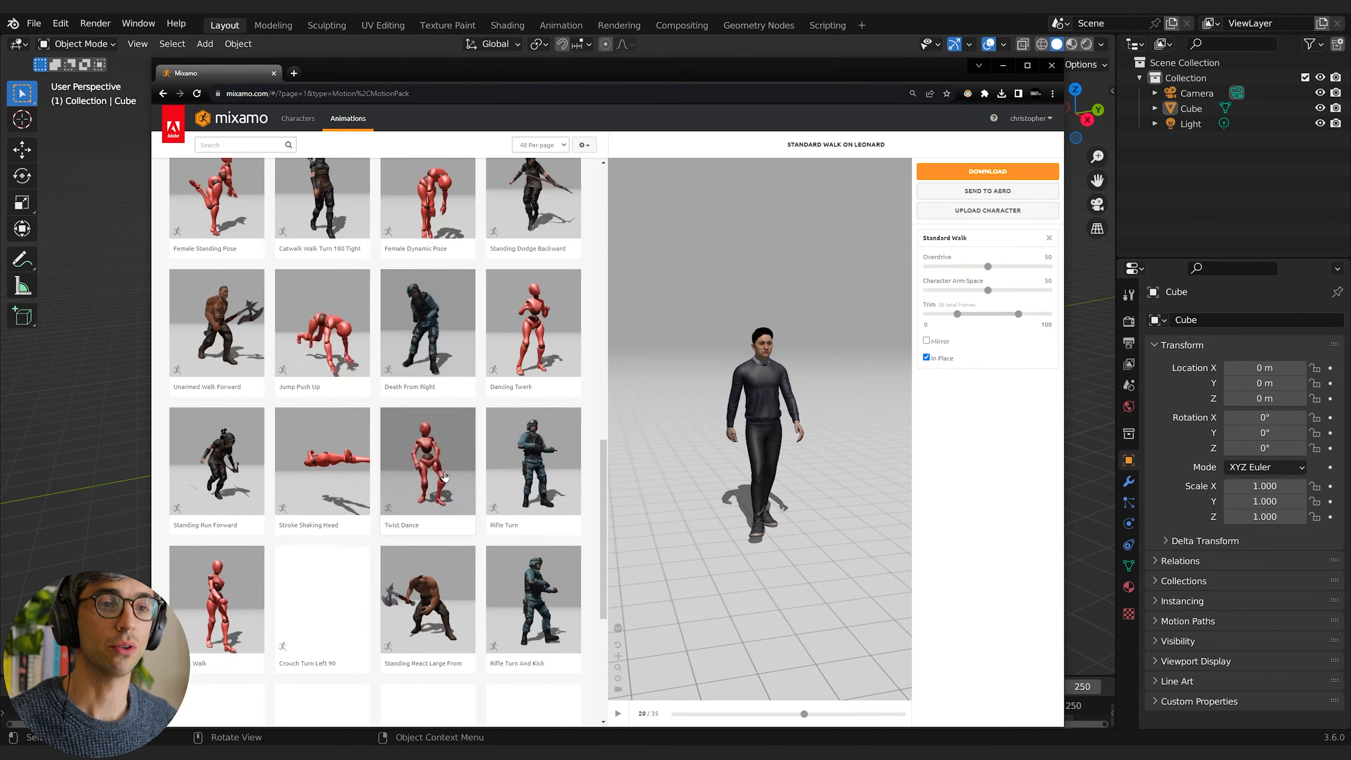
{"action": "scroll", "coordinate": [445, 477], "scroll_direction": "down", "scroll_amount": 3}
{"action": "scroll", "coordinate": [479, 500], "scroll_direction": "up", "scroll_amount": 8}
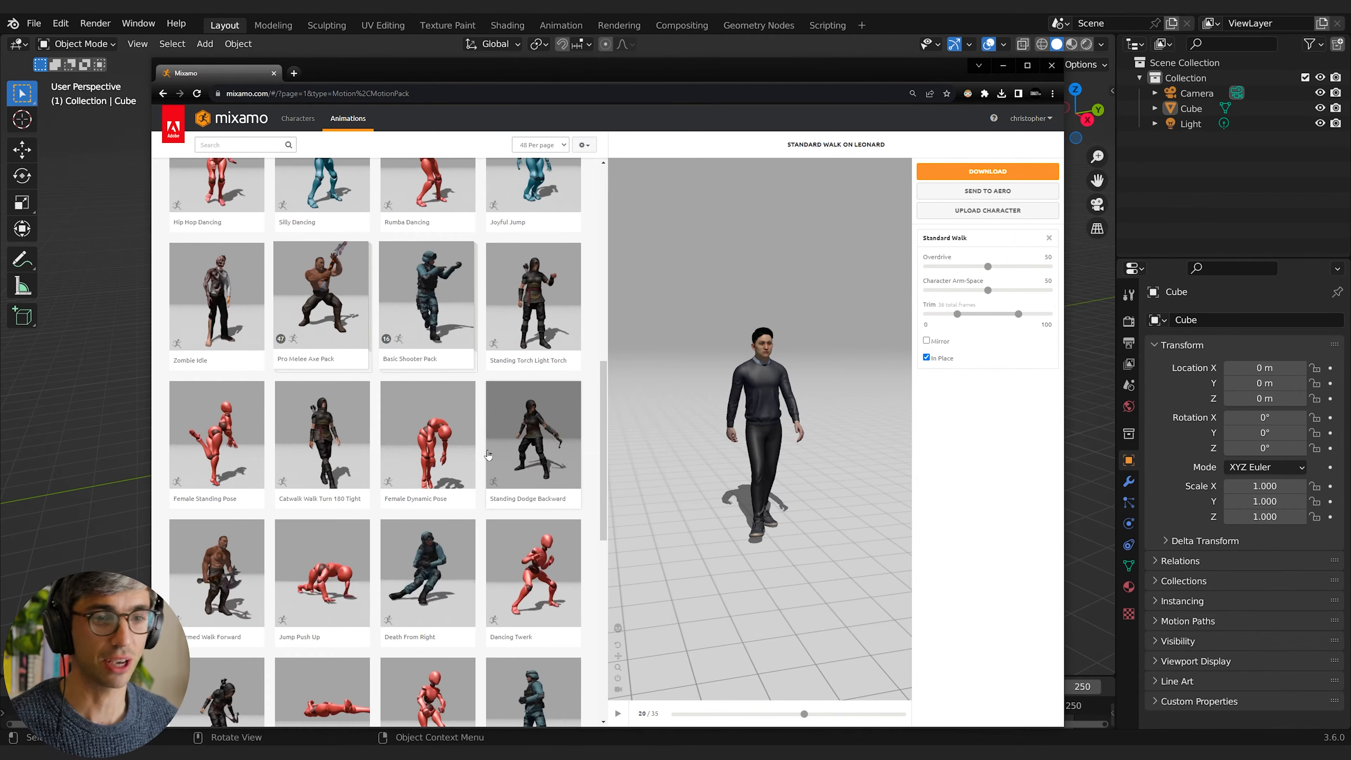
{"action": "scroll", "coordinate": [488, 454], "scroll_direction": "up", "scroll_amount": 8}
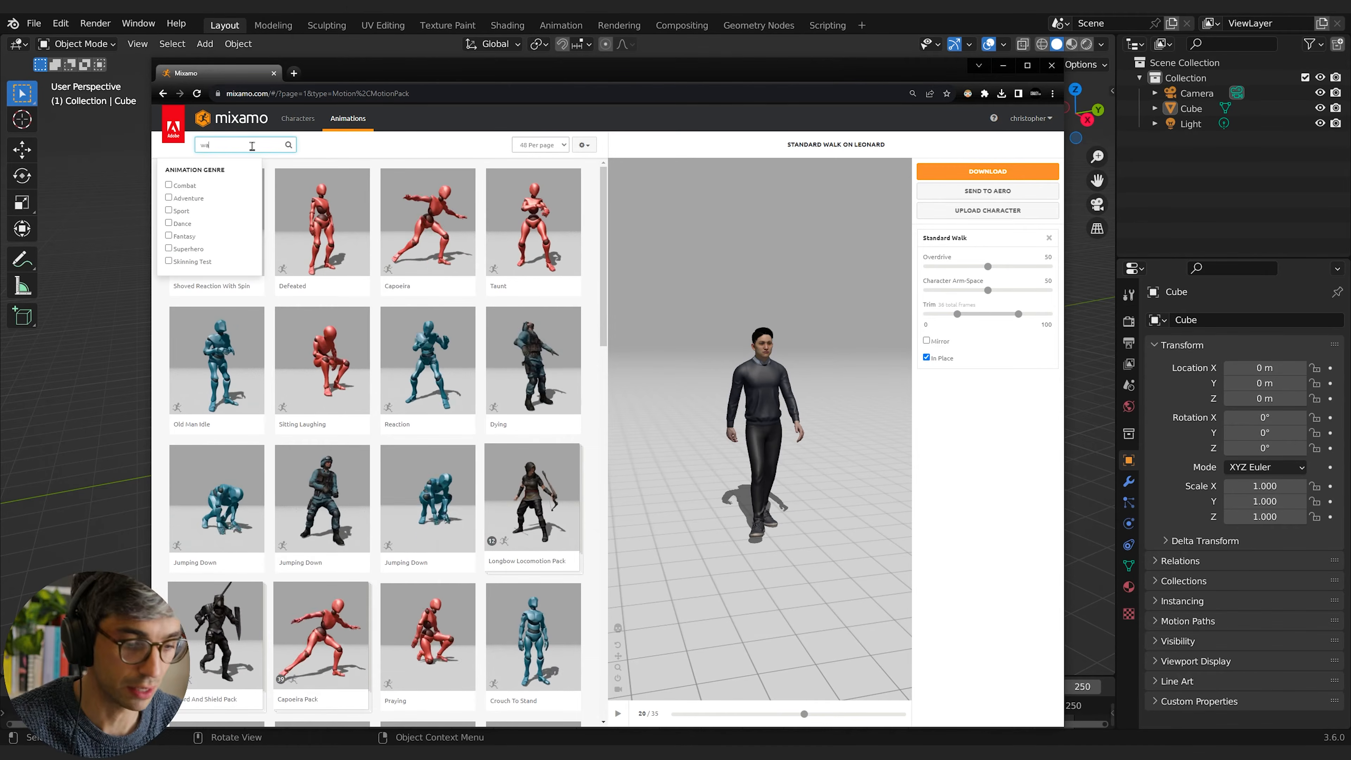
{"action": "type", "text": "lk"}
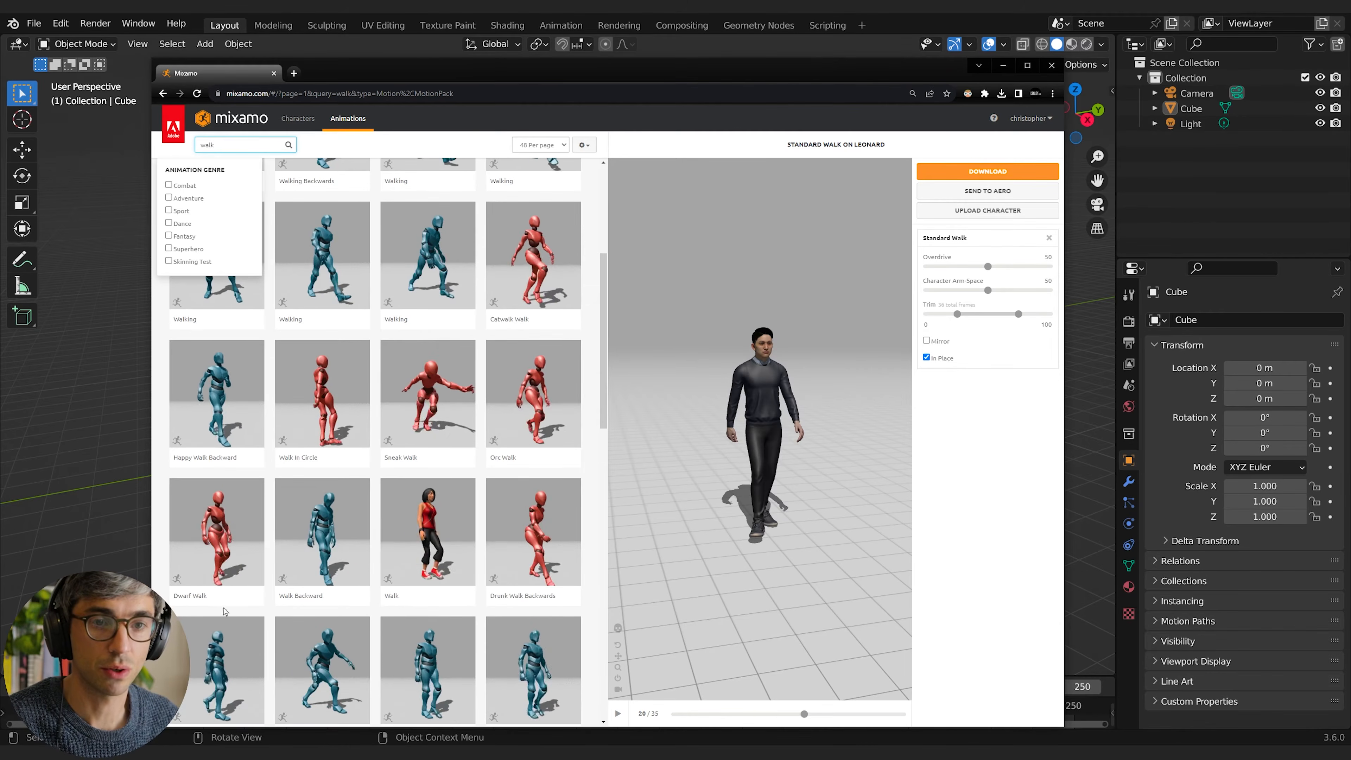
{"action": "scroll", "coordinate": [226, 612], "scroll_direction": "down", "scroll_amount": 12}
{"action": "left_click", "coordinate": [460, 439]}
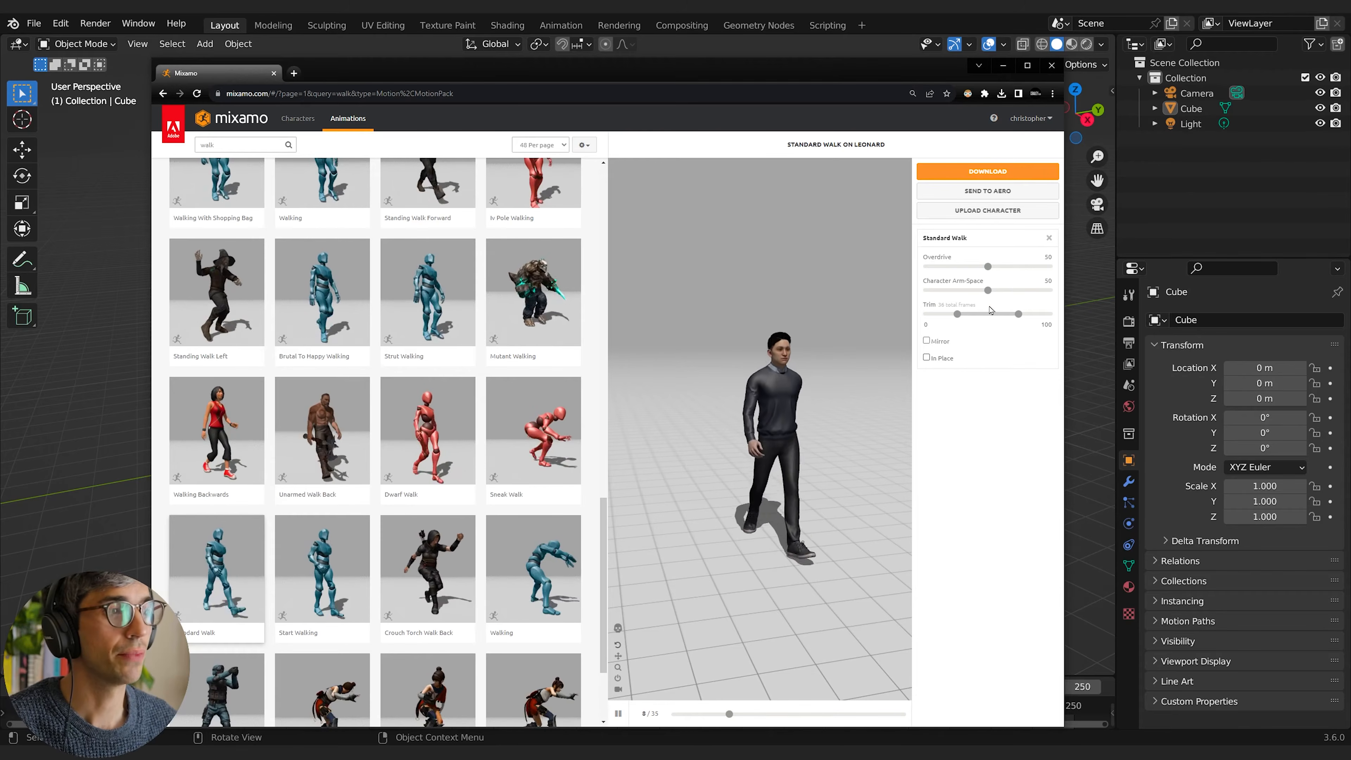
{"action": "left_click", "coordinate": [927, 357]}
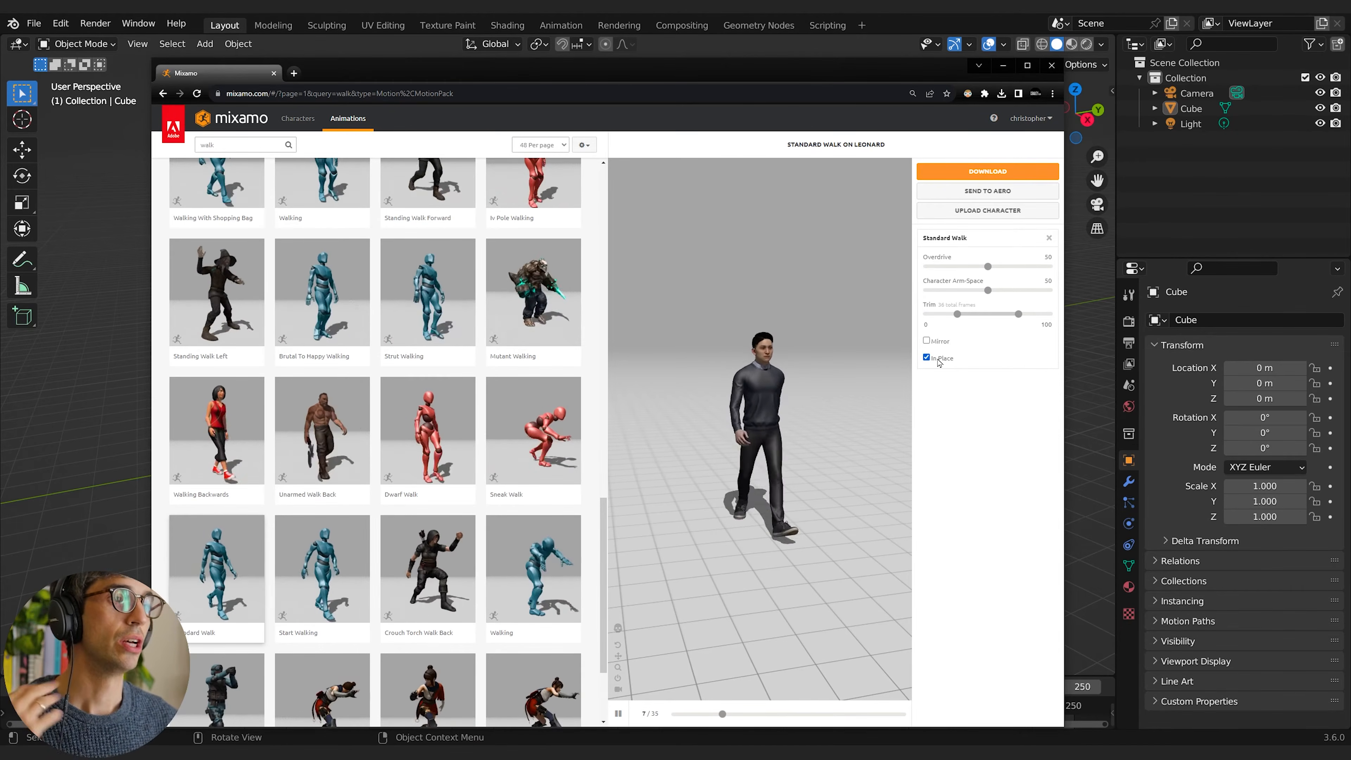
Step: Set the character's download options to FBX Binary format and 24 frames per second
{"action": "left_click", "coordinate": [986, 172]}
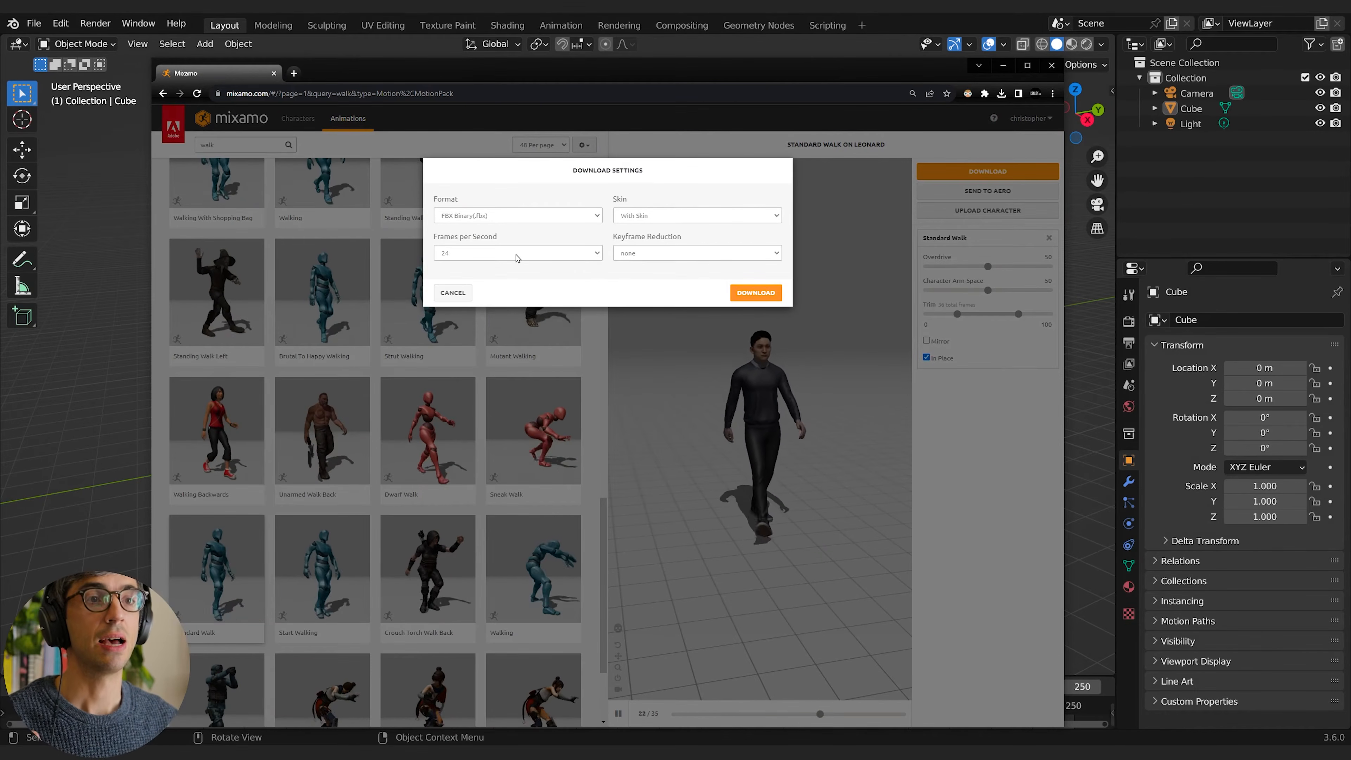
{"action": "left_click", "coordinate": [516, 255]}
{"action": "left_click", "coordinate": [492, 263]}
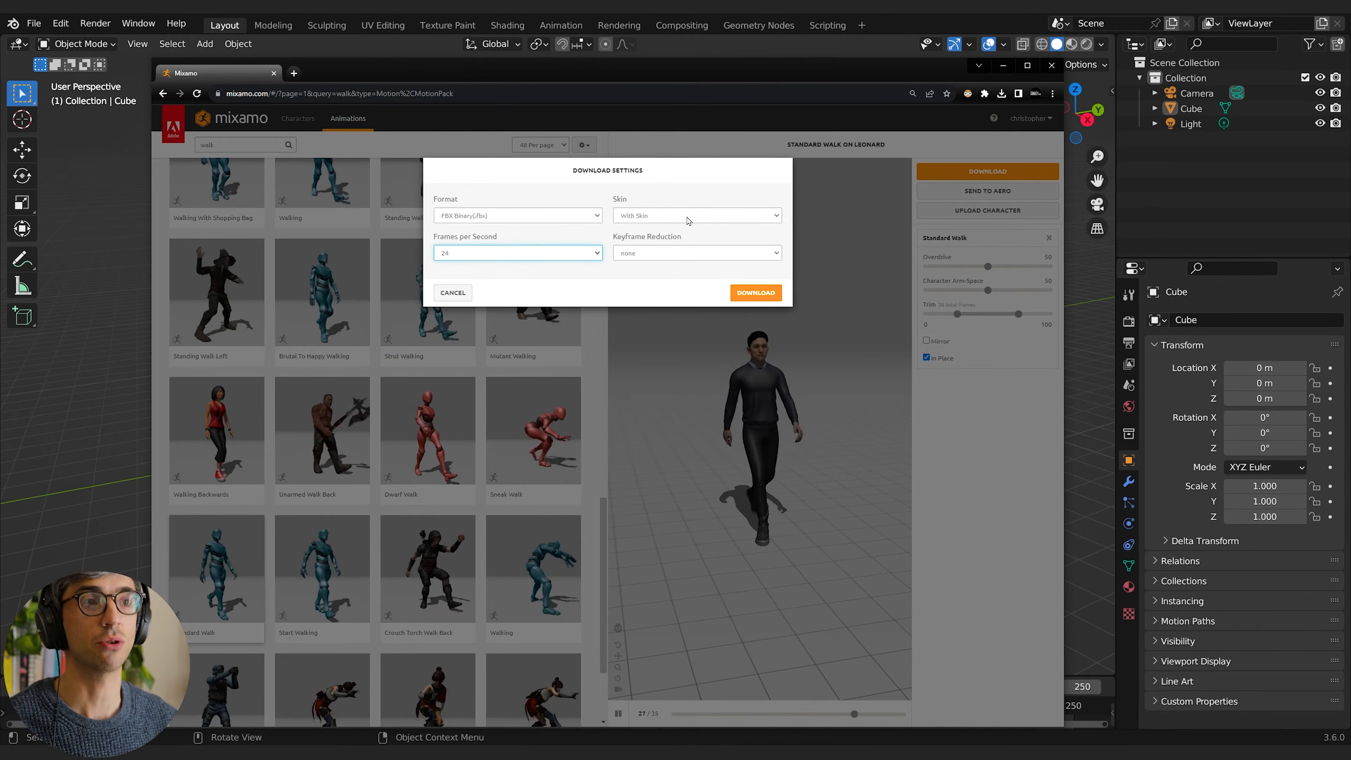
{"action": "left_click", "coordinate": [510, 216]}
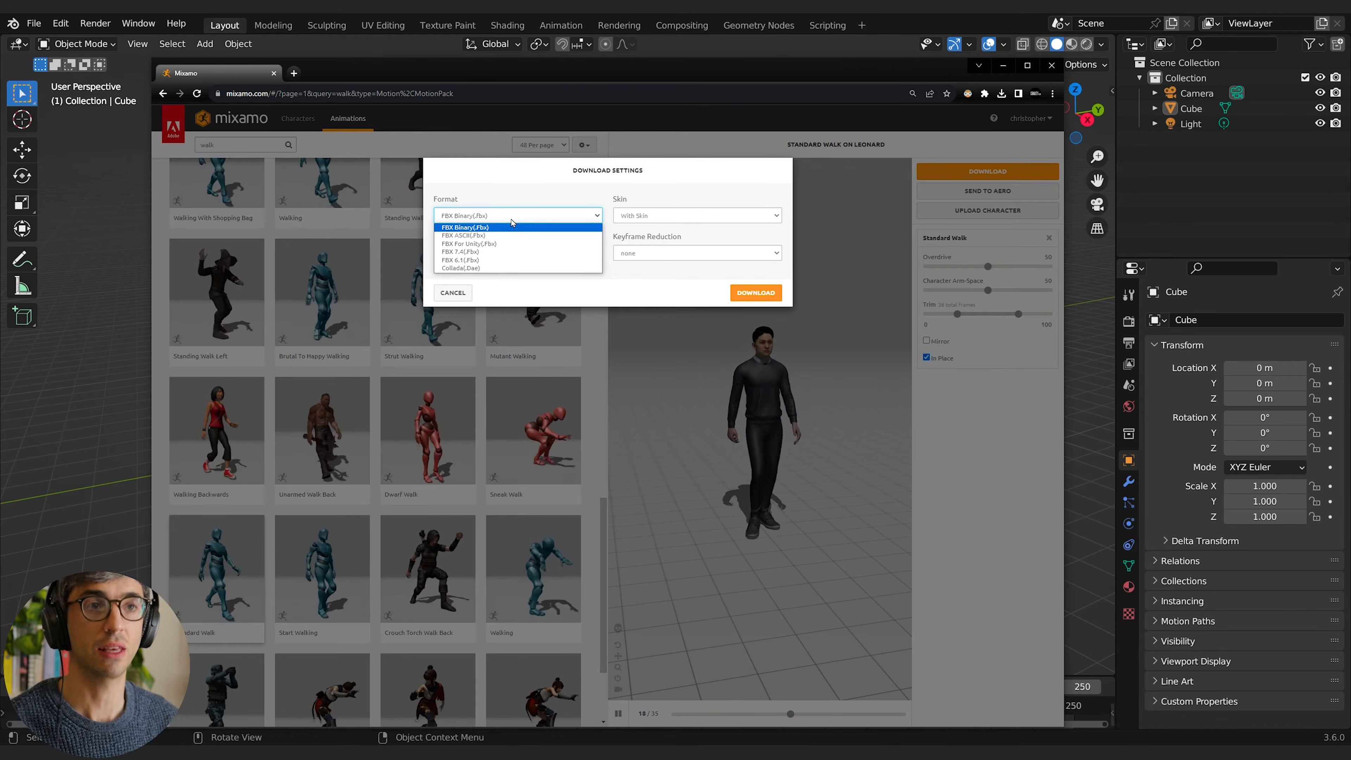
{"action": "left_click", "coordinate": [463, 227]}
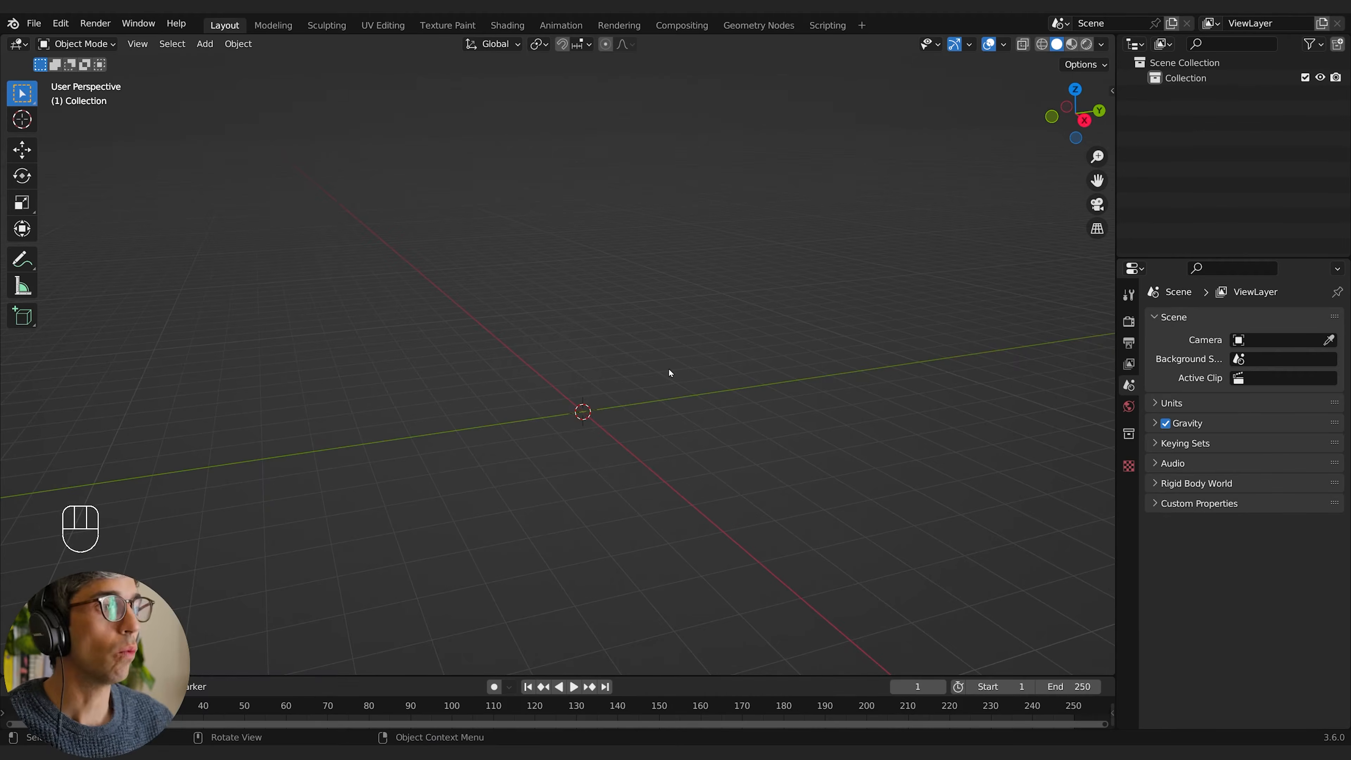
Step: Switch to Blender and import Standard Walk.fbx from the Downloads folder into the empty scene
{"action": "left_click", "coordinate": [34, 23]}
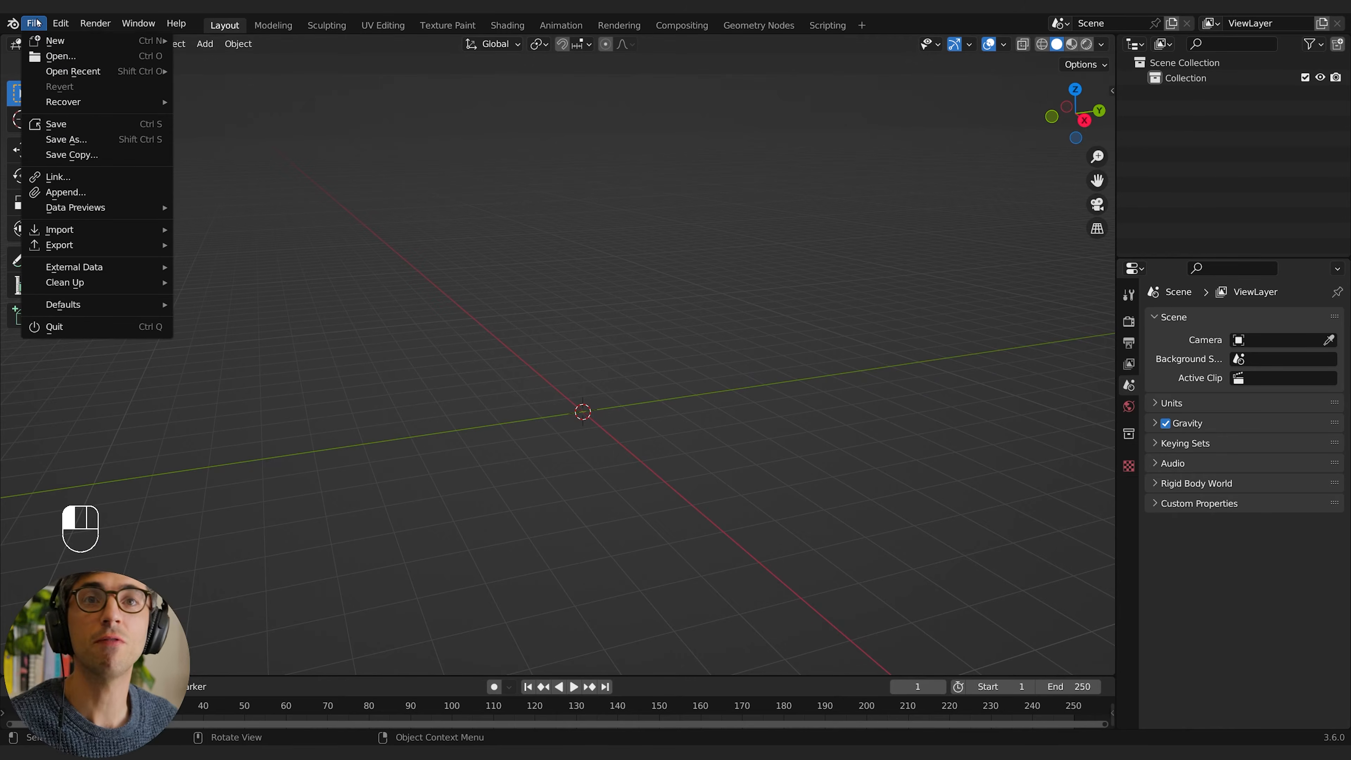
{"action": "mouse_move", "coordinate": [60, 232]}
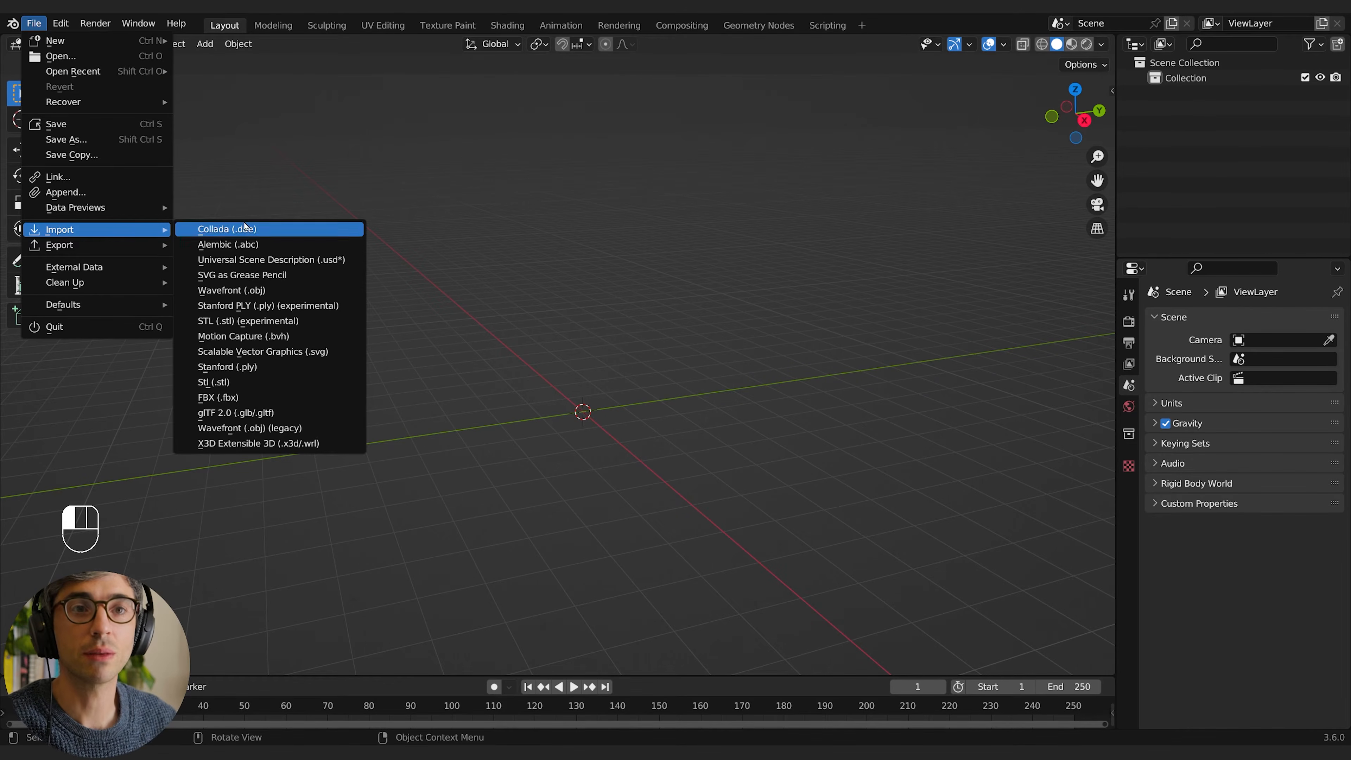
{"action": "left_click", "coordinate": [220, 397]}
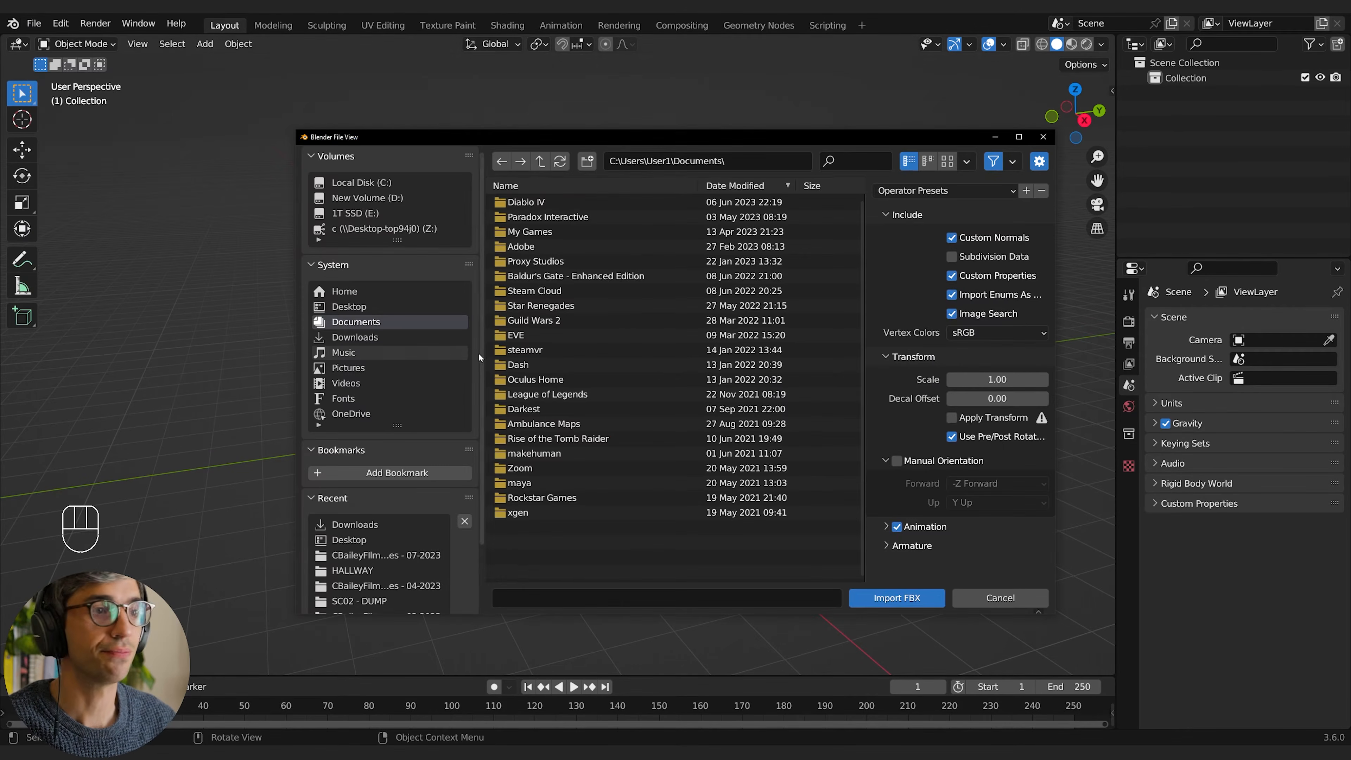
{"action": "left_click", "coordinate": [355, 337]}
{"action": "scroll", "coordinate": [620, 359], "scroll_direction": "down", "scroll_amount": 5}
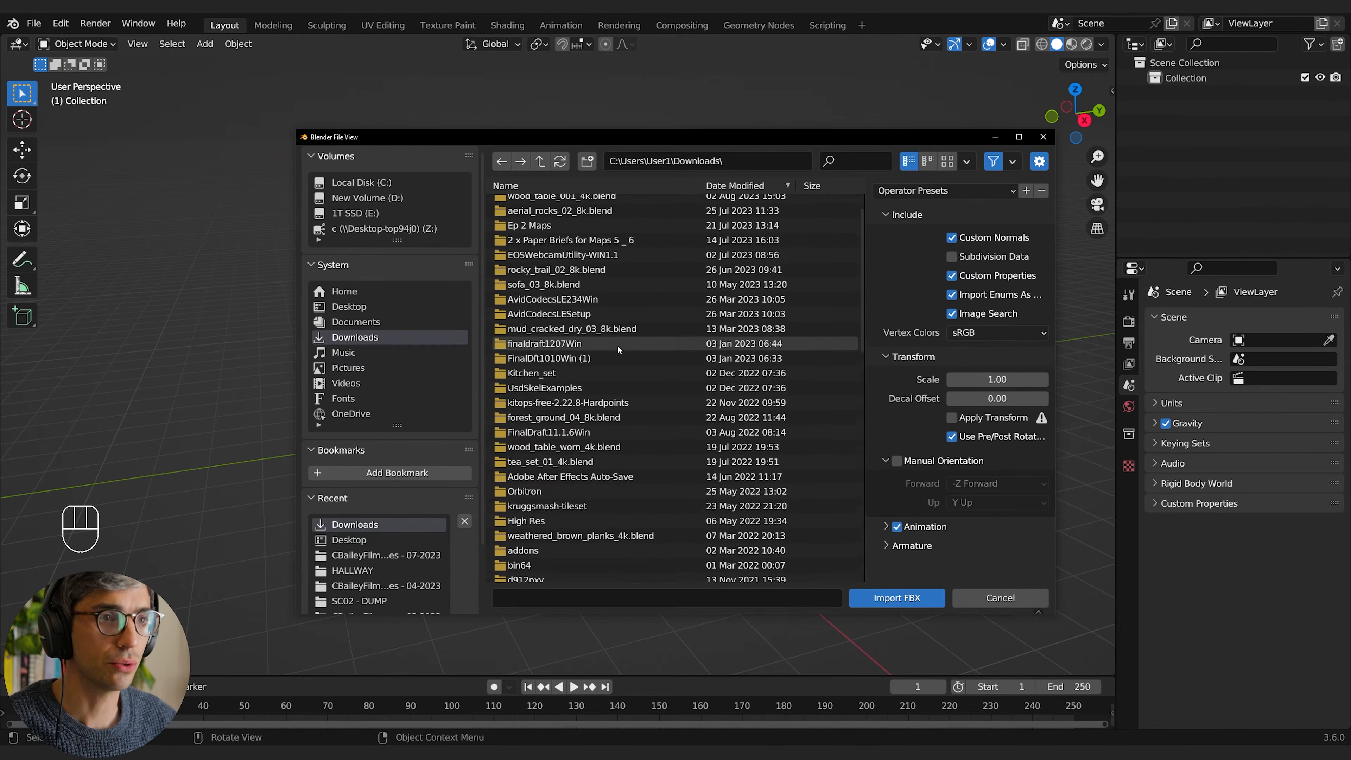
{"action": "scroll", "coordinate": [618, 357], "scroll_direction": "down", "scroll_amount": 10}
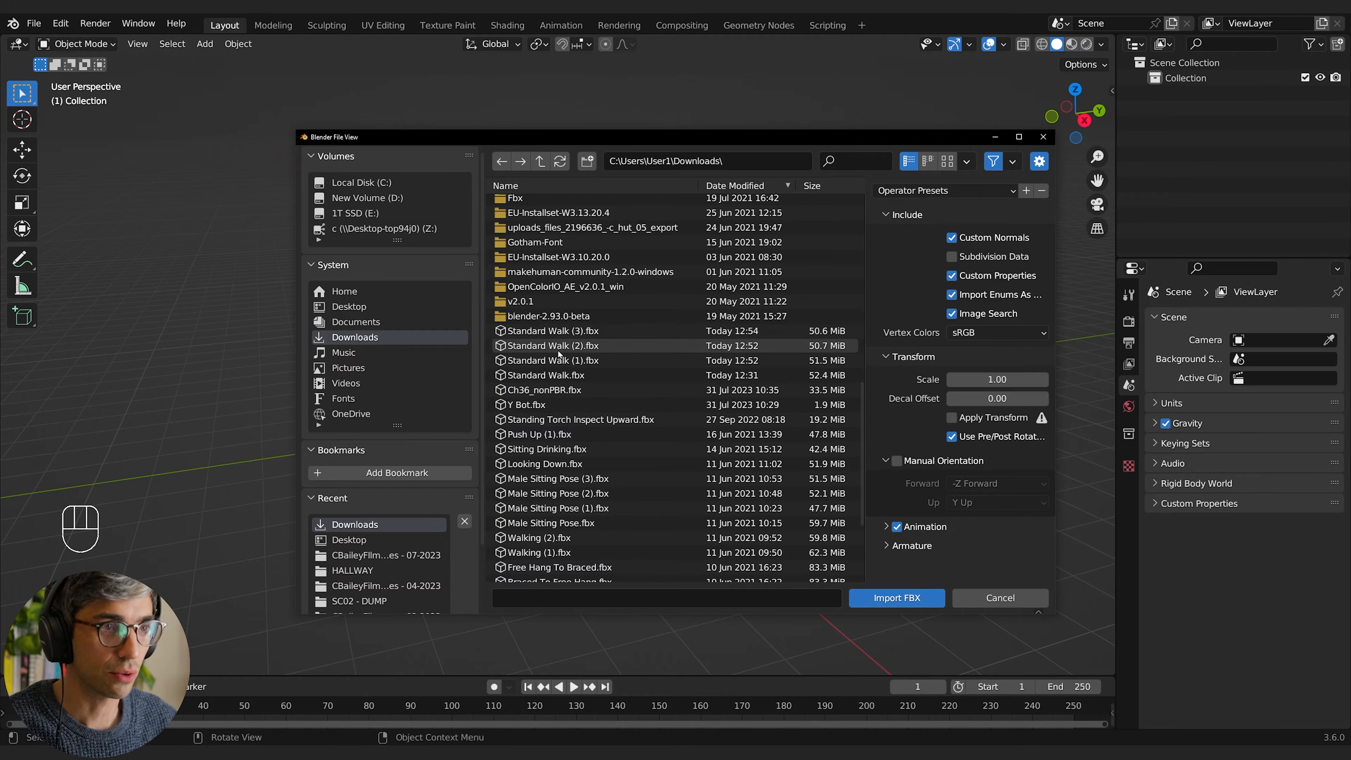
{"action": "left_click", "coordinate": [539, 375]}
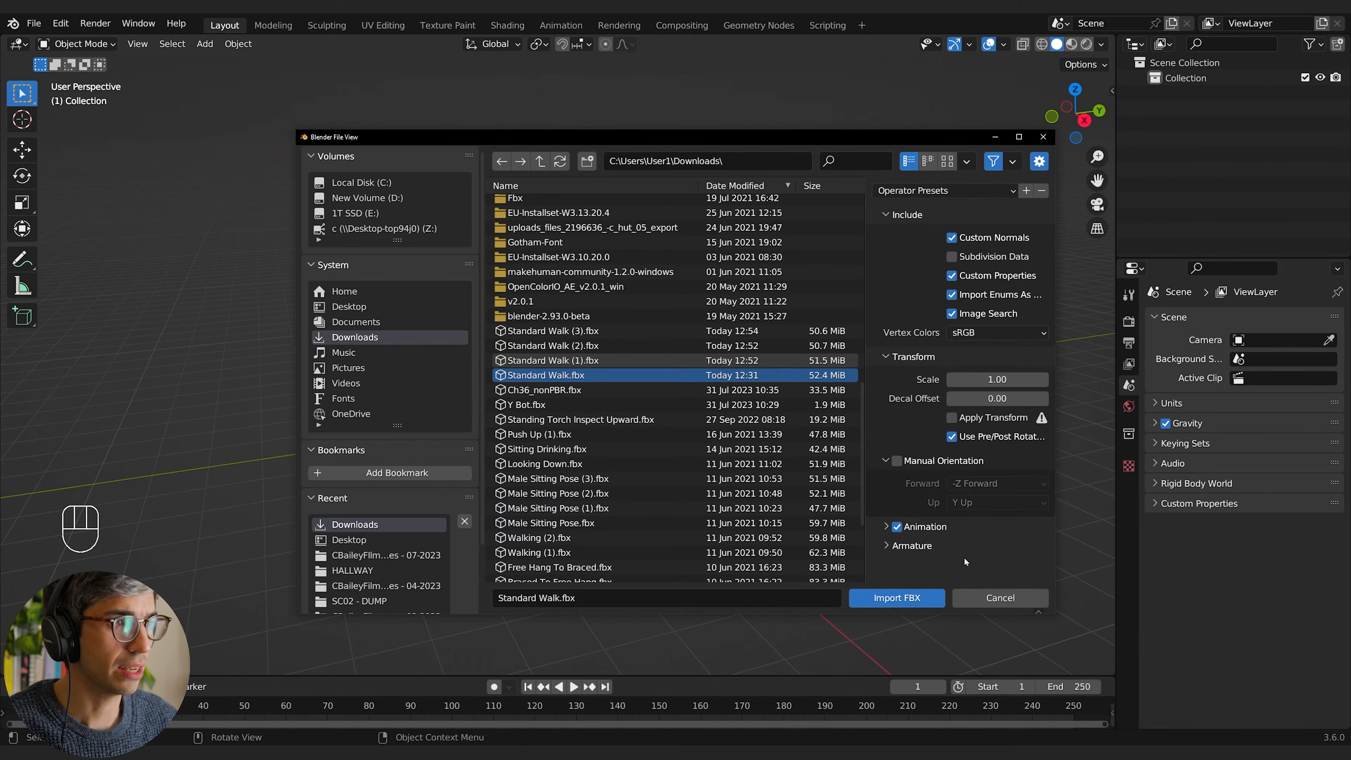
{"action": "left_click", "coordinate": [897, 598]}
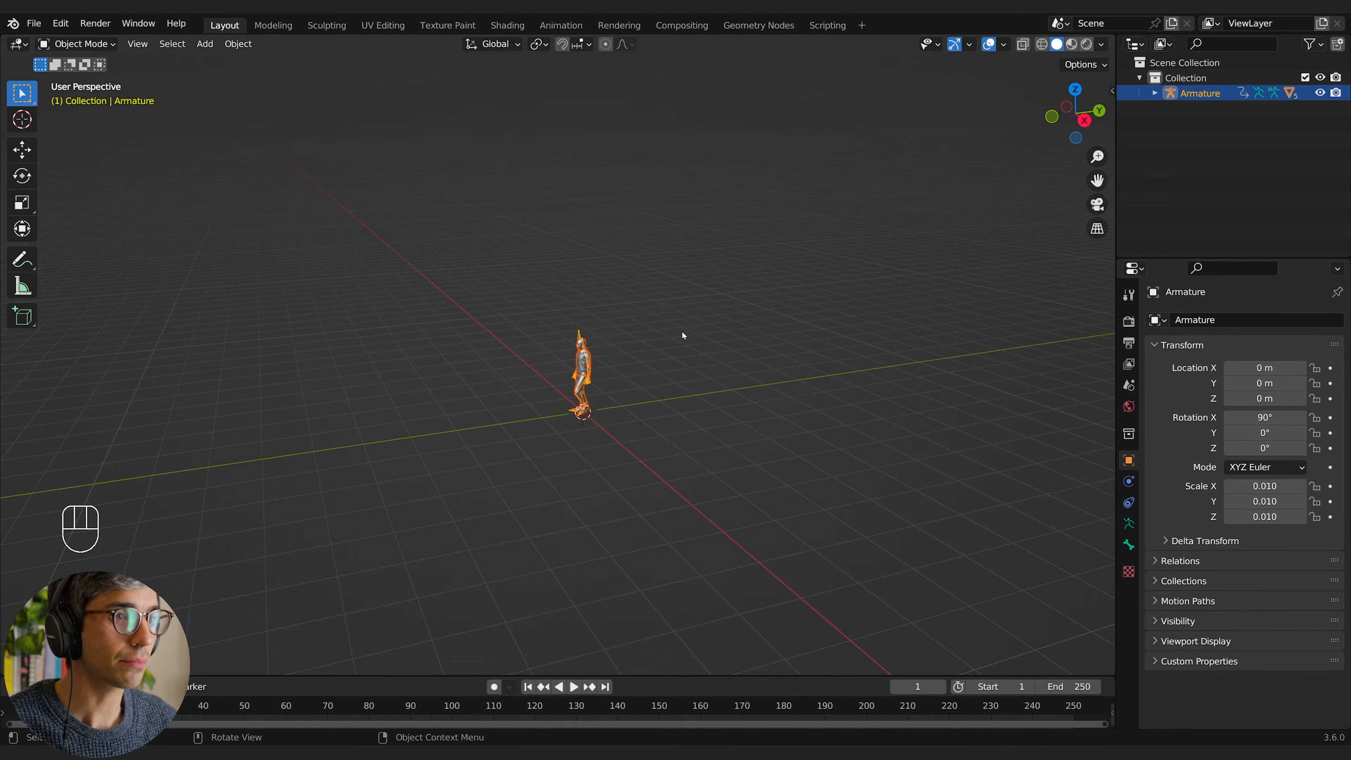
Step: Deselect the imported armature, view the character from the front and play back its walk animation
{"action": "left_click", "coordinate": [546, 442]}
{"action": "middle_click_drag", "start_coordinate": [546, 443], "coordinate": [708, 417]}
{"action": "scroll", "coordinate": [627, 434], "scroll_direction": "up", "scroll_amount": 8}
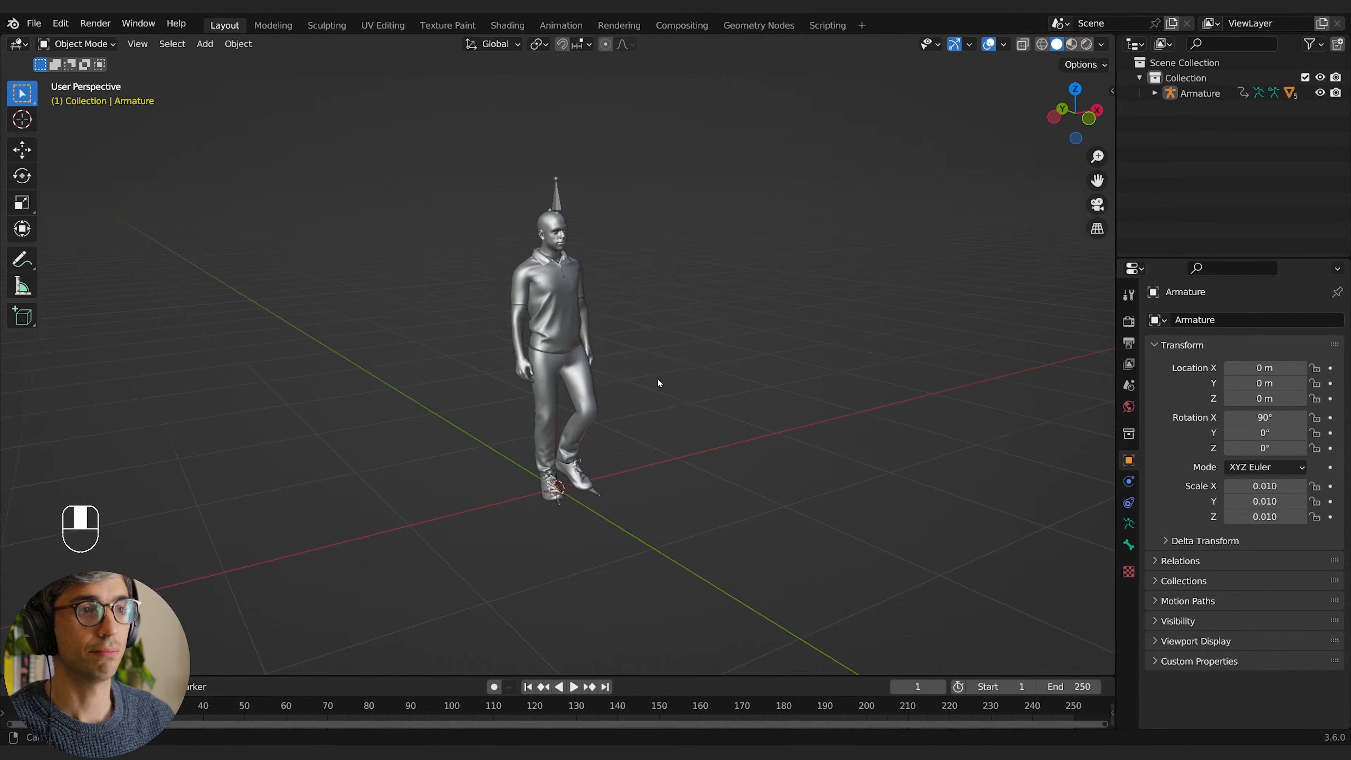
{"action": "mouse_move", "coordinate": [658, 379]}
{"action": "middle_mouse_down"}
{"action": "mouse_move", "coordinate": [646, 372]}
{"action": "mouse_move", "coordinate": [636, 388]}
{"action": "middle_mouse_up"}
{"action": "key", "text": "space"}
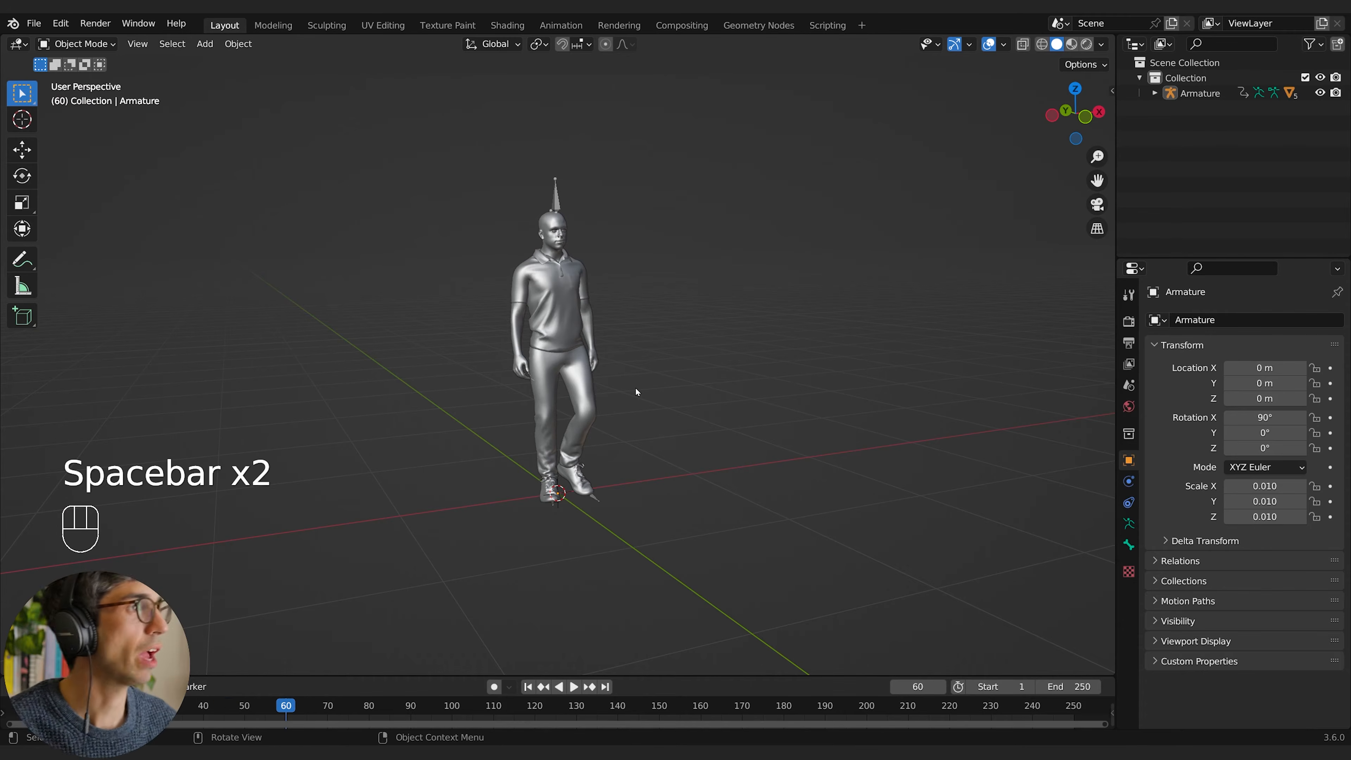
{"action": "middle_click_drag", "start_coordinate": [592, 313], "coordinate": [649, 333], "text": "shift"}
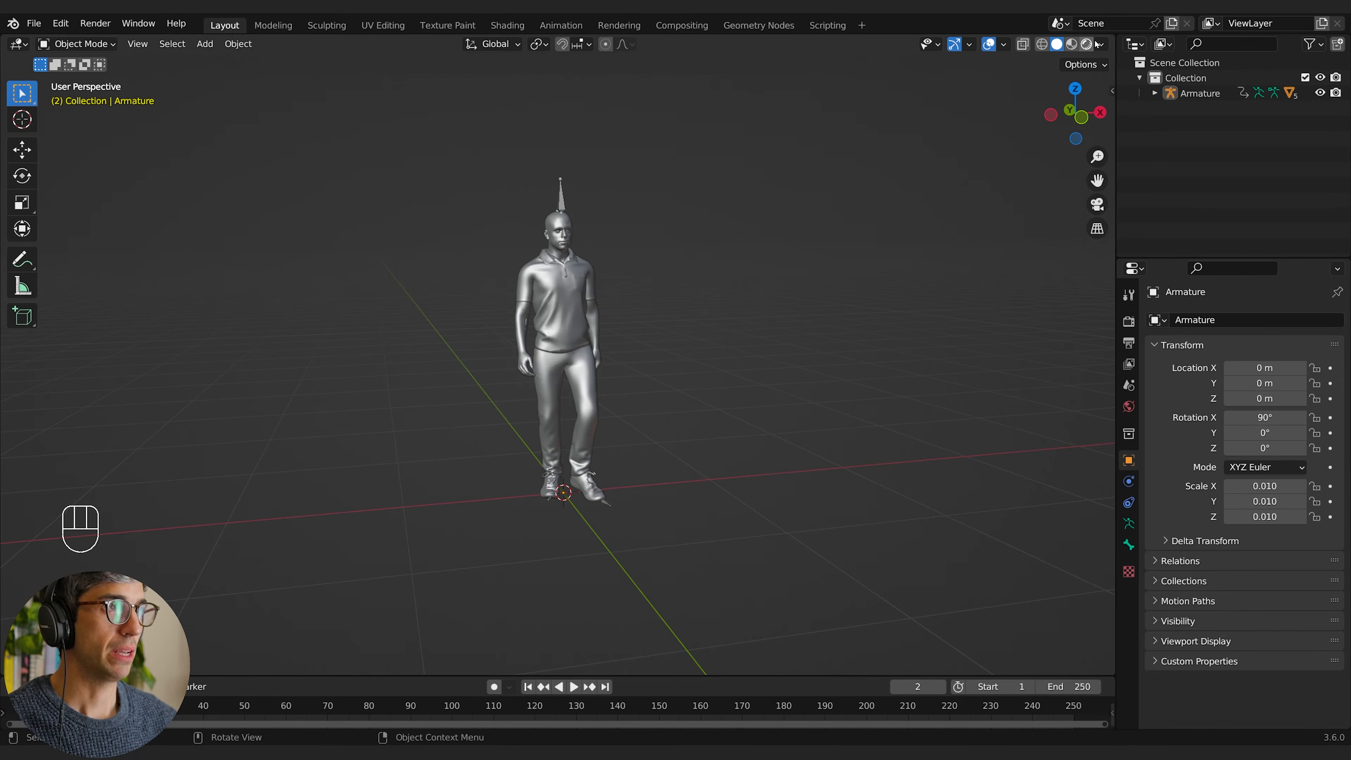
Step: Switch the 3D viewport to rendered shading and disable Scene World for its lighting
{"action": "left_click", "coordinate": [1087, 44]}
{"action": "left_click", "coordinate": [1100, 44]}
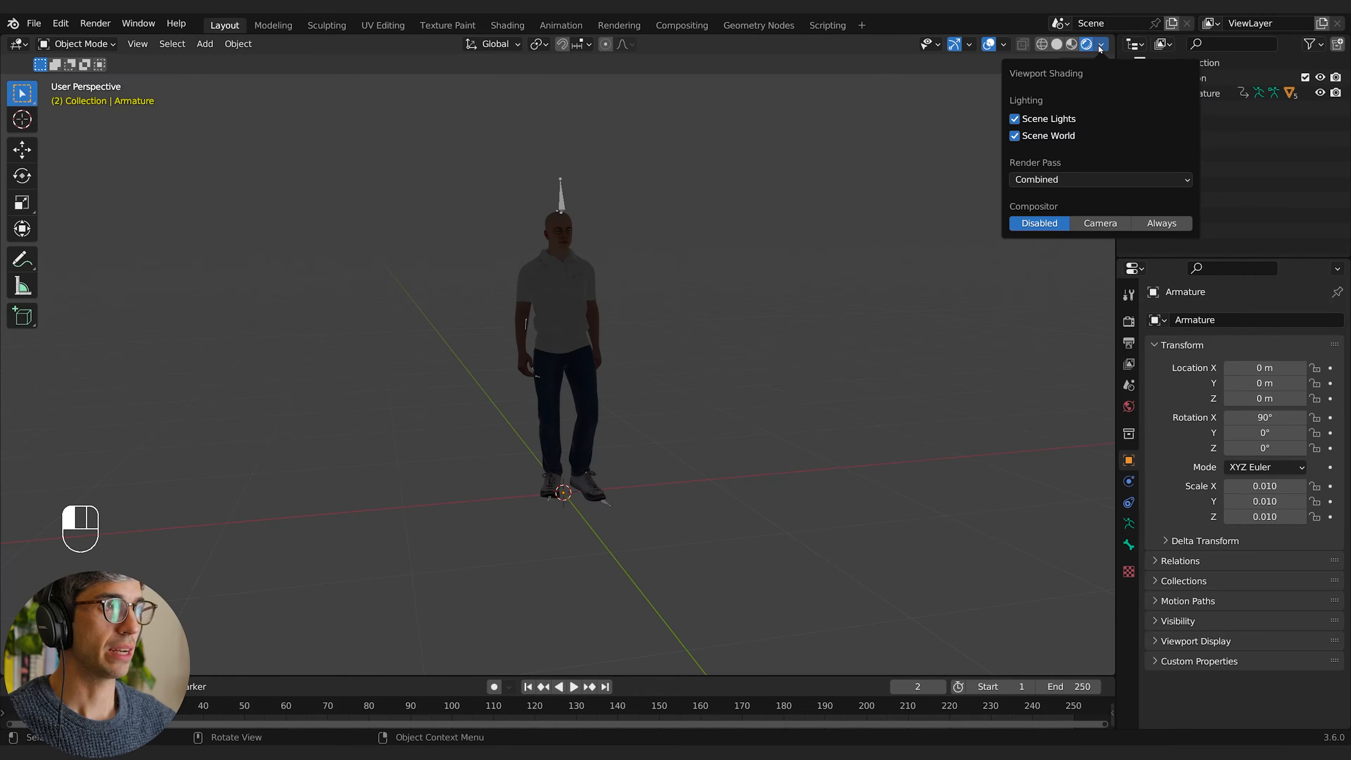
{"action": "left_click", "coordinate": [1015, 135]}
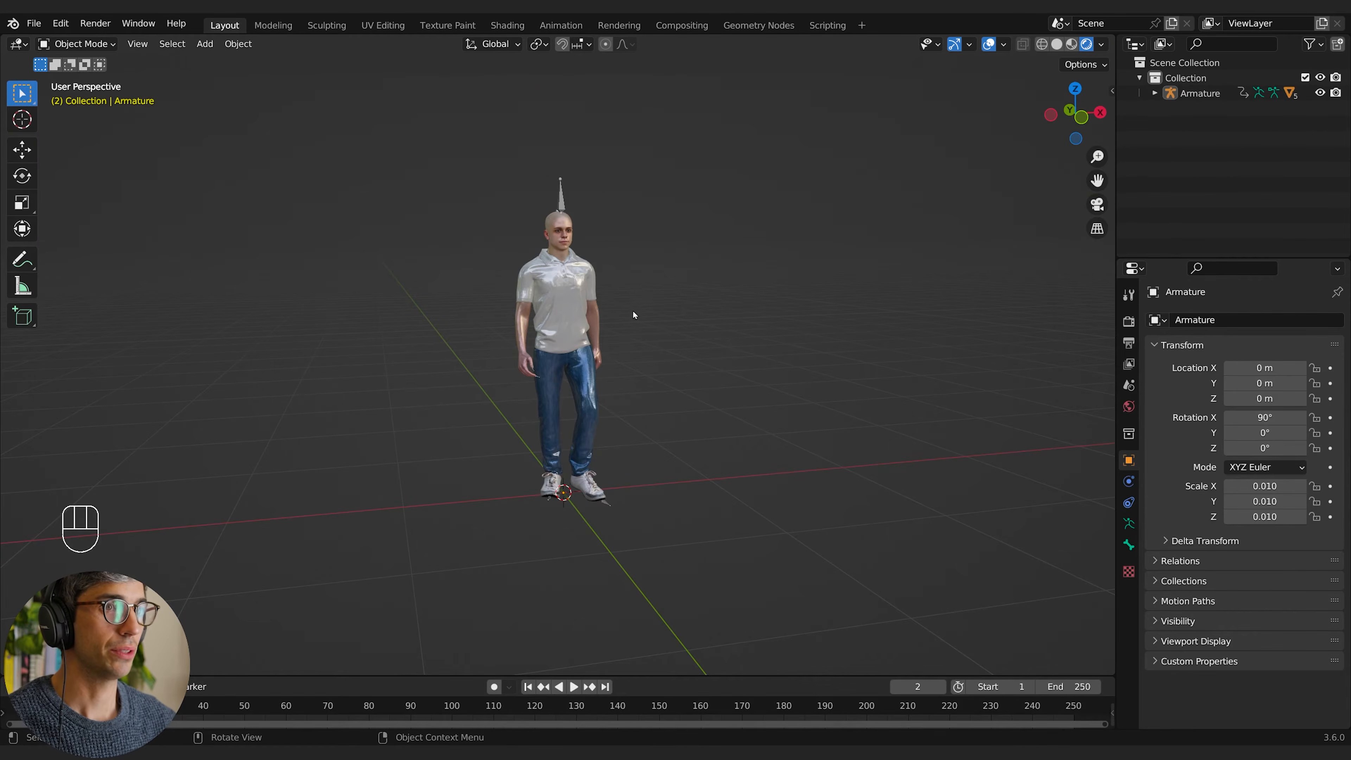
Step: Examine the textured character from several angles while playing back its walk cycle
{"action": "scroll", "coordinate": [638, 314], "scroll_direction": "up", "scroll_amount": 3}
{"action": "mouse_move", "coordinate": [675, 311]}
{"action": "middle_mouse_down"}
{"action": "mouse_move", "coordinate": [689, 284]}
{"action": "mouse_move", "coordinate": [708, 333]}
{"action": "mouse_move", "coordinate": [686, 245]}
{"action": "mouse_move", "coordinate": [707, 318]}
{"action": "mouse_move", "coordinate": [676, 295]}
{"action": "middle_mouse_up"}
{"action": "scroll", "coordinate": [707, 318], "scroll_direction": "down", "scroll_amount": 6}
{"action": "scroll", "coordinate": [668, 350], "scroll_direction": "up", "scroll_amount": 3}
{"action": "key", "text": "space"}
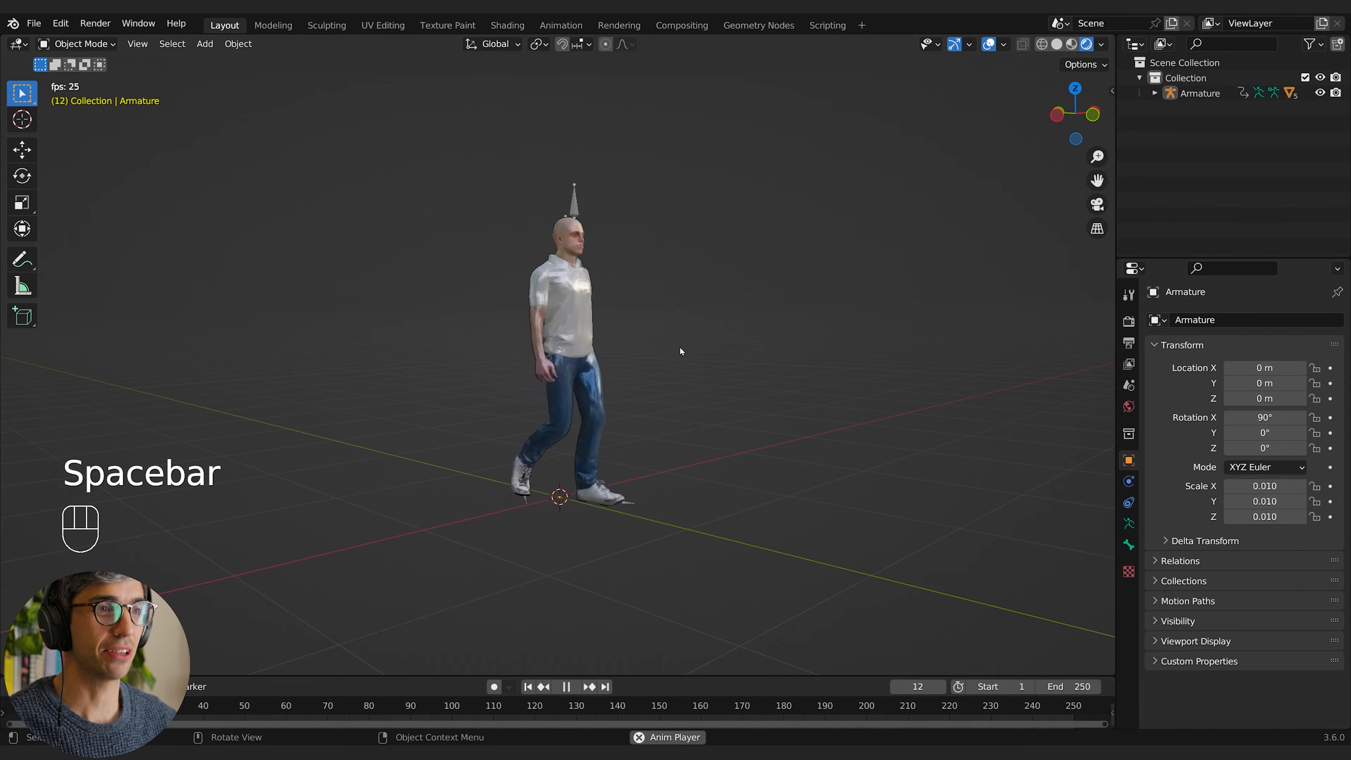
{"action": "key", "text": "space"}
{"action": "scroll", "coordinate": [700, 353], "scroll_direction": "up", "scroll_amount": 3}
{"action": "middle_click_drag", "start_coordinate": [700, 353], "coordinate": [713, 344], "text": "shift"}
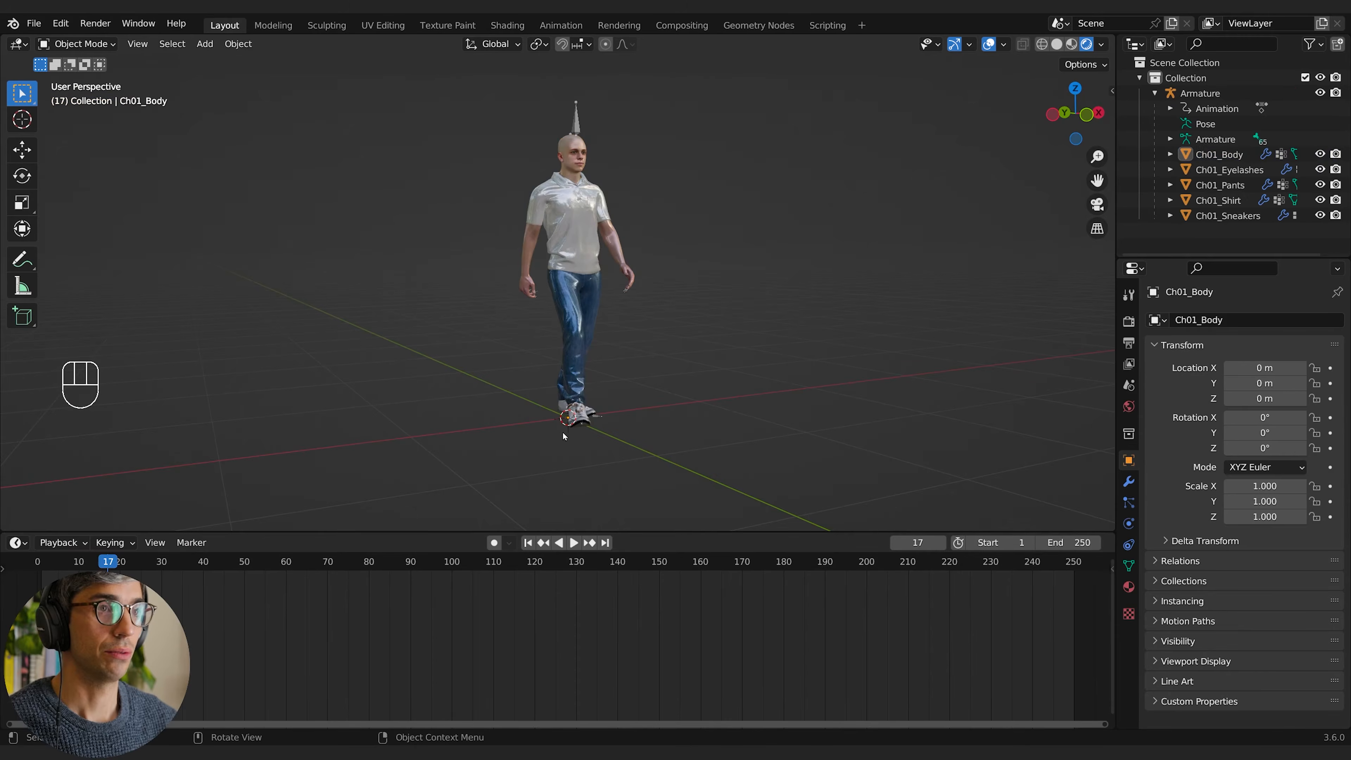
Step: Change the timeline area to the Shader Editor and enlarge it to show the Ch01_body material's nodes
{"action": "left_click", "coordinate": [19, 542]}
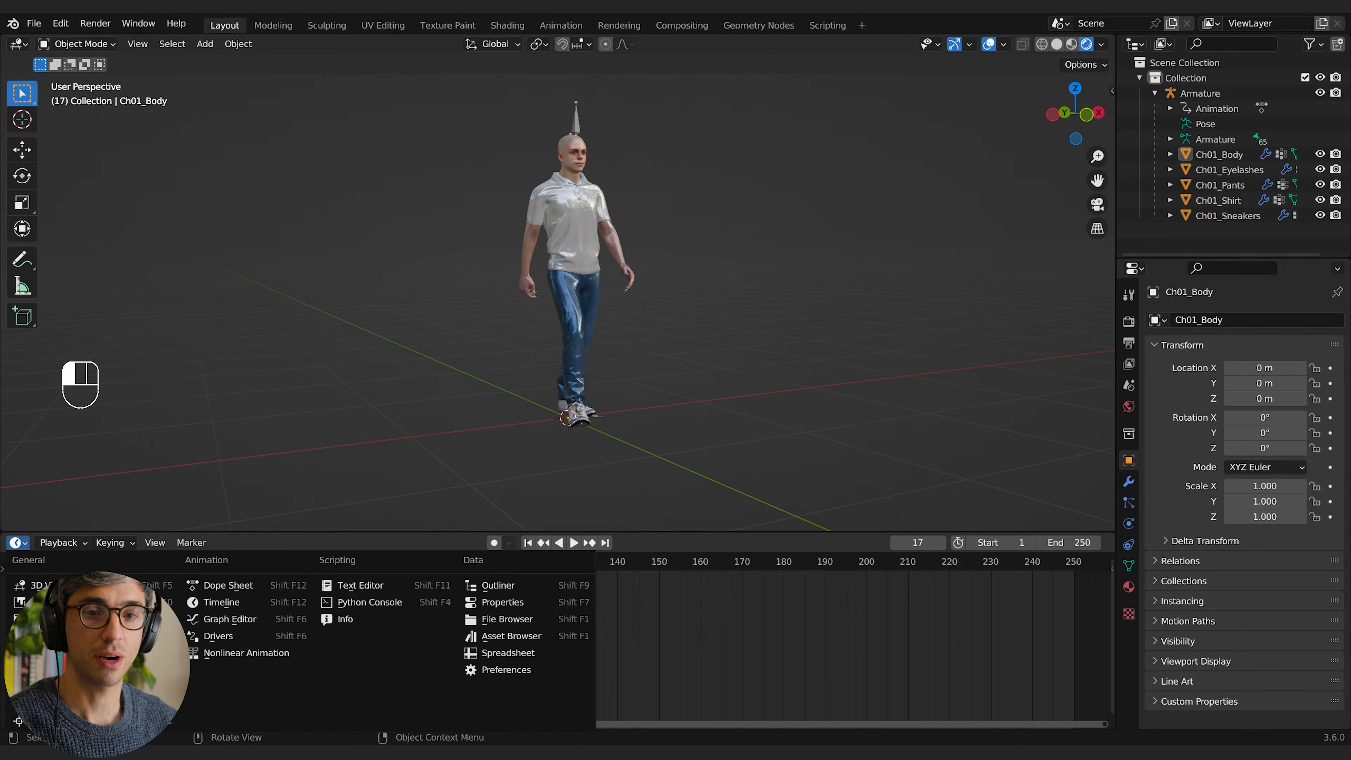
{"action": "left_click", "coordinate": [59, 637]}
{"action": "left_click_drag", "start_coordinate": [467, 531], "coordinate": [467, 364]}
{"action": "scroll", "coordinate": [547, 608], "scroll_direction": "up", "scroll_amount": 6}
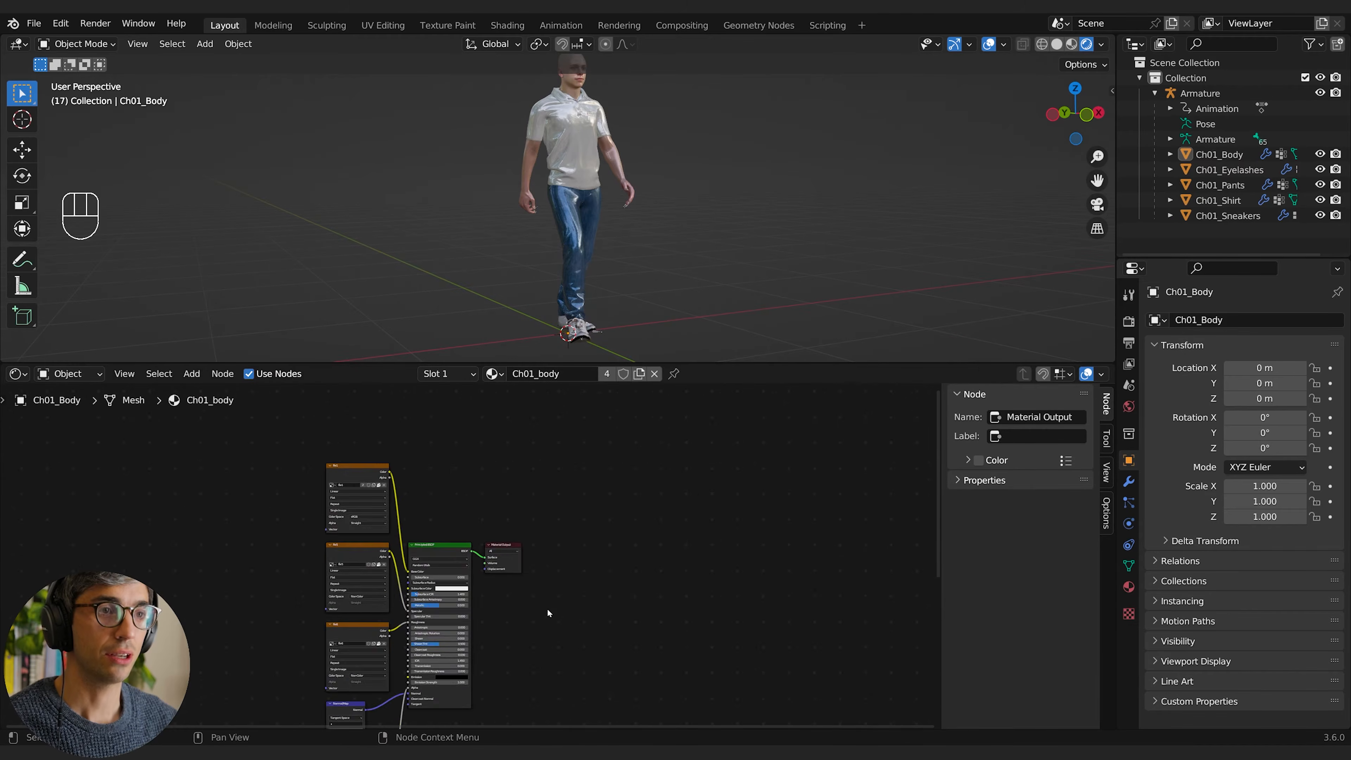
Step: Examine the Ch01_body material's image texture nodes and the file6 texture feeding the Roughness input
{"action": "scroll", "coordinate": [835, 479], "scroll_direction": "down", "scroll_amount": 4}
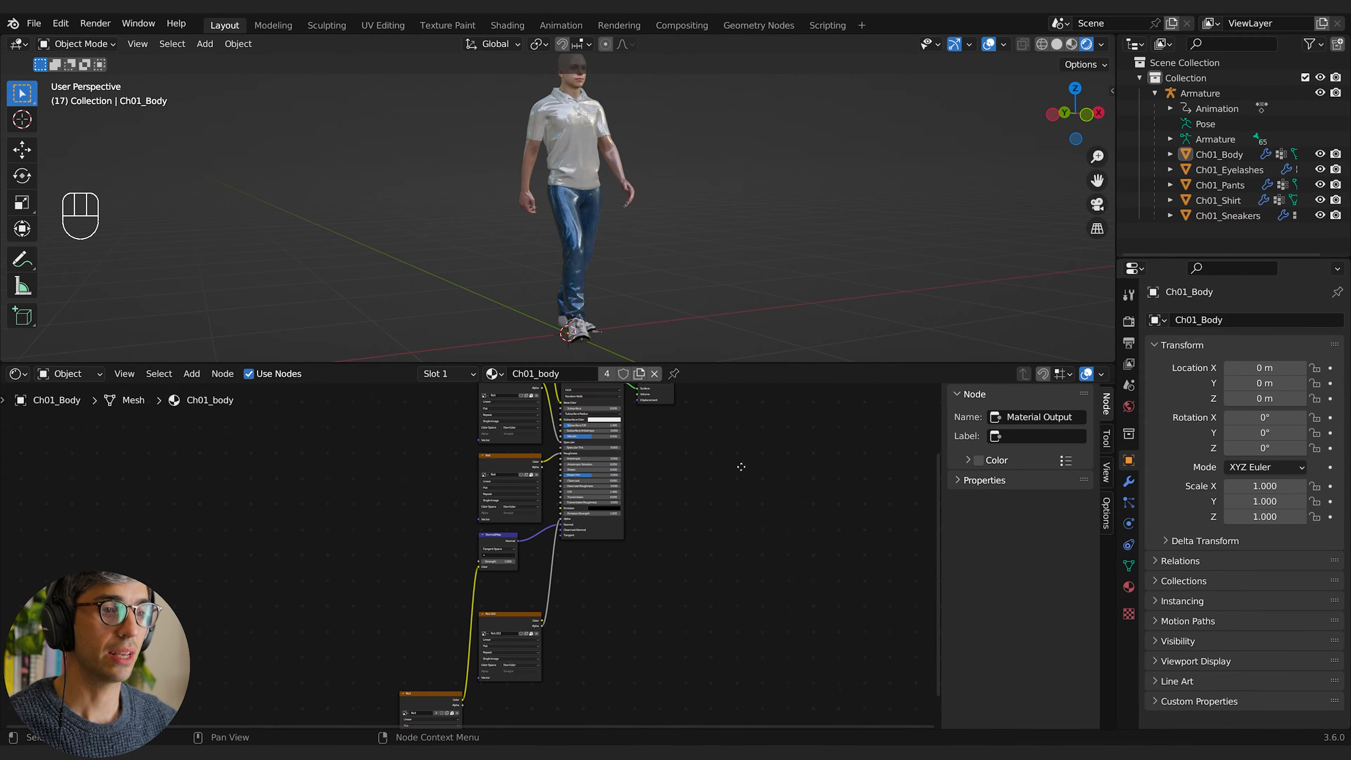
{"action": "left_click_drag", "start_coordinate": [487, 577], "coordinate": [516, 583]}
{"action": "scroll", "coordinate": [472, 584], "scroll_direction": "up", "scroll_amount": 2}
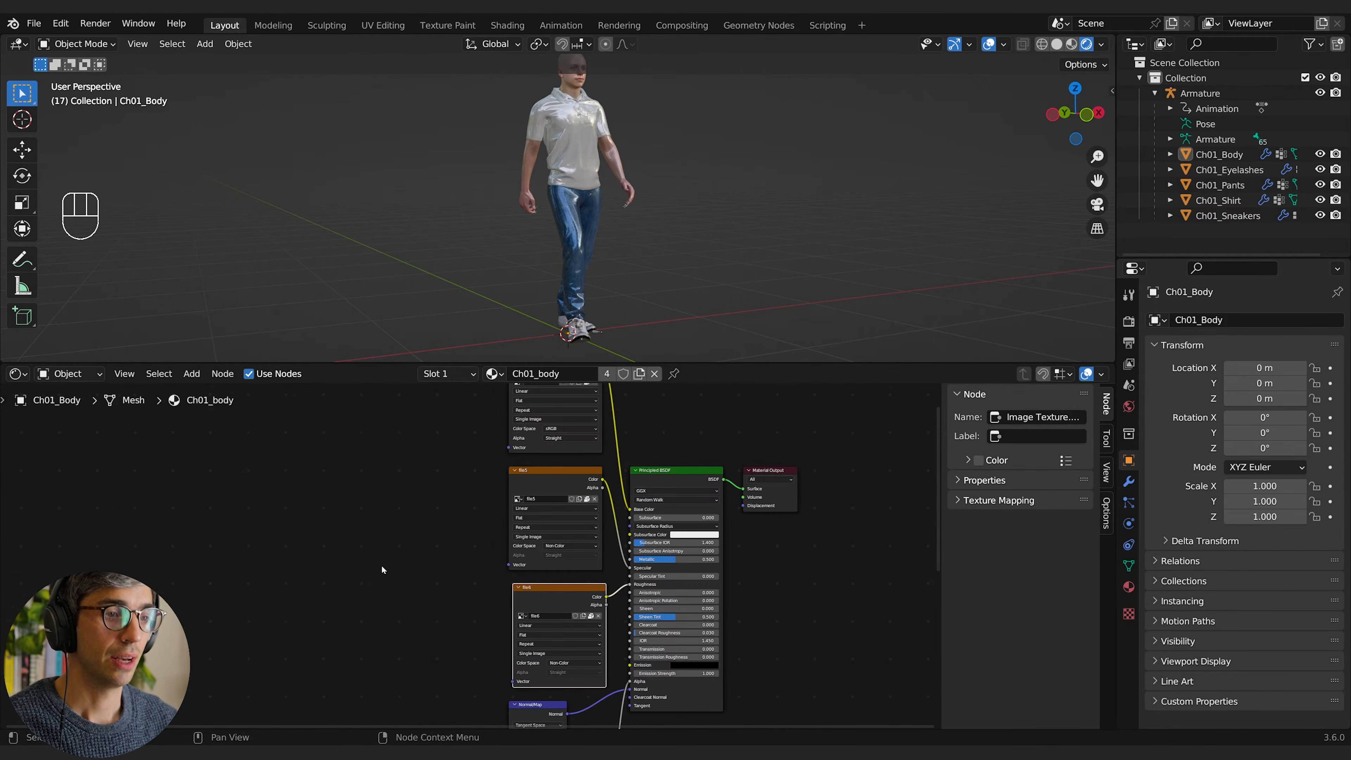
{"action": "middle_click_drag", "start_coordinate": [383, 570], "coordinate": [311, 644]}
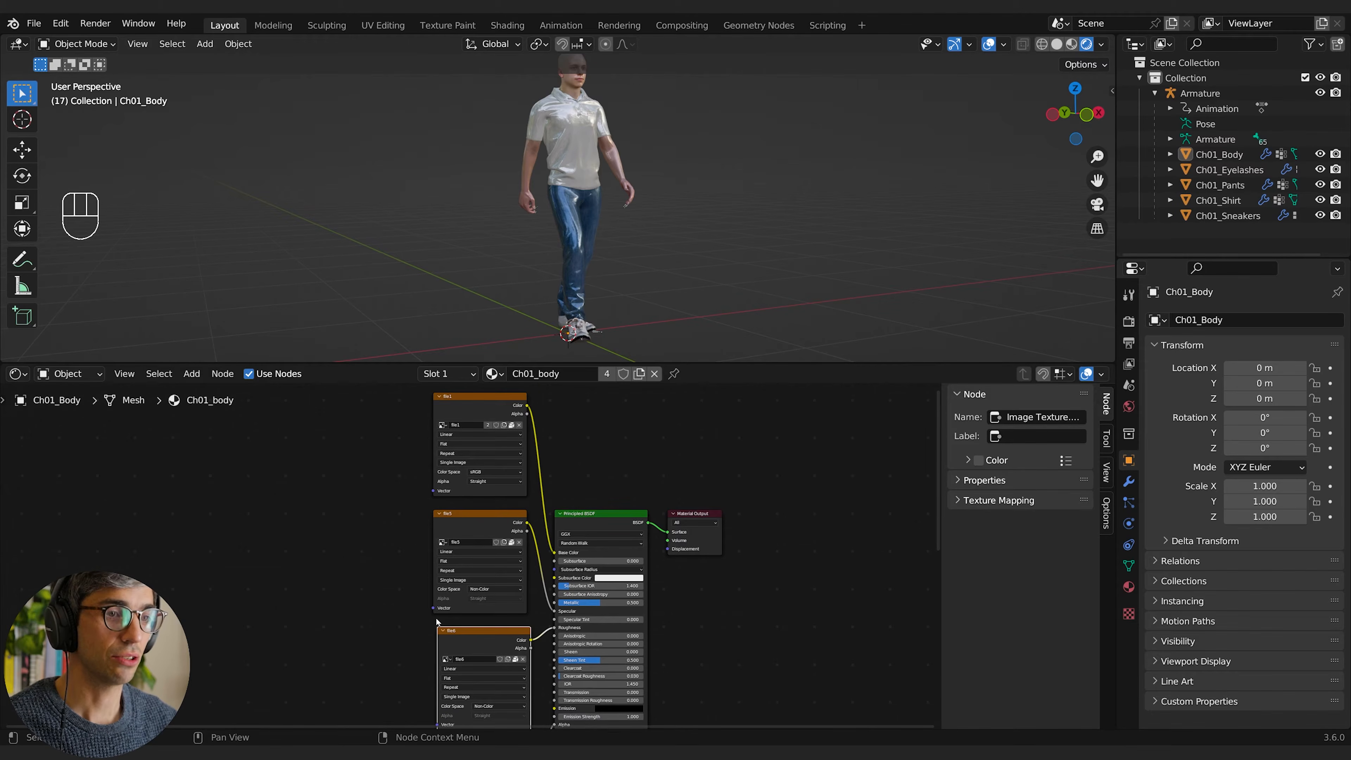
{"action": "middle_click_drag", "start_coordinate": [414, 619], "coordinate": [398, 450]}
{"action": "scroll", "coordinate": [428, 533], "scroll_direction": "up", "scroll_amount": 4}
{"action": "middle_click_drag", "start_coordinate": [338, 525], "coordinate": [292, 669]}
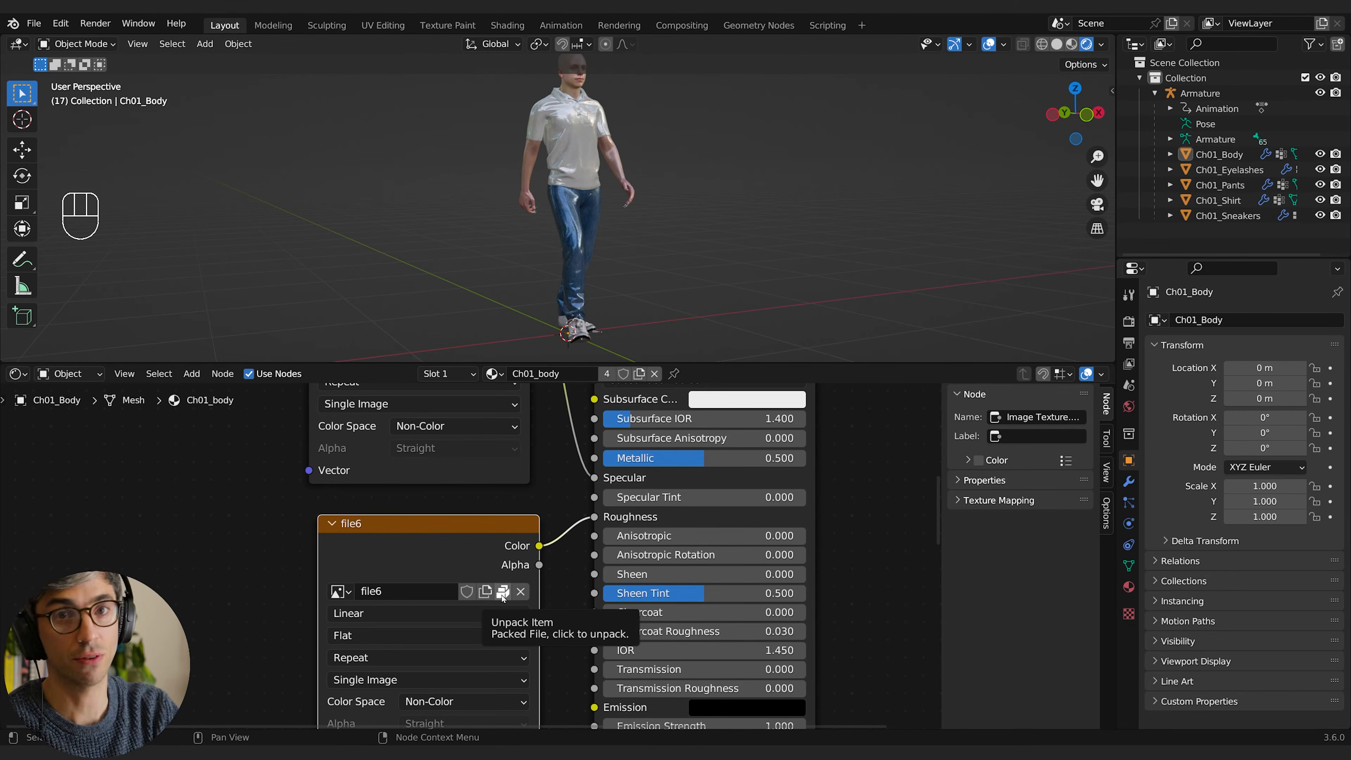
Step: Look up the Unpack Resources option among the file's external data commands without running it
{"action": "left_click", "coordinate": [34, 23]}
{"action": "mouse_move", "coordinate": [92, 266]}
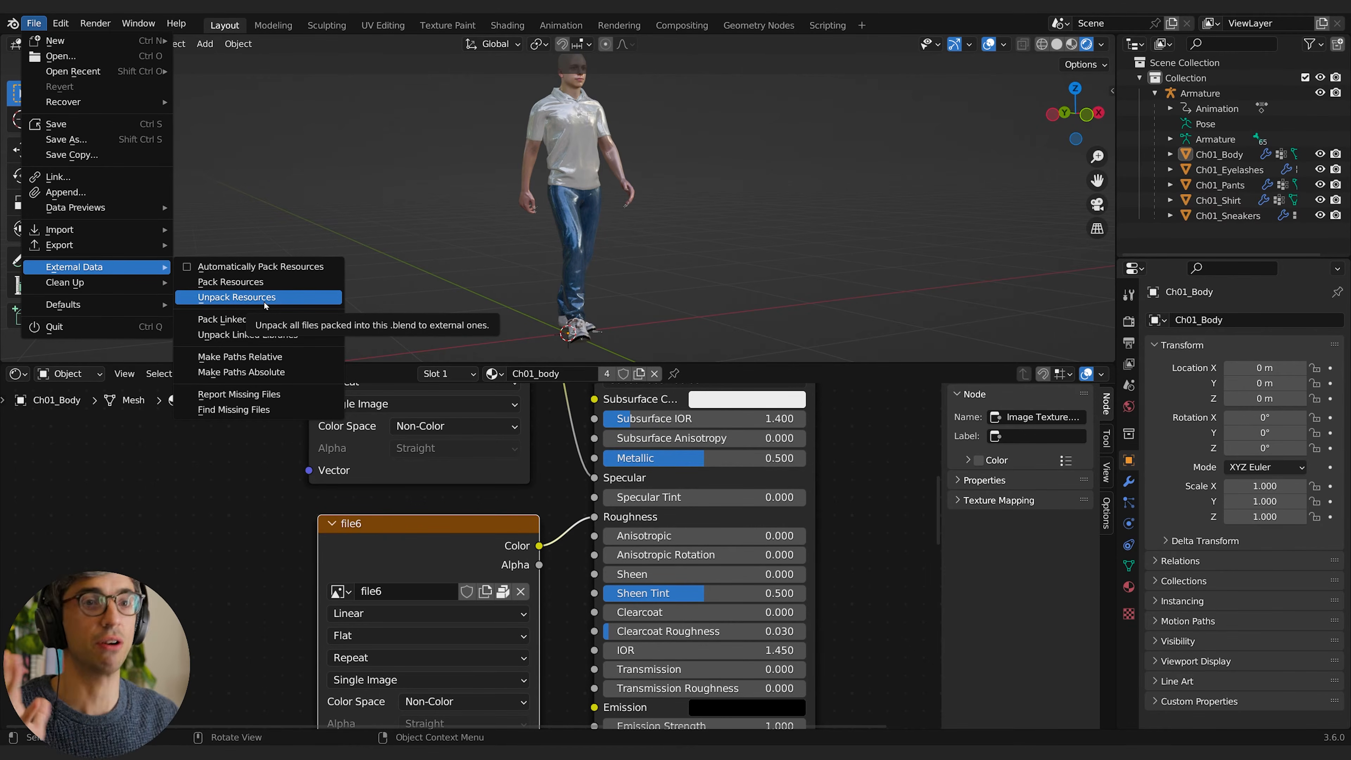
{"action": "scroll", "coordinate": [196, 575], "scroll_direction": "down", "scroll_amount": 2}
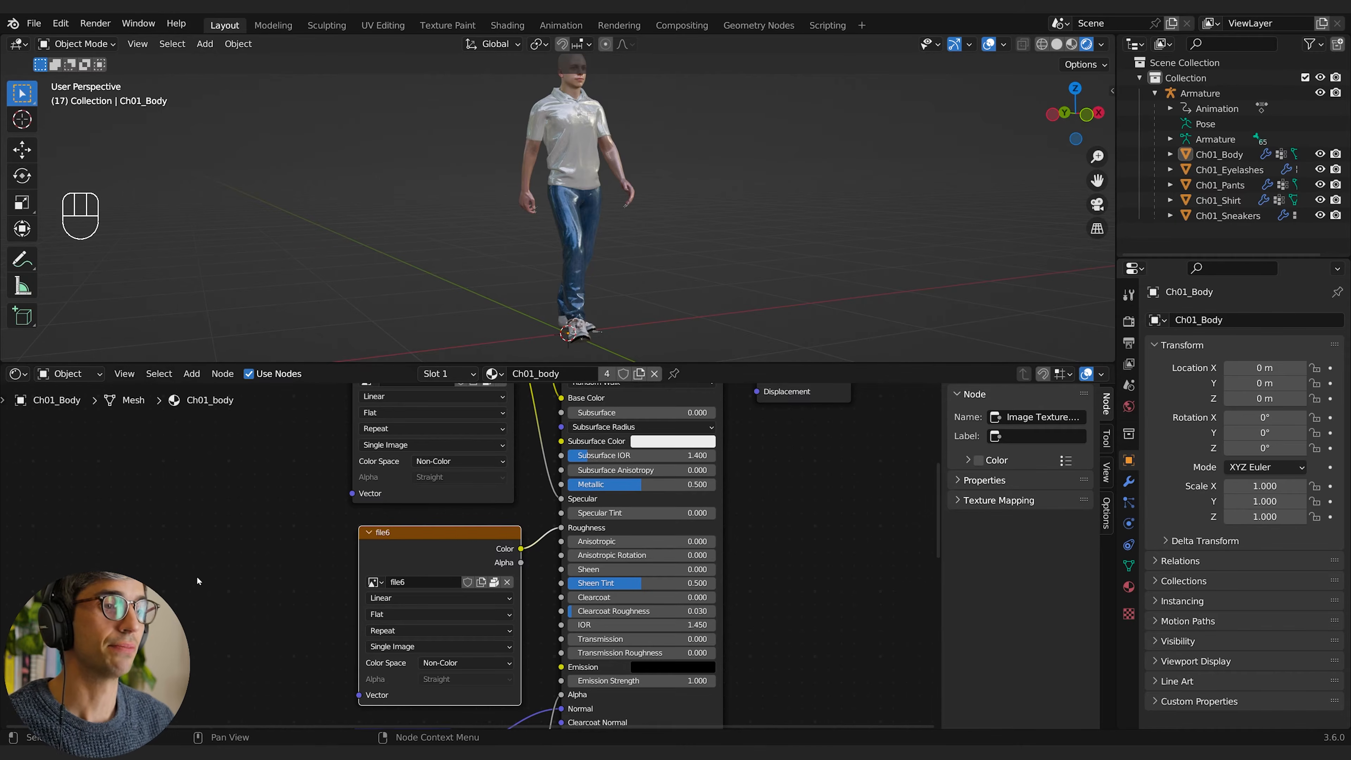
Step: Disconnect the file6 texture from the Principled BSDF's Roughness input, raise Roughness to about 0.87 and check the character's surface
{"action": "left_click_drag", "start_coordinate": [561, 530], "coordinate": [343, 545]}
{"action": "left_click_drag", "start_coordinate": [642, 532], "coordinate": [689, 533]}
{"action": "middle_click_drag", "start_coordinate": [698, 197], "coordinate": [625, 330], "text": "shift"}
{"action": "scroll", "coordinate": [633, 267], "scroll_direction": "up", "scroll_amount": 1}
{"action": "scroll", "coordinate": [633, 267], "scroll_direction": "up", "scroll_amount": 2}
{"action": "mouse_move", "coordinate": [654, 314]}
{"action": "middle_mouse_down"}
{"action": "mouse_move", "coordinate": [708, 282]}
{"action": "mouse_move", "coordinate": [667, 319]}
{"action": "middle_mouse_up"}
{"action": "scroll", "coordinate": [686, 320], "scroll_direction": "up", "scroll_amount": 2}
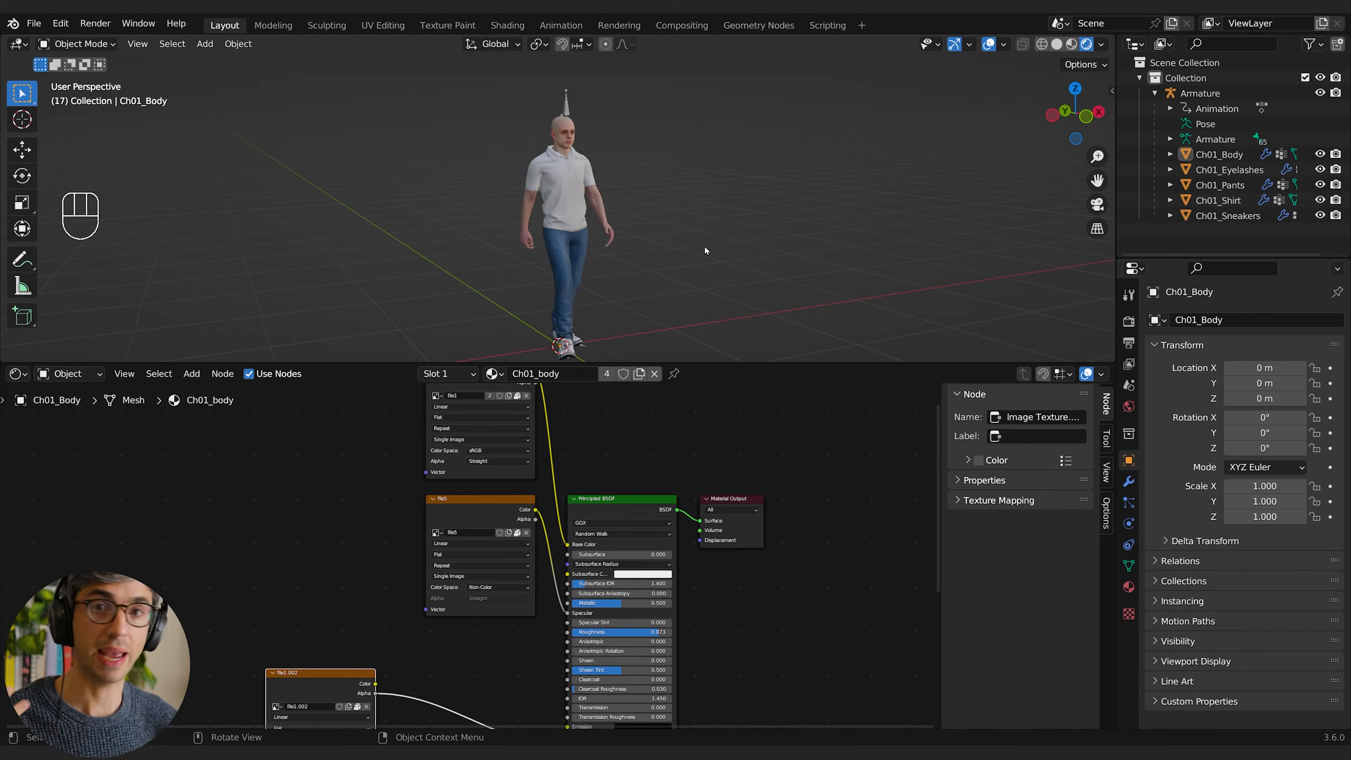
Step: Select the armature and inspect it inside the character with wireframe and solid shading
{"action": "left_click", "coordinate": [584, 124]}
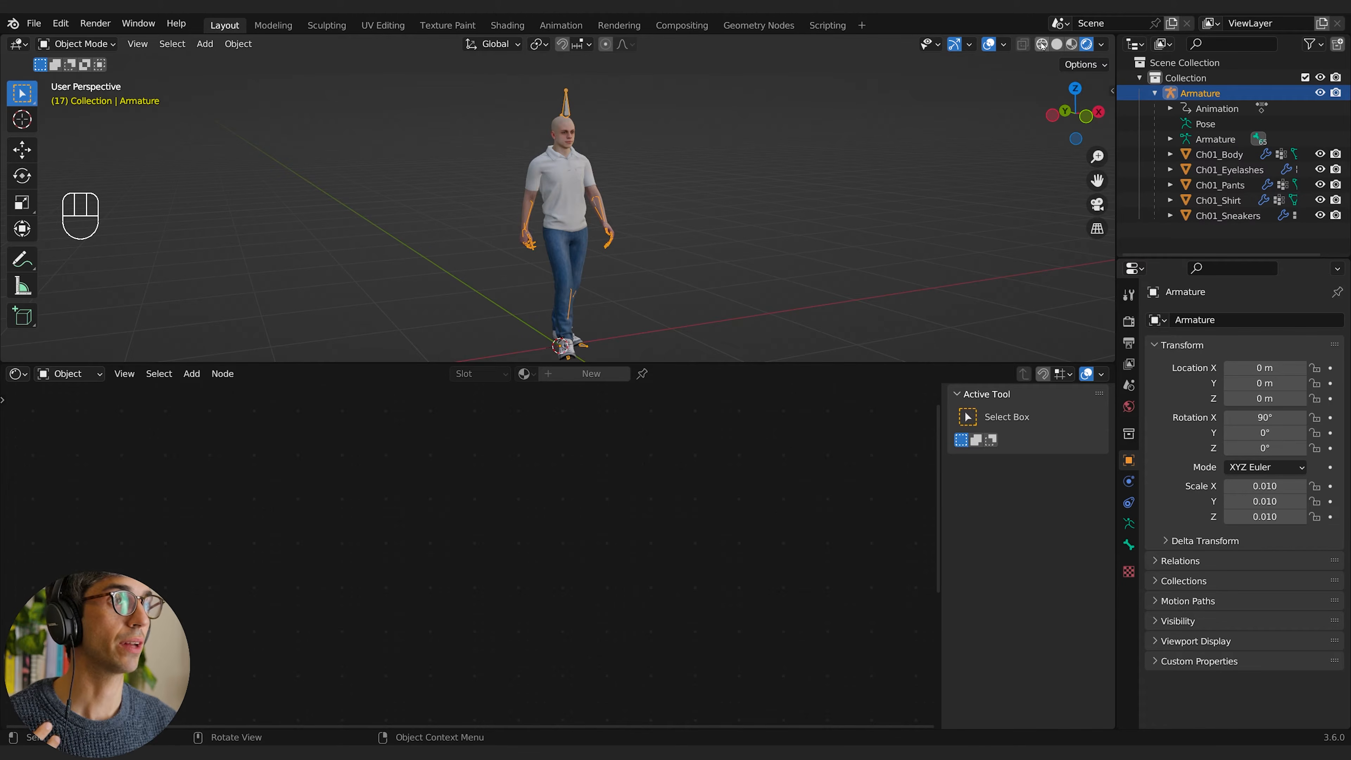
{"action": "left_click", "coordinate": [1023, 44]}
{"action": "middle_click_drag", "start_coordinate": [576, 114], "coordinate": [515, 211]}
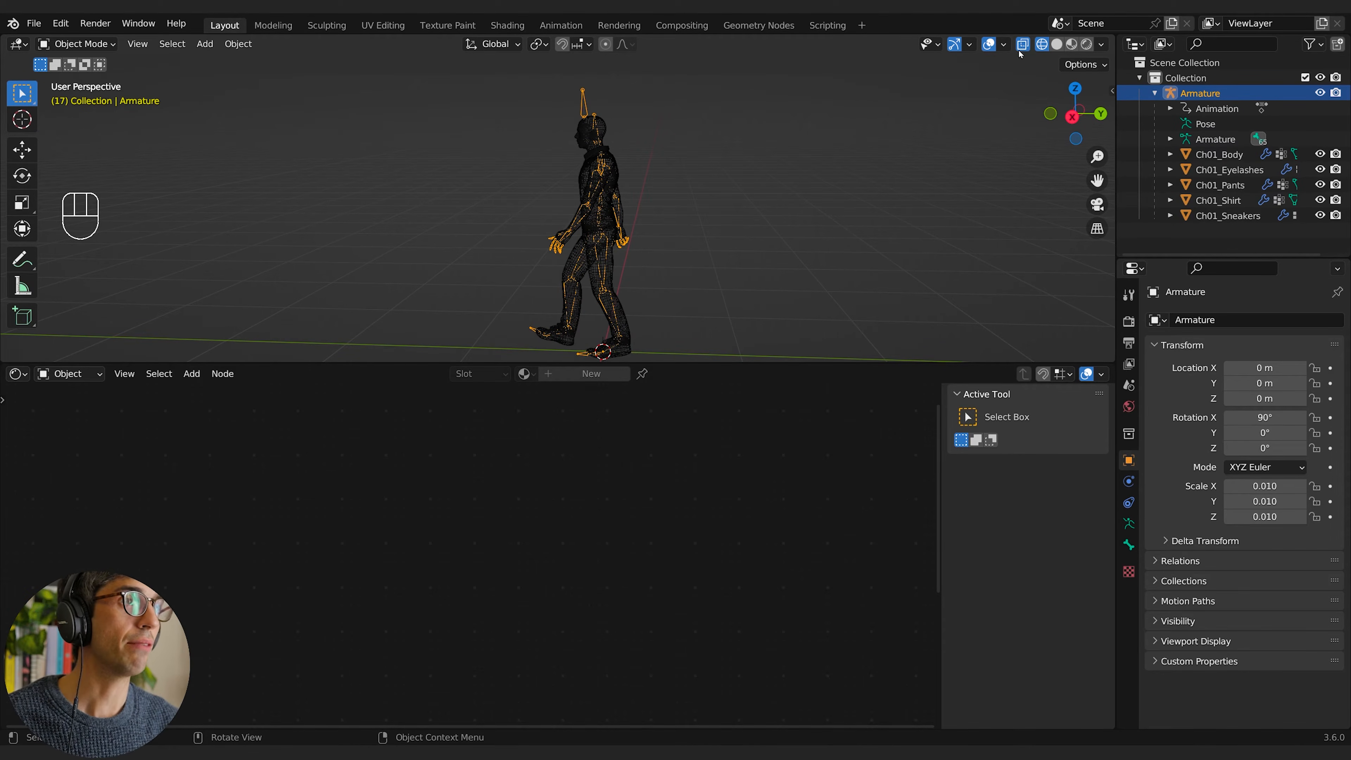
{"action": "middle_click_drag", "start_coordinate": [835, 205], "coordinate": [886, 206]}
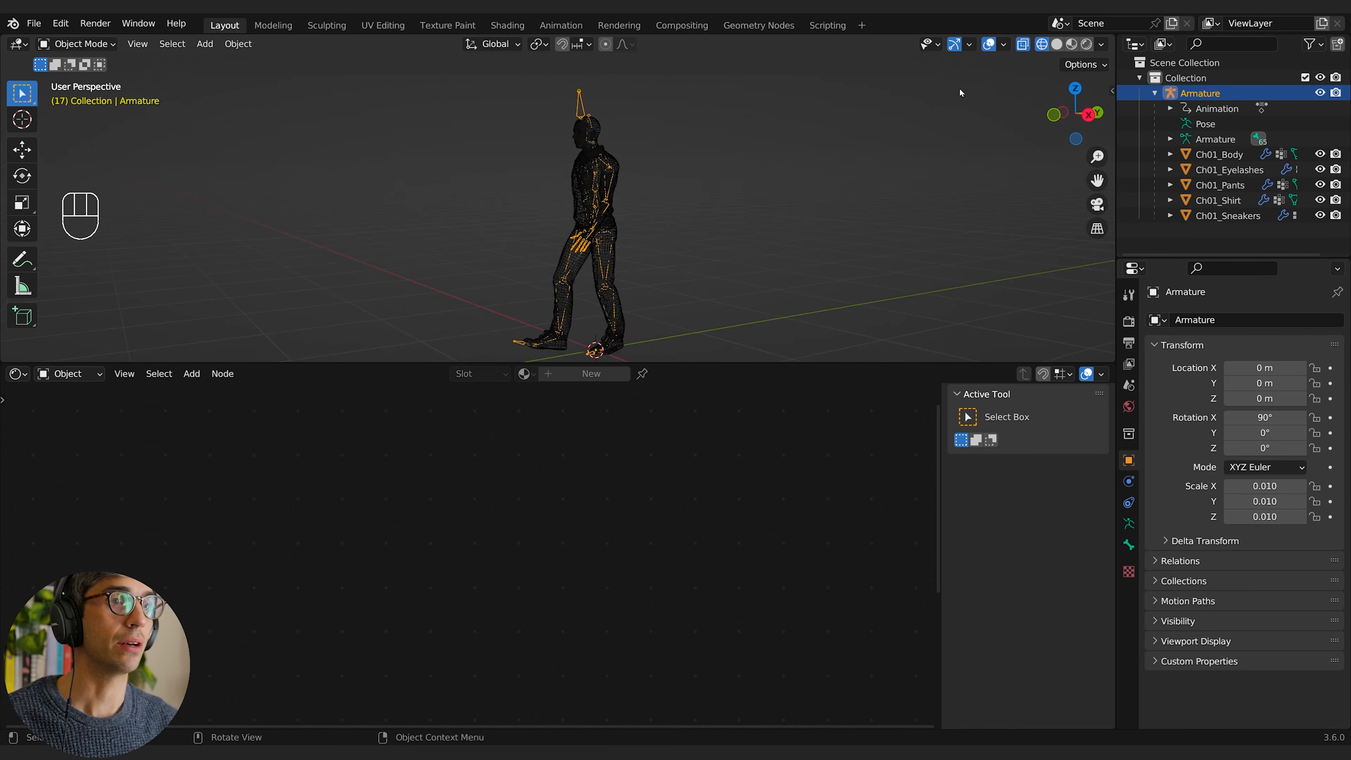
{"action": "left_click", "coordinate": [1057, 45]}
{"action": "mouse_move", "coordinate": [612, 216]}
{"action": "middle_mouse_down"}
{"action": "mouse_move", "coordinate": [666, 215]}
{"action": "mouse_move", "coordinate": [772, 160]}
{"action": "middle_mouse_up"}
Step: Select Ch01_Shirt, return to rendered shading and inspect the shirt's mesh density in Edit Mode
{"action": "left_click", "coordinate": [576, 201]}
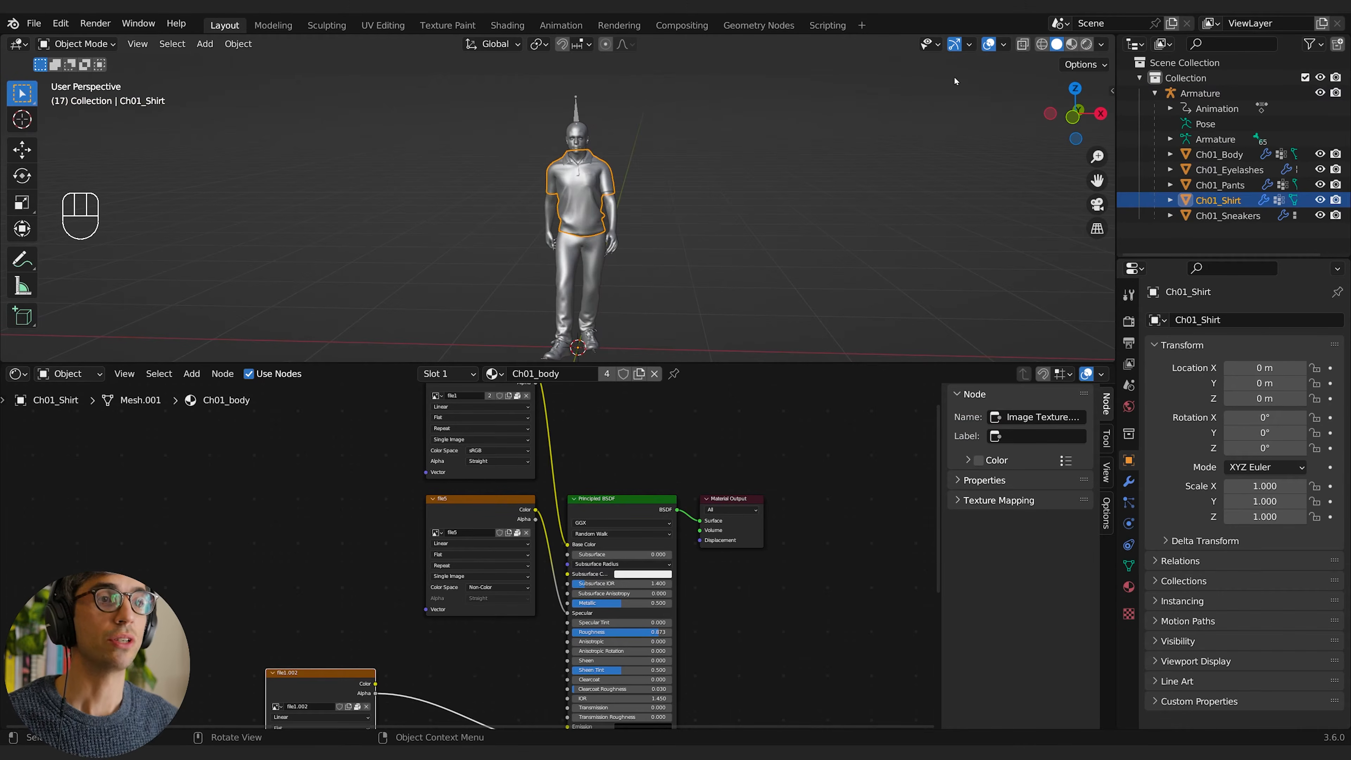
{"action": "left_click", "coordinate": [1071, 45]}
{"action": "middle_click_drag", "start_coordinate": [771, 249], "coordinate": [801, 252]}
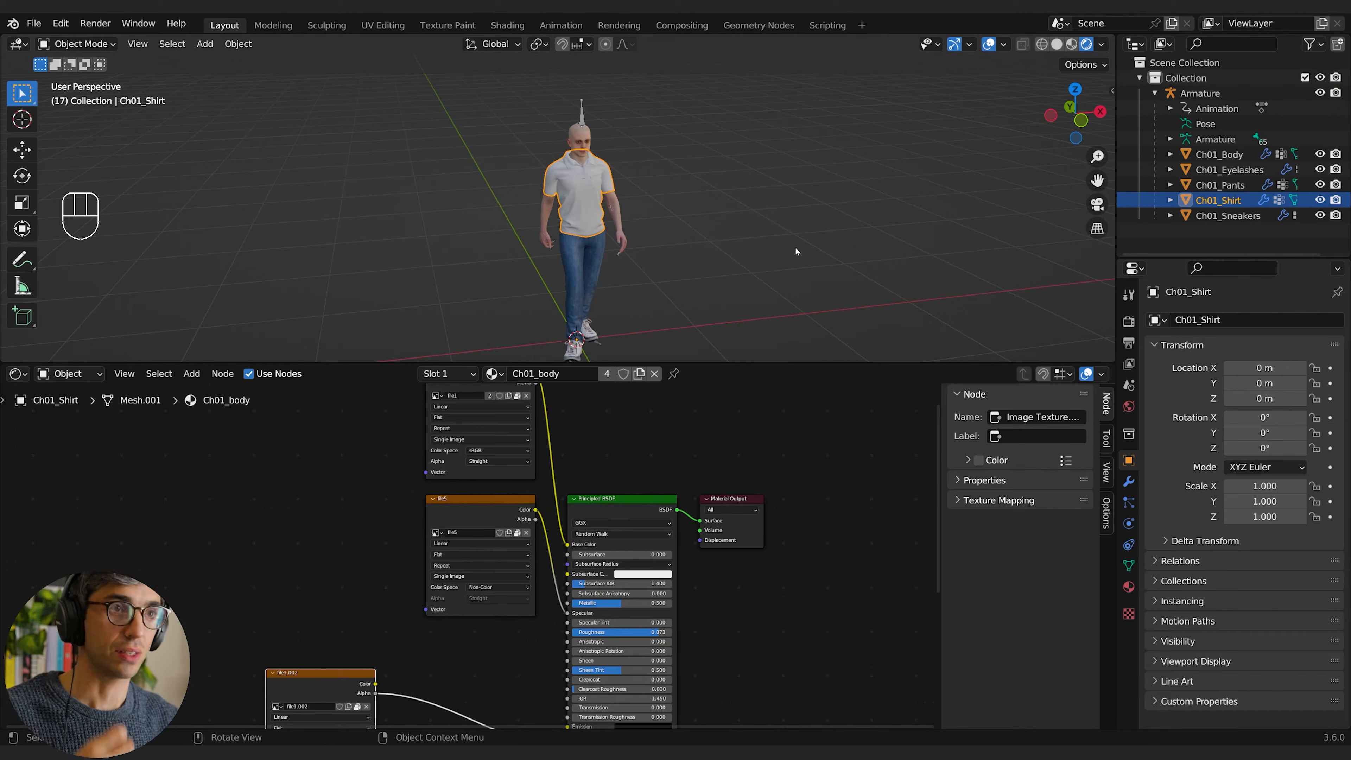
{"action": "key", "text": "Tab"}
{"action": "scroll", "coordinate": [594, 237], "scroll_direction": "up", "scroll_amount": 4}
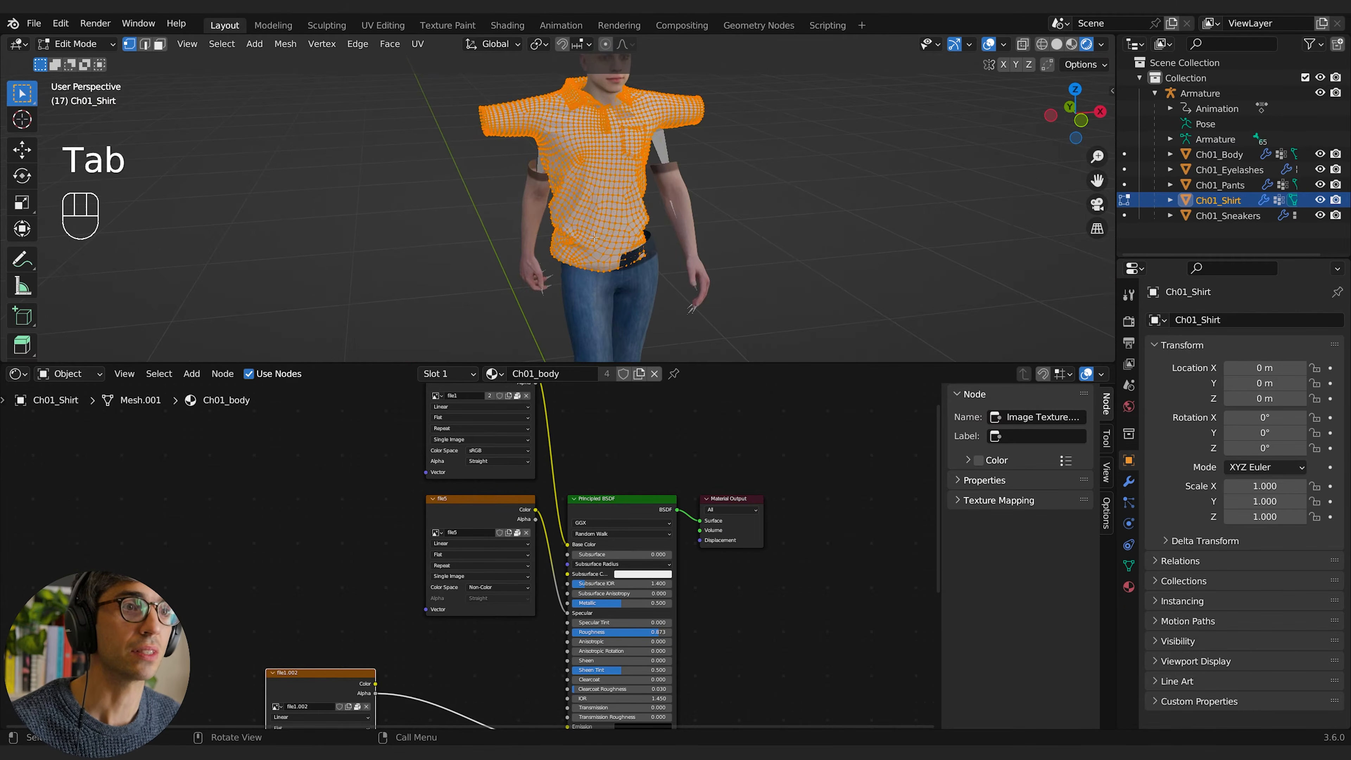
{"action": "scroll", "coordinate": [594, 237], "scroll_direction": "up", "scroll_amount": 3}
{"action": "mouse_move", "coordinate": [595, 237]}
{"action": "middle_mouse_down", "text": "shift"}
{"action": "mouse_move", "coordinate": [566, 242]}
{"action": "mouse_move", "coordinate": [532, 298]}
{"action": "mouse_move", "coordinate": [602, 229]}
{"action": "middle_mouse_up", "text": "shift"}
{"action": "scroll", "coordinate": [532, 298], "scroll_direction": "down", "scroll_amount": 2}
{"action": "key", "text": "Tab"}
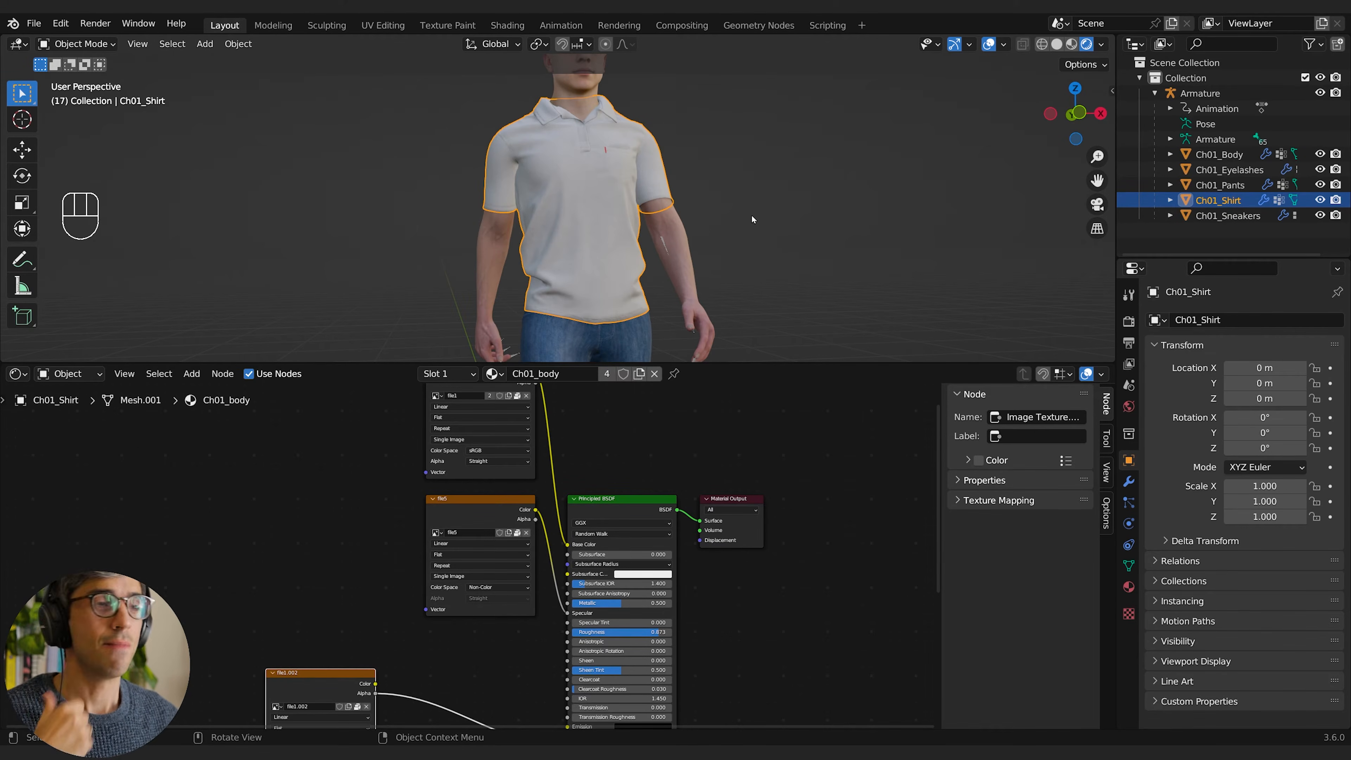
Step: Select Ch01_Body and inspect its head and arm mesh density in Edit Mode
{"action": "scroll", "coordinate": [751, 216], "scroll_direction": "down", "scroll_amount": 5}
{"action": "middle_click_drag", "start_coordinate": [661, 276], "coordinate": [691, 290]}
{"action": "left_click", "coordinate": [606, 229]}
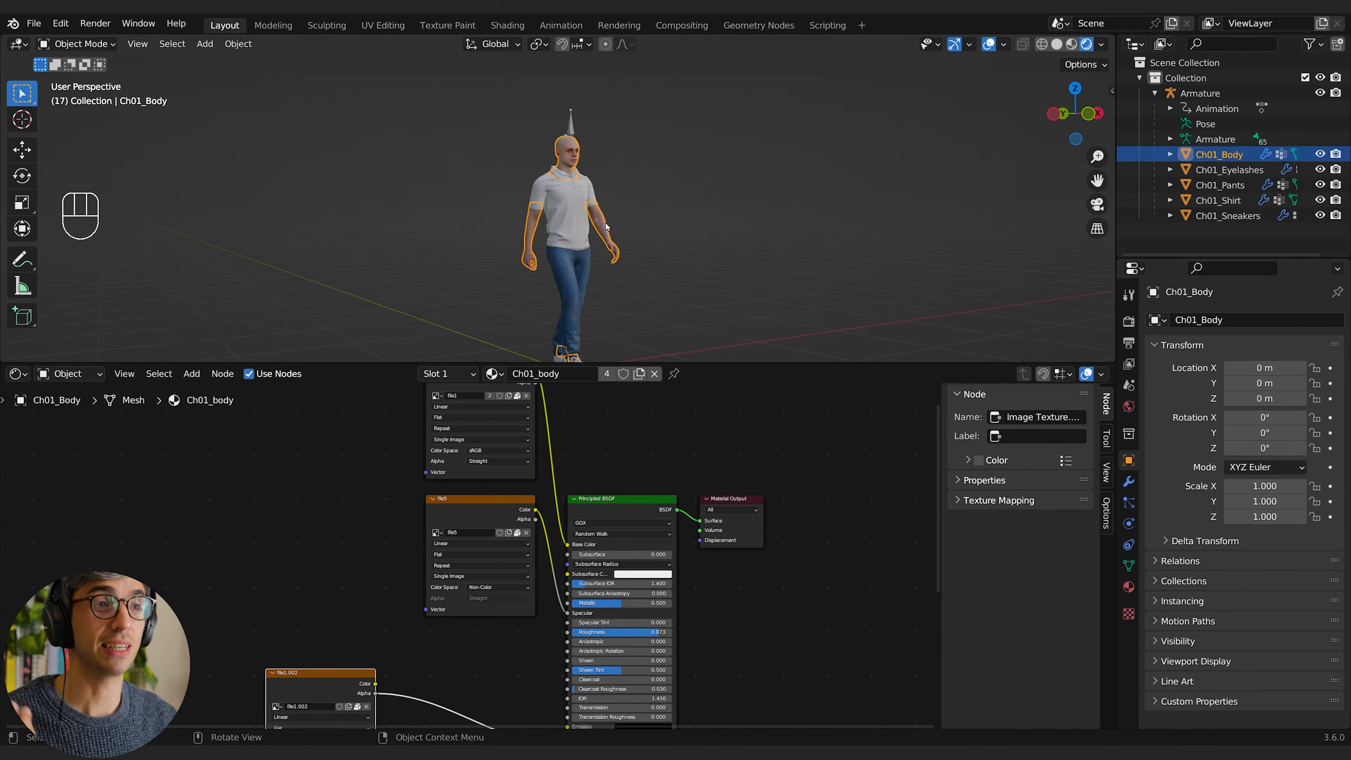
{"action": "key", "text": "Tab"}
{"action": "scroll", "coordinate": [628, 271], "scroll_direction": "up", "scroll_amount": 6}
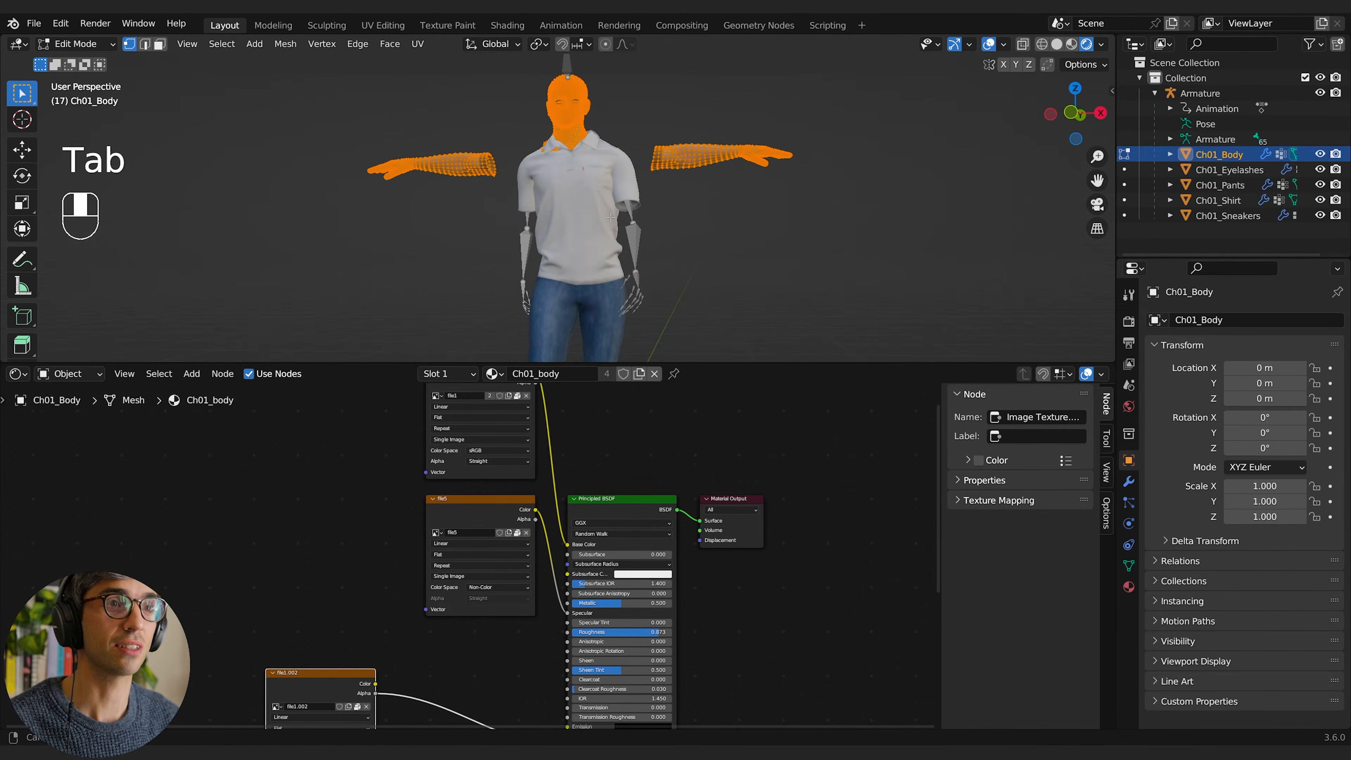
{"action": "scroll", "coordinate": [633, 285], "scroll_direction": "up", "scroll_amount": 6}
{"action": "middle_click_drag", "start_coordinate": [809, 223], "coordinate": [727, 252], "text": "shift"}
{"action": "scroll", "coordinate": [623, 255], "scroll_direction": "down", "scroll_amount": 4}
{"action": "key", "text": "Tab"}
{"action": "scroll", "coordinate": [767, 270], "scroll_direction": "down", "scroll_amount": 1}
{"action": "scroll", "coordinate": [724, 250], "scroll_direction": "down", "scroll_amount": 8}
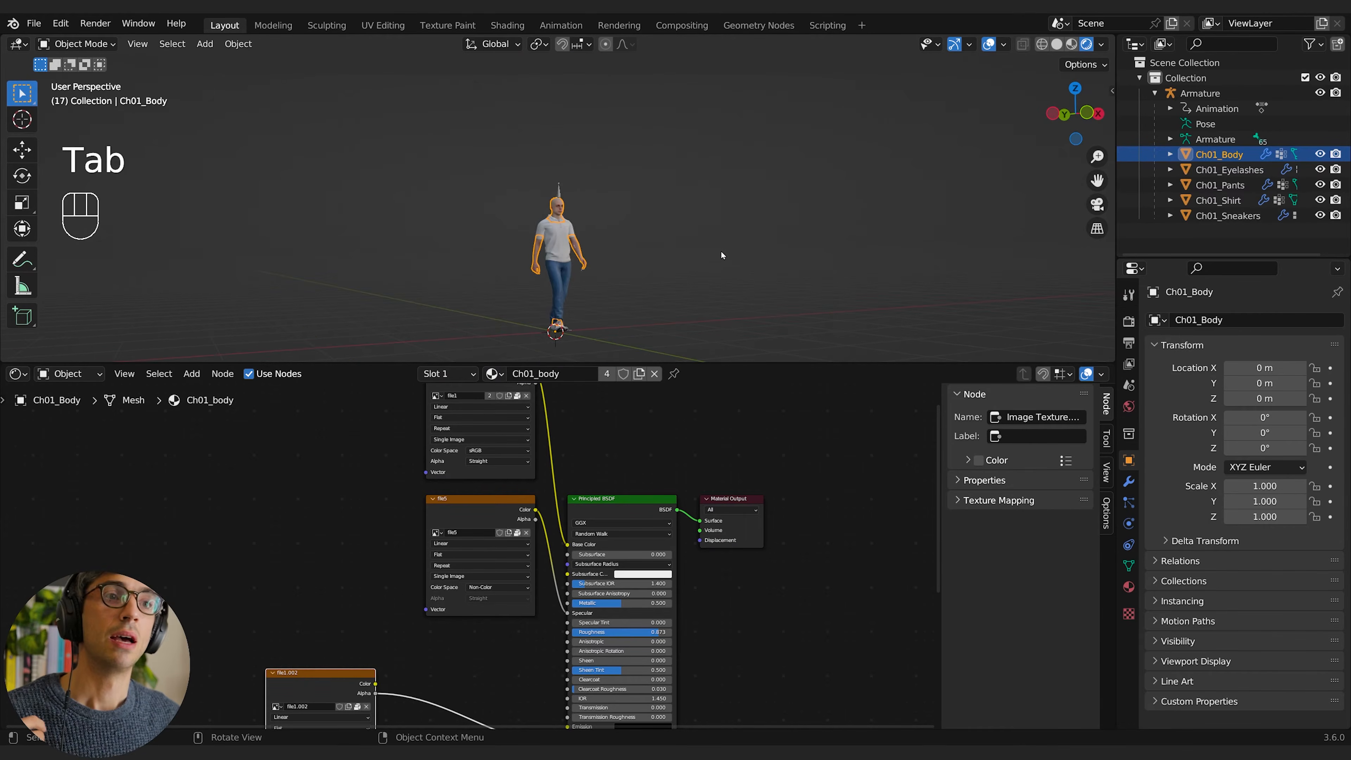
{"action": "scroll", "coordinate": [686, 246], "scroll_direction": "down", "scroll_amount": 3}
{"action": "middle_click_drag", "start_coordinate": [687, 246], "coordinate": [685, 284]}
{"action": "scroll", "coordinate": [697, 276], "scroll_direction": "down", "scroll_amount": 4}
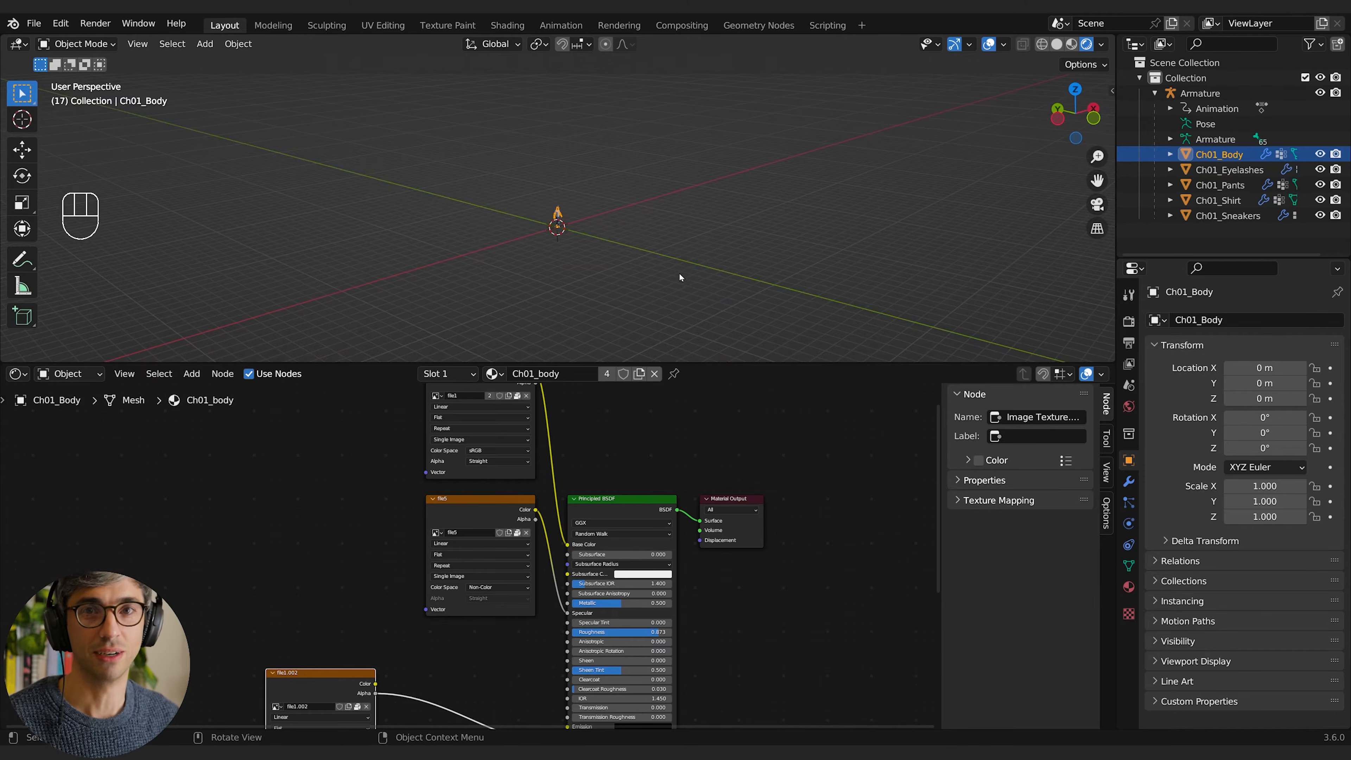
{"action": "scroll", "coordinate": [679, 273], "scroll_direction": "up", "scroll_amount": 6}
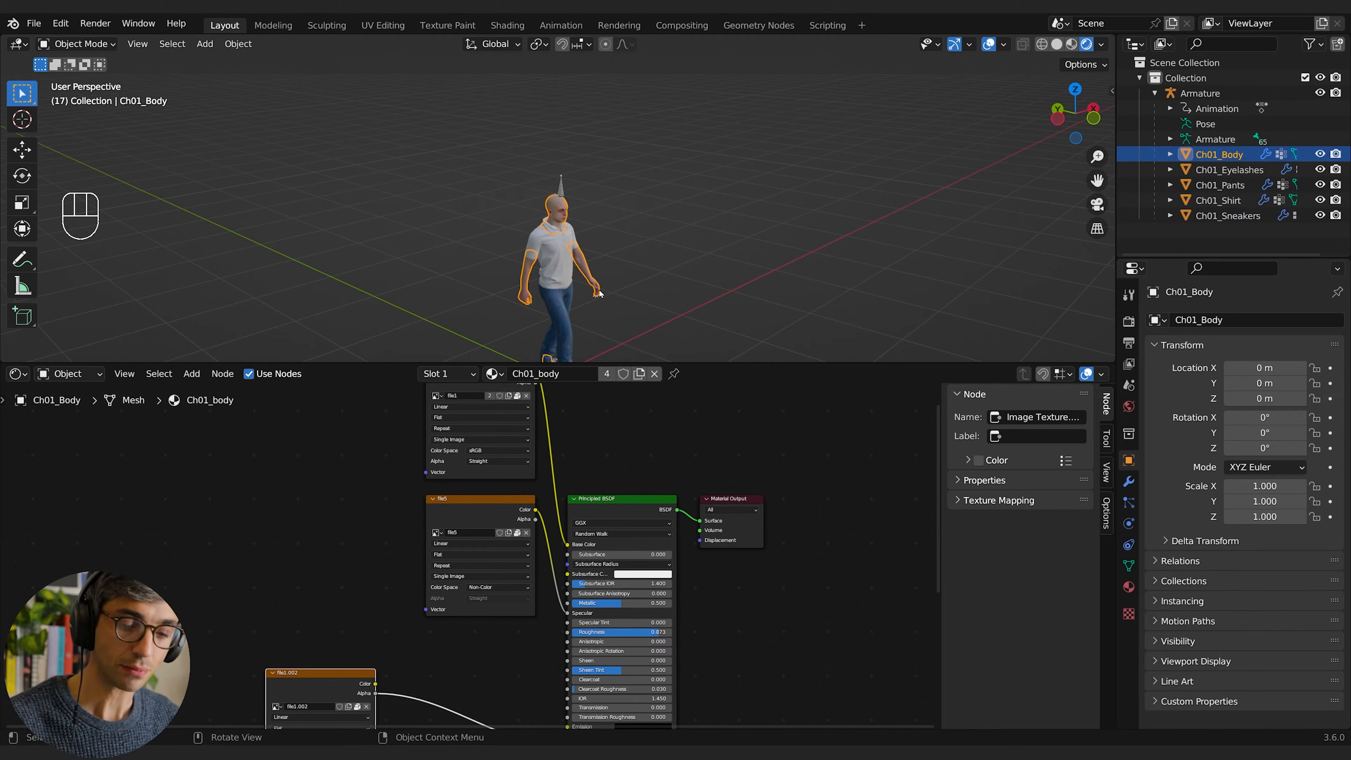
{"action": "middle_click_drag", "start_coordinate": [604, 288], "coordinate": [686, 262], "text": "shift"}
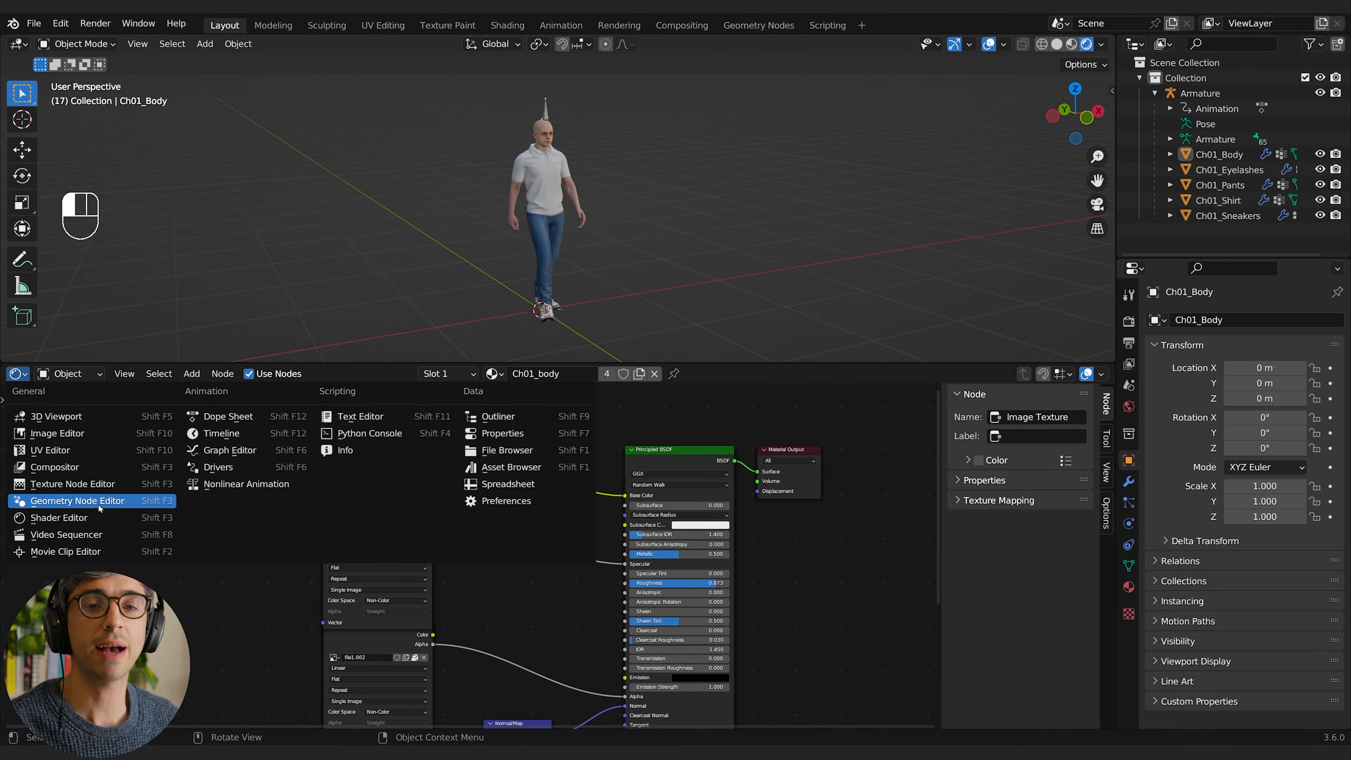
Step: Change the Shader Editor area to the Timeline, select the armature and move the playhead to its last keyframe at frame 29
{"action": "left_click", "coordinate": [256, 435]}
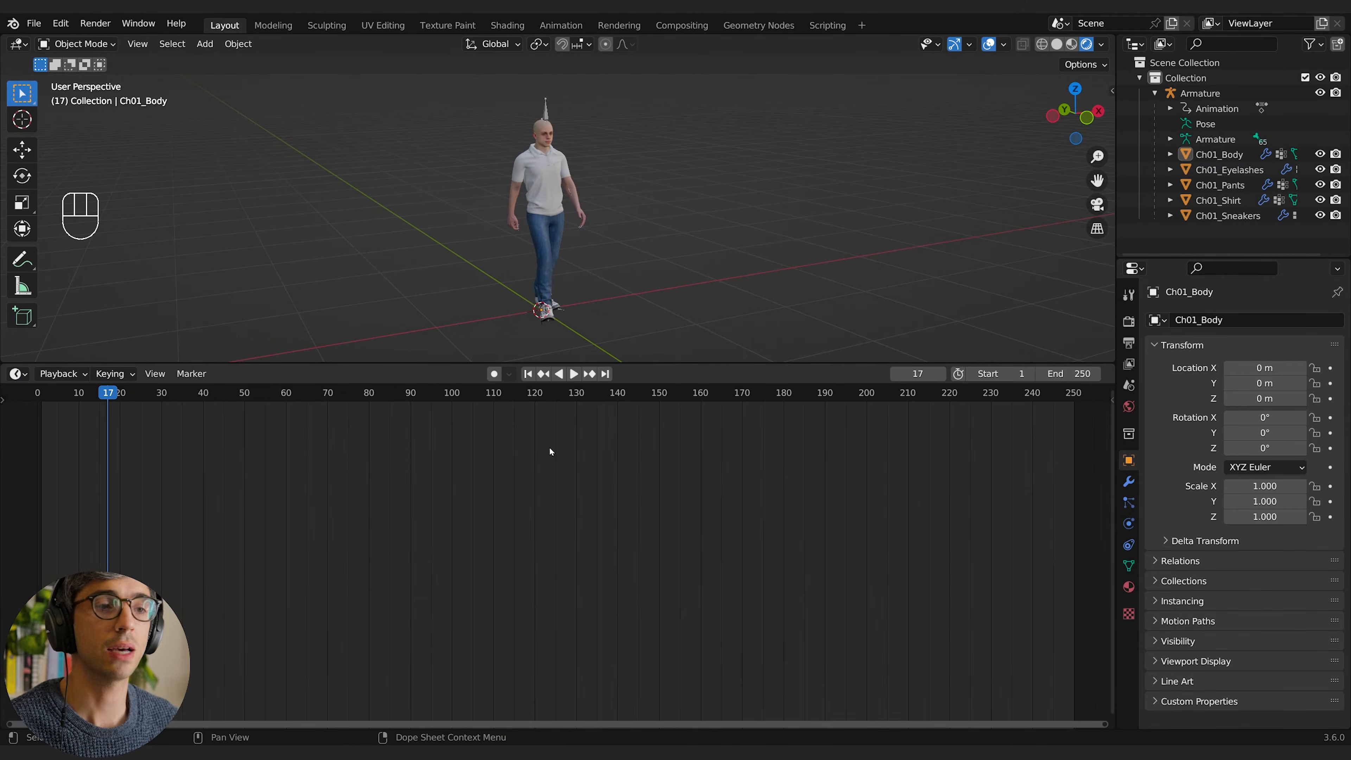
{"action": "left_click", "coordinate": [550, 105]}
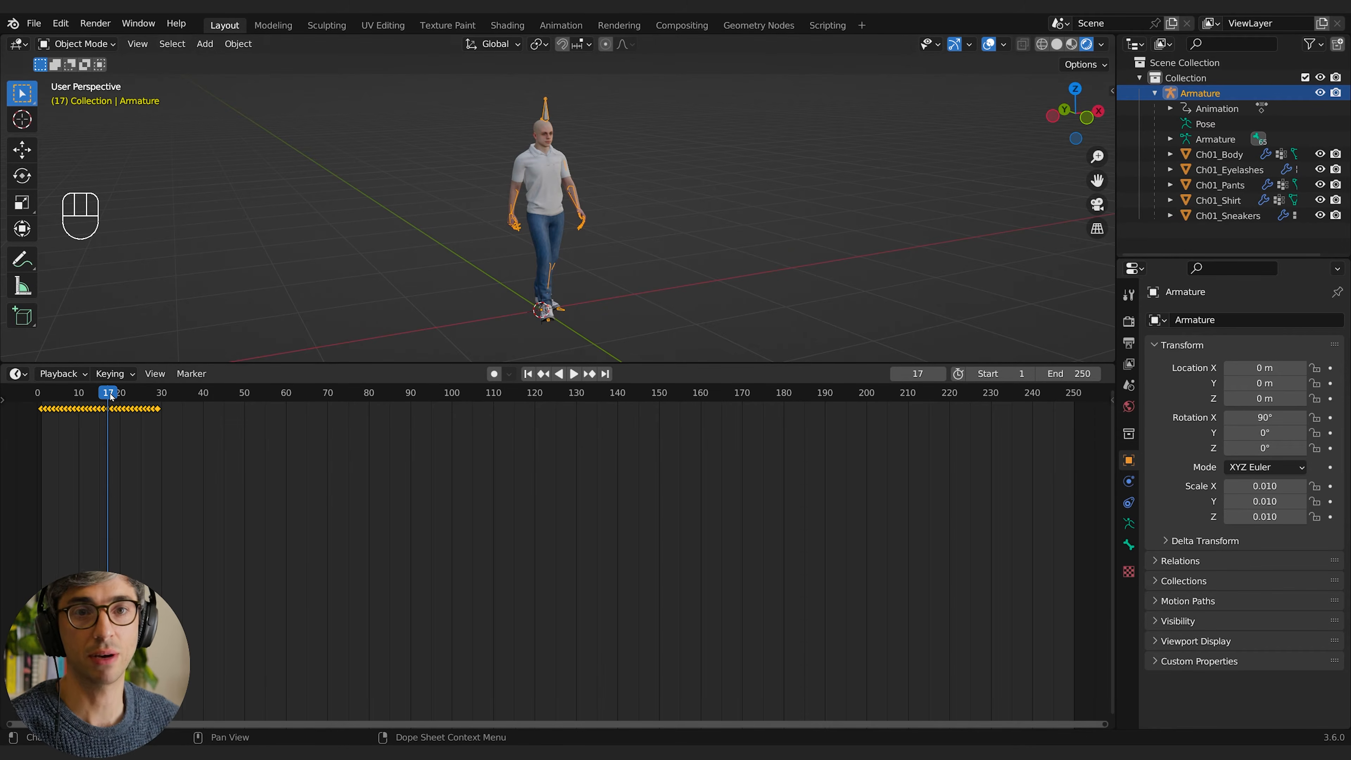
{"action": "mouse_move", "coordinate": [110, 393]}
{"action": "left_mouse_down"}
{"action": "mouse_move", "coordinate": [152, 396]}
{"action": "mouse_move", "coordinate": [83, 397]}
{"action": "mouse_move", "coordinate": [104, 399]}
{"action": "left_mouse_up"}
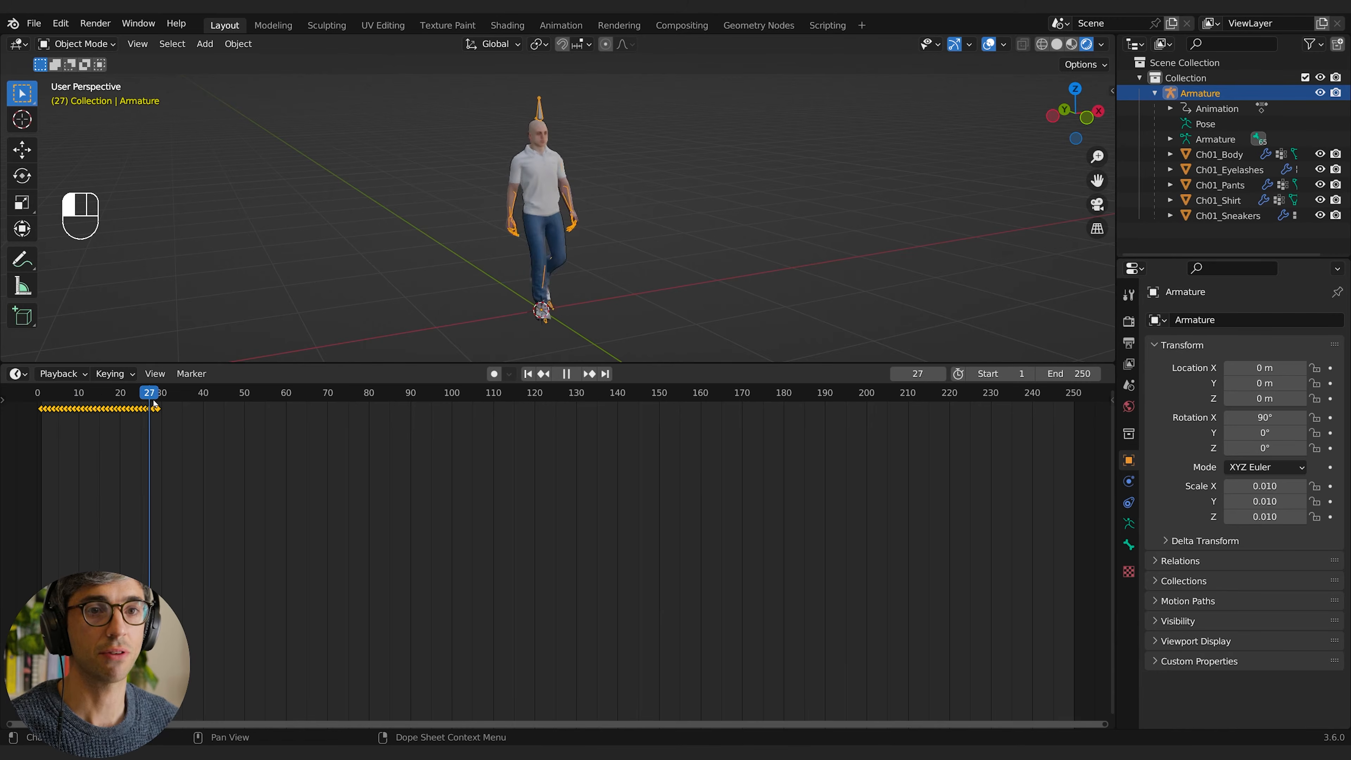
{"action": "key", "text": "space"}
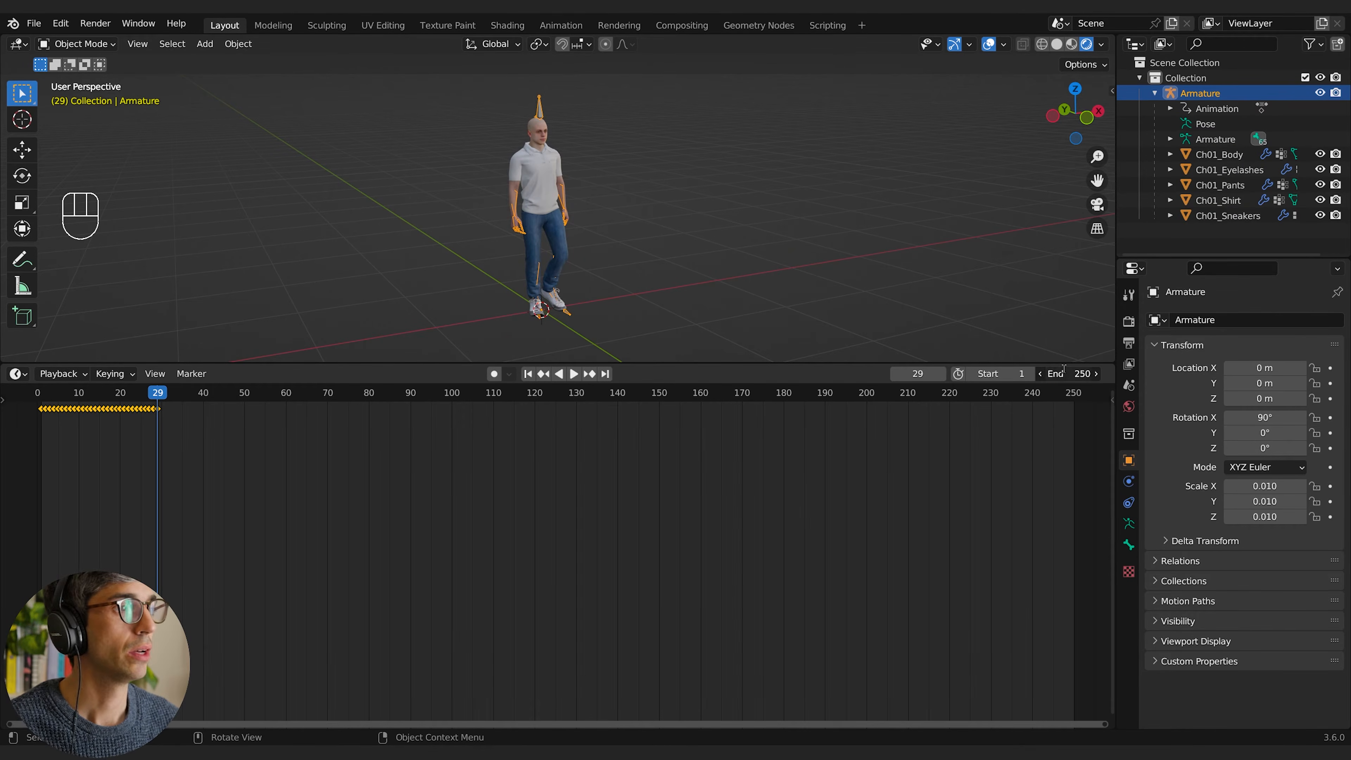
Step: Set the scene's end frame to 29 and play back the looping walk
{"action": "key", "text": "ctrl+End"}
{"action": "key", "text": "space"}
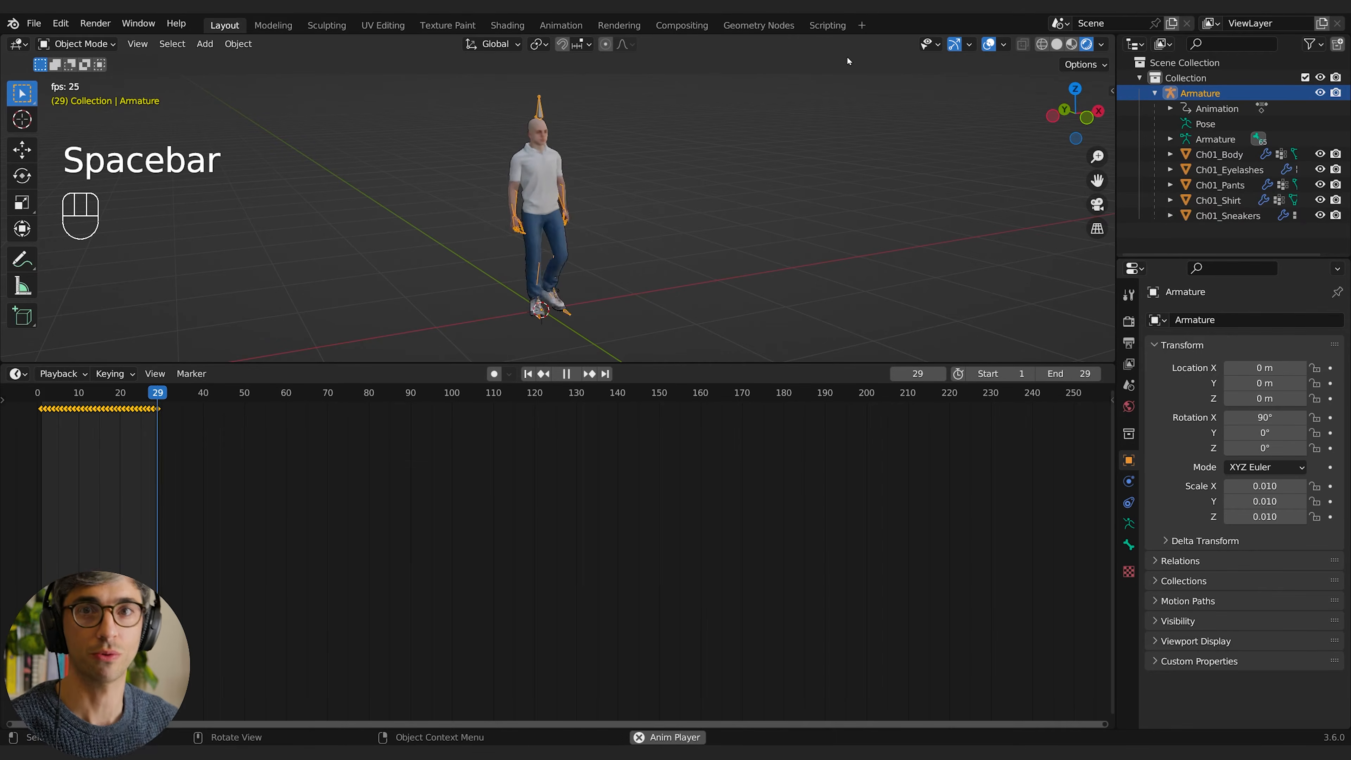
{"action": "key", "text": "space"}
{"action": "middle_click_drag", "start_coordinate": [705, 192], "coordinate": [716, 210], "text": "shift"}
{"action": "scroll", "coordinate": [673, 245], "scroll_direction": "up", "scroll_amount": 3}
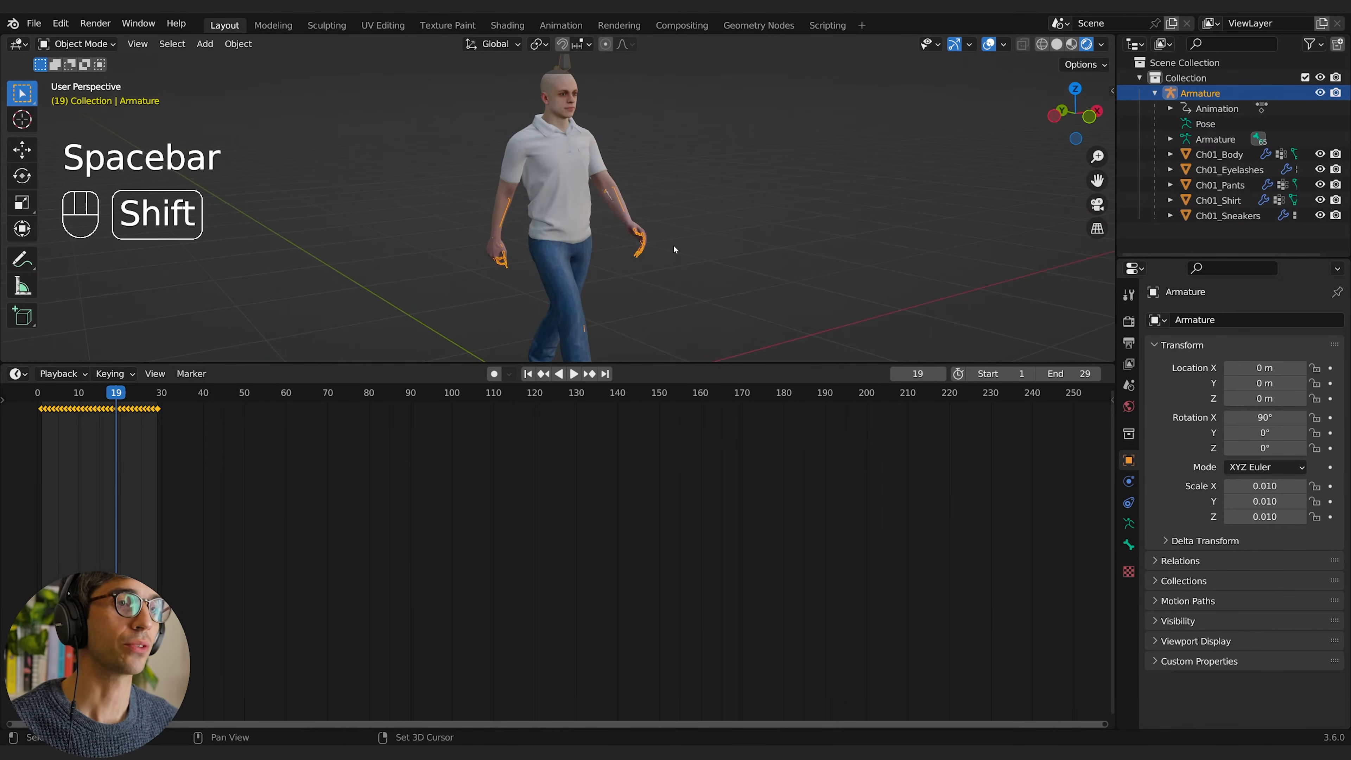
{"action": "scroll", "coordinate": [702, 241], "scroll_direction": "down", "scroll_amount": 3}
{"action": "middle_click_drag", "start_coordinate": [671, 280], "coordinate": [661, 249]}
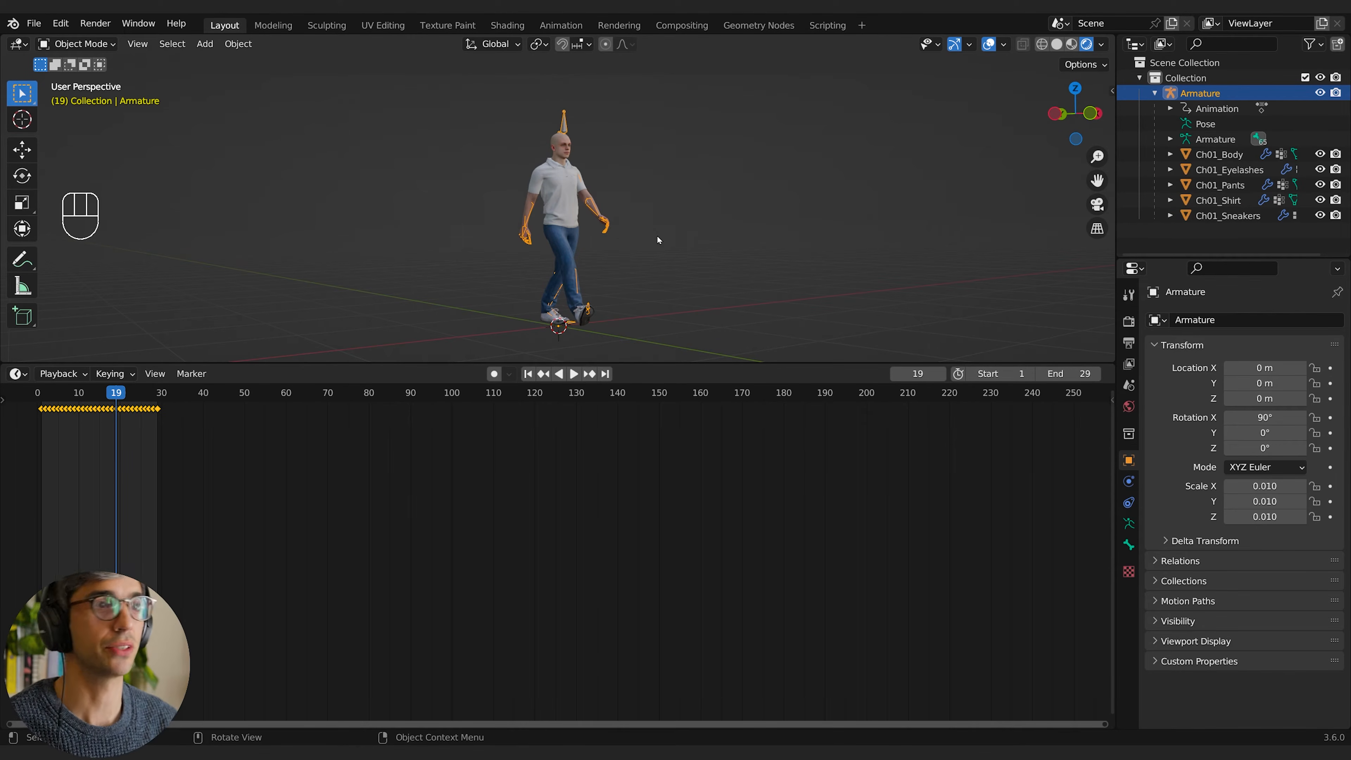
Step: Select Ch01_Shirt, show its modifiers and widen the Properties editor
{"action": "left_click", "coordinate": [577, 202]}
{"action": "middle_click_drag", "start_coordinate": [724, 220], "coordinate": [657, 256], "text": "shift"}
{"action": "scroll", "coordinate": [693, 221], "scroll_direction": "up", "scroll_amount": 3}
{"action": "left_click", "coordinate": [1128, 482]}
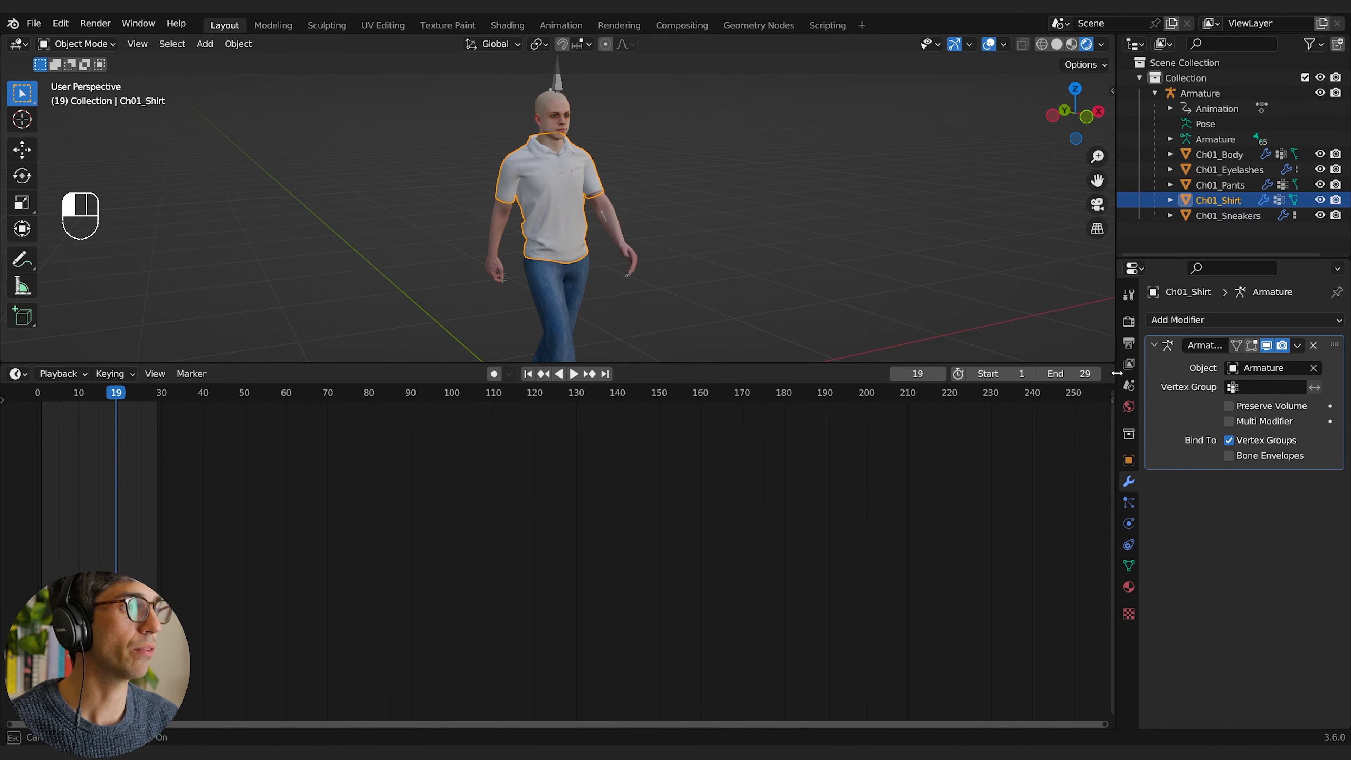
{"action": "left_click_drag", "start_coordinate": [1116, 372], "coordinate": [965, 372]}
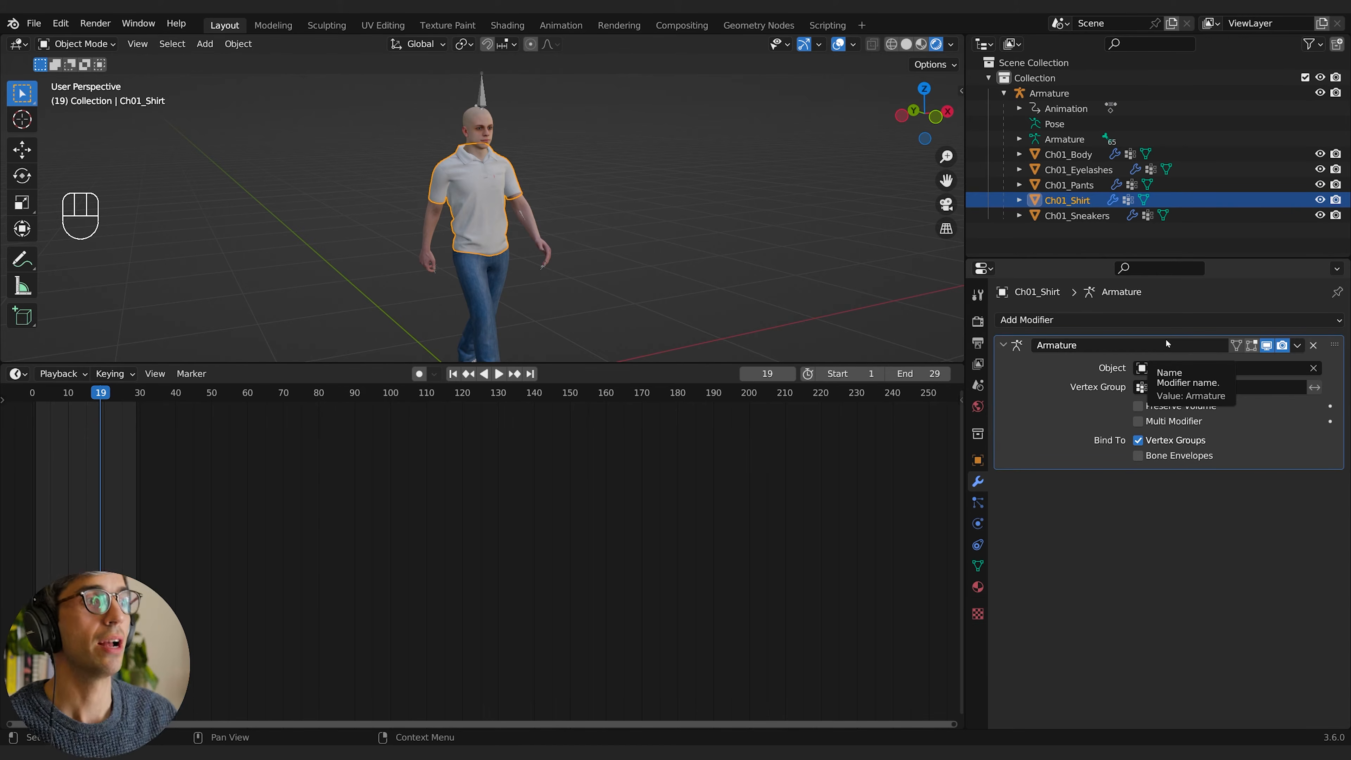
Step: Check the armature object and the modifiers on the character's eyelashes and body
{"action": "left_click", "coordinate": [1044, 94]}
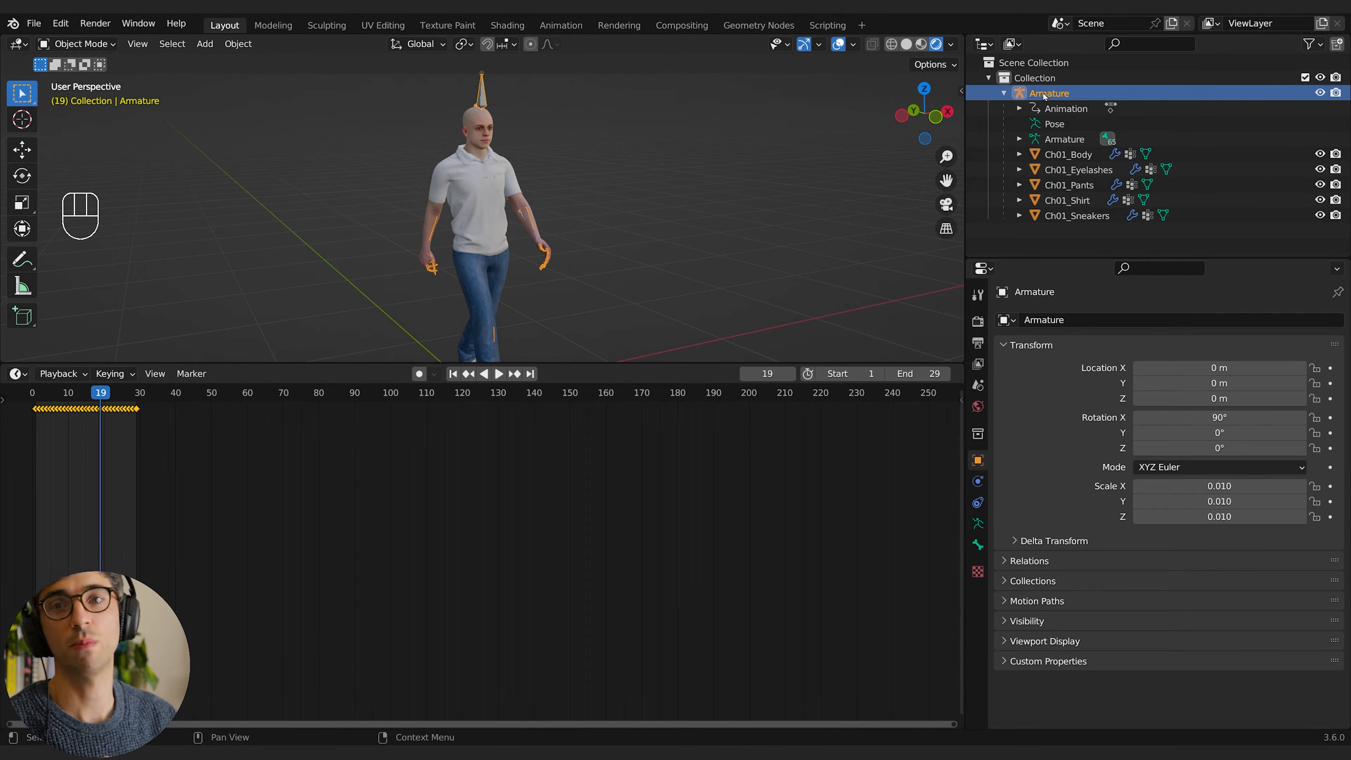
{"action": "left_click", "coordinate": [1069, 154]}
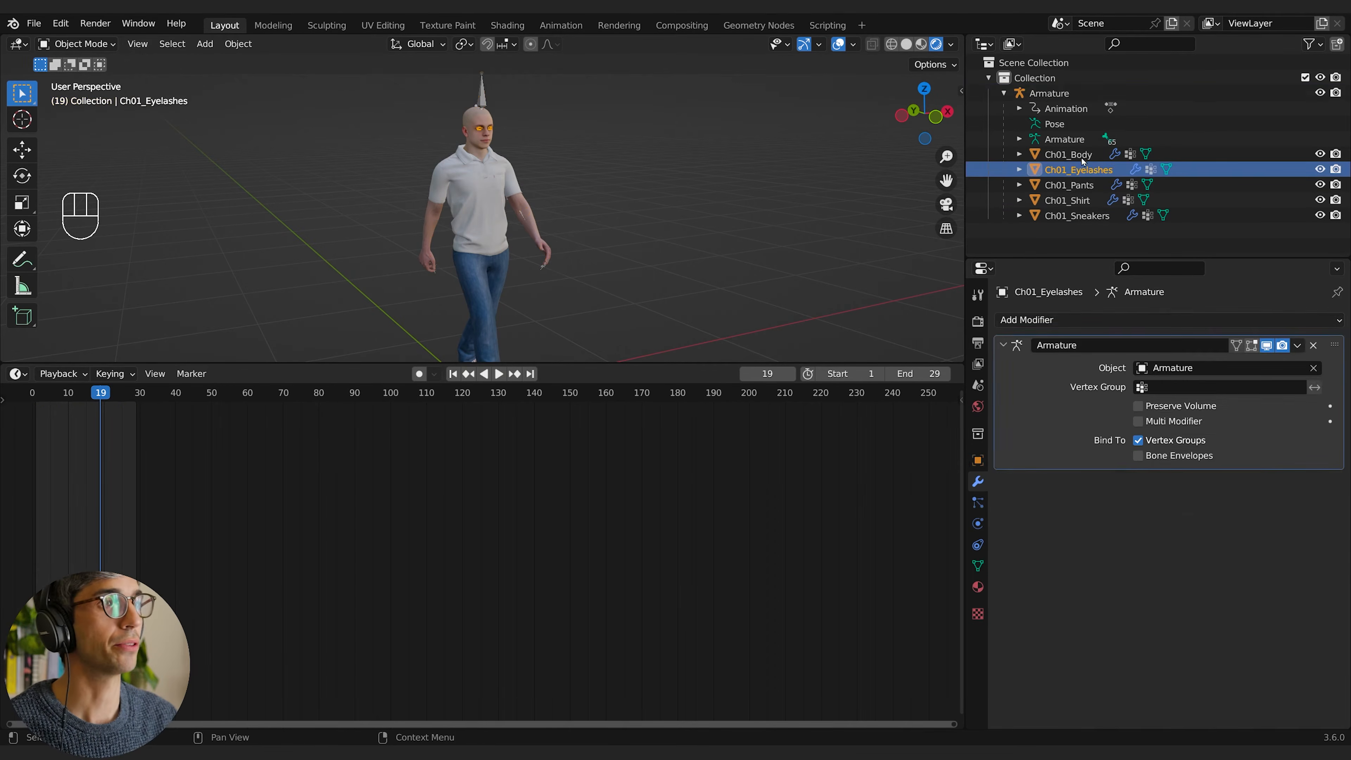
{"action": "left_click", "coordinate": [1055, 321]}
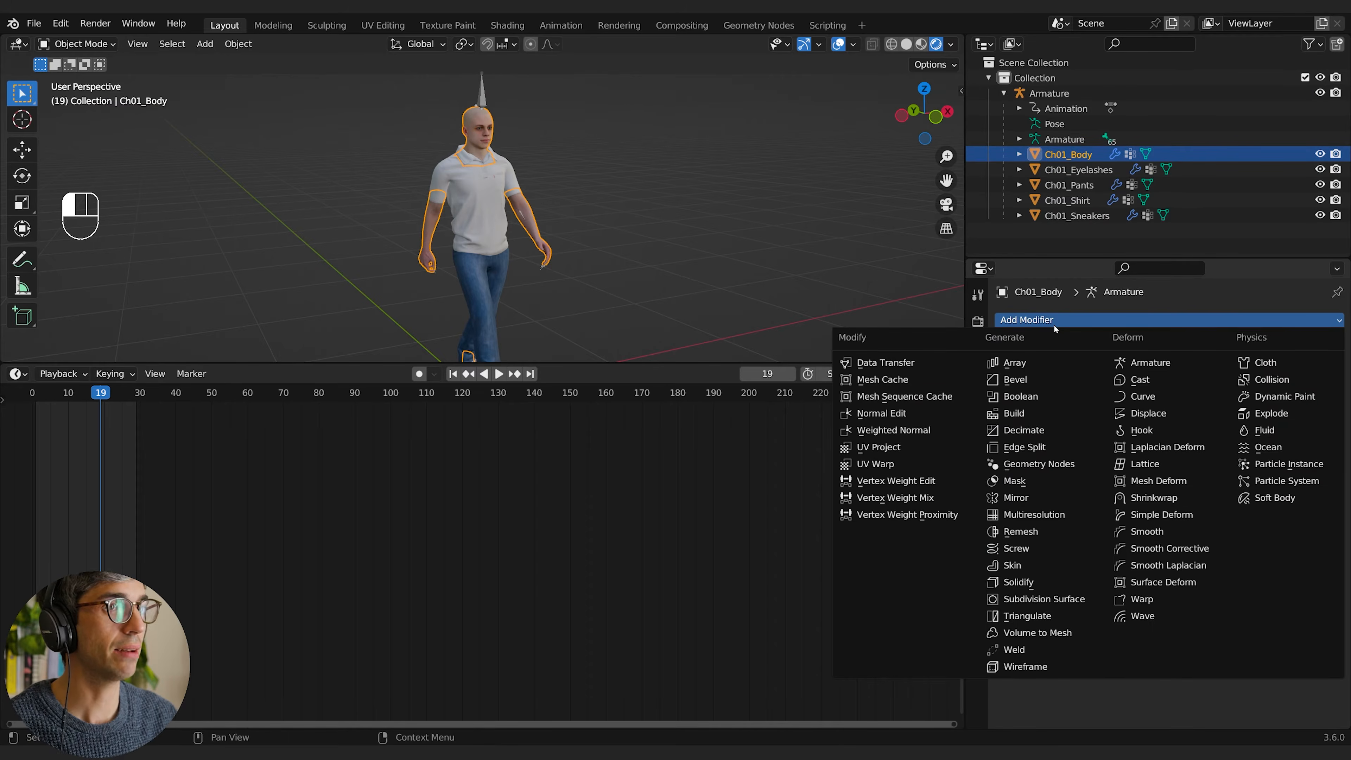
Step: Add a Decimate modifier to Ch01_Shirt and place it above the Armature modifier
{"action": "left_click", "coordinate": [494, 230]}
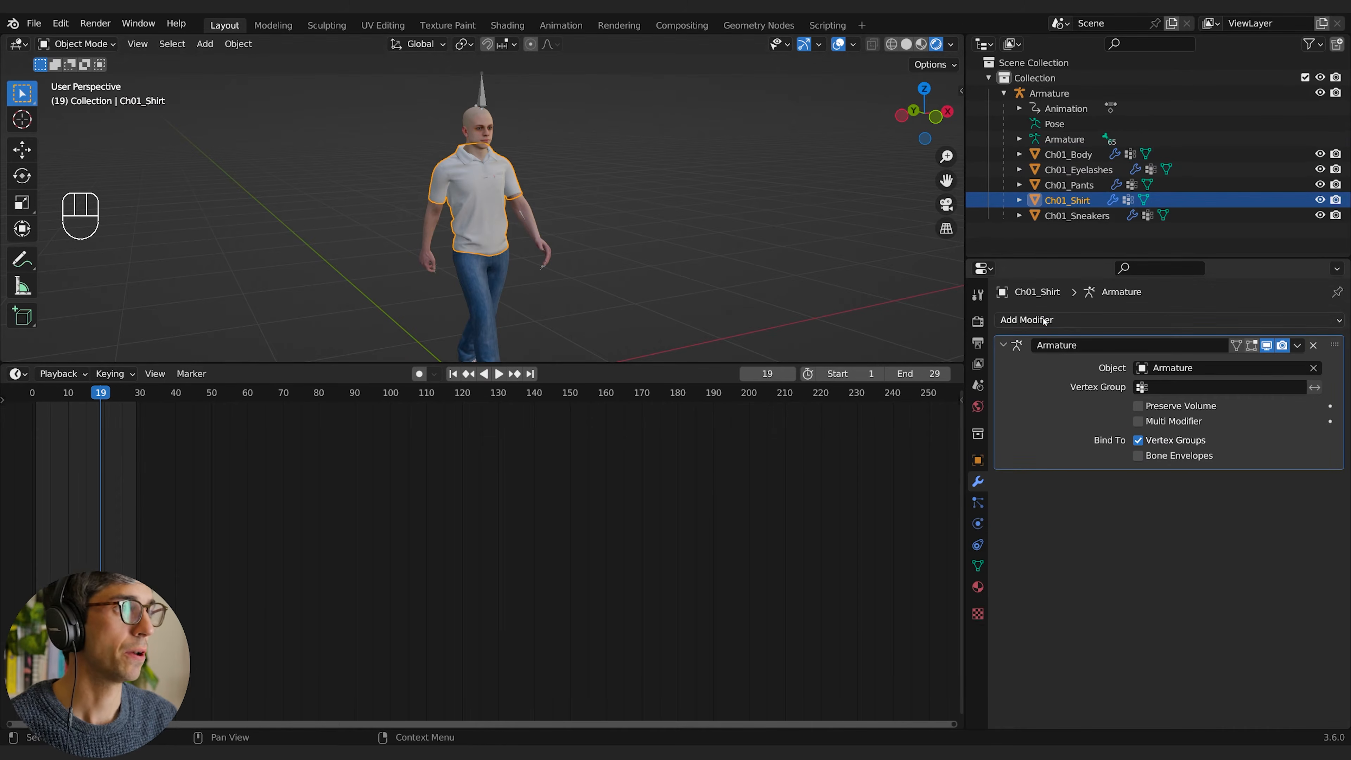
{"action": "left_click", "coordinate": [1059, 320]}
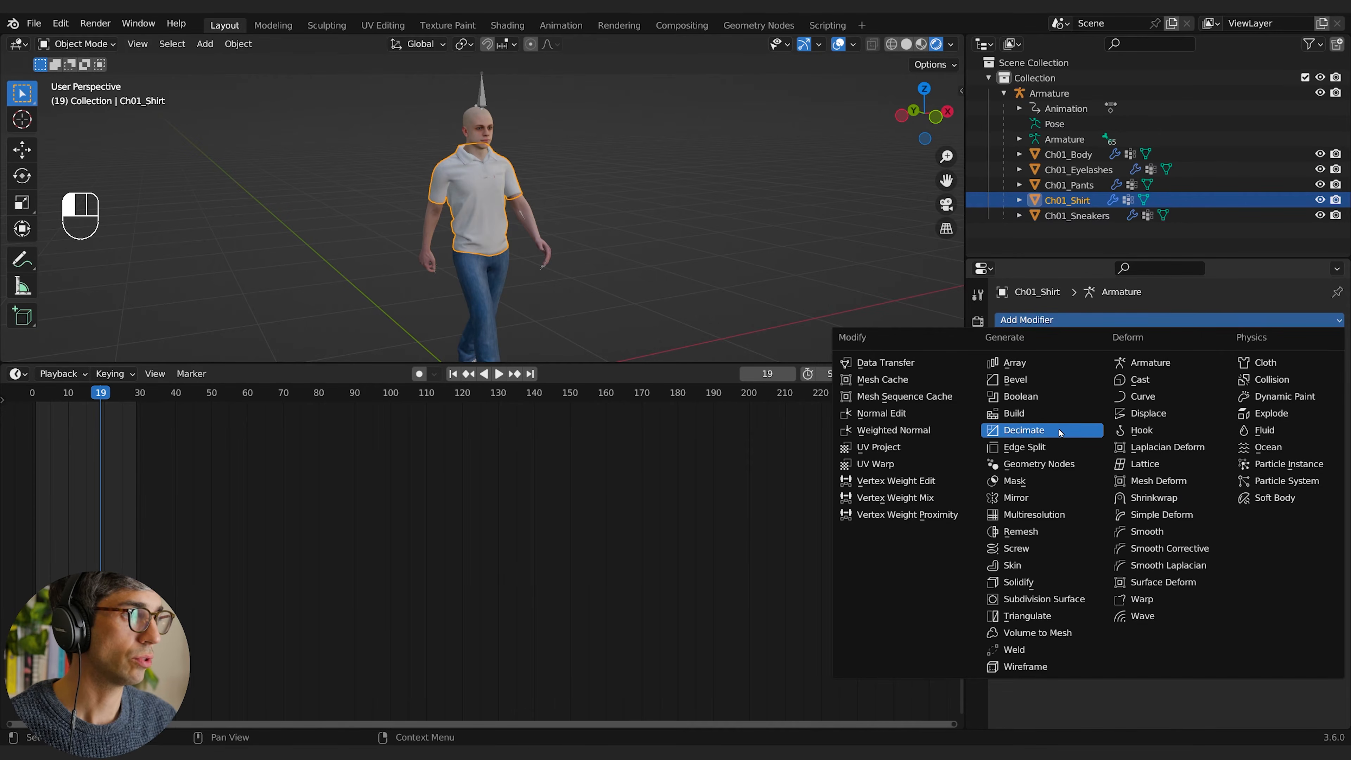
{"action": "left_click", "coordinate": [1027, 430]}
{"action": "left_click_drag", "start_coordinate": [1313, 479], "coordinate": [1314, 355]}
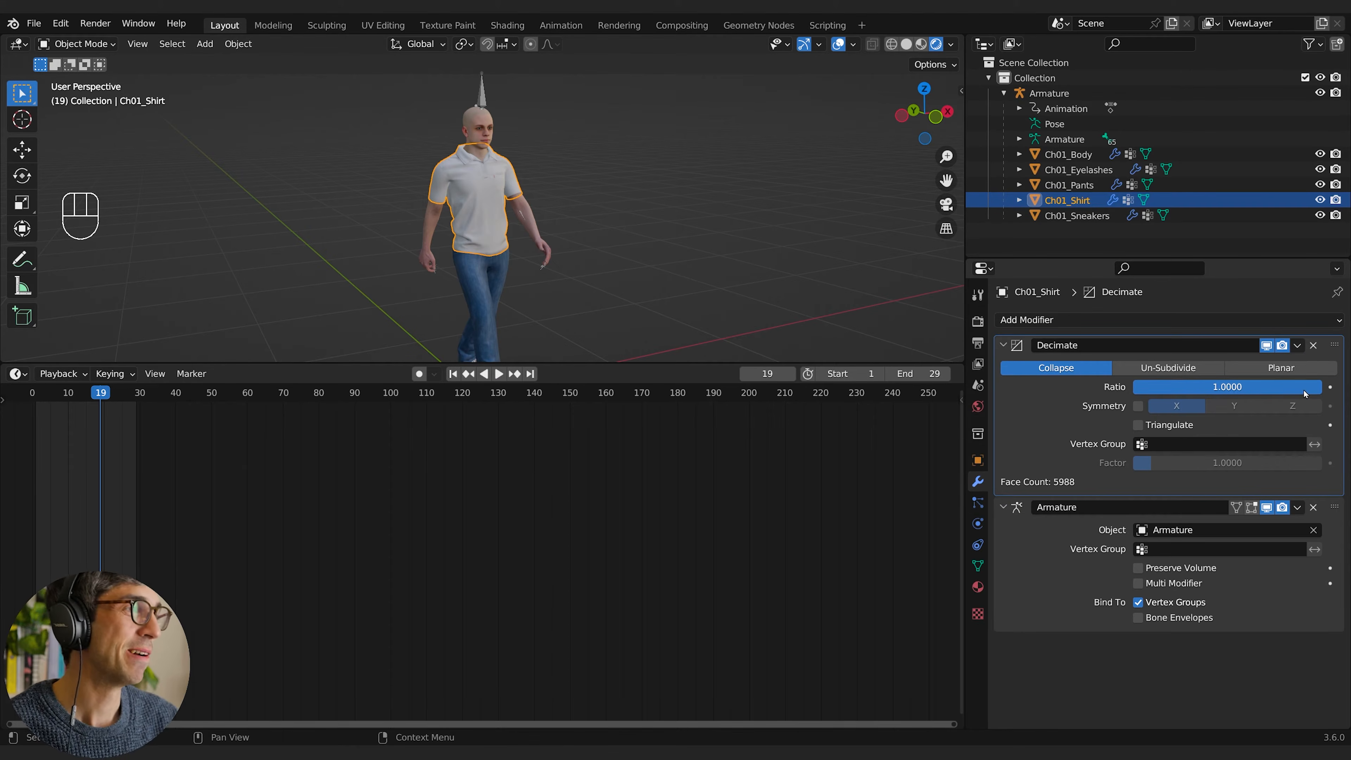
Step: Lower the Decimate modifier's Collapse ratio on Ch01_Shirt and apply the modifier to the mesh
{"action": "left_click_drag", "start_coordinate": [1304, 392], "coordinate": [1287, 392]}
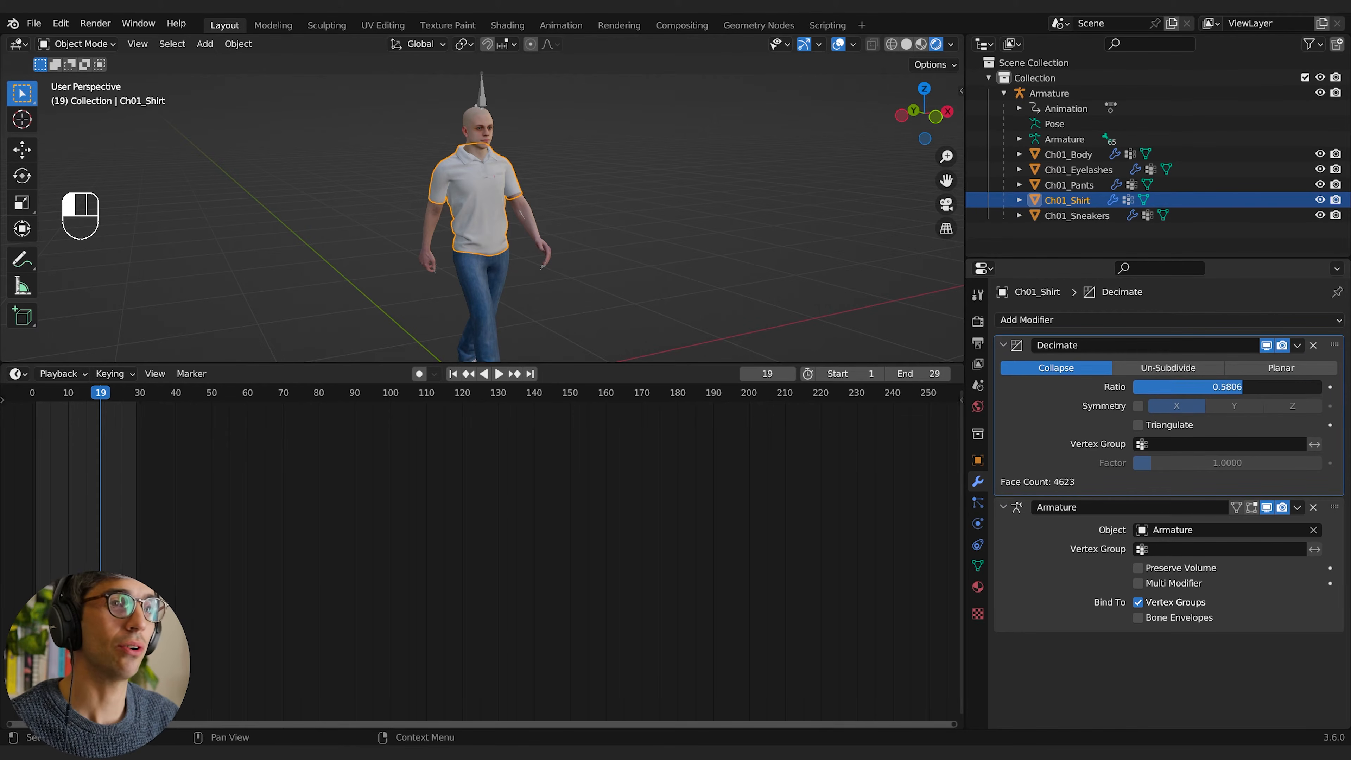
{"action": "left_click_drag", "start_coordinate": [1181, 387], "coordinate": [1151, 387]}
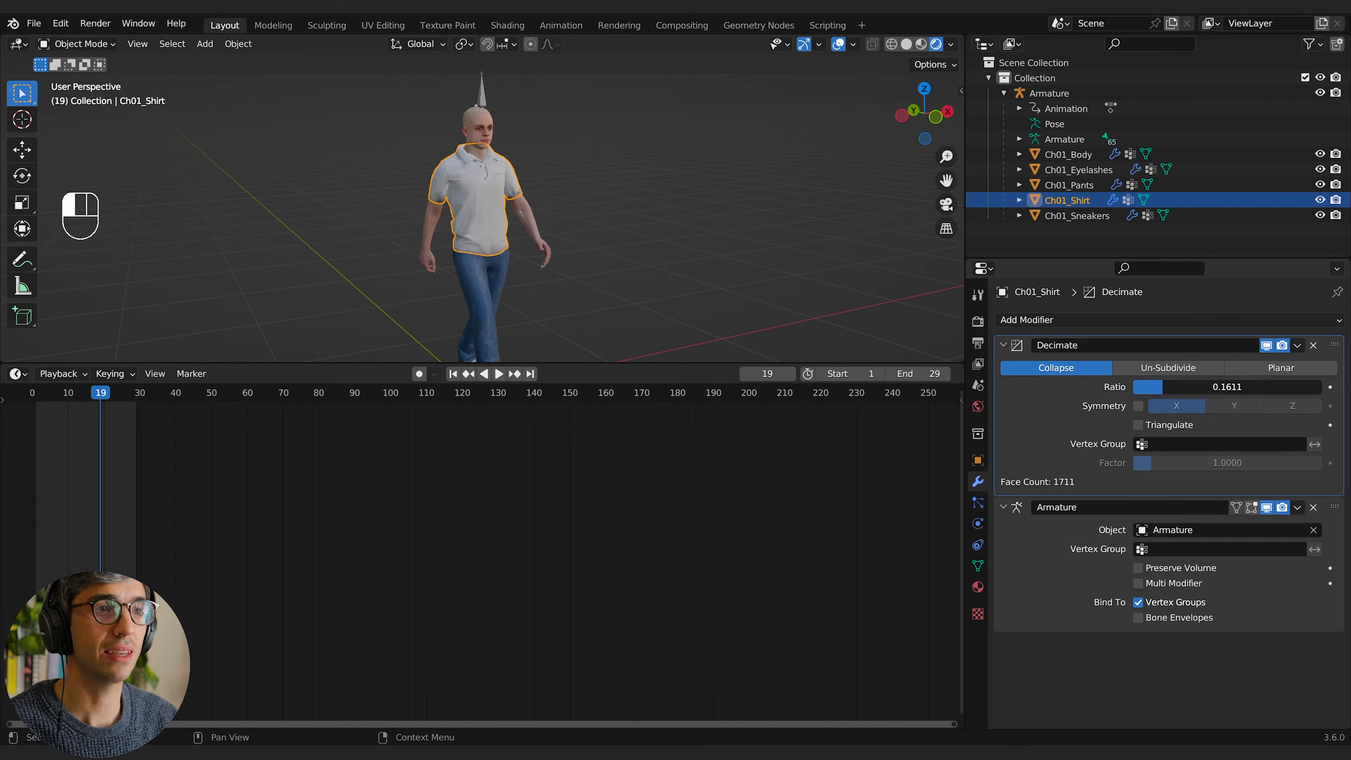
{"action": "left_click_drag", "start_coordinate": [1198, 387], "coordinate": [1159, 387]}
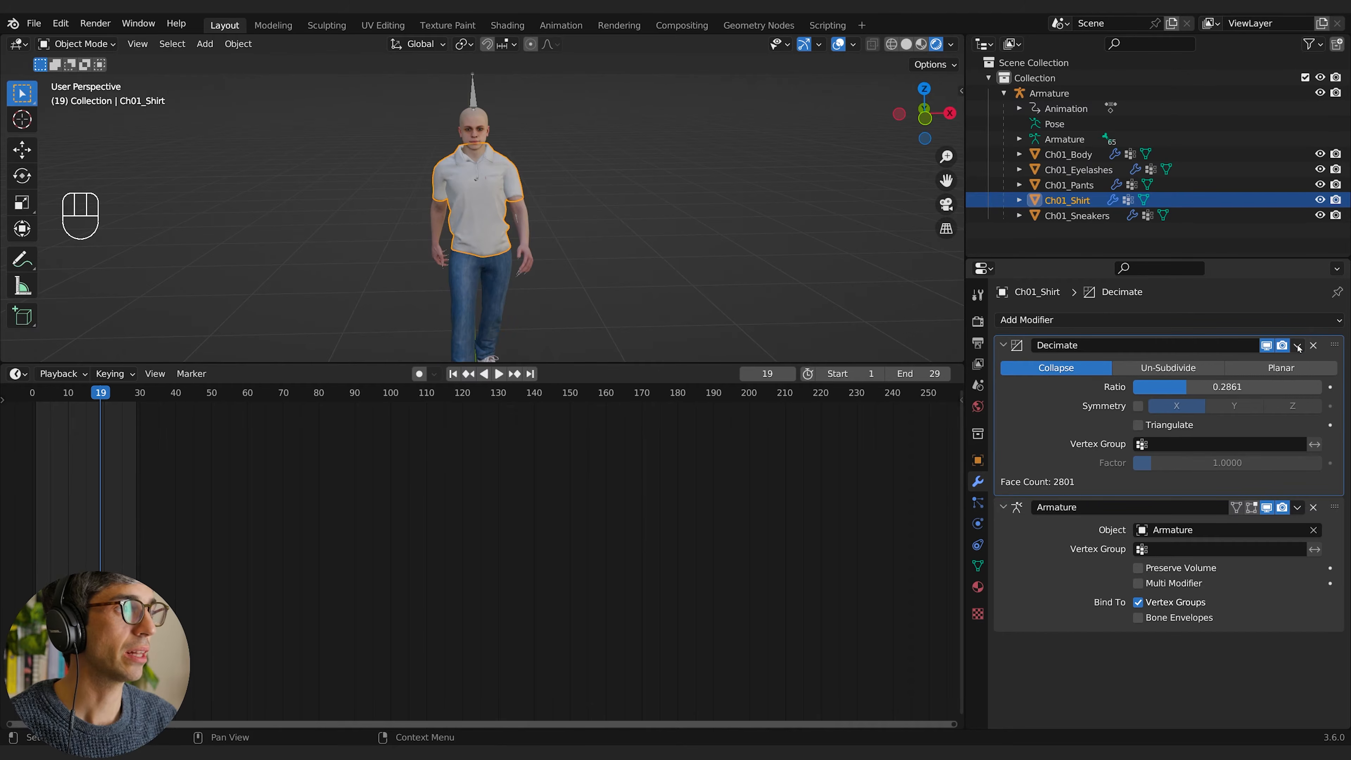
{"action": "left_click", "coordinate": [1299, 346]}
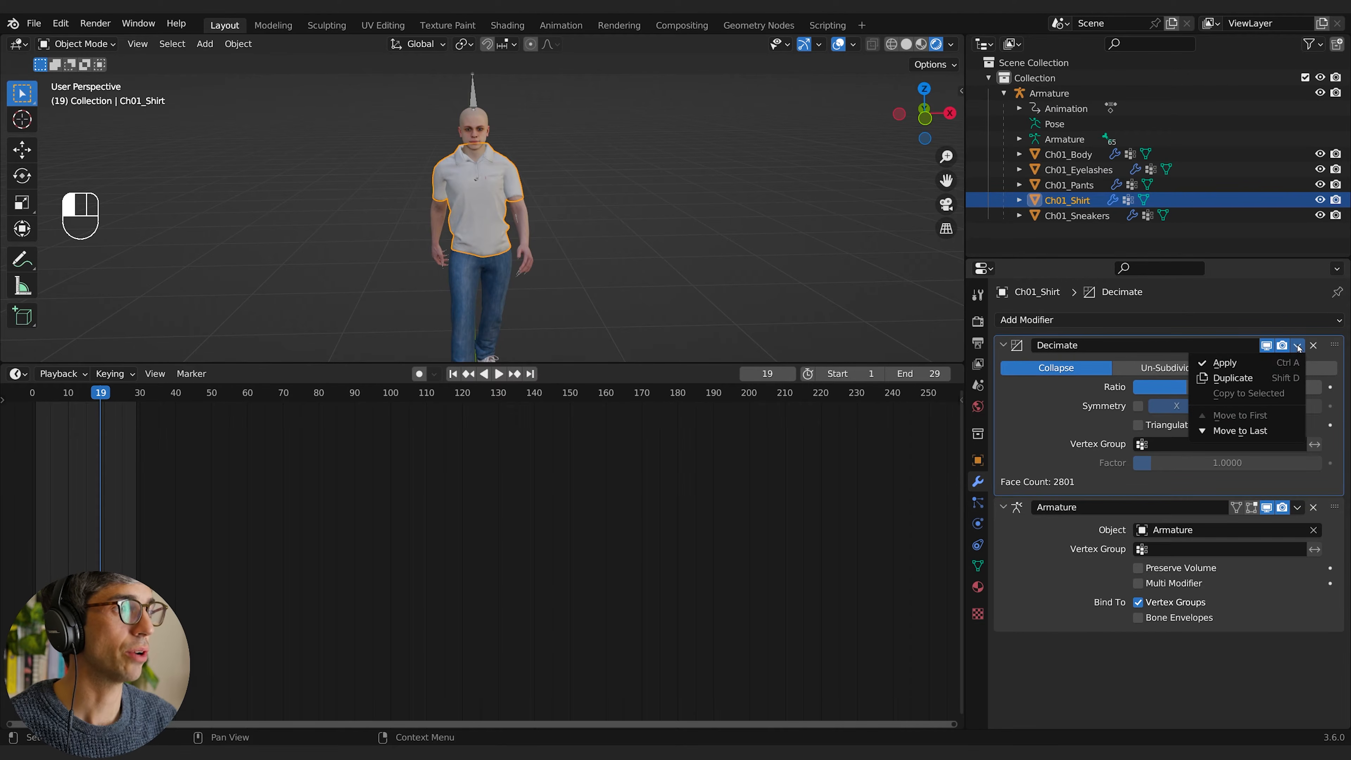
{"action": "left_click", "coordinate": [1247, 363]}
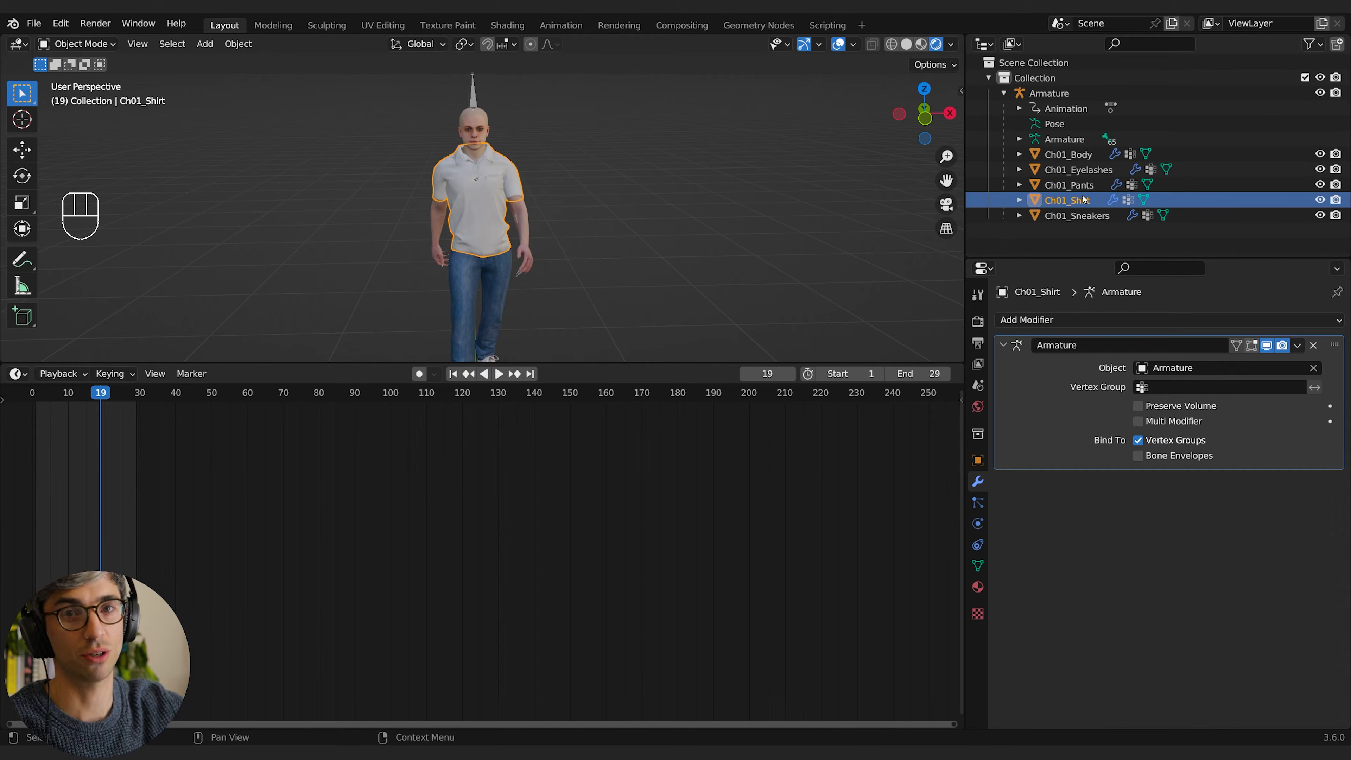
Step: Select Ch01_Body and add a Decimate modifier to it
{"action": "left_click", "coordinate": [641, 233]}
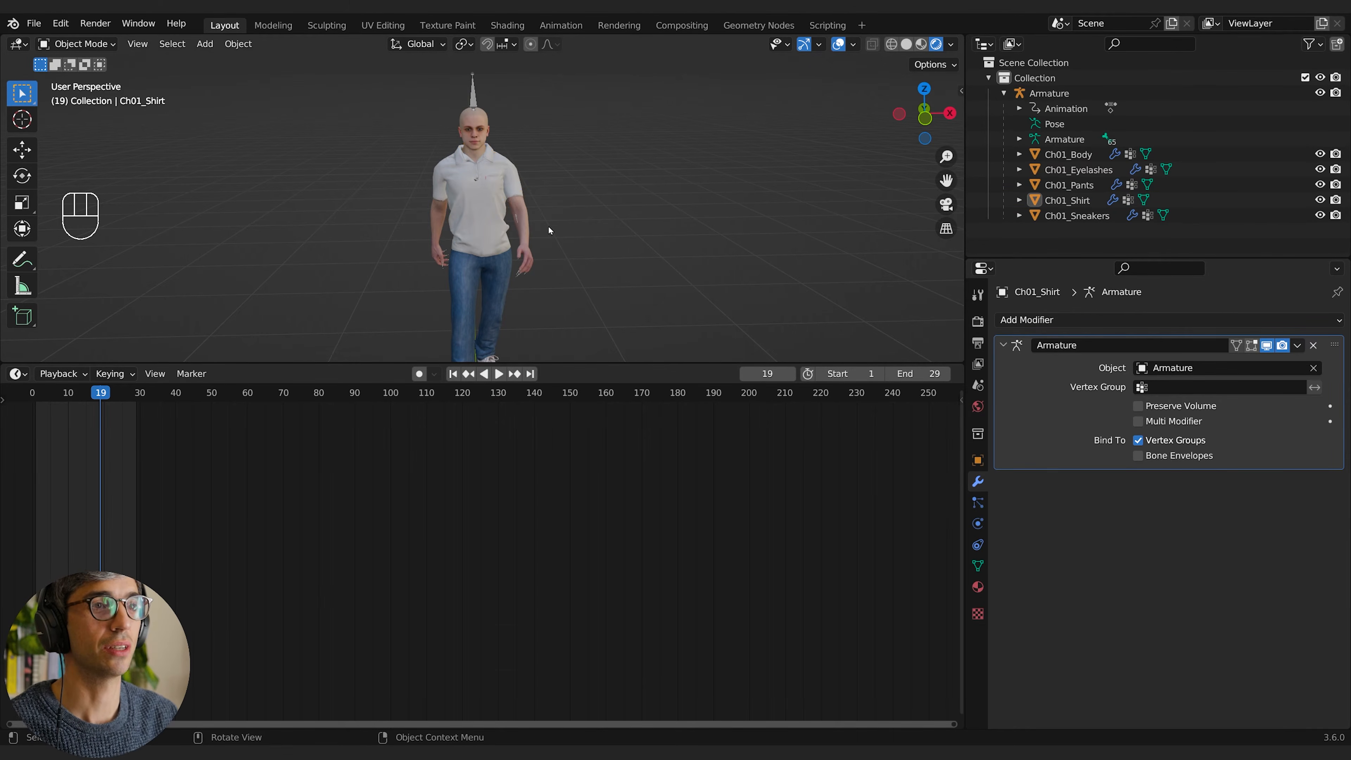
{"action": "left_click", "coordinate": [526, 224]}
{"action": "middle_click_drag", "start_coordinate": [552, 223], "coordinate": [640, 227]}
{"action": "left_click", "coordinate": [1069, 321]}
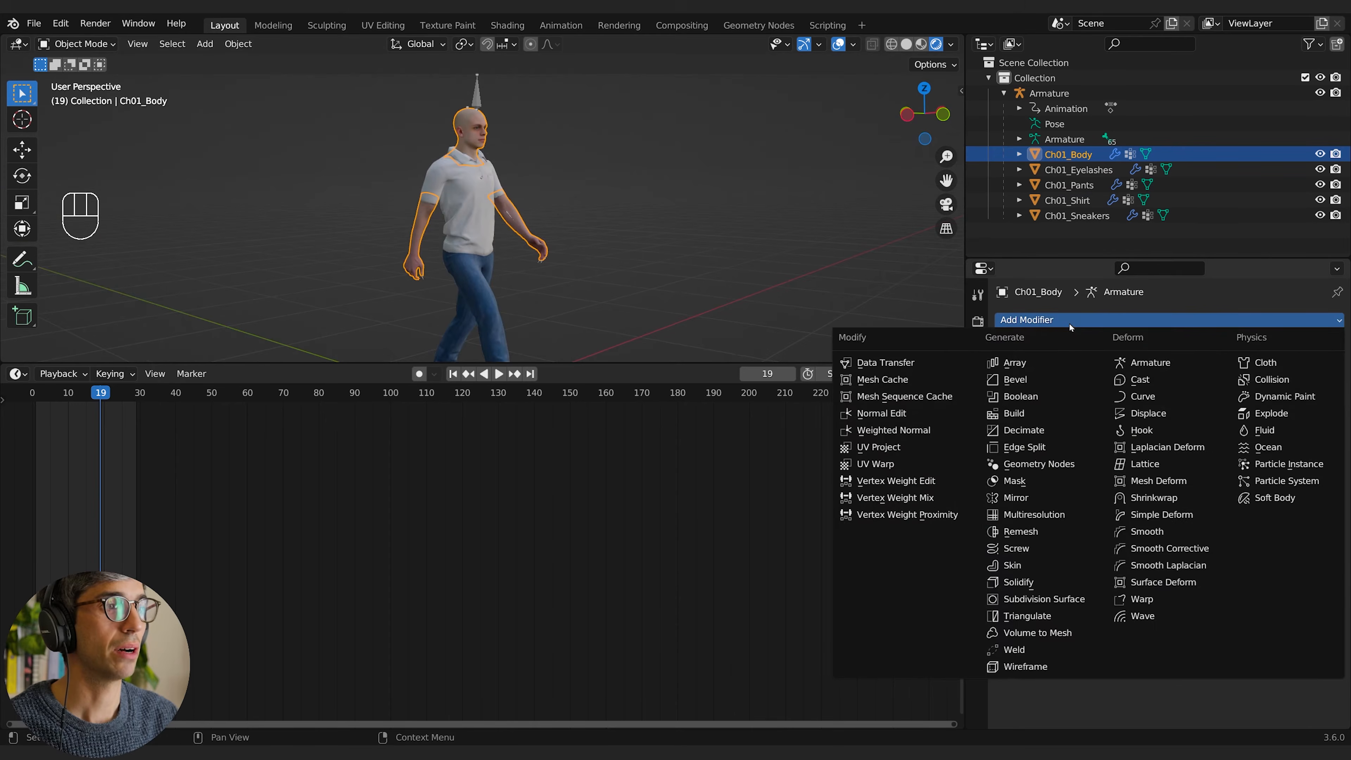
{"action": "left_click", "coordinate": [1029, 431]}
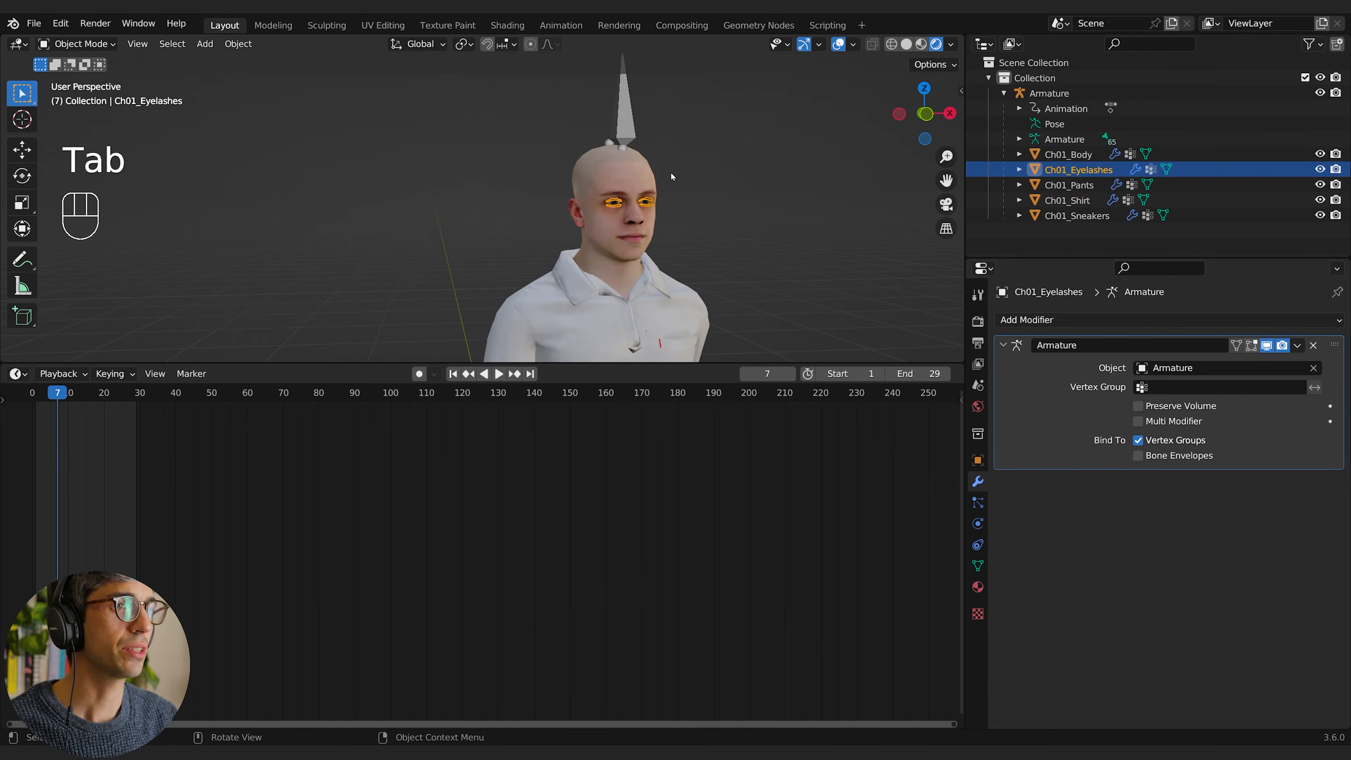
Step: Delete the Ch01_Eyelashes object from the character
{"action": "key", "text": "x"}
{"action": "left_click", "coordinate": [670, 173]}
{"action": "middle_click_drag", "start_coordinate": [761, 211], "coordinate": [689, 173]}
{"action": "scroll", "coordinate": [708, 166], "scroll_direction": "down", "scroll_amount": 5}
{"action": "scroll", "coordinate": [689, 155], "scroll_direction": "down", "scroll_amount": 1}
Step: Show Ch01_Shirt's material in a Shader Editor replacing the timeline, and move the base colour image node away from the other nodes
{"action": "left_click", "coordinate": [548, 179]}
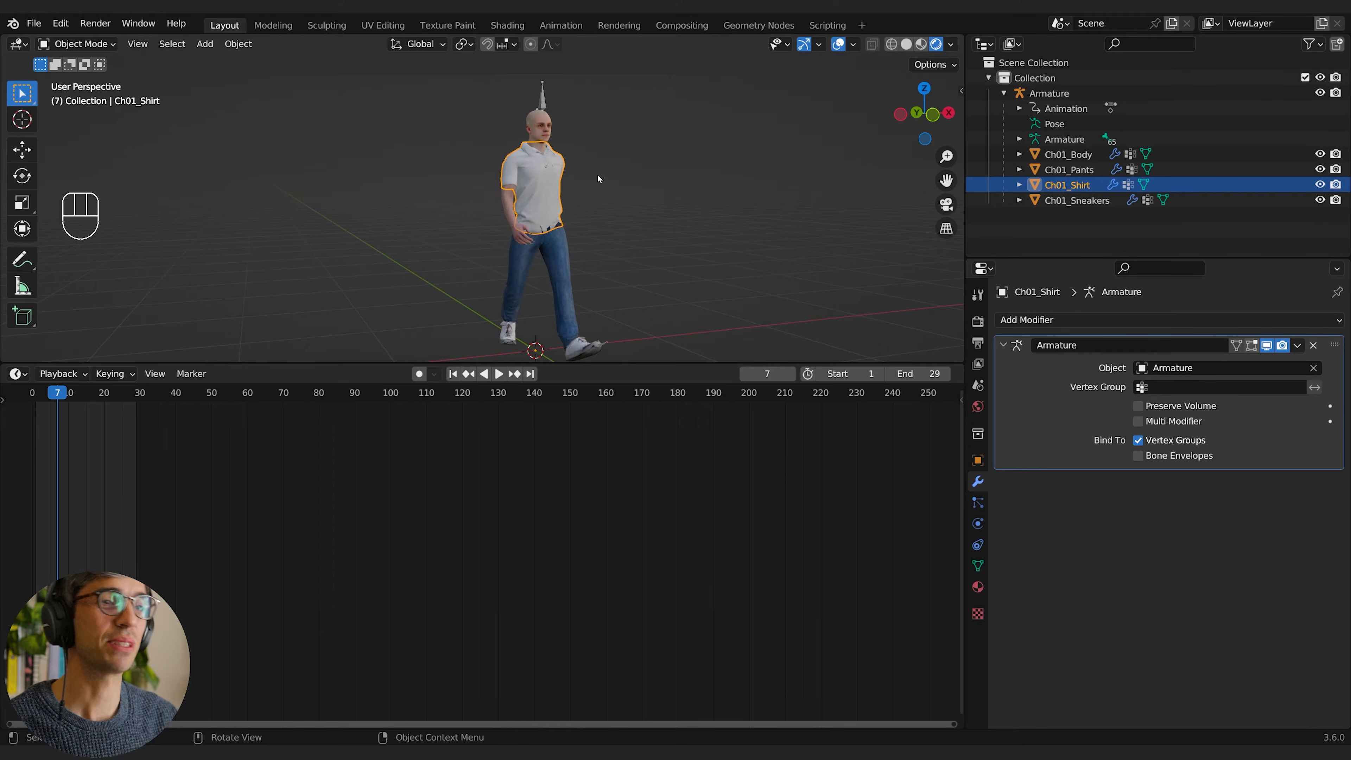
{"action": "left_click", "coordinate": [18, 374]}
{"action": "left_click", "coordinate": [46, 520]}
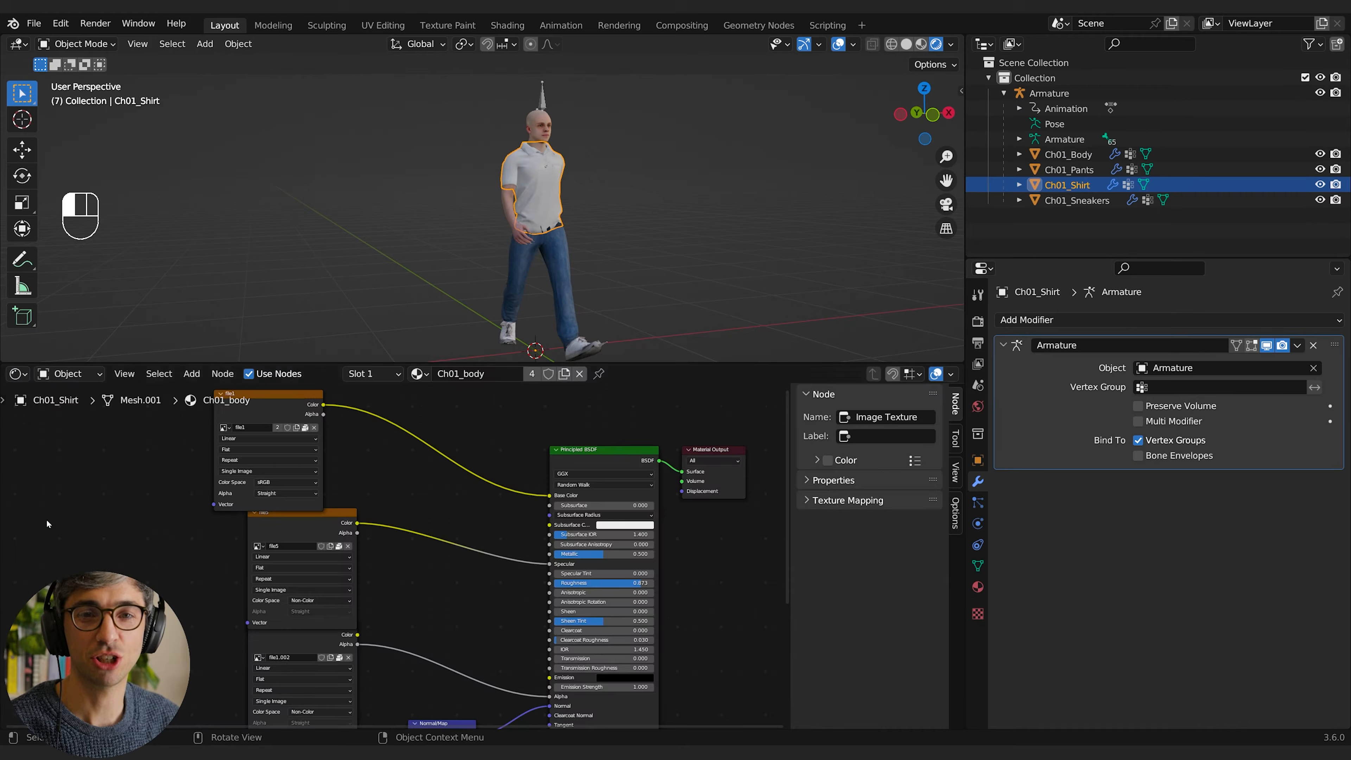
{"action": "middle_click_drag", "start_coordinate": [468, 482], "coordinate": [636, 545]}
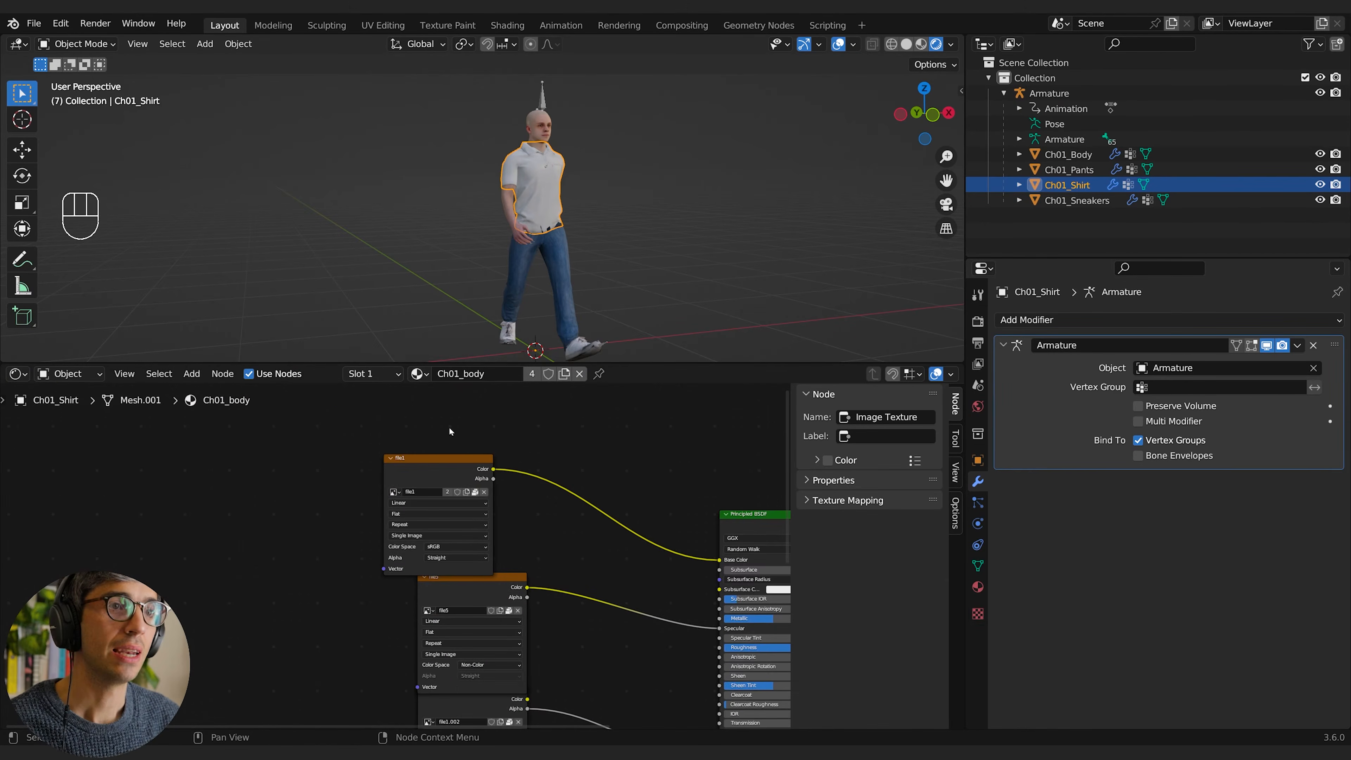
{"action": "left_click_drag", "start_coordinate": [450, 459], "coordinate": [323, 448]}
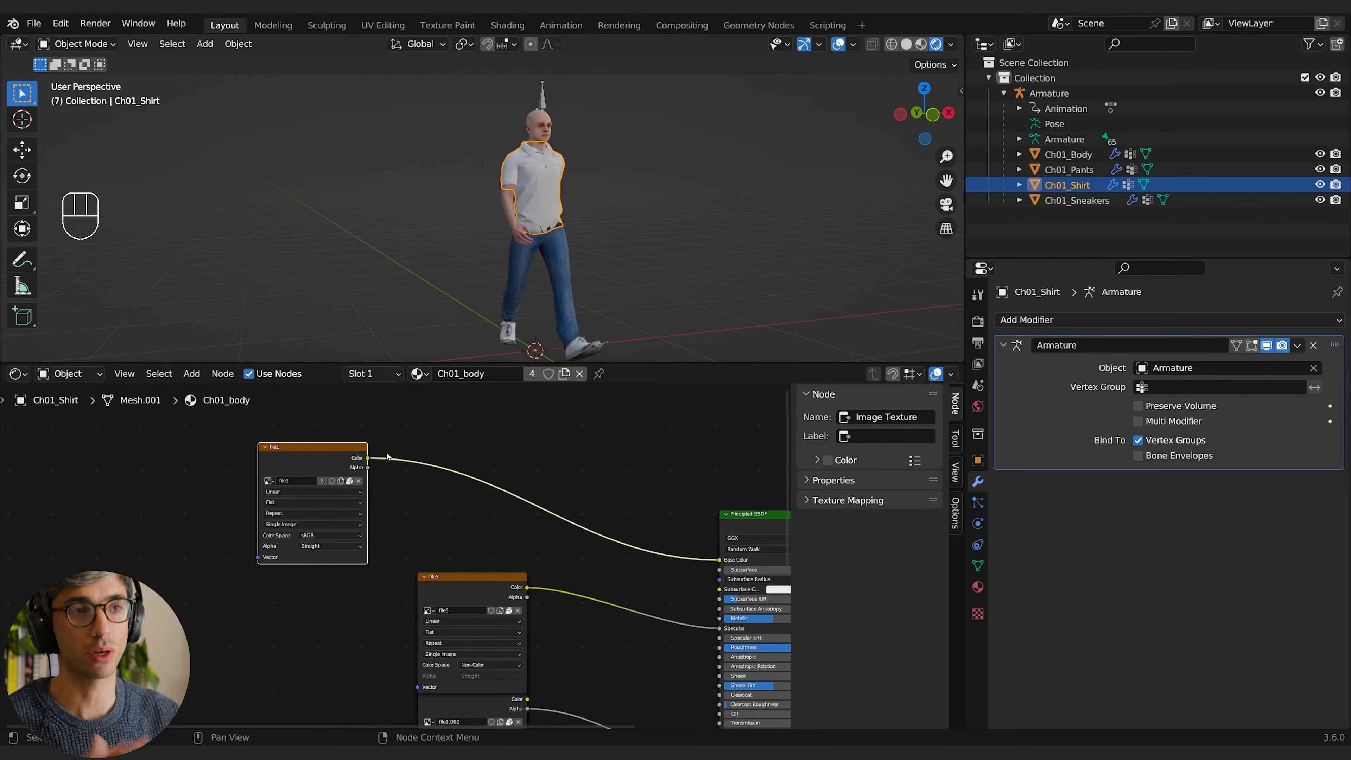
Step: Add a Mix Color node above the Principled BSDF, separate from the existing links
{"action": "left_click", "coordinate": [537, 459]}
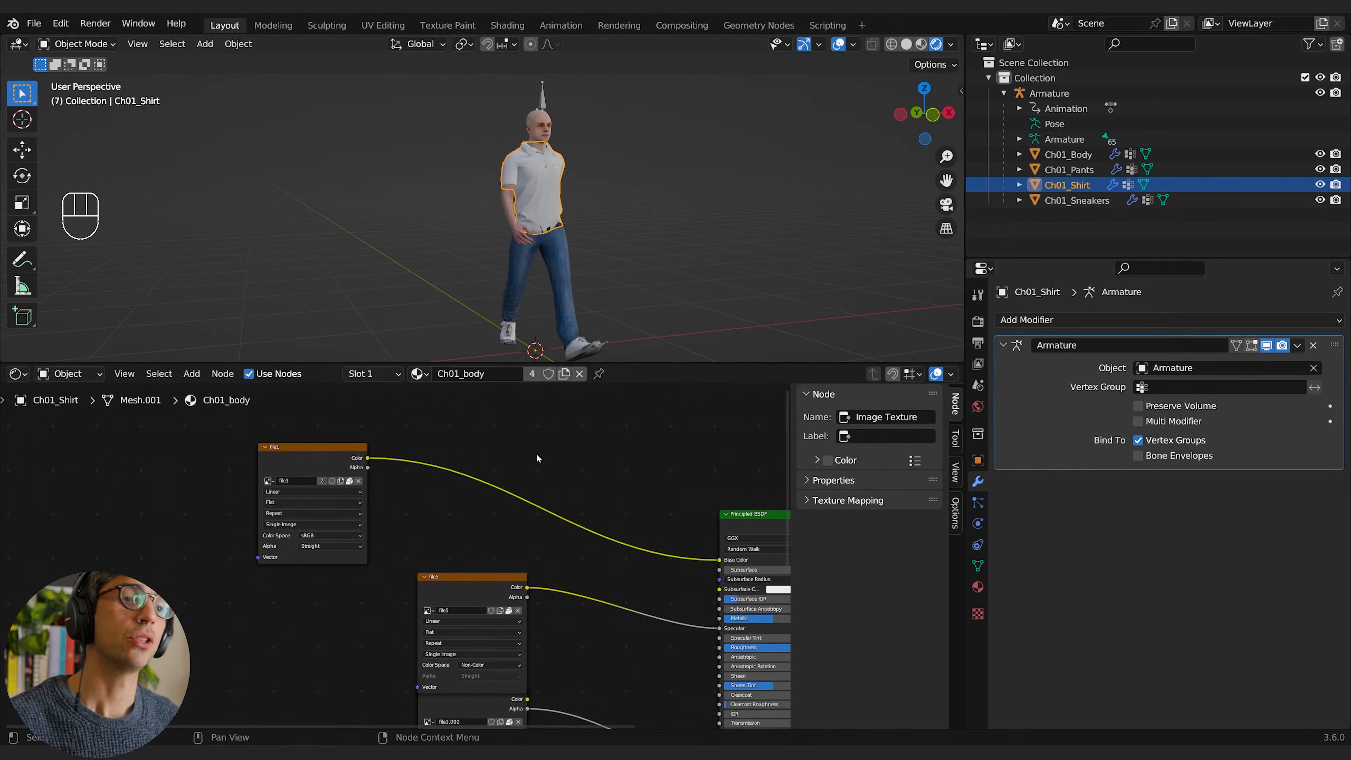
{"action": "middle_click_drag", "start_coordinate": [447, 467], "coordinate": [476, 468]}
{"action": "middle_click_drag", "start_coordinate": [693, 468], "coordinate": [606, 465]}
{"action": "key", "text": "shift+a"}
{"action": "left_click", "coordinate": [603, 463]}
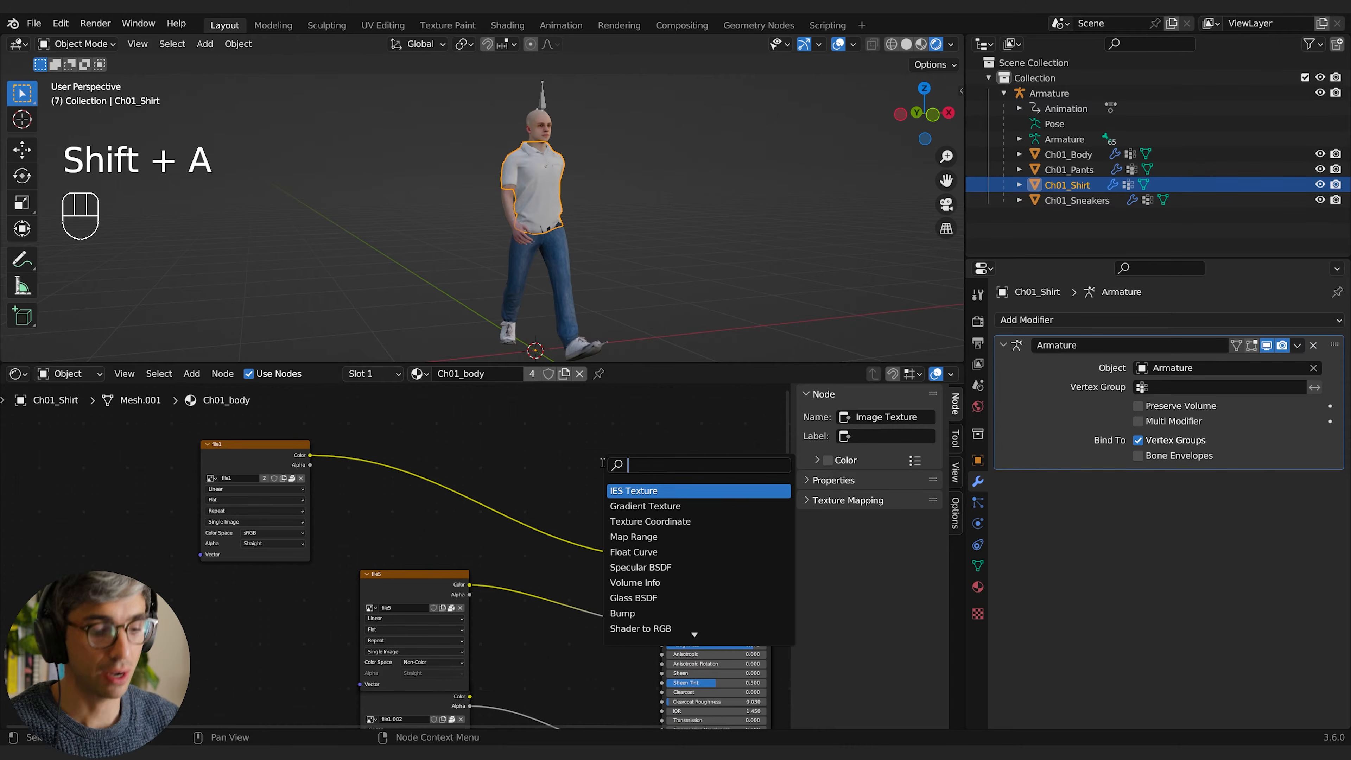
{"action": "type", "text": "mix"}
{"action": "key", "text": "Return"}
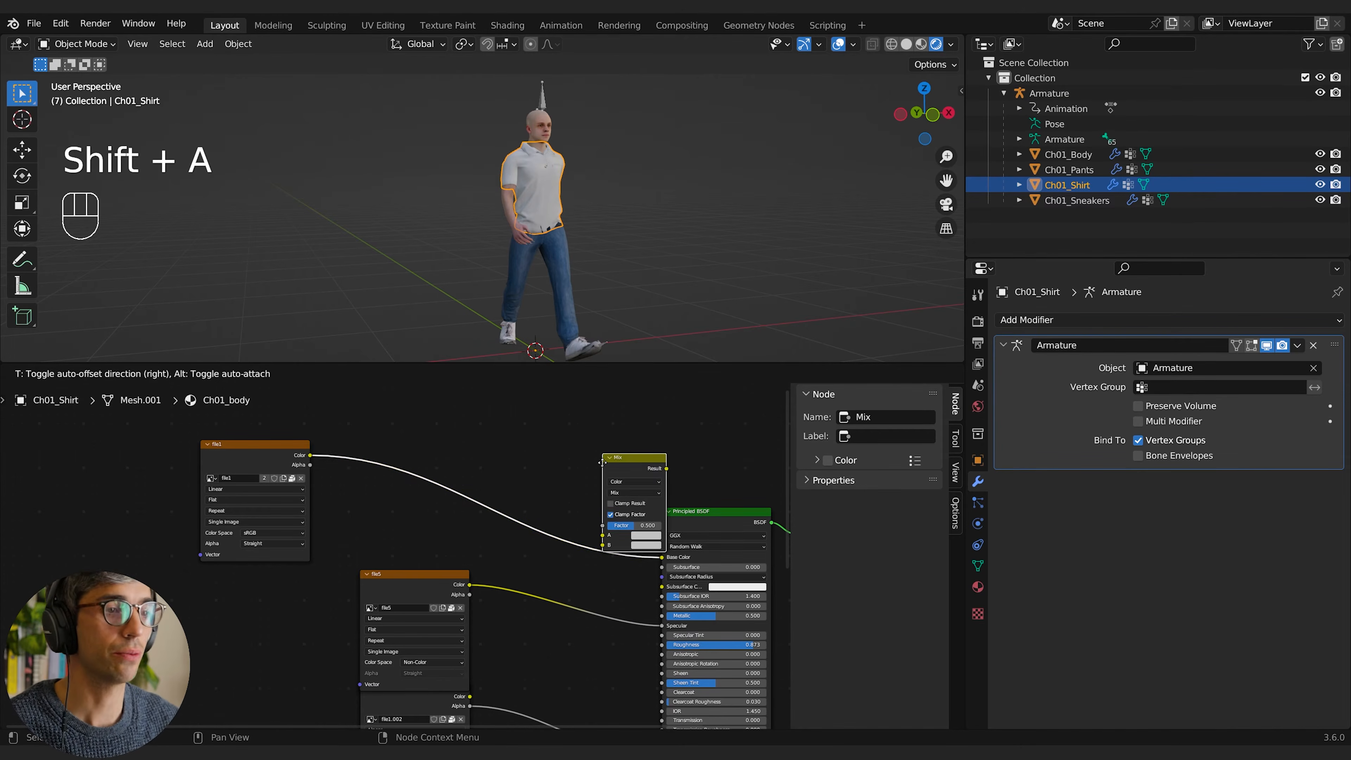
{"action": "left_click", "coordinate": [482, 400]}
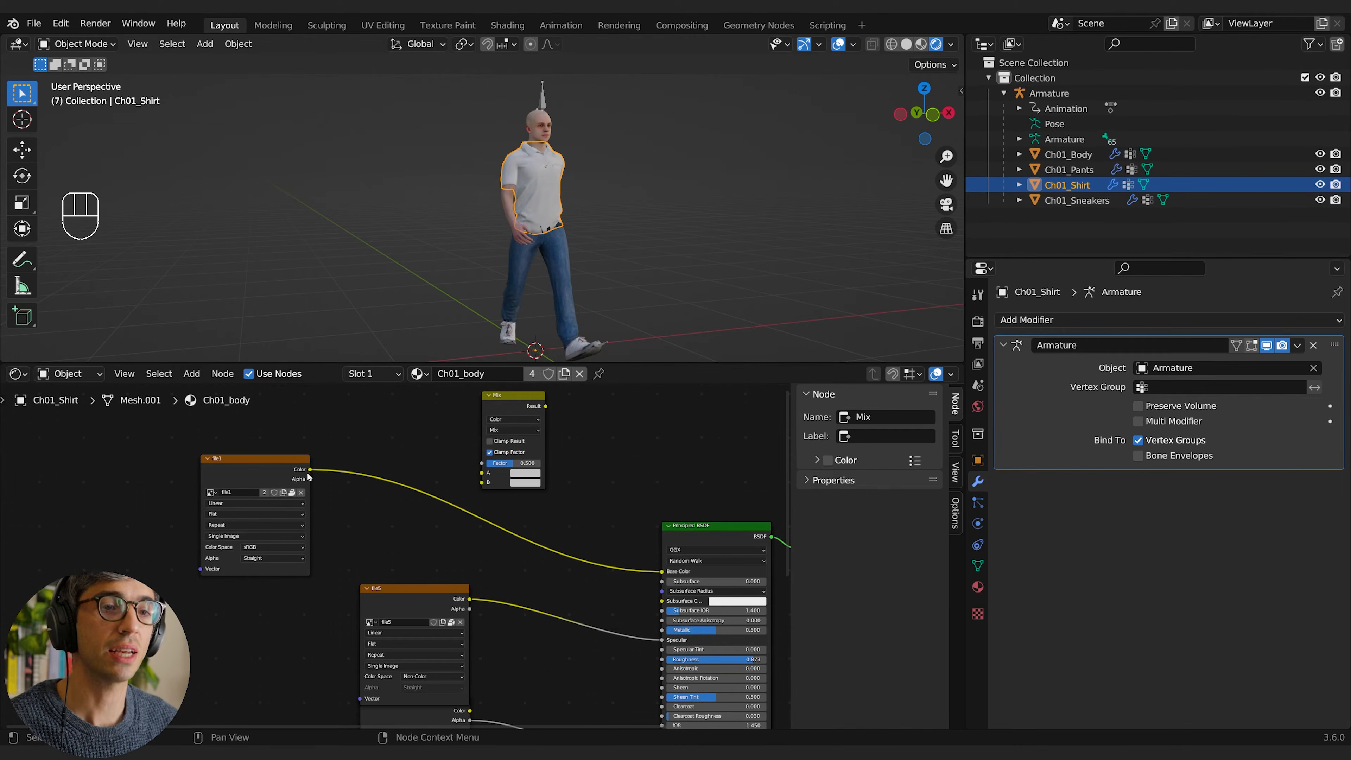
Step: Connect the base colour image's Color output to the Mix node's A input and move the image node further away
{"action": "left_click_drag", "start_coordinate": [309, 471], "coordinate": [385, 433]}
{"action": "left_click_drag", "start_coordinate": [476, 474], "coordinate": [481, 473]}
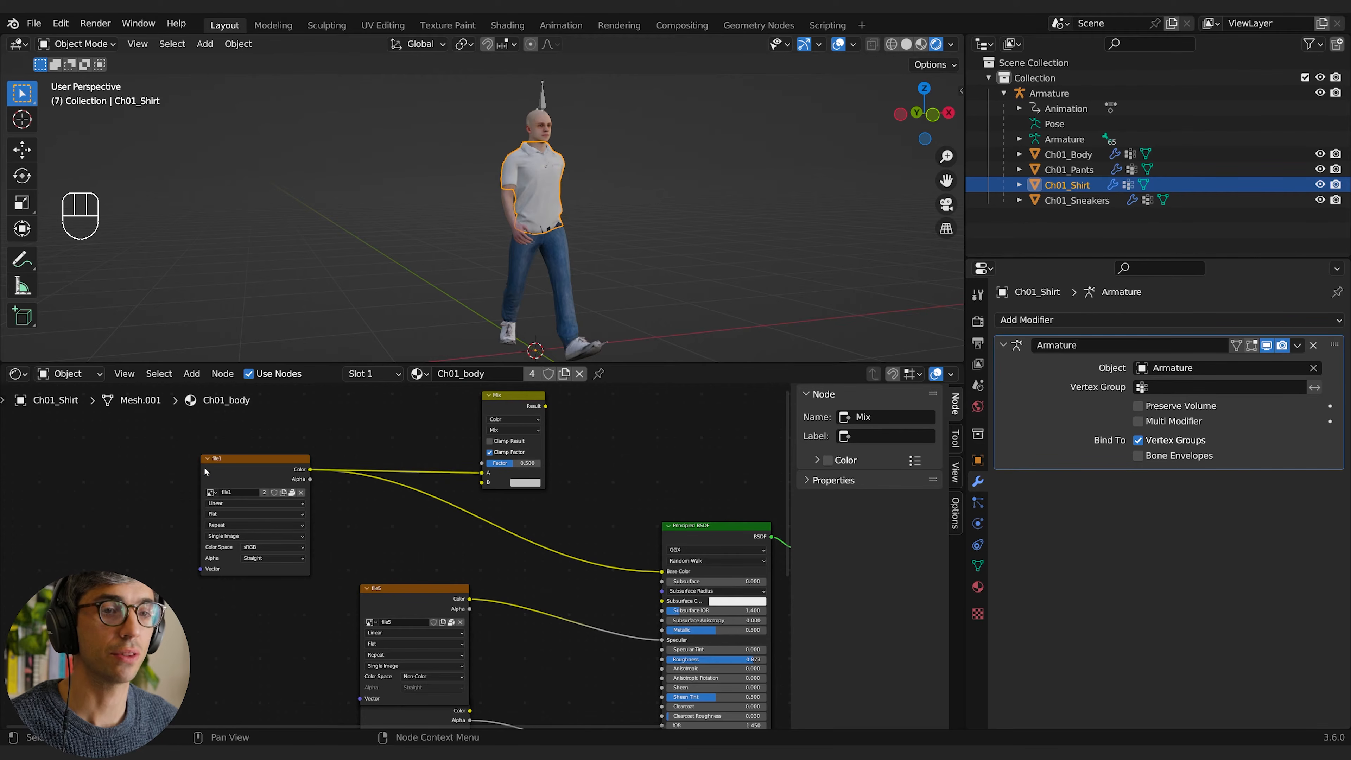
{"action": "left_click_drag", "start_coordinate": [205, 471], "coordinate": [143, 465]}
{"action": "middle_click_drag", "start_coordinate": [526, 510], "coordinate": [540, 522]}
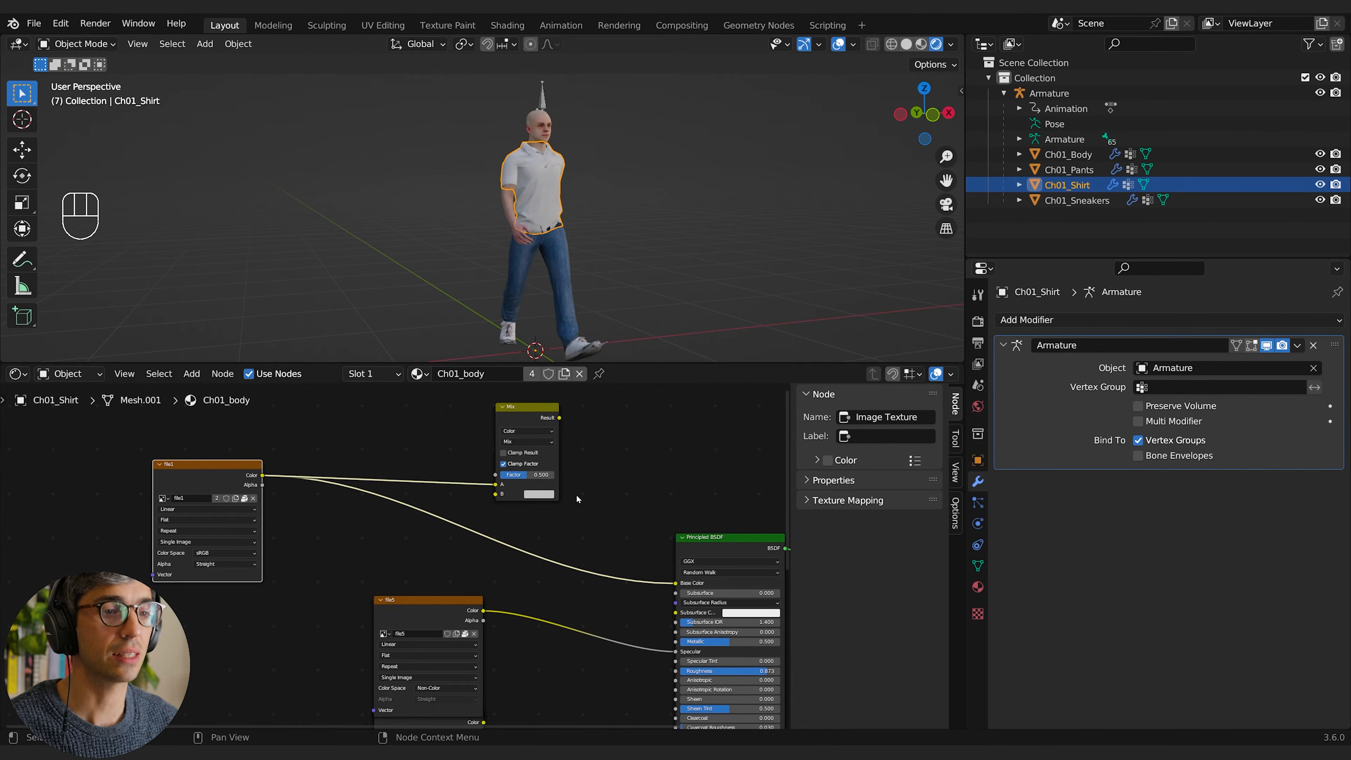
Step: Add a Color Ramp node and place it directly below the base colour image node
{"action": "left_click", "coordinate": [348, 540]}
{"action": "key", "text": "shift+a"}
{"action": "left_click", "coordinate": [340, 543]}
{"action": "type", "text": "cr"}
{"action": "key", "text": "Return"}
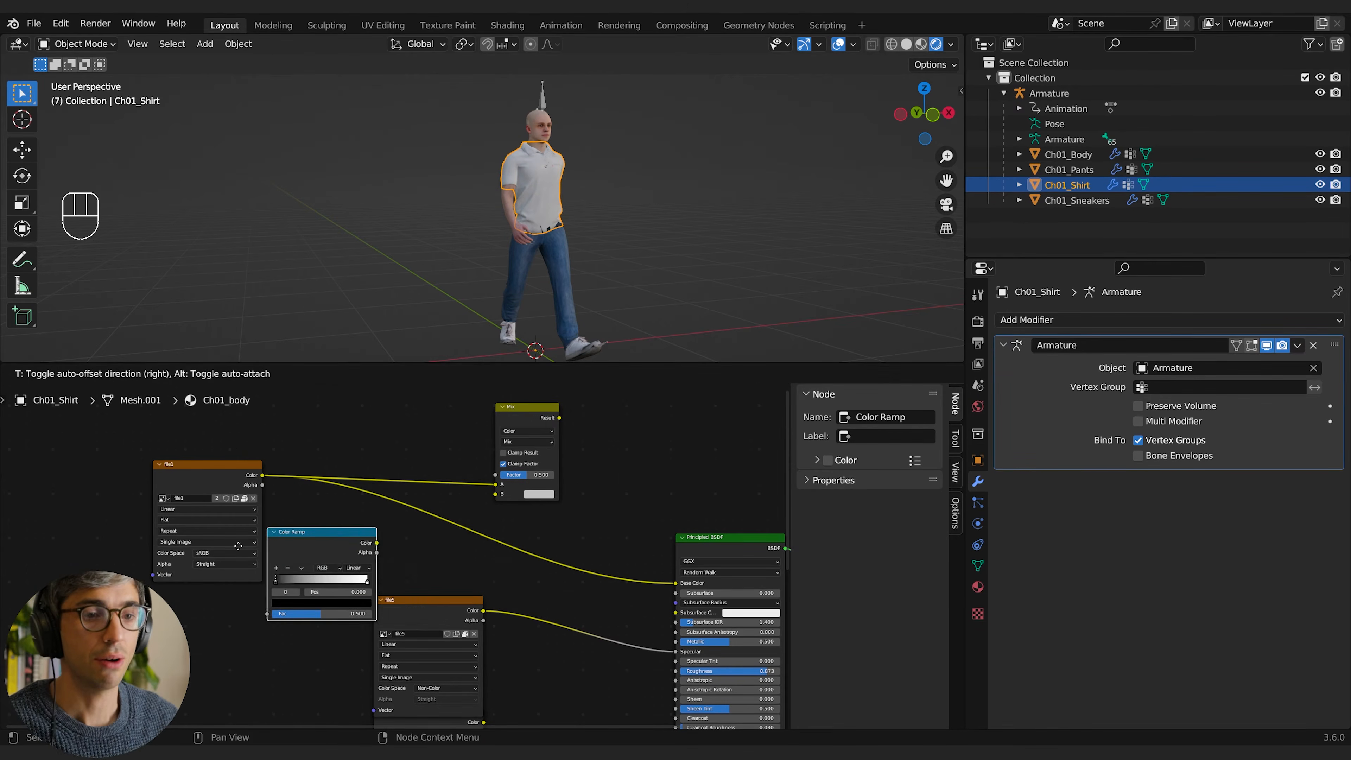
{"action": "left_click", "coordinate": [150, 605]}
{"action": "middle_click_drag", "start_coordinate": [252, 615], "coordinate": [350, 568]}
{"action": "left_click_drag", "start_coordinate": [346, 559], "coordinate": [333, 565]}
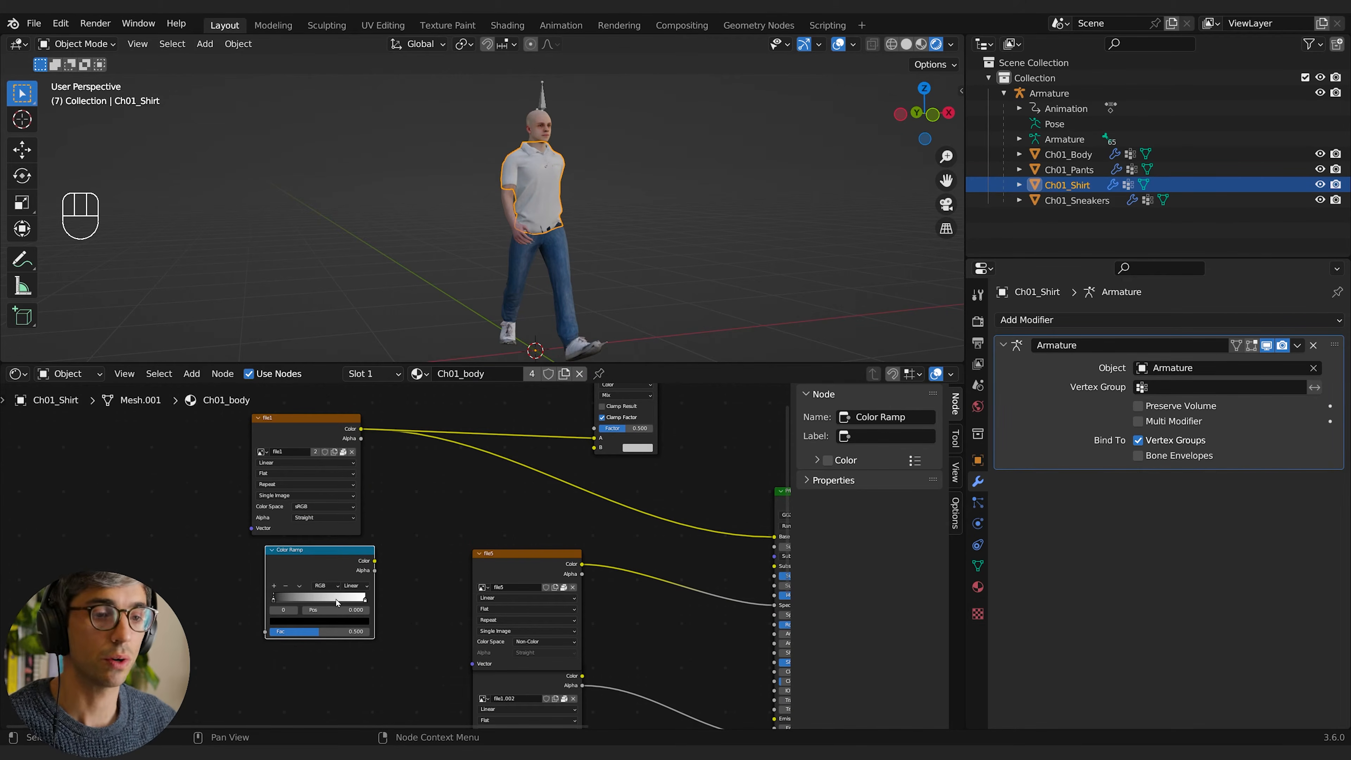
Step: Add four stops to the Color Ramp and spread them roughly evenly along the gradient
{"action": "left_click", "coordinate": [275, 586]}
{"action": "left_click", "coordinate": [274, 586]}
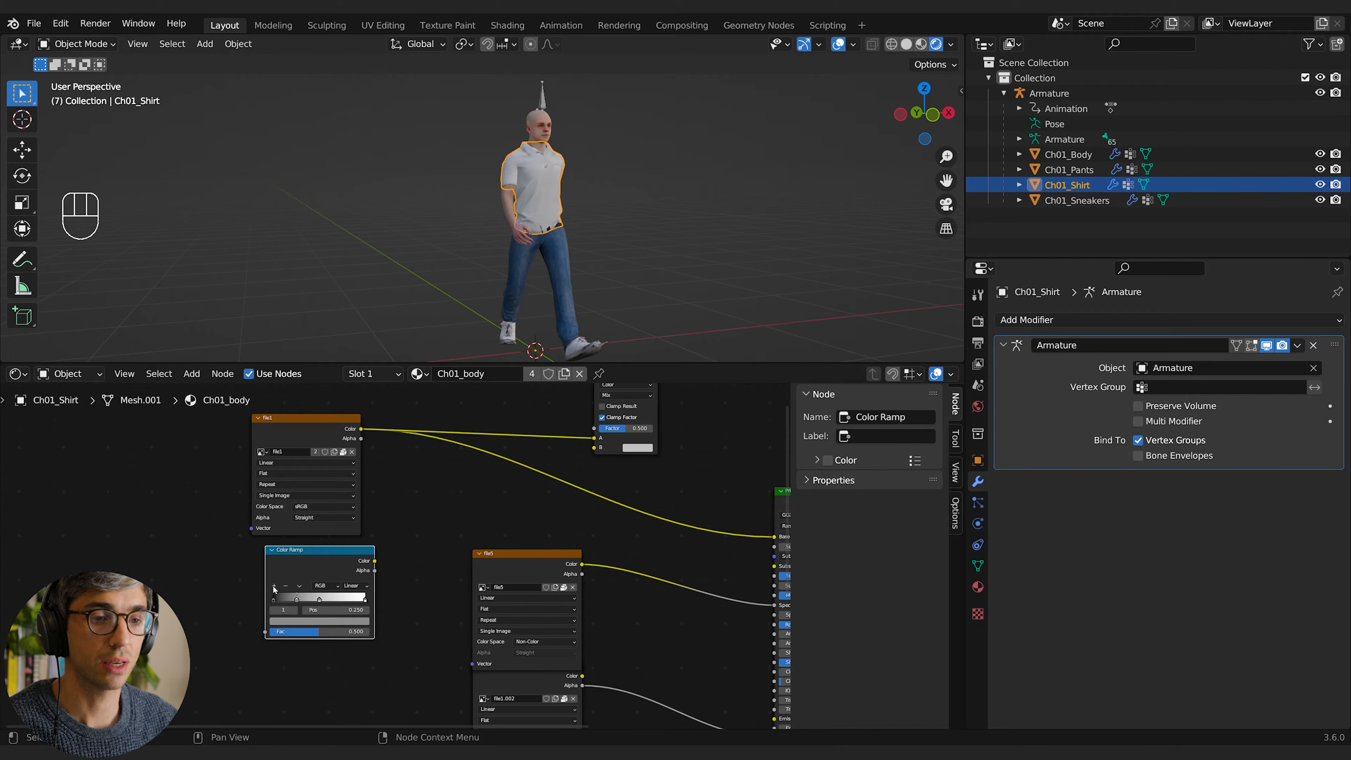
{"action": "left_click", "coordinate": [274, 586]}
{"action": "left_click", "coordinate": [320, 601]}
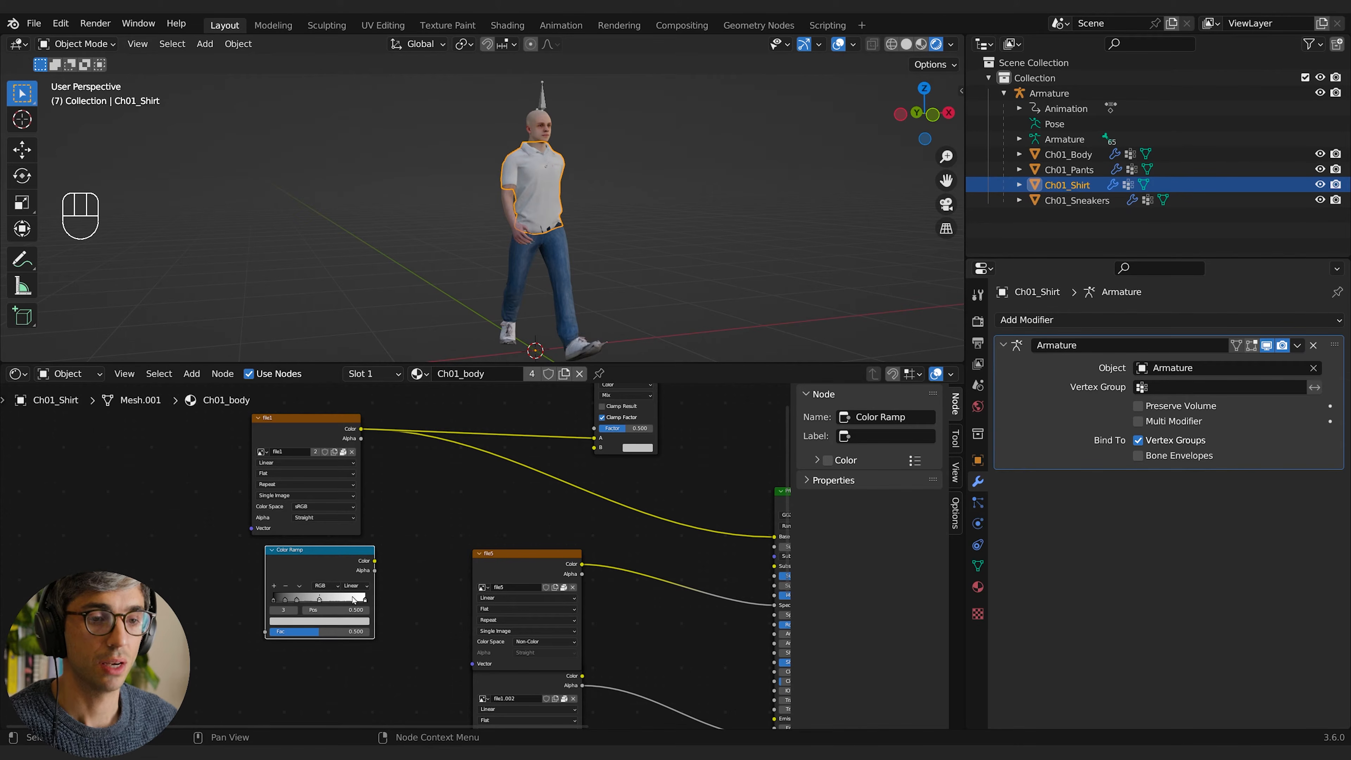
{"action": "left_click", "coordinate": [365, 600]}
{"action": "left_click_drag", "start_coordinate": [365, 600], "coordinate": [343, 599]}
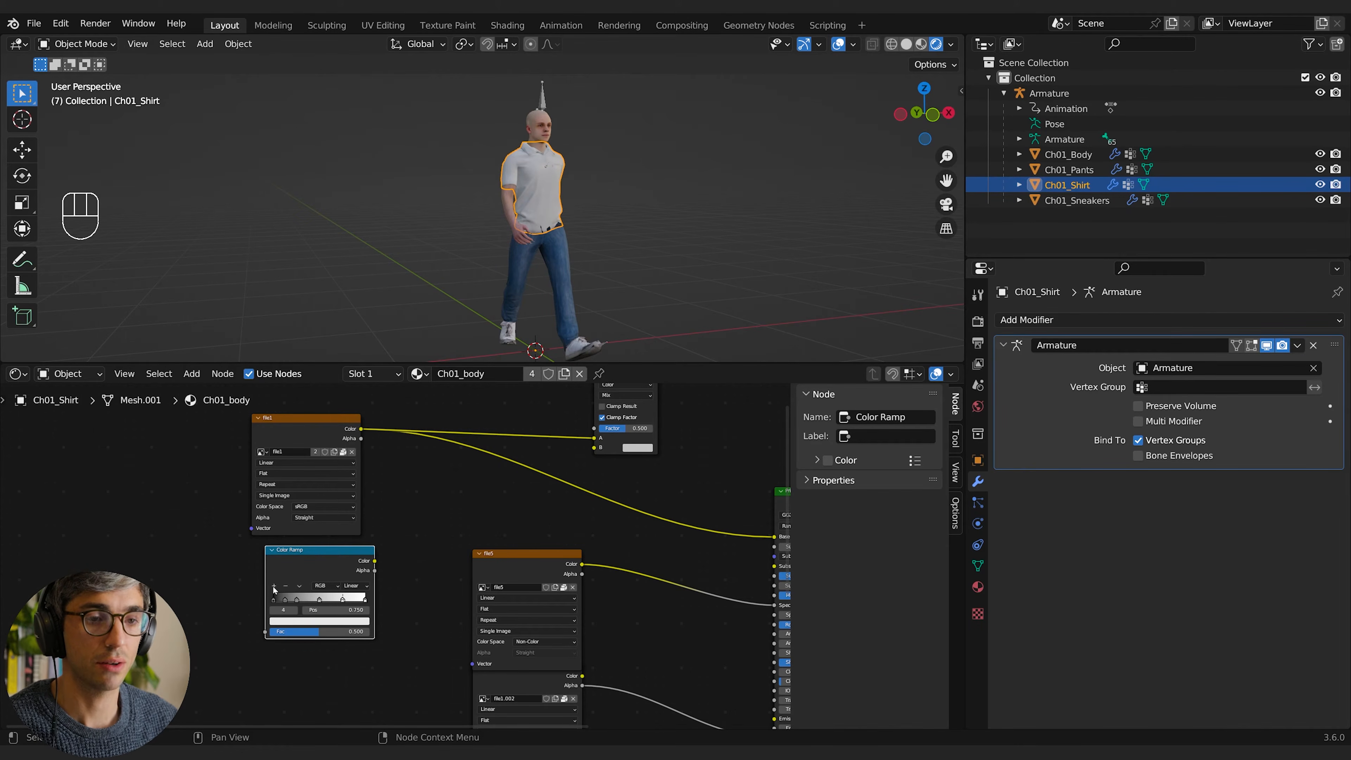
{"action": "left_click", "coordinate": [320, 600]}
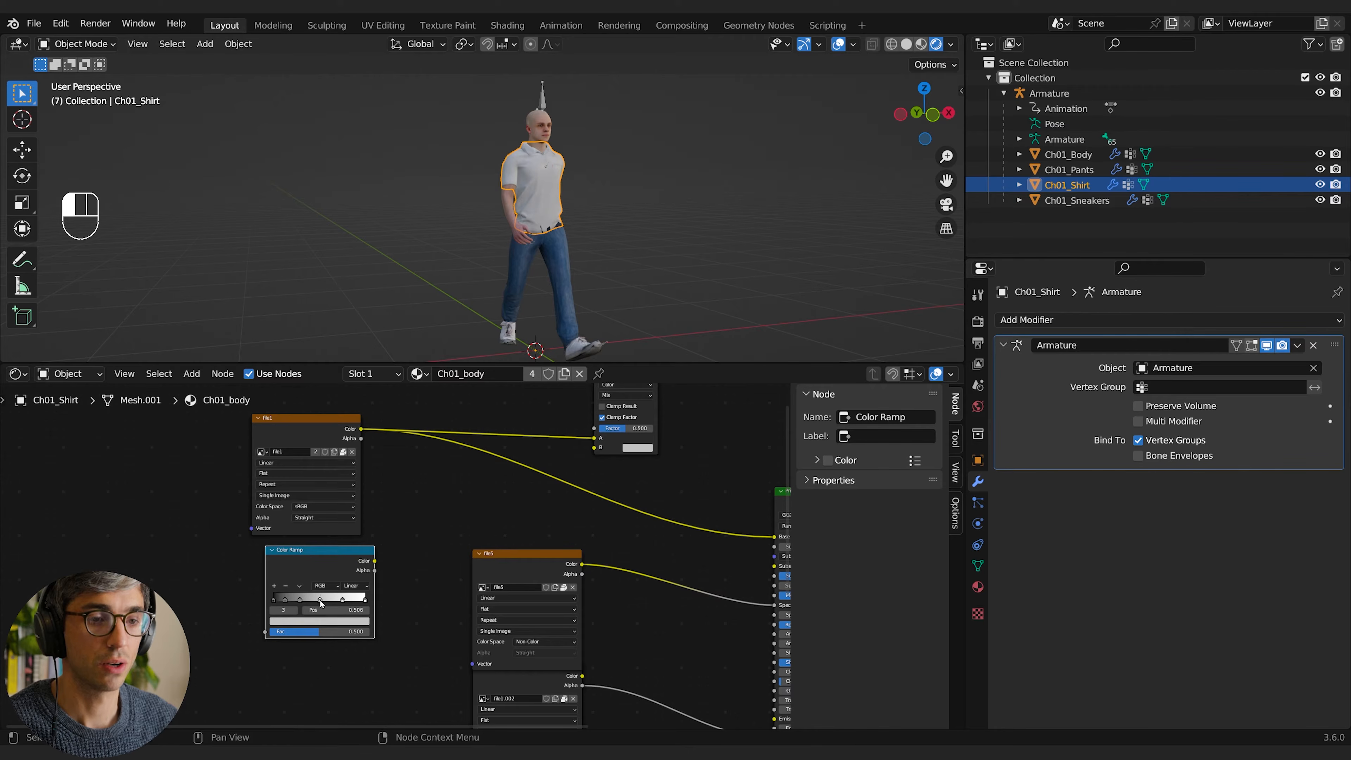
{"action": "left_click_drag", "start_coordinate": [320, 601], "coordinate": [305, 601]}
{"action": "left_click_drag", "start_coordinate": [286, 601], "coordinate": [291, 603]}
{"action": "left_click_drag", "start_coordinate": [308, 602], "coordinate": [347, 600]}
Step: Colour the Color Ramp's inner stops orange-red, magenta, blue and green, working from the white end to the black end
{"action": "left_click", "coordinate": [341, 621]}
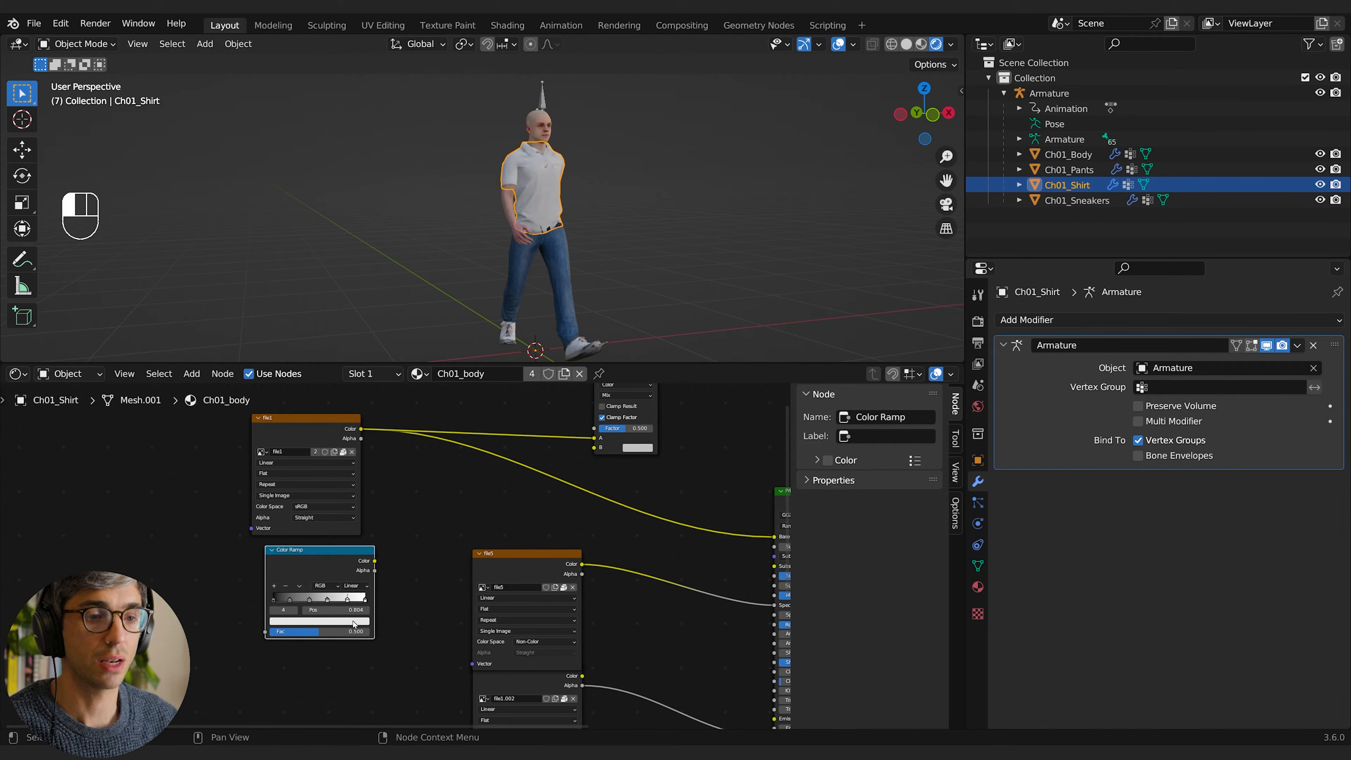
{"action": "left_click", "coordinate": [355, 624]}
{"action": "left_click", "coordinate": [296, 557]}
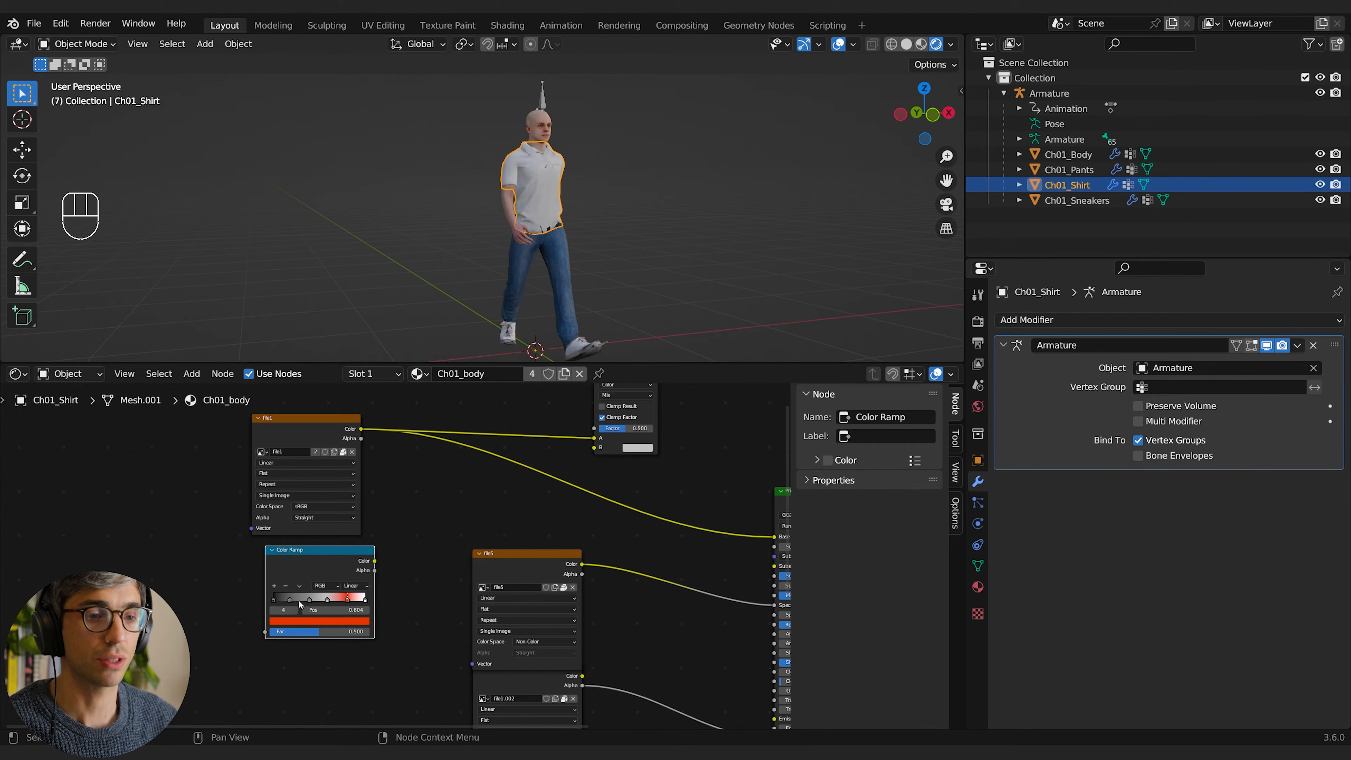
{"action": "left_click", "coordinate": [326, 600]}
{"action": "left_click", "coordinate": [336, 622]}
{"action": "left_click", "coordinate": [334, 542]}
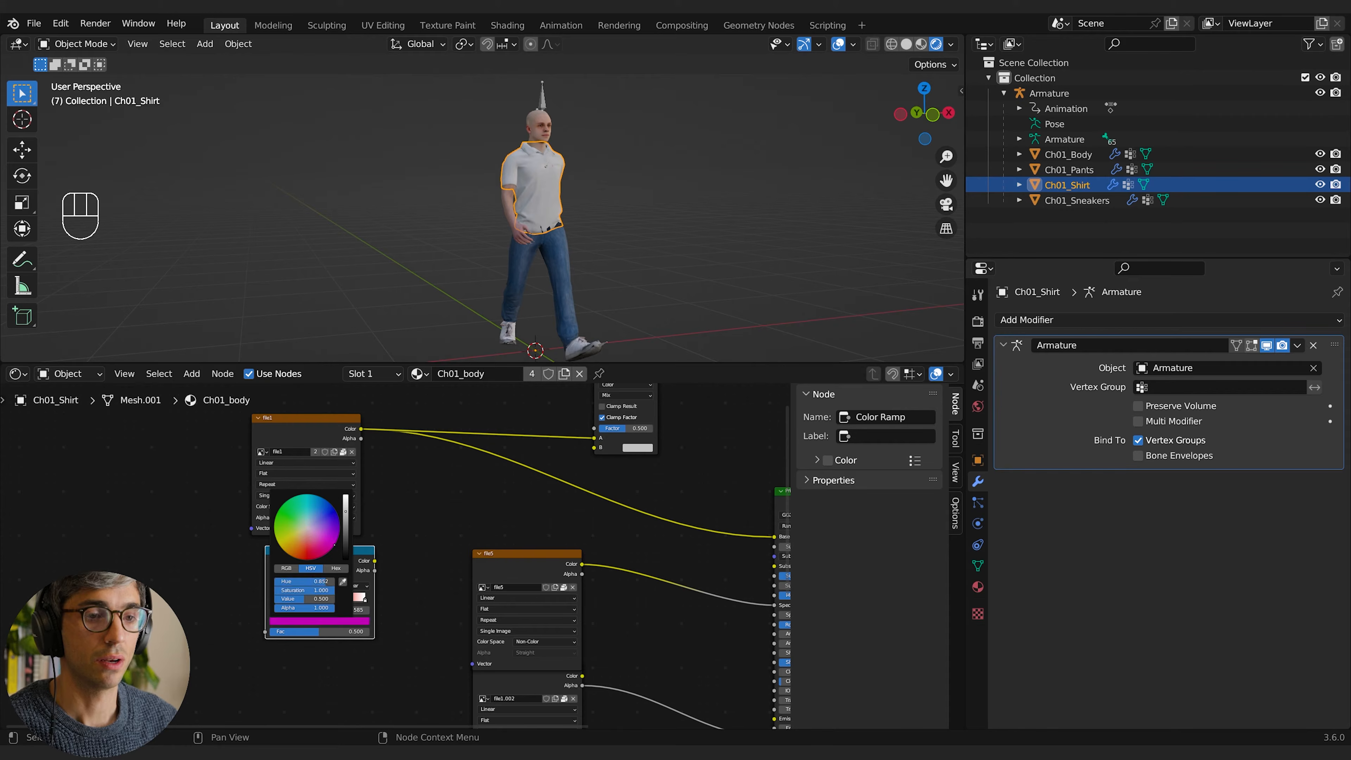
{"action": "left_click", "coordinate": [245, 596]}
{"action": "left_click", "coordinate": [309, 600]}
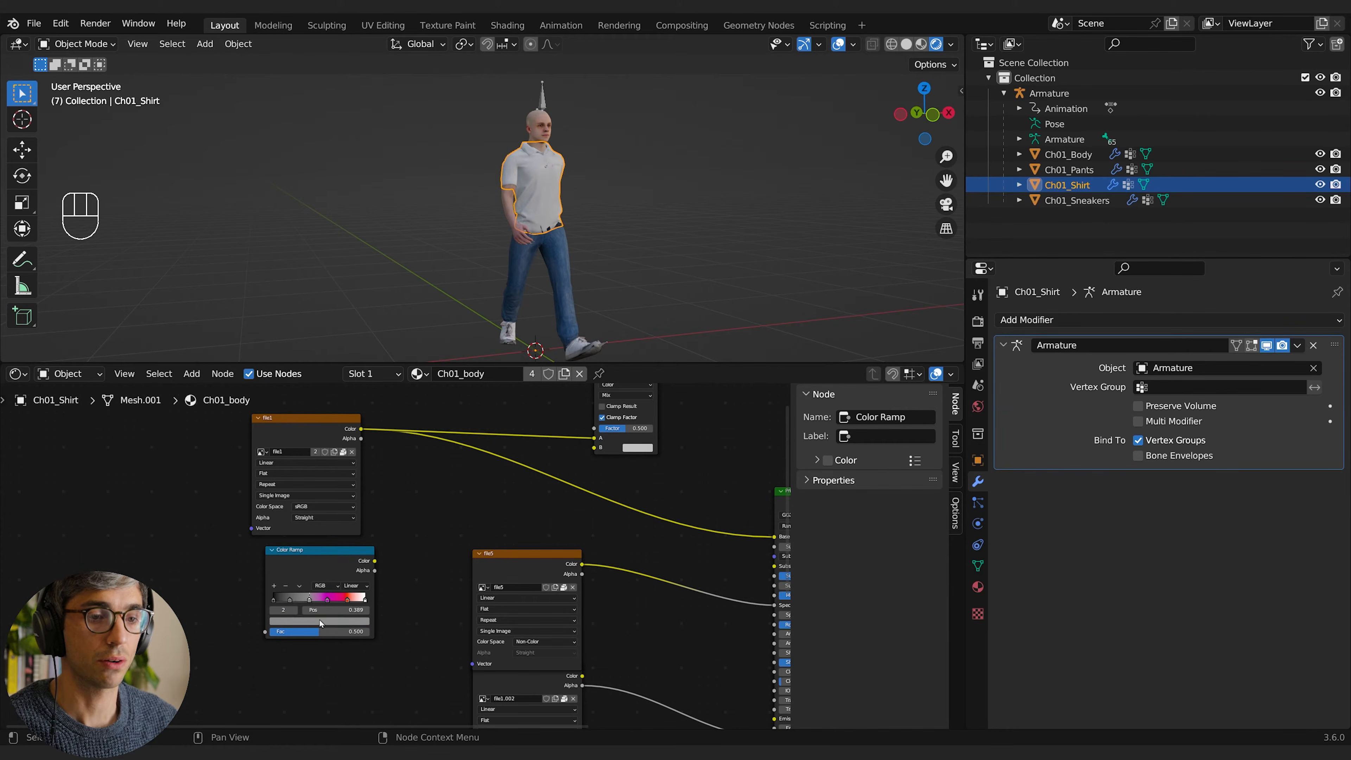
{"action": "left_click", "coordinate": [315, 622]}
{"action": "left_click", "coordinate": [328, 500]}
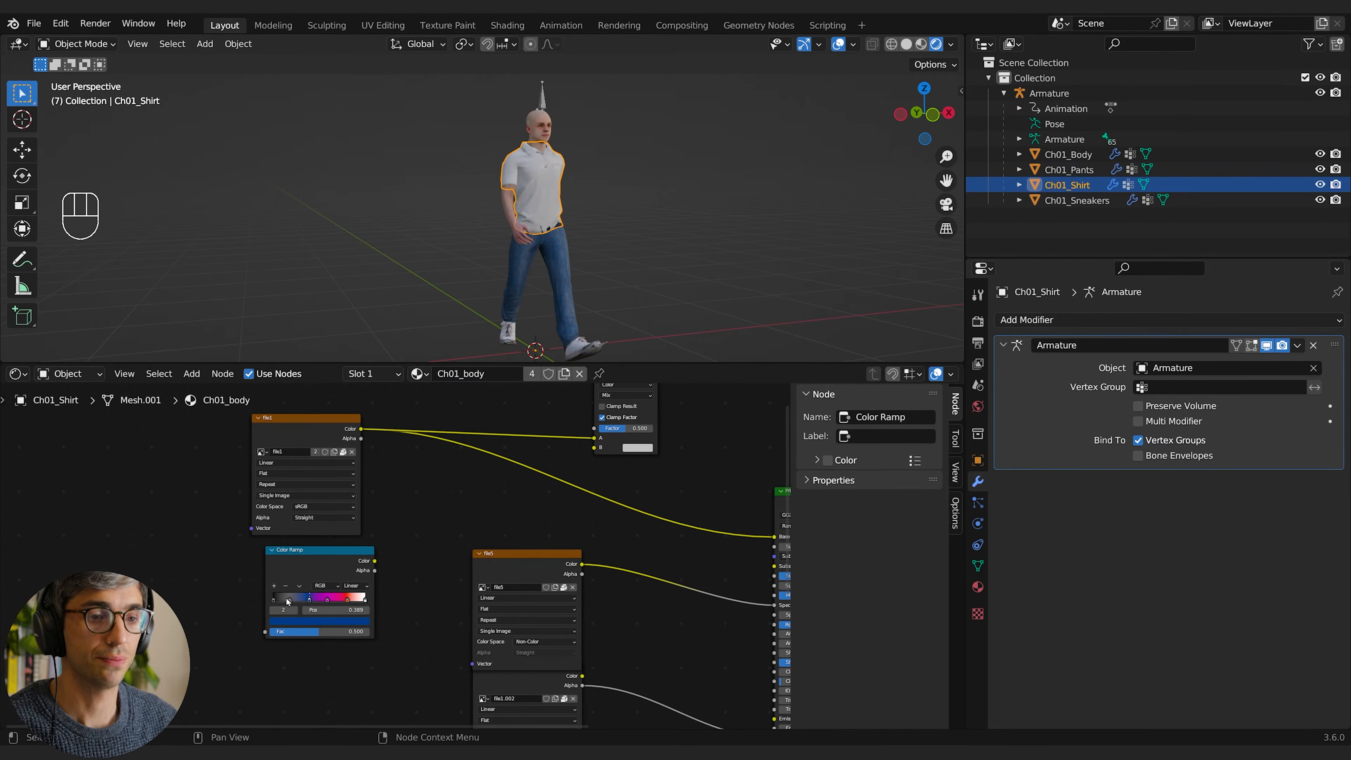
Step: Connect the Color Ramp's Color output to the Mix node's B input, set Factor to 1.000 and the blending mode to Multiply
{"action": "left_click_drag", "start_coordinate": [331, 589], "coordinate": [539, 481]}
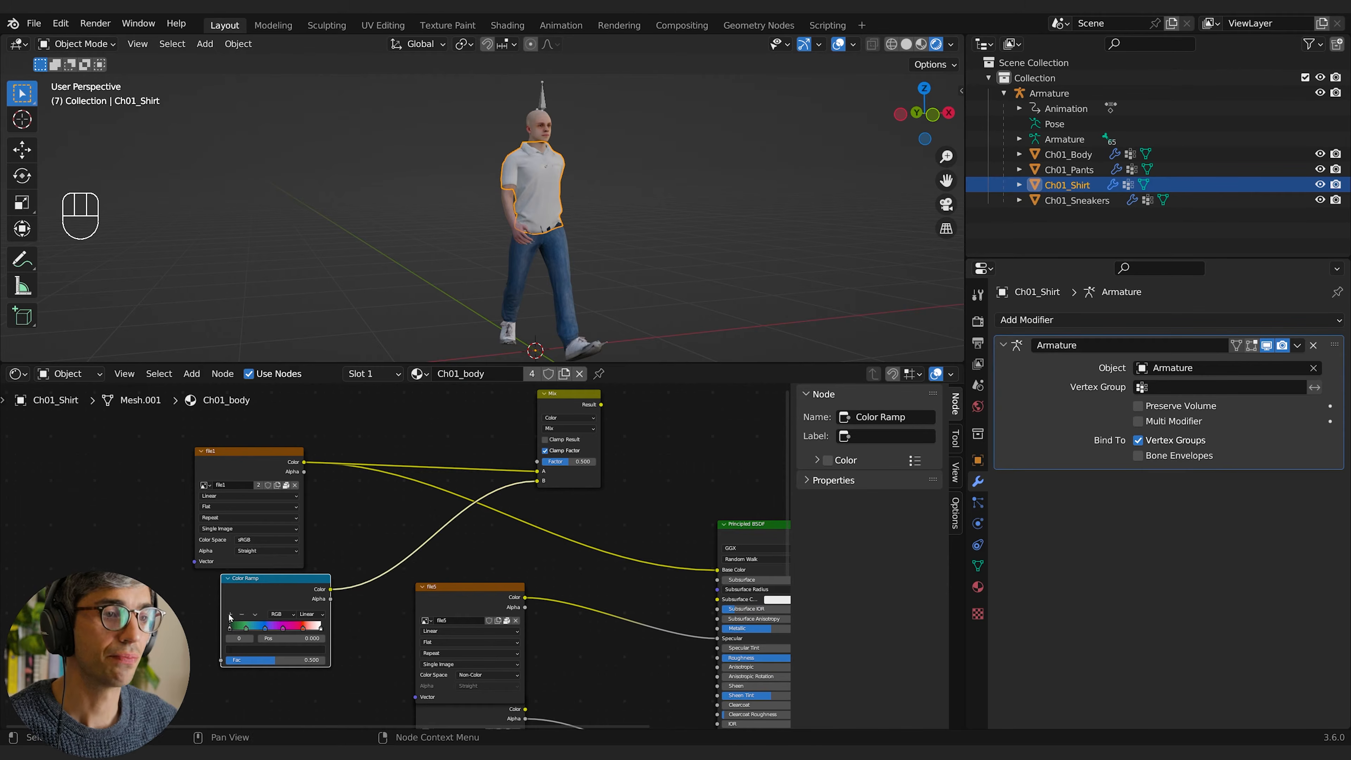
{"action": "middle_click_drag", "start_coordinate": [590, 479], "coordinate": [512, 503]}
{"action": "left_click_drag", "start_coordinate": [494, 485], "coordinate": [502, 486]}
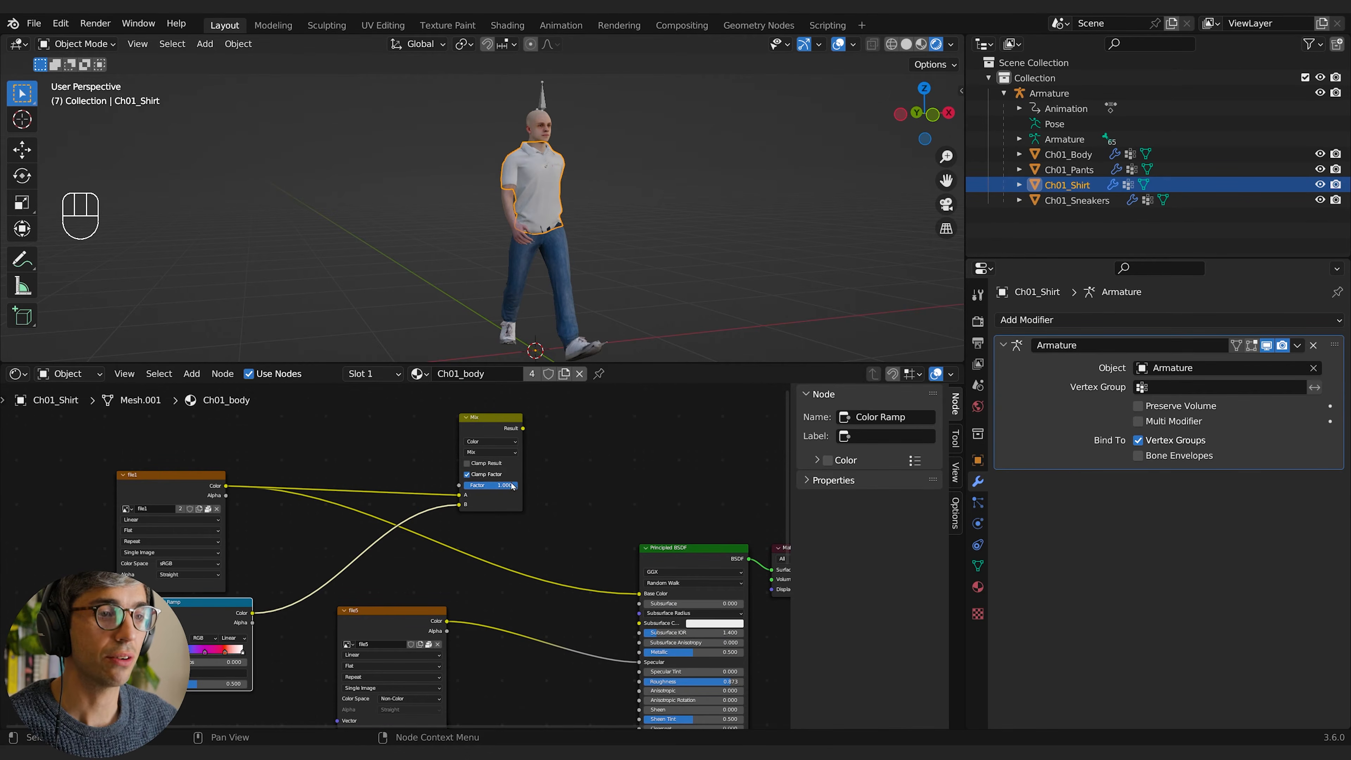
{"action": "left_click", "coordinate": [493, 452]}
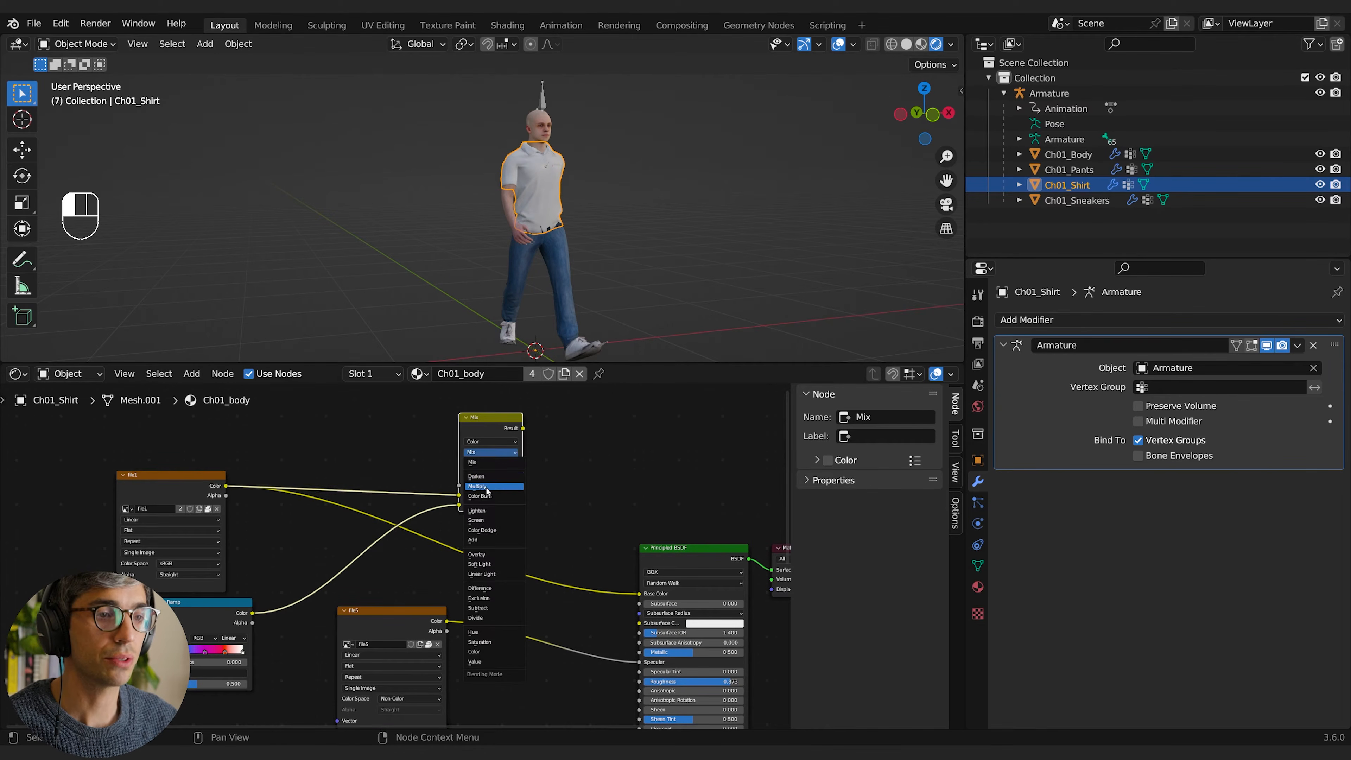
{"action": "left_click", "coordinate": [510, 477]}
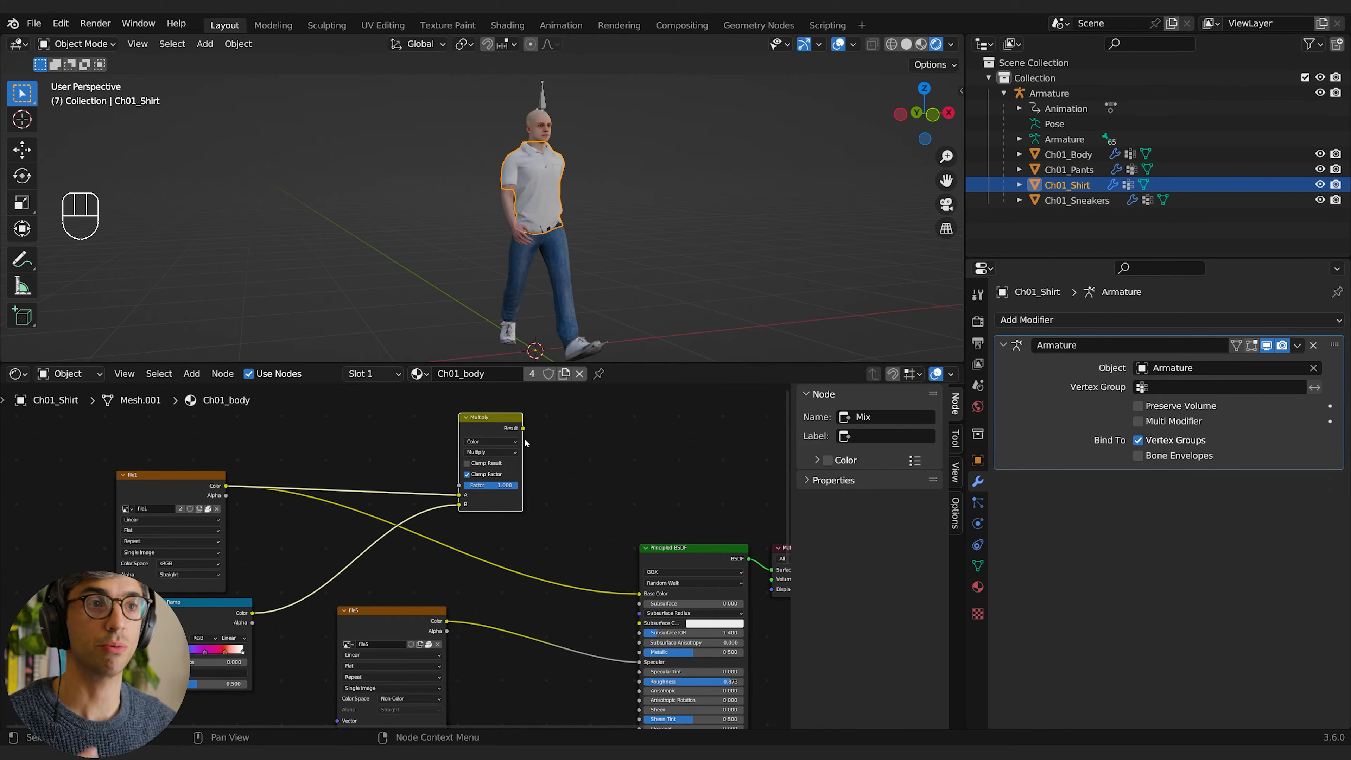
Step: Examine the white shirt's surface and hem up close on the character
{"action": "scroll", "coordinate": [533, 181], "scroll_direction": "up", "scroll_amount": 4}
{"action": "scroll", "coordinate": [553, 184], "scroll_direction": "down", "scroll_amount": 2}
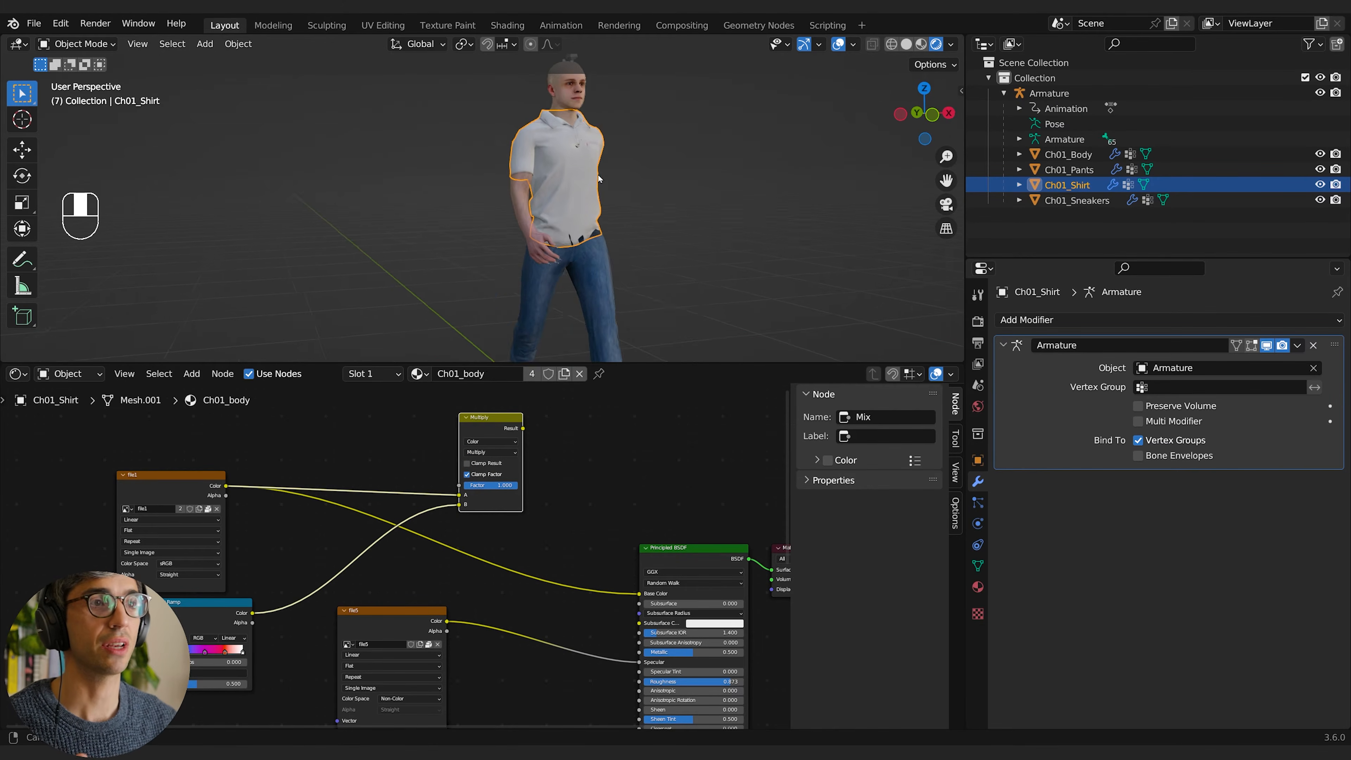
{"action": "scroll", "coordinate": [565, 185], "scroll_direction": "up", "scroll_amount": 3}
{"action": "scroll", "coordinate": [565, 187], "scroll_direction": "up", "scroll_amount": 2}
{"action": "middle_click_drag", "start_coordinate": [583, 189], "coordinate": [625, 187]}
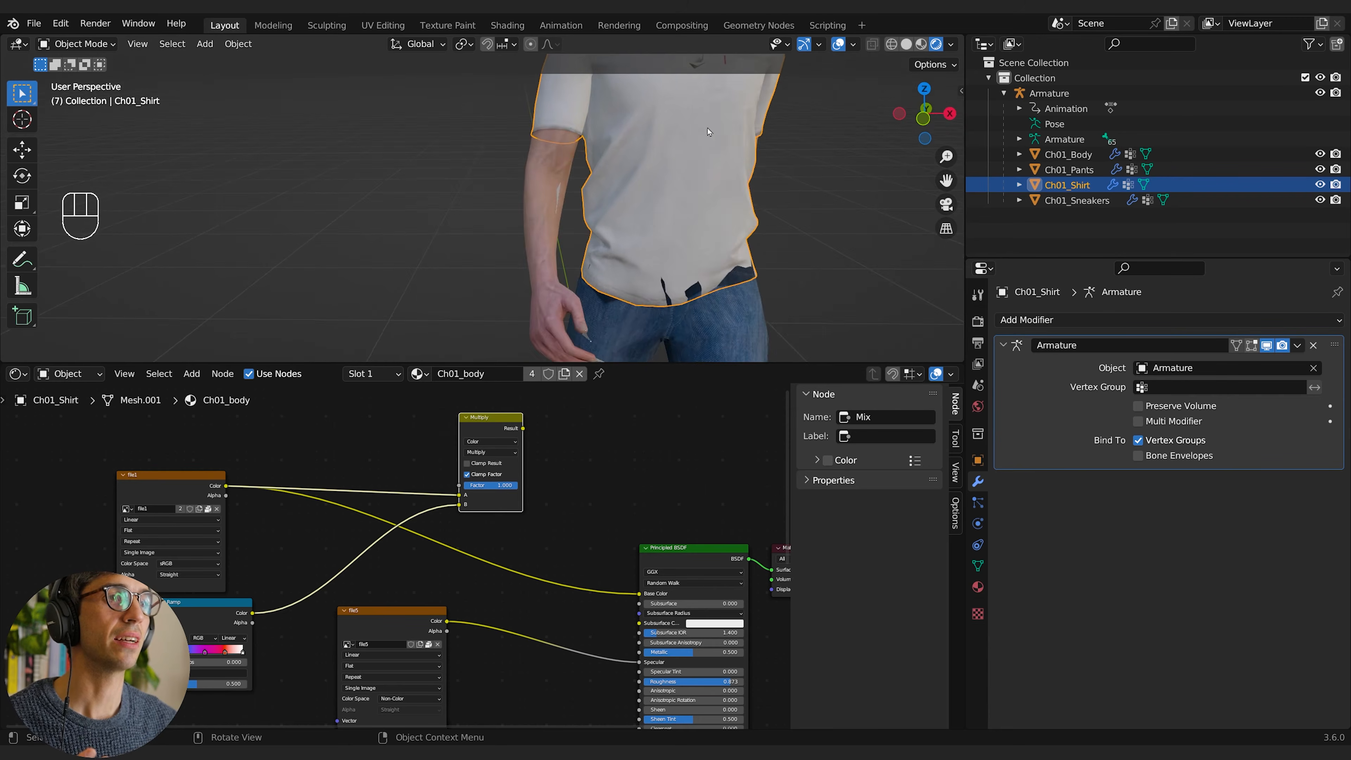
Step: Add an Object Info node in the empty space beside the Color Ramp in the Ch01_body material
{"action": "scroll", "coordinate": [683, 201], "scroll_direction": "down", "scroll_amount": 1}
{"action": "scroll", "coordinate": [682, 202], "scroll_direction": "down", "scroll_amount": 2}
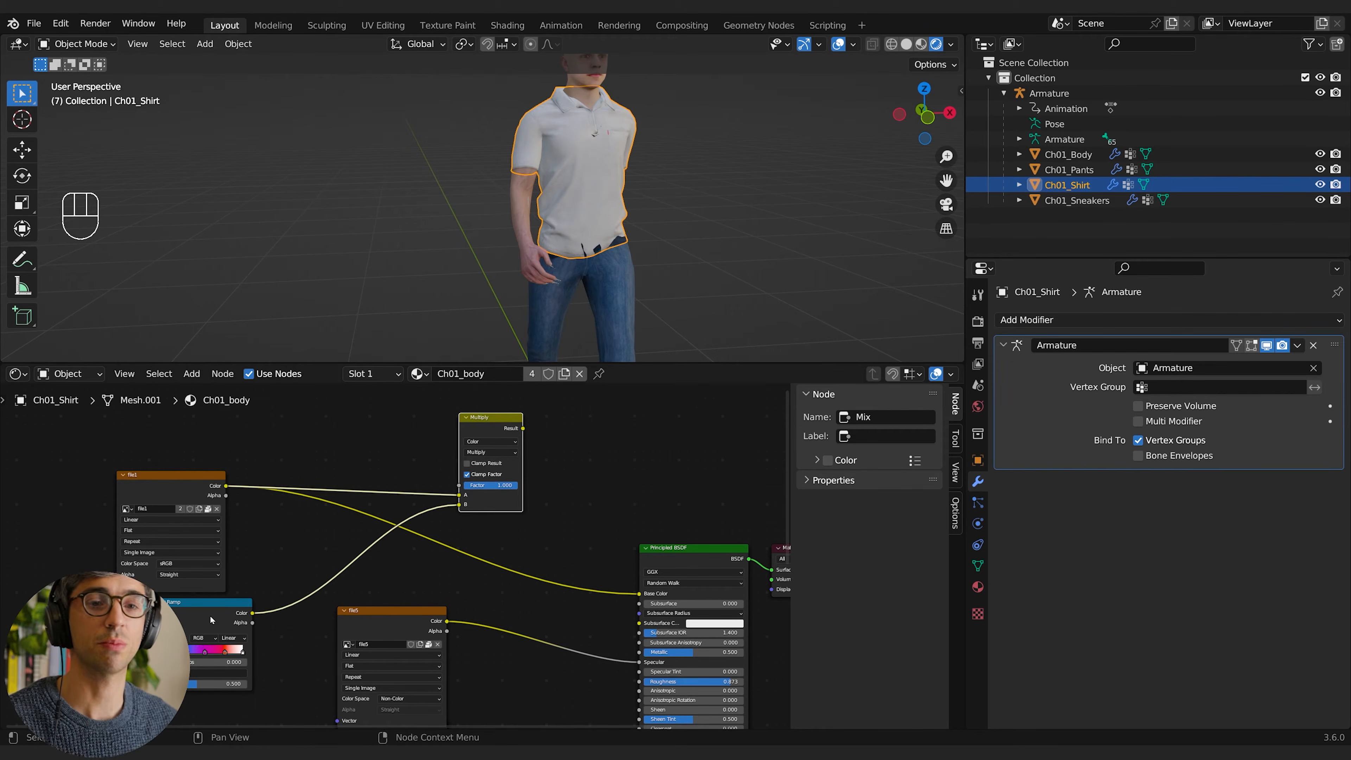
{"action": "middle_click_drag", "start_coordinate": [210, 616], "coordinate": [252, 619]}
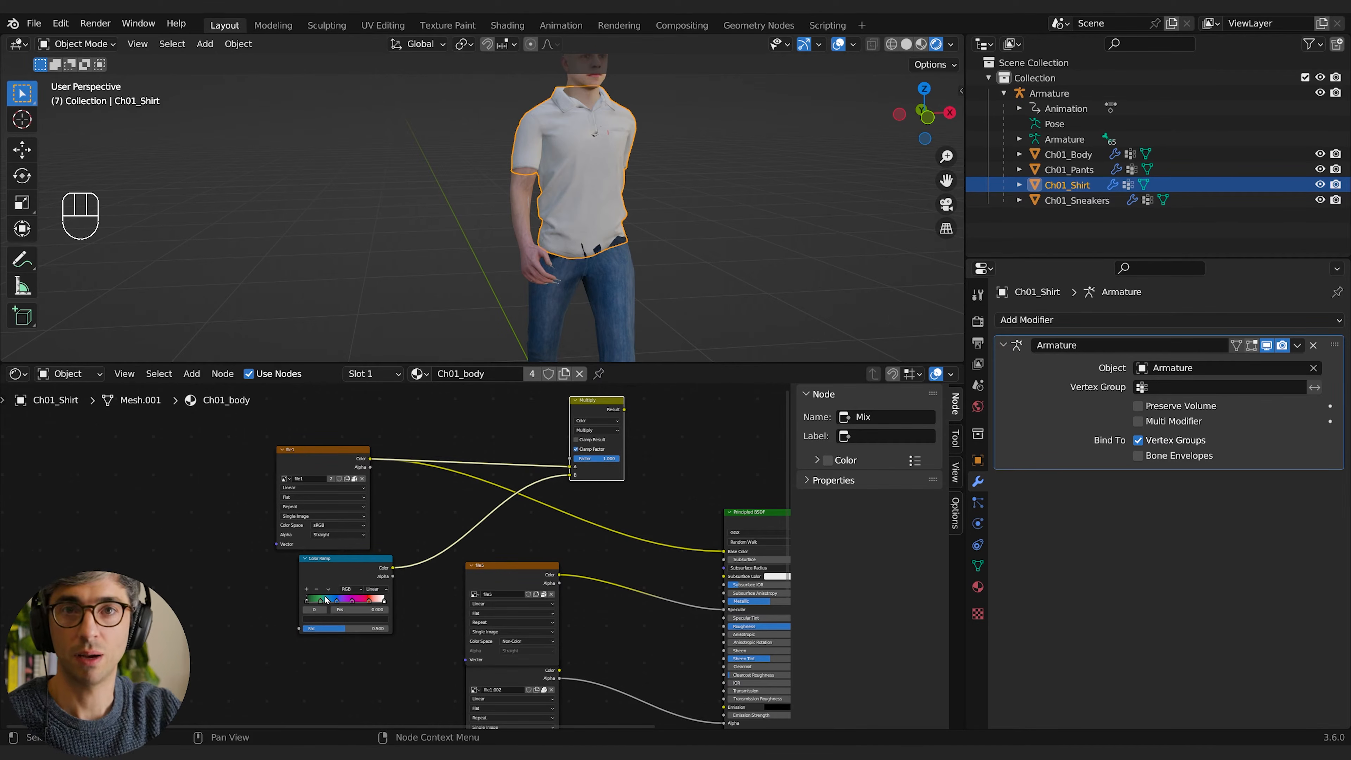
{"action": "middle_click_drag", "start_coordinate": [215, 599], "coordinate": [340, 578]}
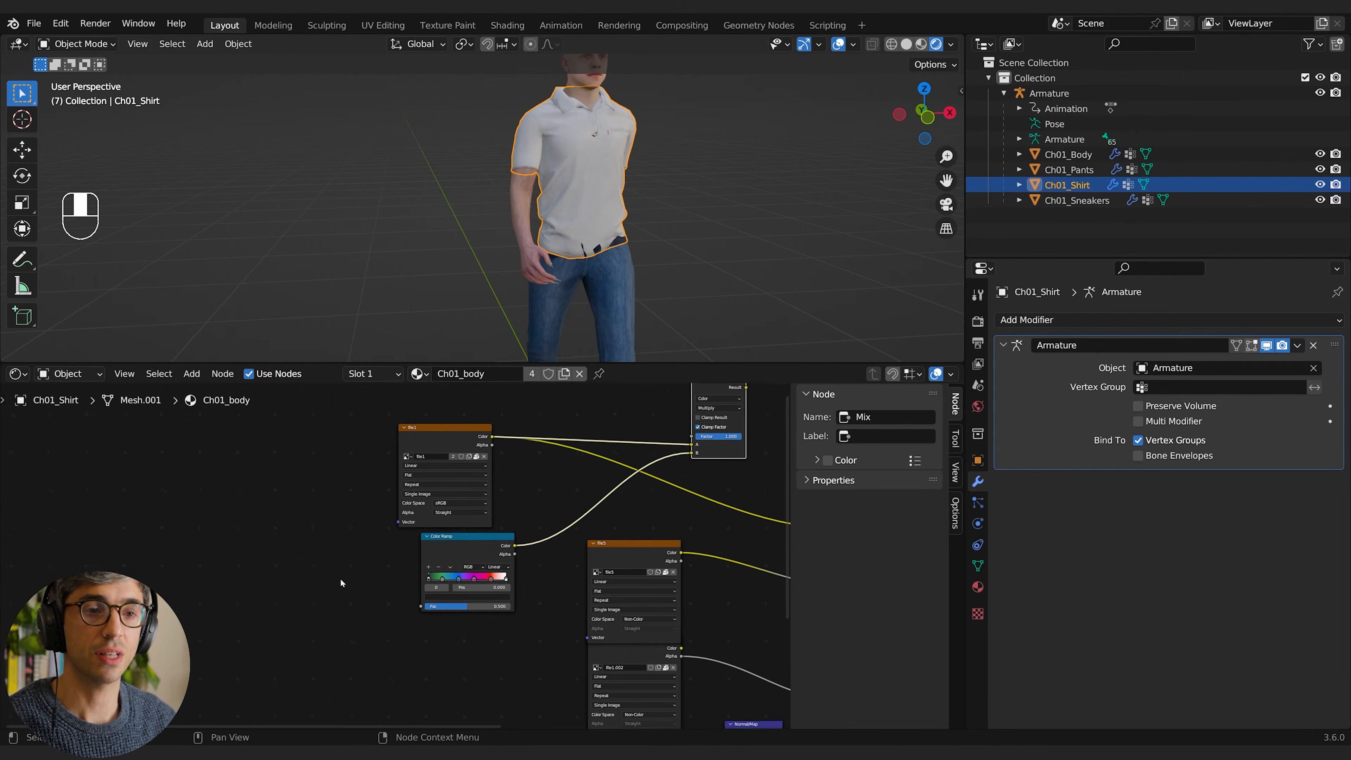
{"action": "key", "text": "shift+a"}
{"action": "left_click", "coordinate": [232, 565]}
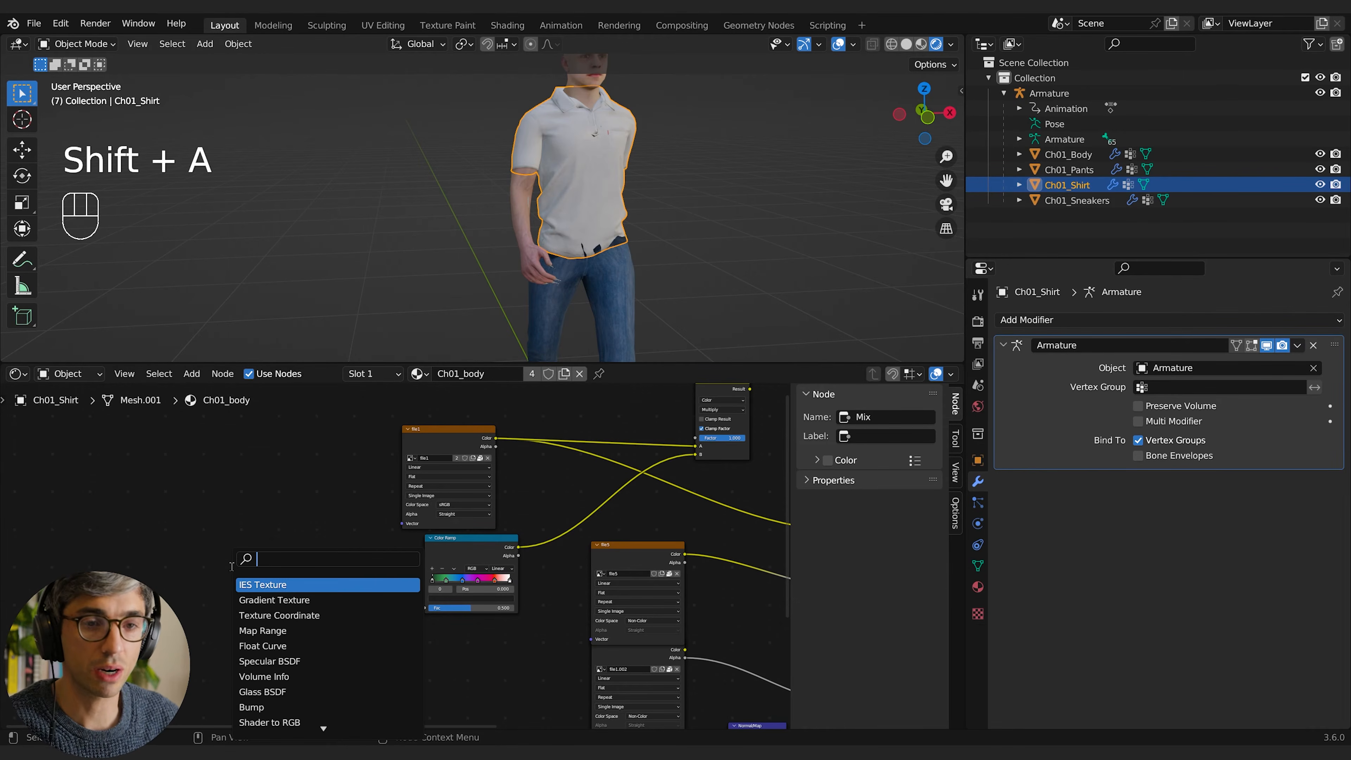
{"action": "type", "text": "obj"}
{"action": "key", "text": "Return"}
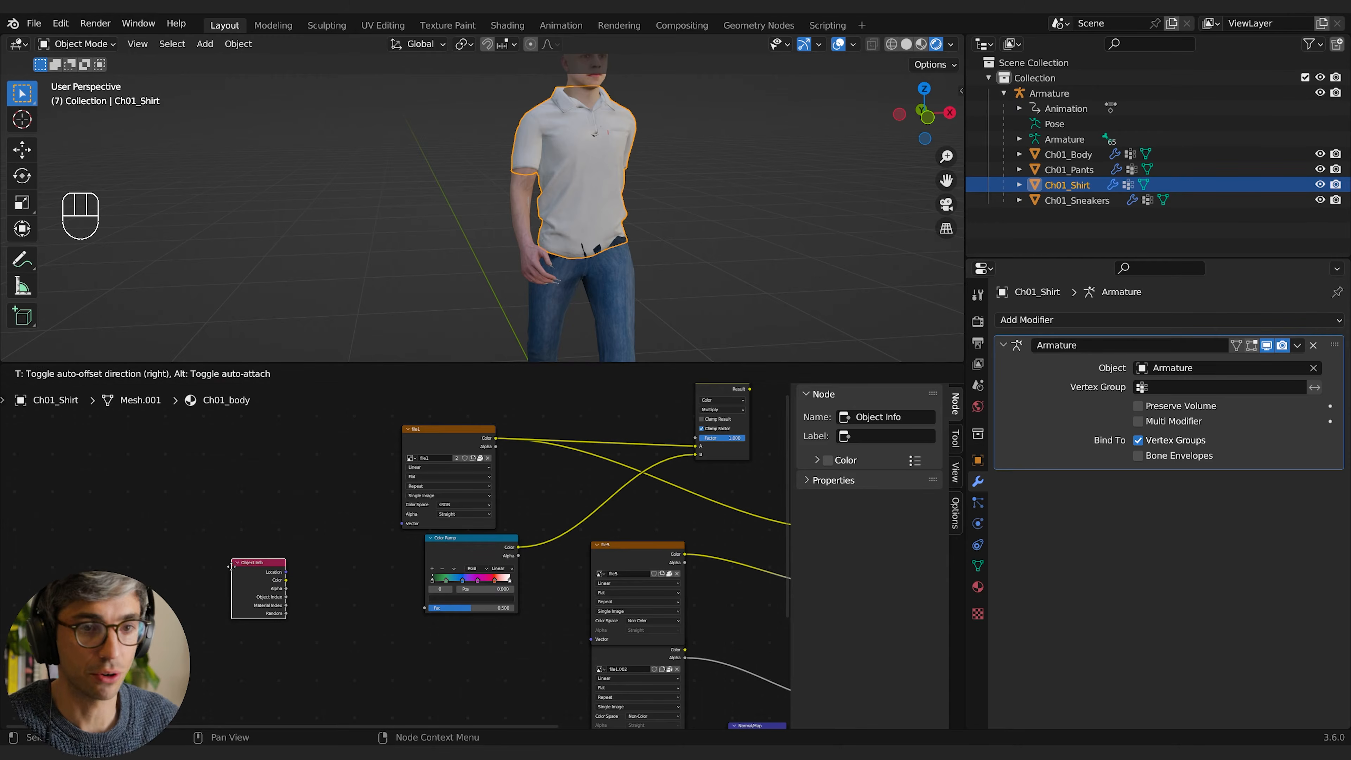
{"action": "left_click", "coordinate": [231, 566]}
{"action": "scroll", "coordinate": [231, 566], "scroll_direction": "up", "scroll_amount": 5}
{"action": "left_click_drag", "start_coordinate": [216, 593], "coordinate": [254, 567]}
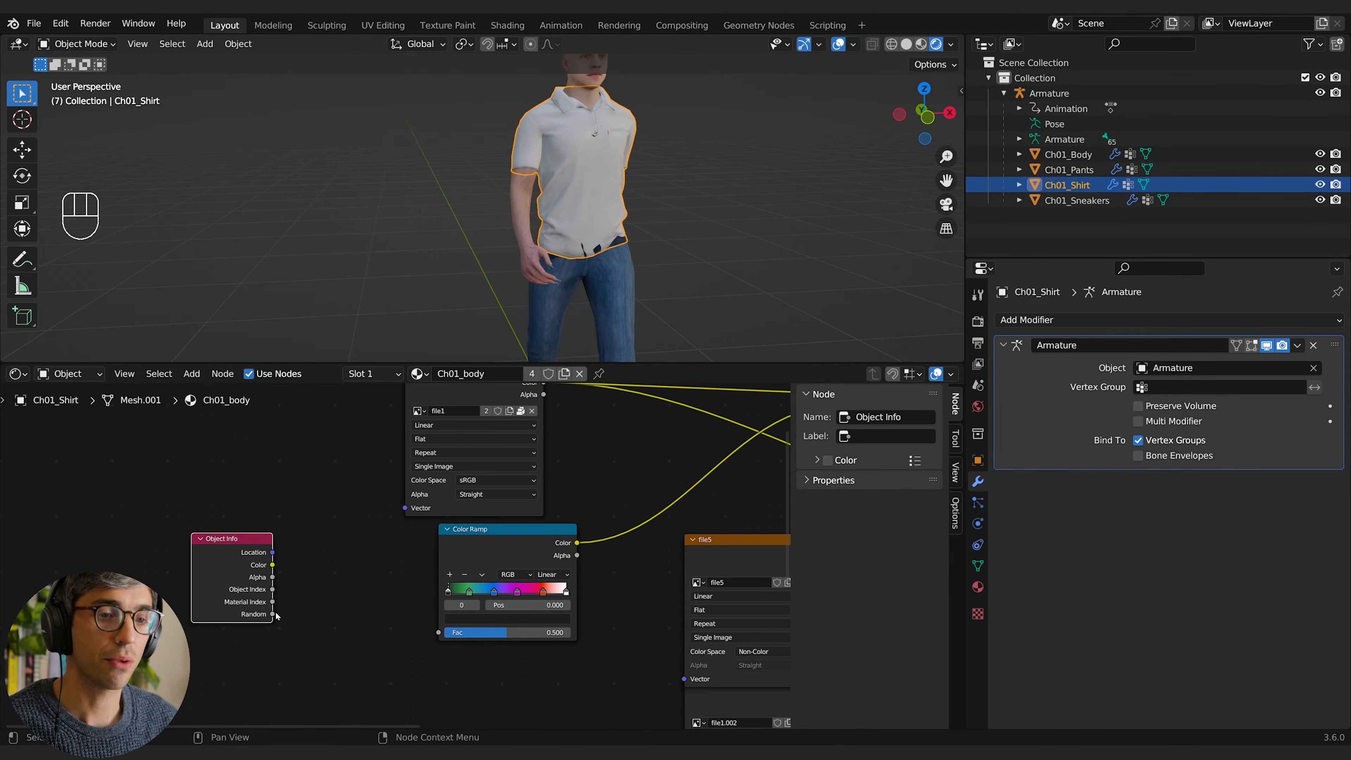
Step: Move the Object Info node farther from the Color Ramp to leave room for another node between them
{"action": "mouse_move", "coordinate": [273, 614]}
{"action": "left_mouse_down"}
{"action": "mouse_move", "coordinate": [302, 589]}
{"action": "mouse_move", "coordinate": [275, 612]}
{"action": "left_mouse_up"}
{"action": "left_click", "coordinate": [257, 608]}
{"action": "middle_click_drag", "start_coordinate": [264, 662], "coordinate": [199, 676]}
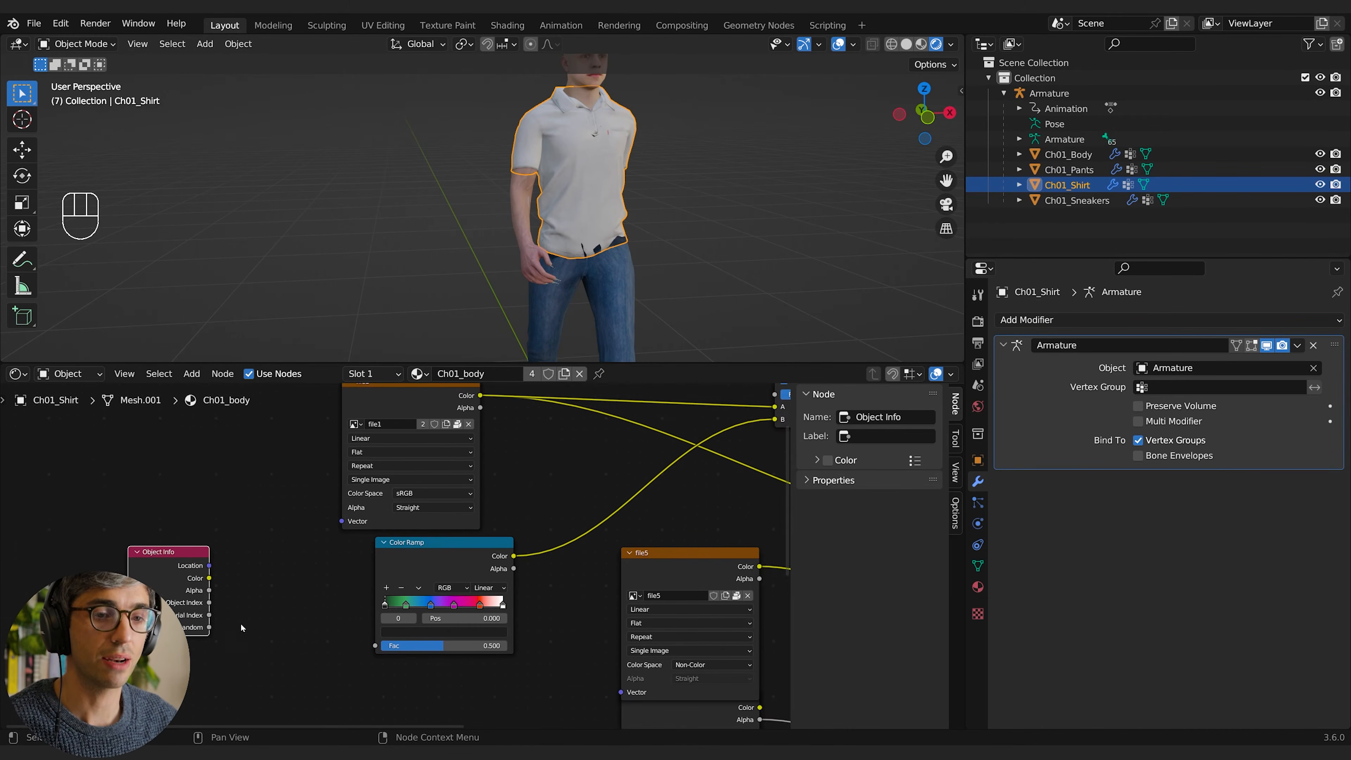
{"action": "middle_click_drag", "start_coordinate": [241, 624], "coordinate": [275, 609]}
{"action": "left_click_drag", "start_coordinate": [216, 596], "coordinate": [322, 569]}
{"action": "middle_click_drag", "start_coordinate": [265, 611], "coordinate": [295, 606]}
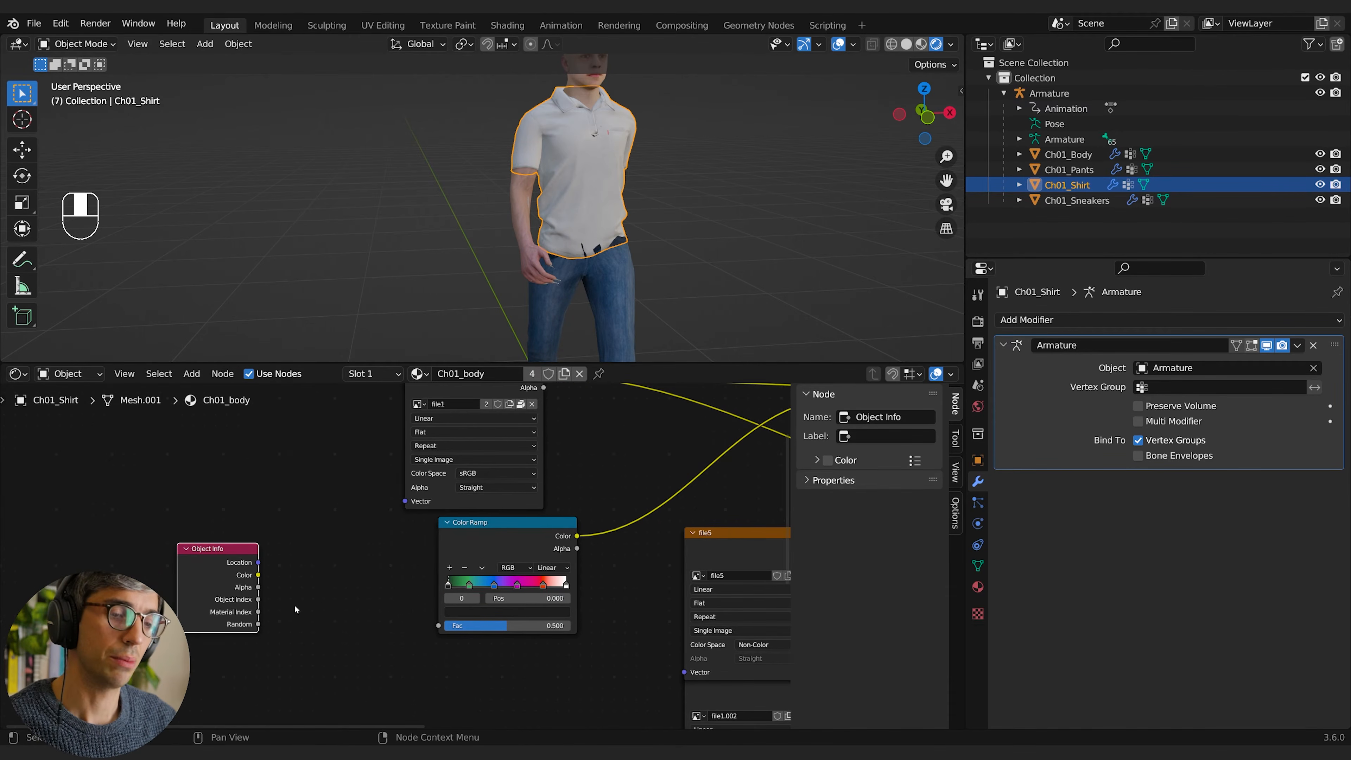
{"action": "left_click_drag", "start_coordinate": [242, 617], "coordinate": [182, 625]}
Step: Add a Math node set to Add between them and connect Object Info's Random output to its first Value input
{"action": "key", "text": "shift+a"}
{"action": "type", "text": "math"}
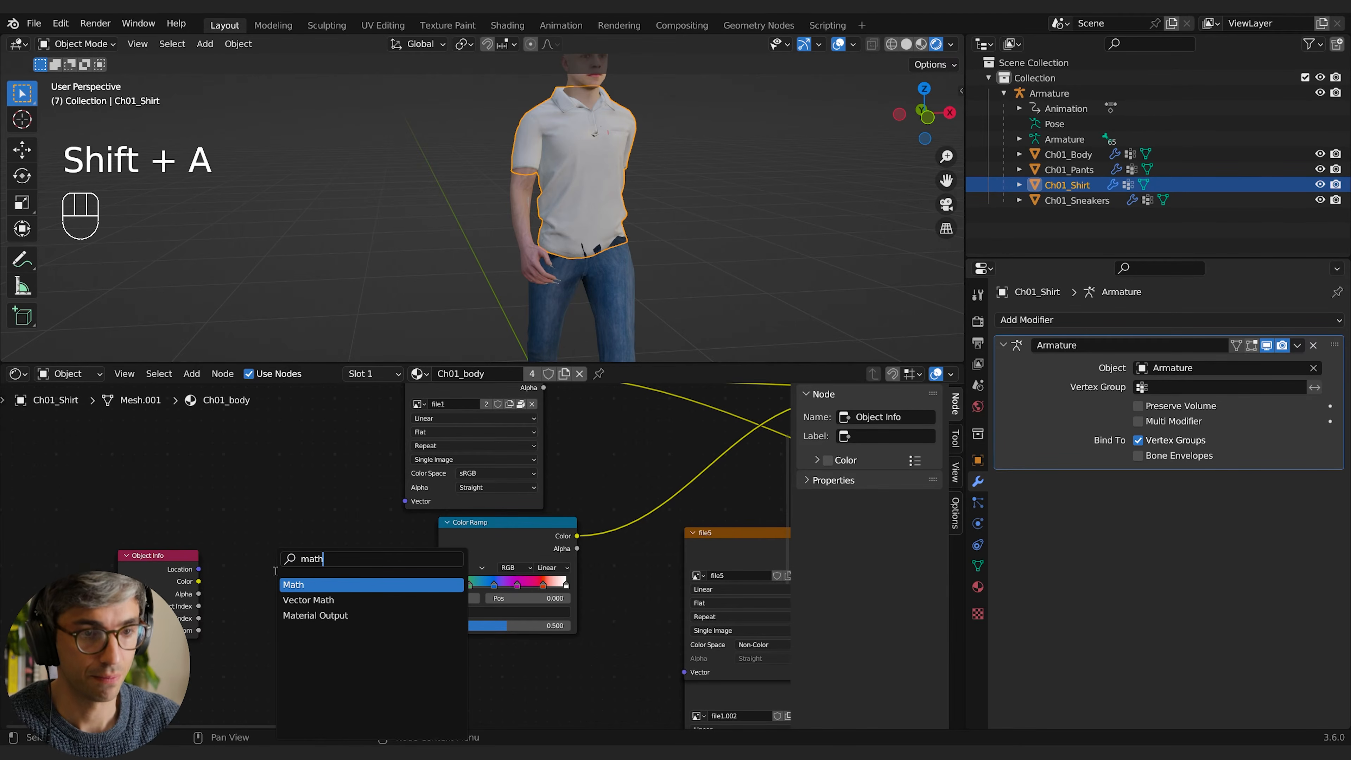
{"action": "key", "text": "Return"}
{"action": "left_click", "coordinate": [275, 571]}
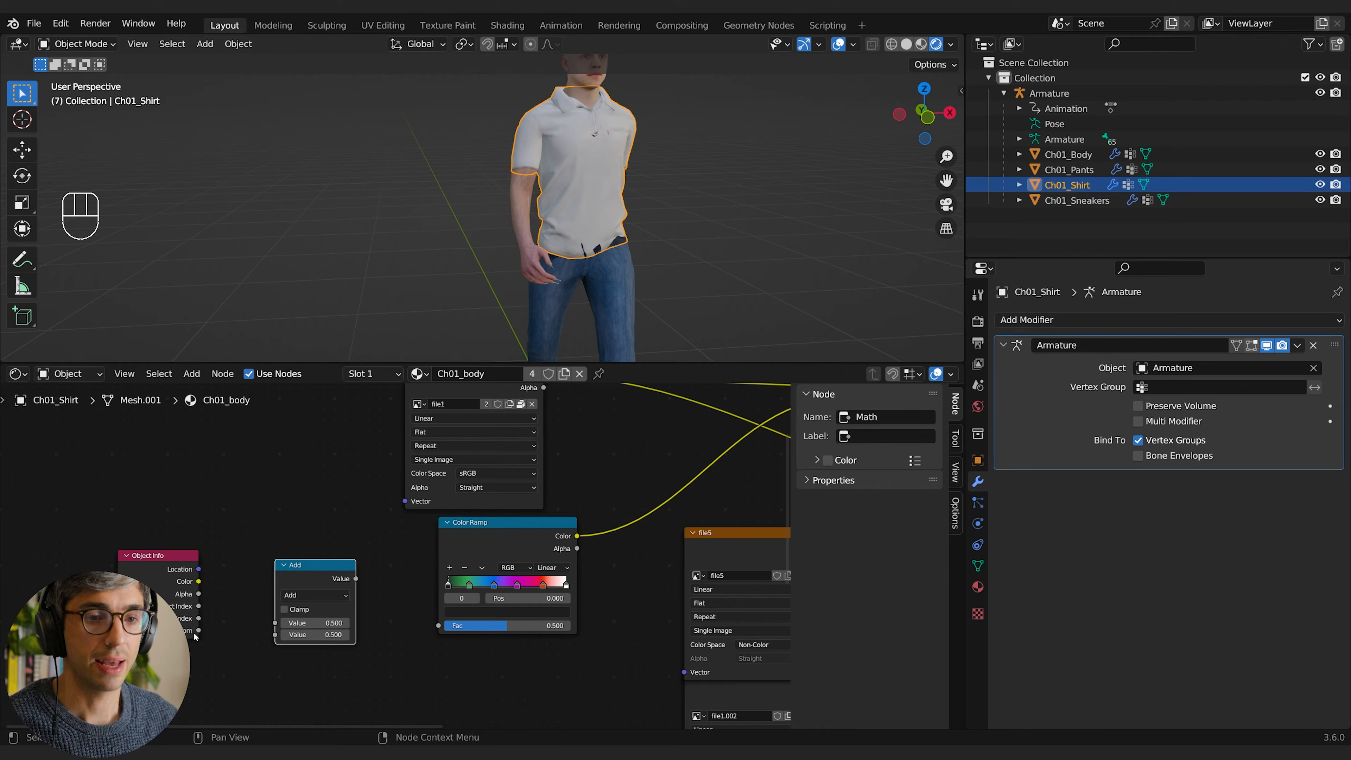
{"action": "left_click_drag", "start_coordinate": [198, 630], "coordinate": [314, 637]}
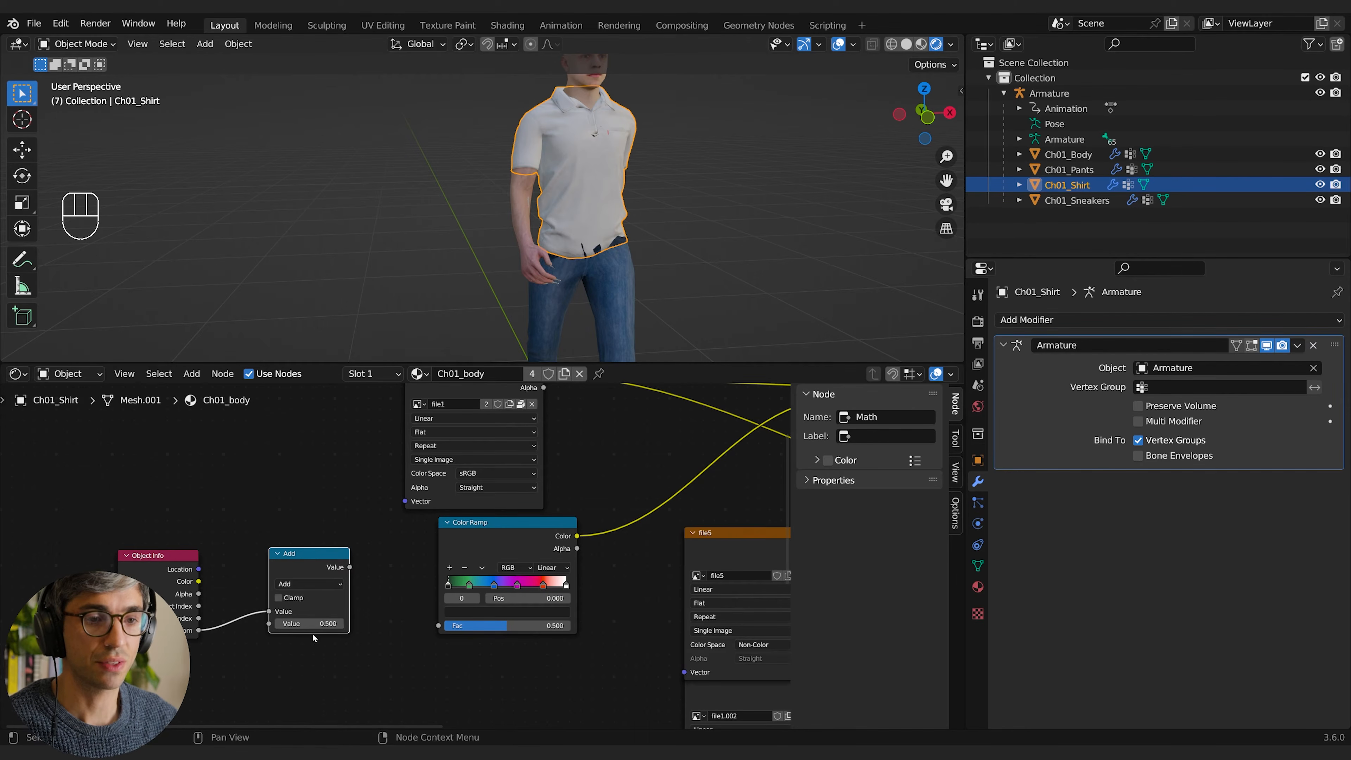
Step: Set the Add node's second value to 0.2 and connect its output to the Color Ramp's Fac input
{"action": "left_click", "coordinate": [310, 624]}
{"action": "key", "text": "BackSpace"}
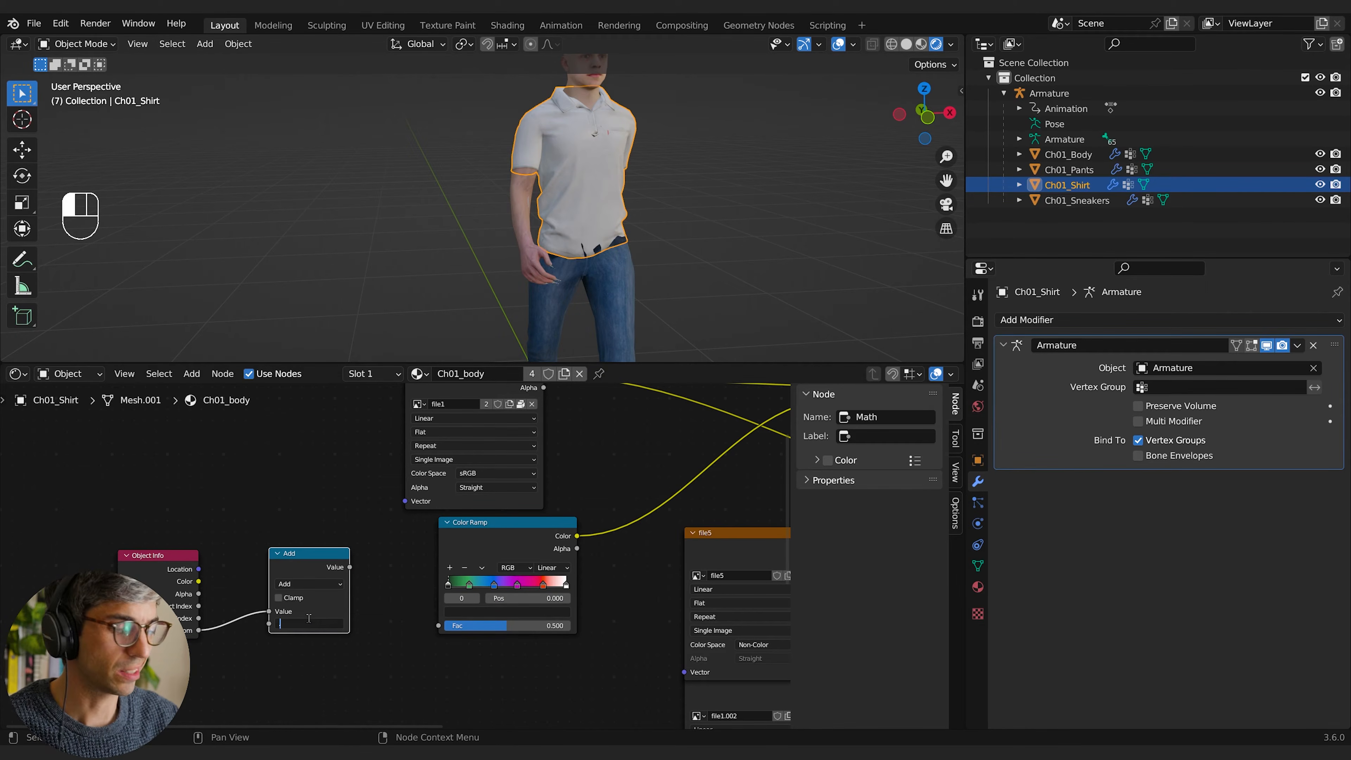
{"action": "type", "text": ".2"}
{"action": "key", "text": "Return"}
{"action": "left_click", "coordinate": [326, 522]}
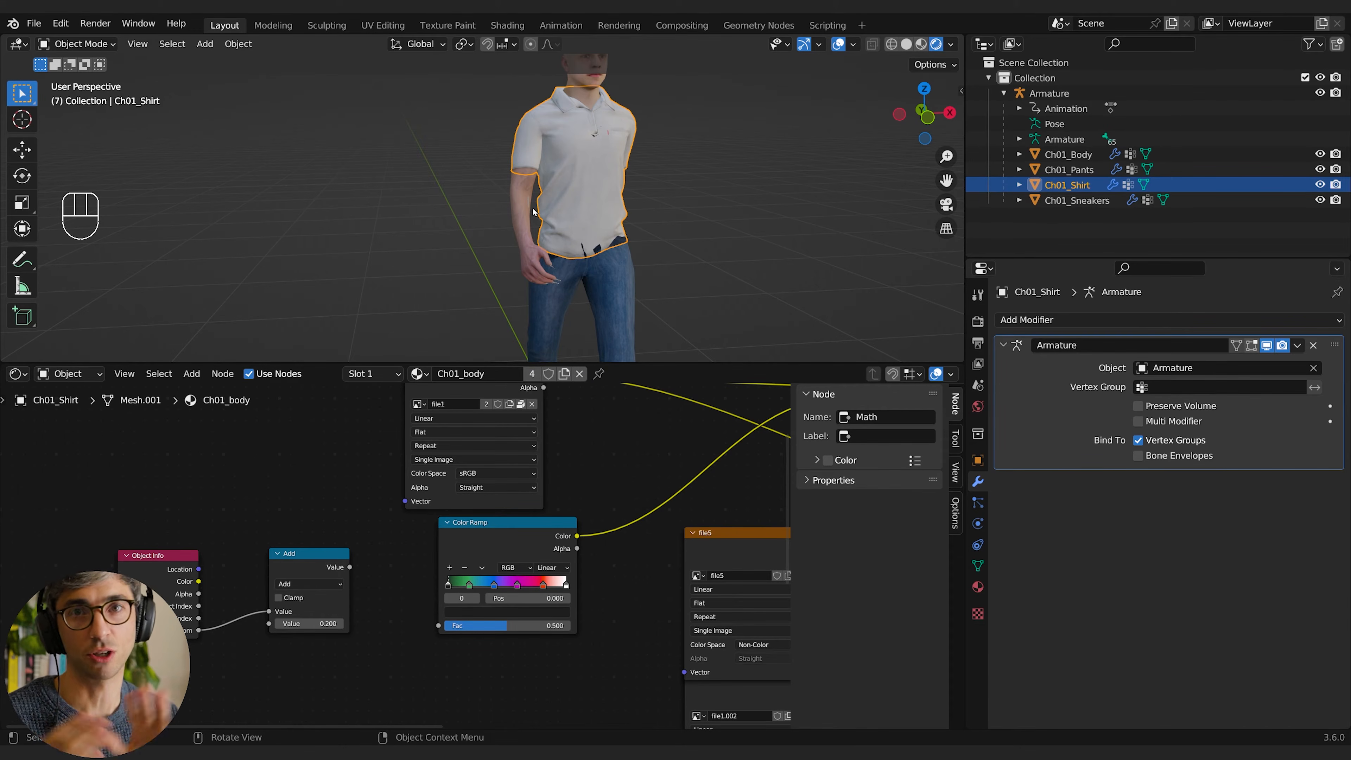
{"action": "left_click_drag", "start_coordinate": [350, 568], "coordinate": [438, 626]}
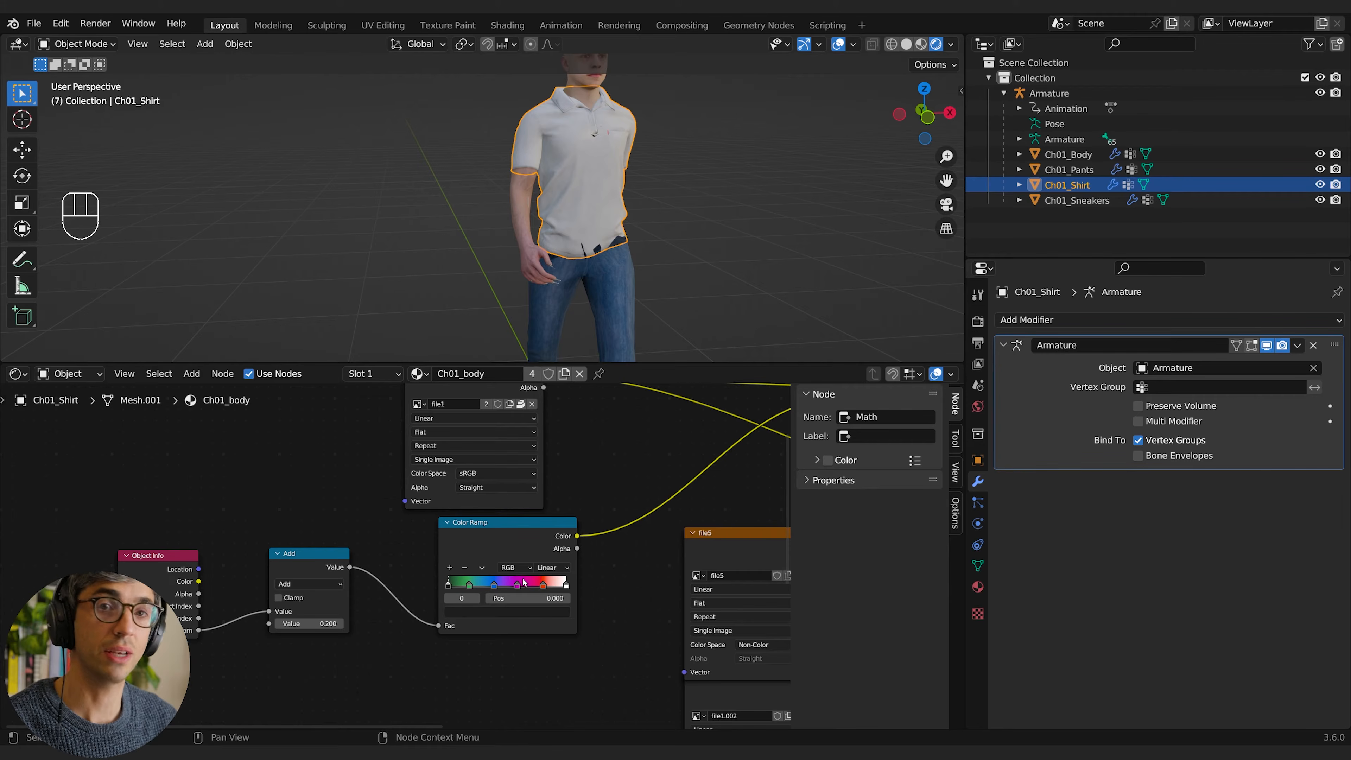
Step: Connect the Multiply node's Result to the Principled BSDF's Base Color and check the tint on the full character
{"action": "middle_click_drag", "start_coordinate": [766, 449], "coordinate": [458, 516]}
{"action": "middle_click_drag", "start_coordinate": [622, 489], "coordinate": [424, 601]}
{"action": "middle_click_drag", "start_coordinate": [409, 486], "coordinate": [399, 443]}
{"action": "left_click_drag", "start_coordinate": [372, 414], "coordinate": [517, 619]}
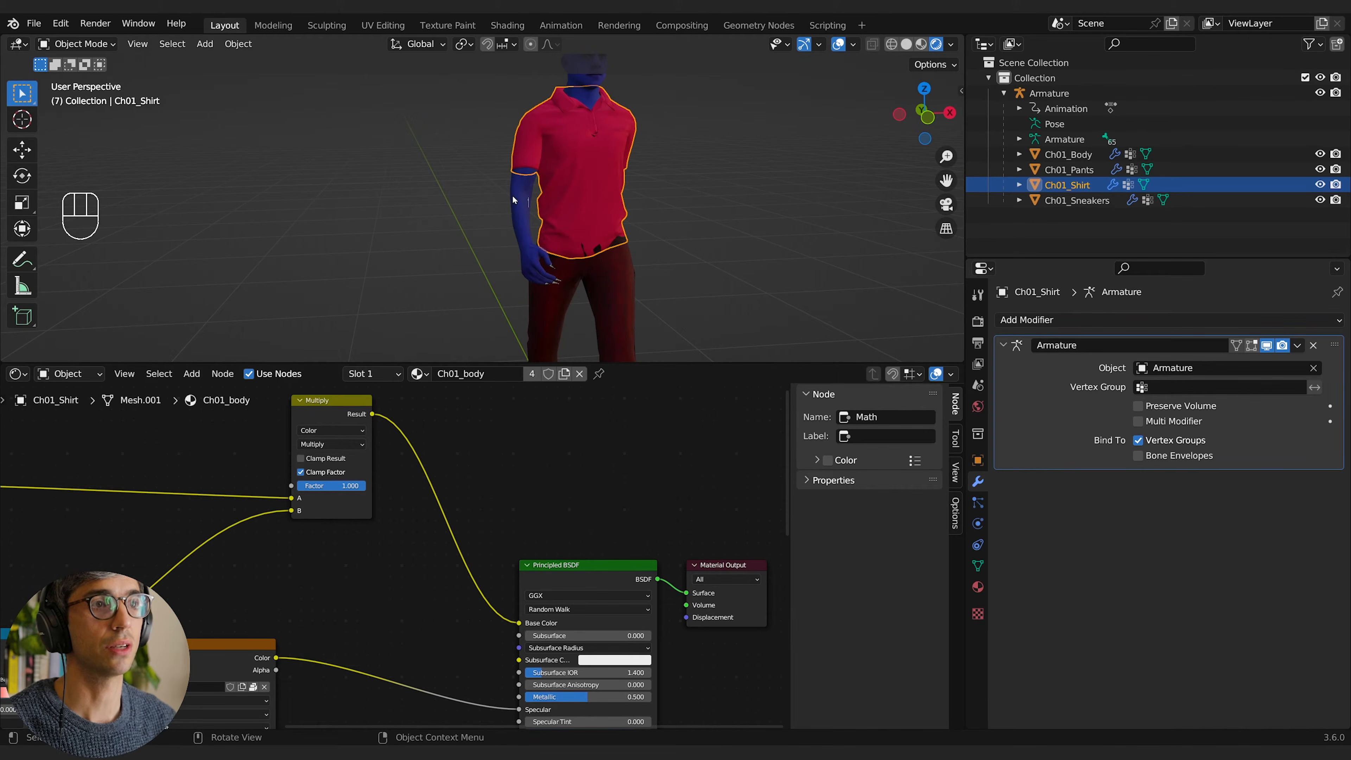
{"action": "scroll", "coordinate": [513, 200], "scroll_direction": "down", "scroll_amount": 2}
{"action": "middle_click_drag", "start_coordinate": [513, 91], "coordinate": [514, 109], "text": "shift"}
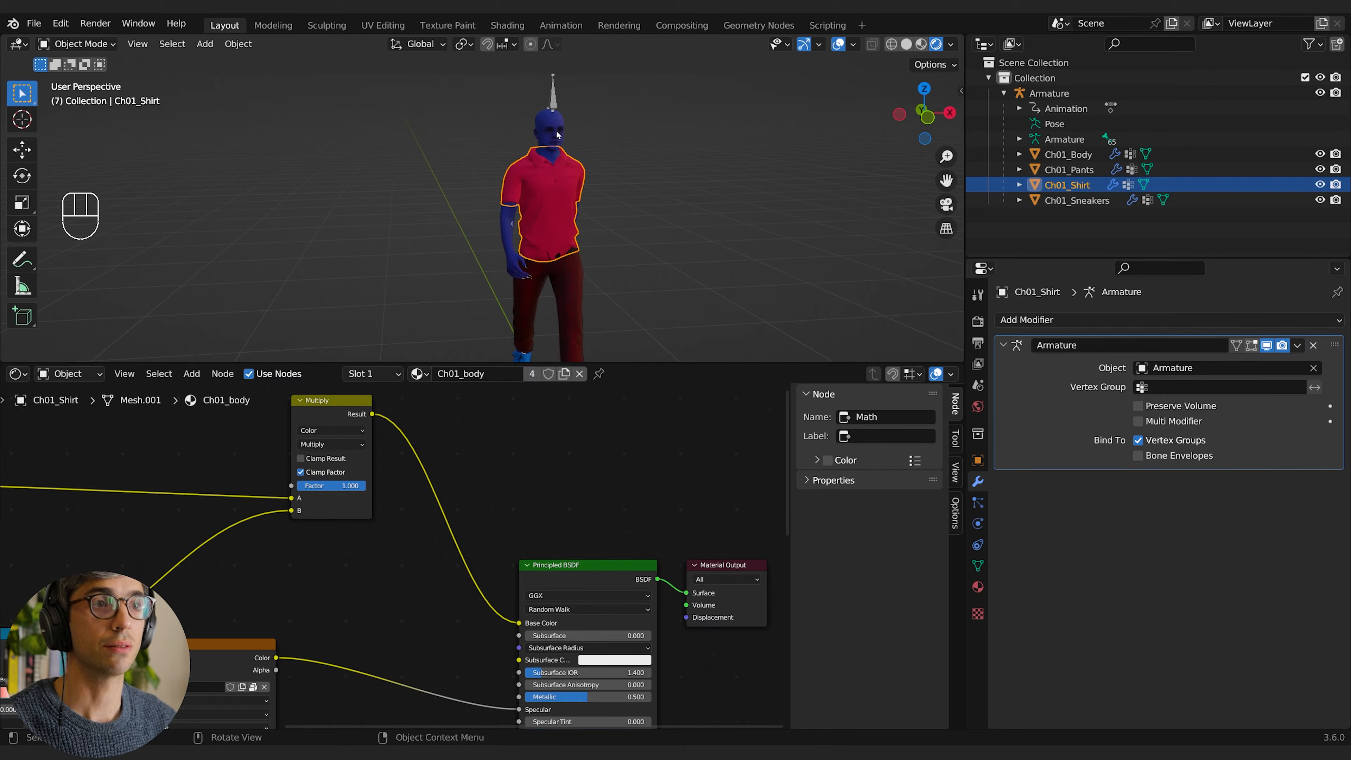
Step: Duplicate the shirt four times and place the copies around the character to test the random colours
{"action": "left_click", "coordinate": [571, 255]}
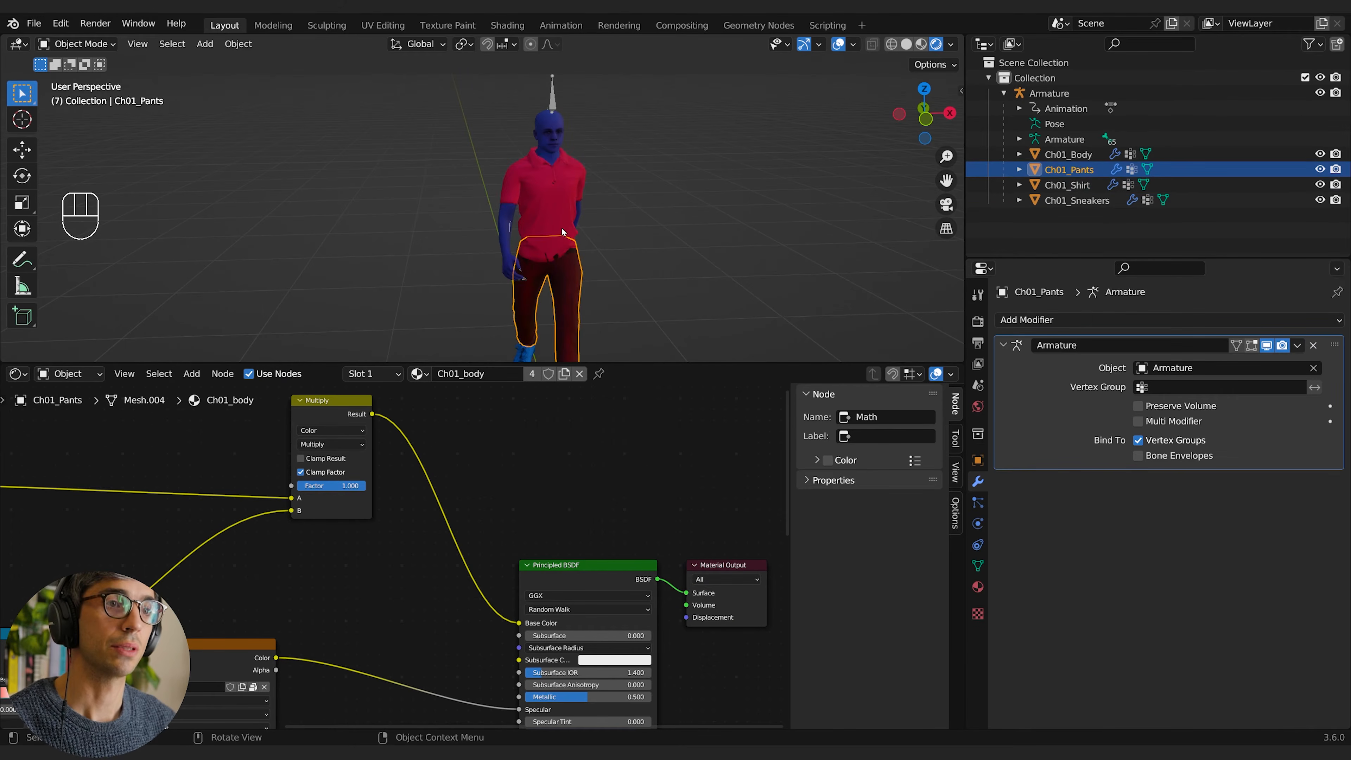
{"action": "left_click", "coordinate": [562, 228]}
{"action": "middle_click_drag", "start_coordinate": [321, 612], "coordinate": [581, 521], "text": "shift"}
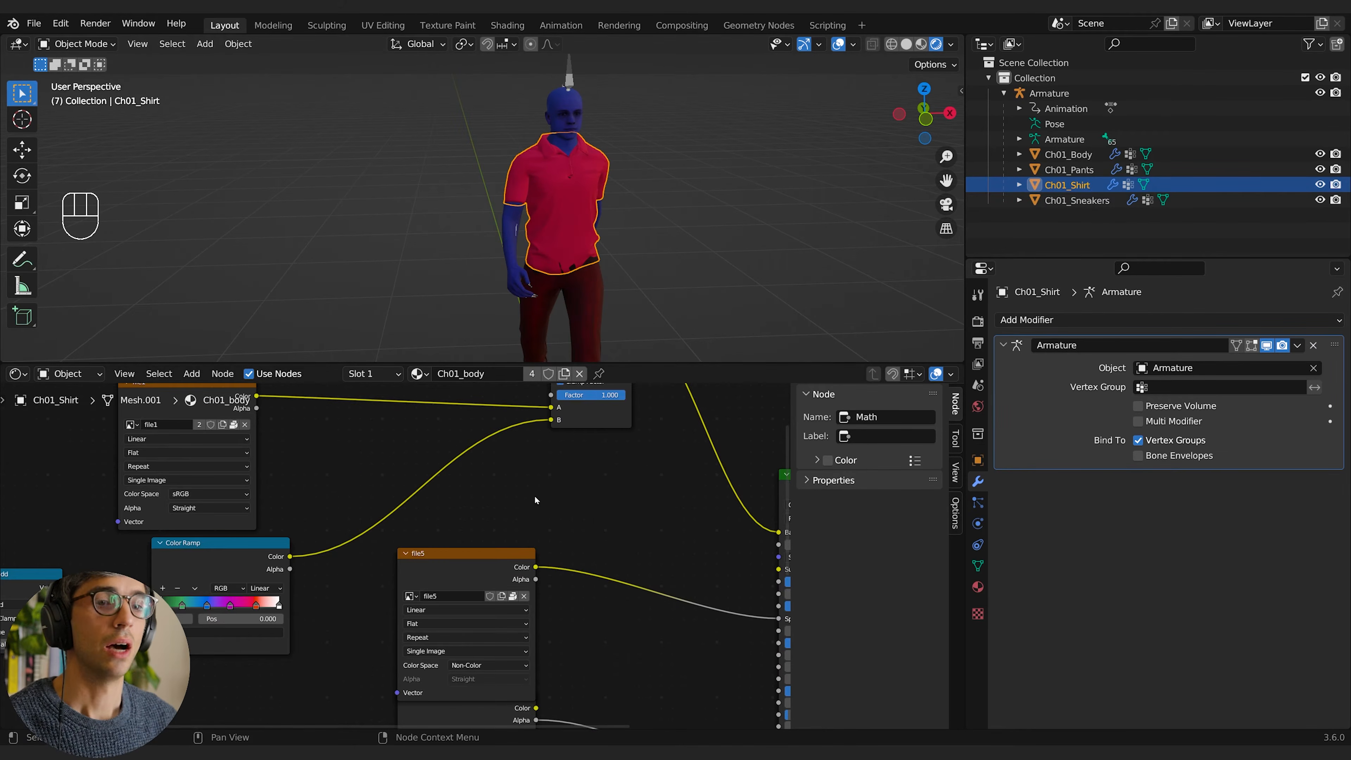
{"action": "middle_click_drag", "start_coordinate": [660, 463], "coordinate": [504, 537]}
{"action": "key", "text": "shift+d"}
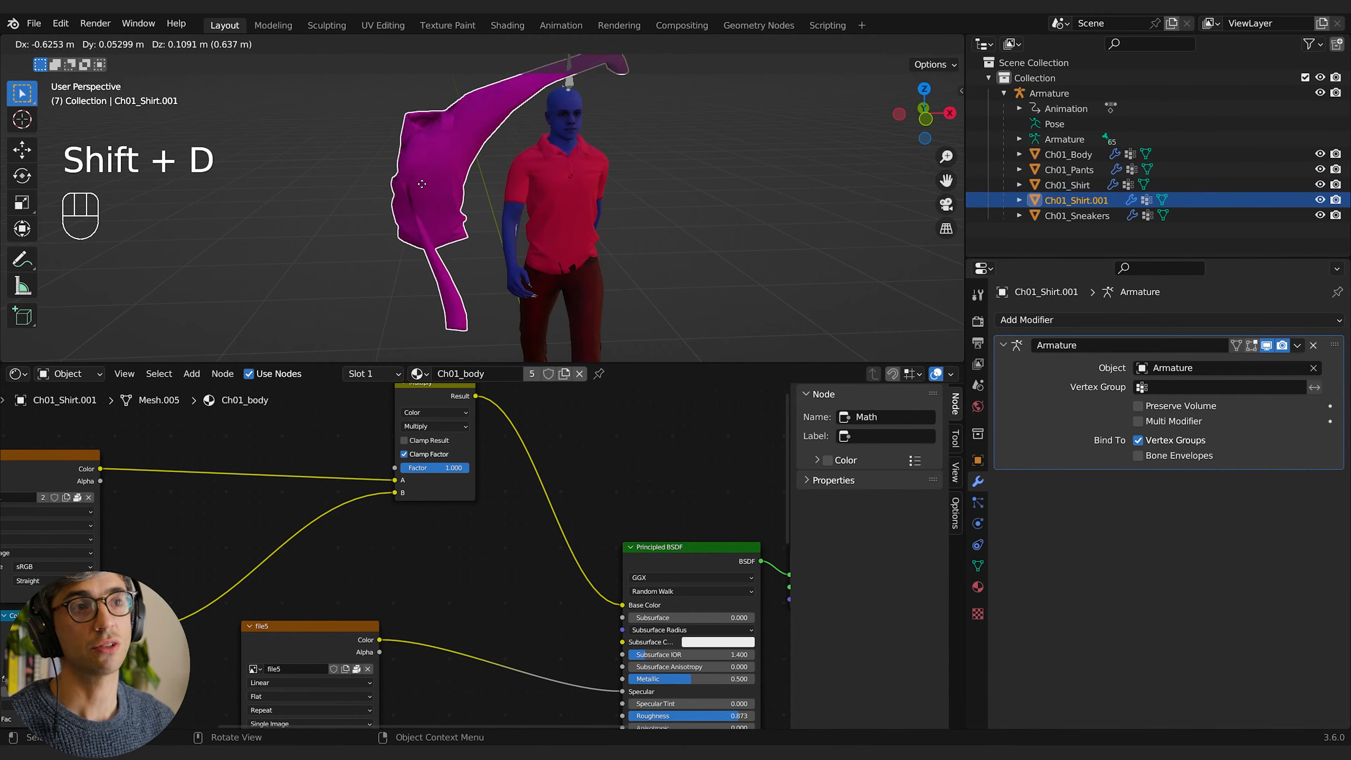
{"action": "left_click", "coordinate": [403, 185]}
{"action": "key", "text": "shift+d"}
{"action": "left_click", "coordinate": [708, 202]}
{"action": "key", "text": "shift+d"}
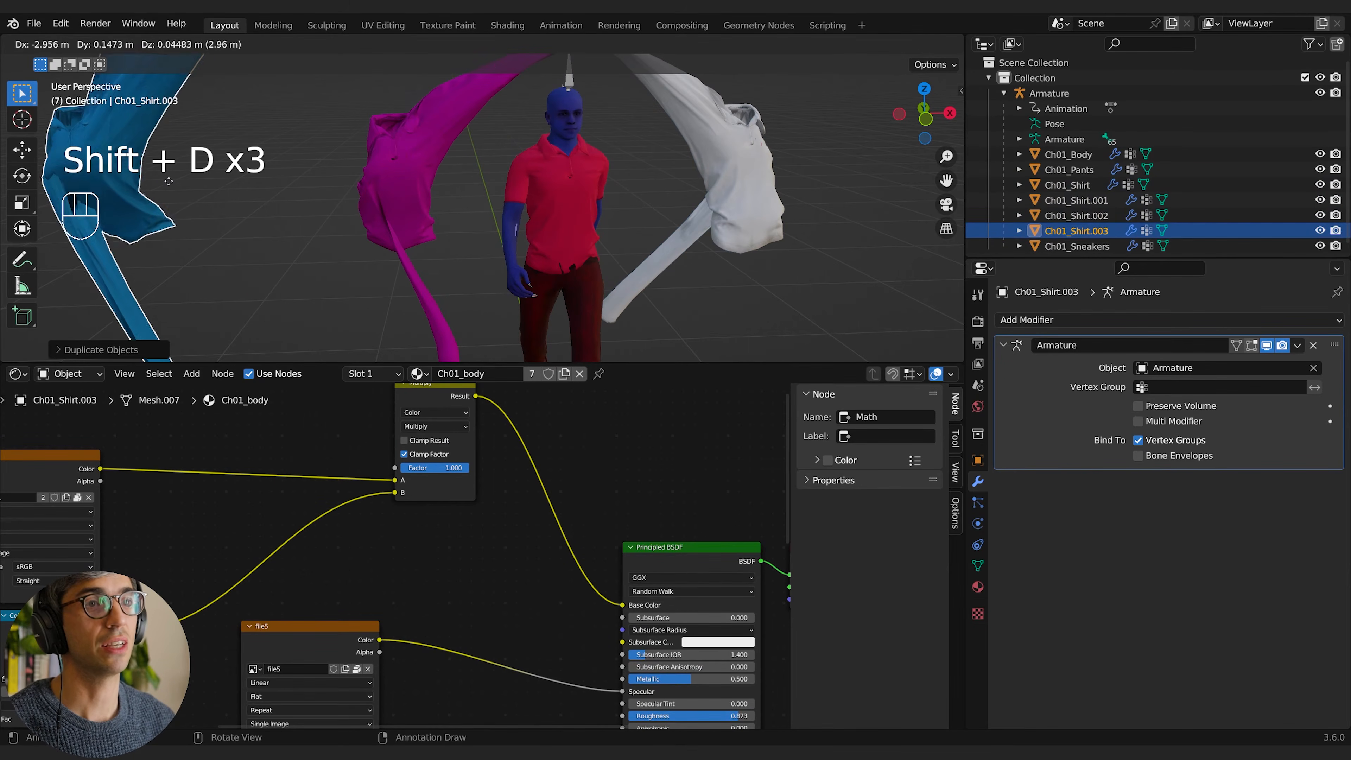
{"action": "left_click", "coordinate": [118, 191]}
{"action": "key", "text": "shift+d"}
{"action": "left_click", "coordinate": [224, 204]}
Step: Delete the four duplicated shirts, keeping only the original Ch01_Shirt
{"action": "scroll", "coordinate": [335, 245], "scroll_direction": "down", "scroll_amount": 3}
{"action": "mouse_move", "coordinate": [526, 241]}
{"action": "middle_mouse_down"}
{"action": "mouse_move", "coordinate": [479, 205]}
{"action": "mouse_move", "coordinate": [511, 192]}
{"action": "mouse_move", "coordinate": [500, 174]}
{"action": "mouse_move", "coordinate": [542, 222]}
{"action": "mouse_move", "coordinate": [495, 232]}
{"action": "mouse_move", "coordinate": [521, 269]}
{"action": "mouse_move", "coordinate": [529, 255]}
{"action": "middle_mouse_up"}
{"action": "scroll", "coordinate": [500, 174], "scroll_direction": "up", "scroll_amount": 2}
{"action": "scroll", "coordinate": [496, 233], "scroll_direction": "down", "scroll_amount": 1}
{"action": "left_click", "coordinate": [351, 227], "text": "shift"}
{"action": "left_click", "coordinate": [630, 238], "text": "shift"}
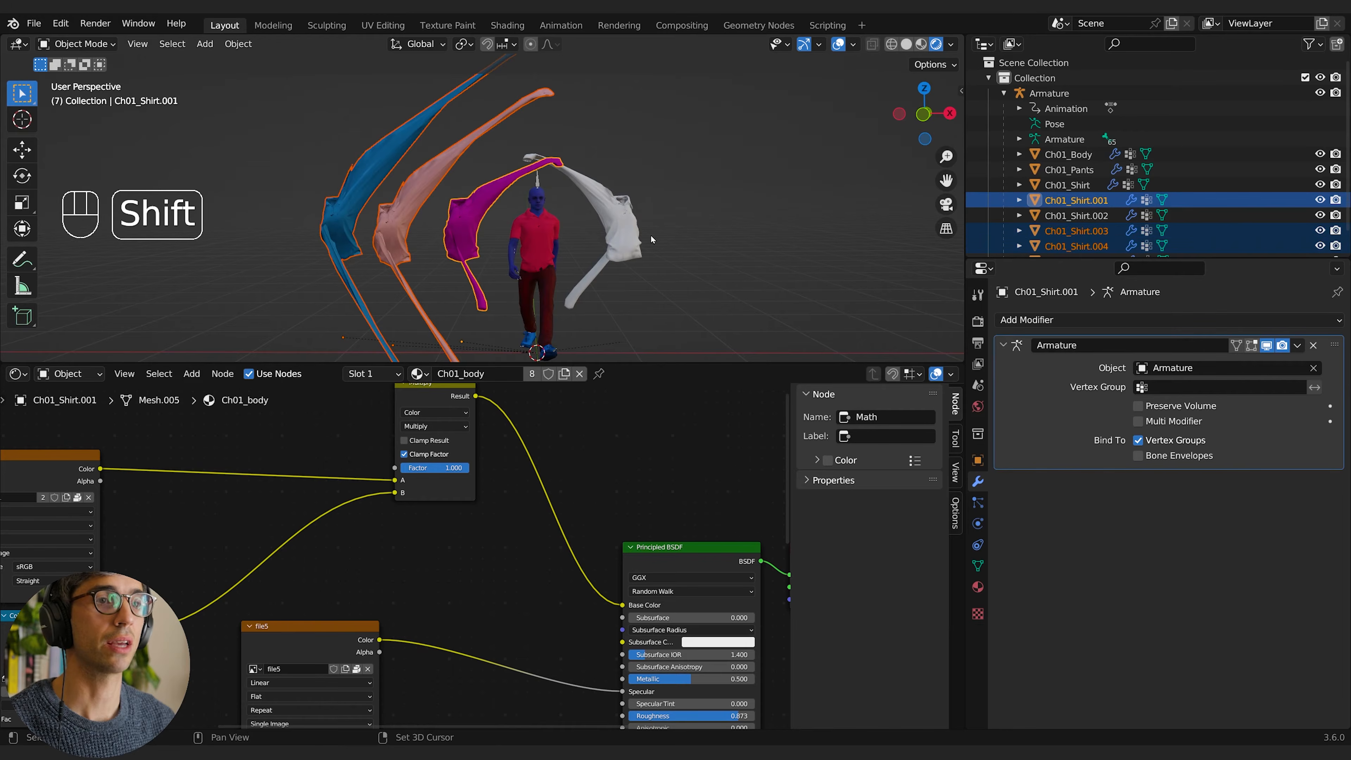
{"action": "key", "text": "x"}
{"action": "left_click", "coordinate": [627, 246]}
Step: Give the pants their own single-user copy of the Ch01_body material and compare its assignment with the shirt's
{"action": "scroll", "coordinate": [610, 253], "scroll_direction": "up", "scroll_amount": 2}
{"action": "middle_click_drag", "start_coordinate": [582, 234], "coordinate": [503, 176], "text": "shift"}
{"action": "left_click", "coordinate": [484, 275]}
{"action": "middle_click_drag", "start_coordinate": [540, 275], "coordinate": [603, 243]}
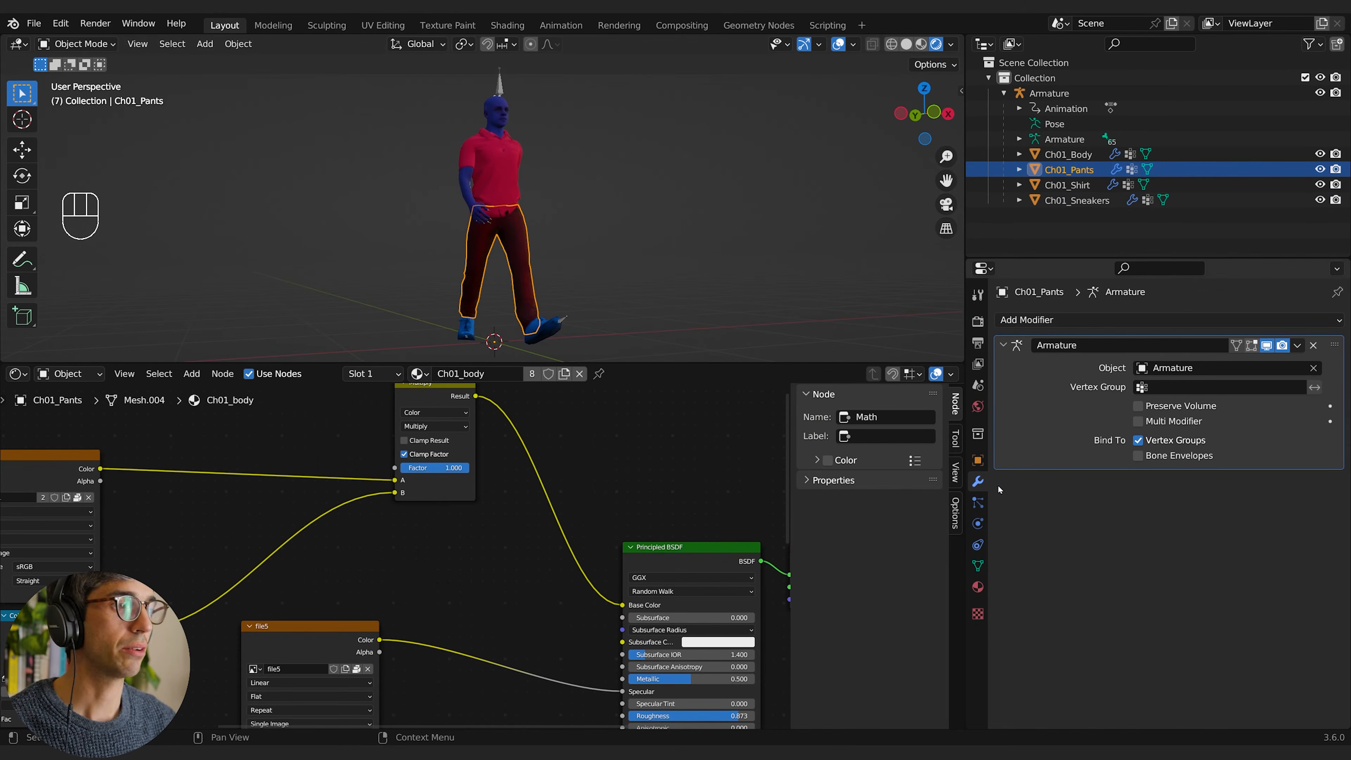
{"action": "left_click", "coordinate": [978, 586]}
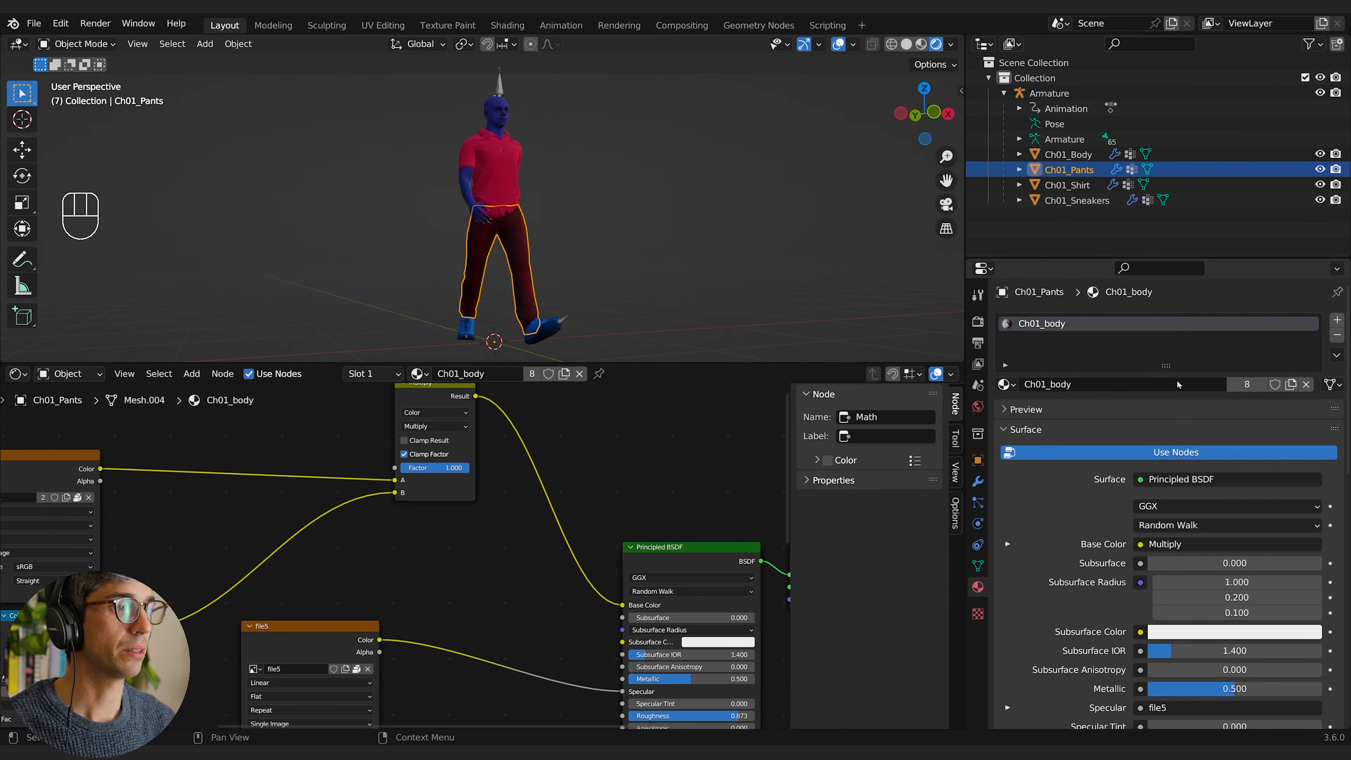
{"action": "left_click", "coordinate": [1247, 385]}
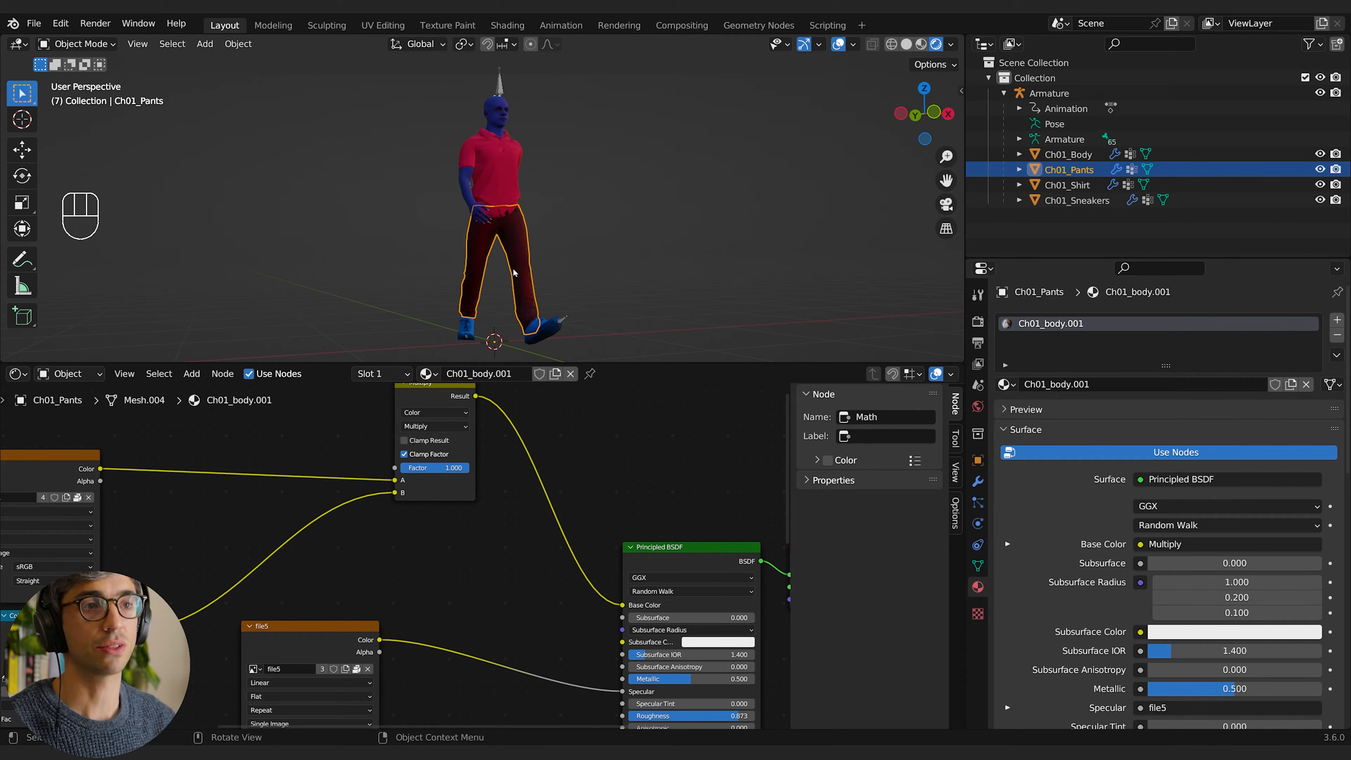
{"action": "left_click", "coordinate": [490, 198]}
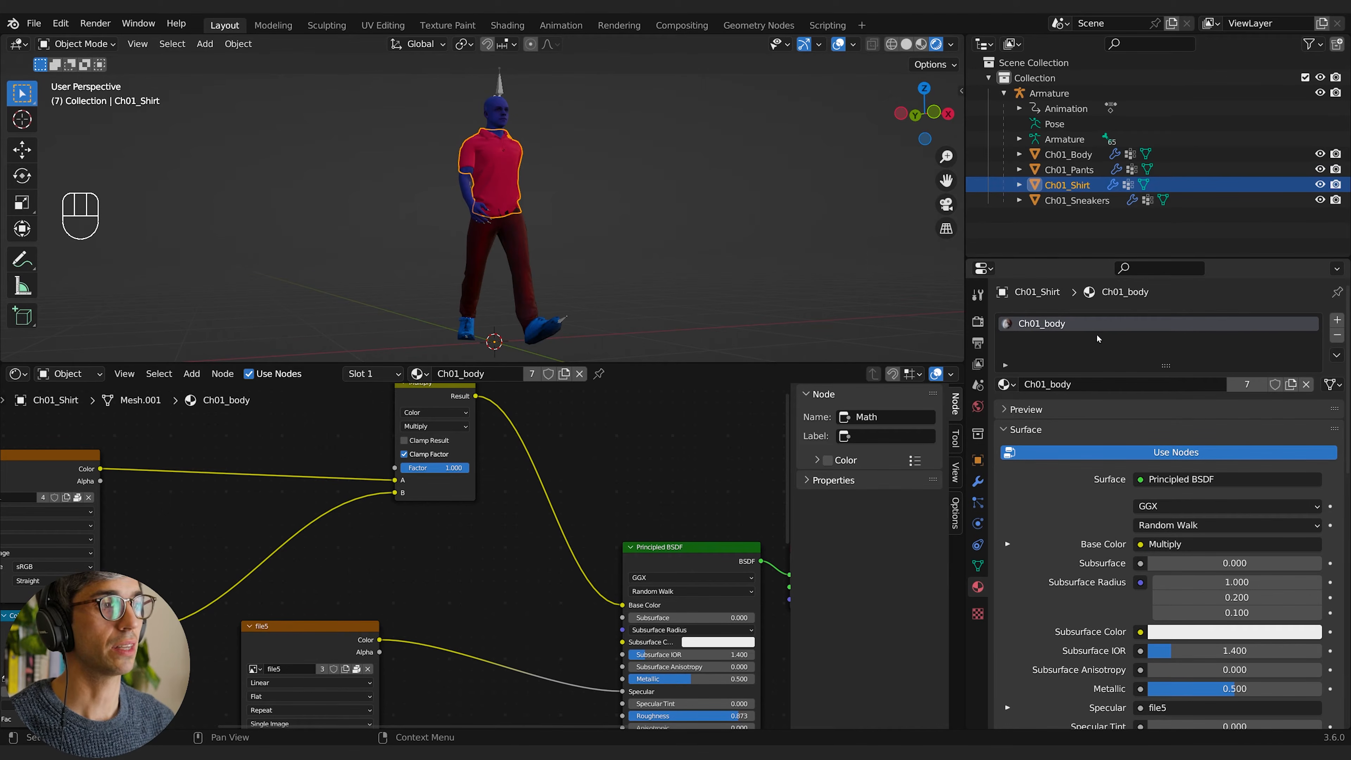
{"action": "left_click", "coordinate": [522, 266]}
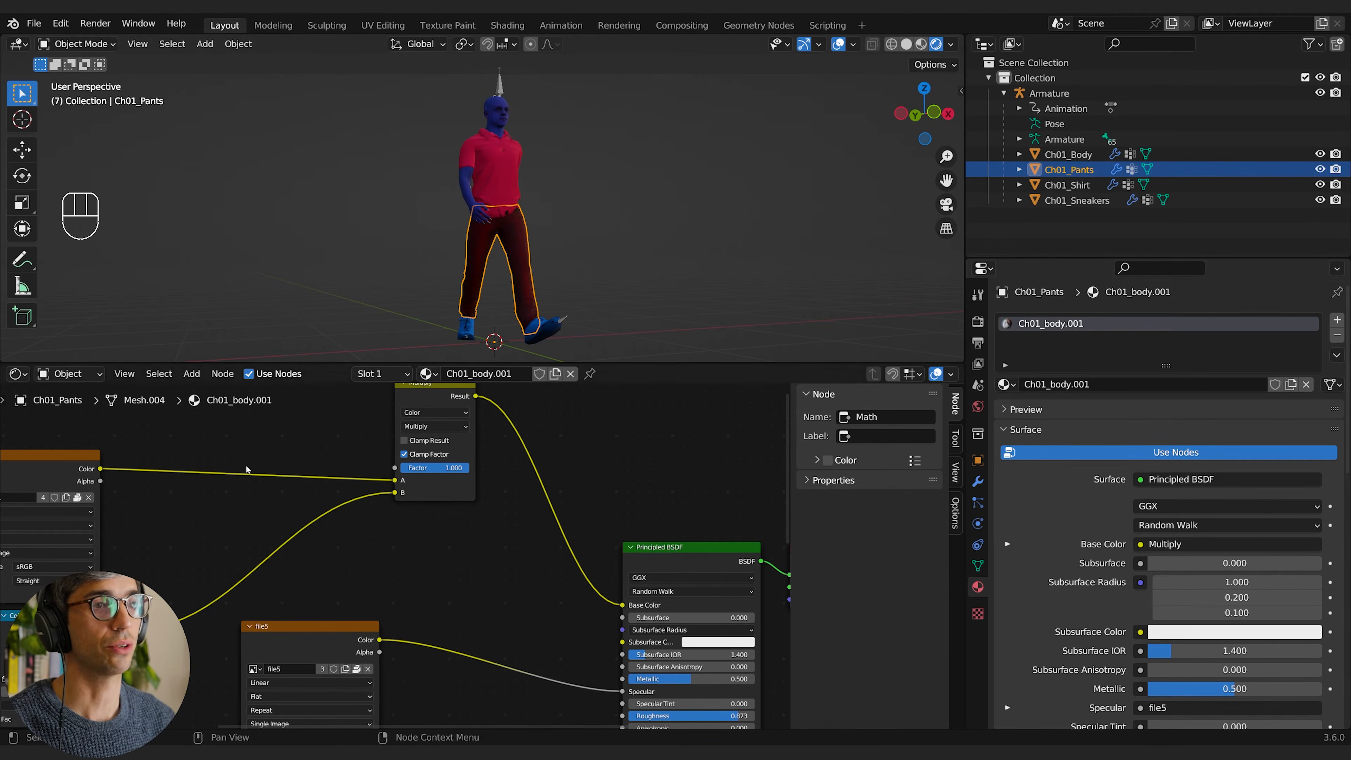
Step: Set the second value of the Add node in the pants material to 0.1
{"action": "left_click", "coordinate": [191, 596]}
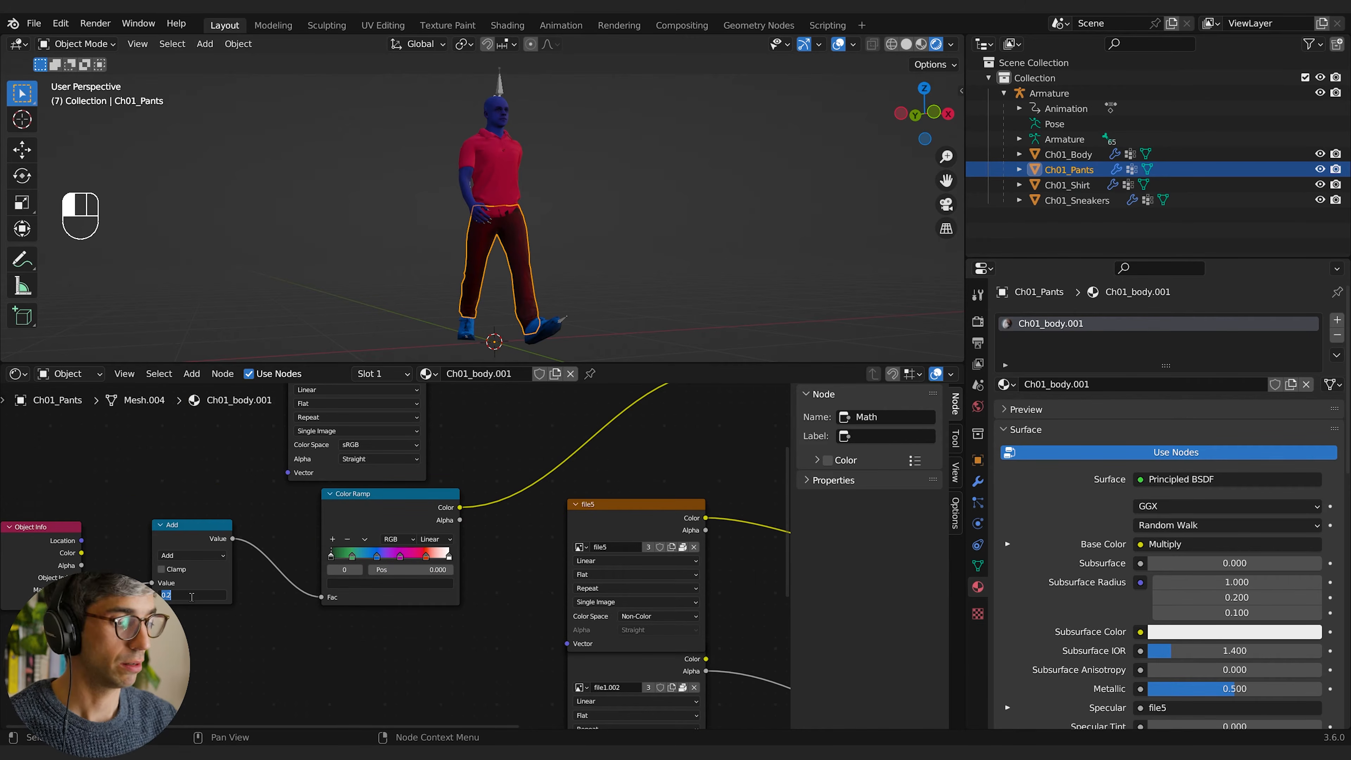
{"action": "type", "text": "0.1"}
{"action": "key", "text": "Return"}
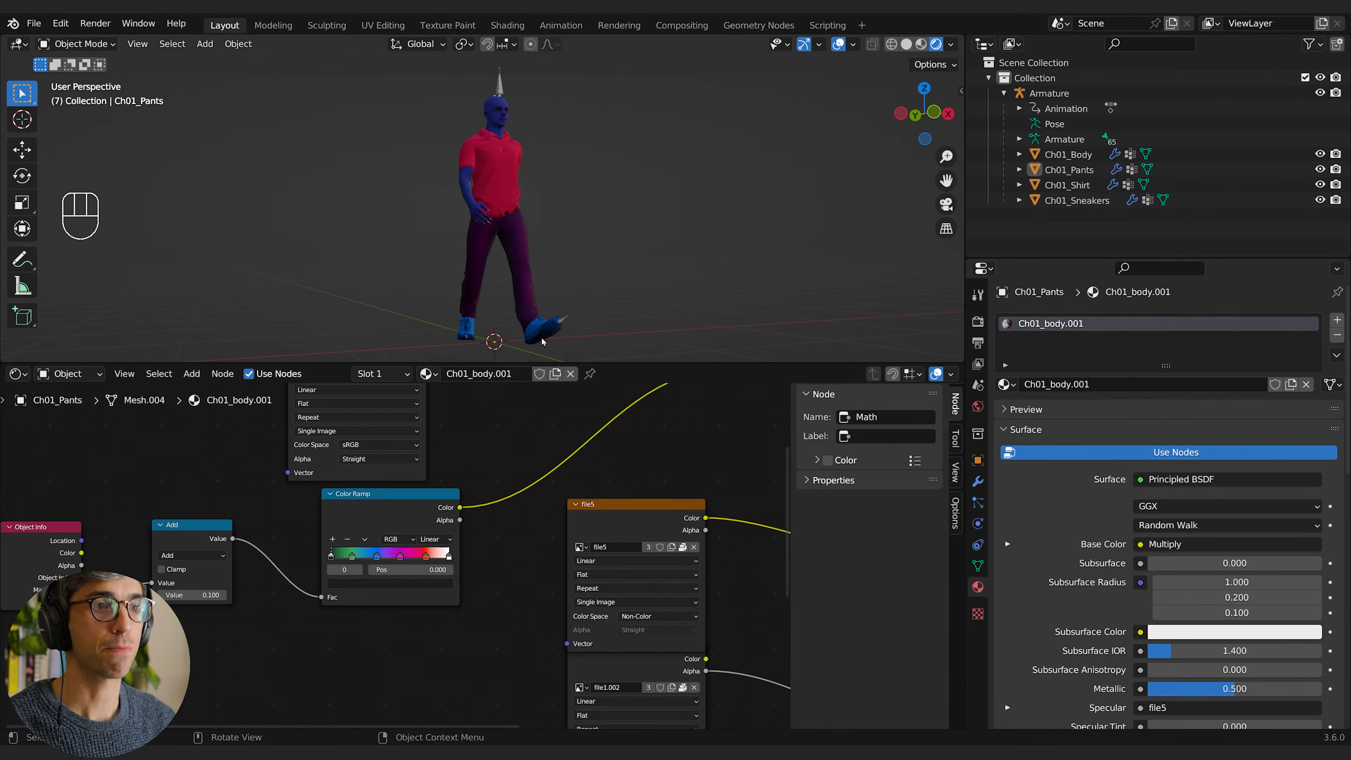
Step: Set the second value of the Add node in the pants material to 0.5 and deselect the pants
{"action": "left_click", "coordinate": [543, 337]}
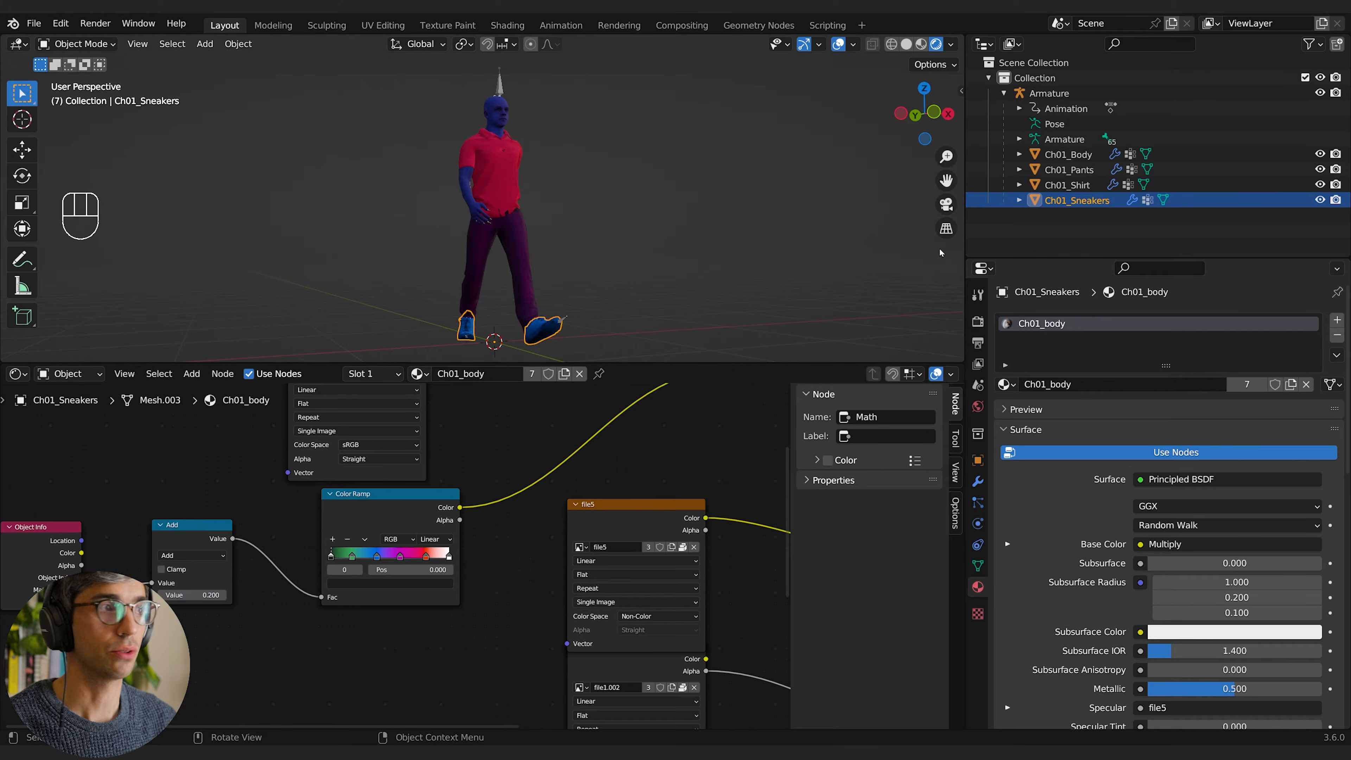
{"action": "left_click", "coordinate": [529, 264]}
{"action": "left_click", "coordinate": [181, 594]}
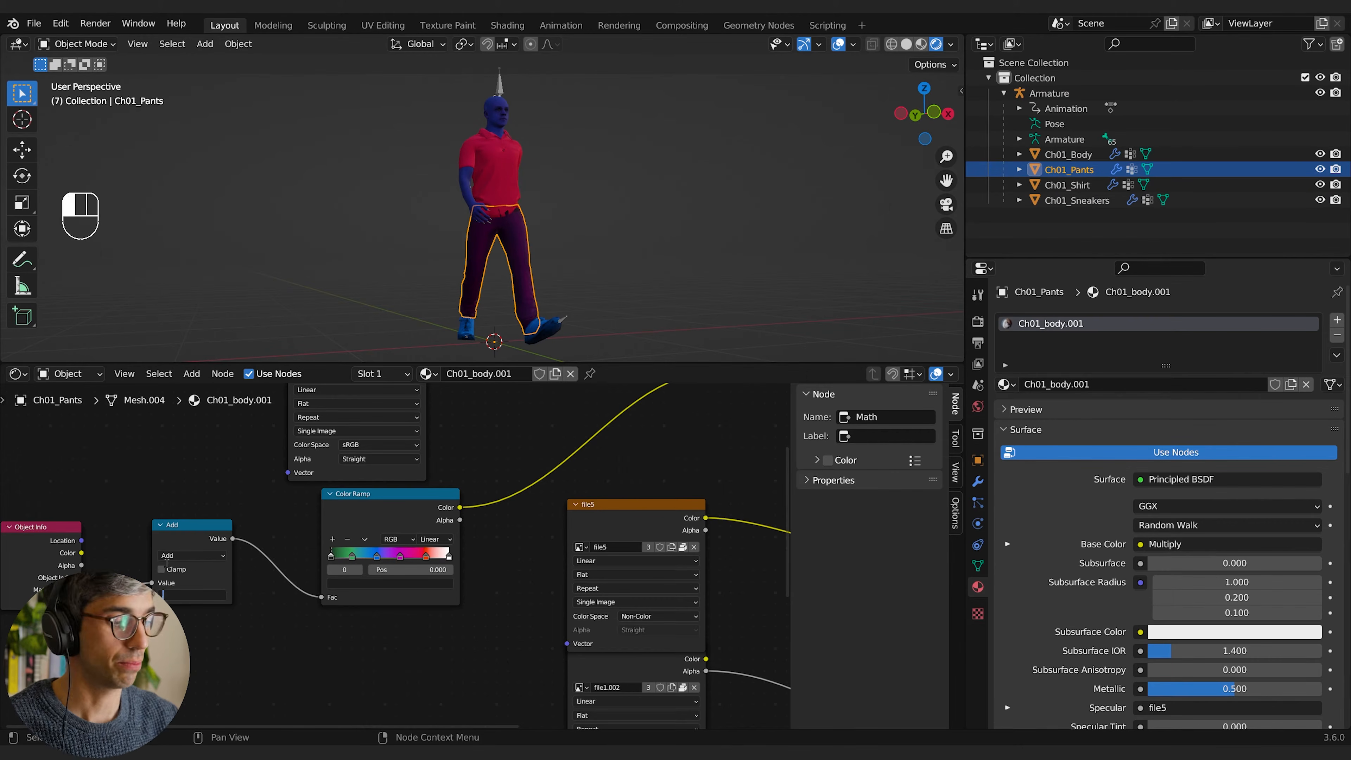
{"action": "type", "text": ".5"}
{"action": "key", "text": "Return"}
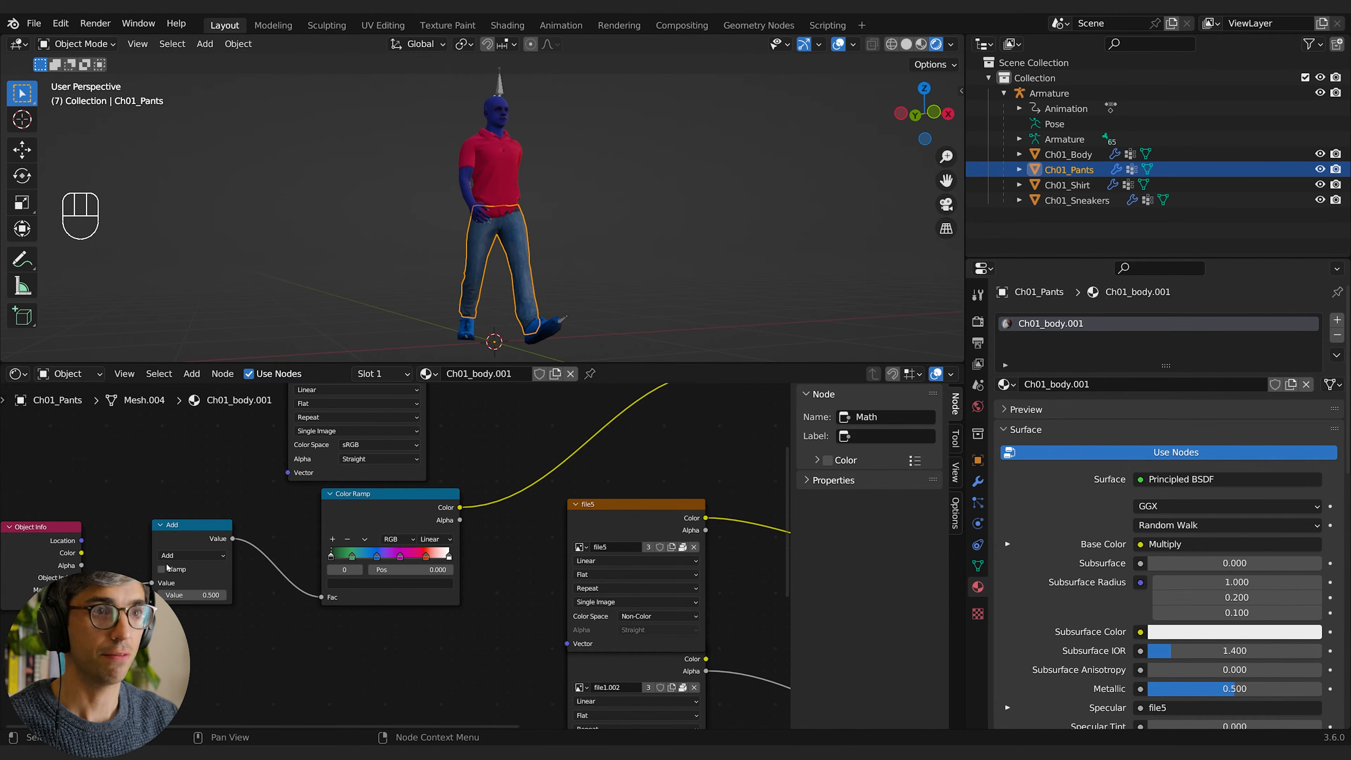
{"action": "left_click", "coordinate": [676, 176]}
Step: Make a single-user copy of the sneakers' material and rename it shoes
{"action": "middle_click_drag", "start_coordinate": [617, 304], "coordinate": [588, 322], "text": "shift"}
{"action": "left_click", "coordinate": [554, 327]}
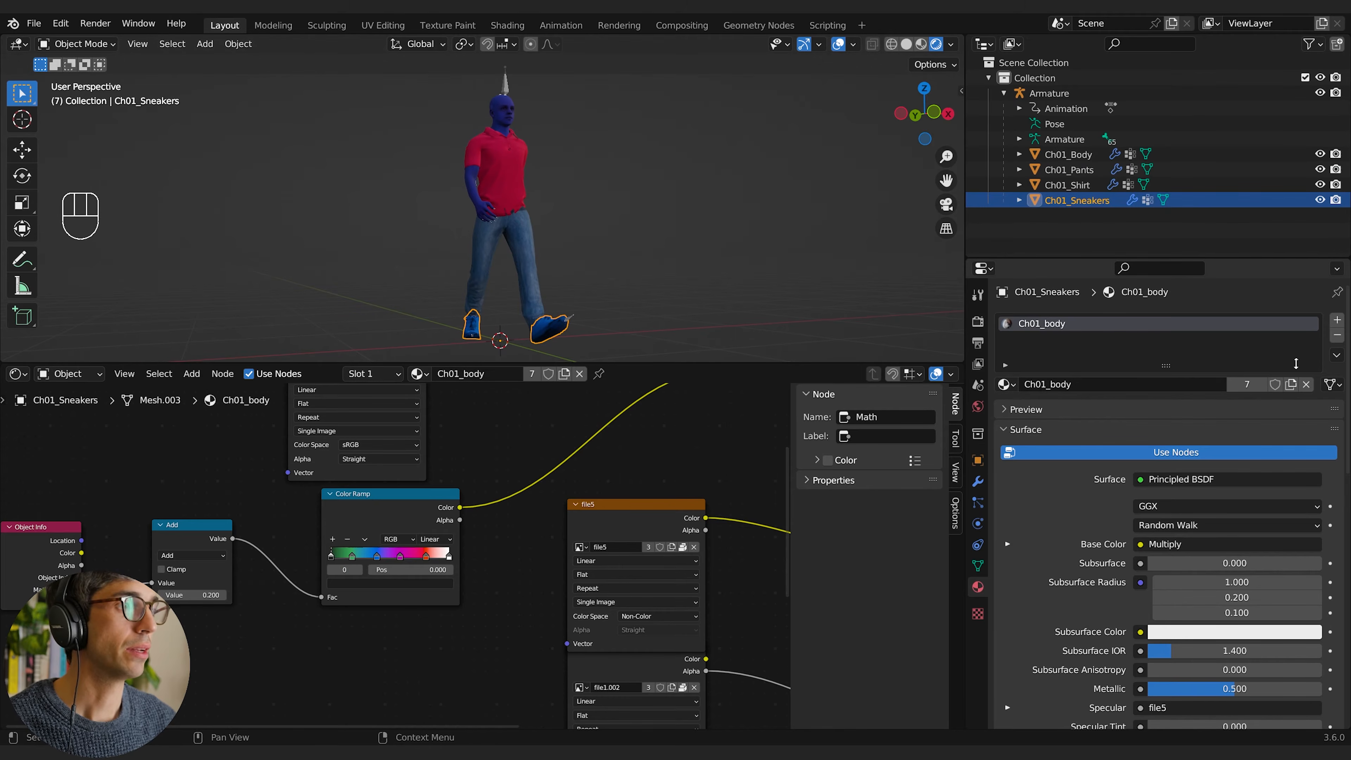
{"action": "left_click", "coordinate": [1247, 384]}
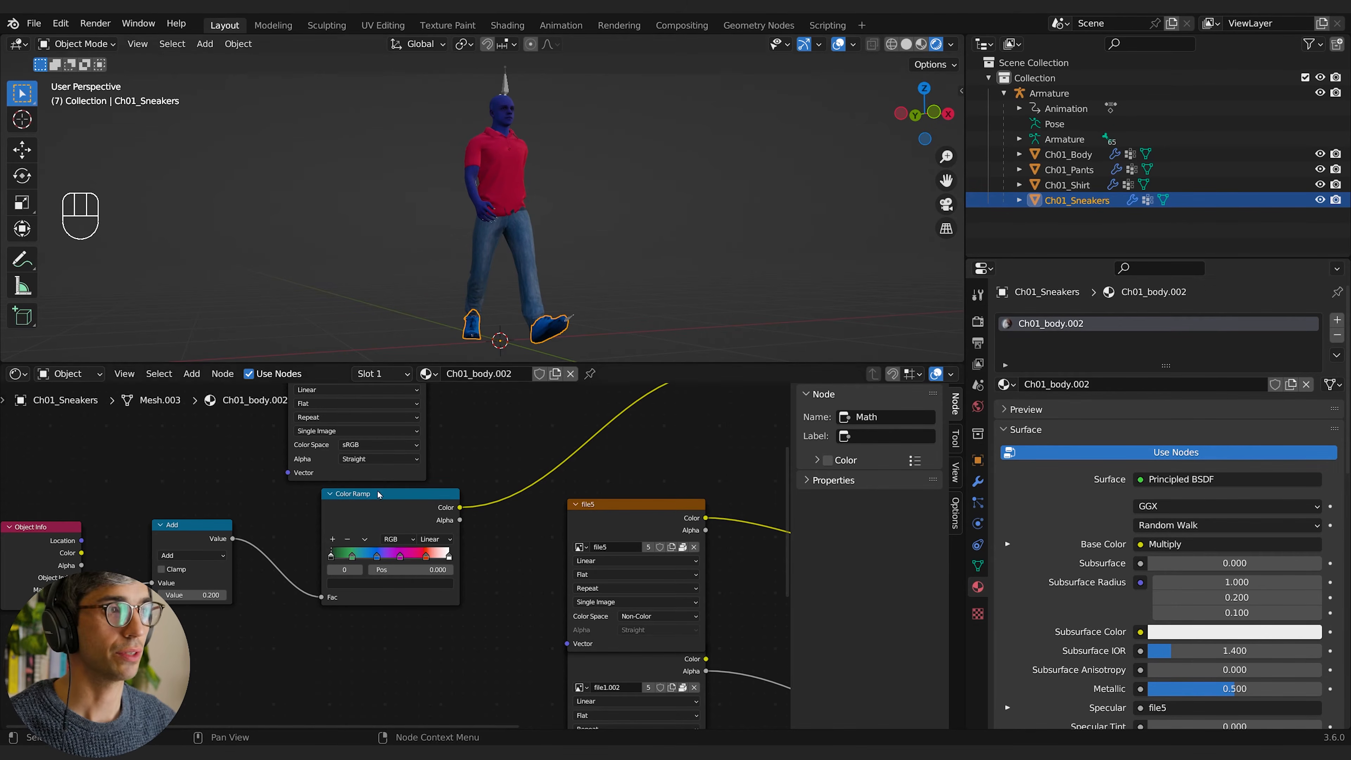
{"action": "left_click", "coordinate": [1109, 382]}
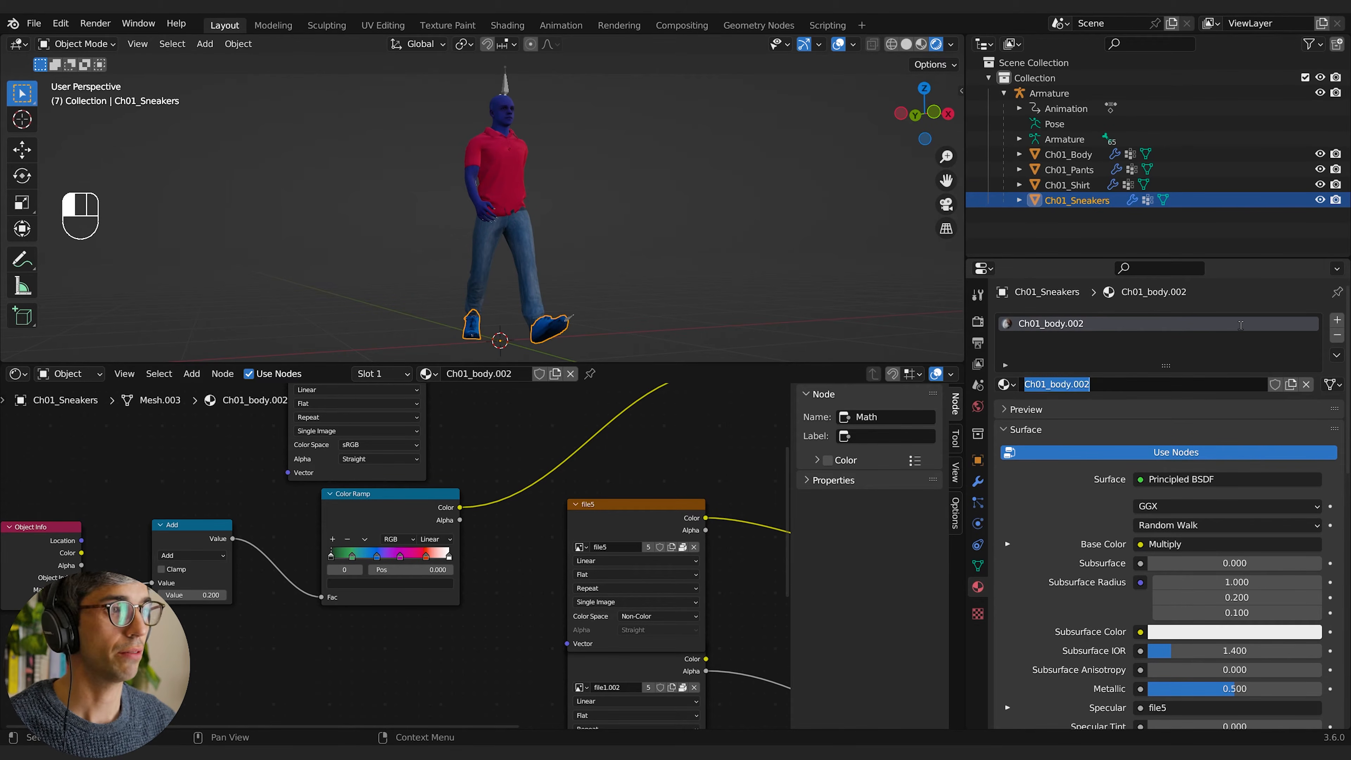
{"action": "type", "text": "shoes"}
{"action": "key", "text": "Return"}
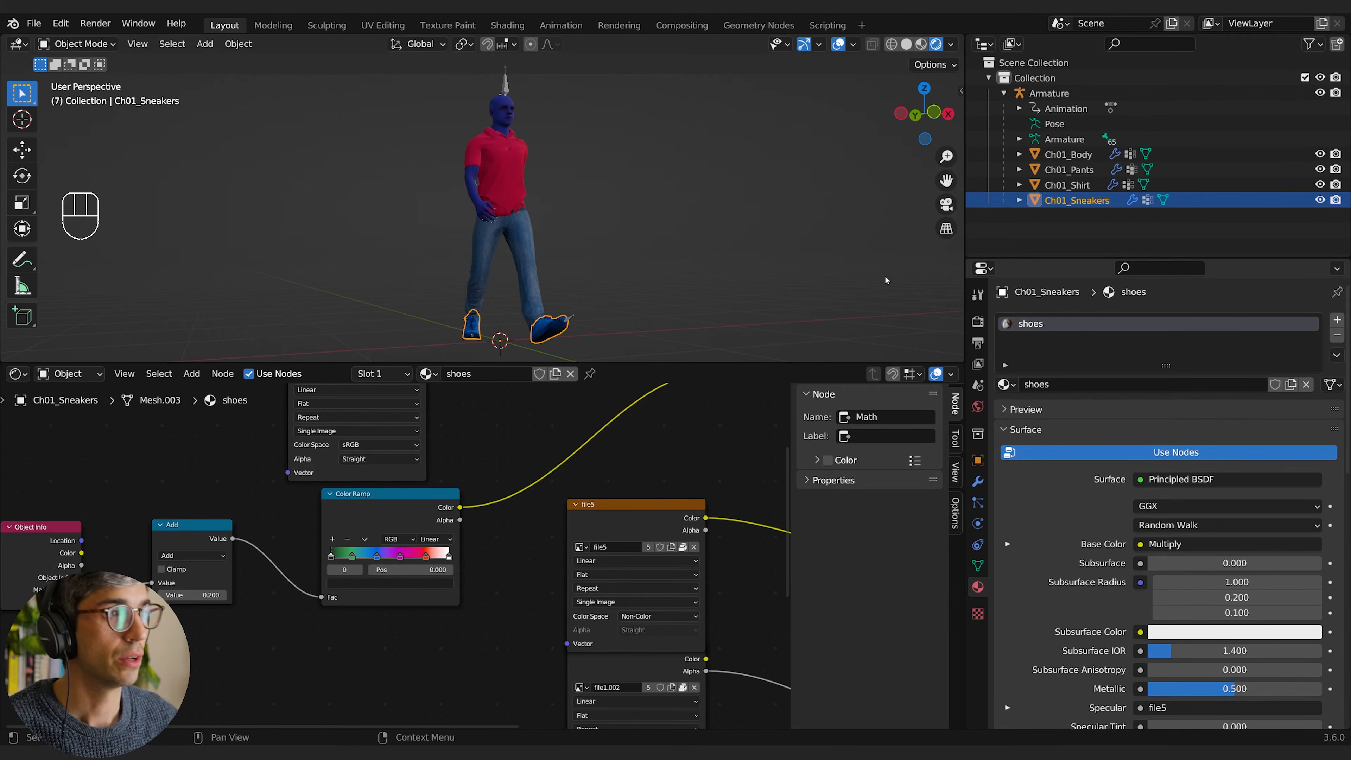
Step: Rename the material on the pants to pants
{"action": "left_click", "coordinate": [527, 248]}
{"action": "left_click", "coordinate": [1110, 382]}
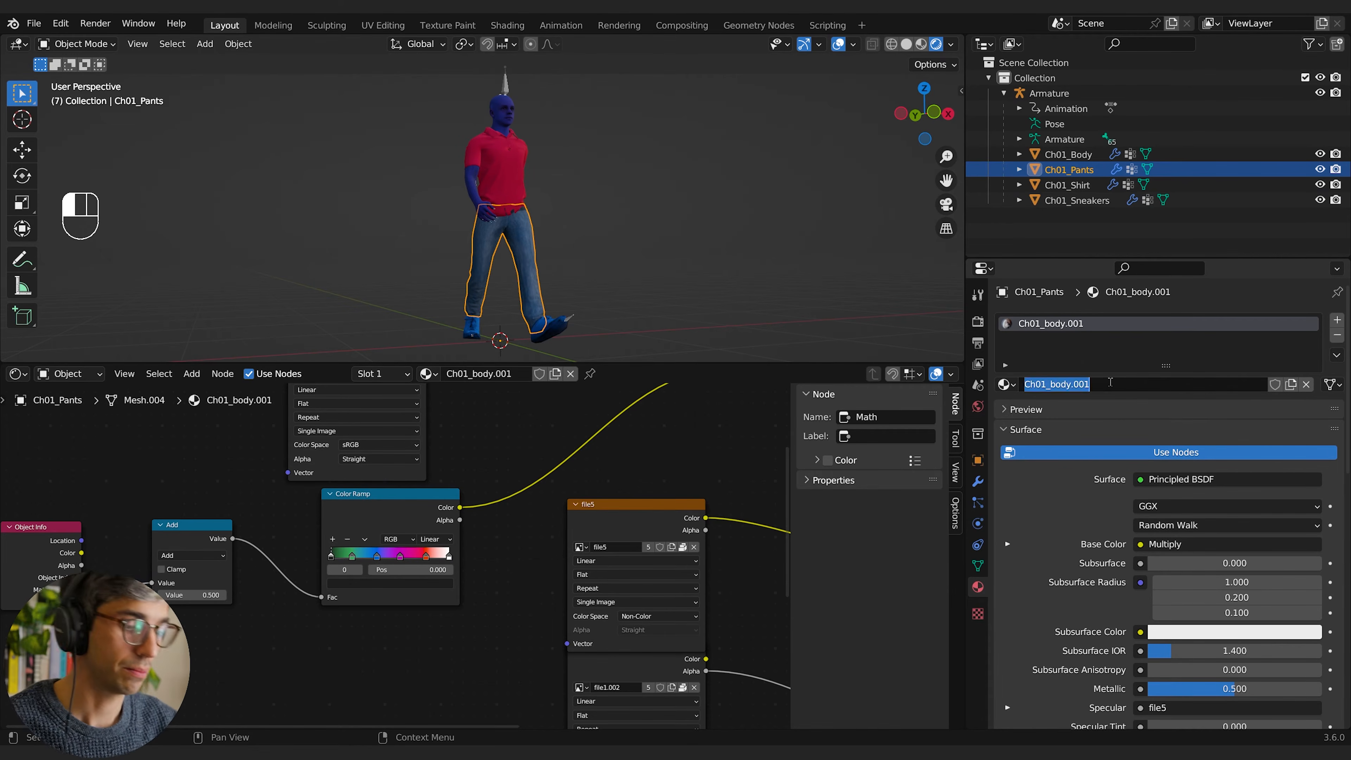
{"action": "type", "text": "paths"}
{"action": "key", "text": "Return"}
{"action": "left_click", "coordinate": [1082, 388]}
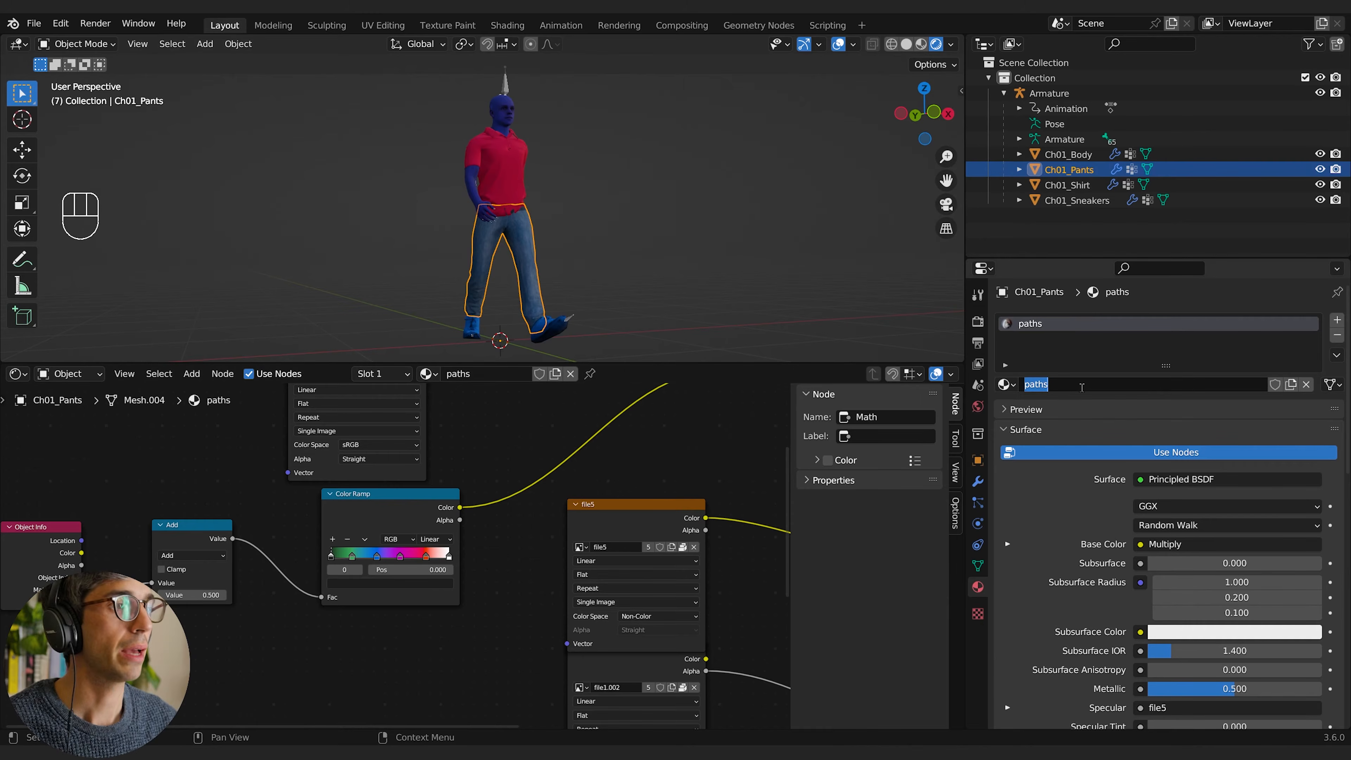
{"action": "type", "text": "pants"}
{"action": "key", "text": "Return"}
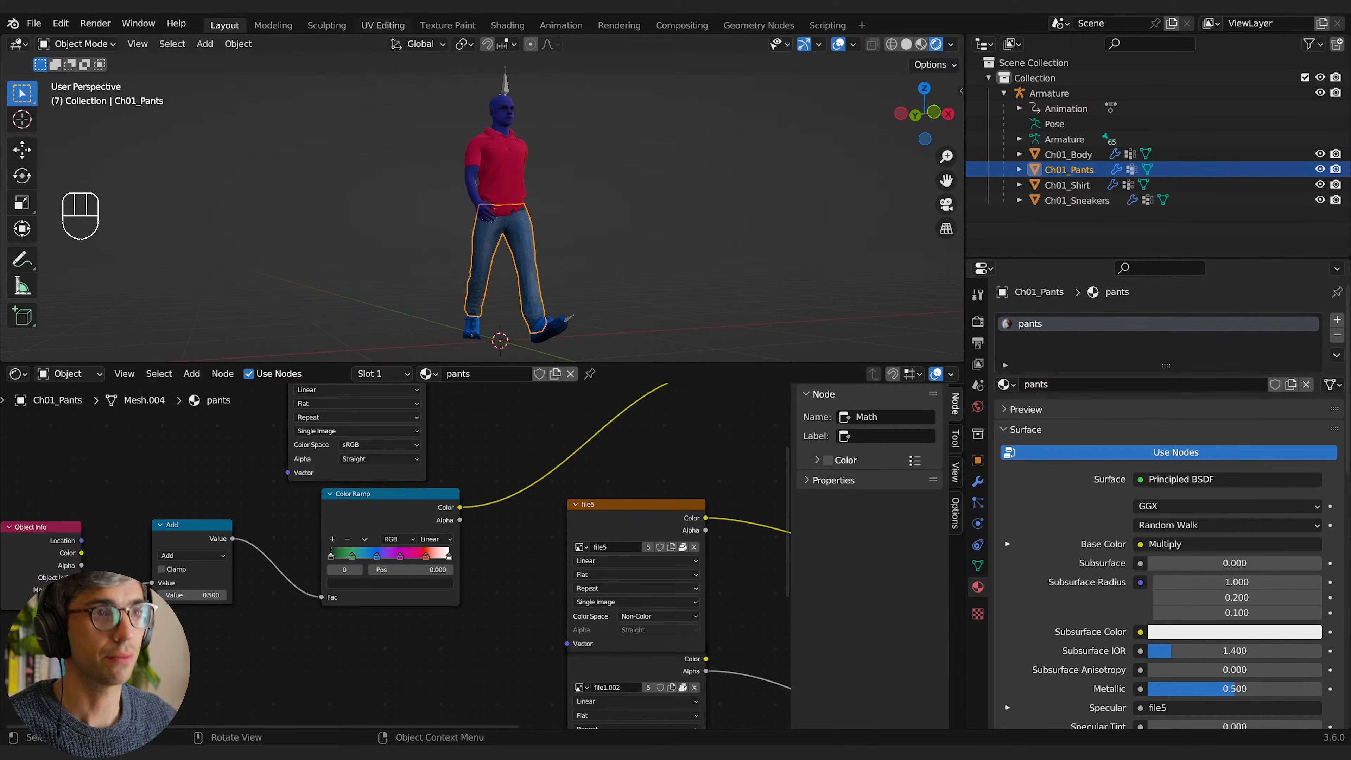
Step: Make a single-user copy of the shirt's material and rename it shirt
{"action": "left_click", "coordinate": [525, 153]}
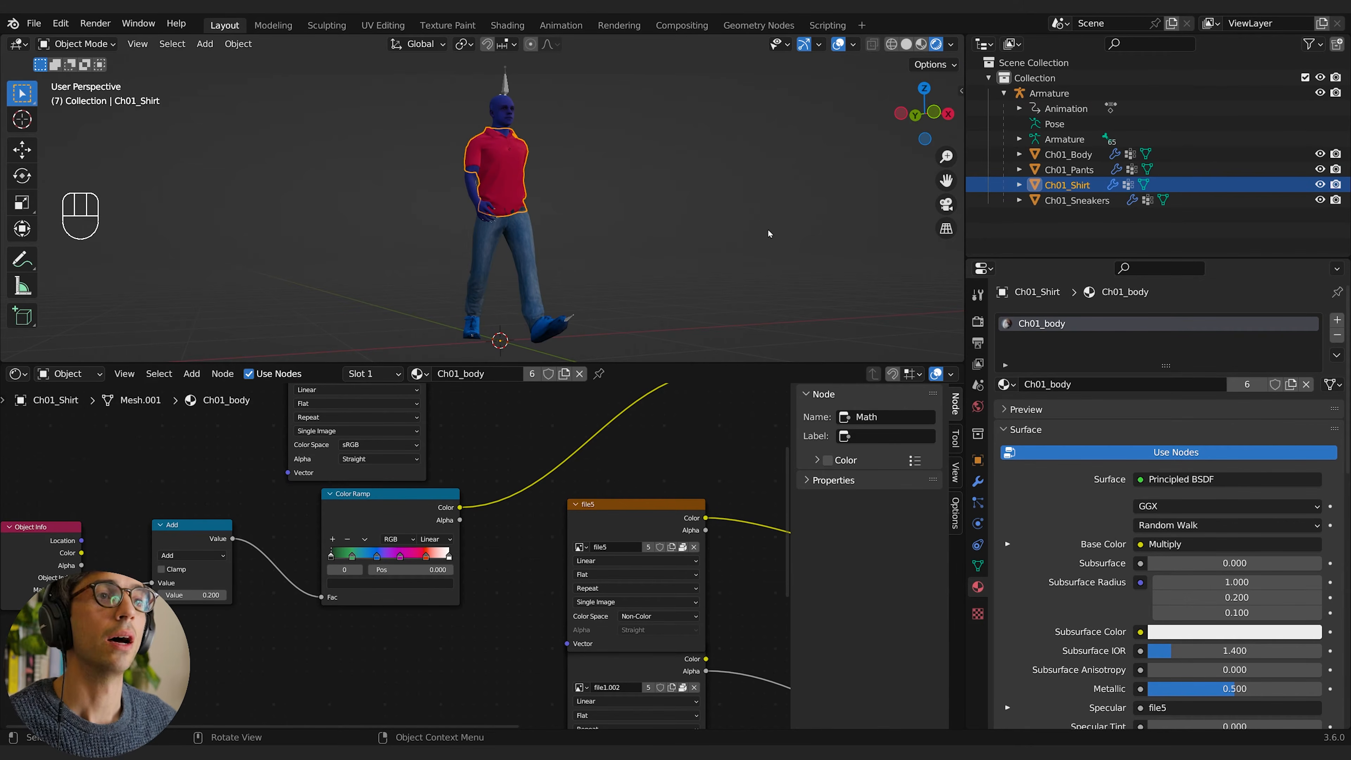
{"action": "left_click", "coordinate": [1246, 383]}
{"action": "double_click", "coordinate": [1143, 385]}
{"action": "type", "text": "shirt"}
{"action": "key", "text": "Return"}
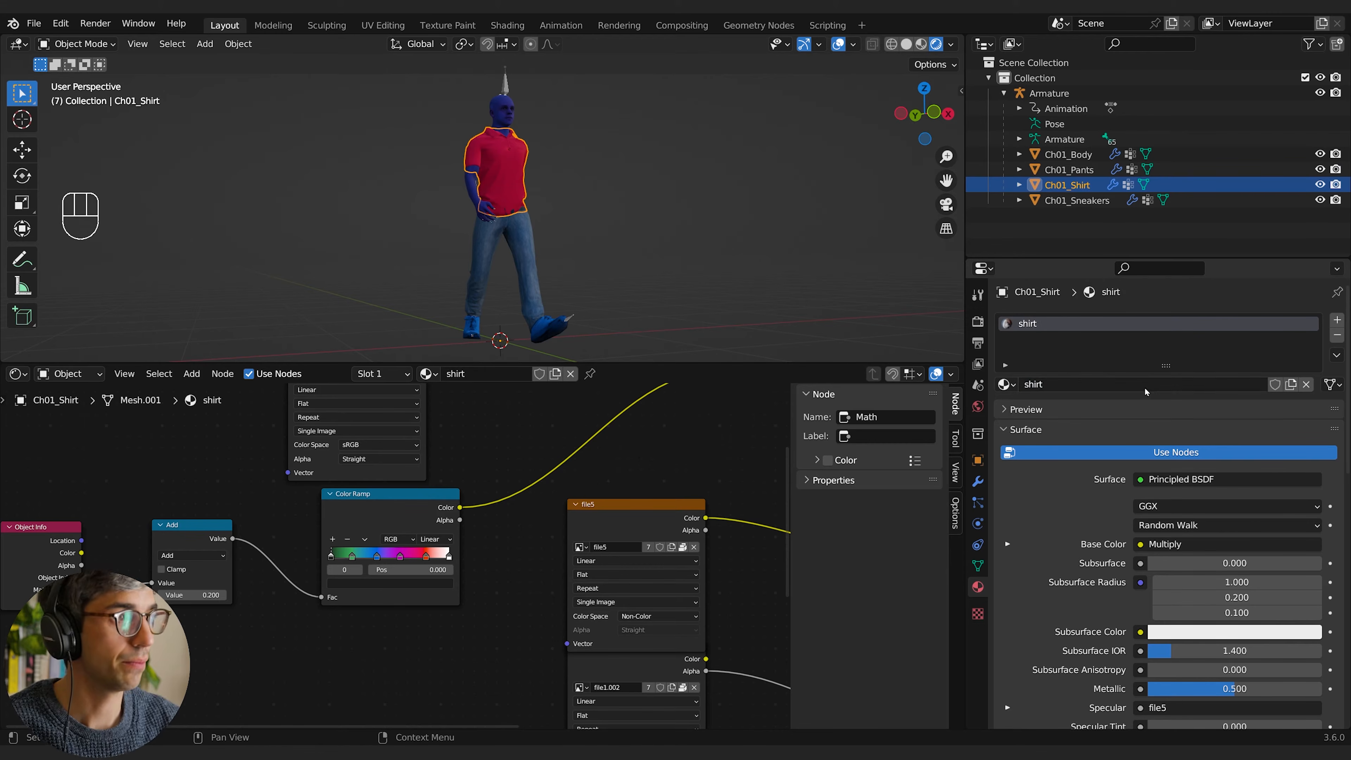
Step: Rename the material on the Ch01_Body mesh to body
{"action": "left_click", "coordinate": [453, 77]}
{"action": "left_click", "coordinate": [502, 109]}
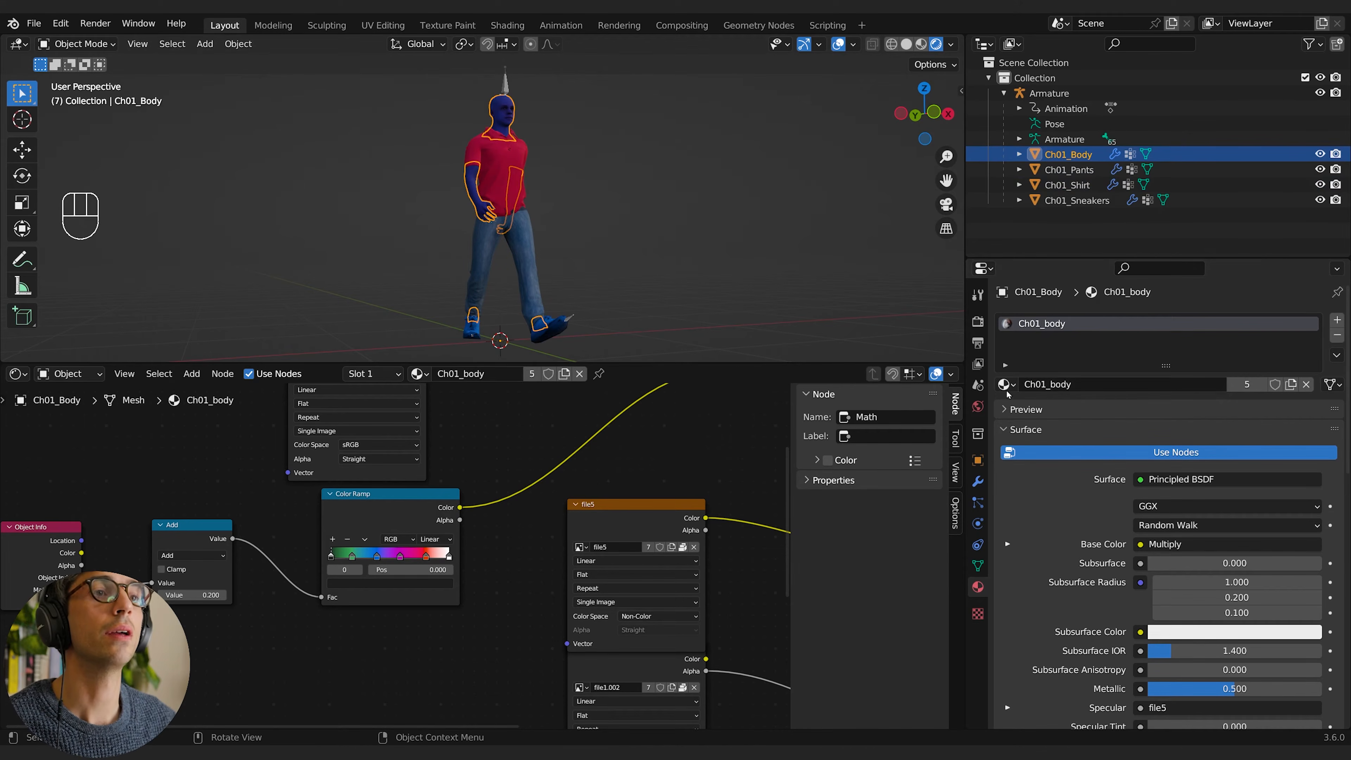
{"action": "double_click", "coordinate": [1129, 384]}
{"action": "type", "text": "body"}
{"action": "key", "text": "Return"}
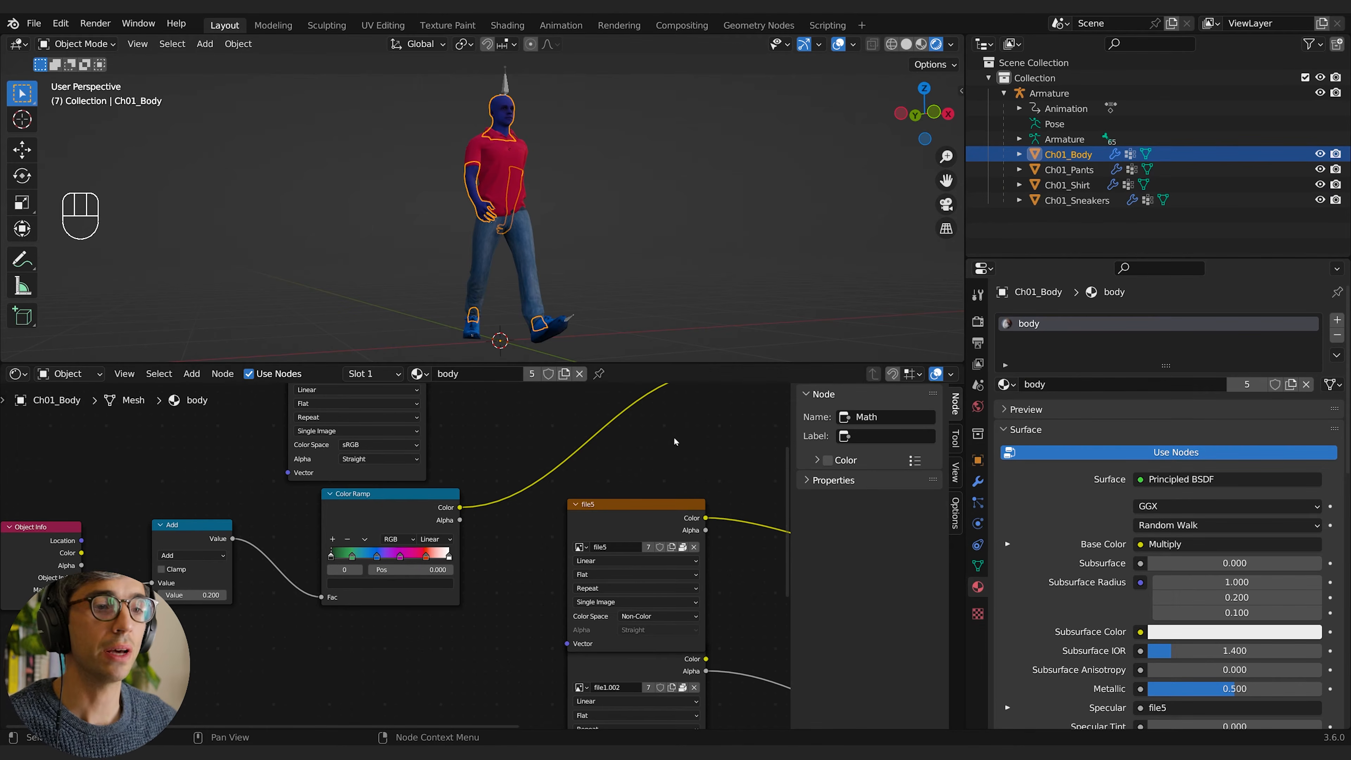
Step: Delete the Add node and the multicoloured Color Ramp from the body material
{"action": "middle_click_drag", "start_coordinate": [737, 417], "coordinate": [576, 546]}
{"action": "middle_click_drag", "start_coordinate": [313, 702], "coordinate": [477, 638]}
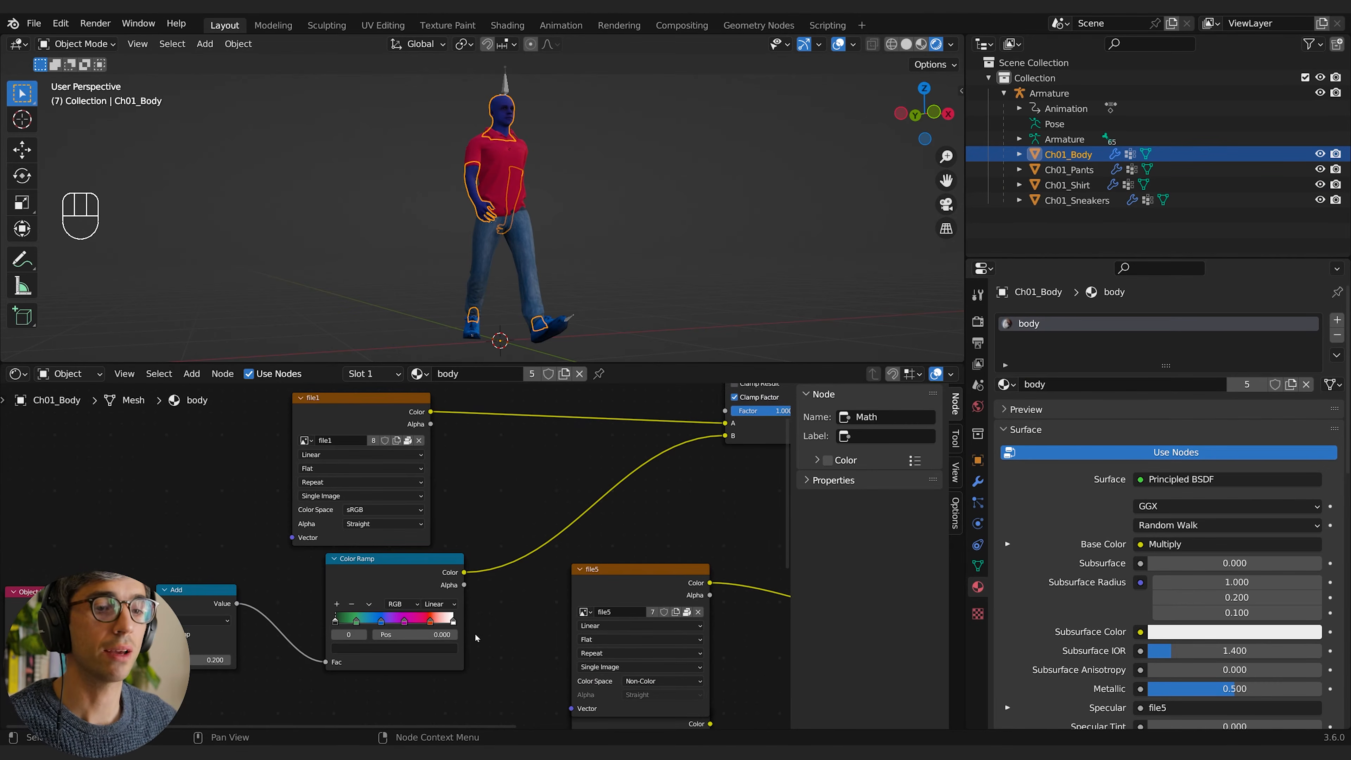
{"action": "left_click", "coordinate": [395, 572]}
{"action": "middle_click_drag", "start_coordinate": [395, 572], "coordinate": [473, 554]}
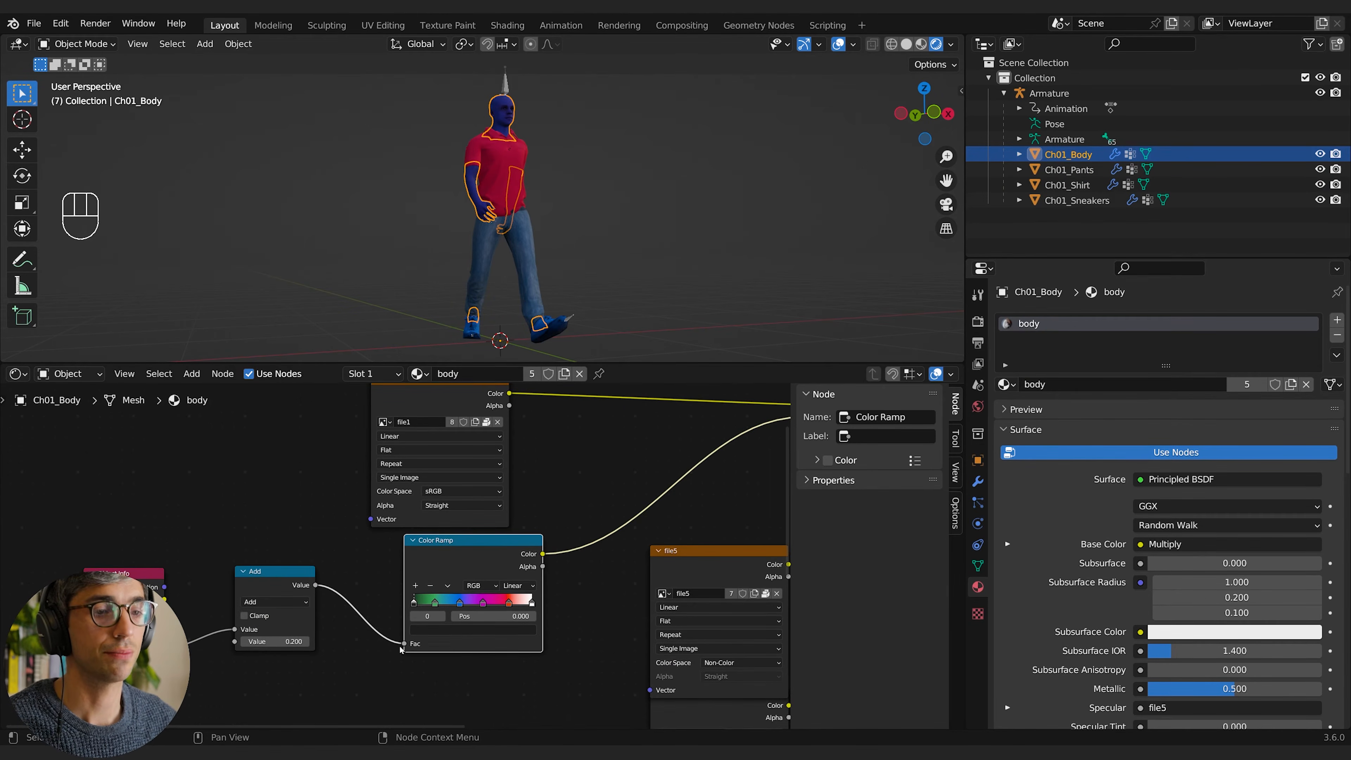
{"action": "left_click", "coordinate": [242, 574]}
{"action": "key", "text": "x"}
{"action": "left_click", "coordinate": [505, 567]}
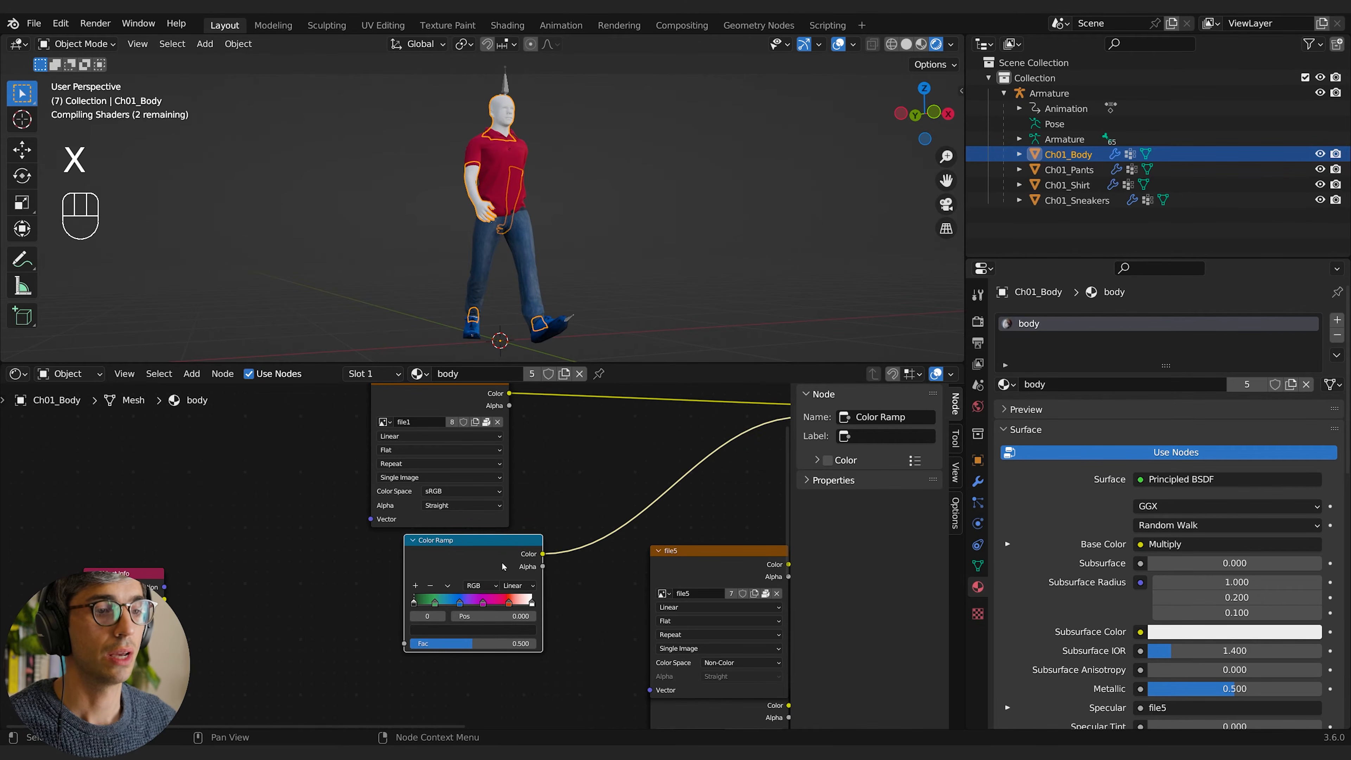
{"action": "key", "text": "x"}
Step: Add a new Color Ramp to the body material between Object Info's Random output and the Multiply node's B input
{"action": "key", "text": "shift+a"}
{"action": "type", "text": "col"}
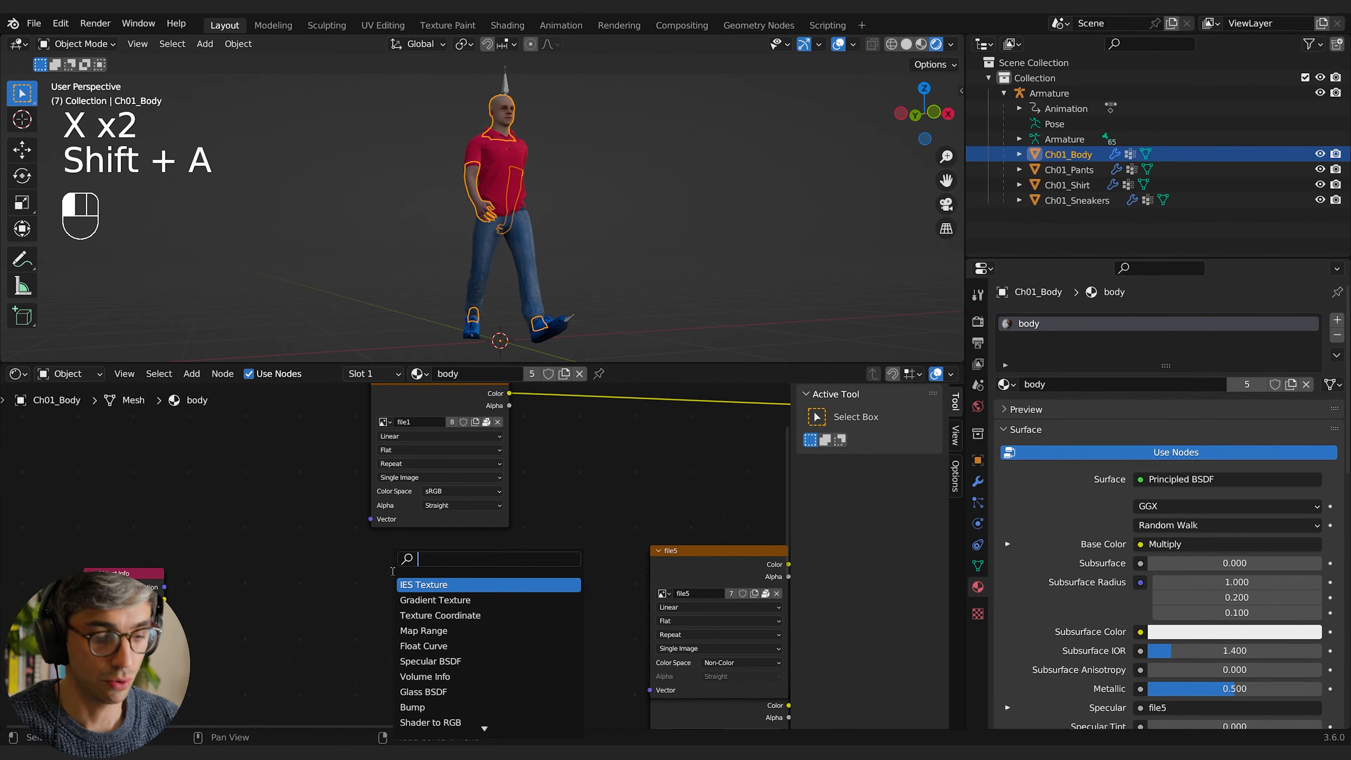
{"action": "key", "text": "Down"}
{"action": "key", "text": "Return"}
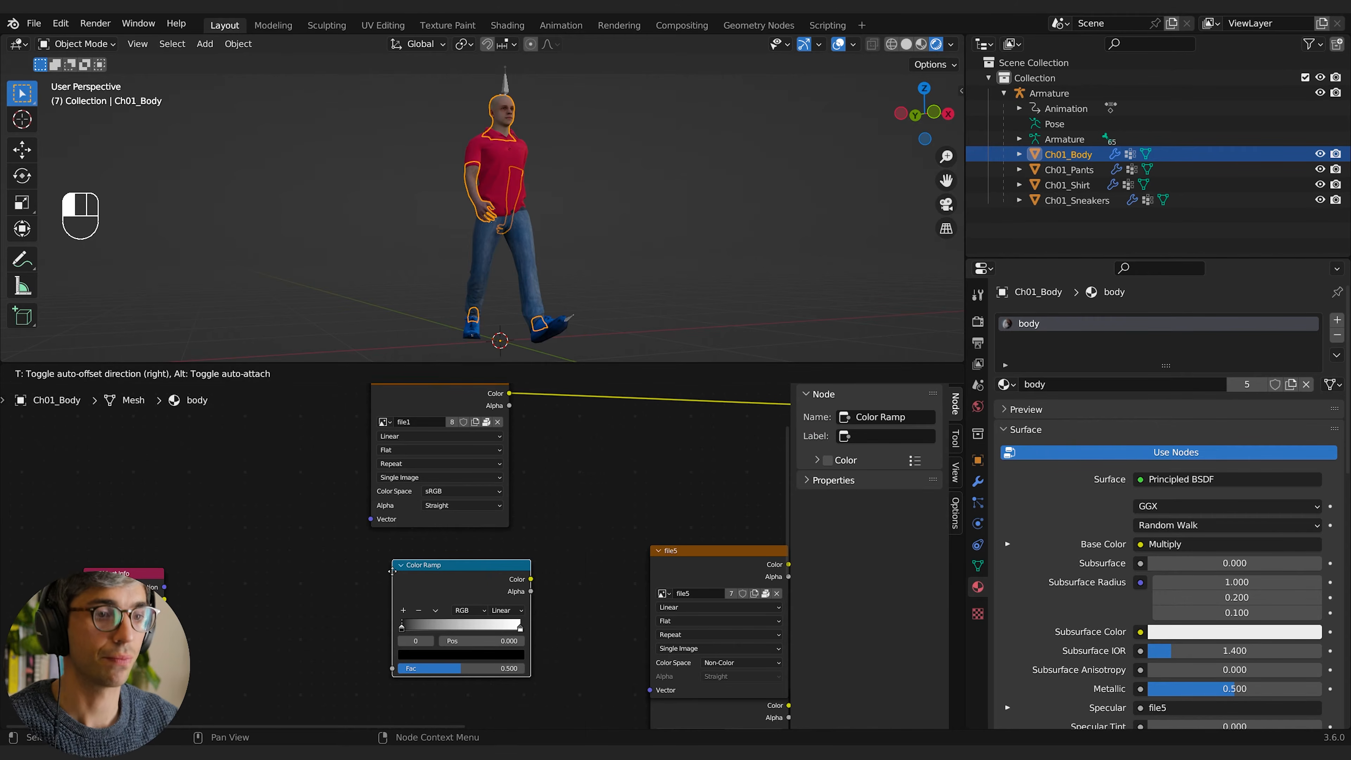
{"action": "left_click", "coordinate": [392, 571]}
{"action": "left_click_drag", "start_coordinate": [165, 649], "coordinate": [392, 669]}
{"action": "left_click_drag", "start_coordinate": [452, 568], "coordinate": [349, 572]}
{"action": "middle_click_drag", "start_coordinate": [479, 600], "coordinate": [333, 693]}
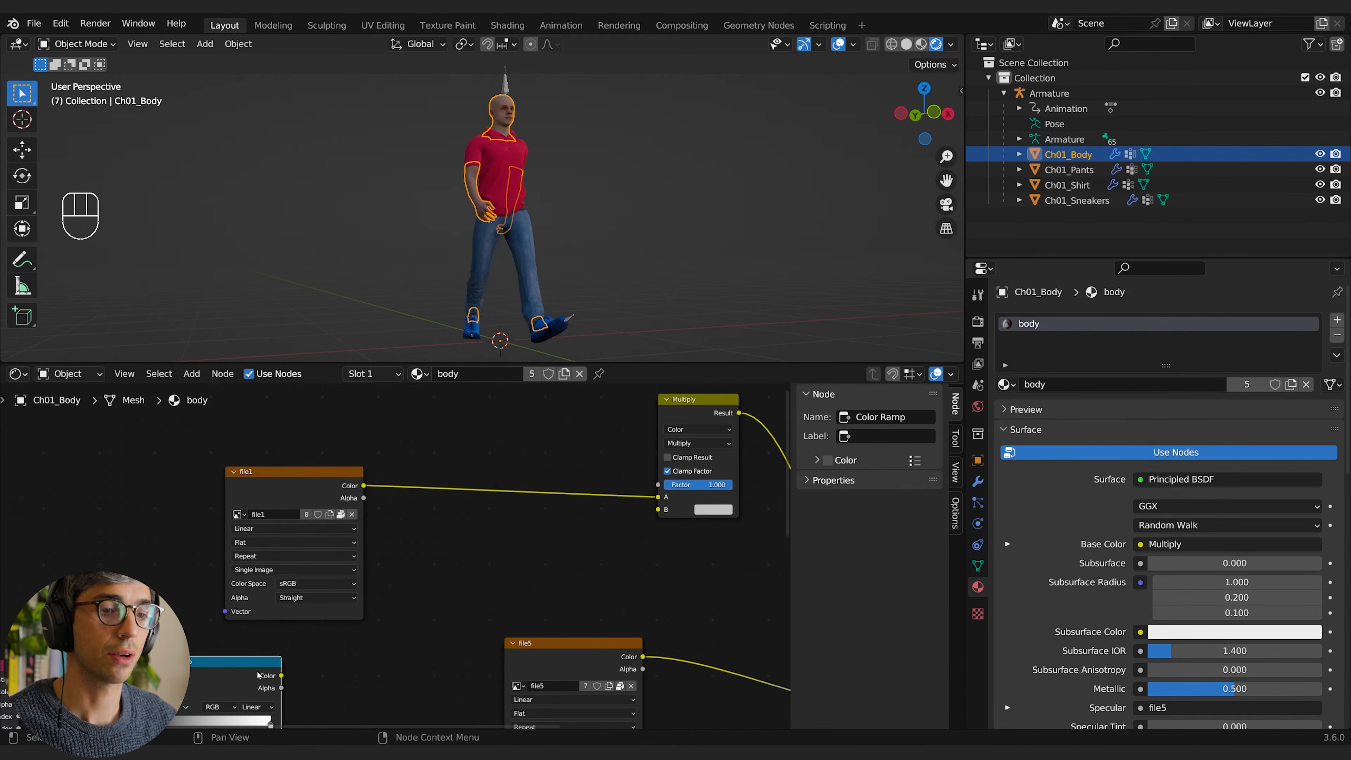
{"action": "left_click_drag", "start_coordinate": [281, 676], "coordinate": [659, 509]}
{"action": "middle_click_drag", "start_coordinate": [471, 637], "coordinate": [686, 508]}
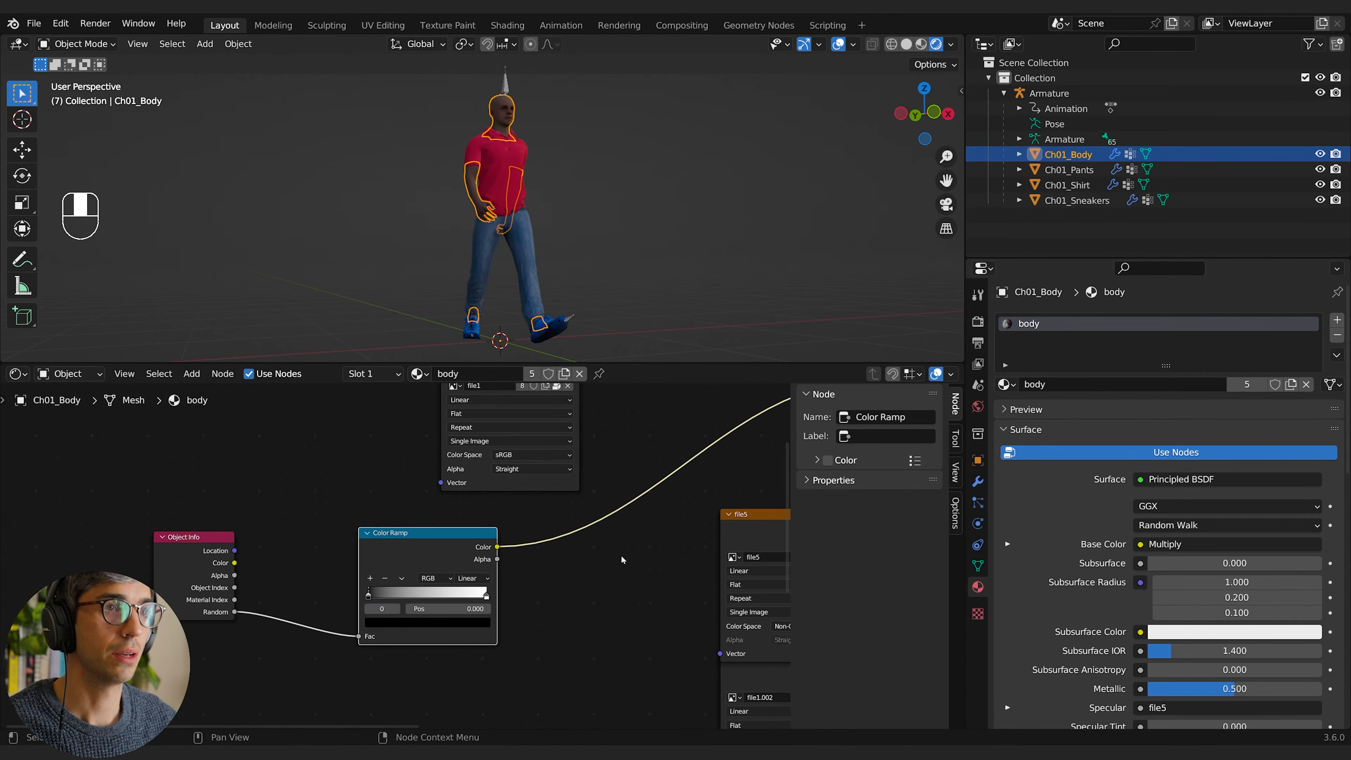
Step: Set the first stop of the body material's Color Ramp to a dark brown skin tone
{"action": "left_click", "coordinate": [369, 597]}
{"action": "left_click", "coordinate": [391, 624]}
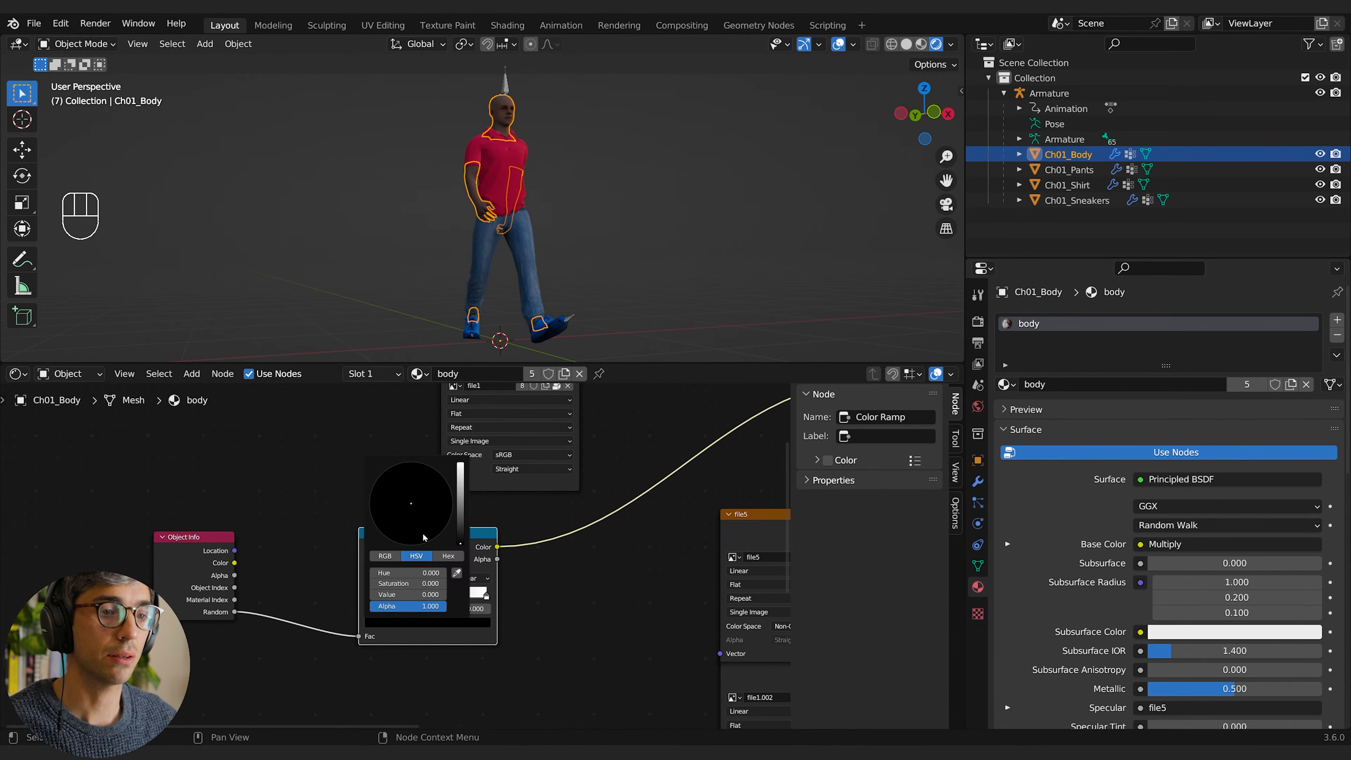
{"action": "mouse_move", "coordinate": [461, 535]}
{"action": "left_mouse_down"}
{"action": "mouse_move", "coordinate": [397, 537]}
{"action": "mouse_move", "coordinate": [461, 527]}
{"action": "left_mouse_up"}
{"action": "left_click", "coordinate": [593, 608]}
{"action": "middle_click_drag", "start_coordinate": [609, 597], "coordinate": [557, 613]}
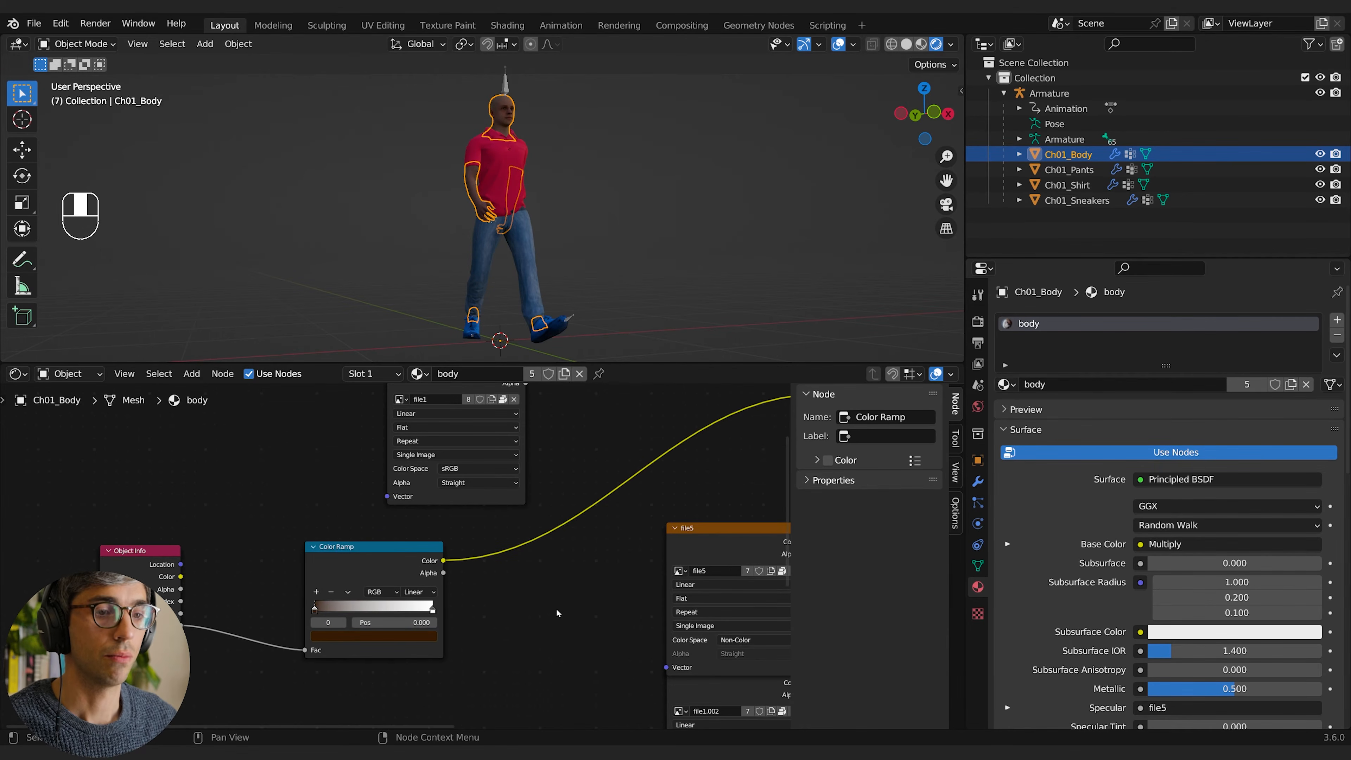
Step: Set the last stop of the body material's Color Ramp to a light peach skin tone
{"action": "middle_click_drag", "start_coordinate": [541, 564], "coordinate": [486, 596]}
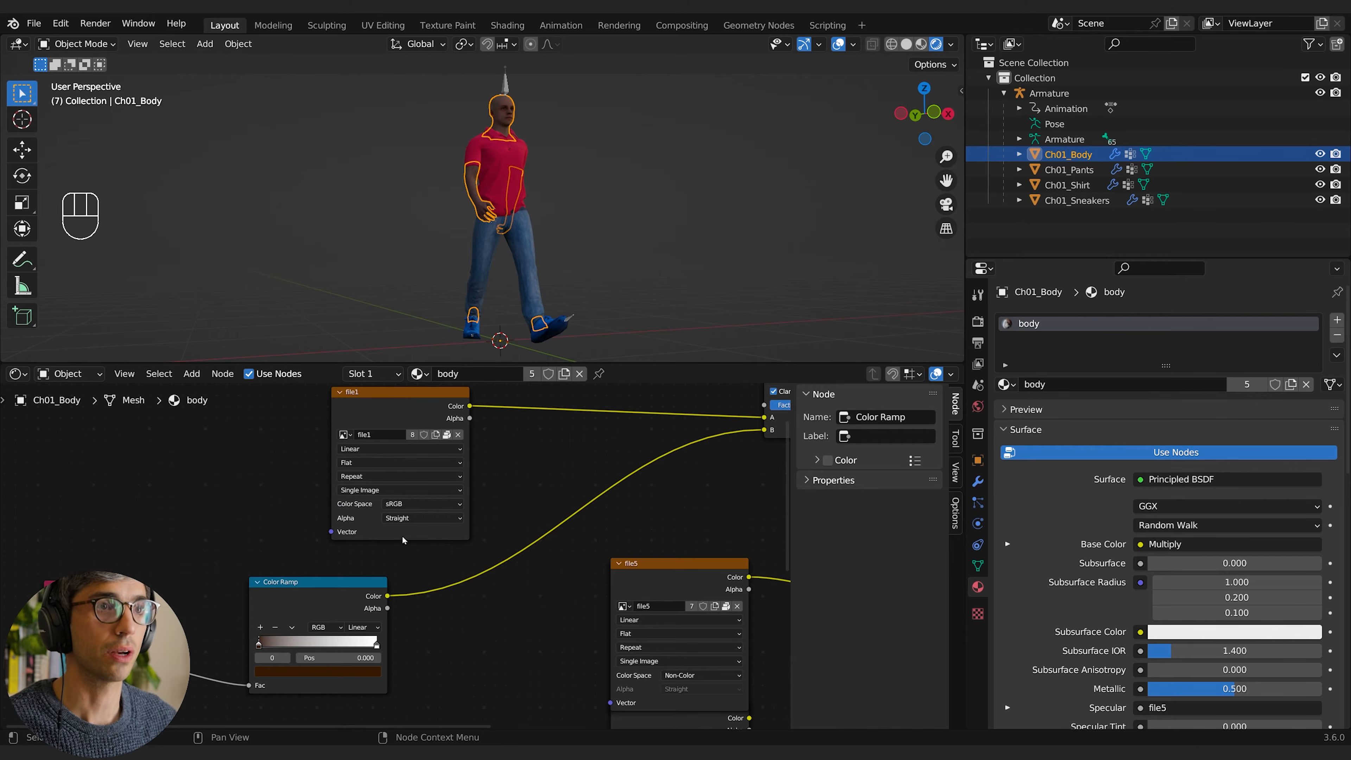
{"action": "left_click", "coordinate": [375, 646]}
{"action": "left_click", "coordinate": [319, 672]}
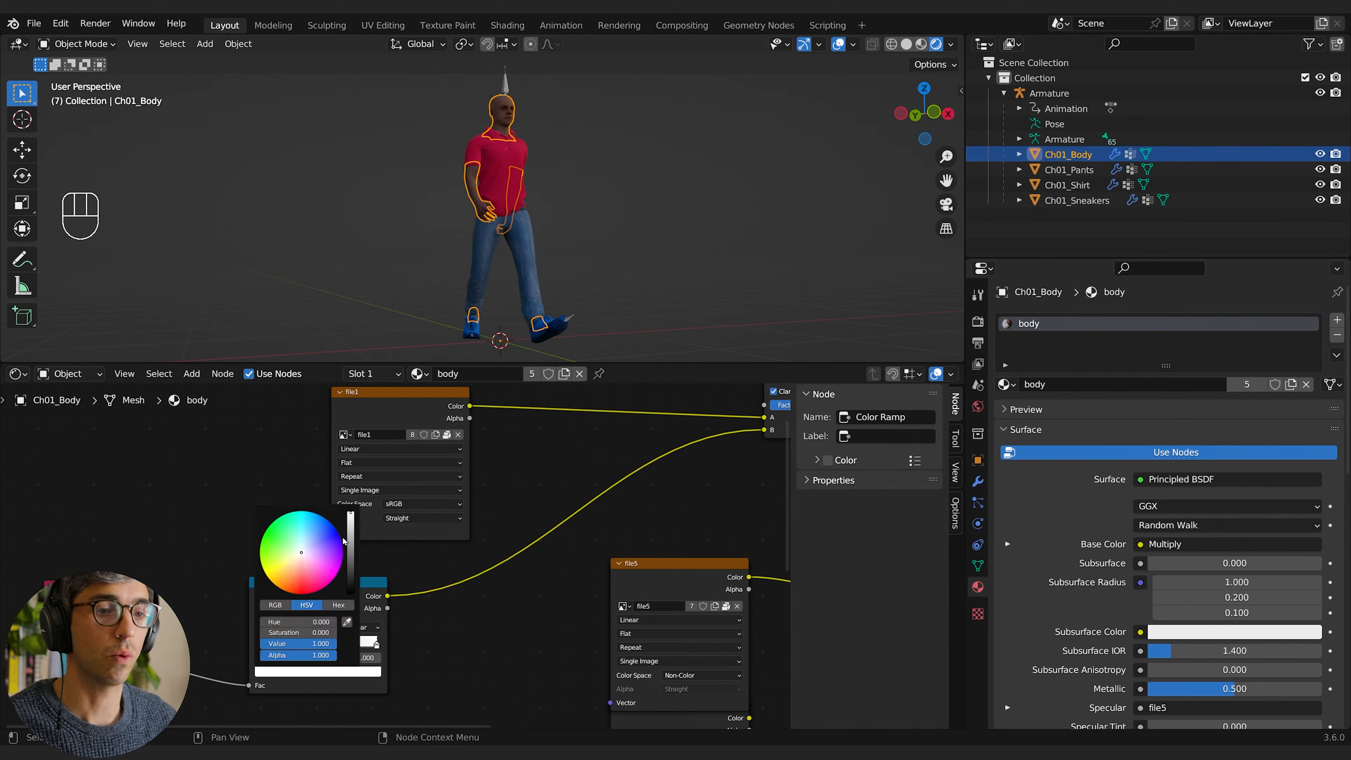
{"action": "left_click", "coordinate": [298, 562]}
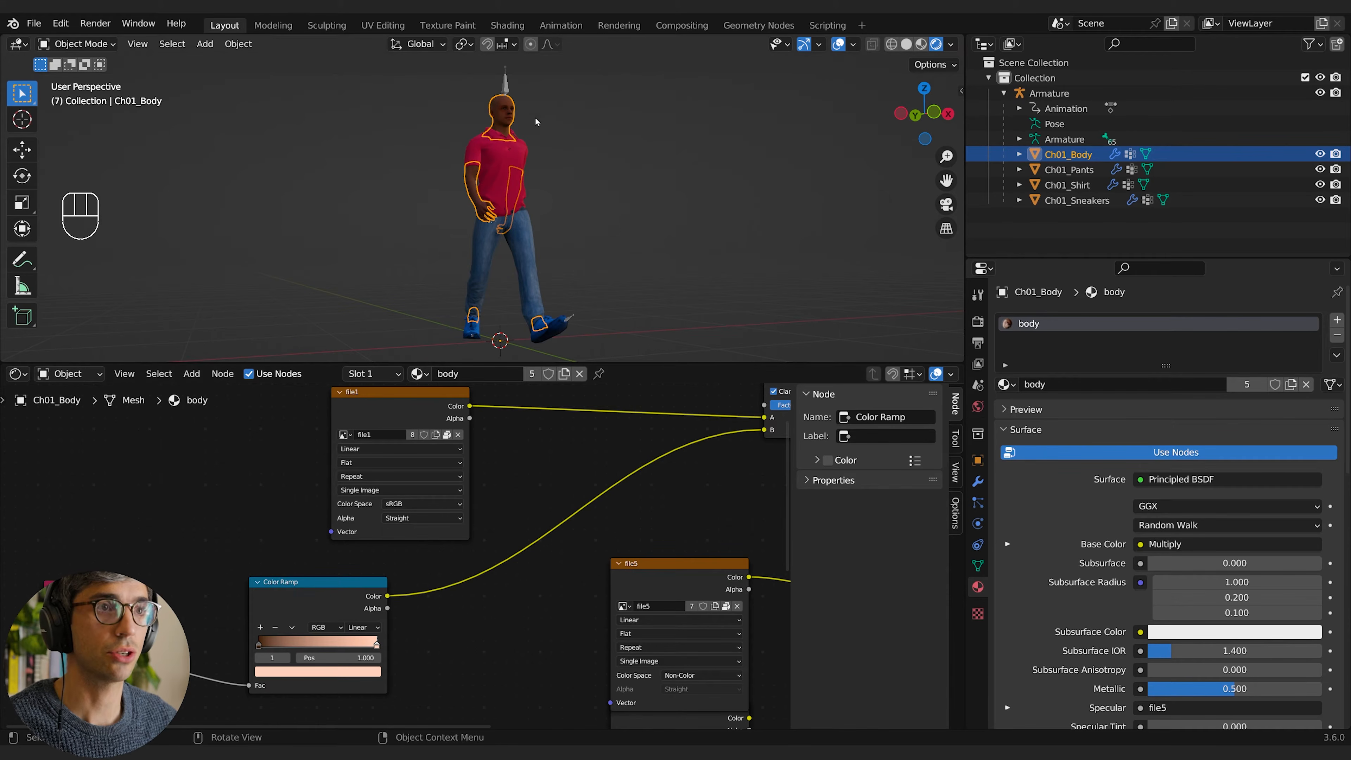
Step: Duplicate the body mesh six times around the character to check the skin tone variation
{"action": "key", "text": "shift+d"}
{"action": "left_click", "coordinate": [640, 129]}
{"action": "key", "text": "shift+d"}
{"action": "left_click", "coordinate": [424, 144]}
{"action": "key", "text": "shift+d"}
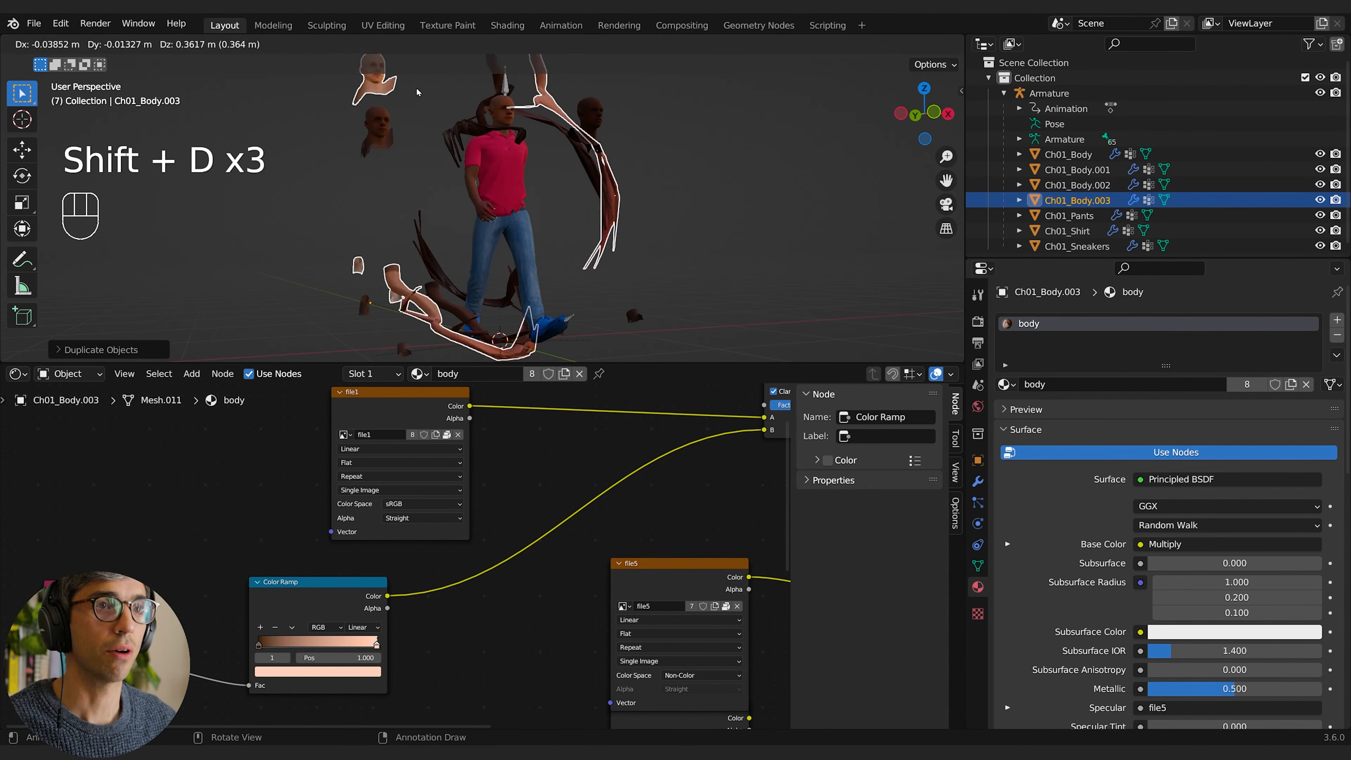
{"action": "left_click", "coordinate": [417, 91]}
{"action": "key", "text": "shift+d"}
{"action": "left_click", "coordinate": [305, 132]}
{"action": "key", "text": "shift+d"}
{"action": "left_click", "coordinate": [356, 189]}
{"action": "key", "text": "shift+d"}
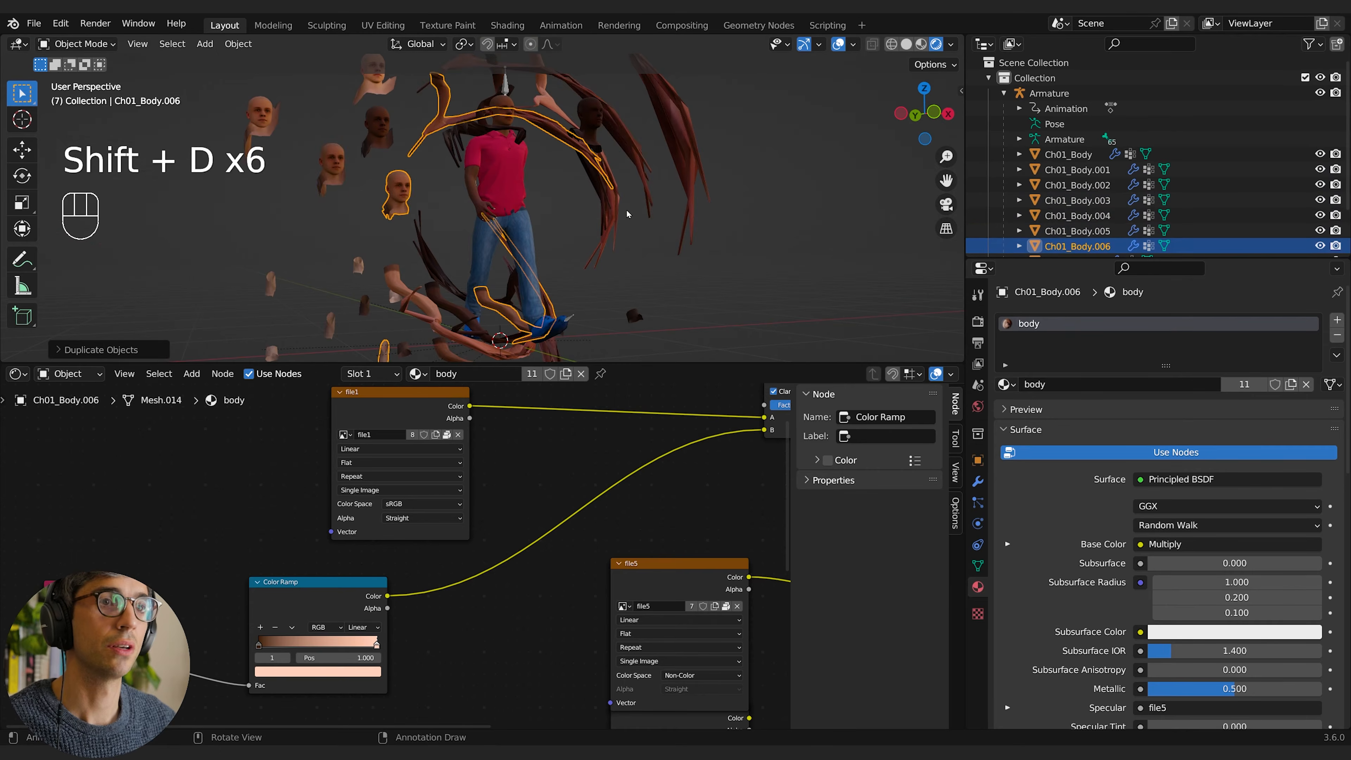
{"action": "left_click", "coordinate": [693, 73]}
{"action": "middle_click_drag", "start_coordinate": [694, 73], "coordinate": [599, 165], "text": "shift"}
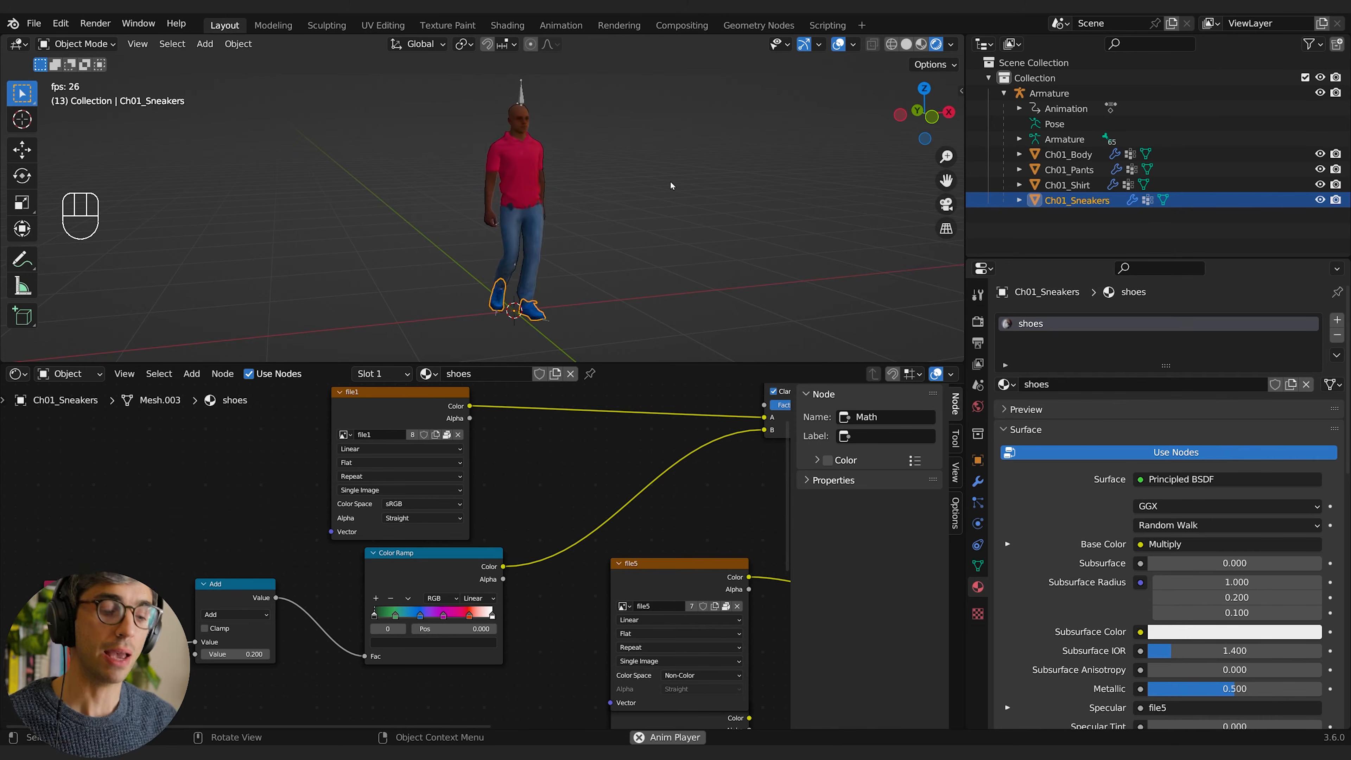
{"action": "key", "text": "space"}
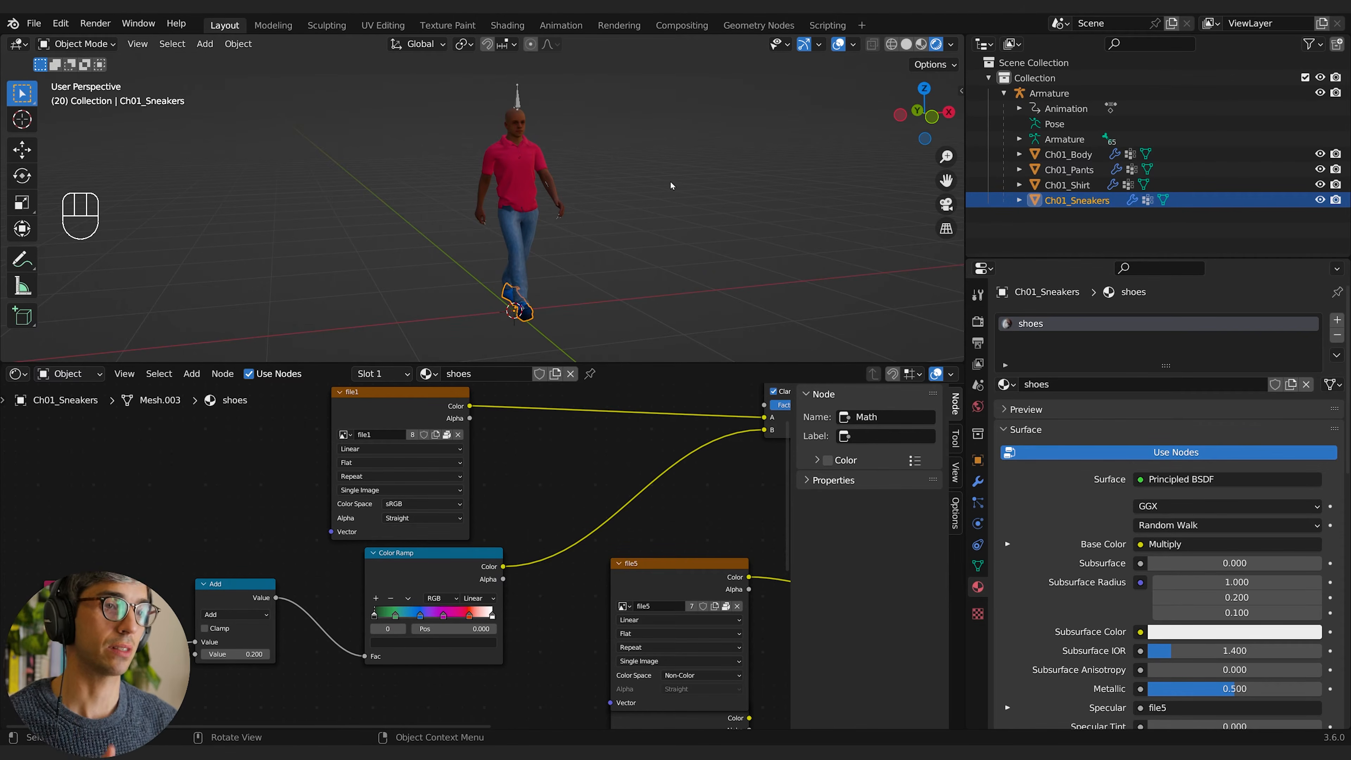
Step: Select the shirt, body, pants and sneakers one at a time to review their separate materials
{"action": "left_click", "coordinate": [670, 182]}
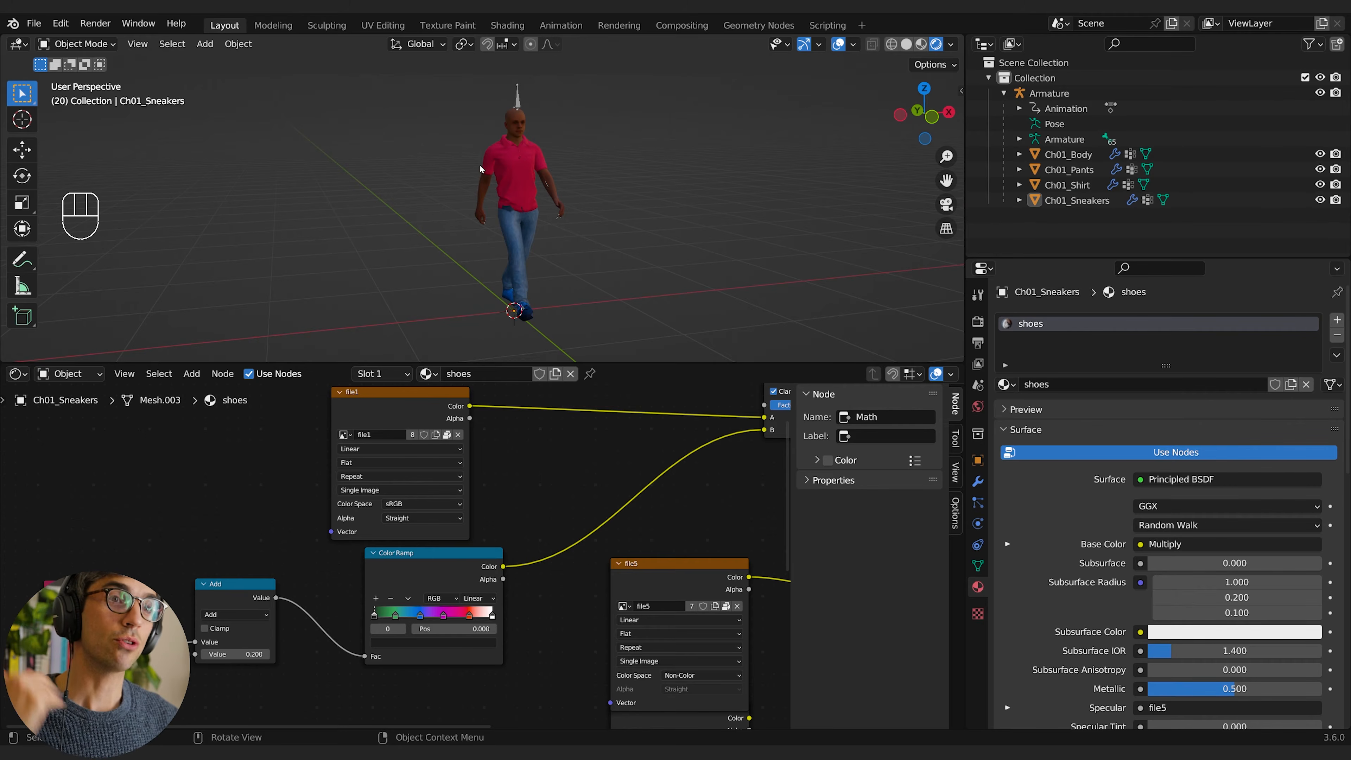
{"action": "left_click", "coordinate": [532, 185]}
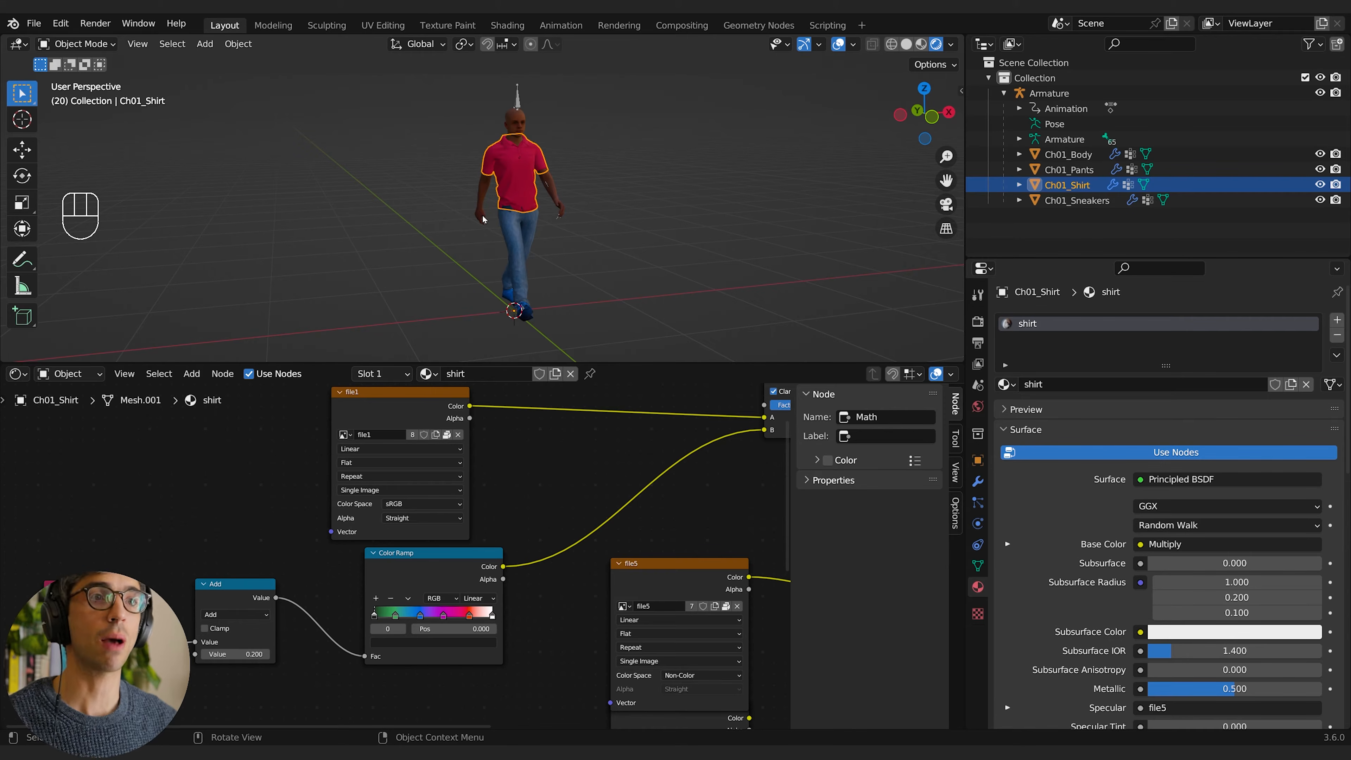
{"action": "left_click", "coordinate": [519, 126]}
{"action": "left_click", "coordinate": [519, 241]}
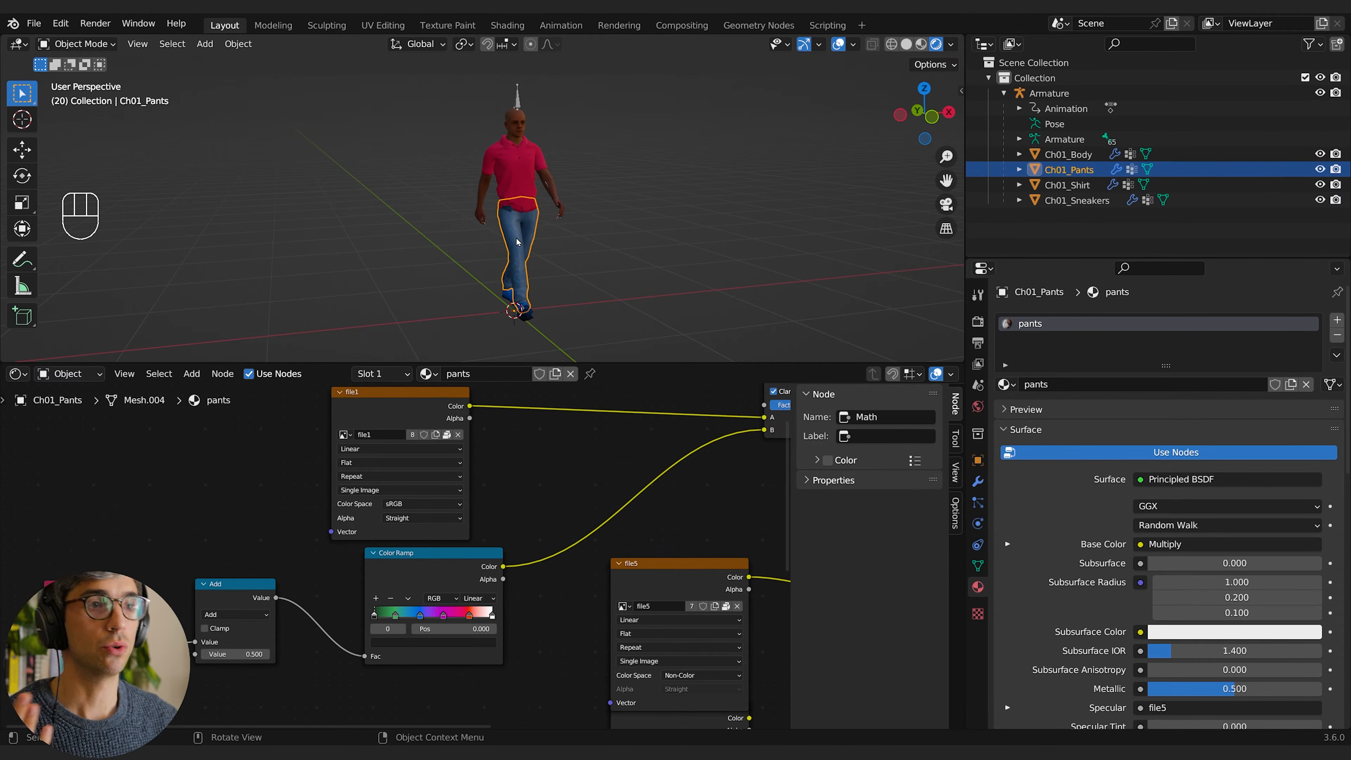
{"action": "left_click", "coordinate": [522, 319]}
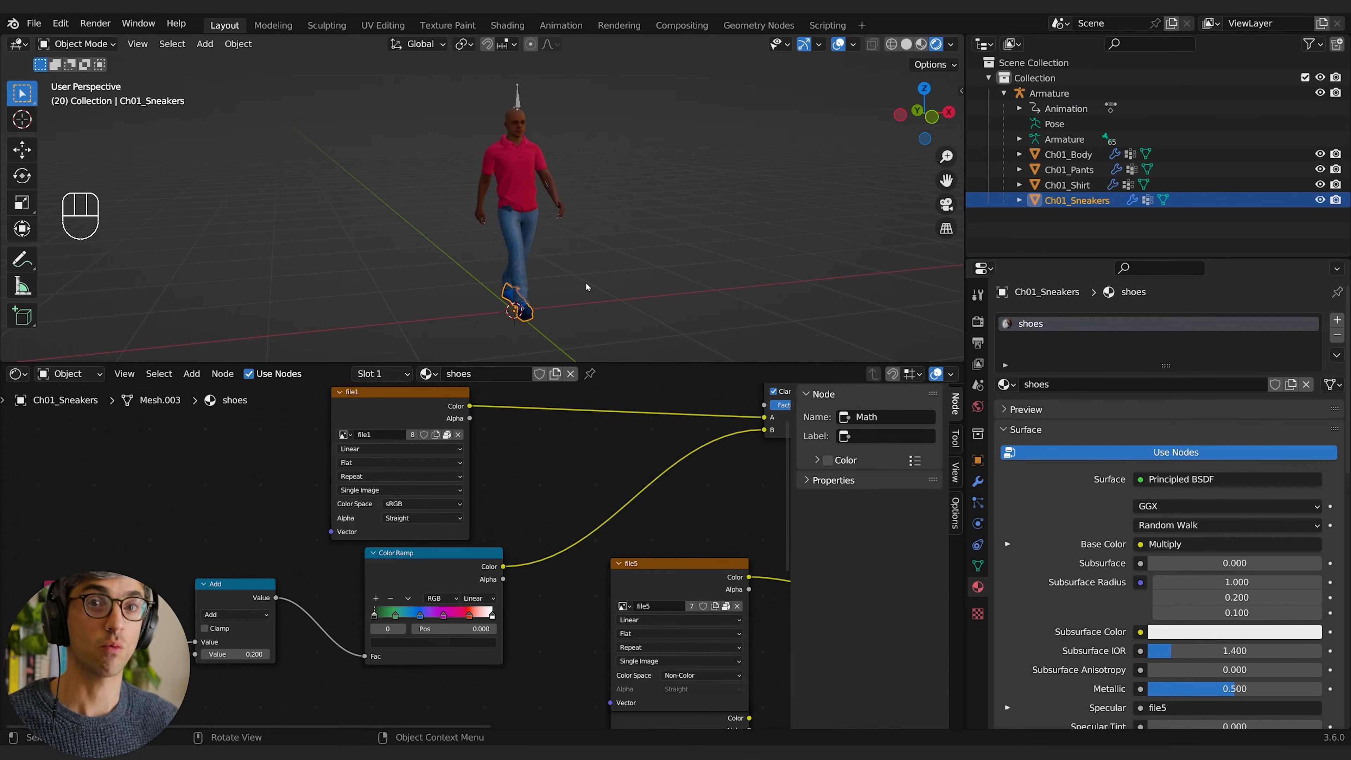
Step: Join the body, shirt, pants and sneakers into one mesh with the sneakers as the active object
{"action": "left_click", "coordinate": [538, 152]}
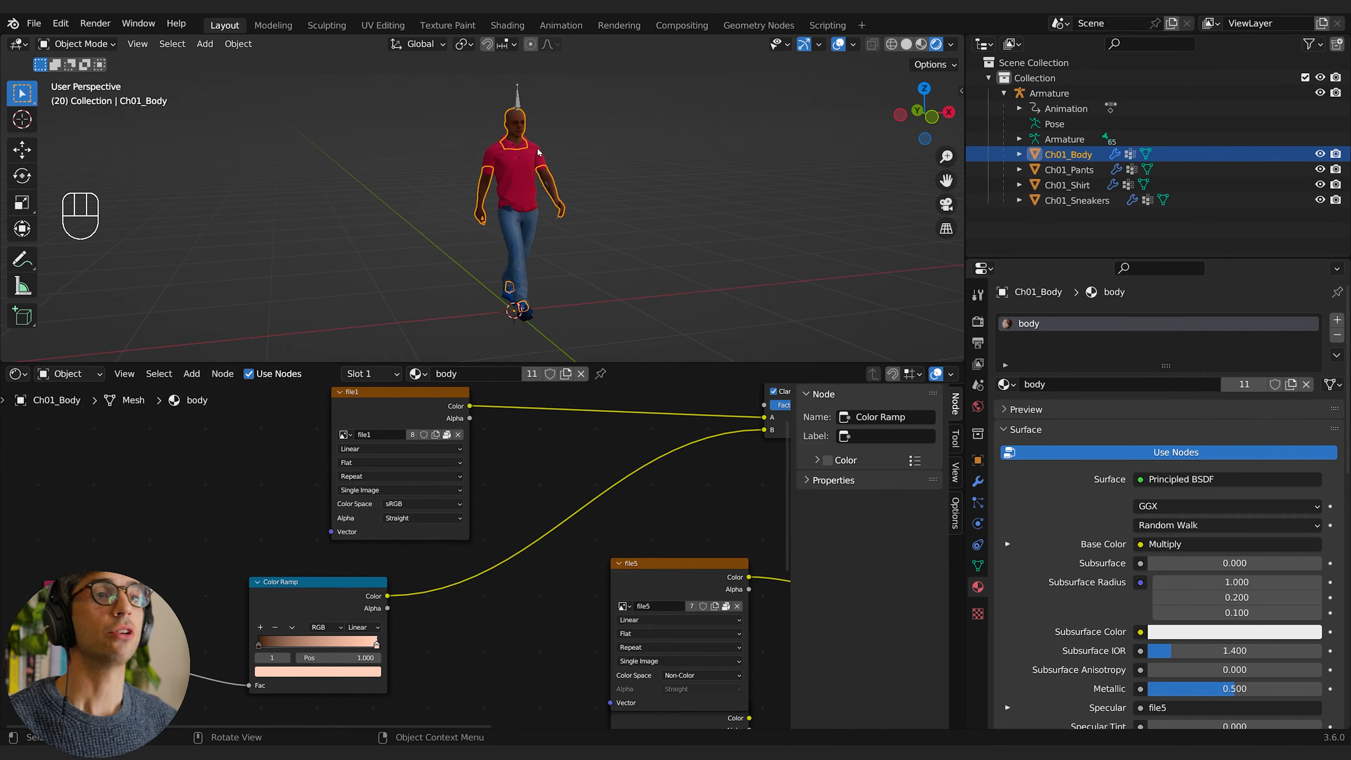
{"action": "left_click", "coordinate": [534, 187], "text": "shift"}
{"action": "left_click", "coordinate": [518, 242], "text": "shift"}
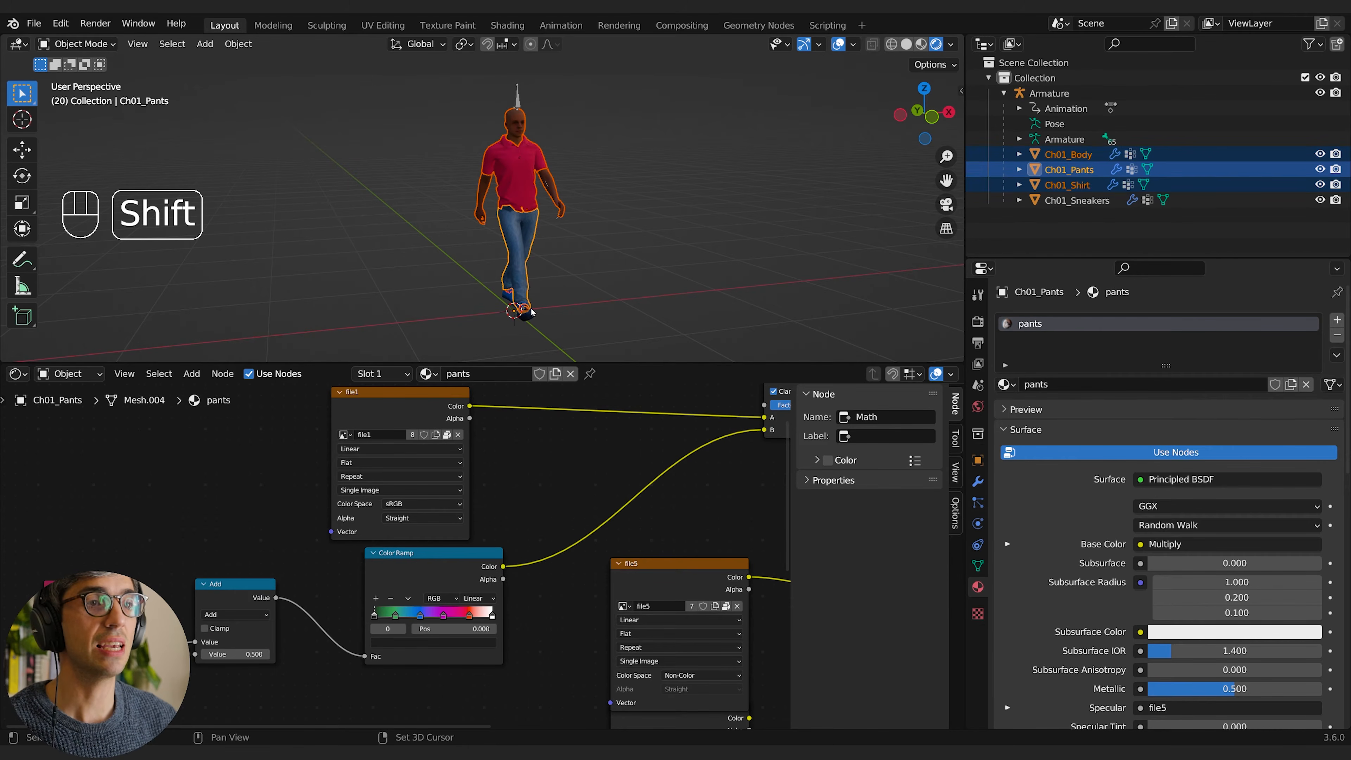
{"action": "left_click", "coordinate": [530, 314], "text": "shift"}
{"action": "middle_click_drag", "start_coordinate": [586, 213], "coordinate": [623, 229]}
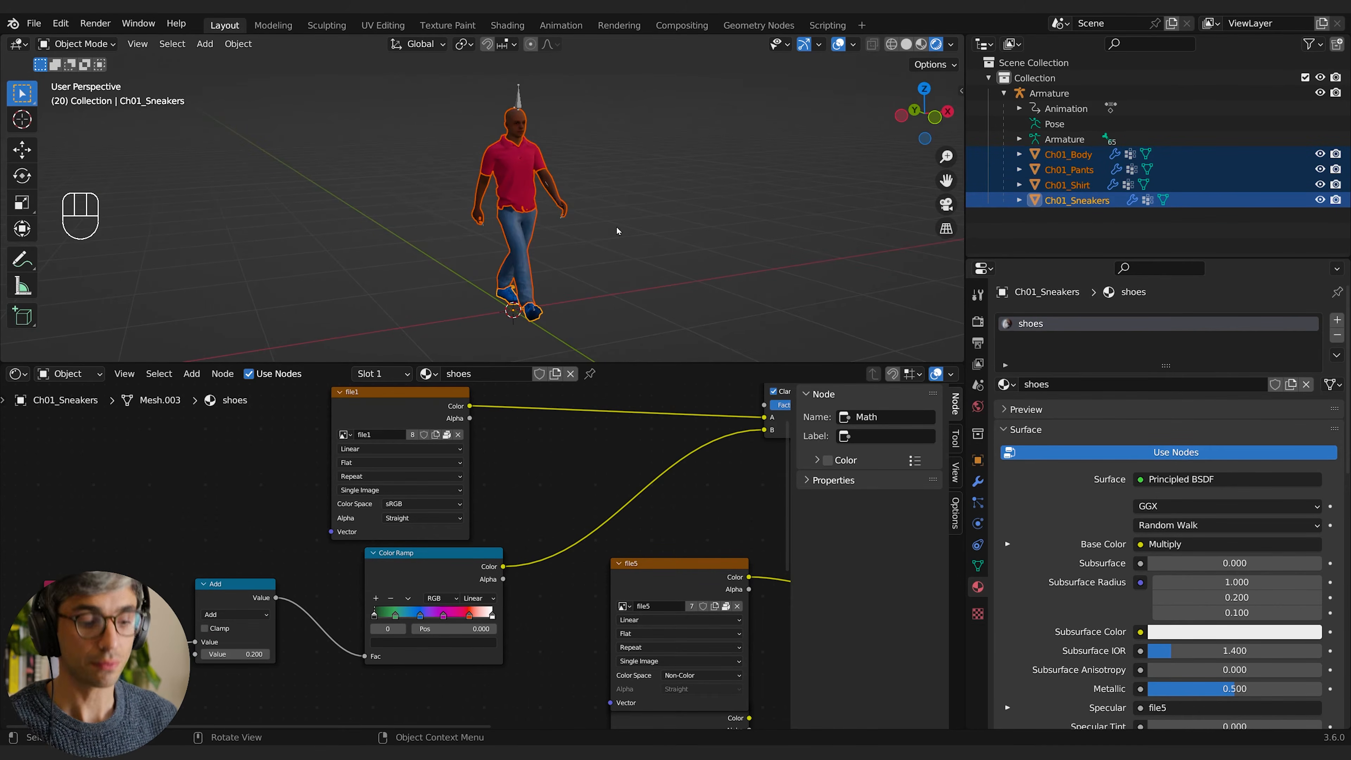
{"action": "key", "text": "ctrl+j"}
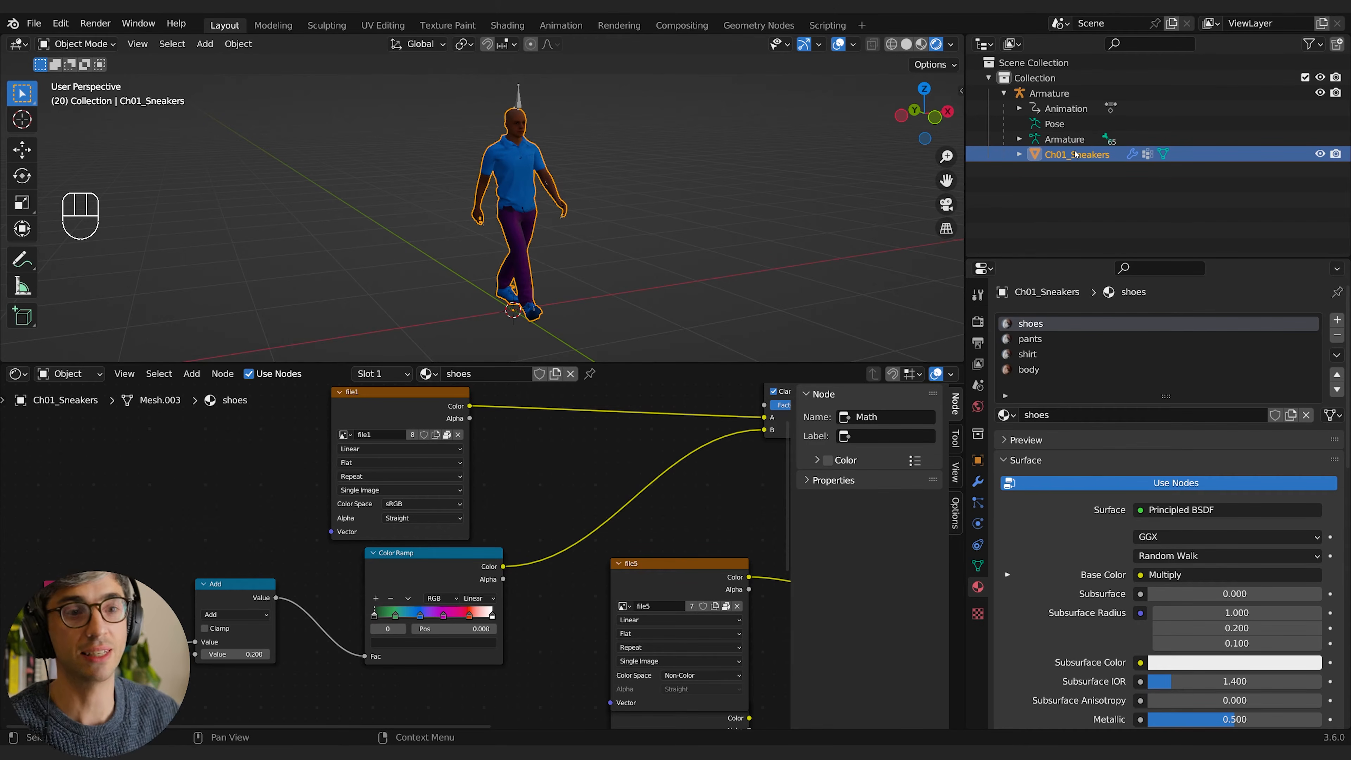
Step: Rename the joined mesh Character01 and save the file as character_01.blend
{"action": "left_click_drag", "start_coordinate": [235, 593], "coordinate": [231, 594]}
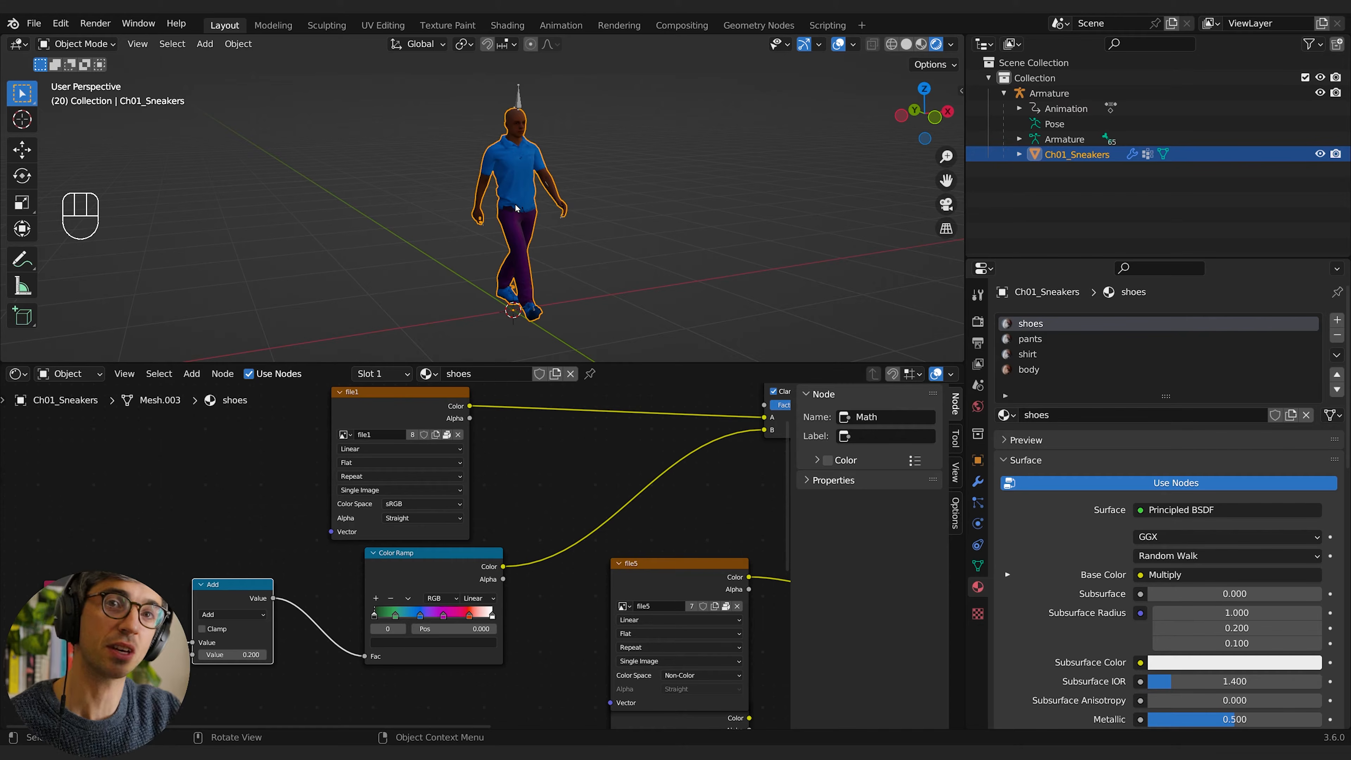
{"action": "middle_click_drag", "start_coordinate": [504, 239], "coordinate": [519, 240]}
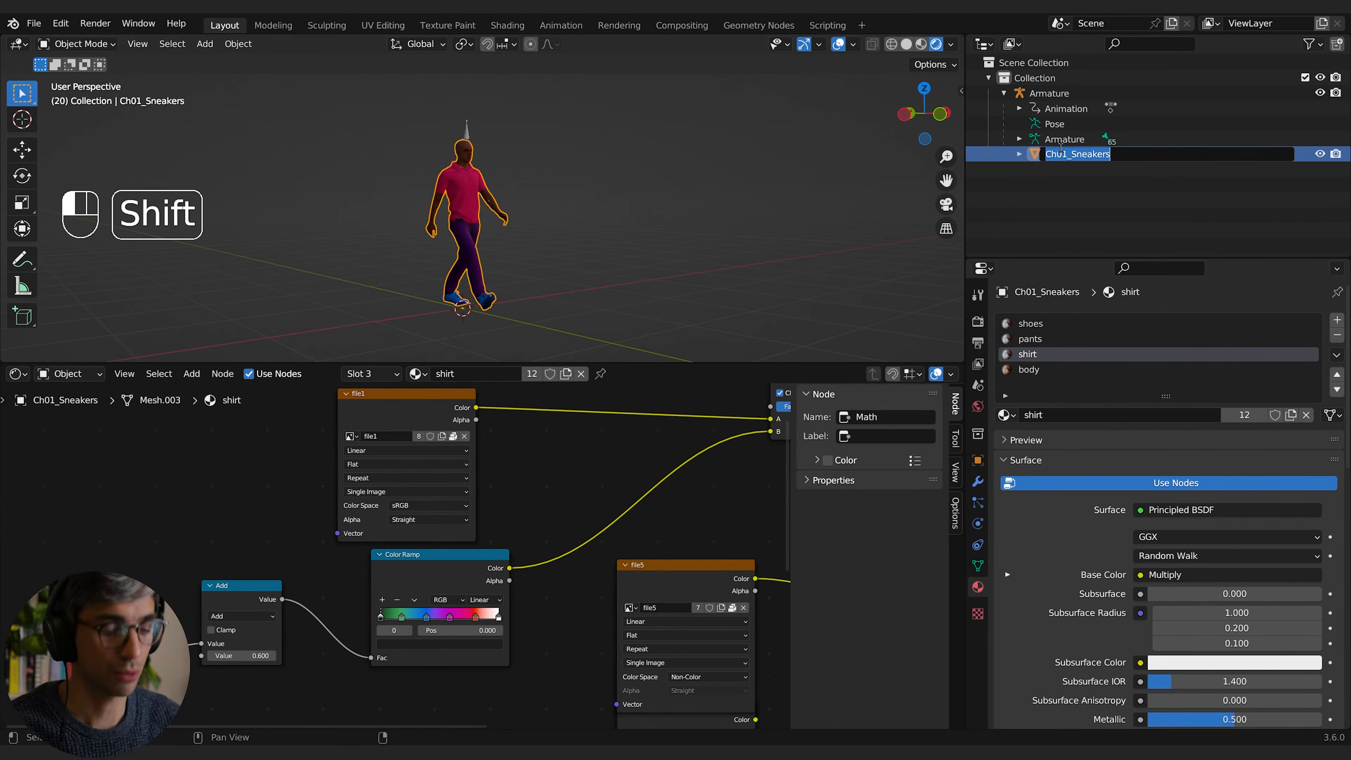
{"action": "double_click", "coordinate": [1061, 152]}
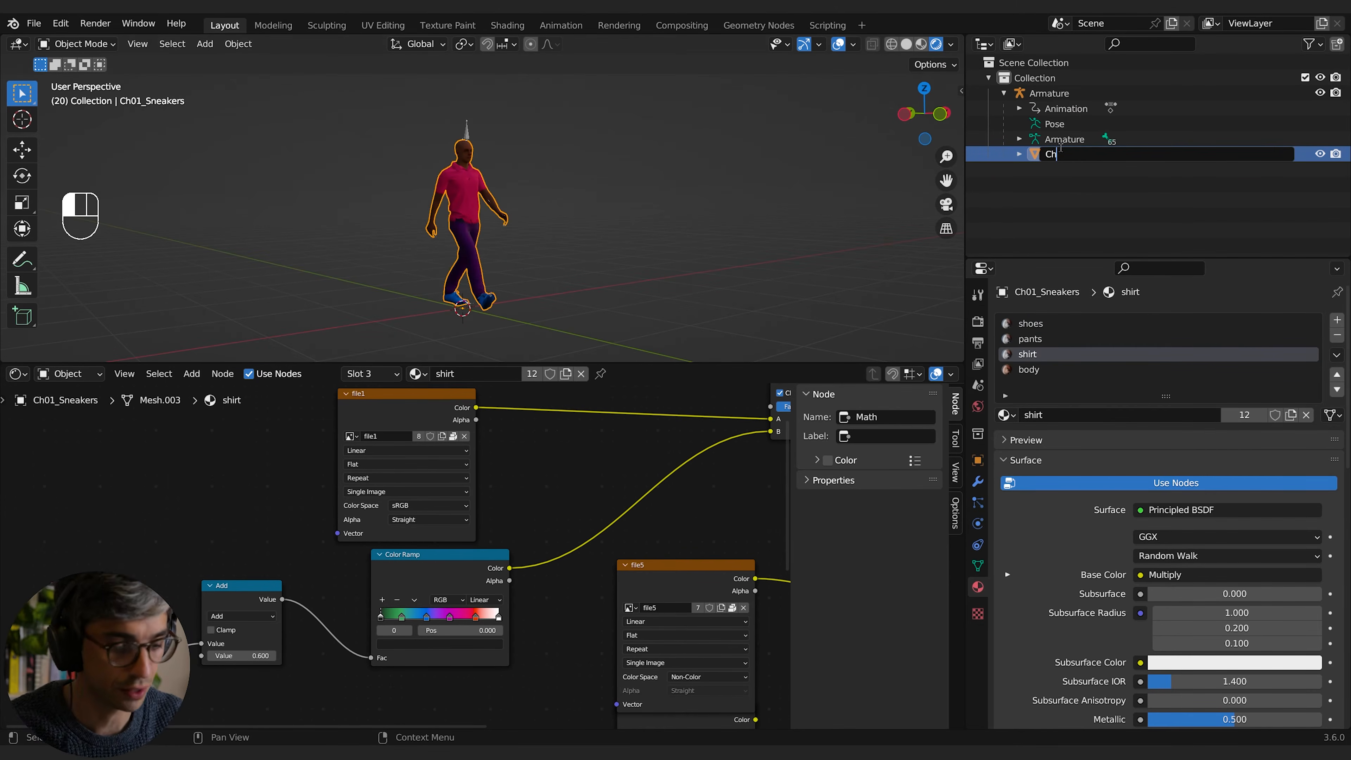
{"action": "type", "text": "Character01"}
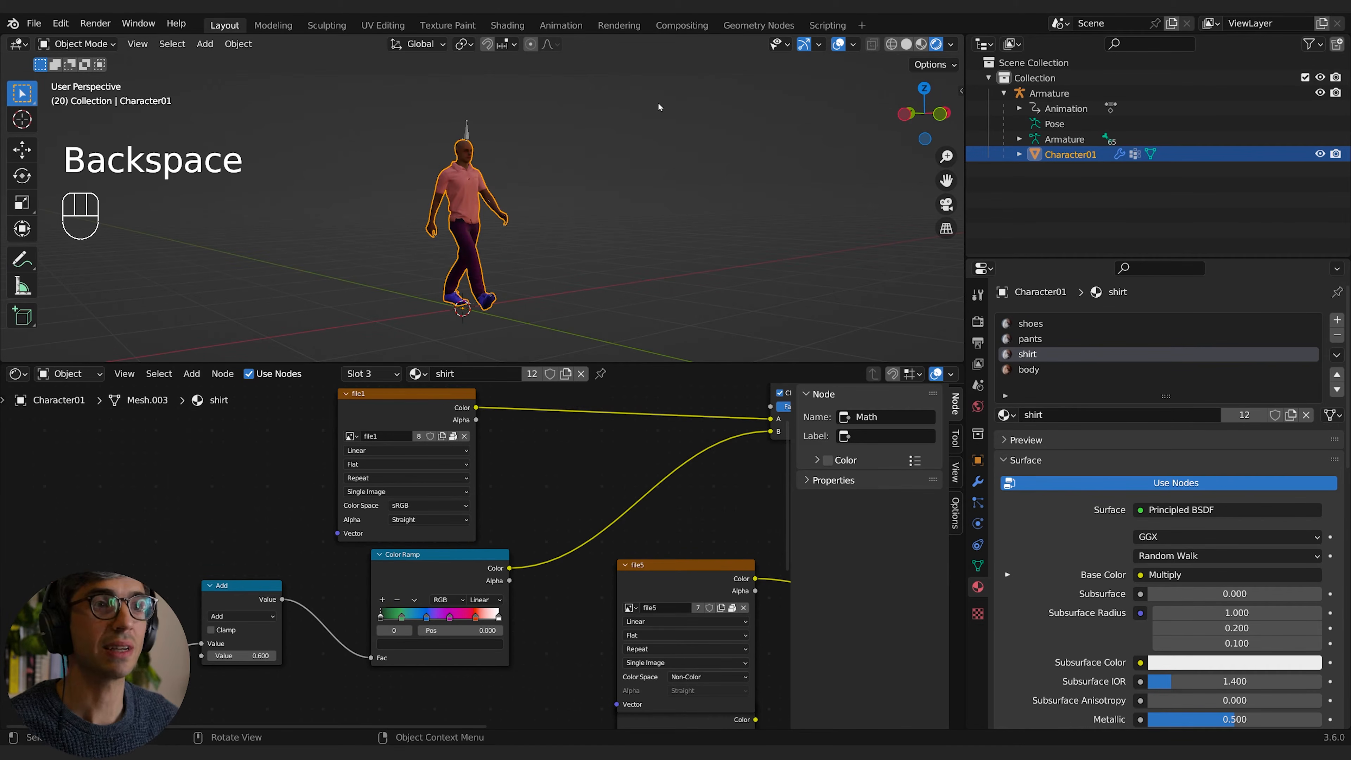
{"action": "left_click", "coordinate": [552, 156]}
{"action": "left_click", "coordinate": [34, 23]}
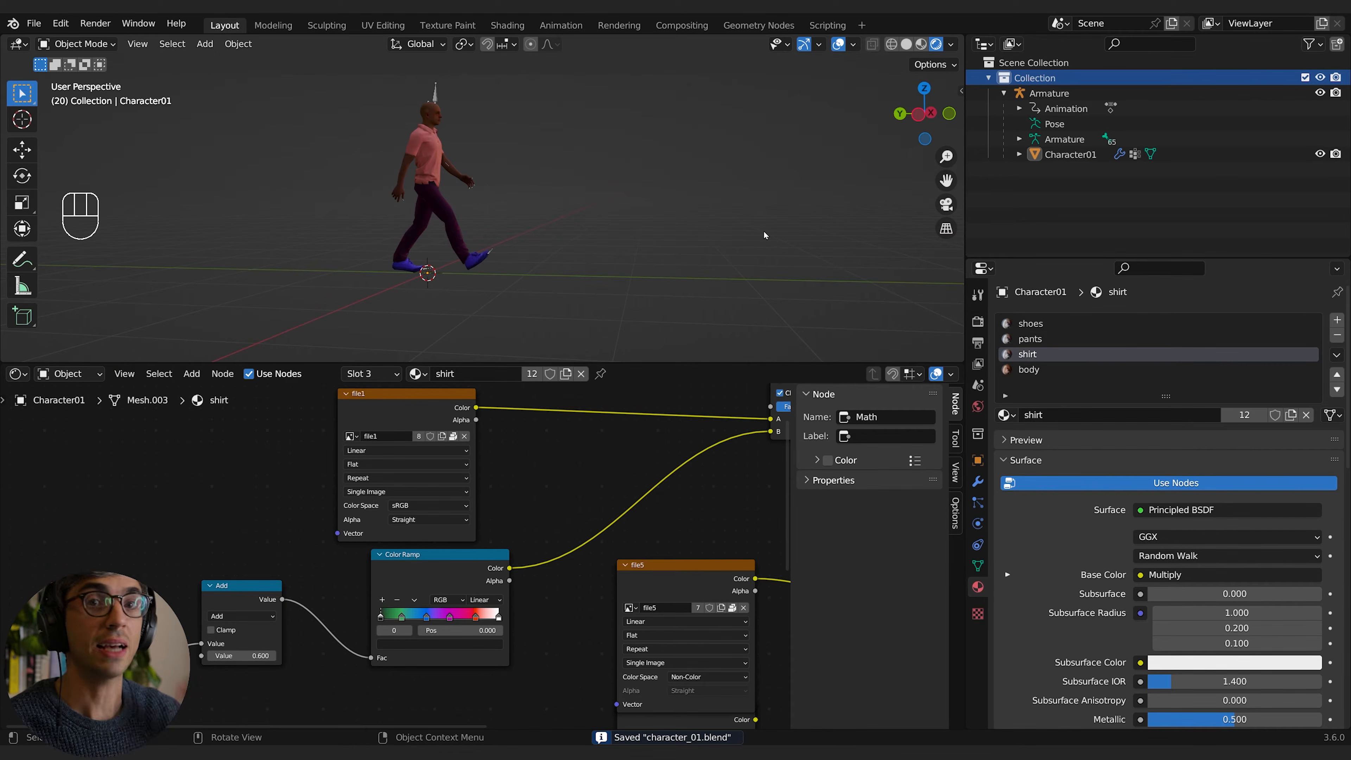
Step: Select the armature together with Character01 and start an Alembic export, widening the area that shows the export options
{"action": "left_click", "coordinate": [1071, 154]}
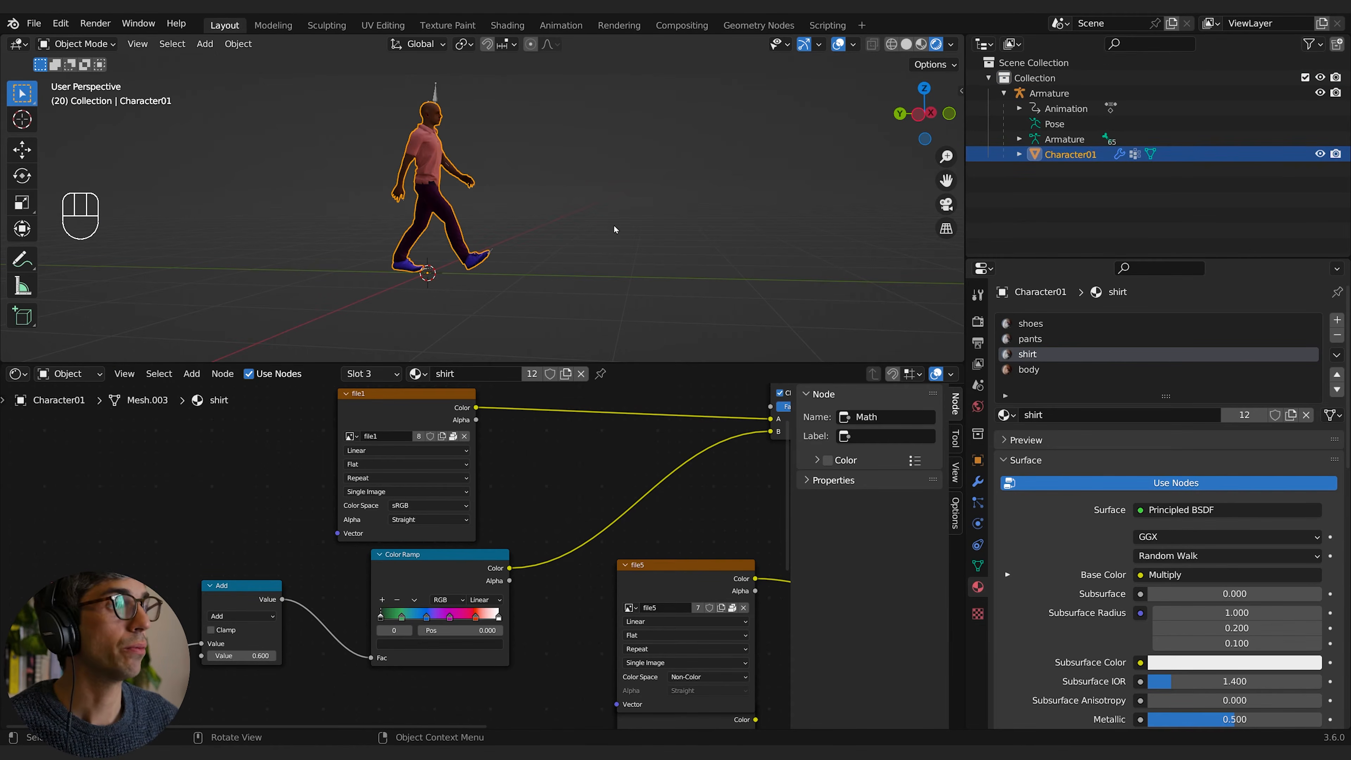
{"action": "middle_click_drag", "start_coordinate": [538, 232], "coordinate": [661, 240]}
{"action": "left_click", "coordinate": [1053, 94], "text": "shift"}
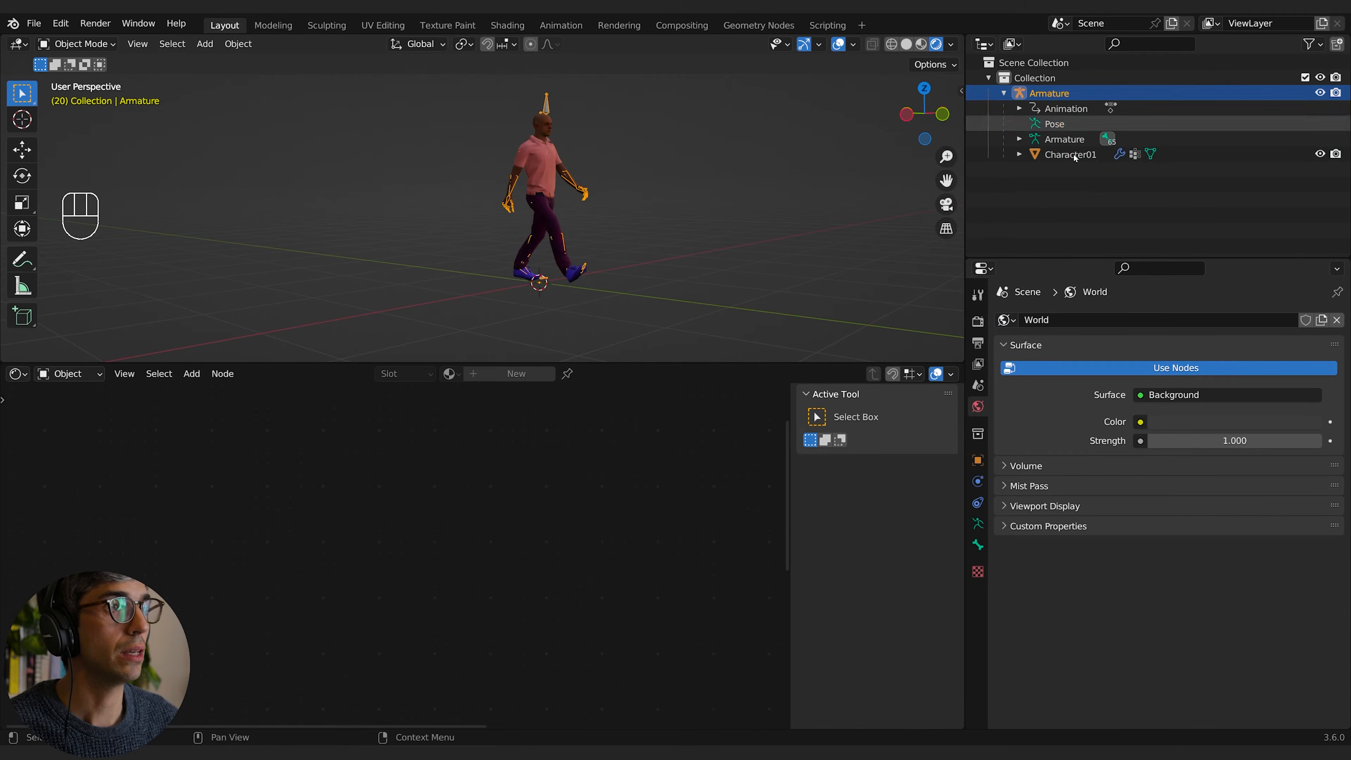
{"action": "left_click", "coordinate": [34, 23]}
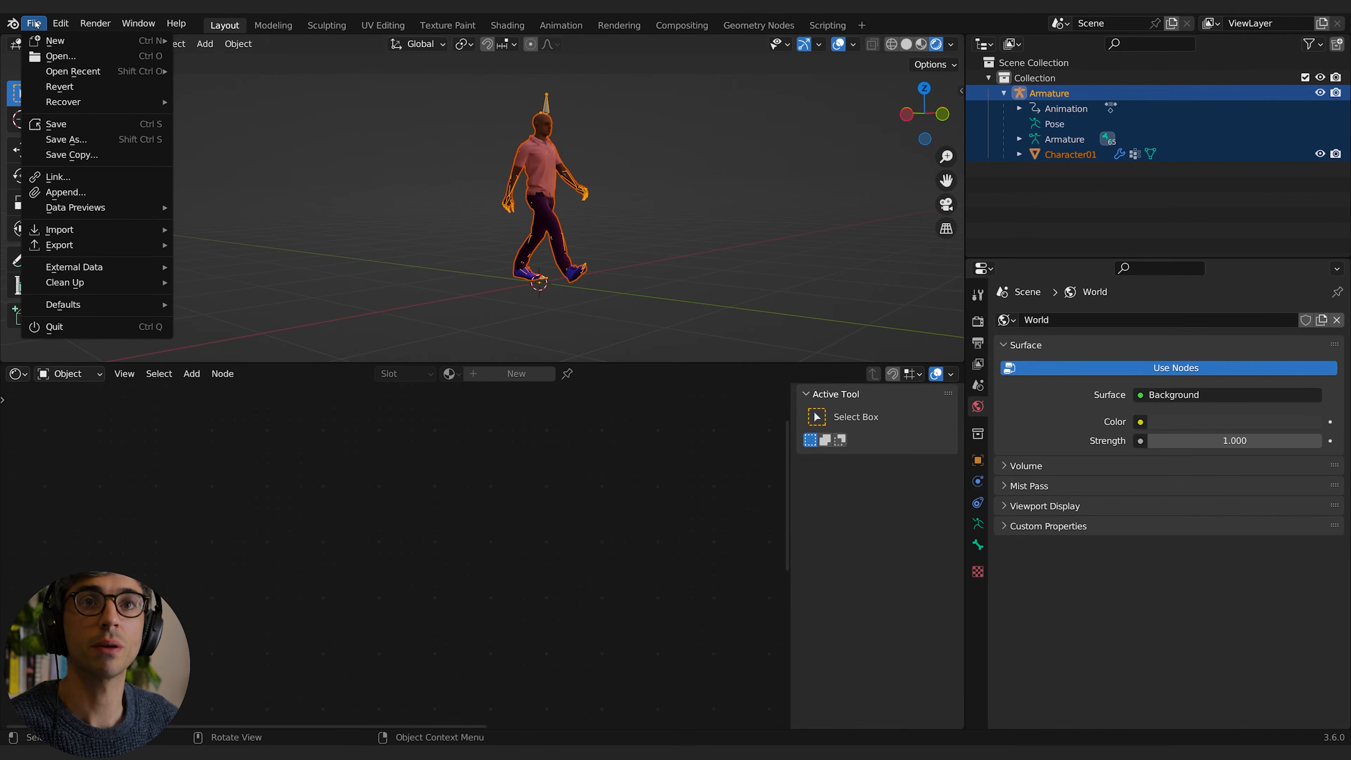
{"action": "mouse_move", "coordinate": [51, 257]}
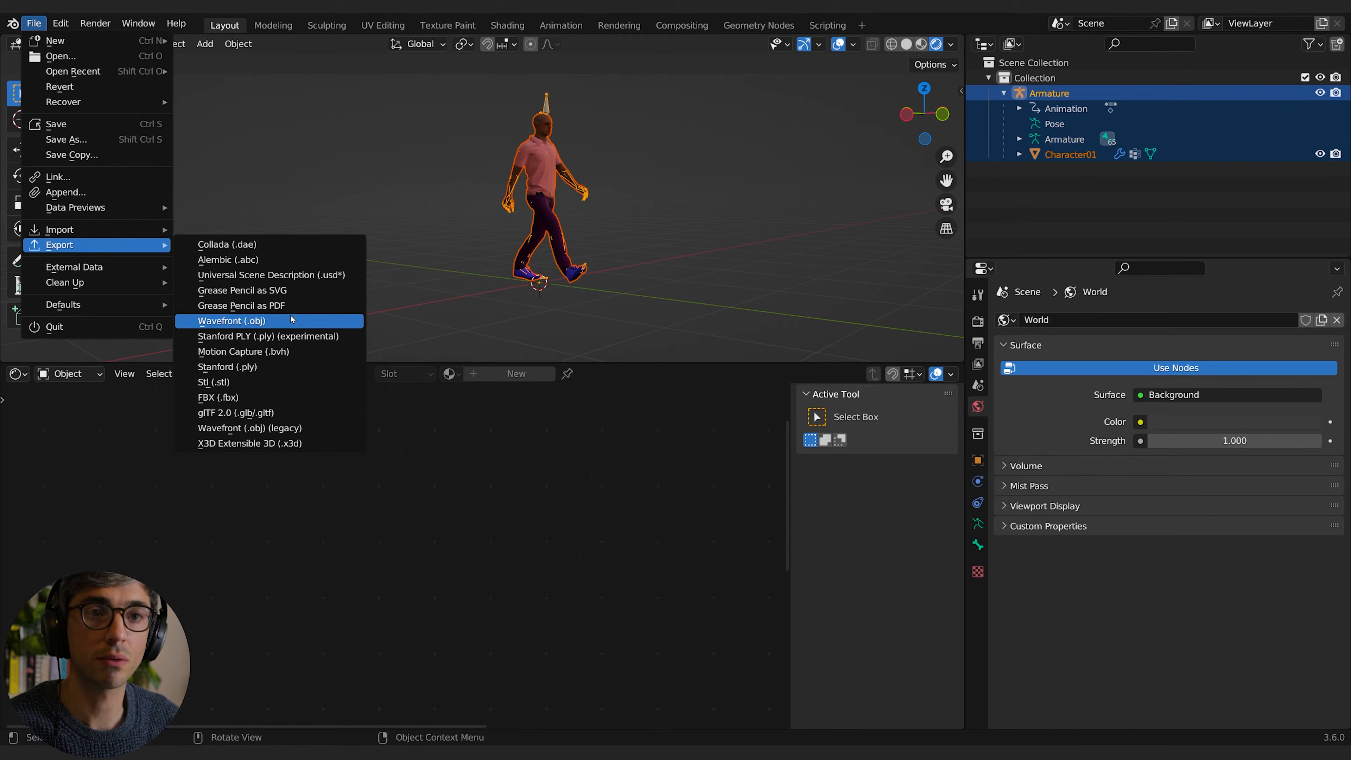
{"action": "left_click", "coordinate": [252, 261]}
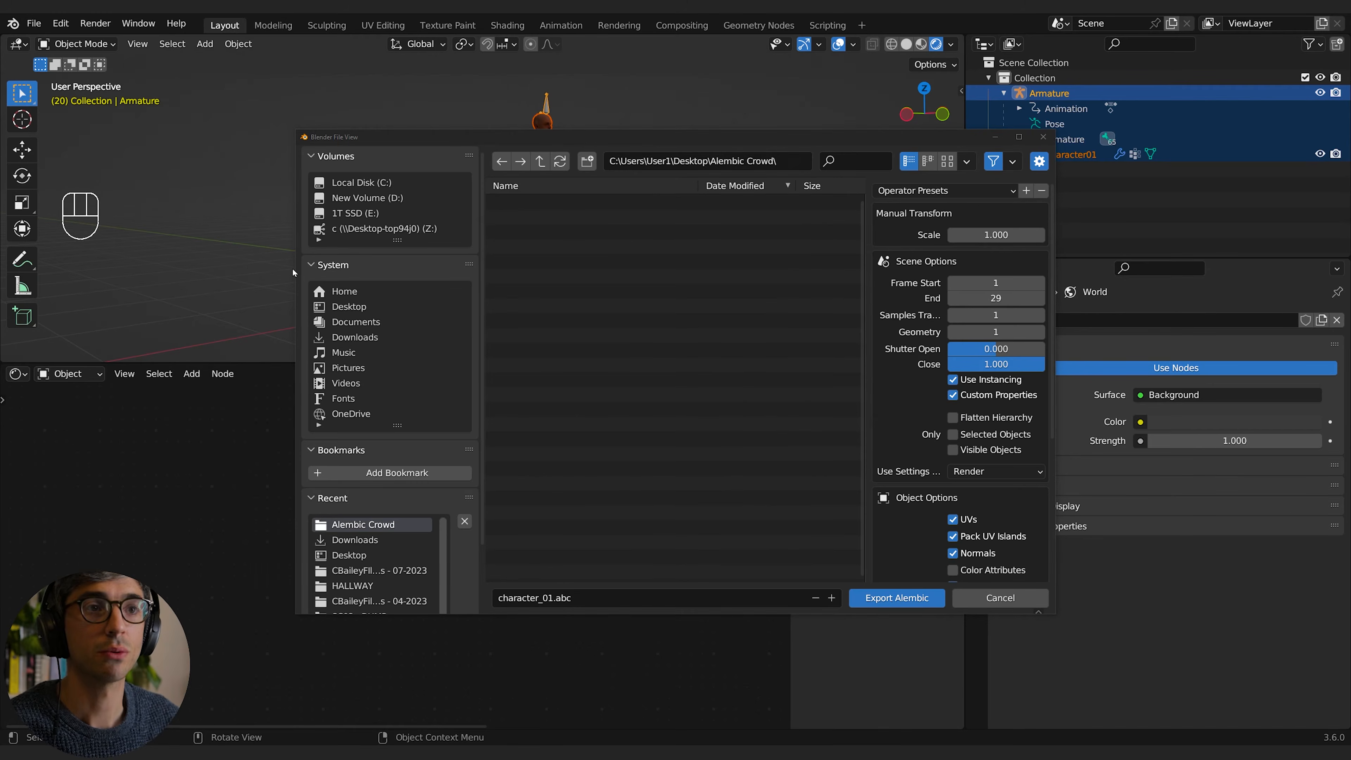
{"action": "left_click_drag", "start_coordinate": [644, 139], "coordinate": [424, 153]}
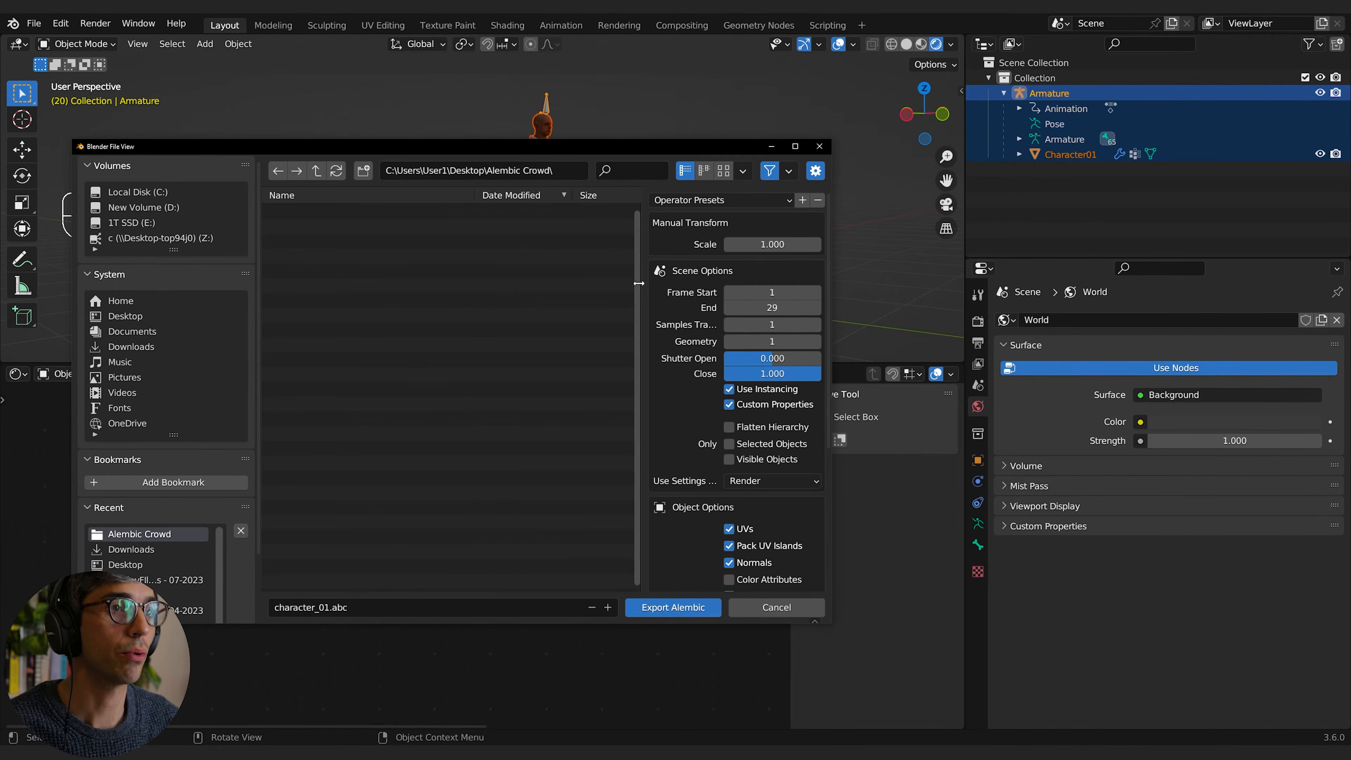
{"action": "left_click_drag", "start_coordinate": [639, 283], "coordinate": [472, 286]}
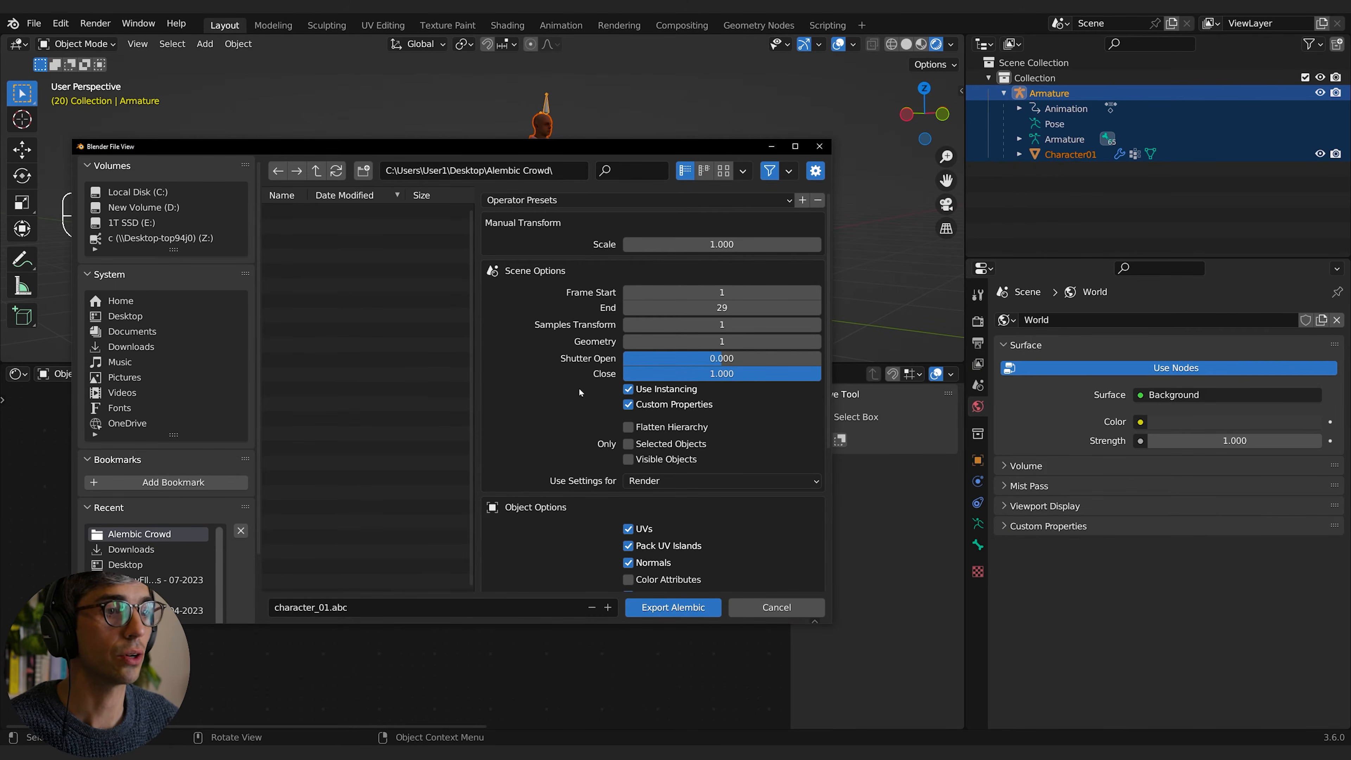
Step: Switch the export's Use Settings for option to Viewport, and restore it to Render
{"action": "left_click", "coordinate": [655, 482]}
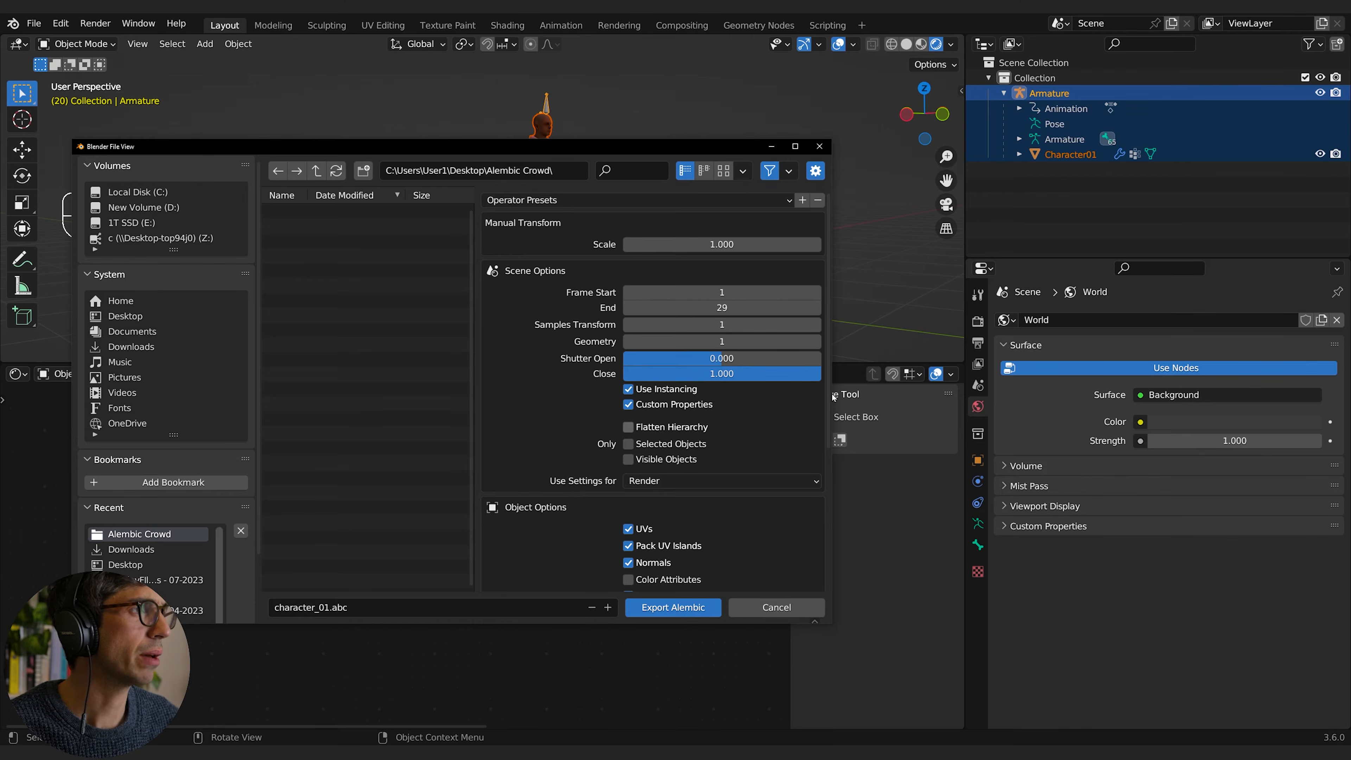
{"action": "left_click", "coordinate": [656, 481]}
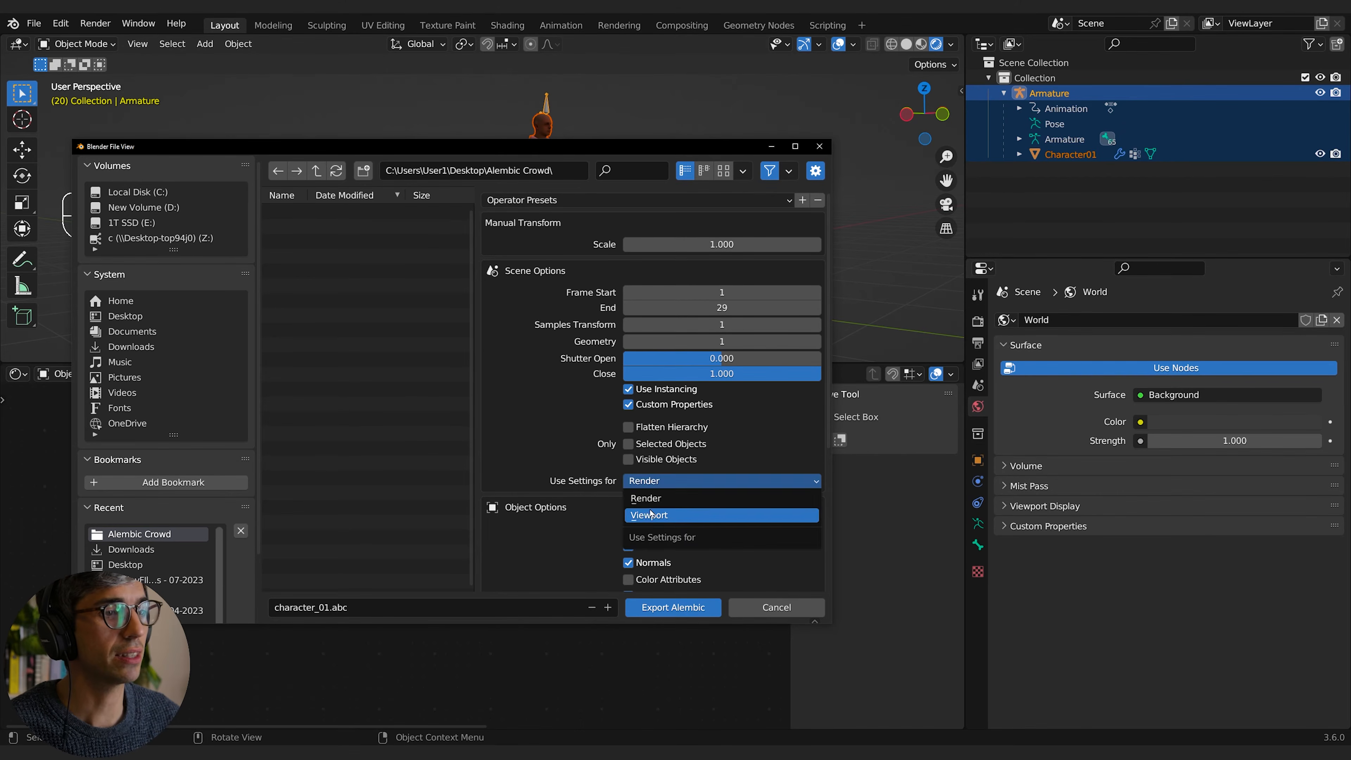
{"action": "left_click", "coordinate": [673, 515]}
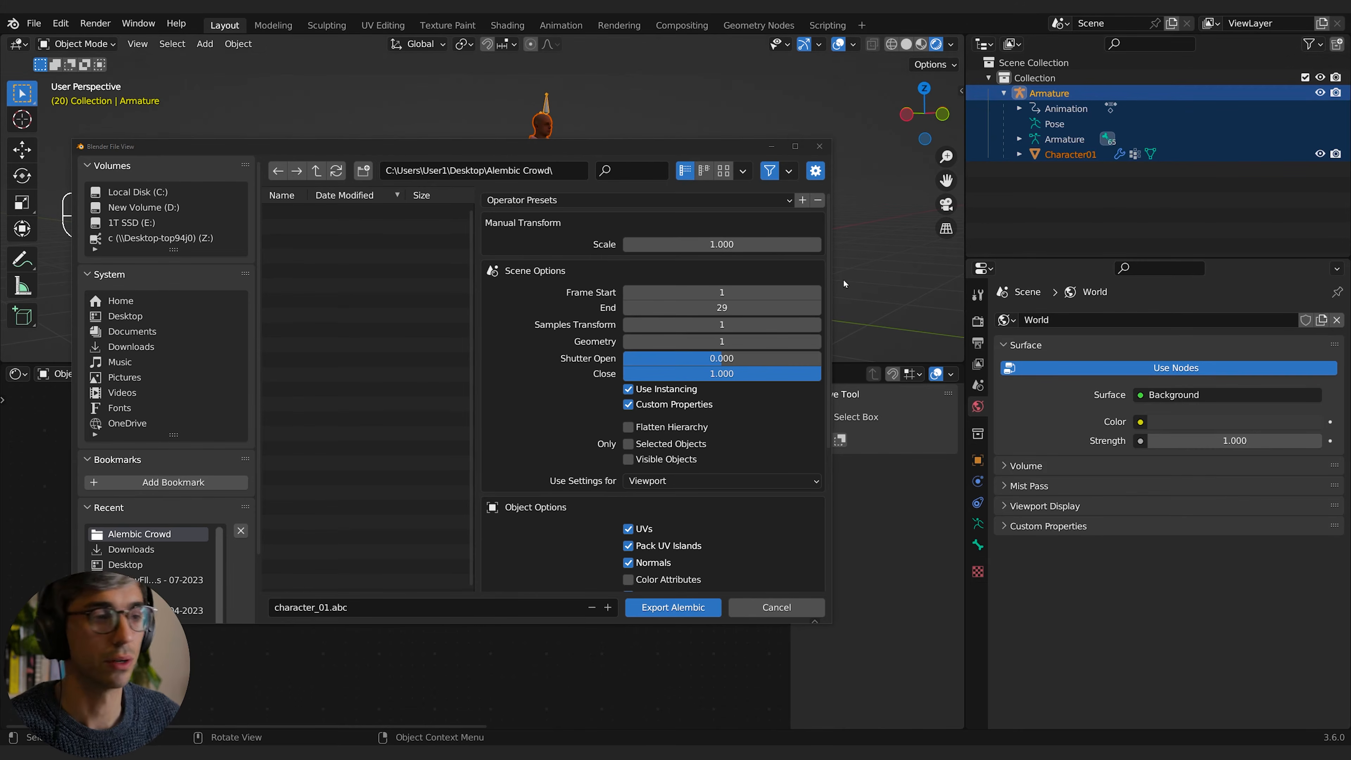
{"action": "left_click", "coordinate": [729, 481]}
{"action": "left_click", "coordinate": [646, 498]}
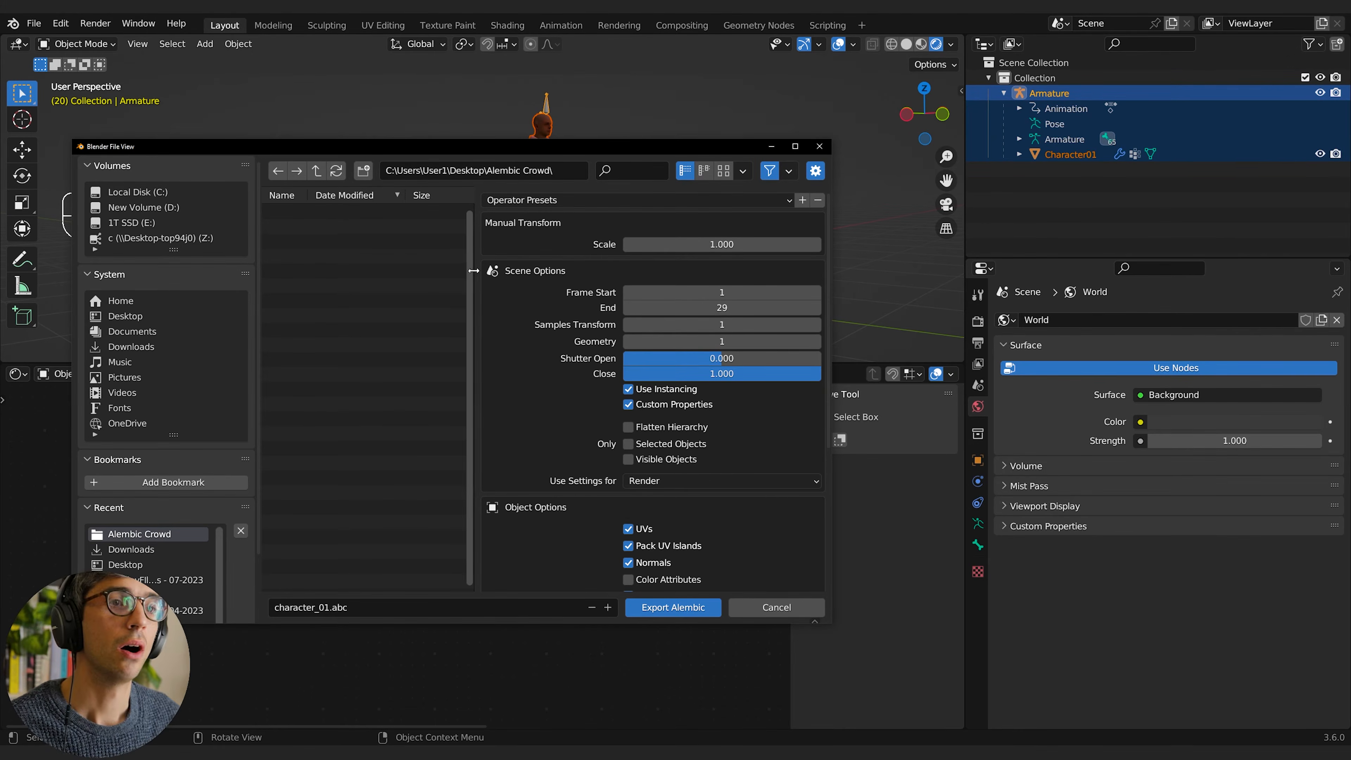
Step: Export the character as character_01.abc into the Alembic Crowd folder and deselect everything
{"action": "left_click_drag", "start_coordinate": [471, 393], "coordinate": [640, 394]}
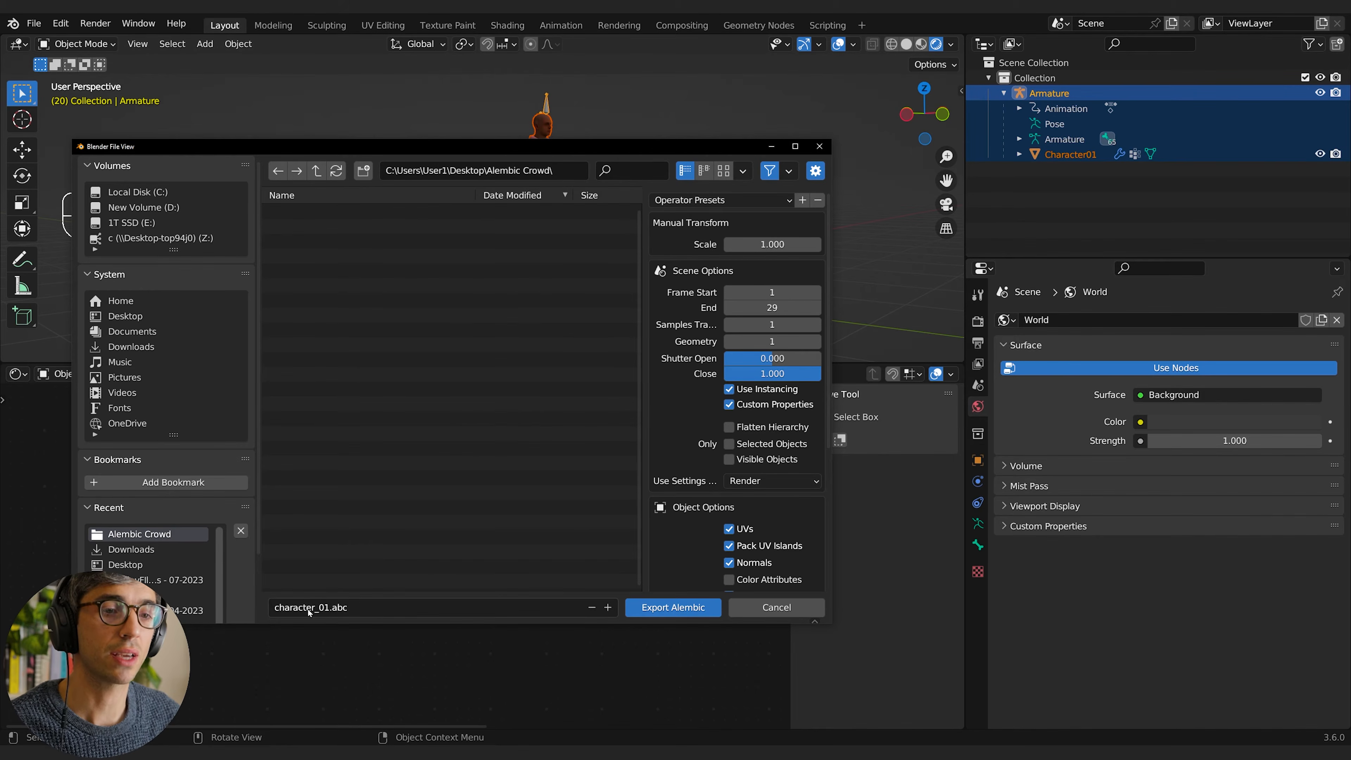
{"action": "left_click", "coordinate": [675, 607]}
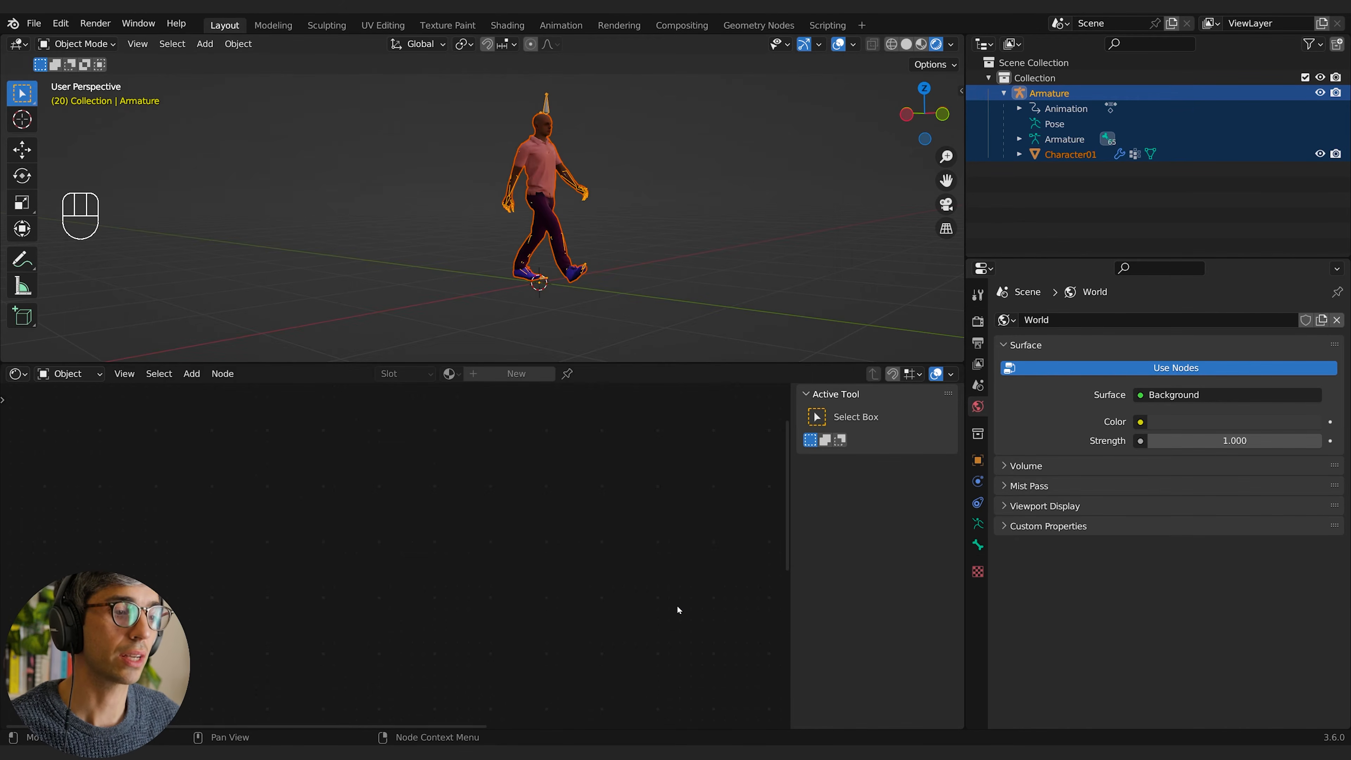
{"action": "left_click", "coordinate": [155, 135]}
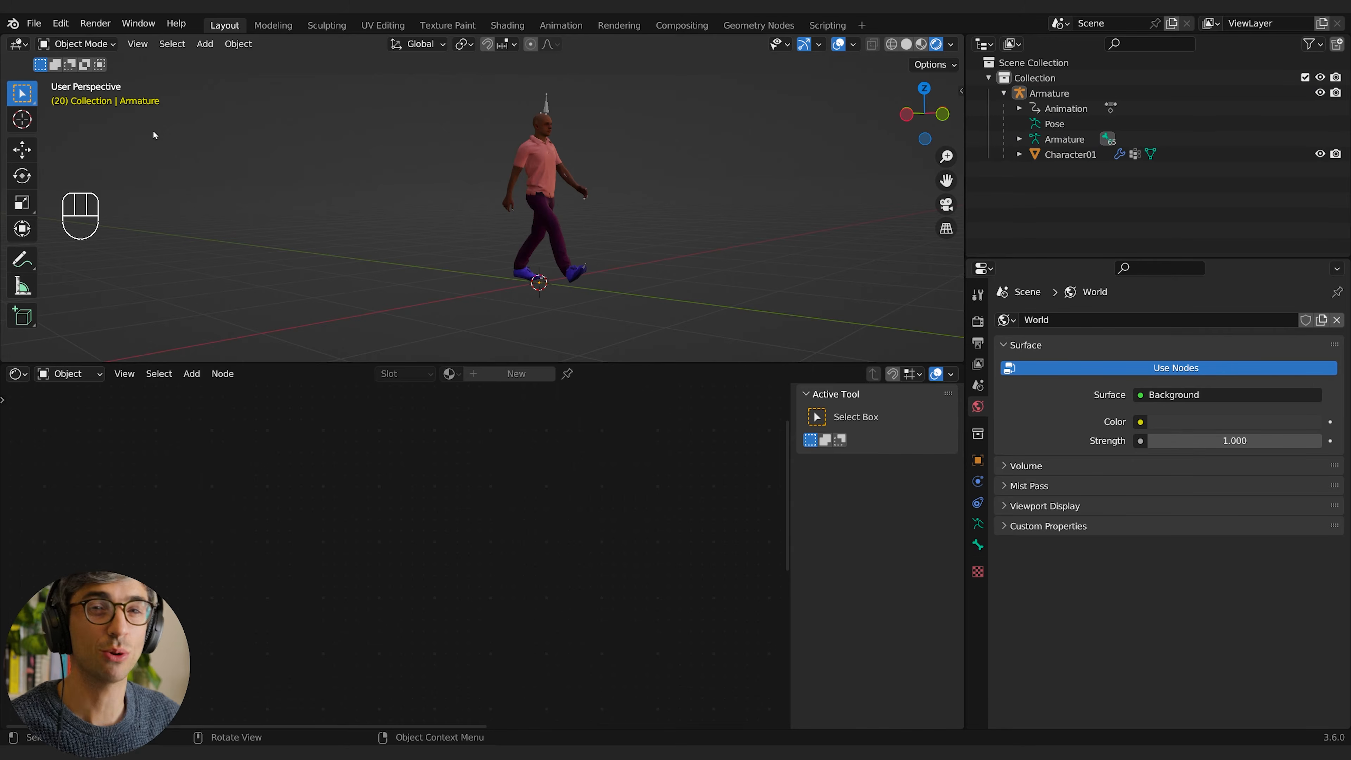
Step: Switch to a new Blender scene and delete the default camera, cube and light
{"action": "left_click", "coordinate": [676, 753], "text": "shift"}
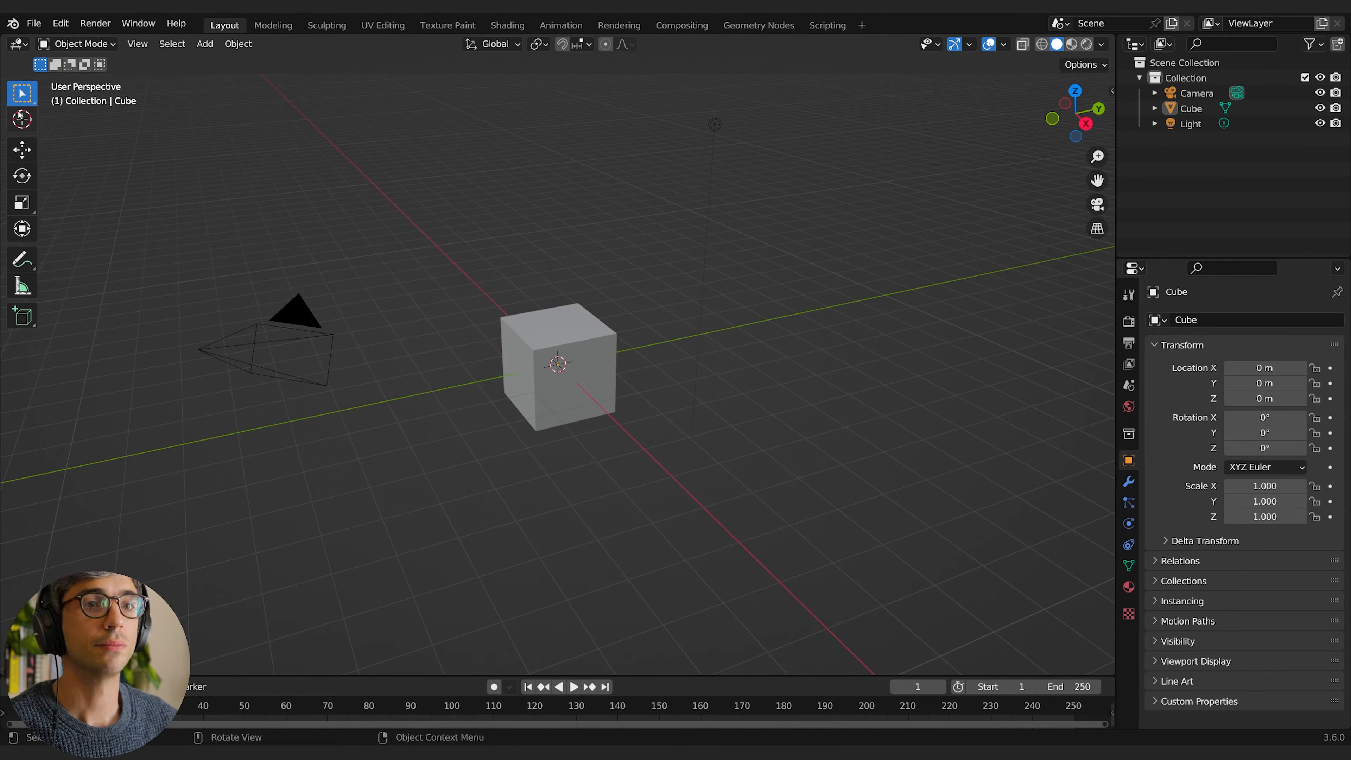
{"action": "key", "text": "a"}
{"action": "key", "text": "Delete"}
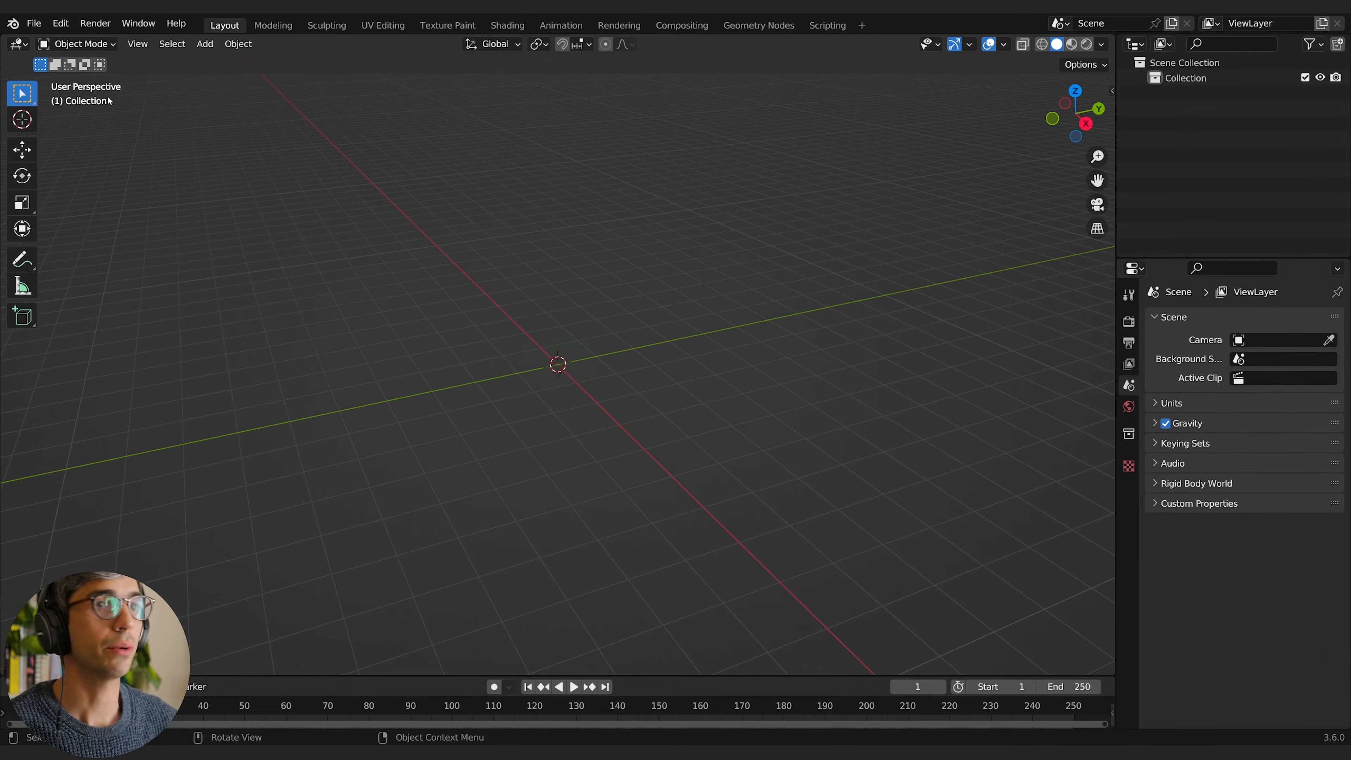
Step: Import the Alembic file character_01.abc from the Alembic Crowd folder on the desktop
{"action": "left_click", "coordinate": [33, 23]}
{"action": "mouse_move", "coordinate": [62, 230]}
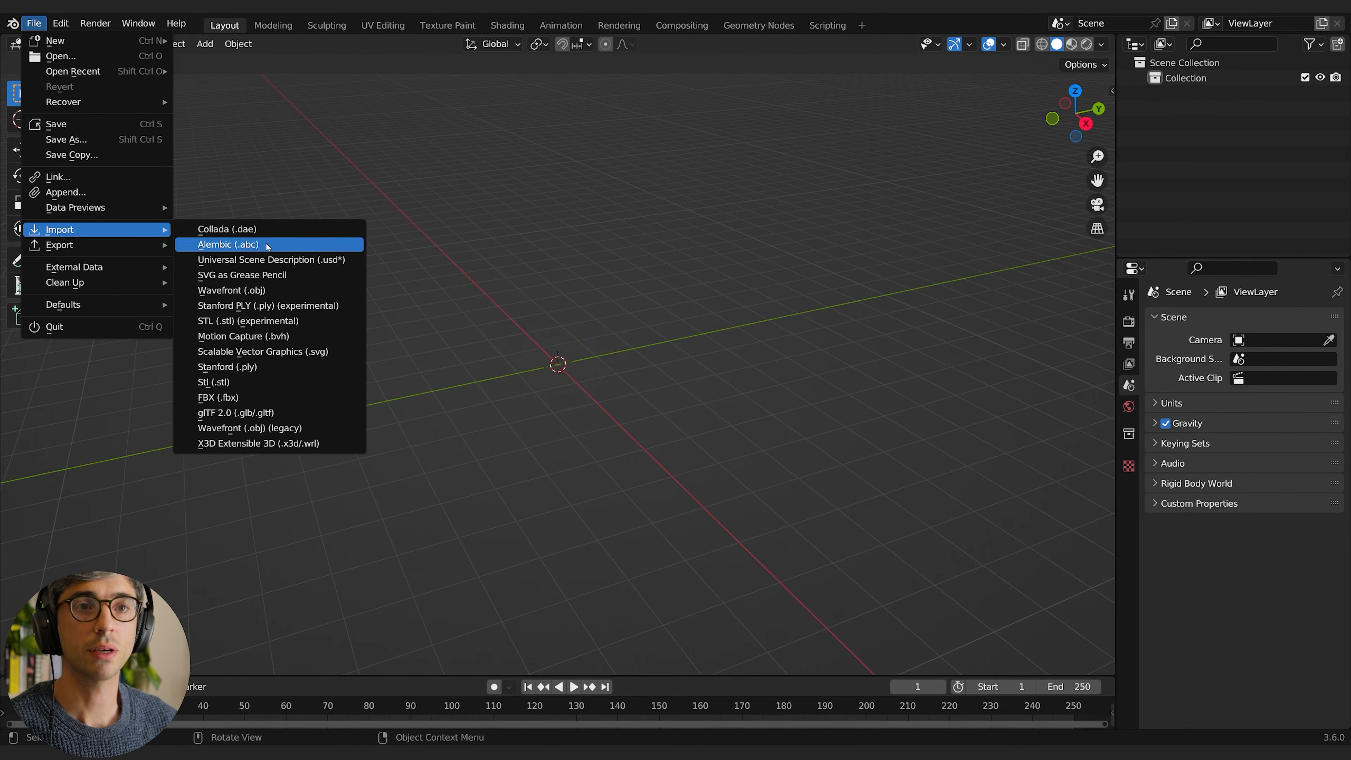
{"action": "left_click", "coordinate": [251, 242]}
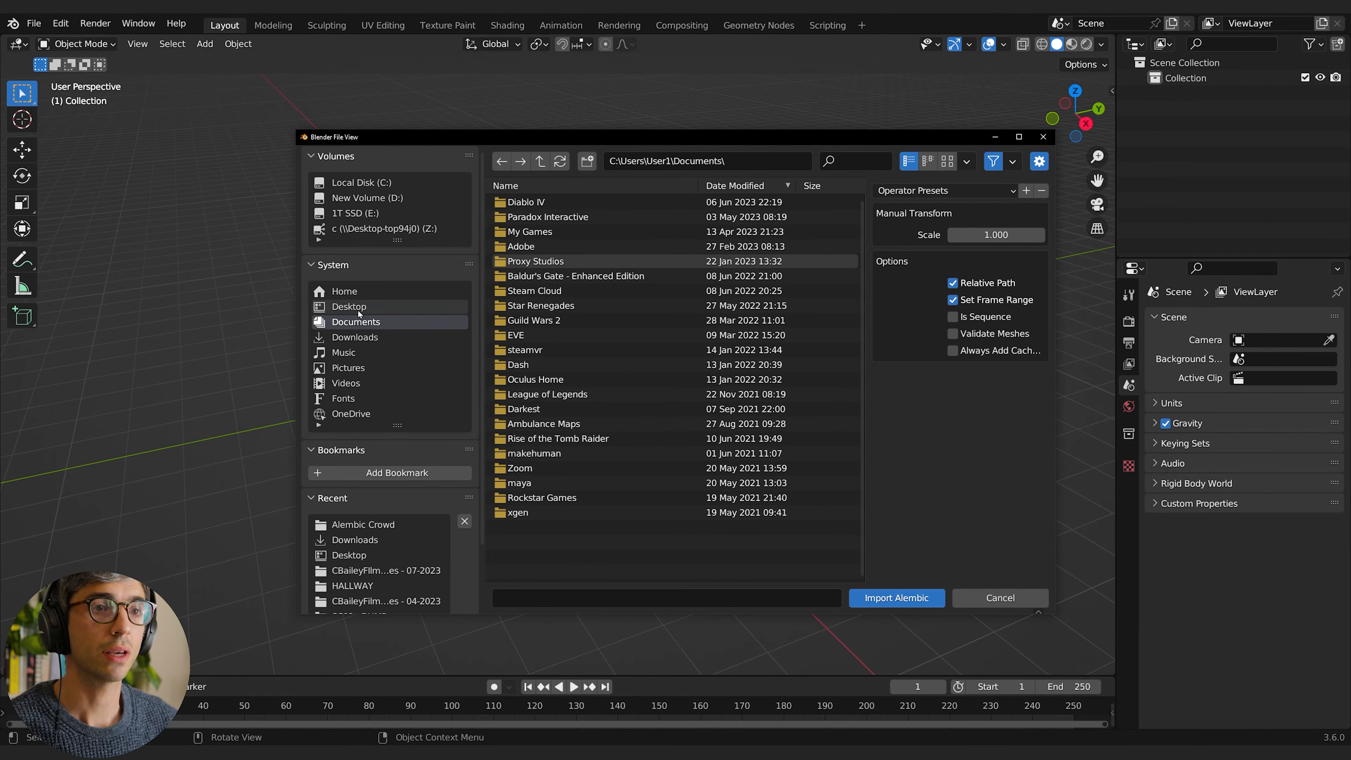
{"action": "left_click", "coordinate": [348, 306]}
{"action": "left_click", "coordinate": [543, 202]}
{"action": "left_click", "coordinate": [538, 203]}
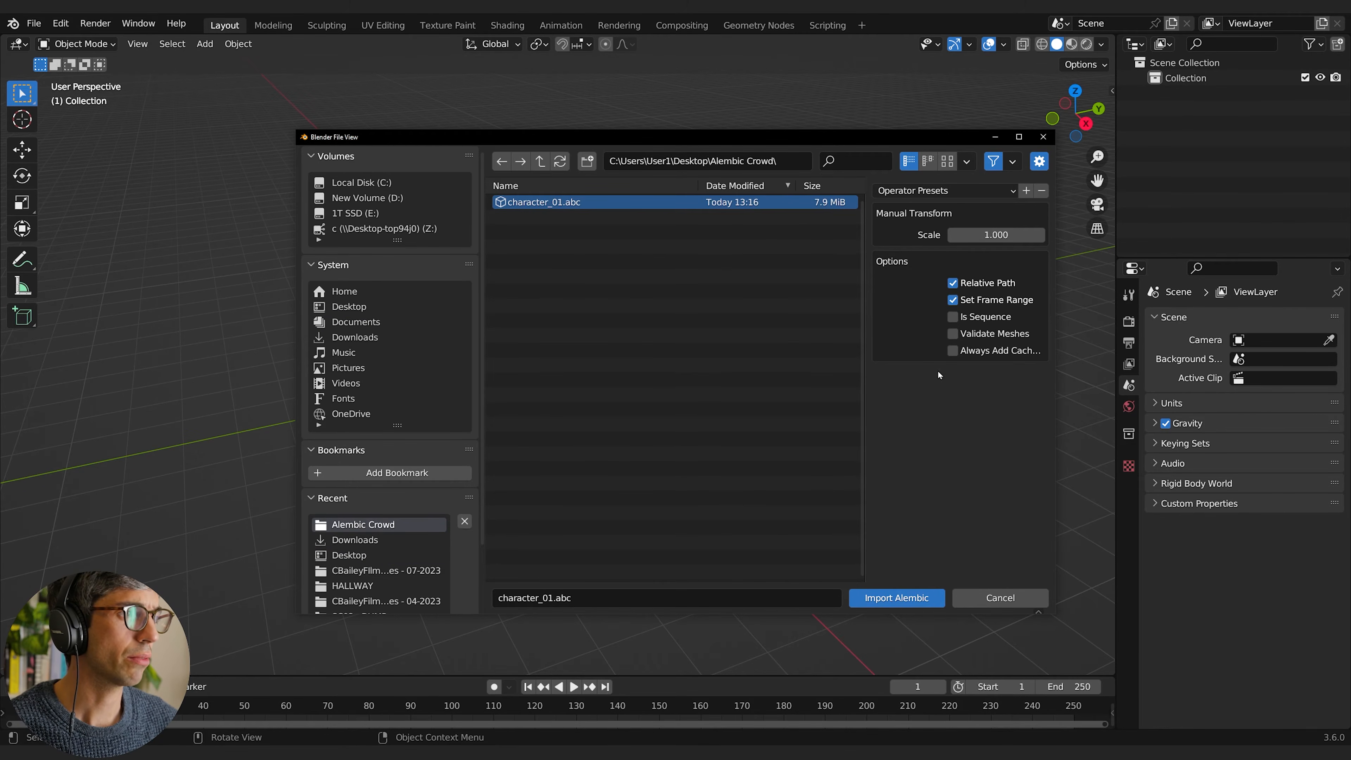
{"action": "left_click", "coordinate": [897, 598]}
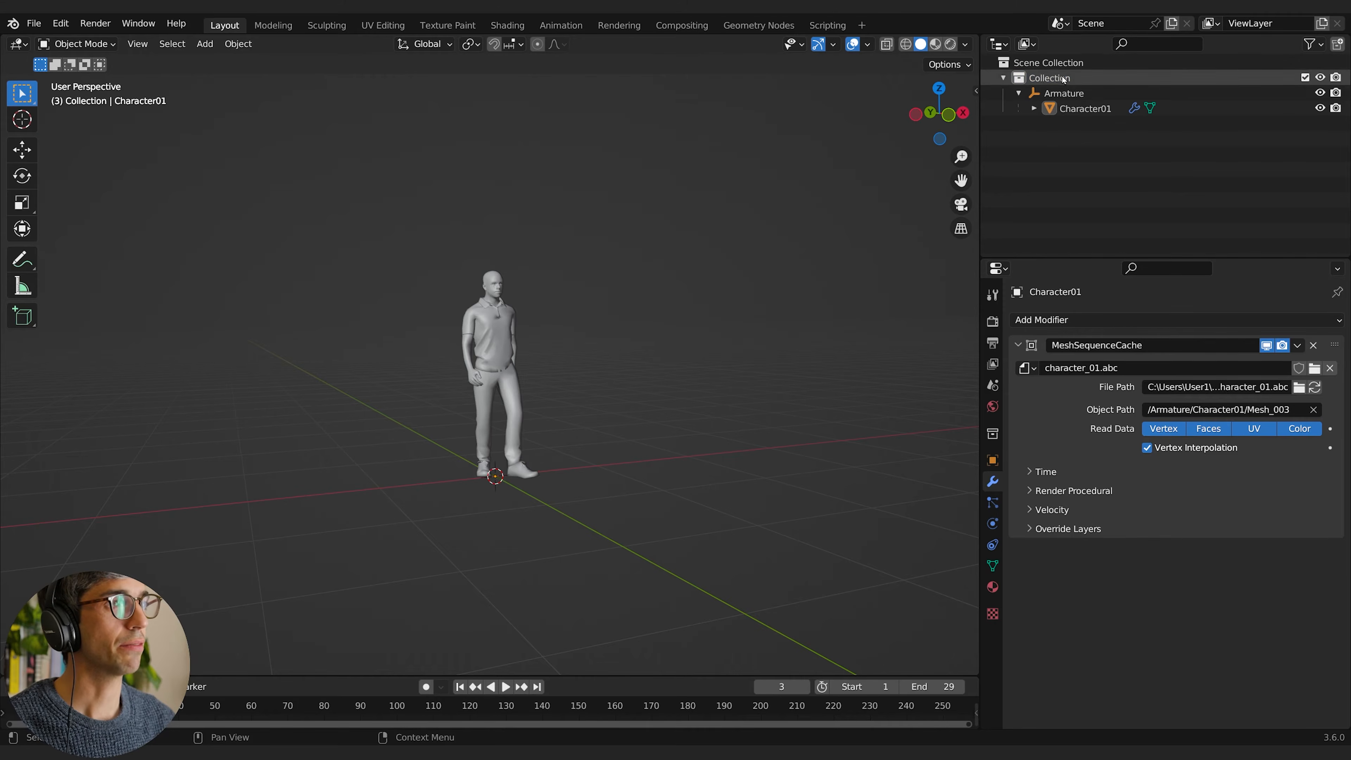
Step: Select the imported Armature empty and its child mesh Character01 in turn to examine their hierarchy and properties
{"action": "left_click", "coordinate": [1070, 95]}
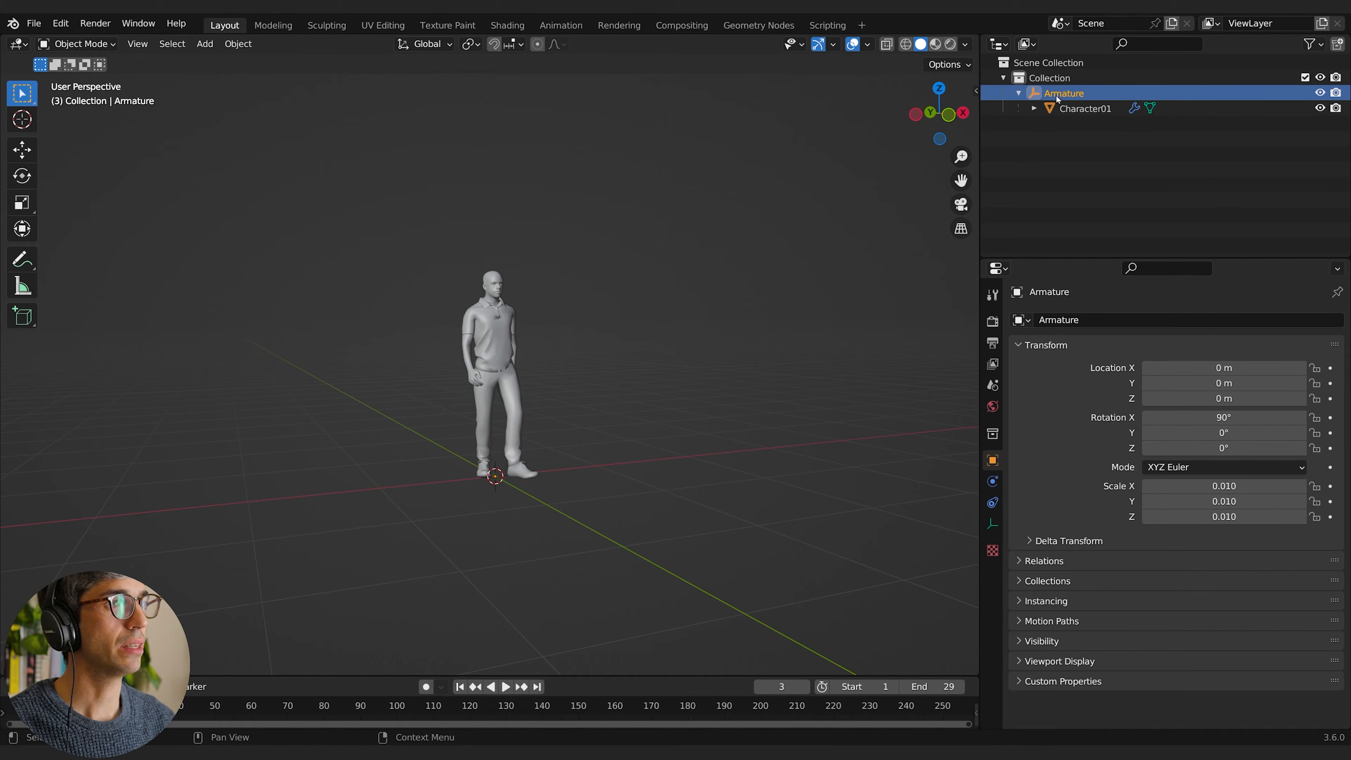
{"action": "left_click", "coordinate": [1056, 109]}
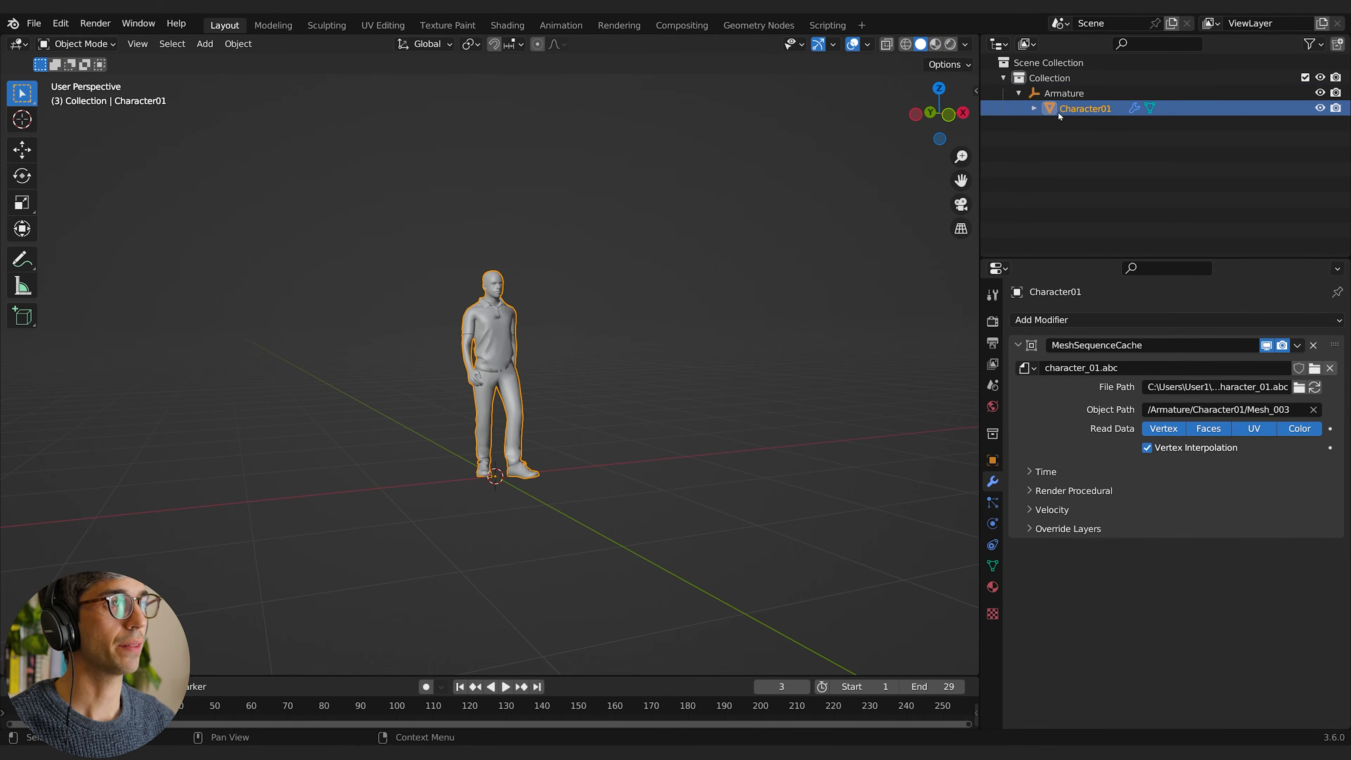
{"action": "left_click_drag", "start_coordinate": [1058, 112], "coordinate": [1055, 80]}
{"action": "left_click", "coordinate": [1053, 94]}
Step: Try clearing Character01's parent without keeping its transformation, and undo it
{"action": "left_click", "coordinate": [1076, 110]}
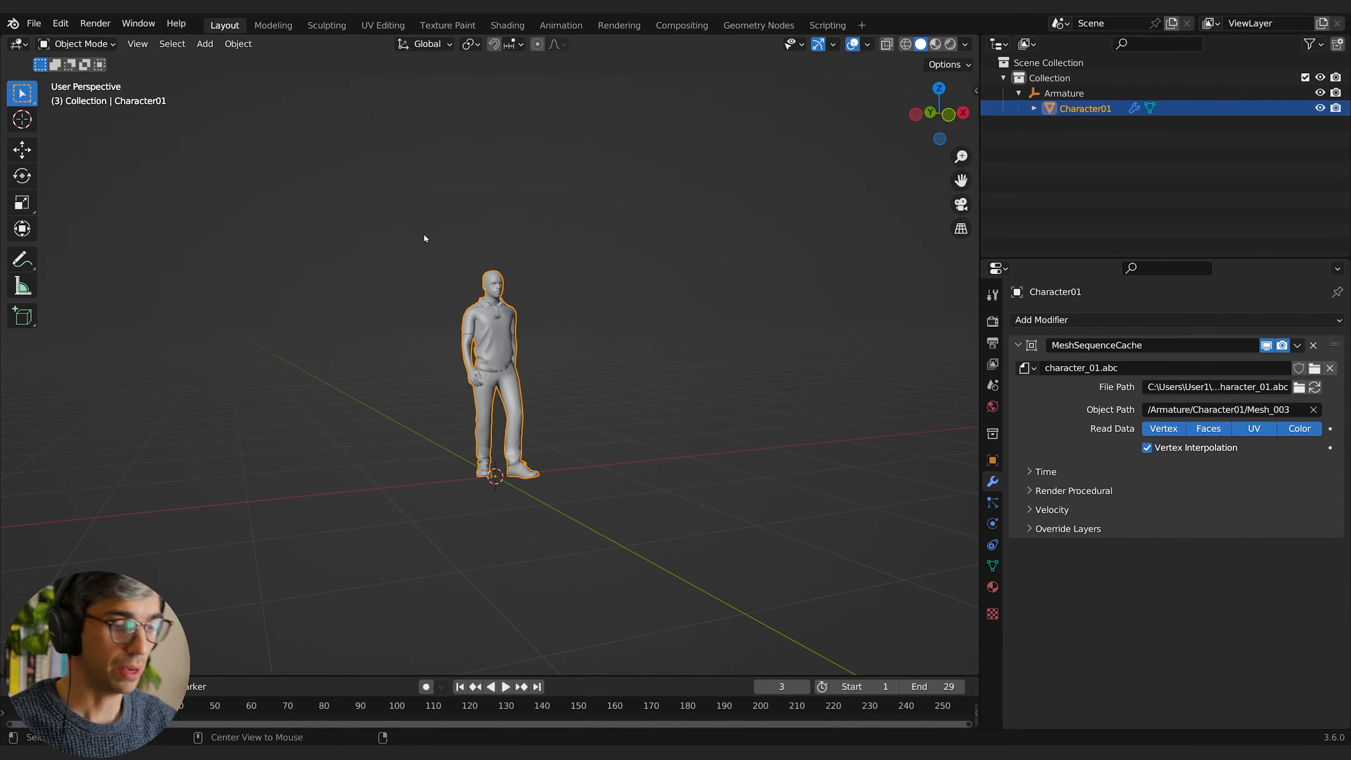
{"action": "key", "text": "alt+p"}
{"action": "left_click", "coordinate": [424, 234]}
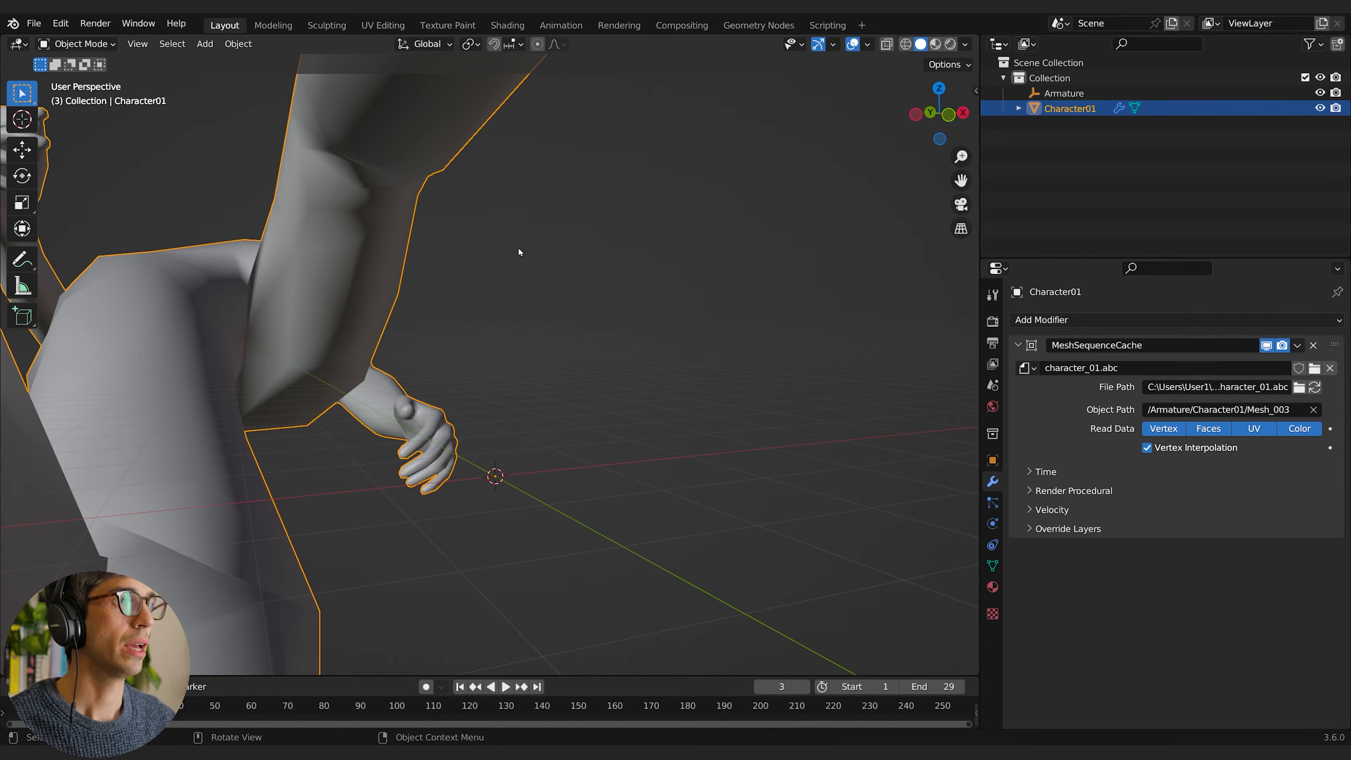
{"action": "key", "text": "ctrl+z"}
Step: Clear Character01's parent while keeping its transformation, and delete the leftover Armature empty
{"action": "key", "text": "alt+p"}
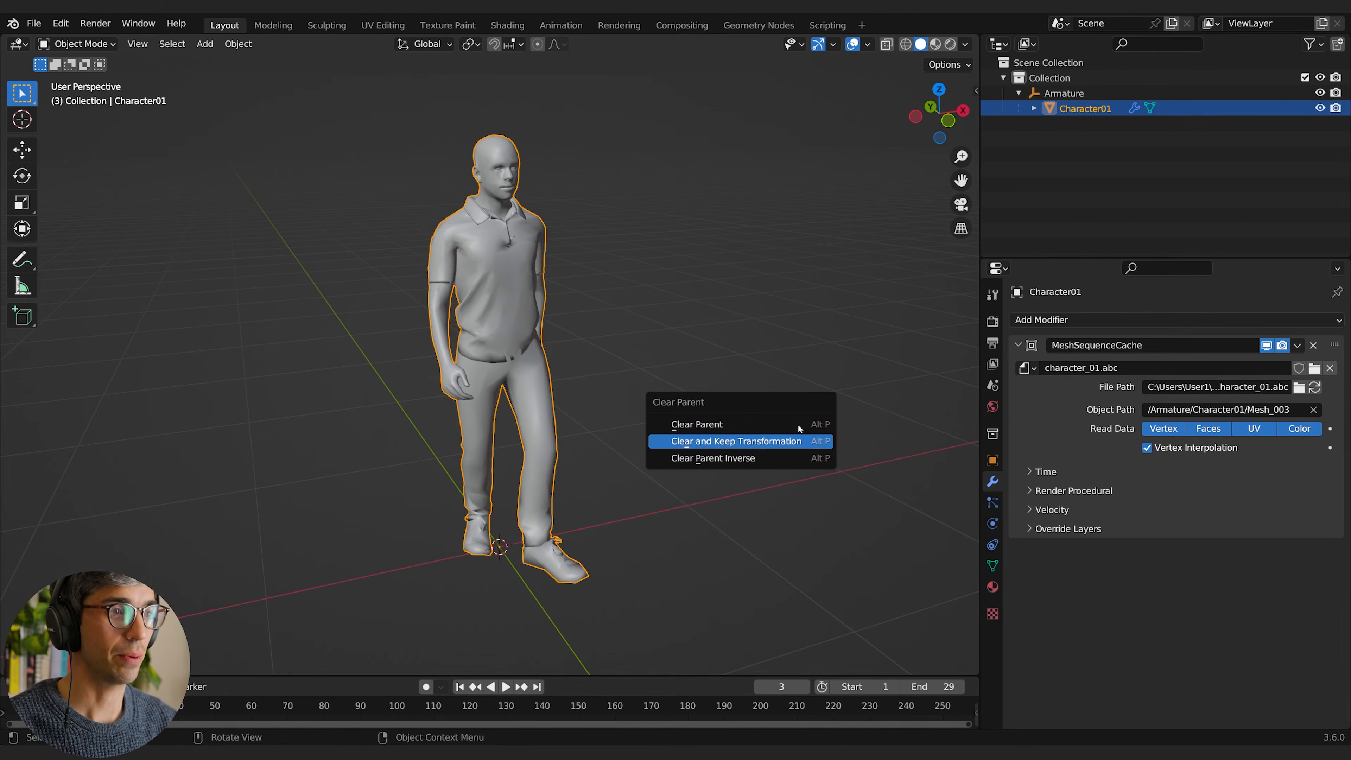
{"action": "left_click", "coordinate": [798, 441]}
{"action": "left_click", "coordinate": [1060, 94]}
{"action": "key", "text": "x"}
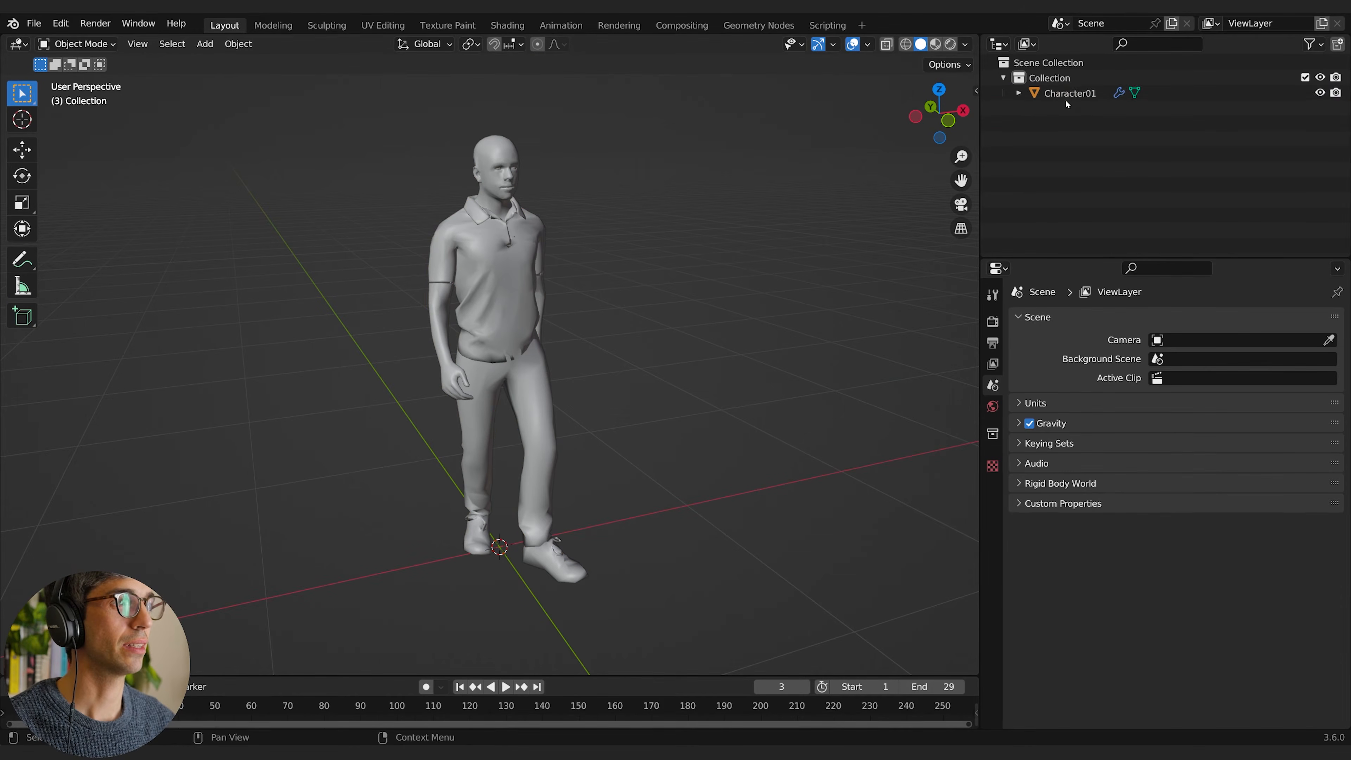
Step: Restrict Read Data in Character01's MeshSequenceCache modifier to Vertex only
{"action": "left_click", "coordinate": [1065, 95]}
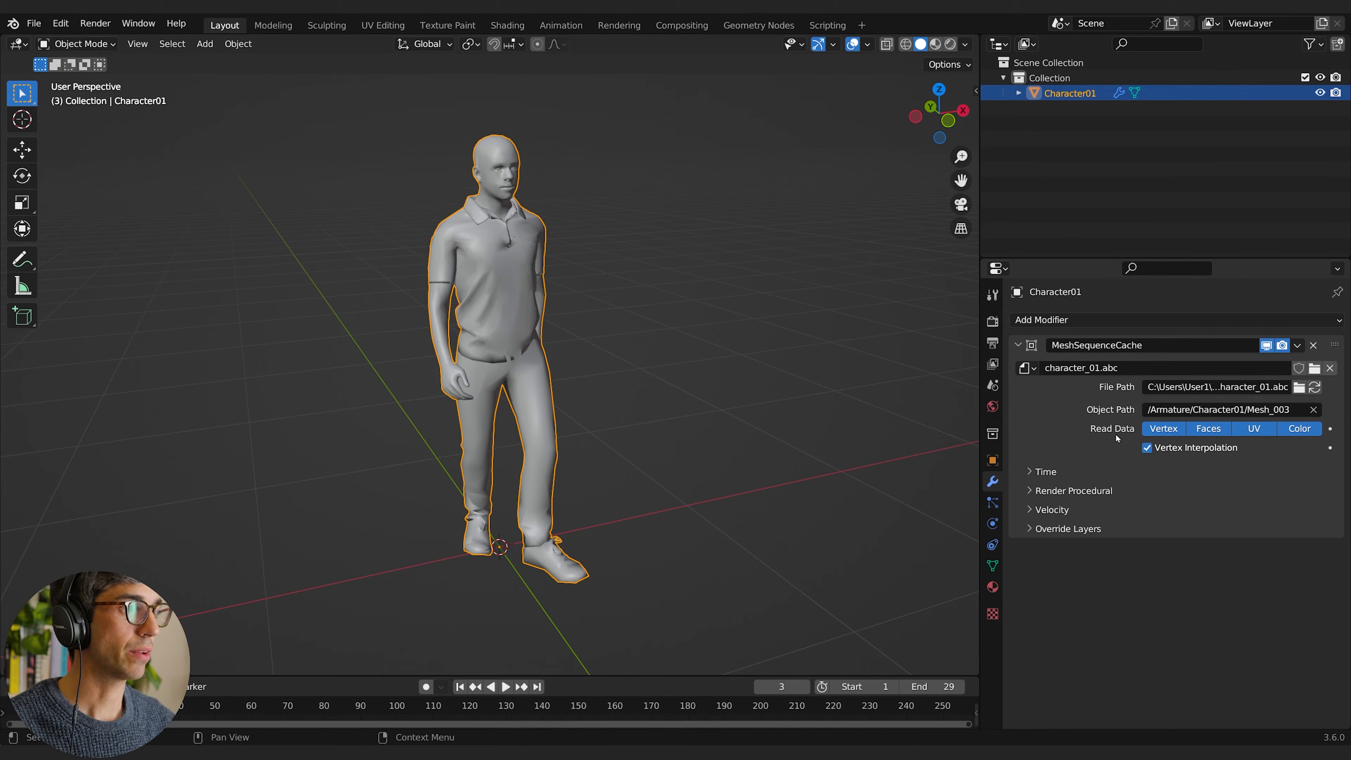
{"action": "left_click", "coordinate": [1217, 430]}
{"action": "left_click", "coordinate": [1254, 430]}
{"action": "left_click", "coordinate": [1166, 430]}
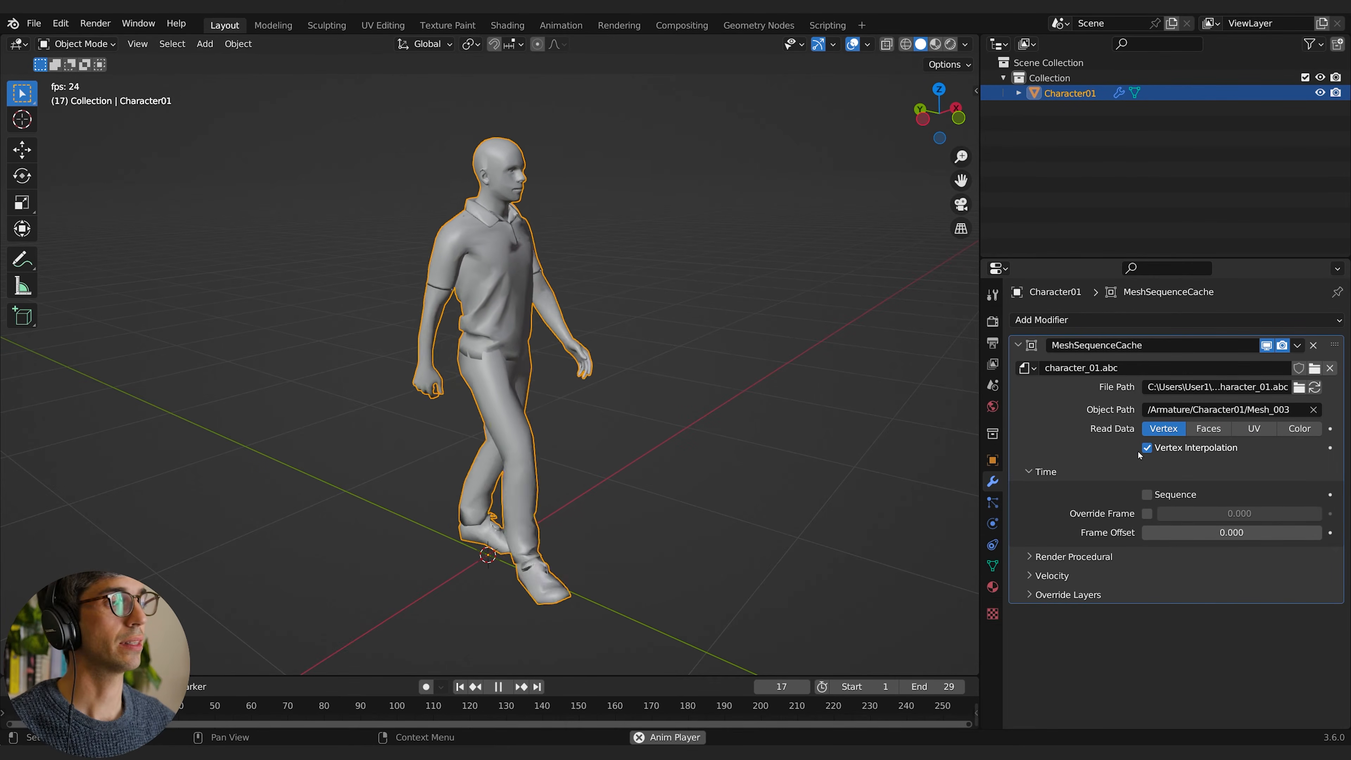
Step: Turn Vertex Interpolation off and back on during playback to compare the walk, and stop the animation
{"action": "left_click", "coordinate": [1148, 450]}
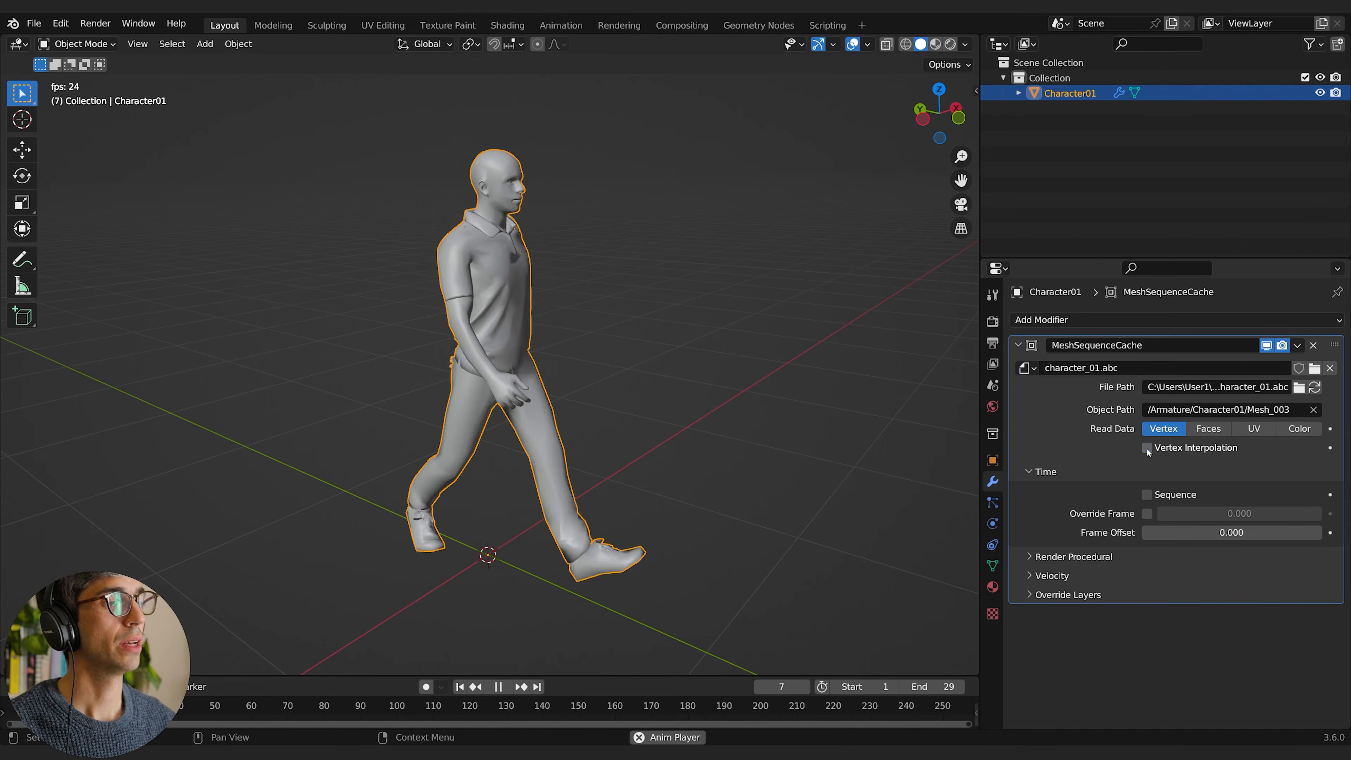
{"action": "left_click", "coordinate": [1148, 449]}
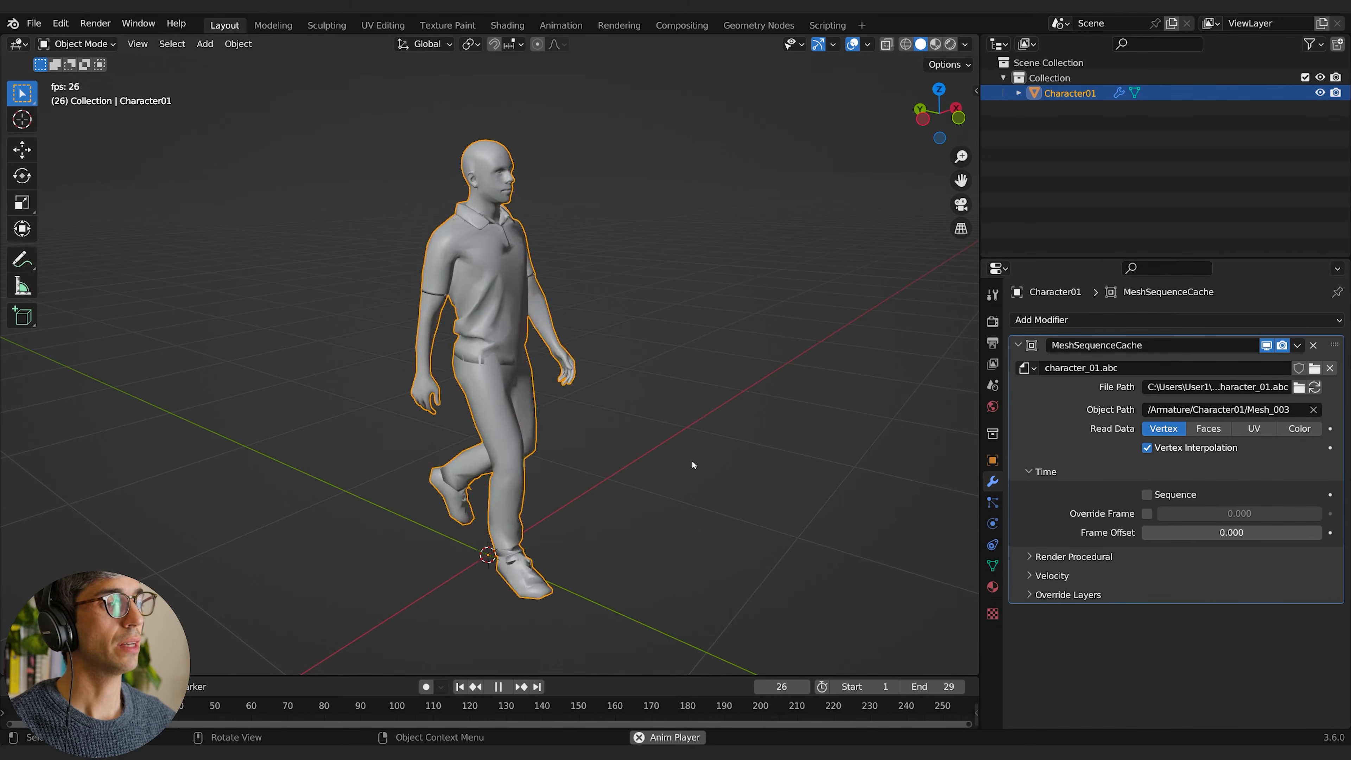
{"action": "key", "text": "space"}
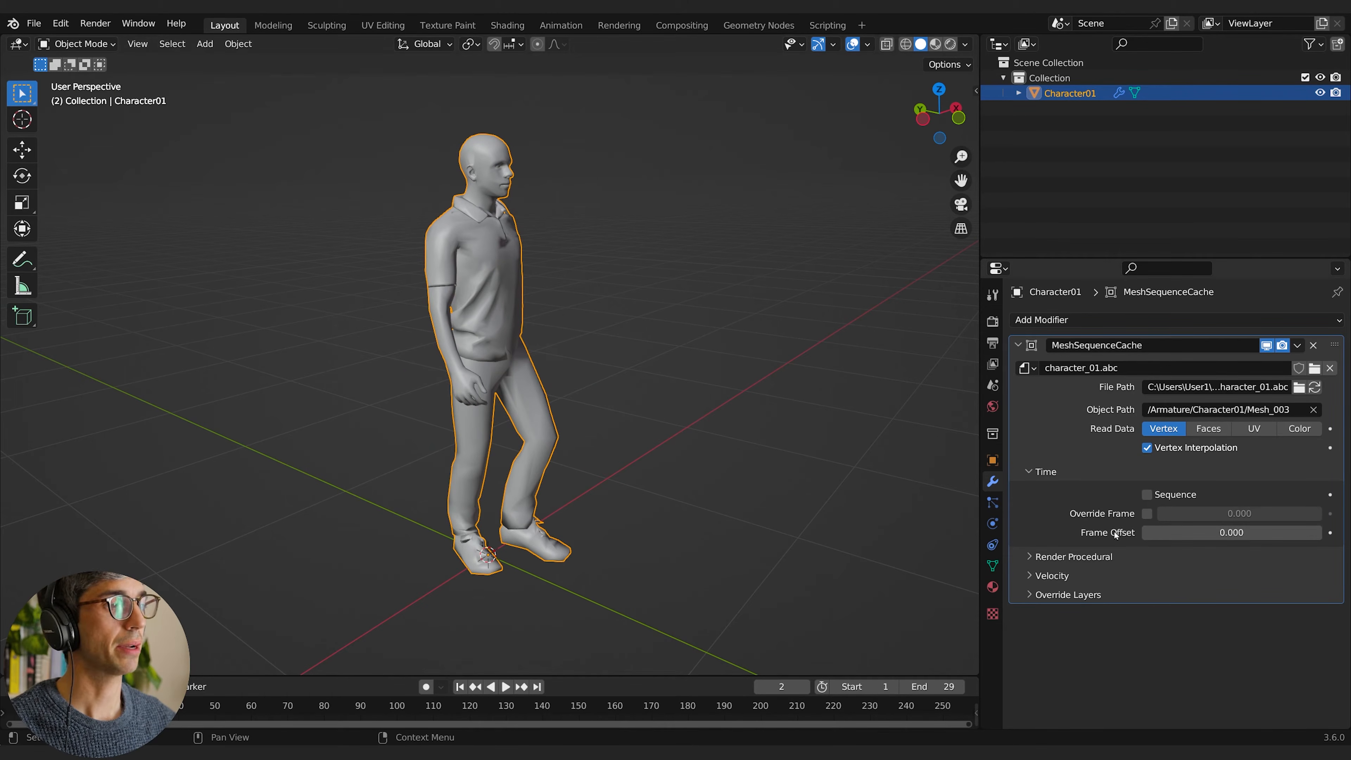
Step: Enable Override Frame in the cache modifier's Time settings and play the animation to check its effect
{"action": "left_click", "coordinate": [1148, 514]}
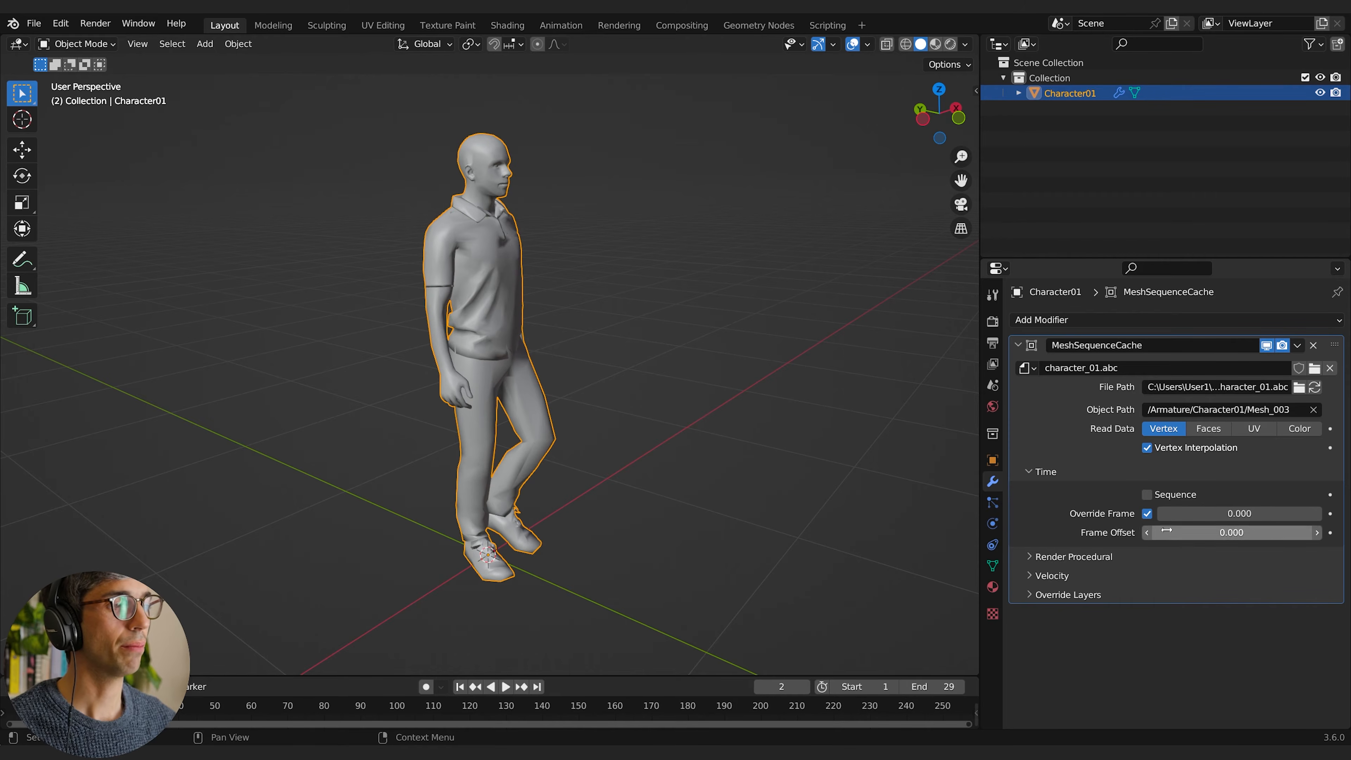
{"action": "key", "text": "space"}
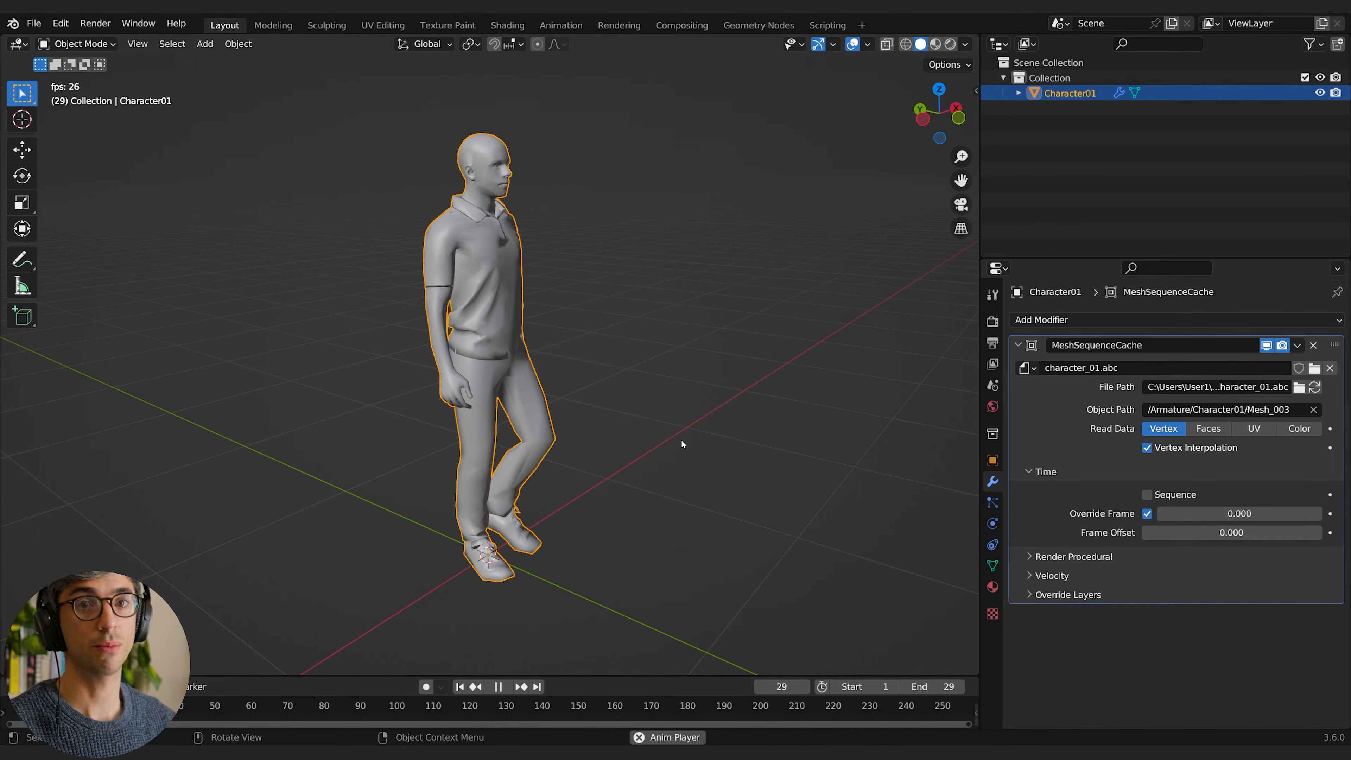
{"action": "key", "text": "space"}
Step: Set Override Frame to 10 and play the animation briefly to check the character's pose
{"action": "left_click", "coordinate": [1215, 514]}
{"action": "type", "text": "10"}
{"action": "key", "text": "Return"}
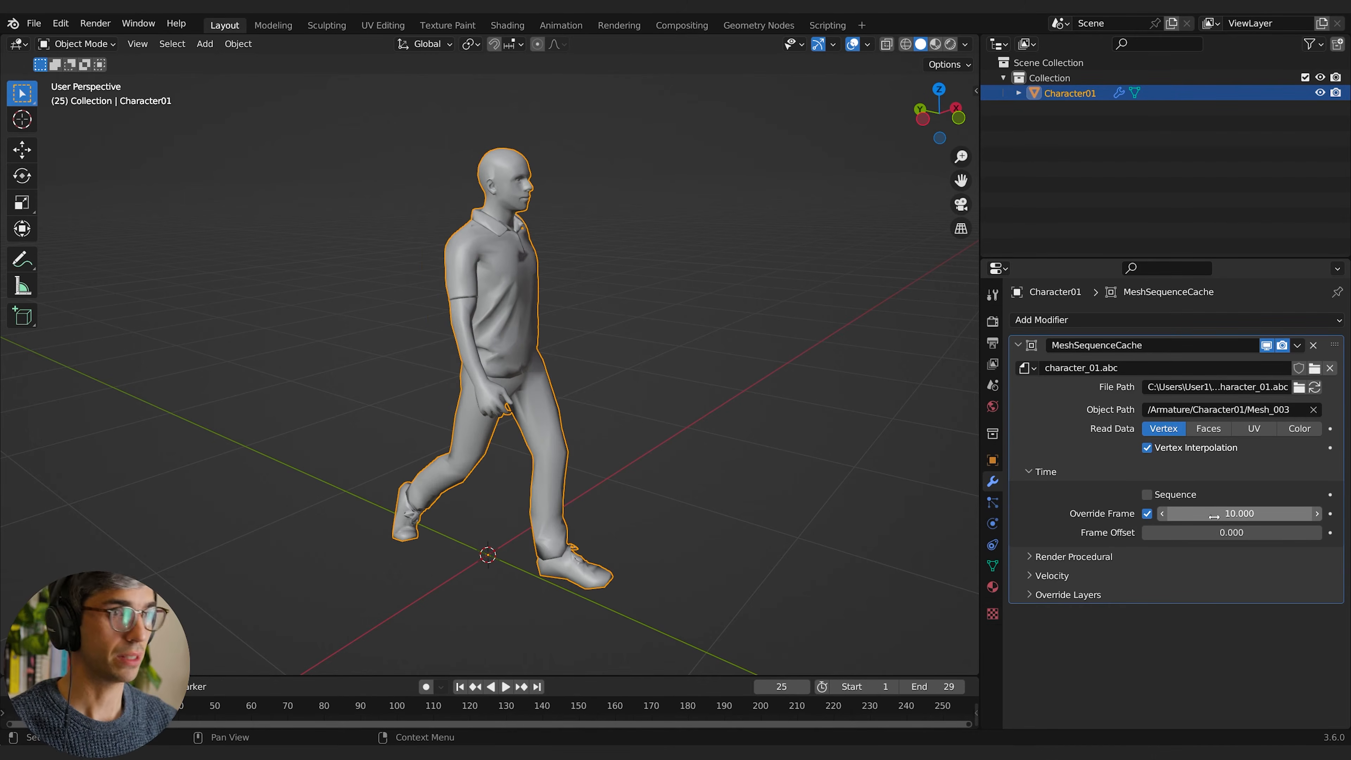
{"action": "key", "text": "space"}
{"action": "key", "text": "space"}
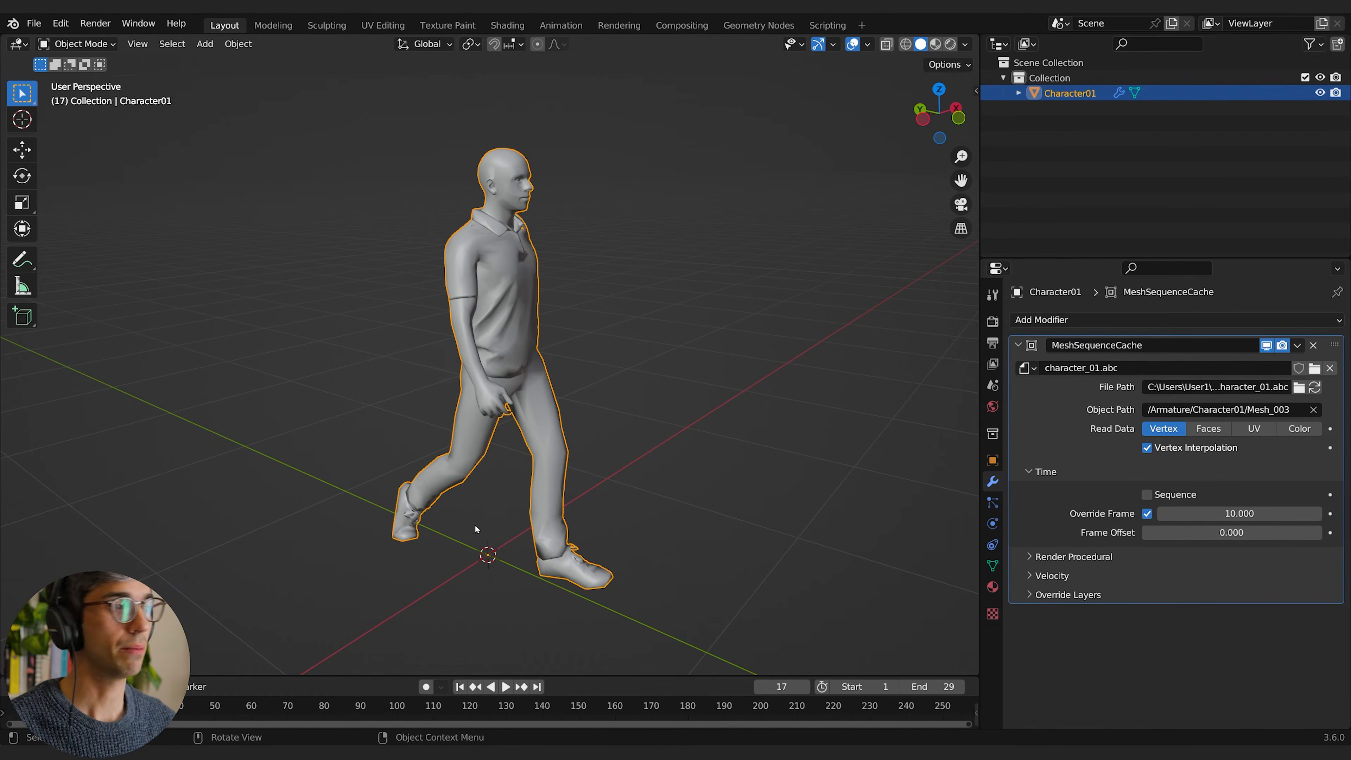
Step: Set Override Frame to 0 in Character01's cache modifier and scrub it forward to preview the walk poses
{"action": "left_click", "coordinate": [1205, 515]}
{"action": "type", "text": "0"}
{"action": "key", "text": "Return"}
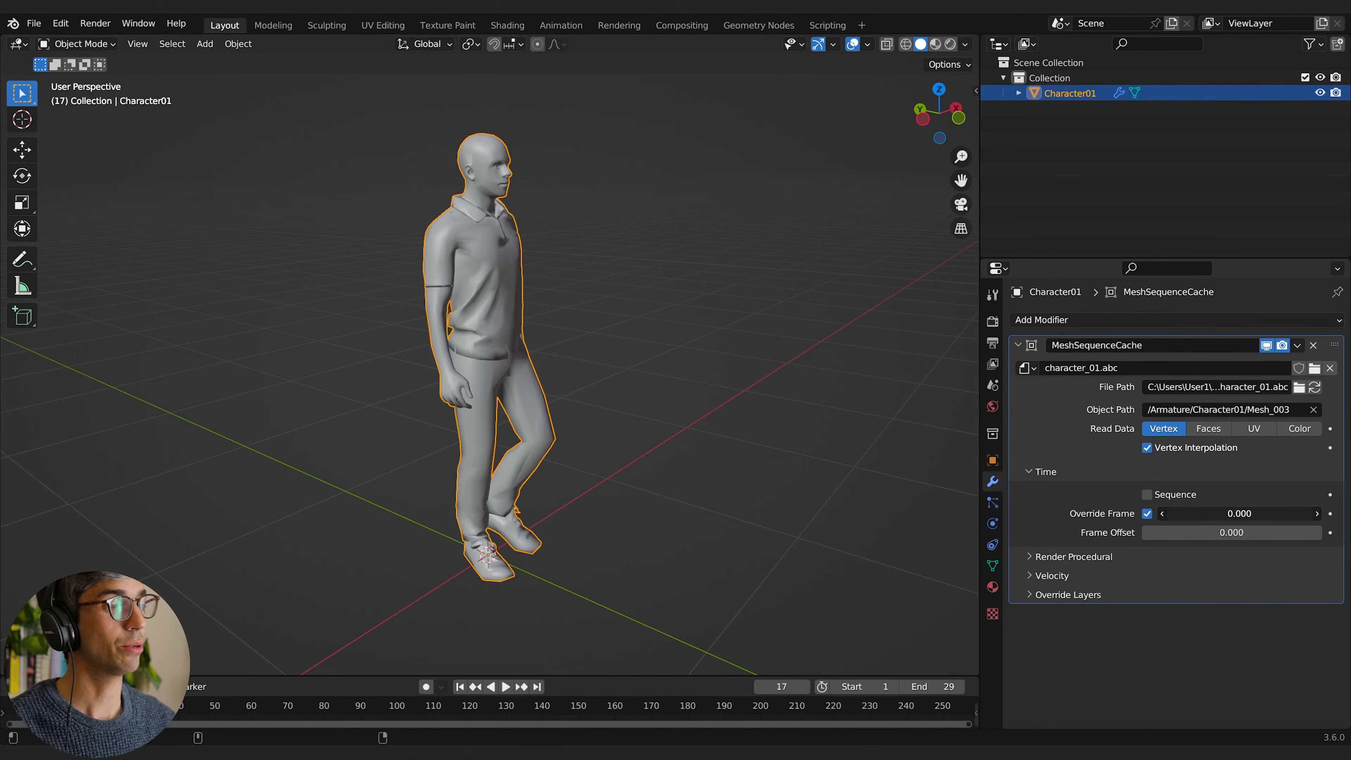
{"action": "left_click_drag", "start_coordinate": [1224, 514], "coordinate": [1325, 514]}
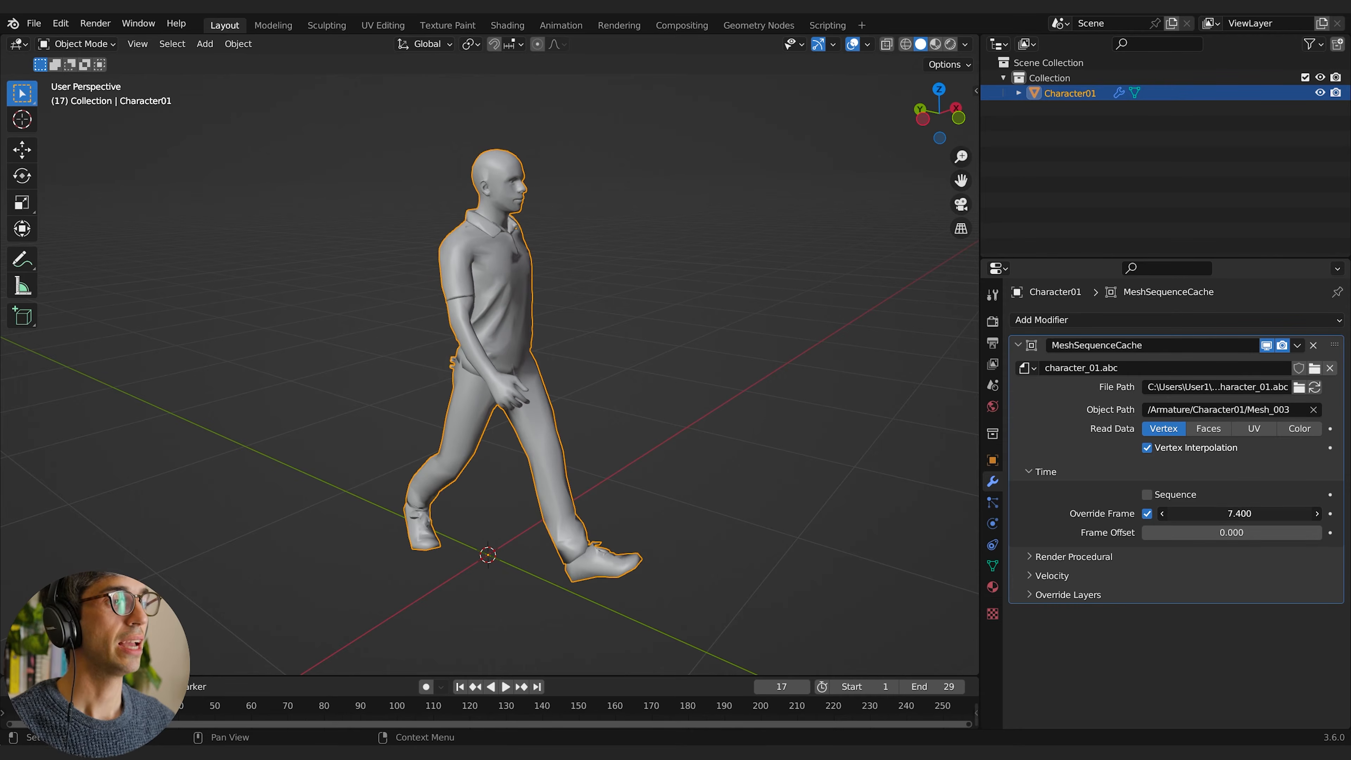
Step: Scrub Override Frame with Vertex Interpolation turned off and again with it turned back on to compare the motion
{"action": "left_click", "coordinate": [1147, 448]}
{"action": "left_click_drag", "start_coordinate": [1240, 513], "coordinate": [1349, 513]}
{"action": "left_click", "coordinate": [1159, 450]}
{"action": "mouse_move", "coordinate": [1233, 513]}
{"action": "left_mouse_down"}
{"action": "mouse_move", "coordinate": [1335, 513]}
{"action": "mouse_move", "coordinate": [1189, 513]}
{"action": "mouse_move", "coordinate": [1253, 513]}
{"action": "left_mouse_up"}
Step: Turn Override Frame off and back on, reset it to 0, and scrub the value forward to move through the walk
{"action": "left_click", "coordinate": [1147, 513]}
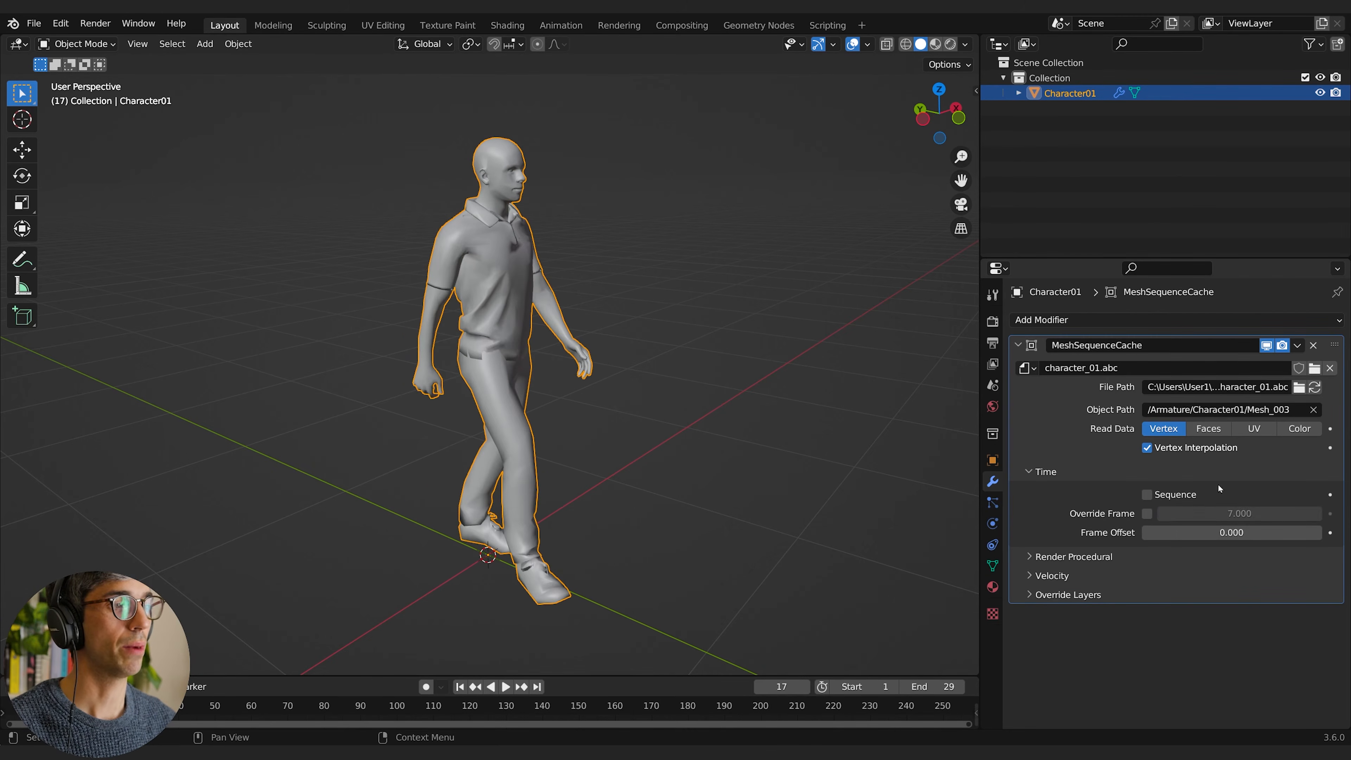
{"action": "left_click", "coordinate": [1147, 514]}
{"action": "left_click", "coordinate": [1196, 513]}
{"action": "type", "text": "0"}
{"action": "key", "text": "Return"}
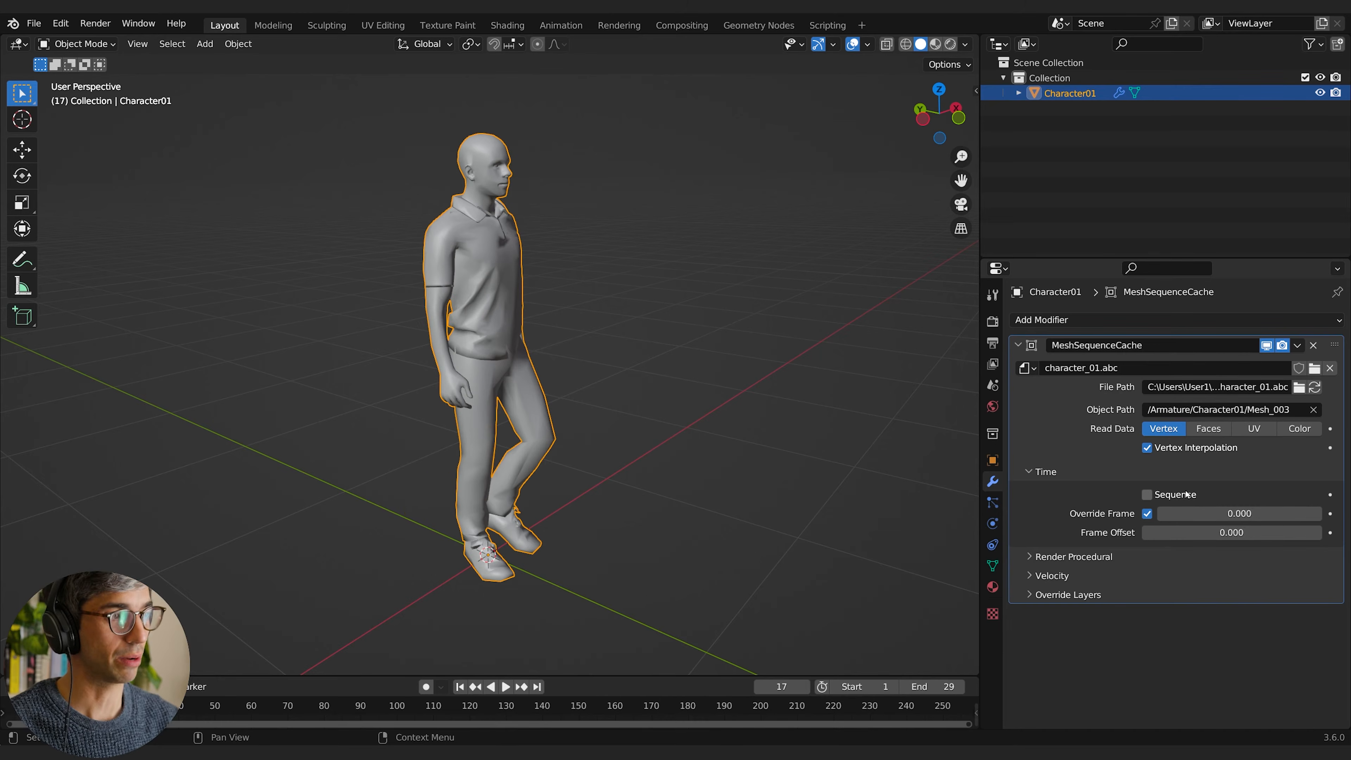
{"action": "left_click_drag", "start_coordinate": [1224, 513], "coordinate": [1251, 513]}
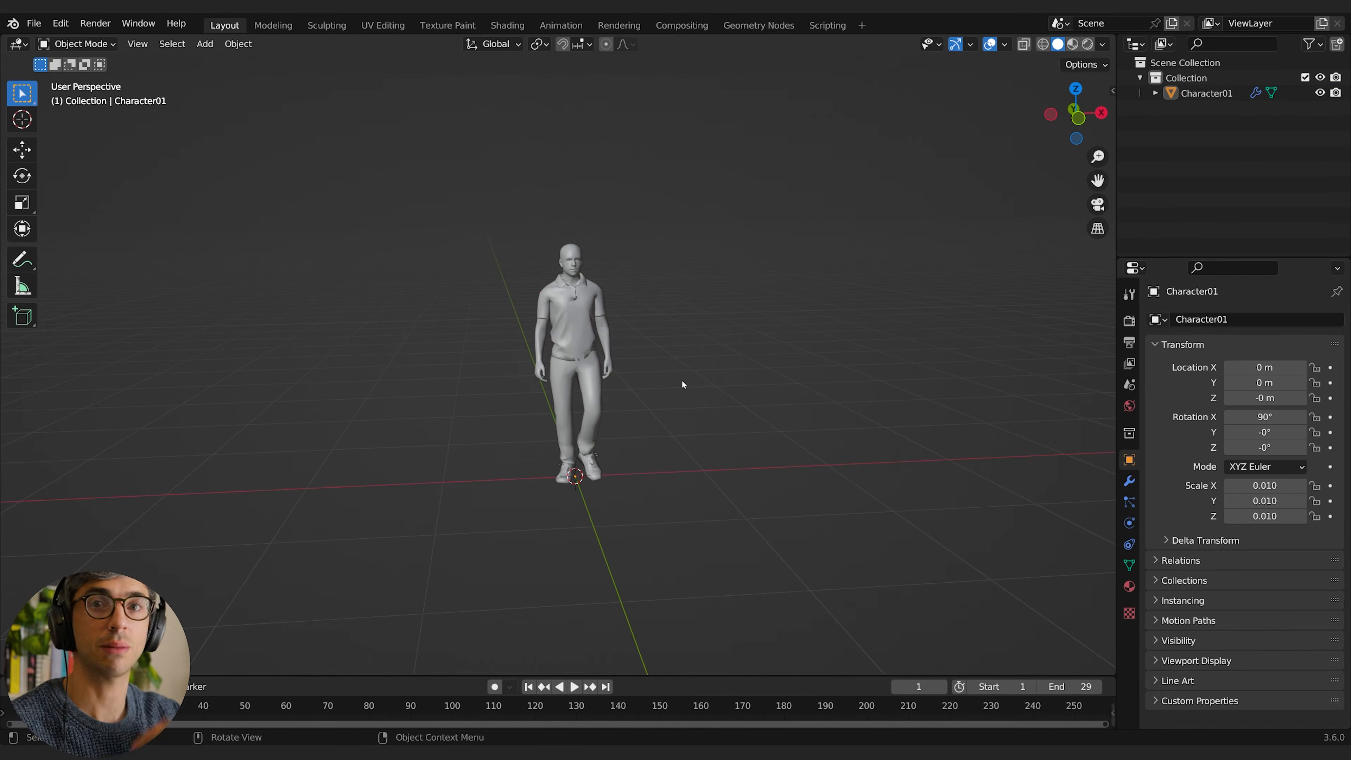
Step: Switch the viewport to Rendered shading and disable Scene World so the default HDRI lights the character
{"action": "left_click", "coordinate": [1088, 44]}
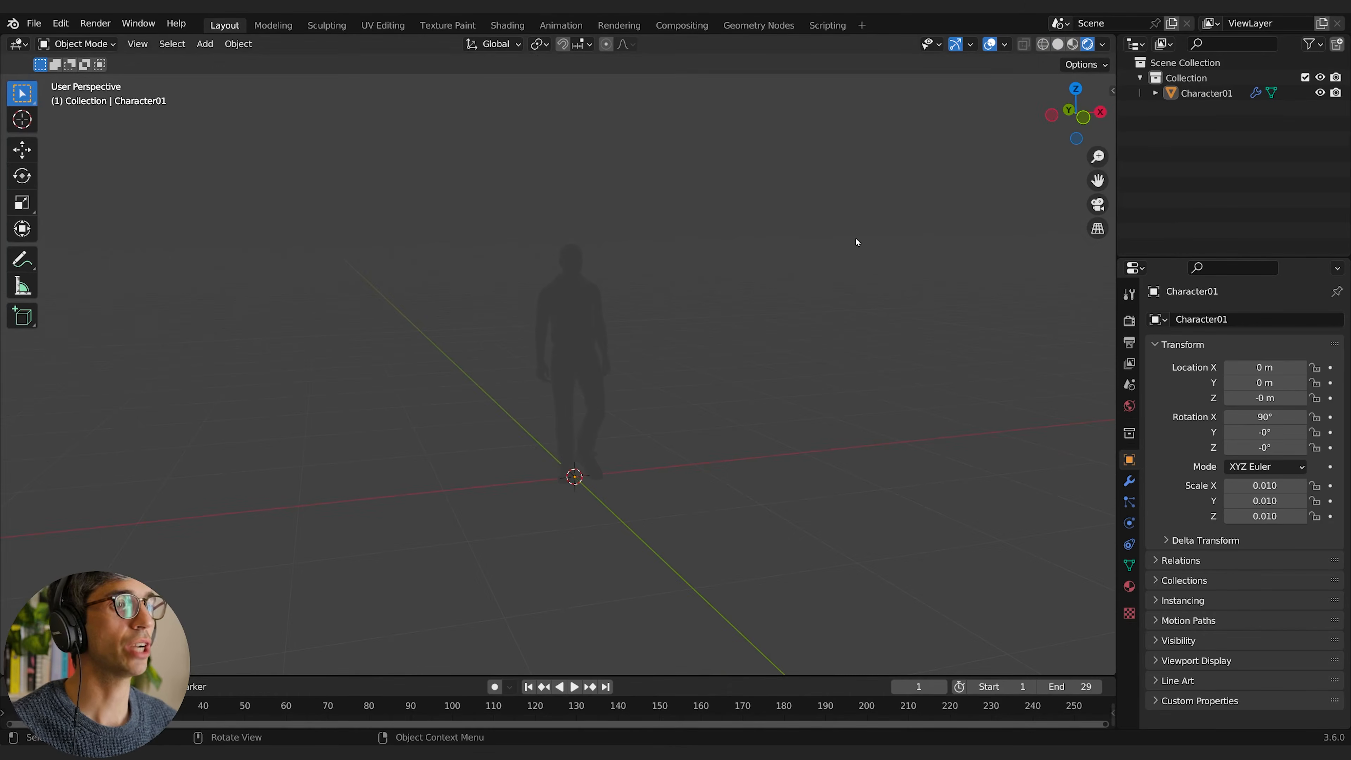
{"action": "left_click", "coordinate": [1104, 45]}
{"action": "left_click", "coordinate": [1036, 134]}
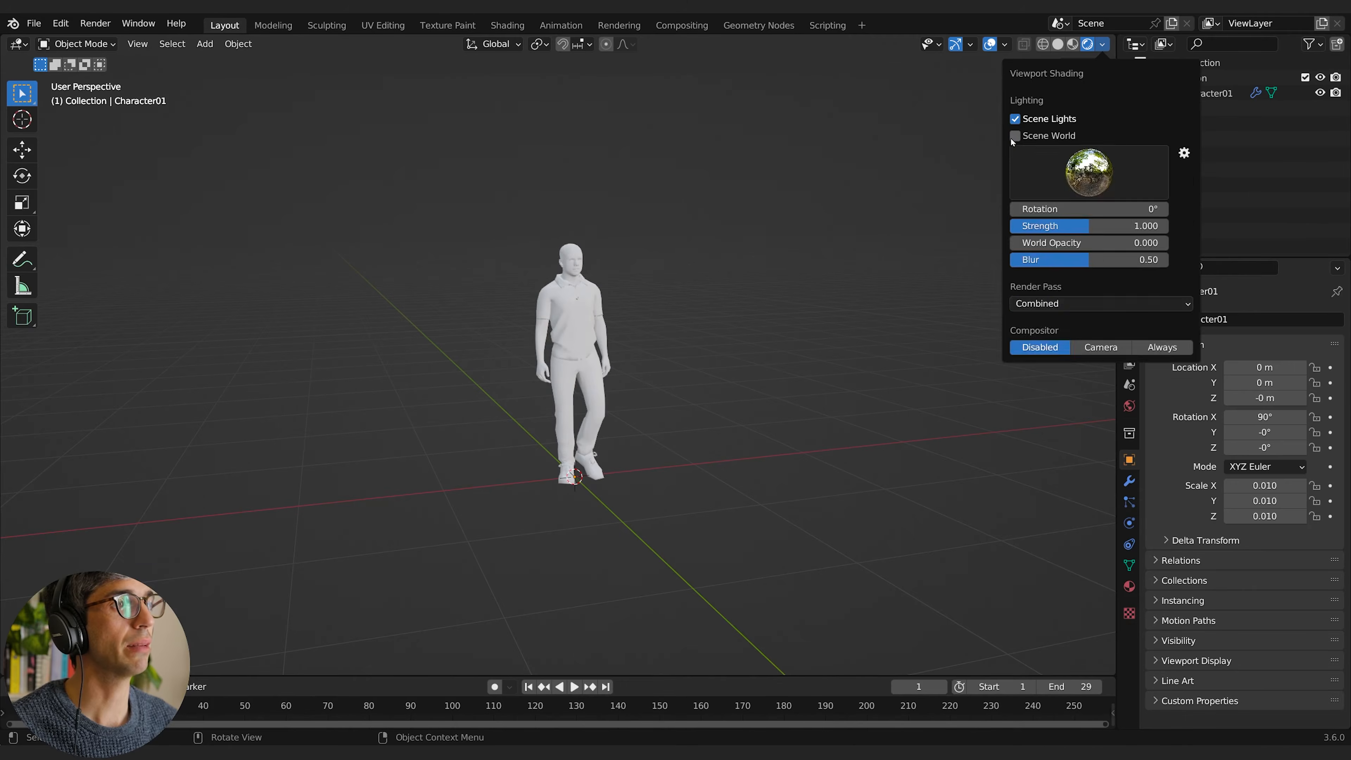
{"action": "scroll", "coordinate": [647, 365], "scroll_direction": "up", "scroll_amount": 4}
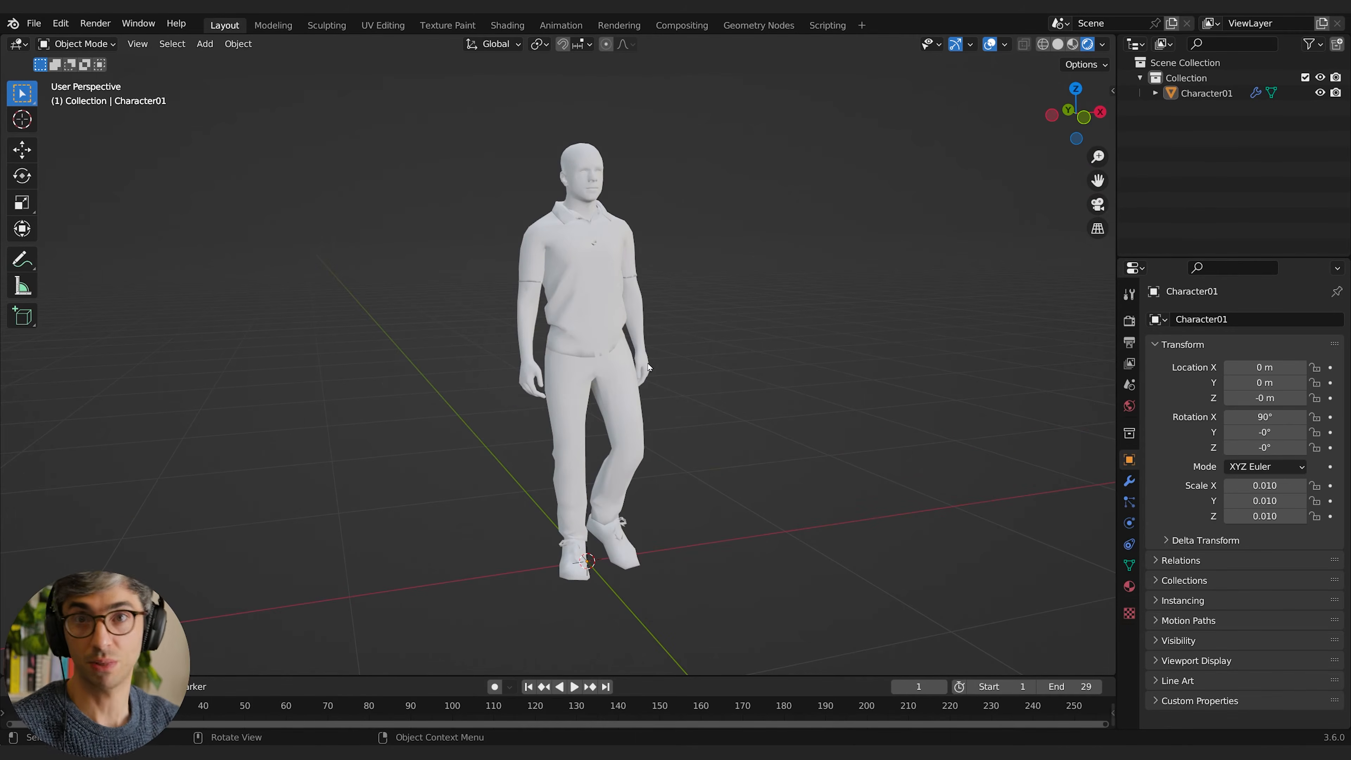
{"action": "scroll", "coordinate": [648, 367], "scroll_direction": "down", "scroll_amount": 3}
{"action": "middle_click_drag", "start_coordinate": [688, 355], "coordinate": [680, 350]}
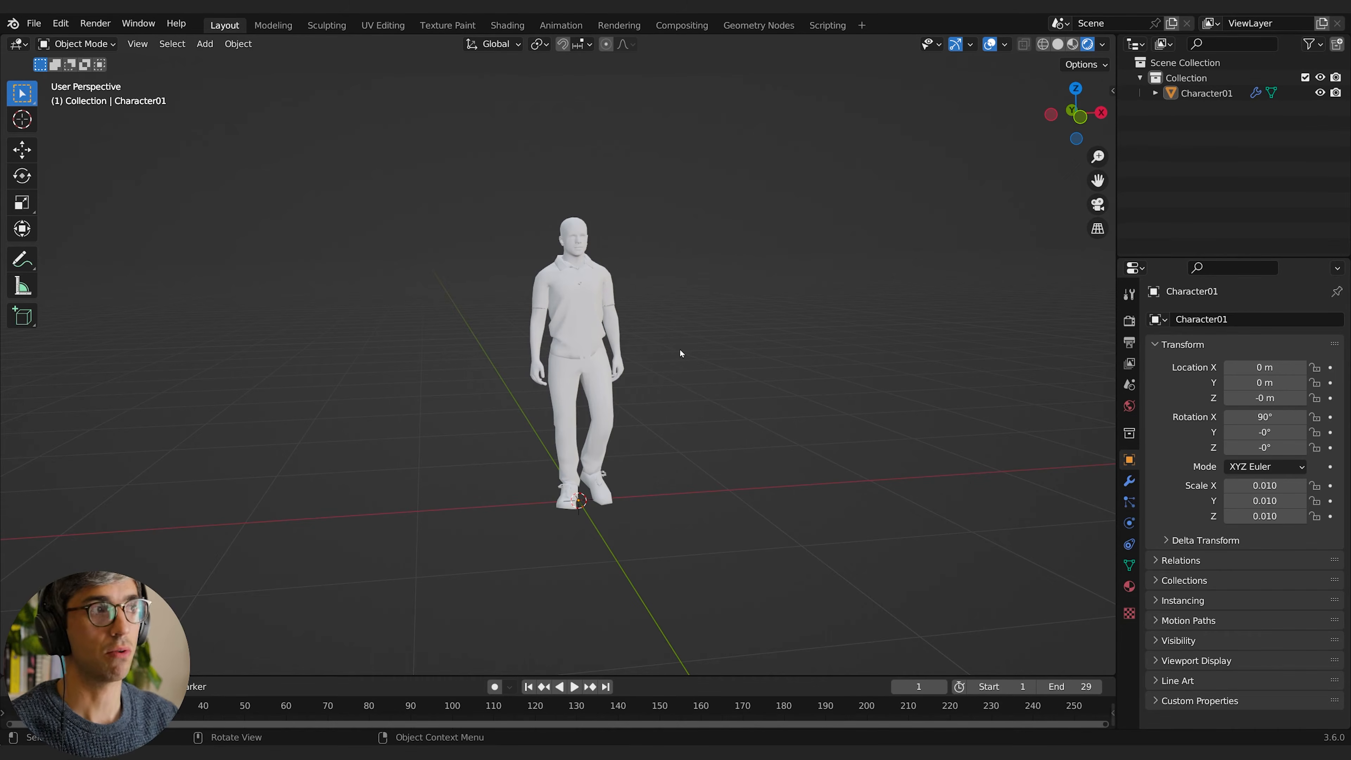
Step: Select Character01, start an Append, and browse to the Material folder of character_01.blend in the Alembic Crowd folder
{"action": "left_click", "coordinate": [1207, 94]}
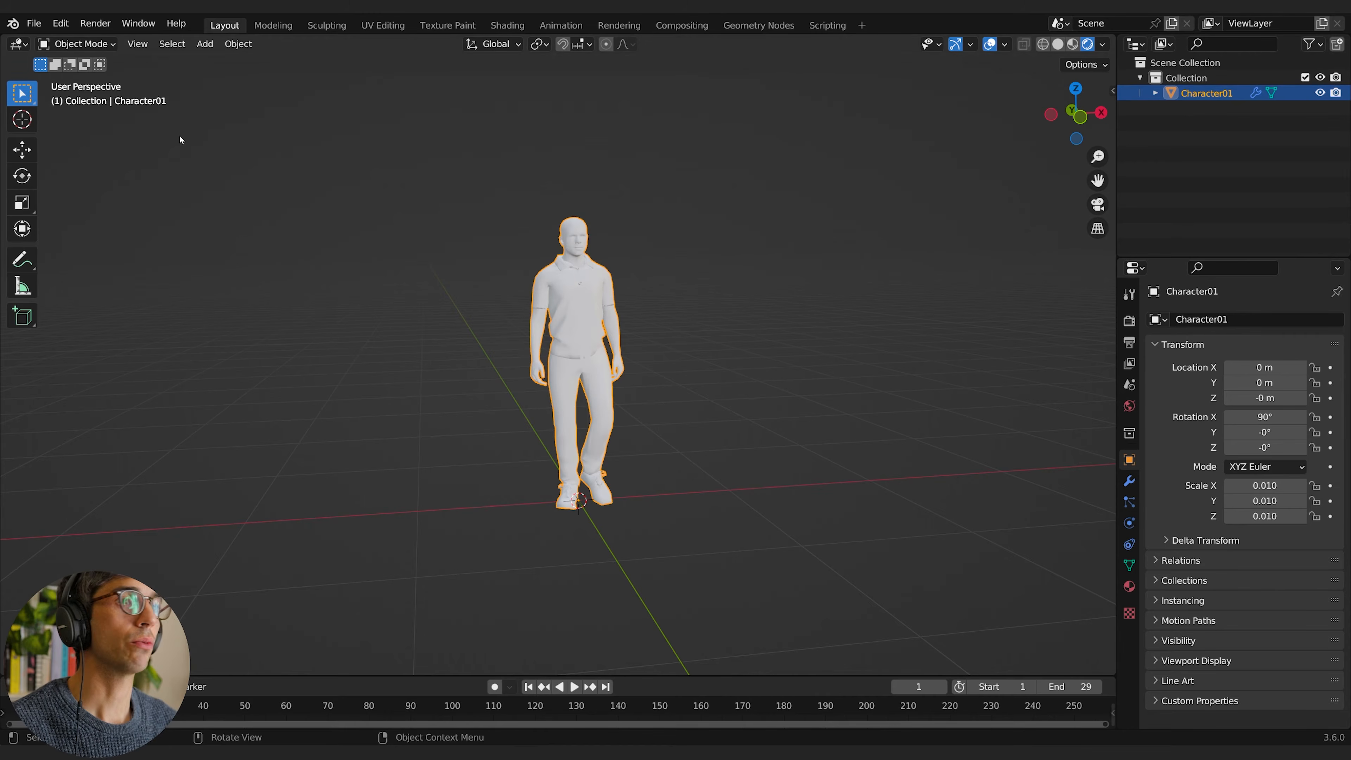
{"action": "left_click", "coordinate": [34, 24]}
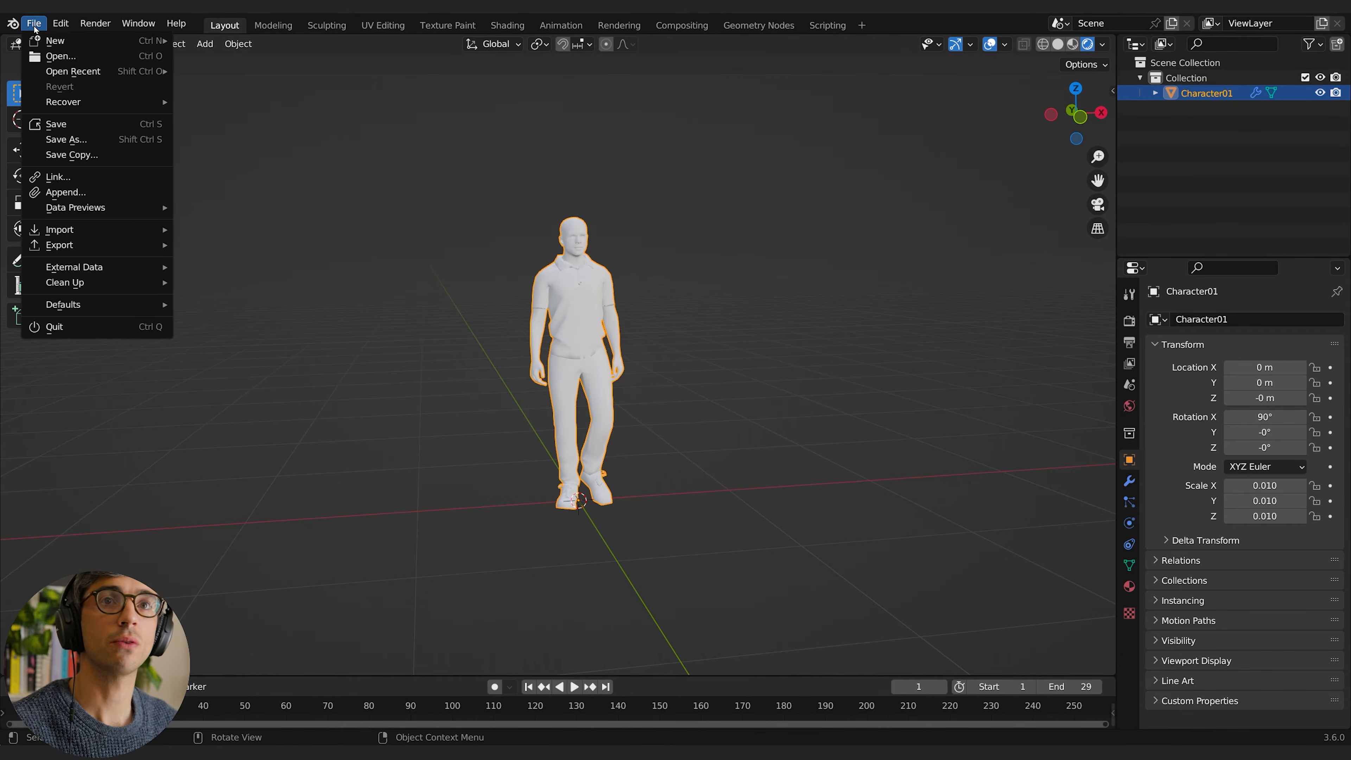
{"action": "left_click", "coordinate": [62, 192]}
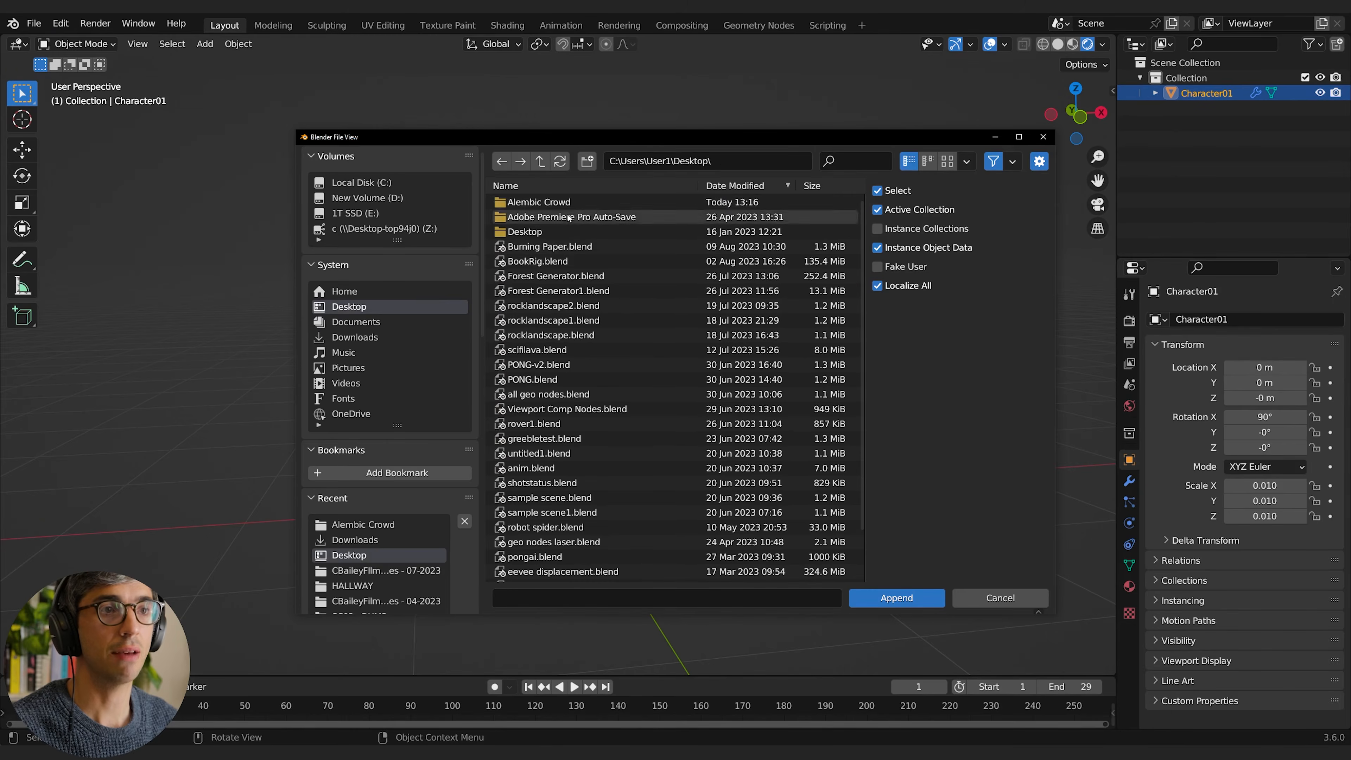
{"action": "left_click", "coordinate": [538, 202]}
{"action": "left_click", "coordinate": [537, 204]}
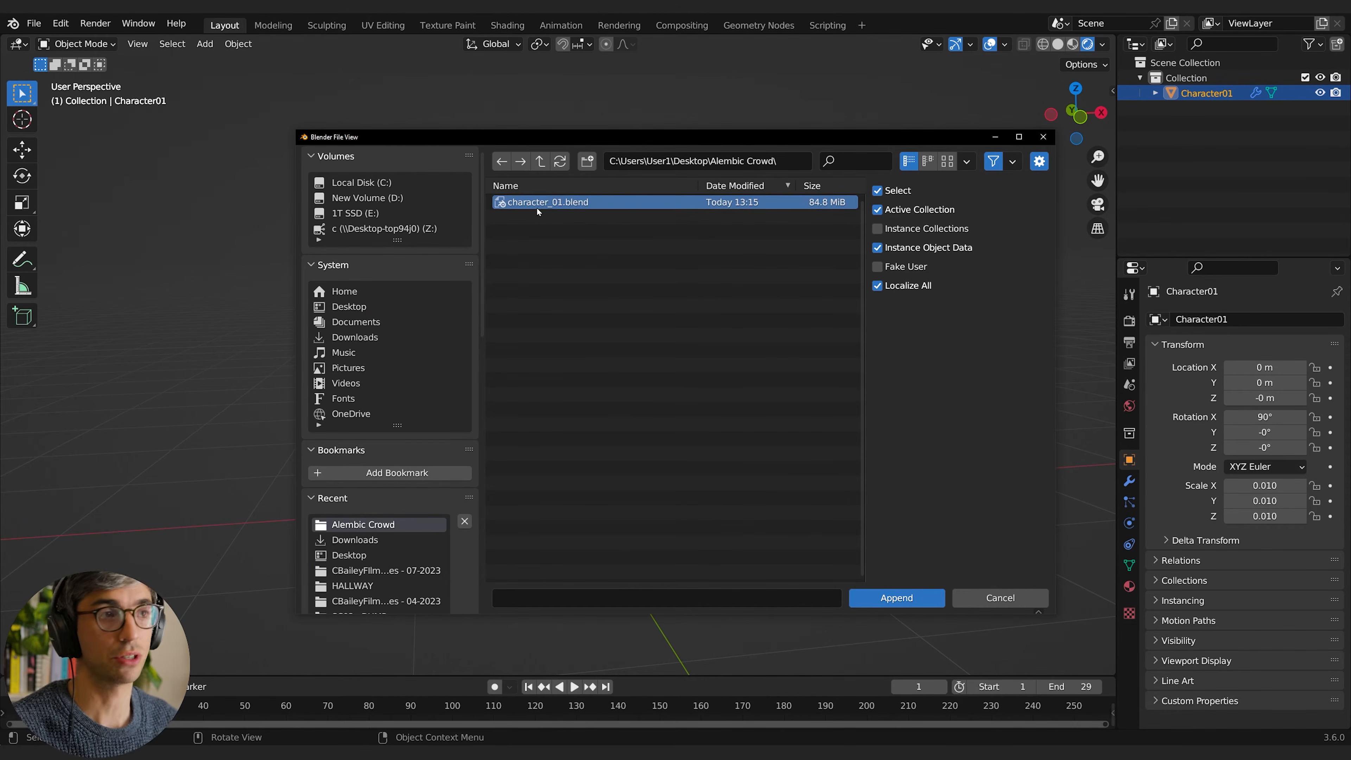
{"action": "left_click", "coordinate": [896, 599]}
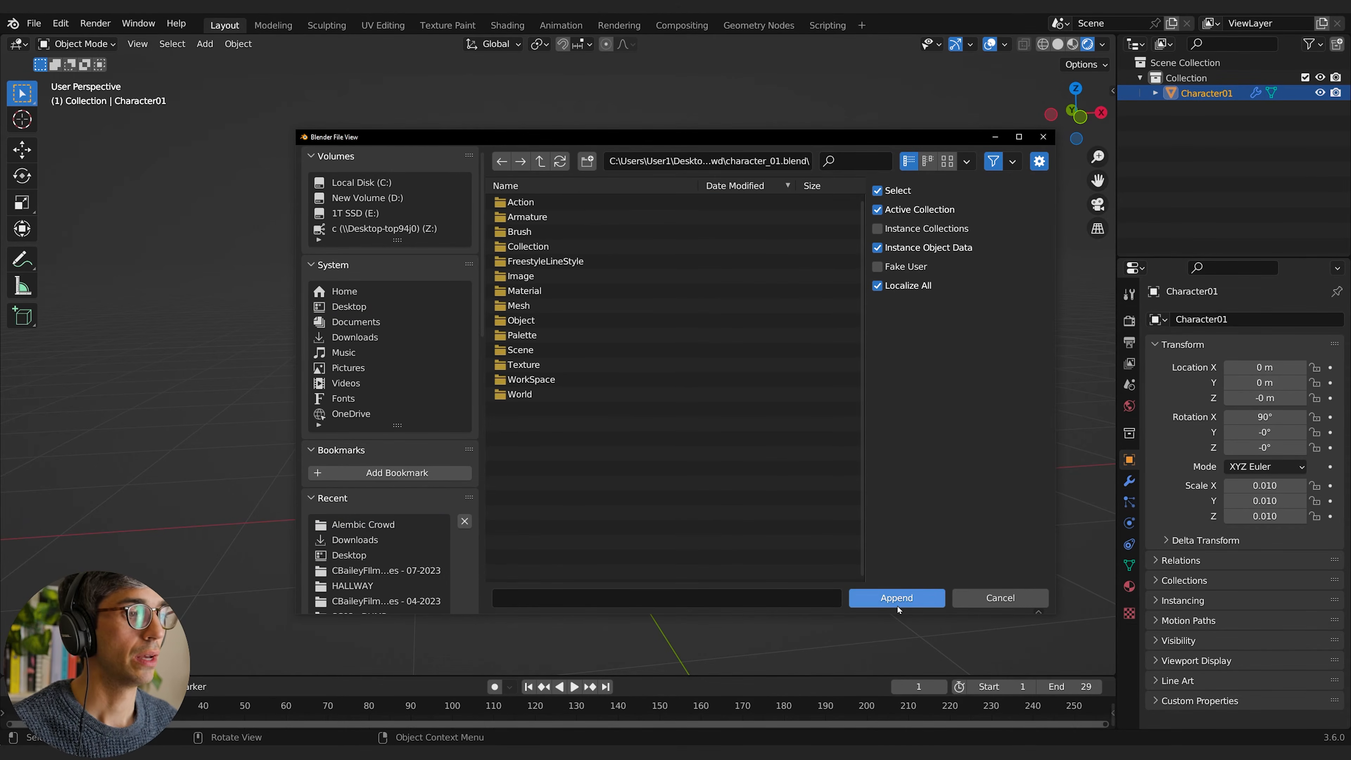
{"action": "double_click", "coordinate": [535, 292]}
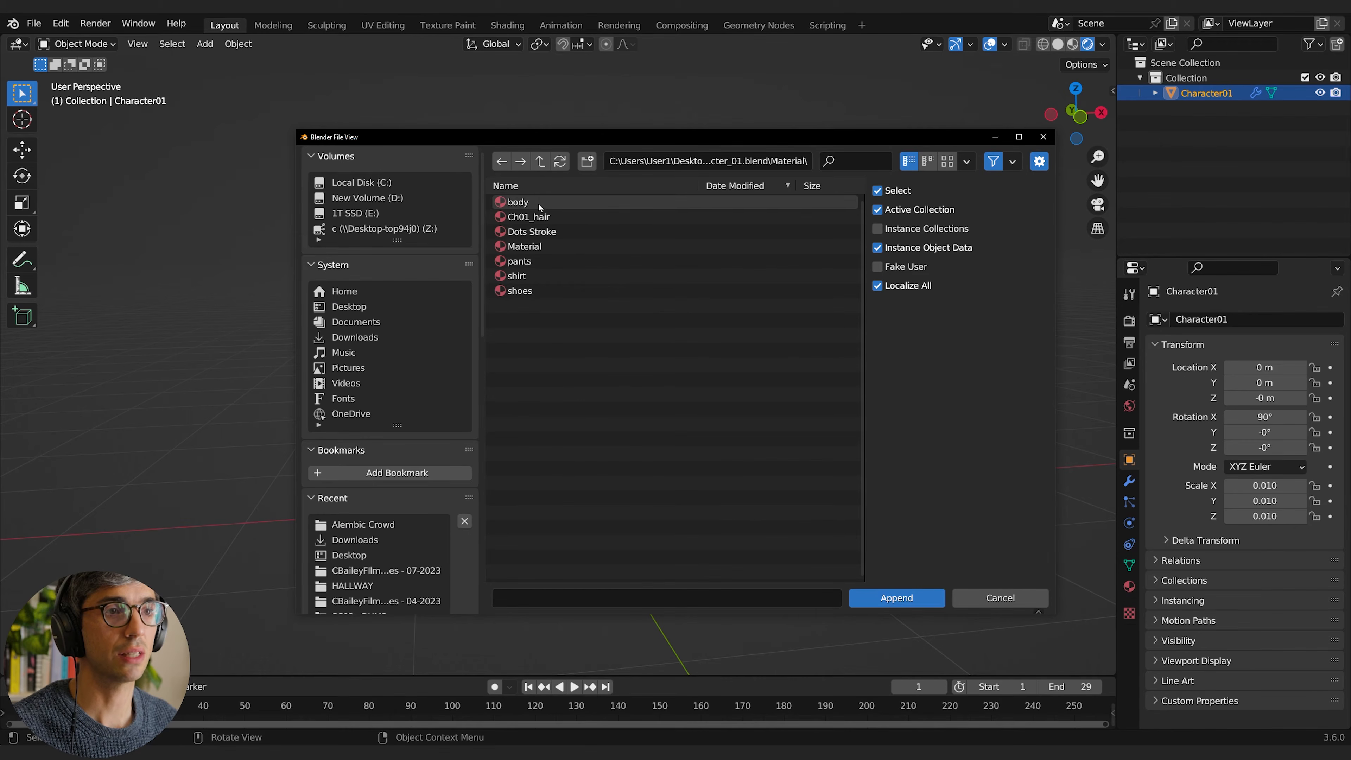
Step: Append the pants, shirt, shoes and body materials together
{"action": "left_click", "coordinate": [524, 263]}
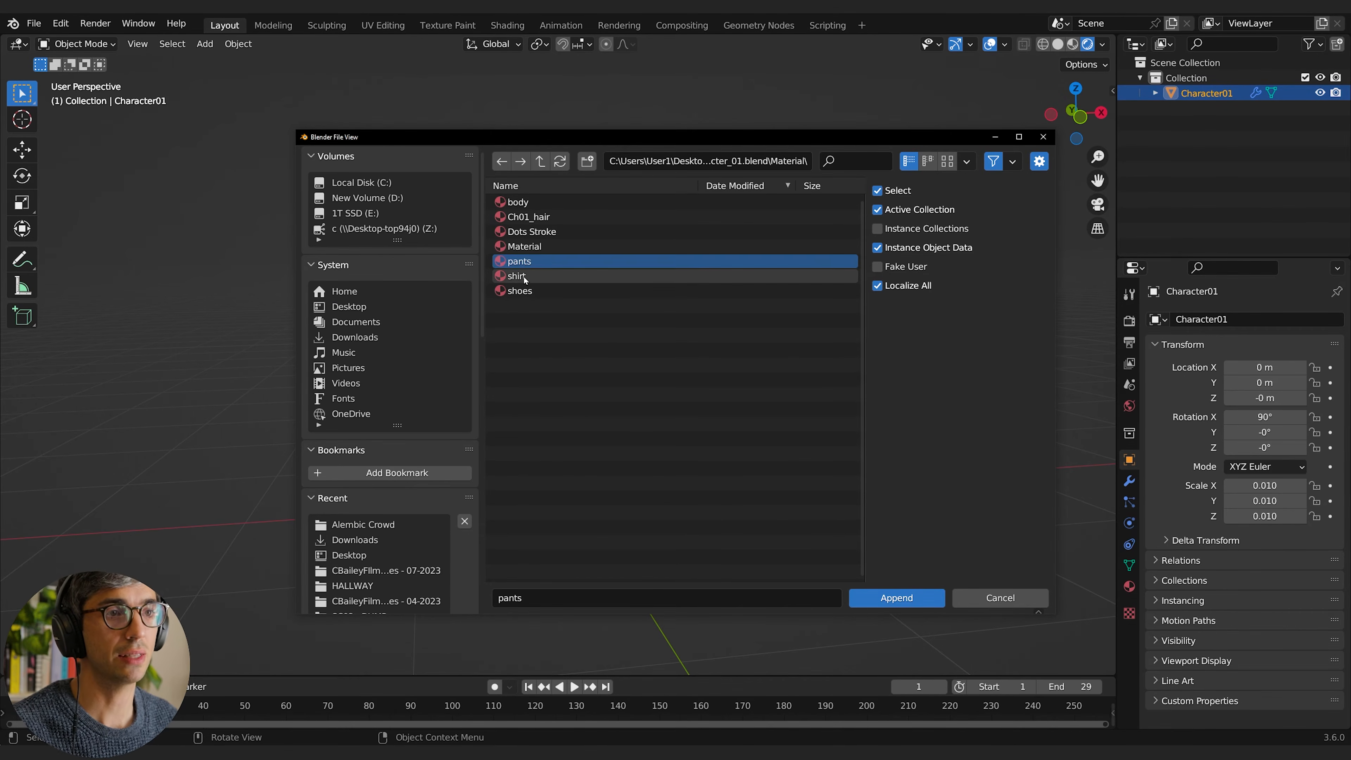
{"action": "left_click", "coordinate": [519, 276], "text": "shift"}
{"action": "left_click", "coordinate": [520, 291], "text": "shift"}
{"action": "left_click", "coordinate": [527, 203], "text": "shift"}
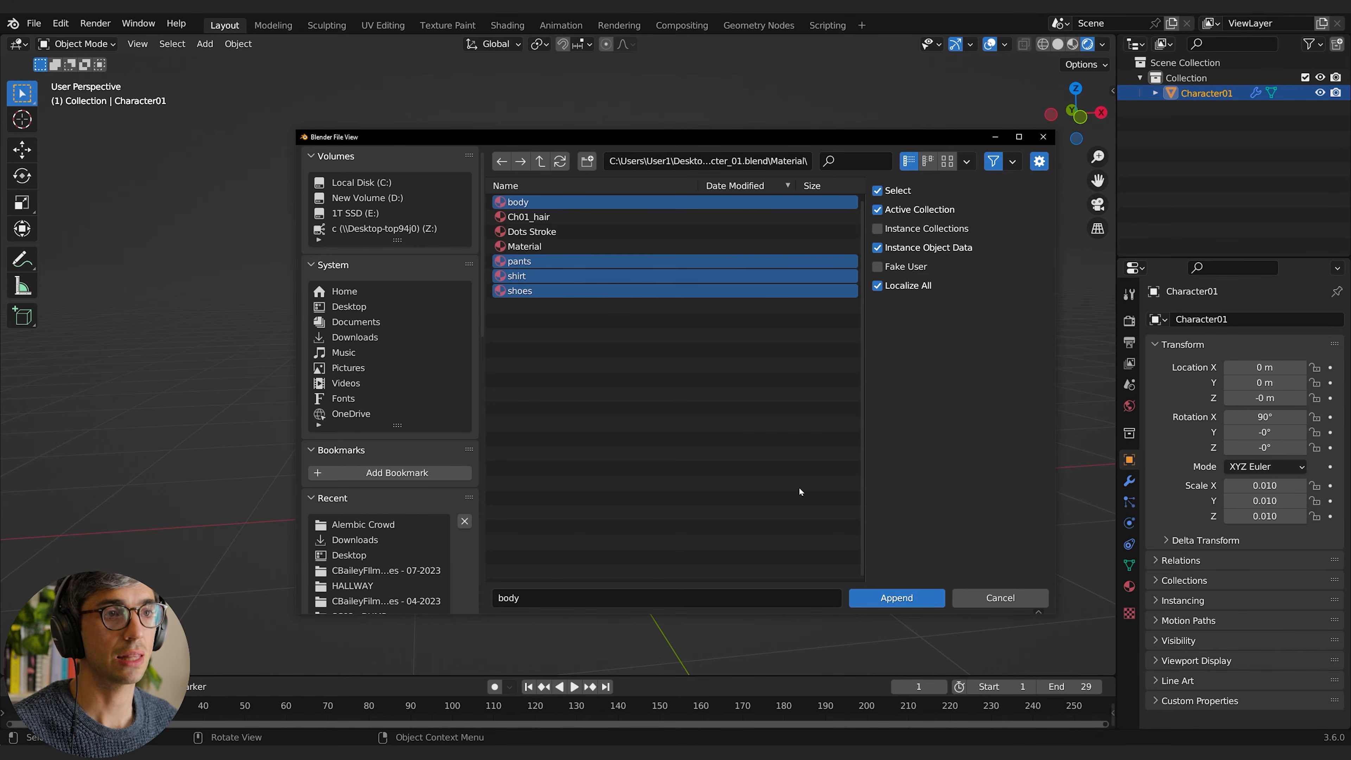
{"action": "left_click", "coordinate": [921, 602]}
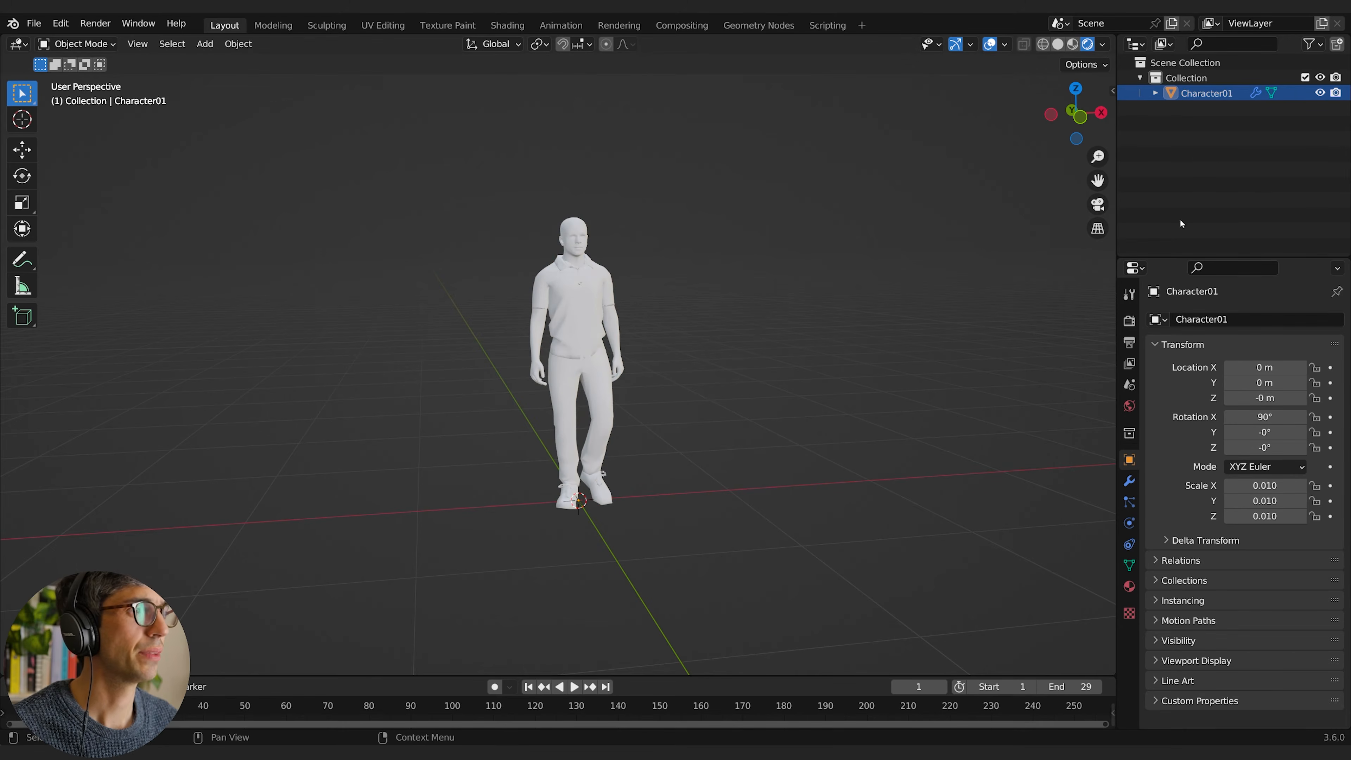
Step: Show Character01's material slots and the list of available materials, and enter Edit Mode on its mesh
{"action": "left_click", "coordinate": [1129, 588]}
{"action": "left_click", "coordinate": [1160, 385]}
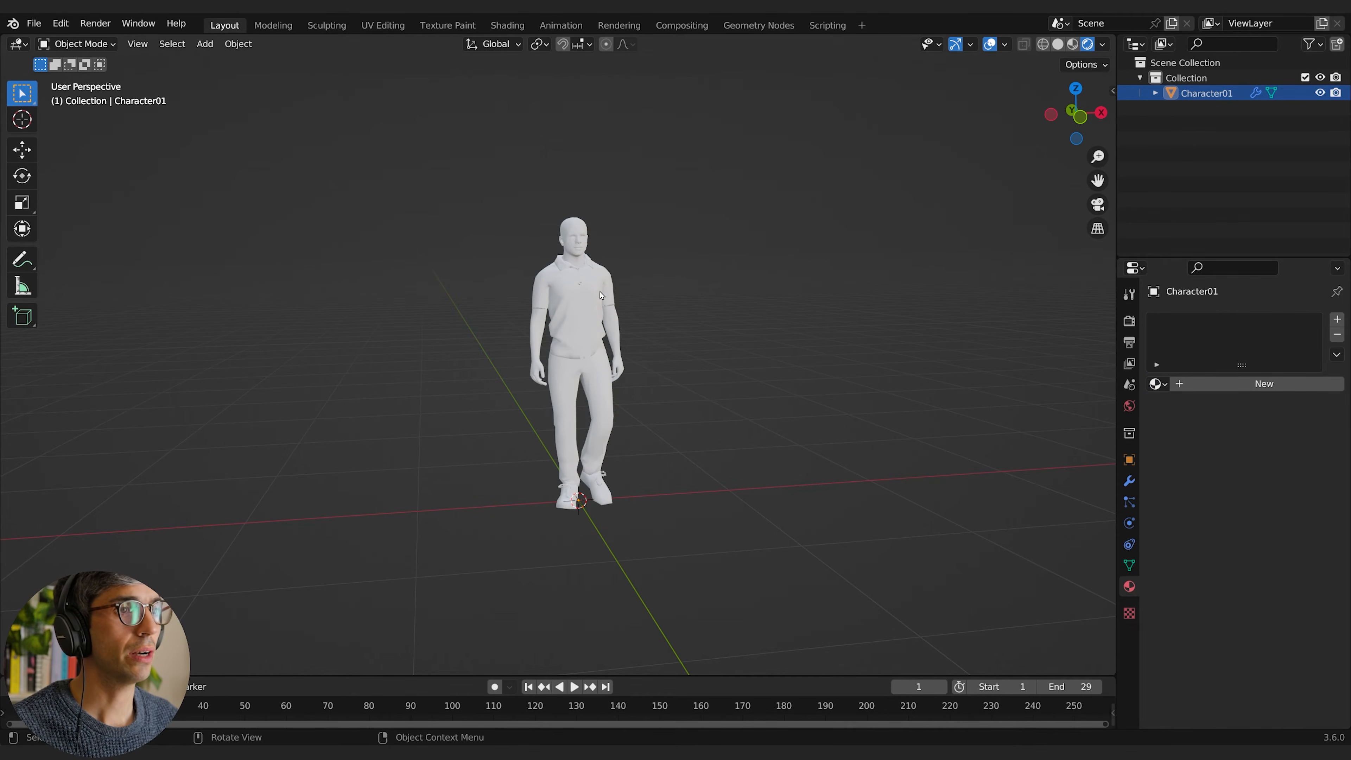
{"action": "key", "text": "Tab"}
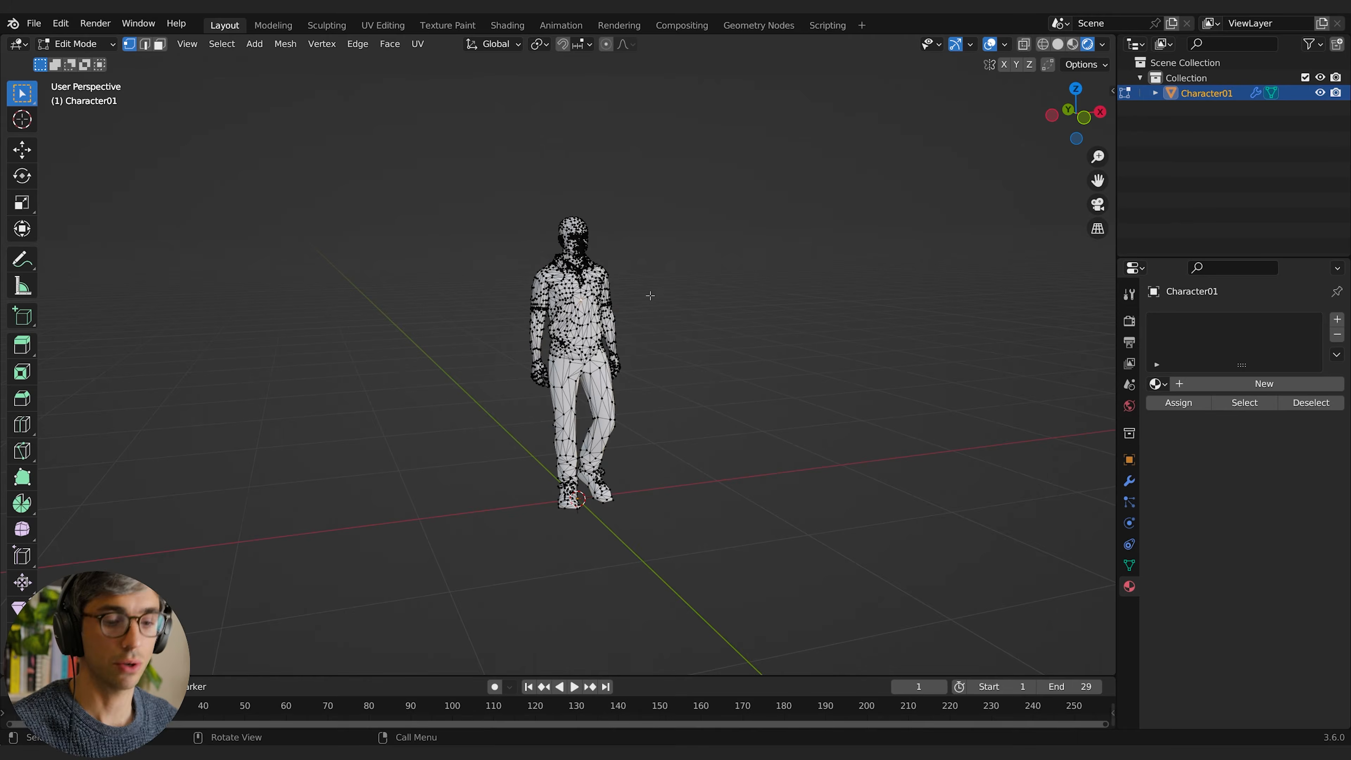
{"action": "middle_click_drag", "start_coordinate": [649, 293], "coordinate": [680, 309]}
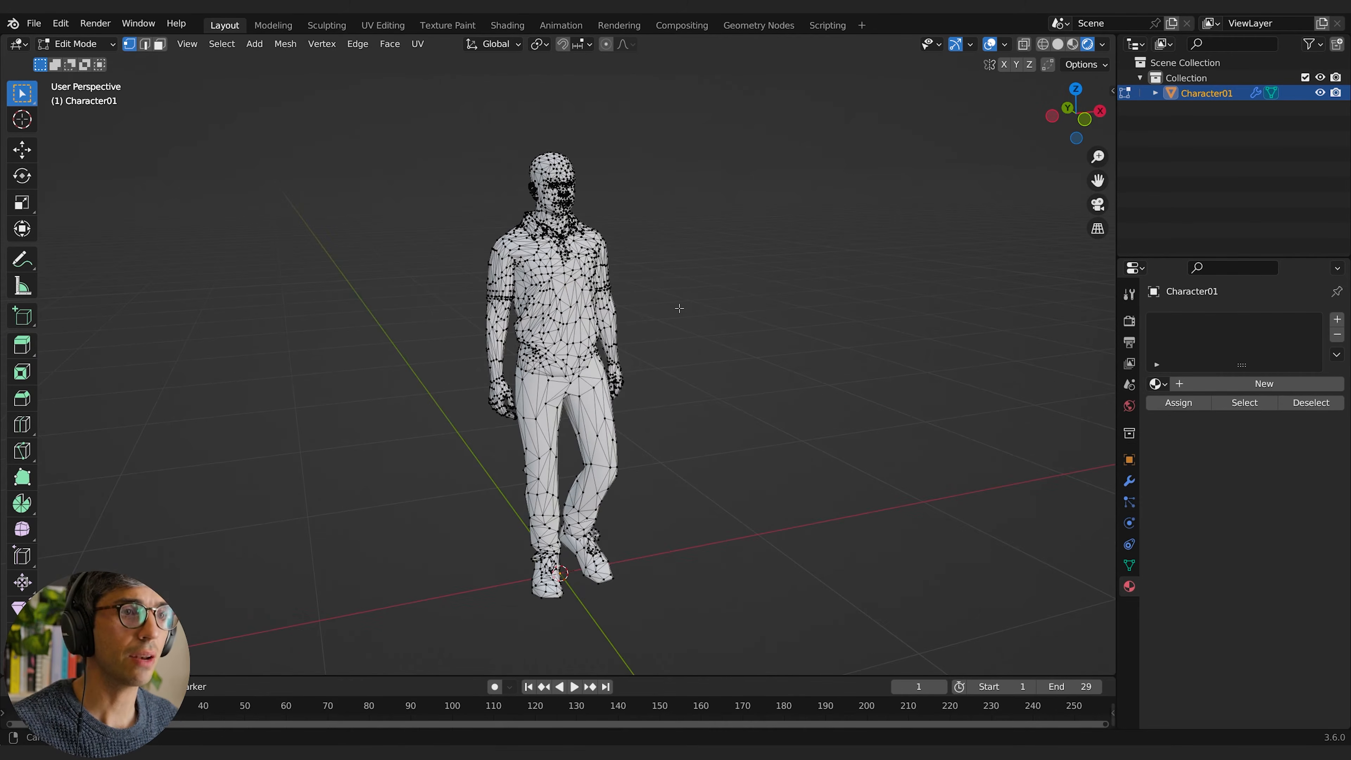
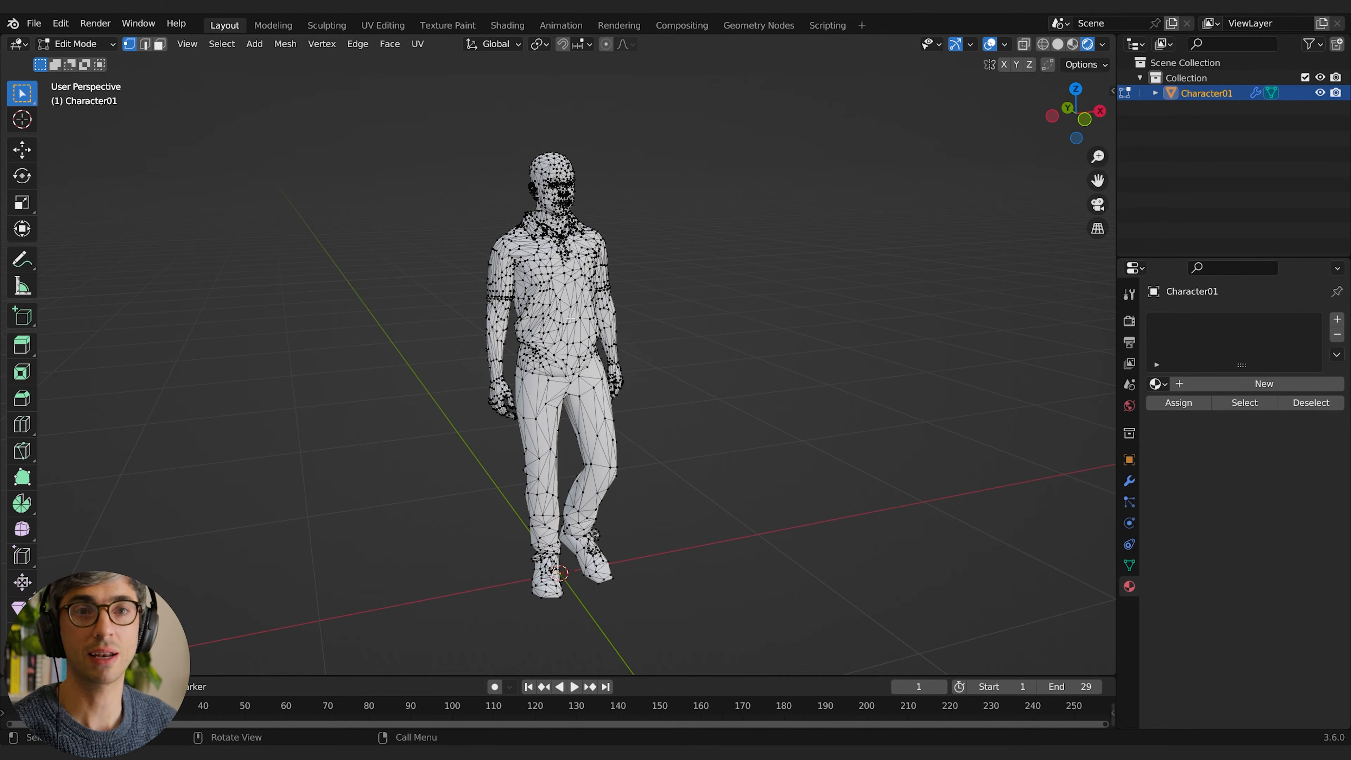
Step: Try linked selection on the shirt geometry and then the pants geometry, clearing the selection each time
{"action": "key", "text": "l"}
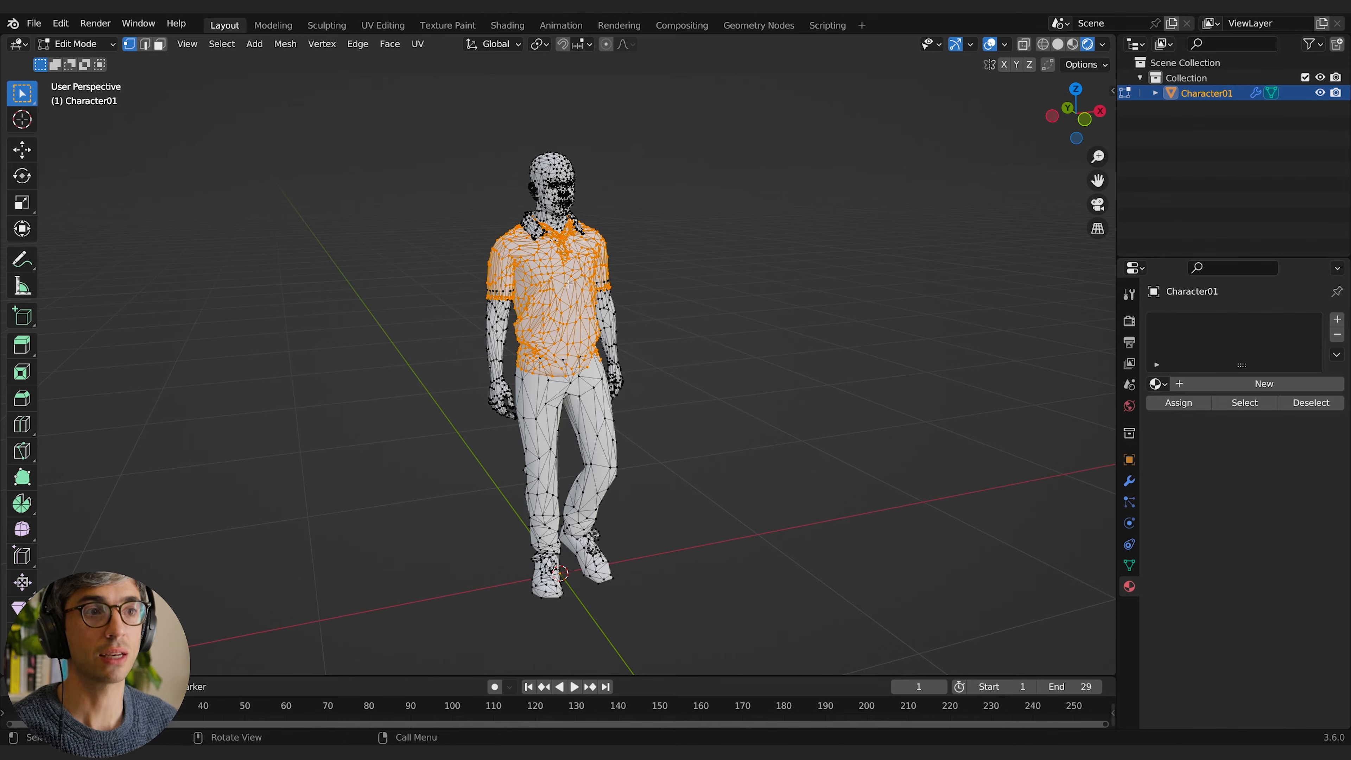
{"action": "left_click", "coordinate": [676, 340]}
{"action": "key", "text": "l"}
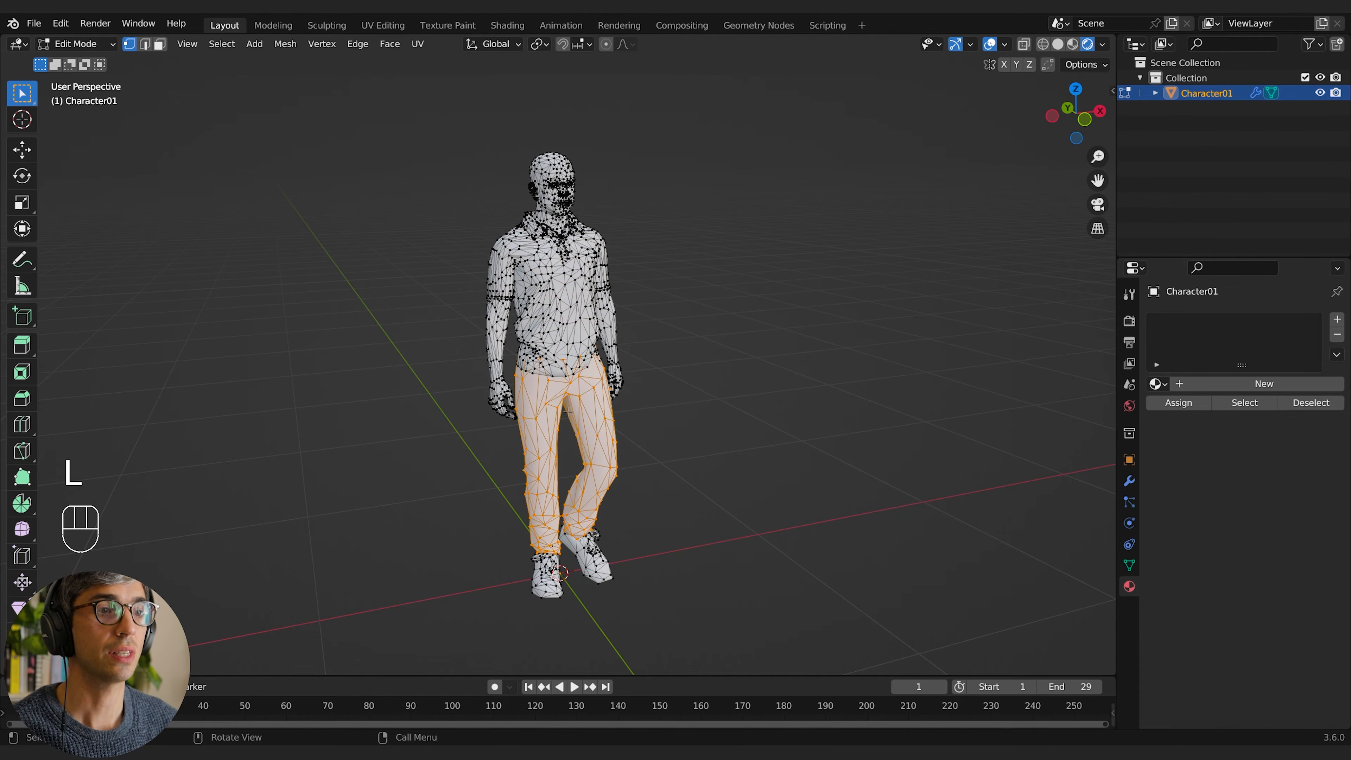
{"action": "key", "text": "l"}
Step: Select the linked shirt geometry and put the appended shirt material in Character01's first material slot
{"action": "key", "text": "l"}
{"action": "left_click", "coordinate": [703, 287]}
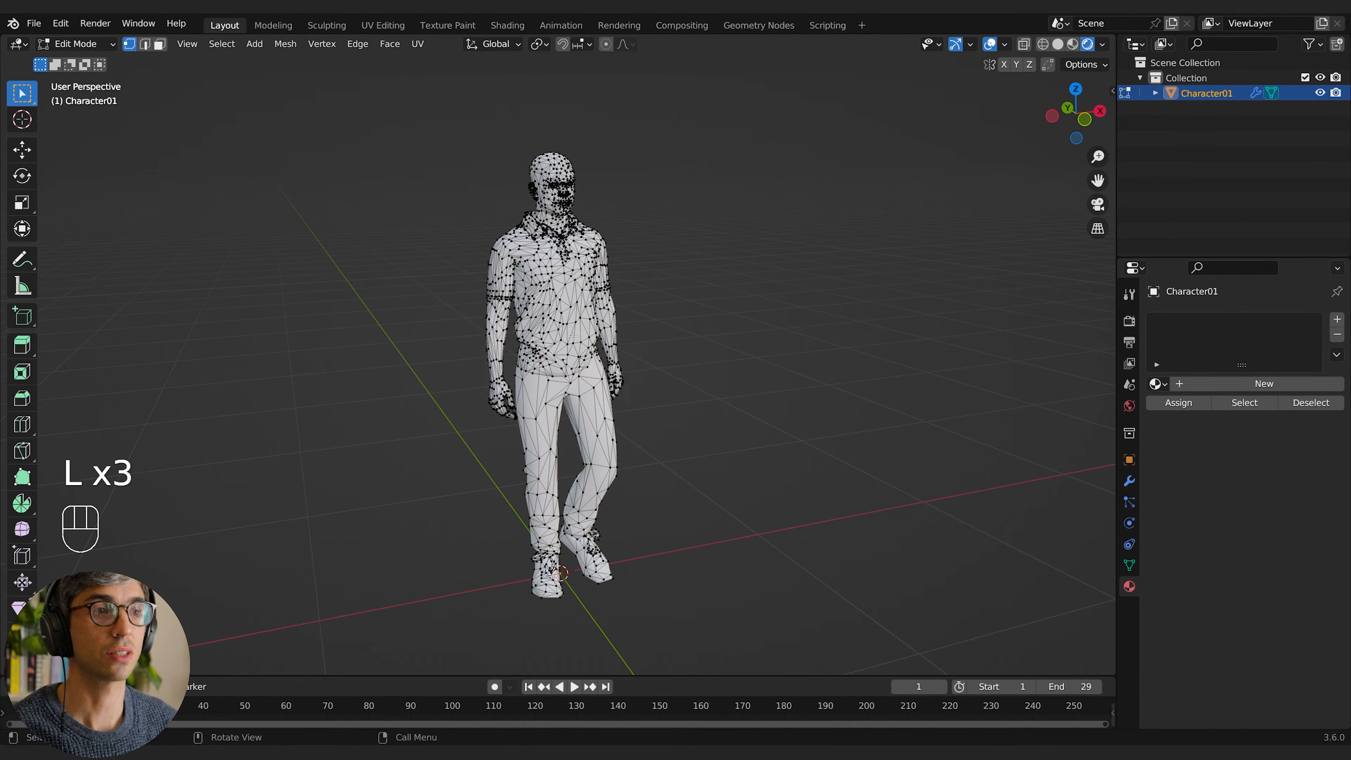
{"action": "left_click", "coordinate": [566, 283]}
{"action": "key", "text": "l"}
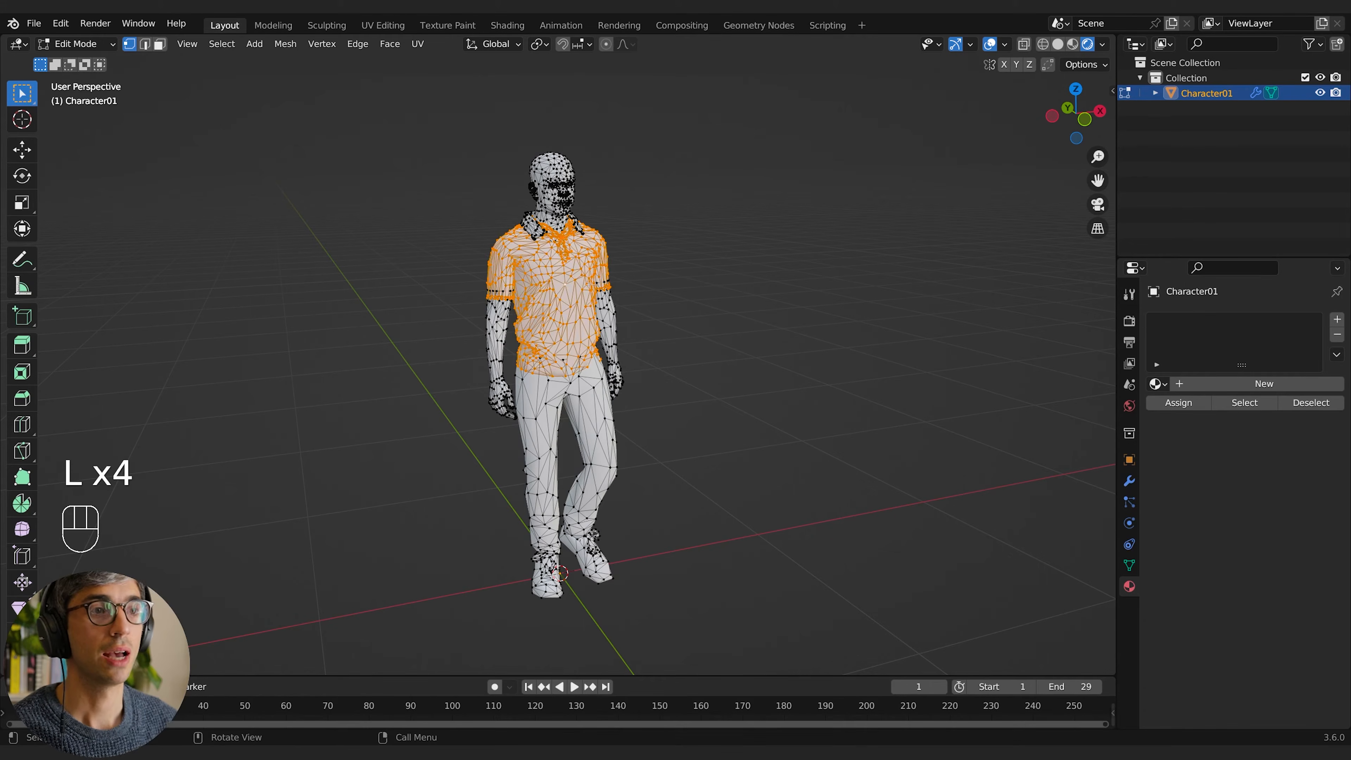
{"action": "left_click", "coordinate": [1156, 384]}
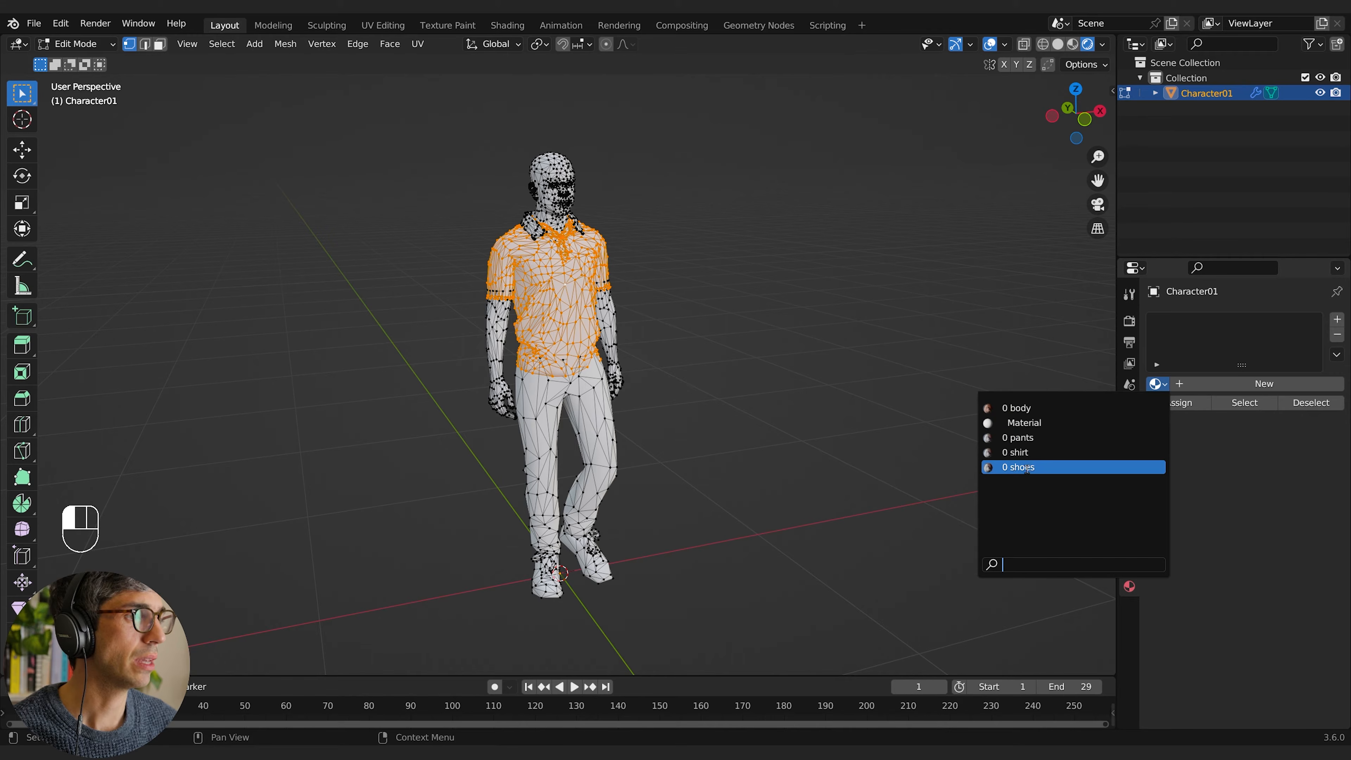
{"action": "left_click", "coordinate": [1070, 453]}
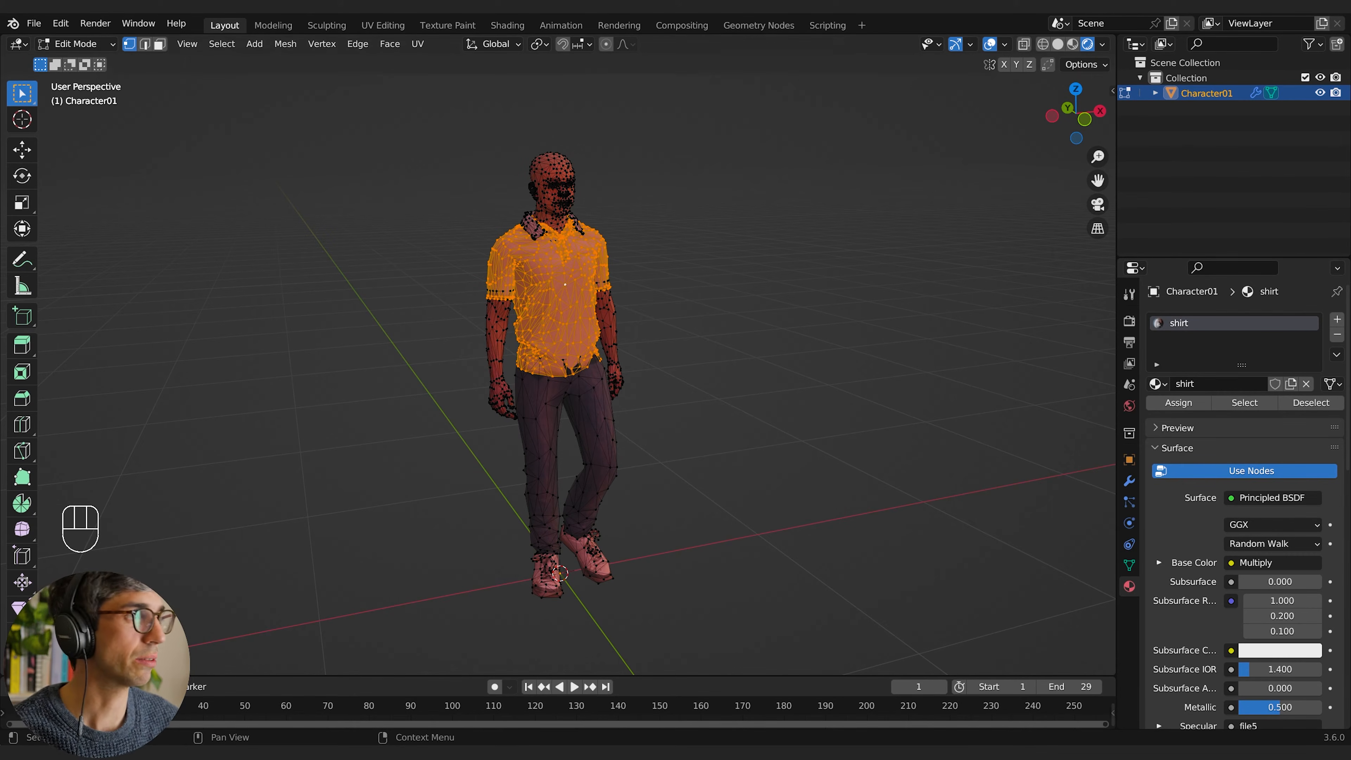
Step: Add a second material slot holding the pants material, assign it to the linked pants geometry and clear the selection
{"action": "left_click", "coordinate": [1337, 318]}
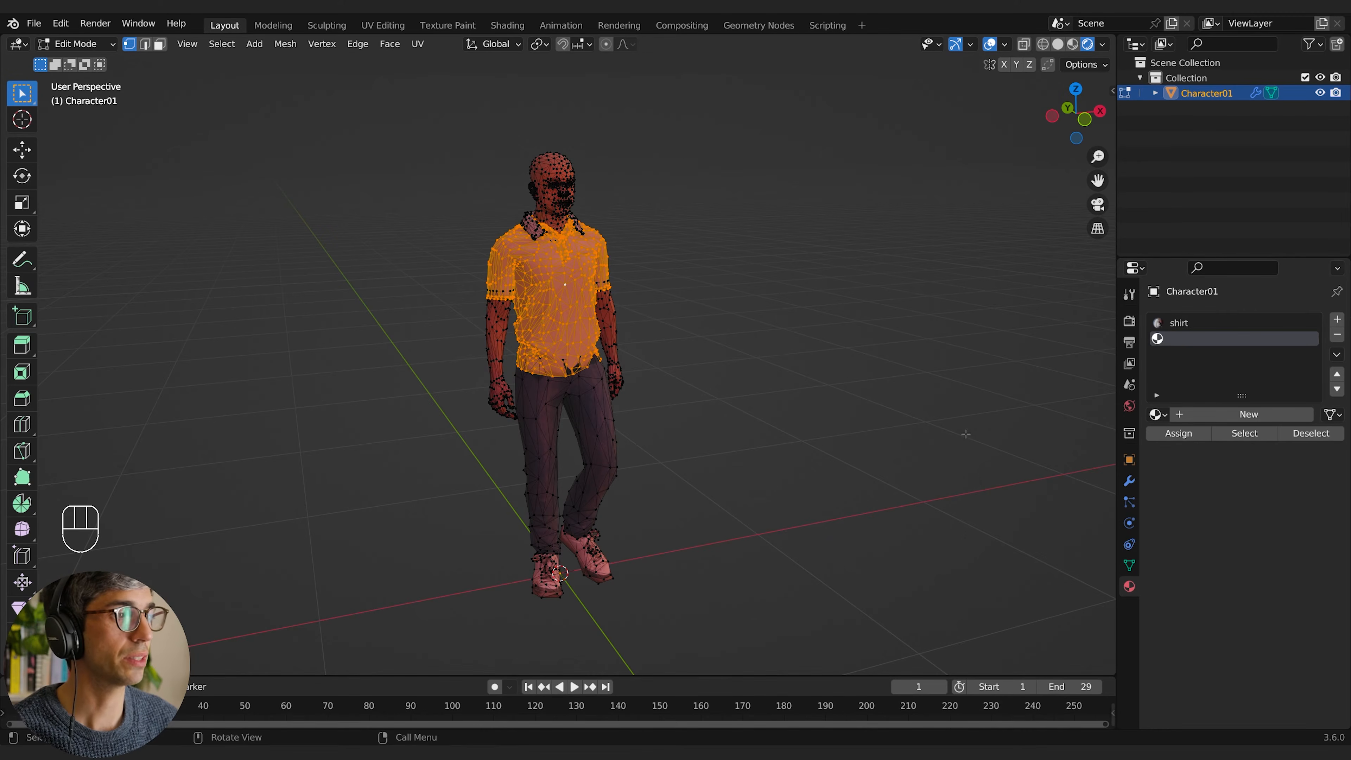
{"action": "left_click", "coordinate": [673, 394]}
{"action": "key", "text": "l"}
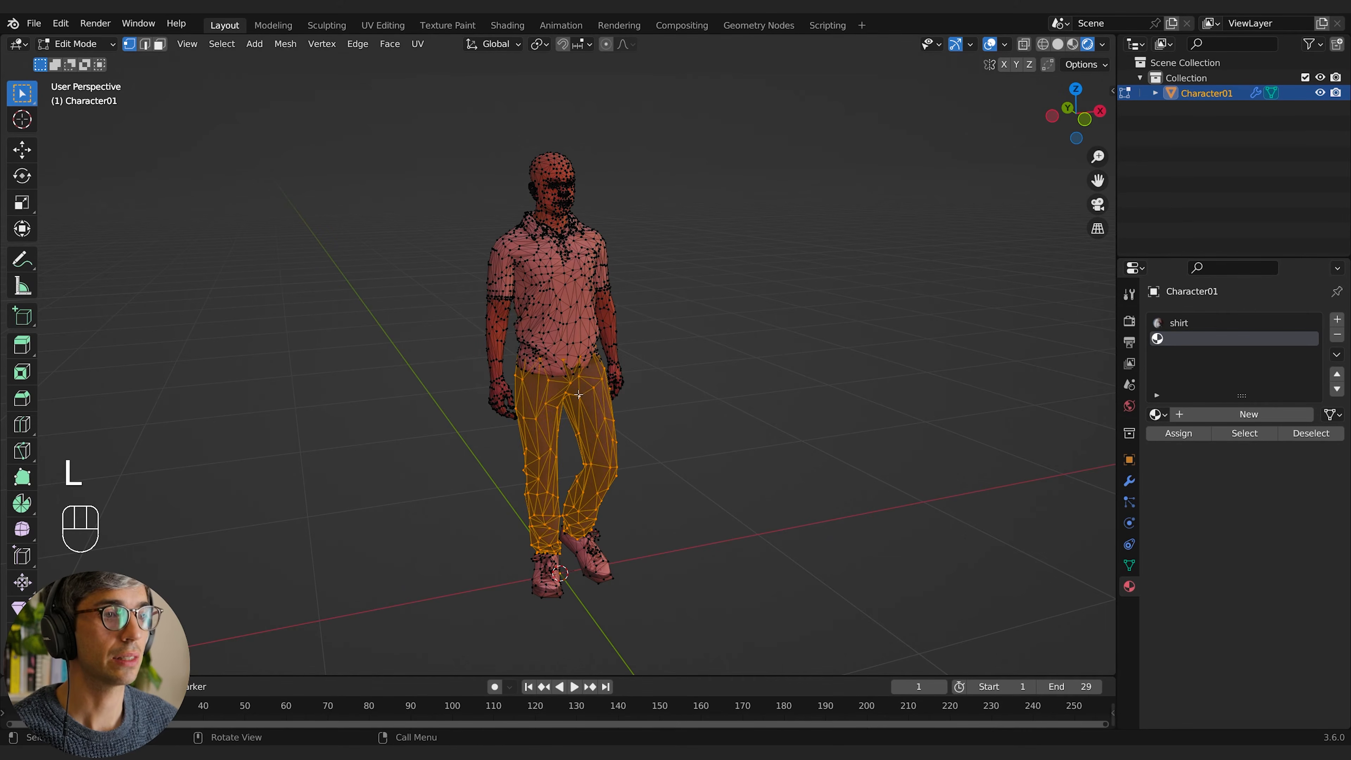
{"action": "left_click", "coordinate": [1159, 414]}
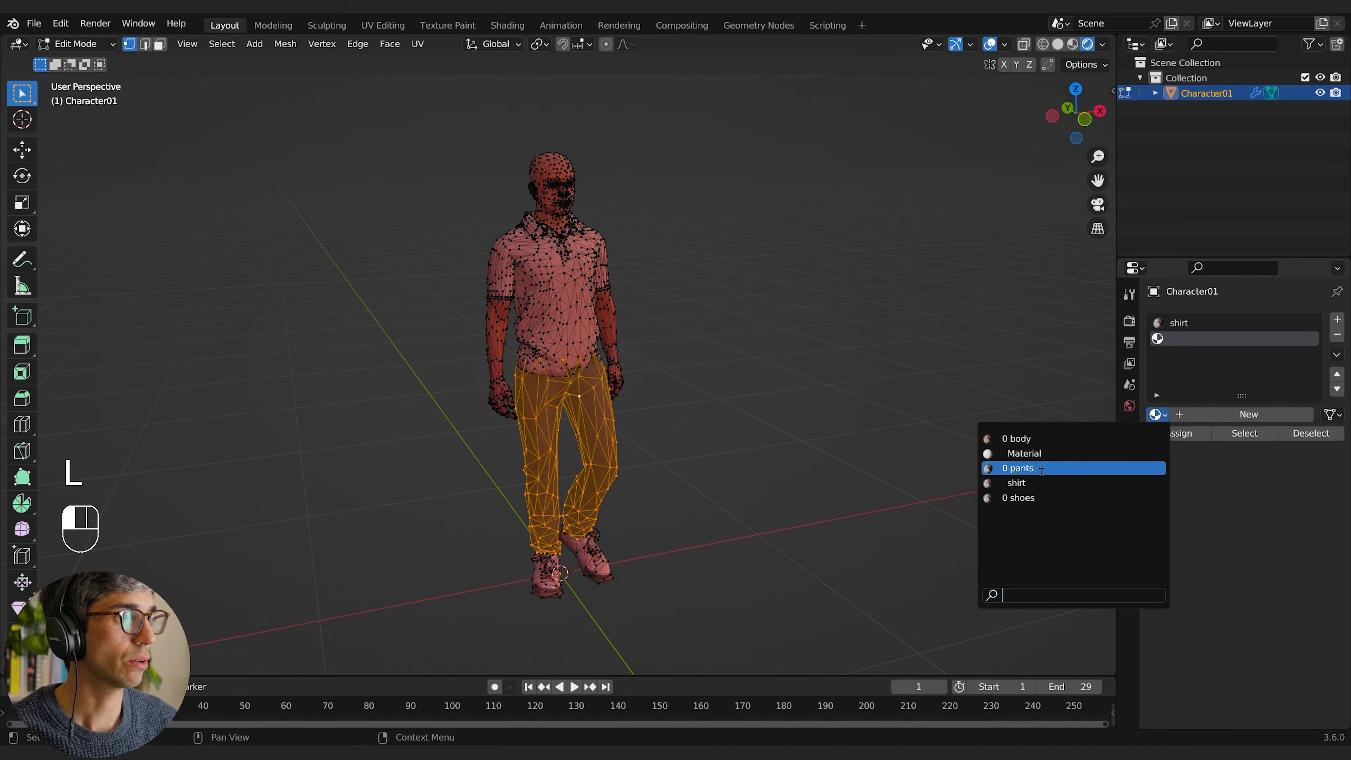
{"action": "left_click", "coordinate": [1018, 469]}
{"action": "key", "text": "alt+a"}
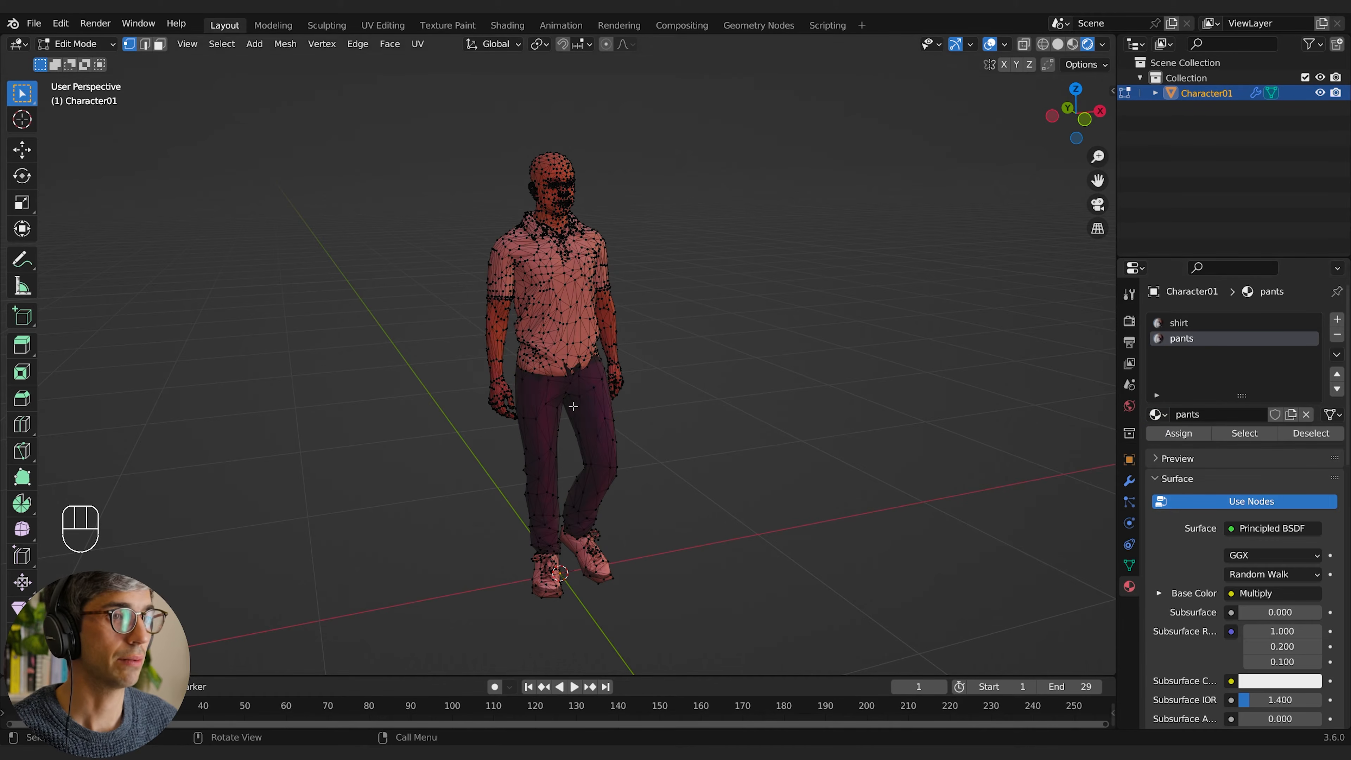
Step: Return to Object Mode and play the walk animation to check the assigned materials on the character
{"action": "middle_click_drag", "start_coordinate": [740, 467], "coordinate": [615, 536]}
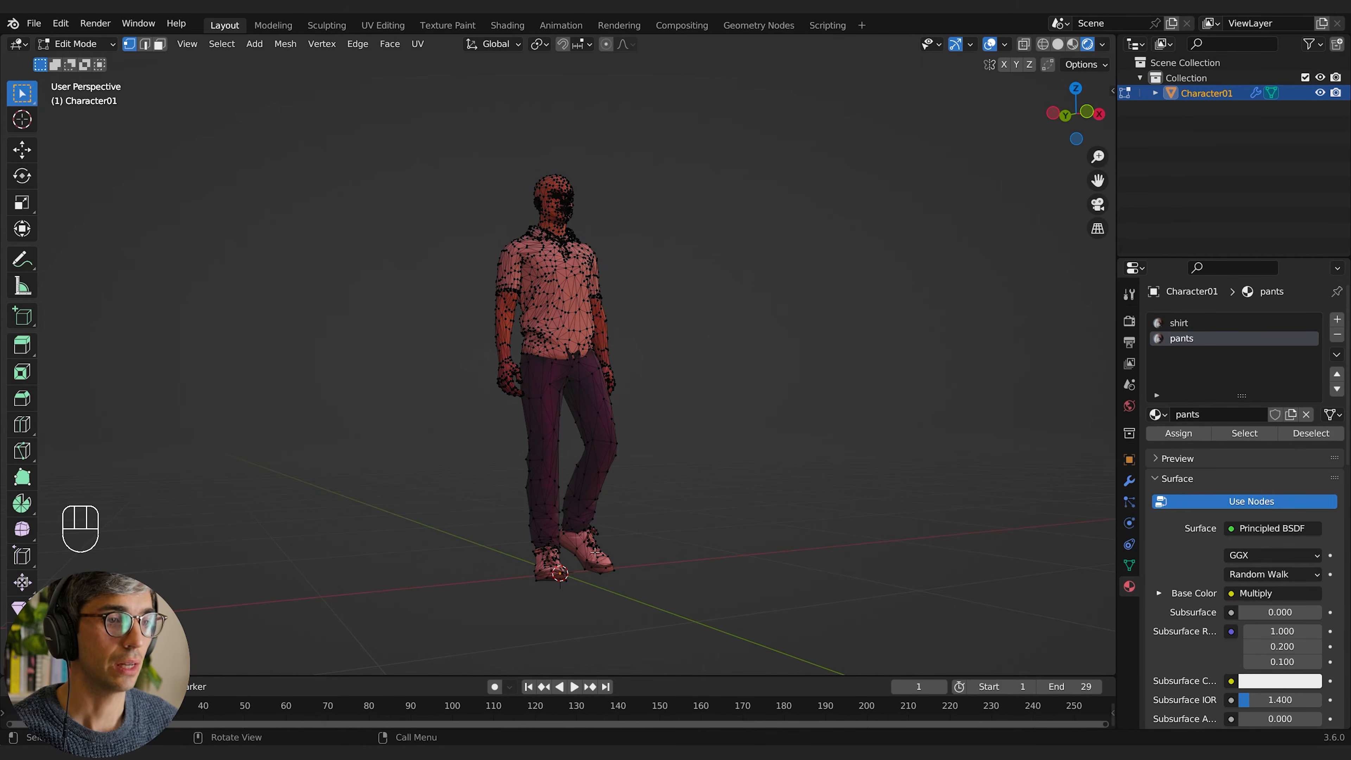
{"action": "key", "text": "Tab"}
{"action": "key", "text": "space"}
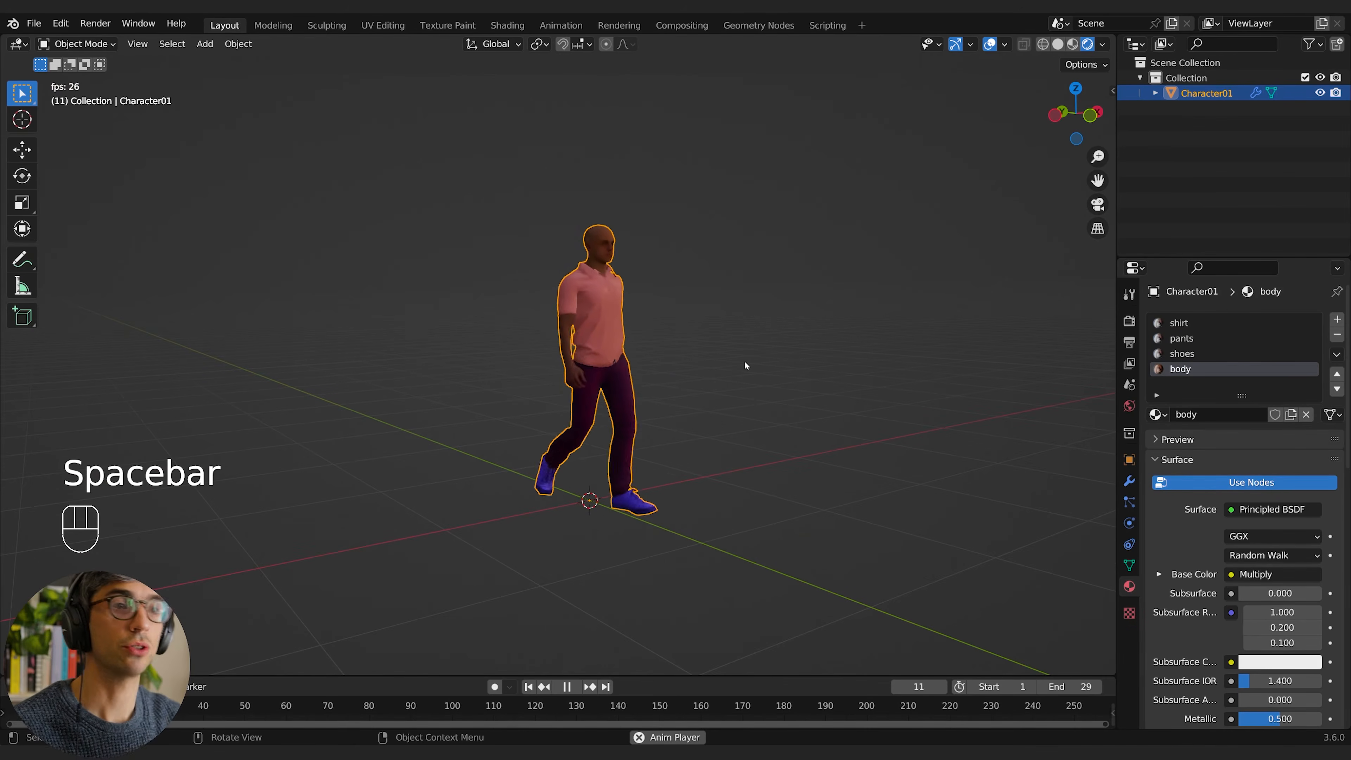
{"action": "key", "text": "space"}
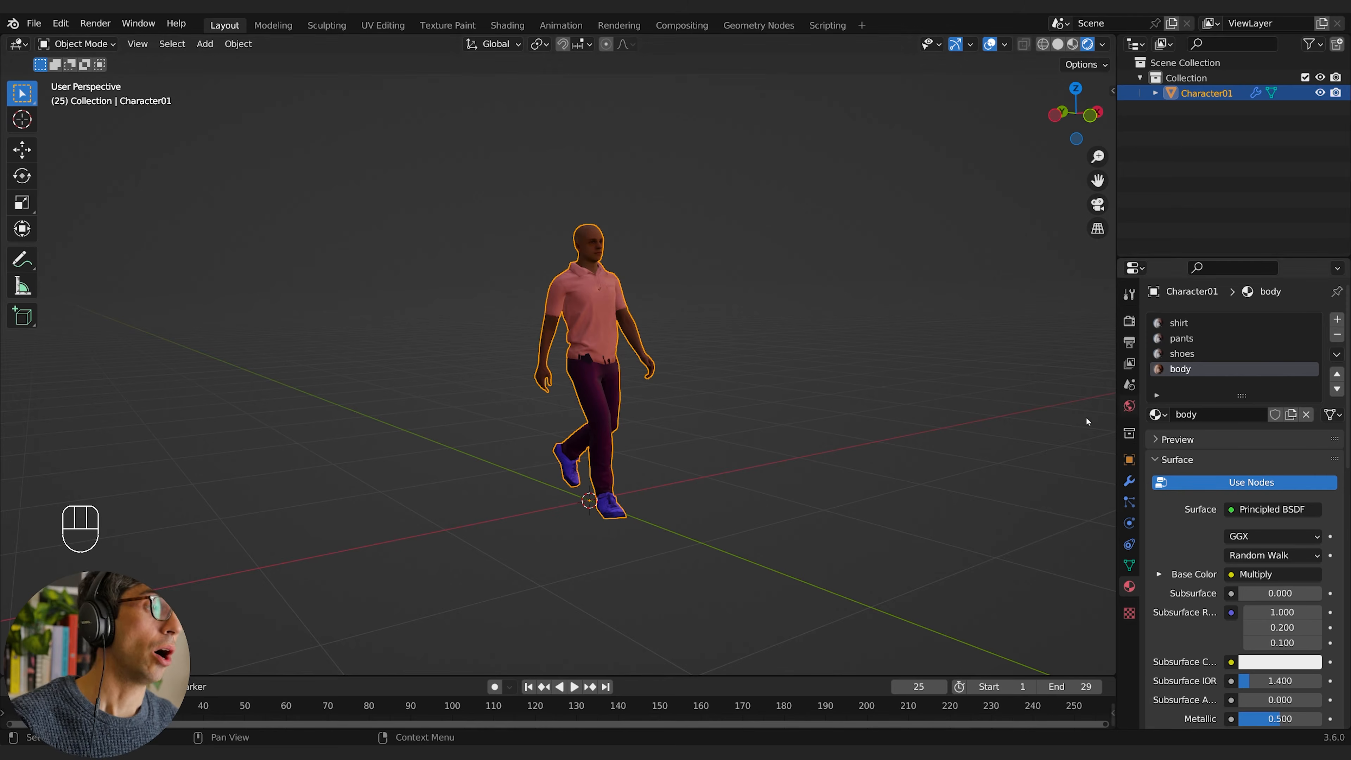
{"action": "middle_click_drag", "start_coordinate": [874, 314], "coordinate": [932, 298]}
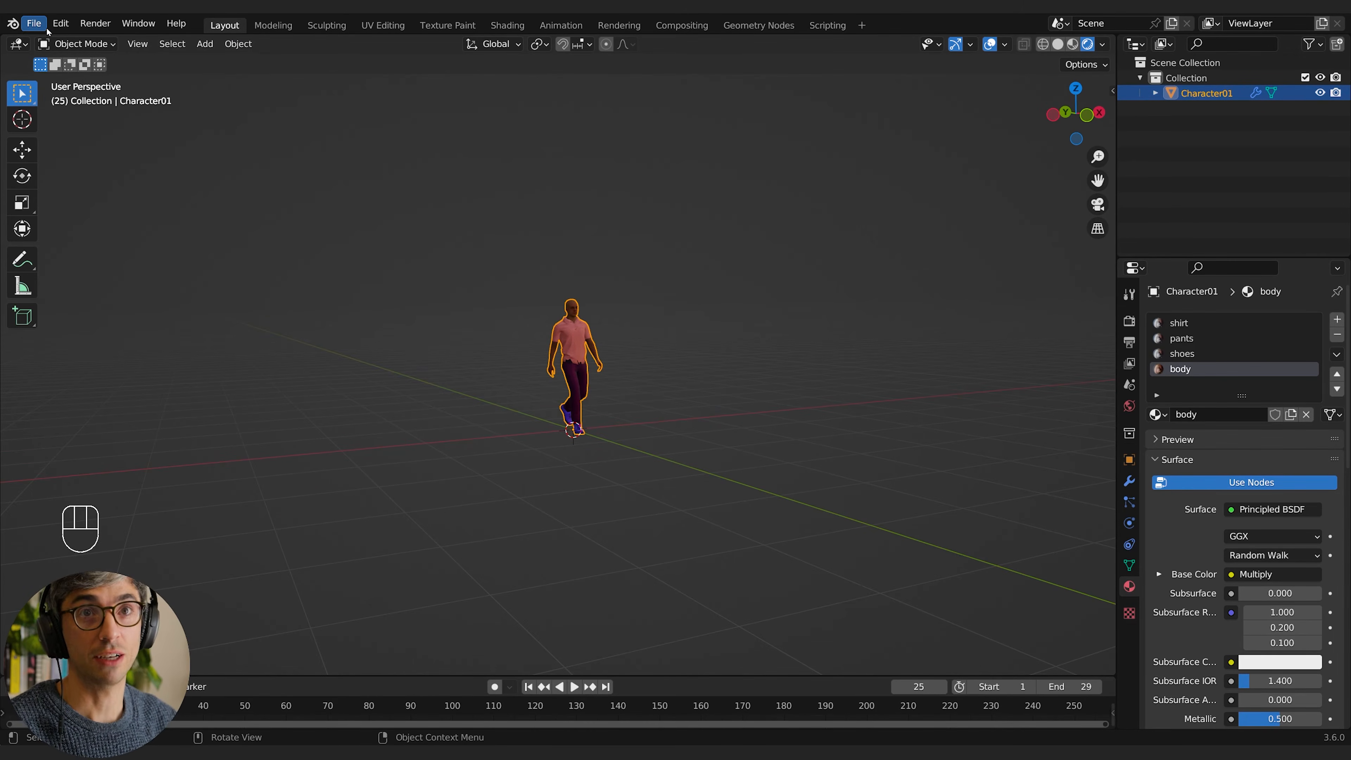
Step: Save the scene as character_01_abc.blend in the Alembic Crowd folder
{"action": "left_click", "coordinate": [33, 23]}
{"action": "left_click", "coordinate": [66, 139]}
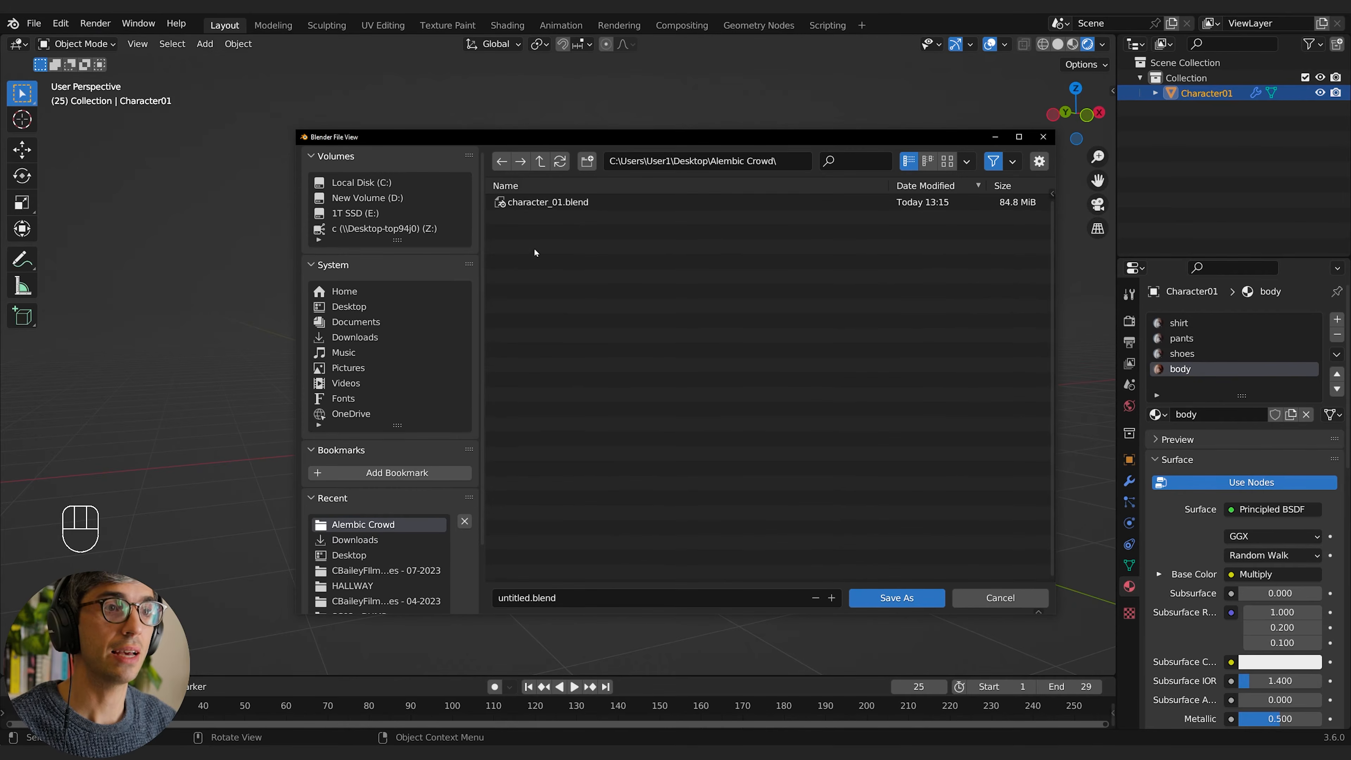
{"action": "left_click", "coordinate": [543, 203]}
{"action": "left_click", "coordinate": [551, 598]}
{"action": "left_click", "coordinate": [553, 599]}
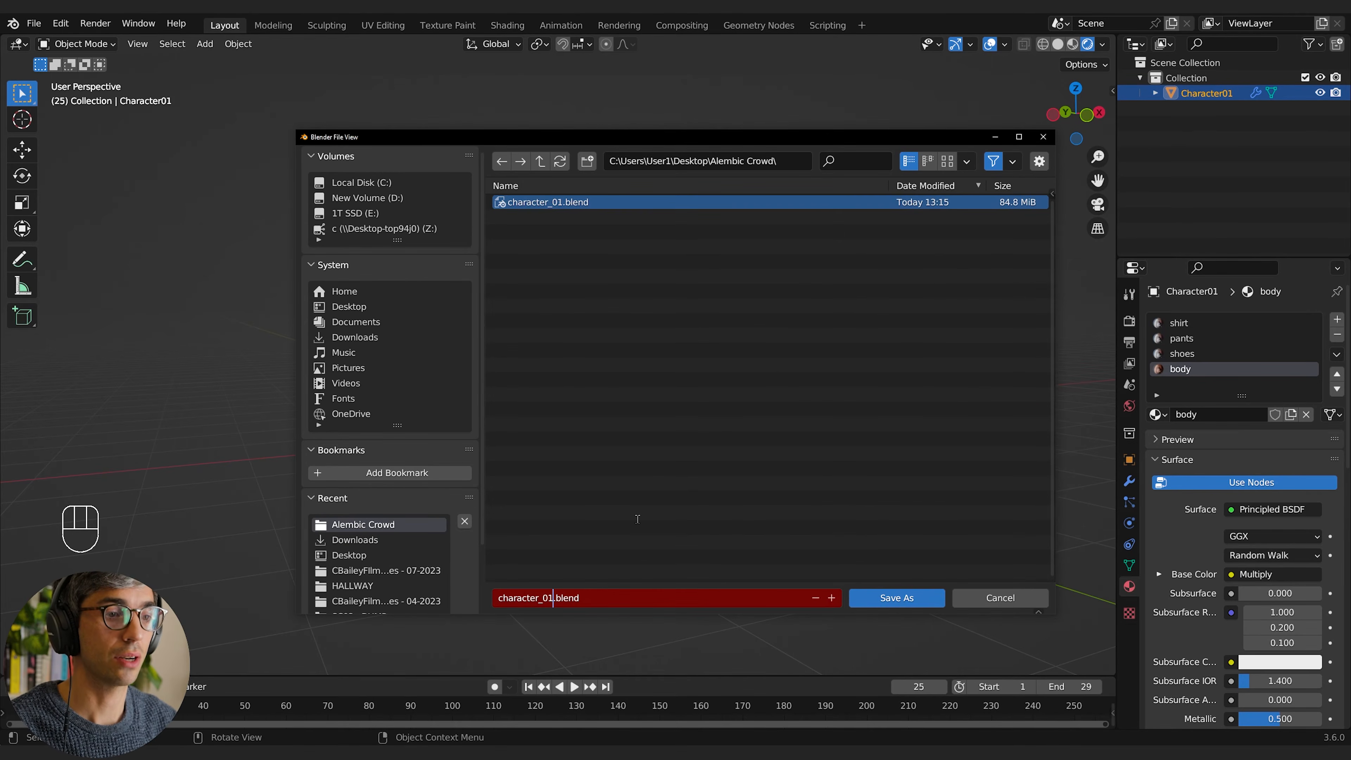
{"action": "type", "text": "_"}
{"action": "type", "text": "abc"}
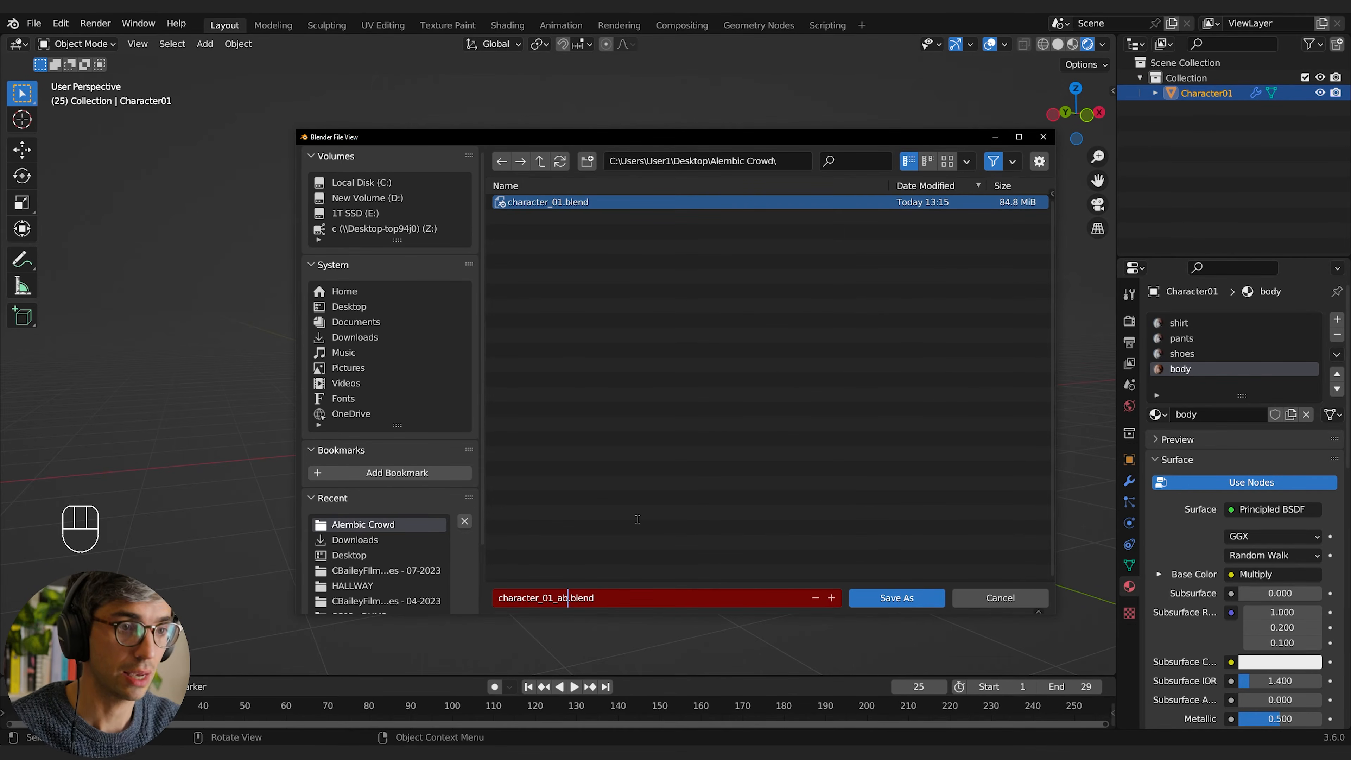
{"action": "key", "text": "Return"}
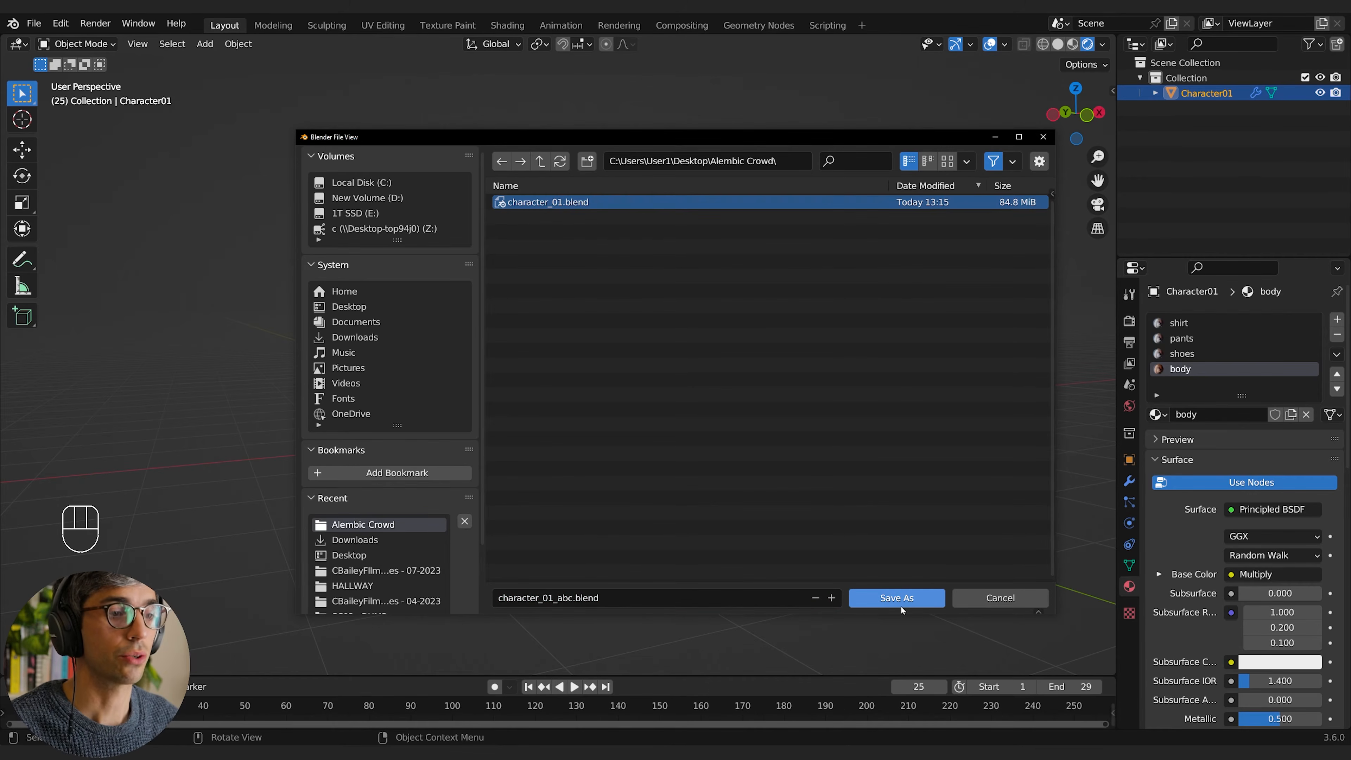
{"action": "left_click", "coordinate": [912, 600]}
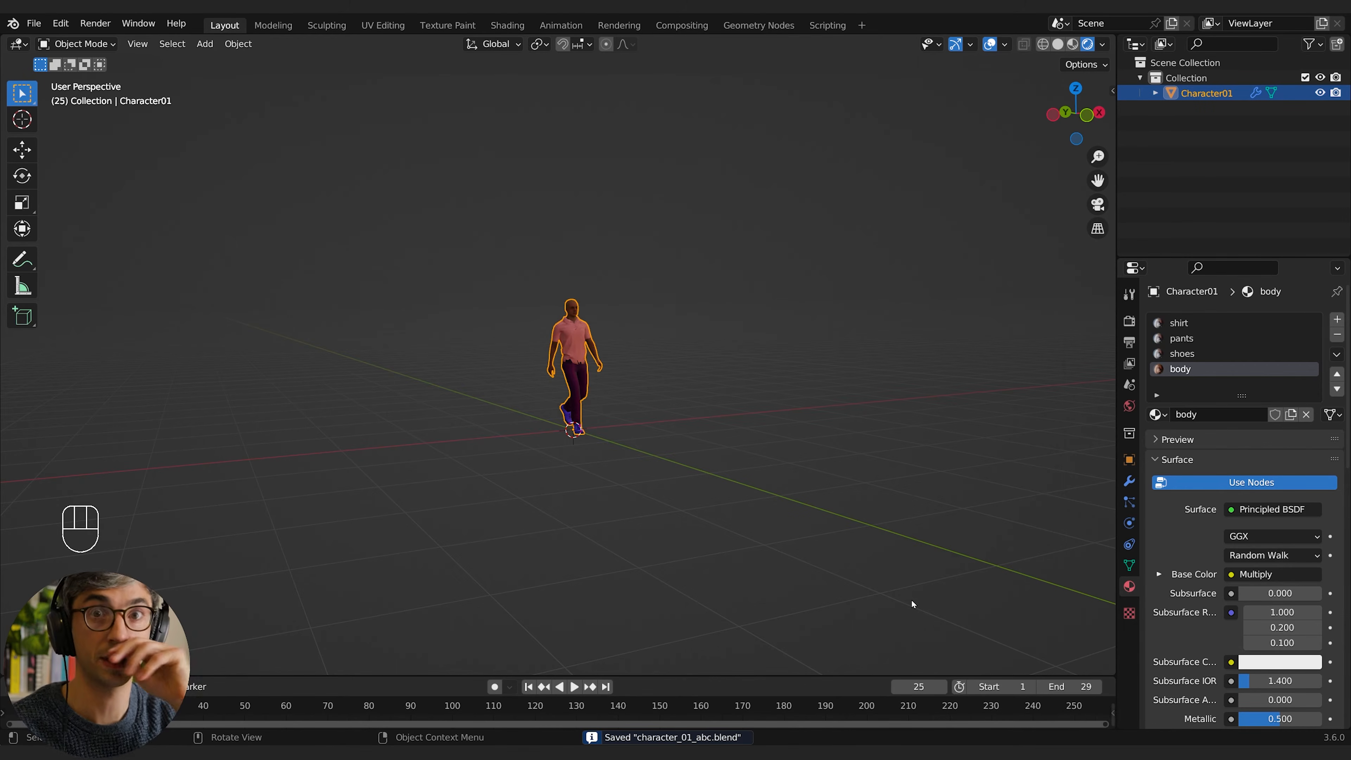
{"action": "left_click", "coordinate": [856, 422]}
{"action": "middle_click_drag", "start_coordinate": [584, 442], "coordinate": [611, 443]}
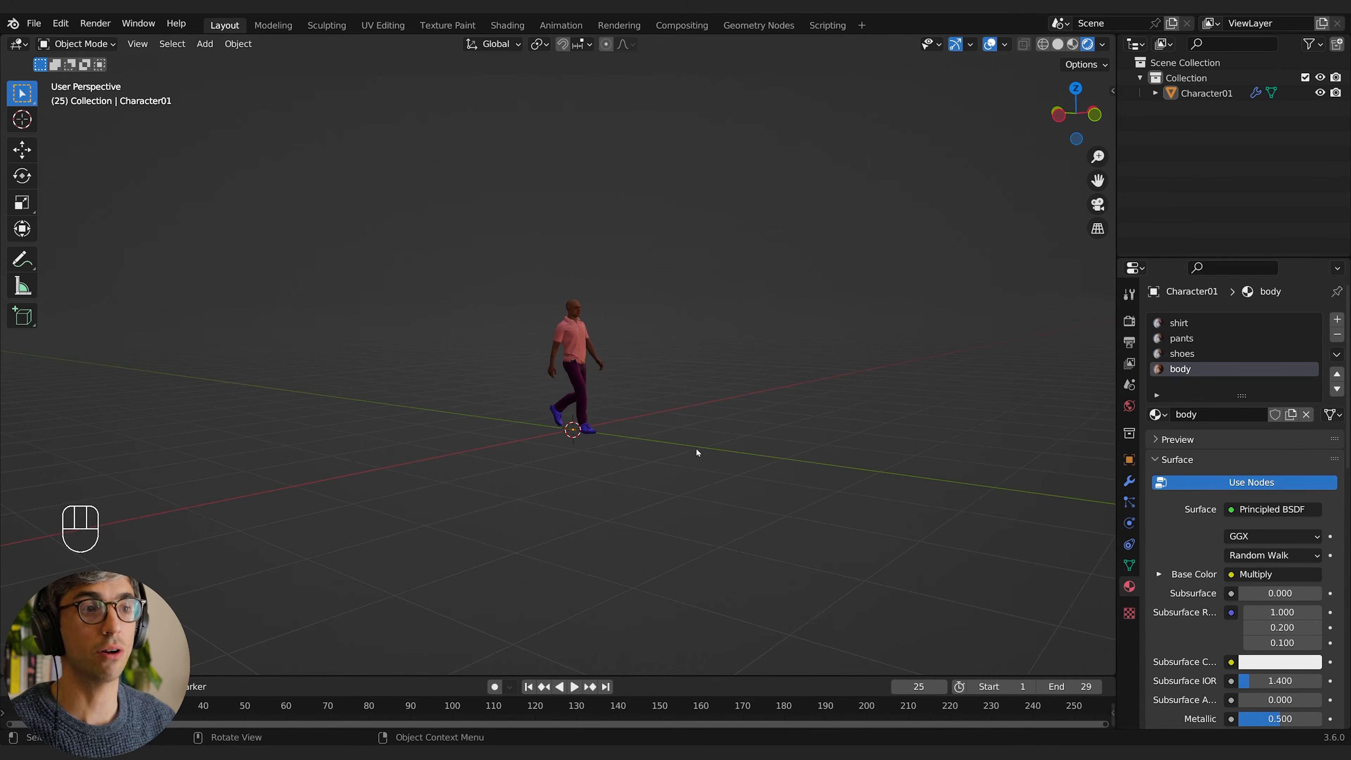
{"action": "scroll", "coordinate": [695, 450], "scroll_direction": "up", "scroll_amount": 2}
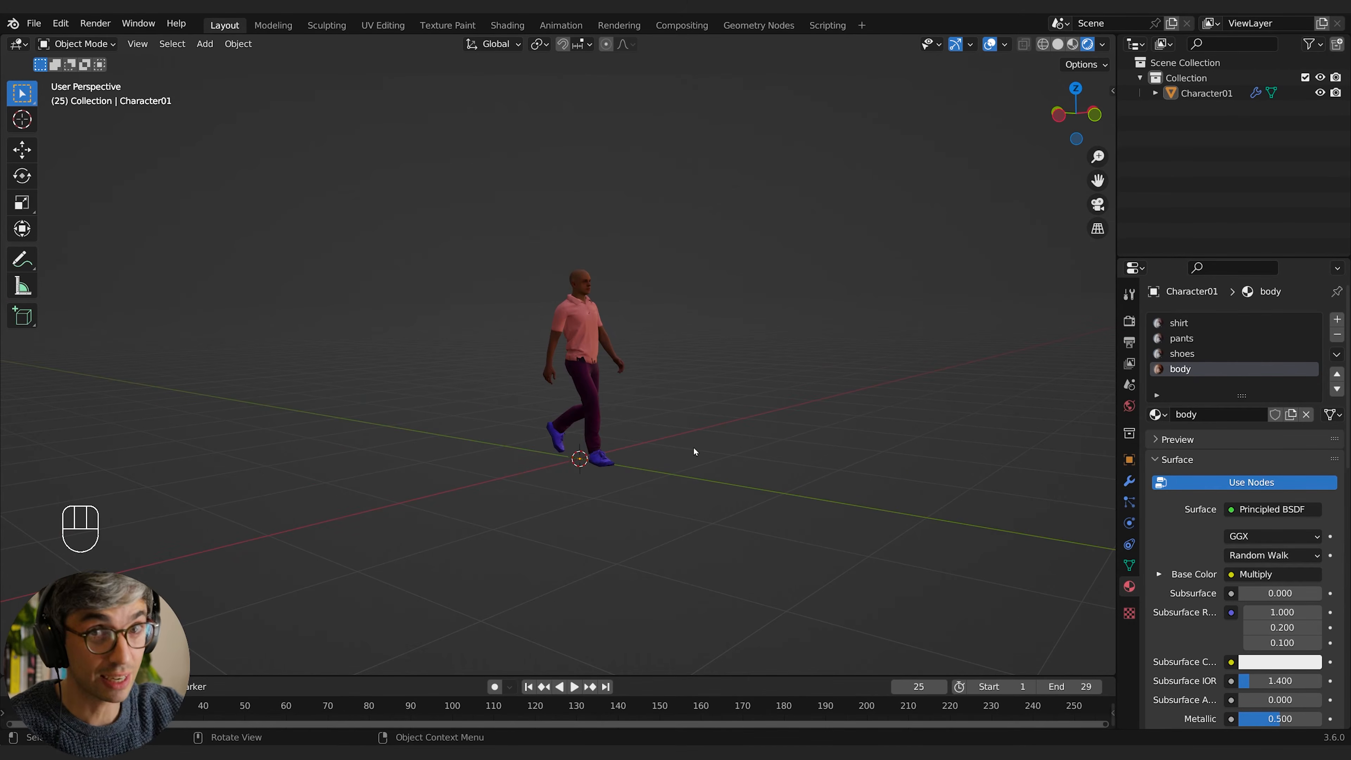
Step: Delete all the default objects from a new scene
{"action": "key", "text": "a"}
{"action": "key", "text": "x"}
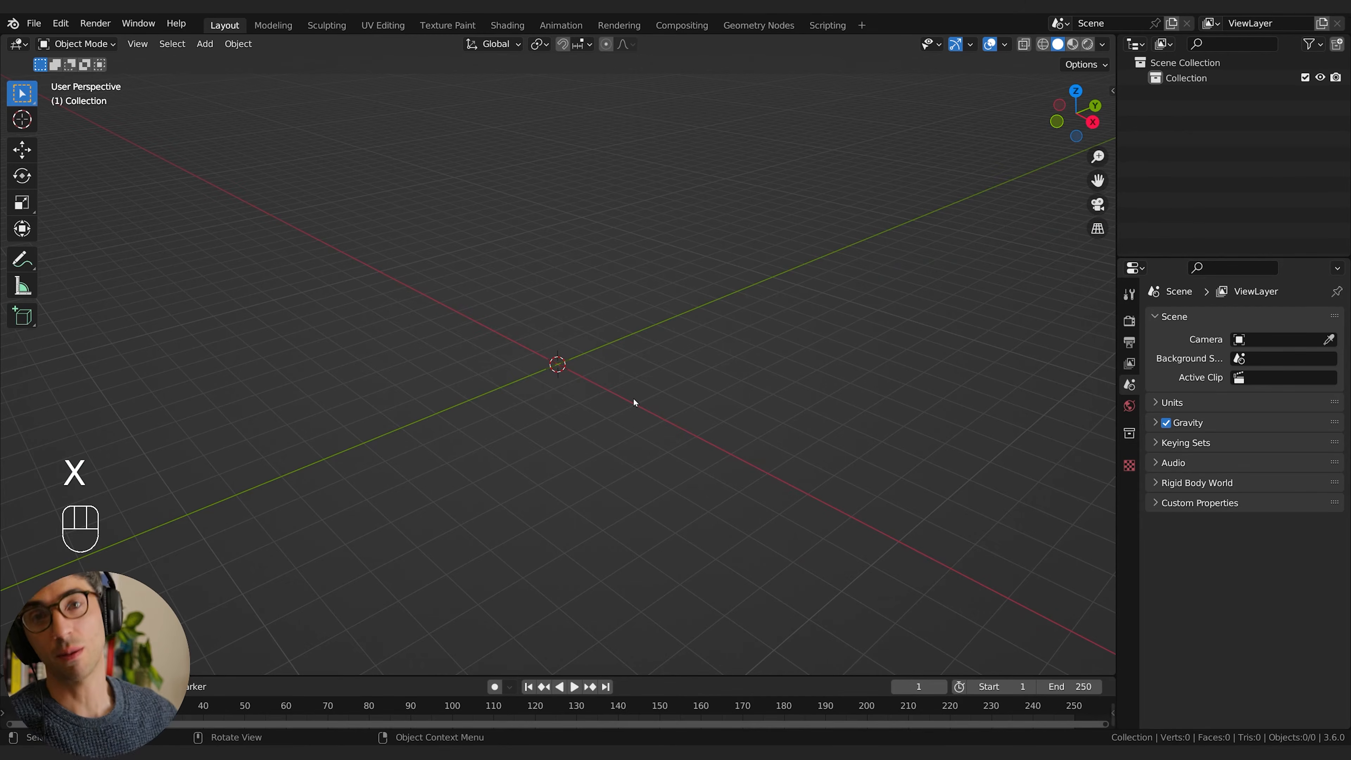
{"action": "middle_click_drag", "start_coordinate": [655, 413], "coordinate": [661, 364]}
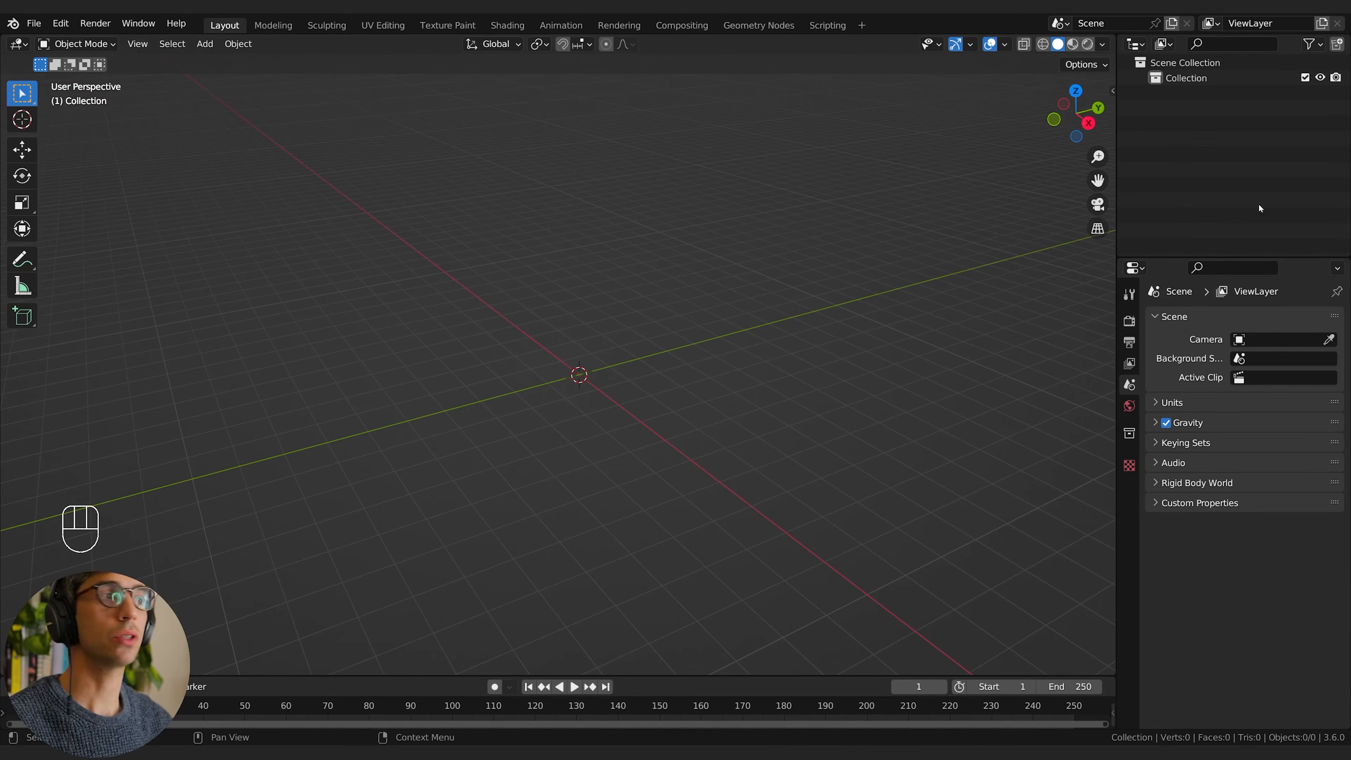
Step: Rename the empty default collection as abc
{"action": "left_click", "coordinate": [1183, 80]}
{"action": "double_click", "coordinate": [1192, 81]}
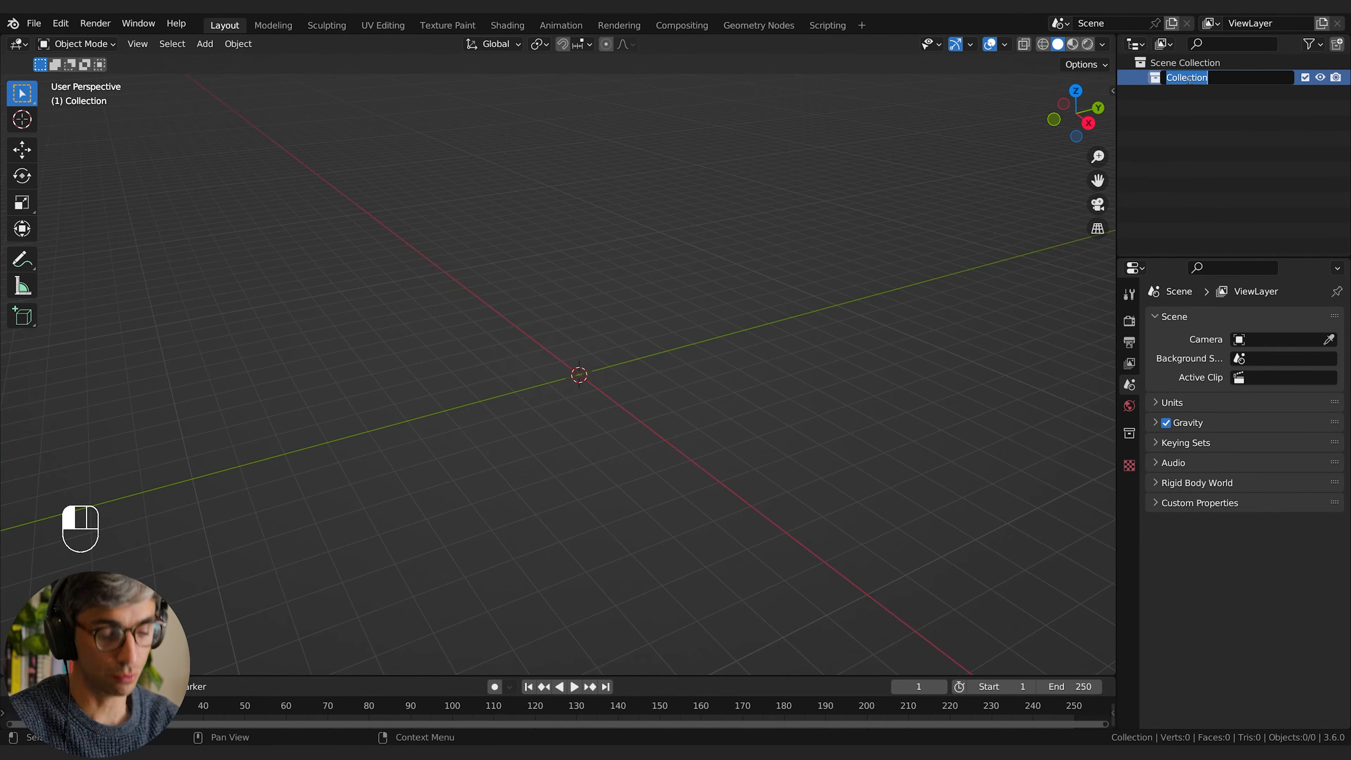
{"action": "type", "text": "abc"}
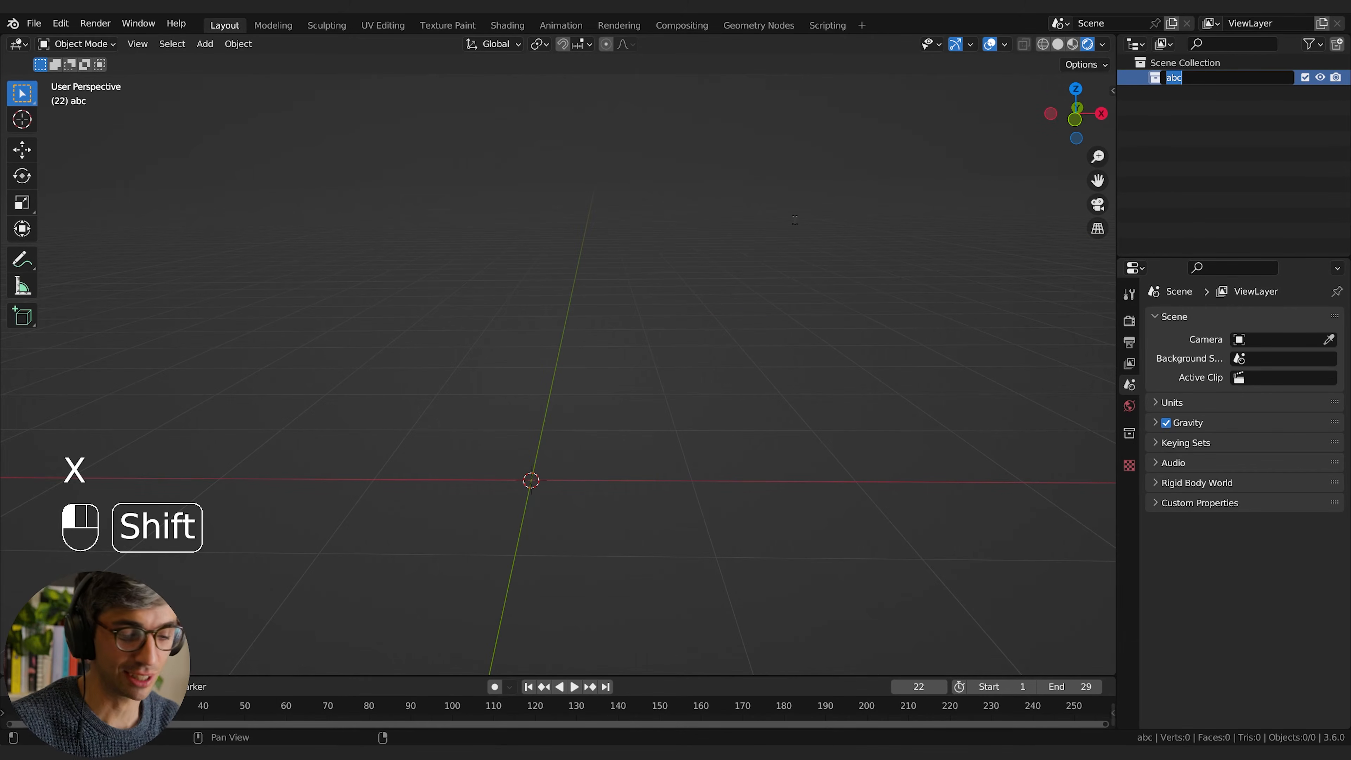
Step: Rename the scene's empty collection as Characters
{"action": "type", "text": "Characters"}
{"action": "key", "text": "Return"}
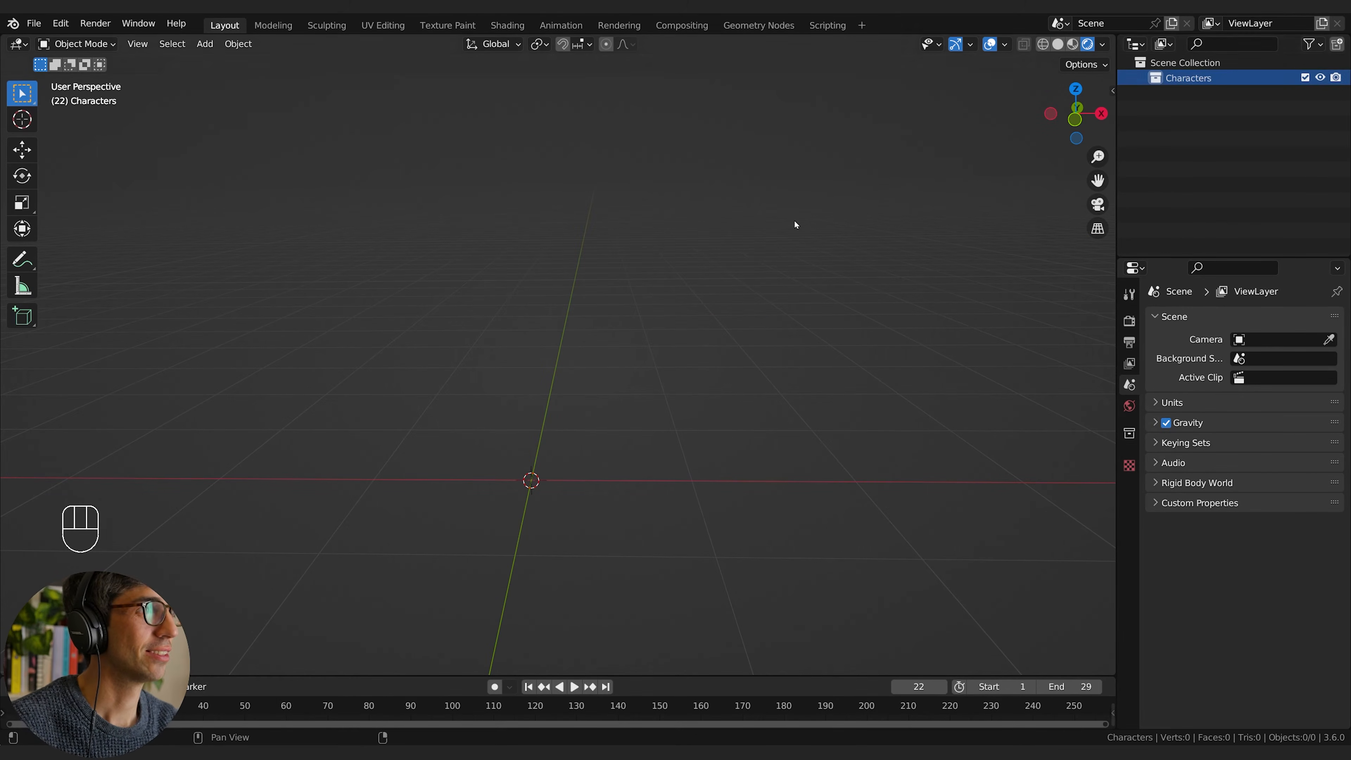
Step: Append the Collection from character_01_abc.blend in the Alembic Crowd folder into the Characters collection
{"action": "scroll", "coordinate": [721, 288], "scroll_direction": "down", "scroll_amount": 3}
{"action": "middle_click_drag", "start_coordinate": [723, 292], "coordinate": [612, 250]}
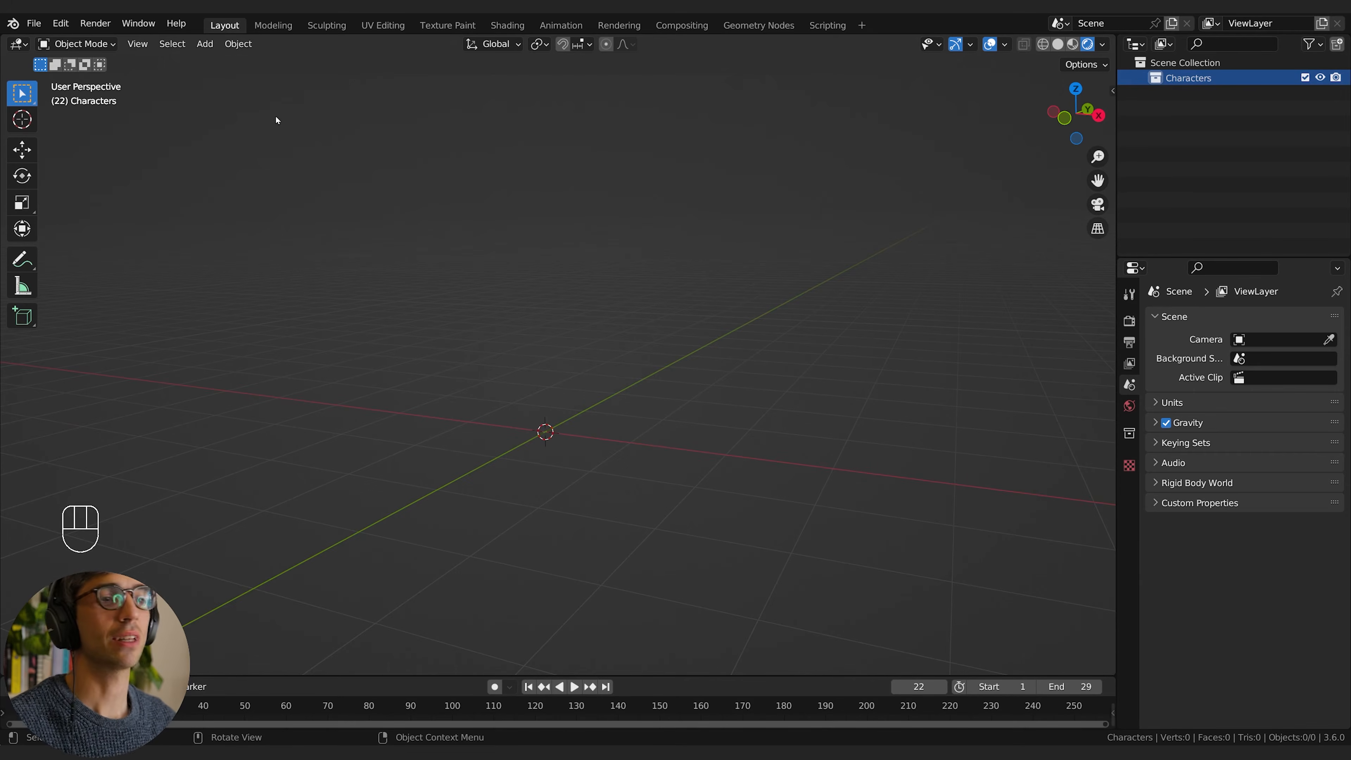
{"action": "left_click", "coordinate": [34, 23]}
{"action": "left_click", "coordinate": [81, 193]}
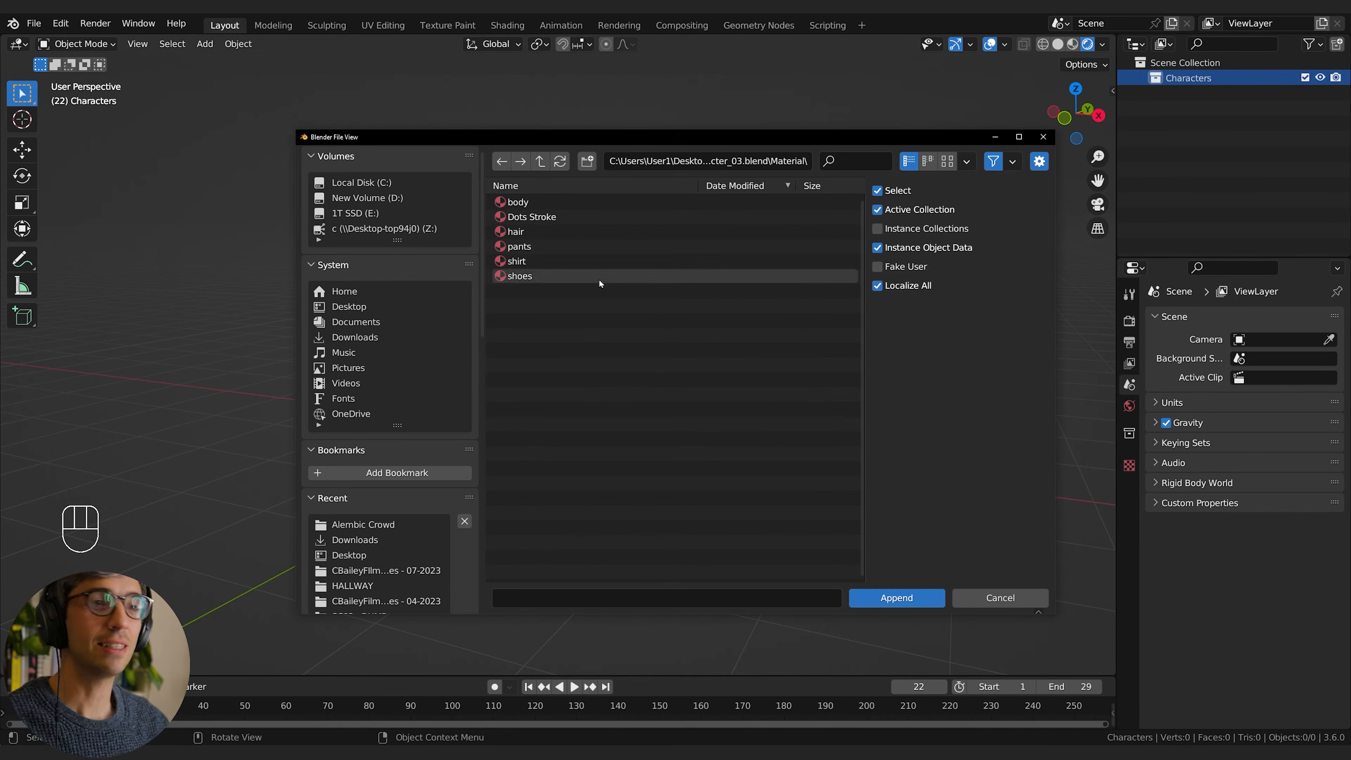
{"action": "left_click", "coordinate": [542, 161]}
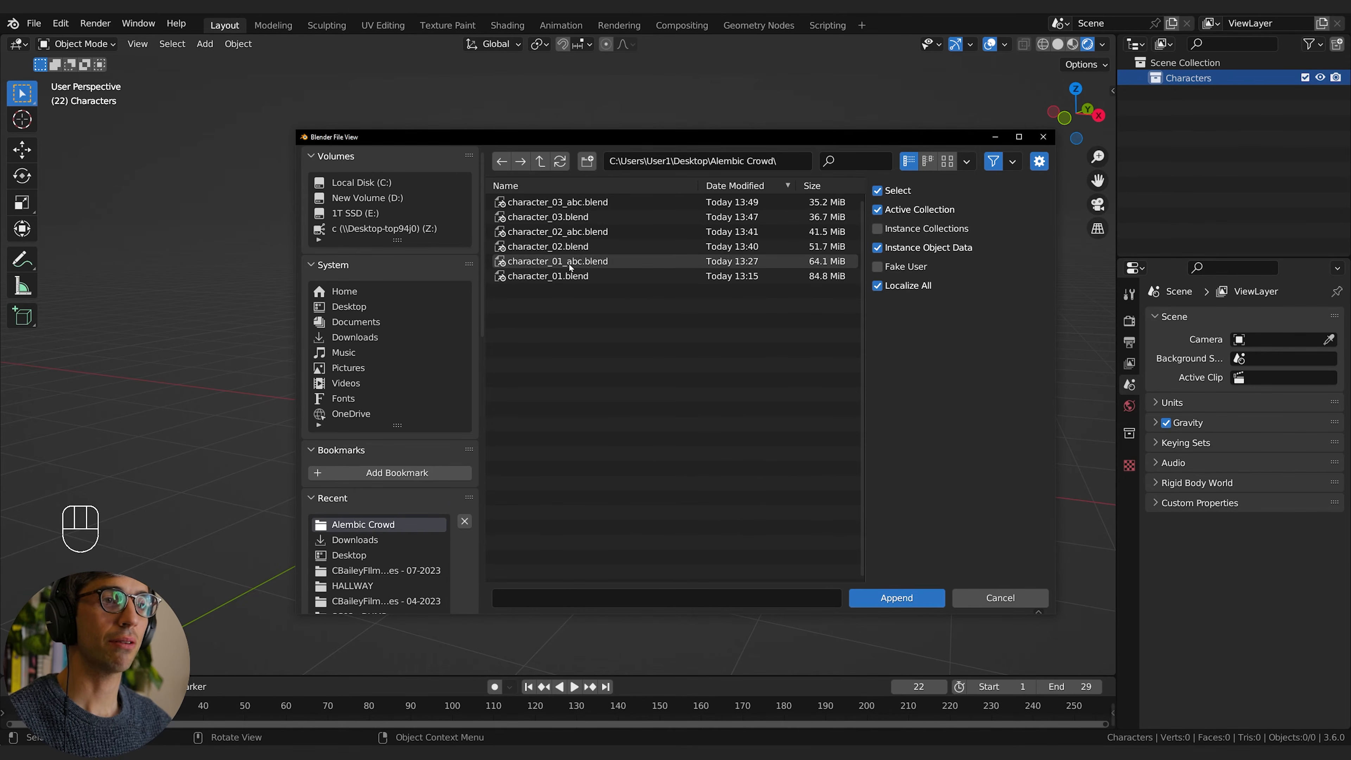
{"action": "left_click", "coordinate": [550, 261]}
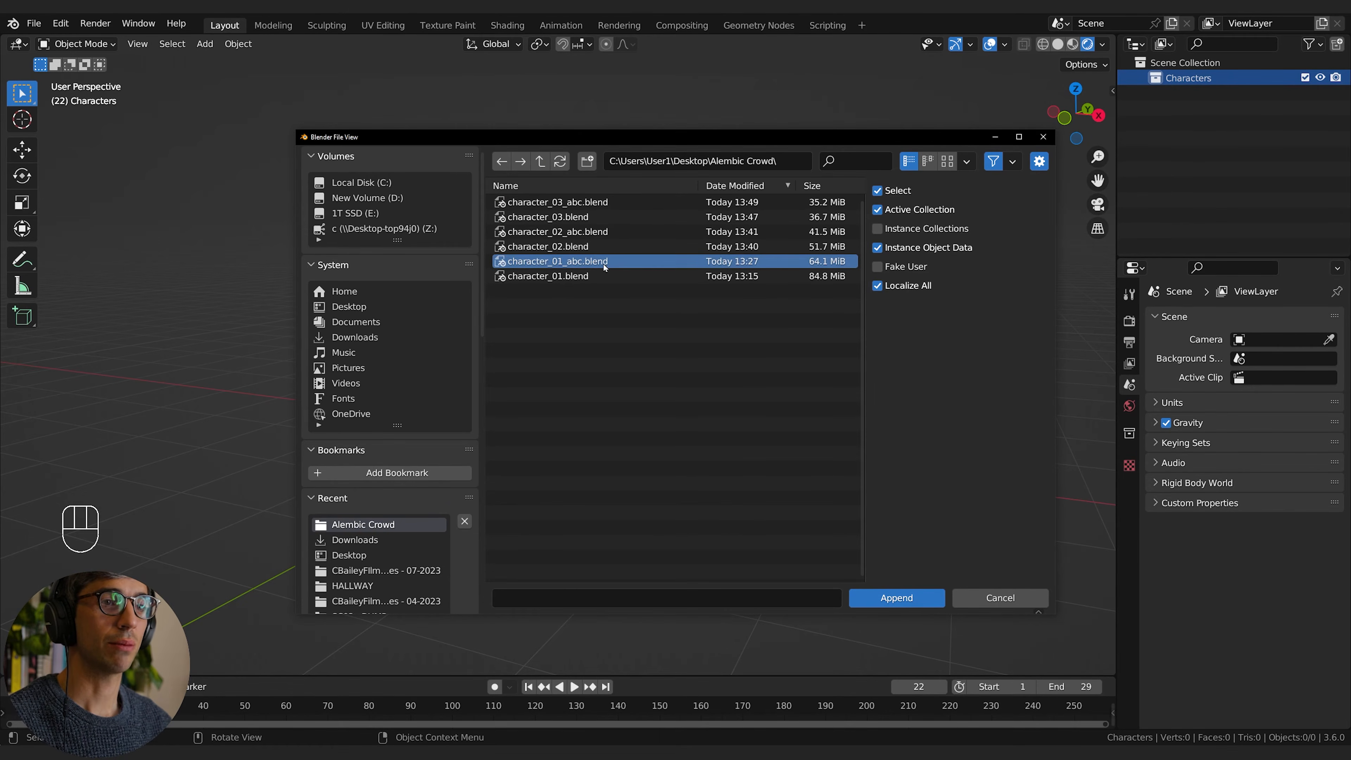
{"action": "double_click", "coordinate": [539, 260]}
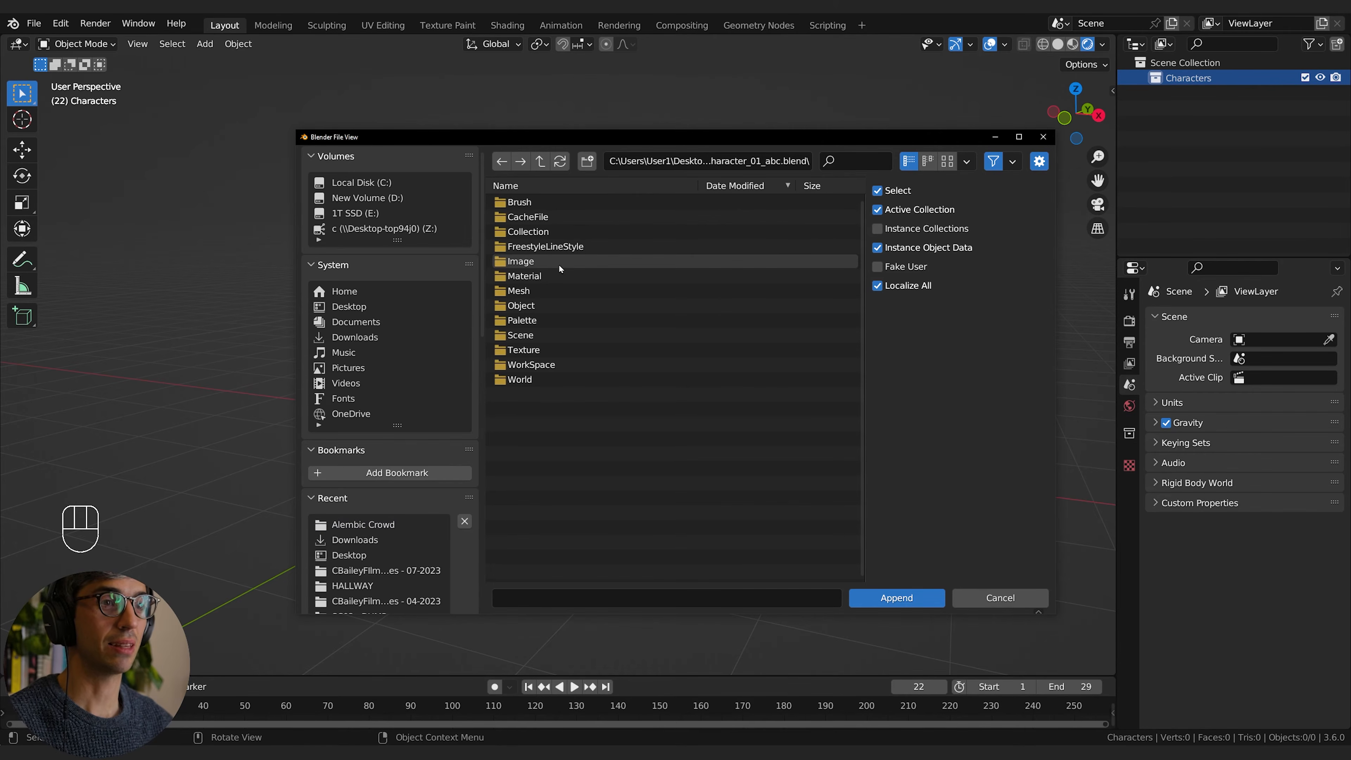
{"action": "double_click", "coordinate": [552, 232]}
{"action": "double_click", "coordinate": [528, 202]}
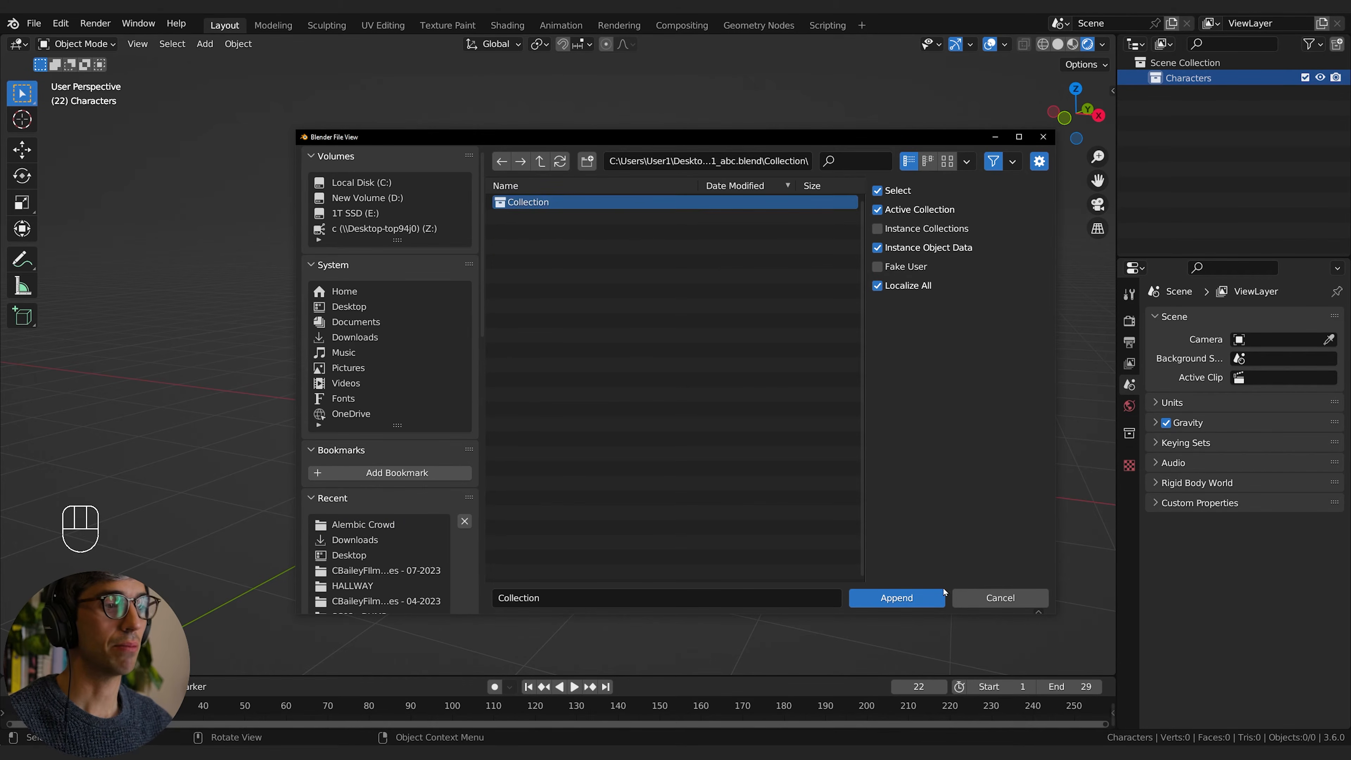
Step: Append the Collection from character_02_abc.blend in the Alembic Crowd folder into the Characters collection
{"action": "left_click", "coordinate": [33, 23]}
{"action": "left_click", "coordinate": [100, 193]}
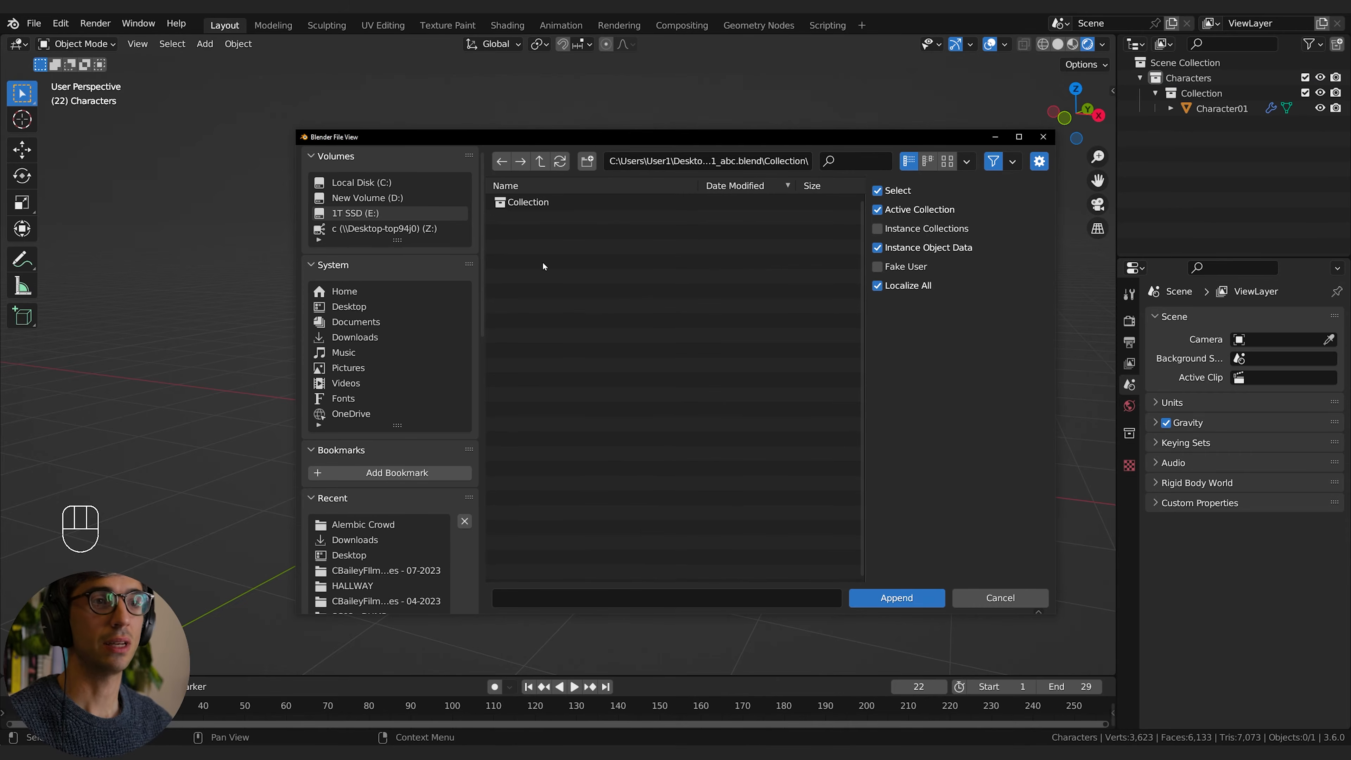
{"action": "left_click", "coordinate": [540, 161]}
{"action": "left_click", "coordinate": [540, 161]}
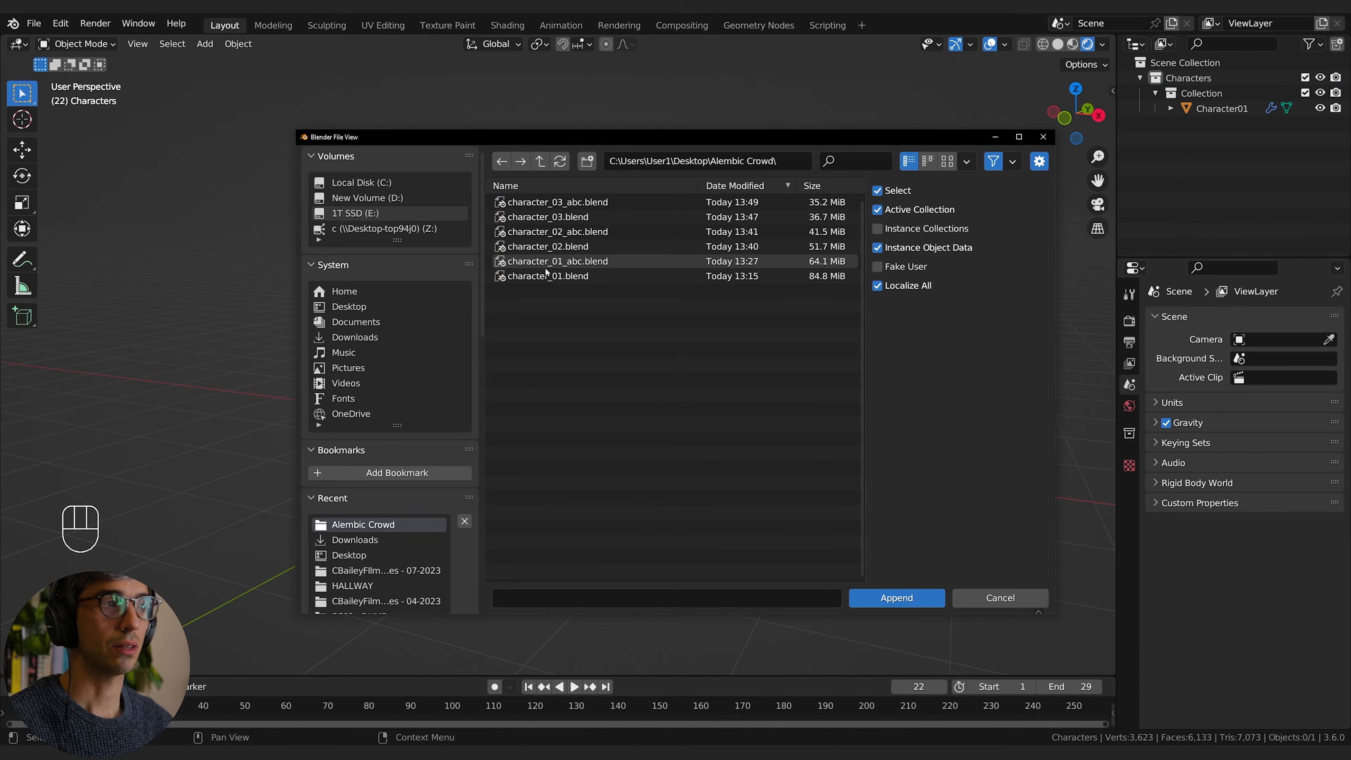
{"action": "left_click", "coordinate": [556, 231]}
{"action": "left_click", "coordinate": [896, 598]}
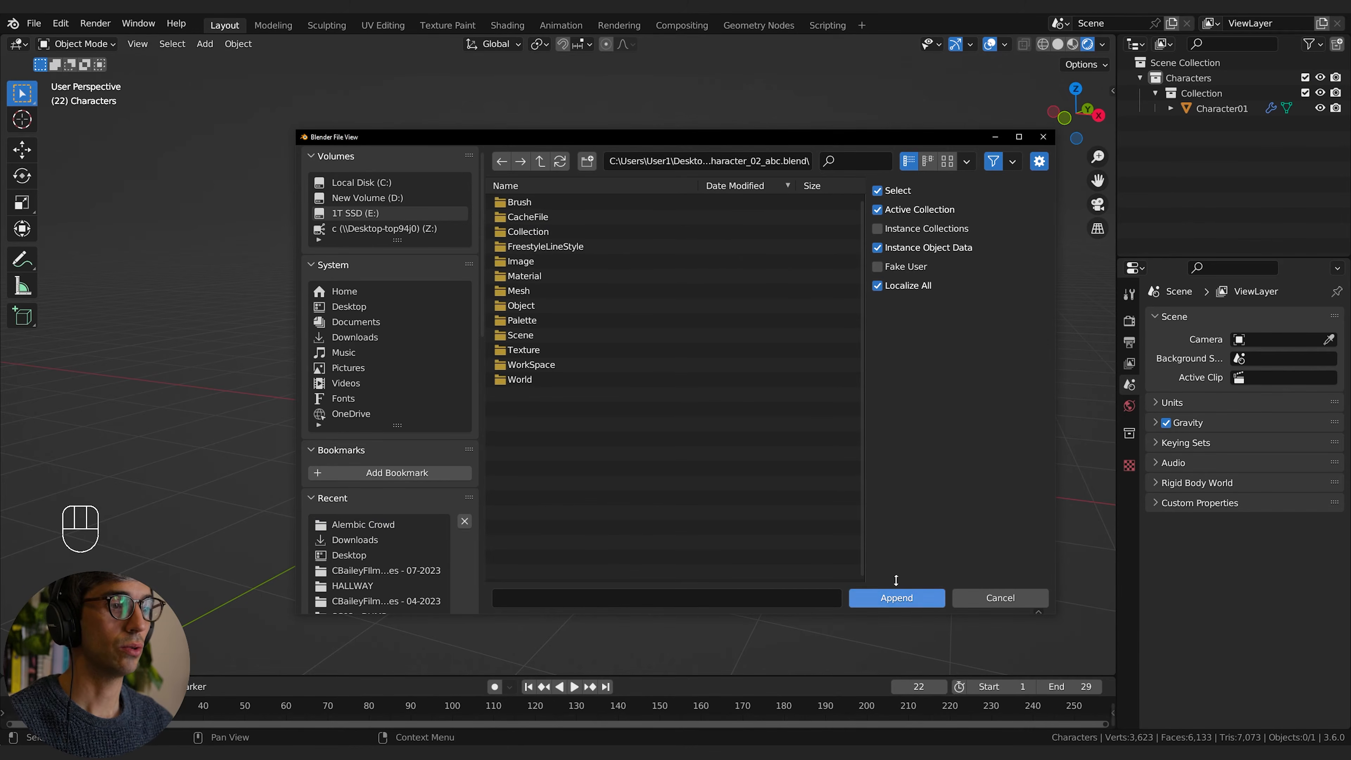
{"action": "double_click", "coordinate": [541, 232]}
{"action": "double_click", "coordinate": [543, 203]}
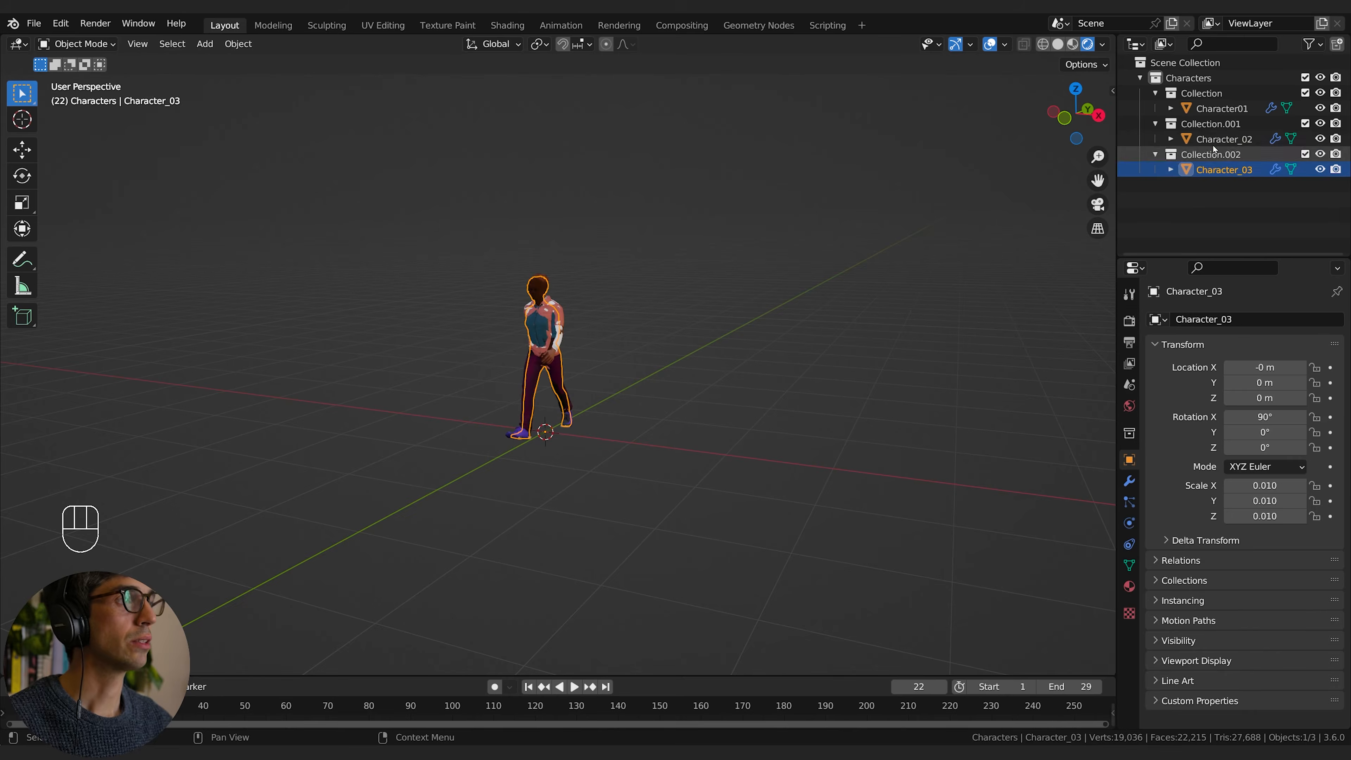
Step: Inspect the Mesh Sequence Cache modifiers of the three appended characters and play back their walk animation
{"action": "middle_click_drag", "start_coordinate": [580, 317], "coordinate": [660, 322]}
{"action": "scroll", "coordinate": [591, 325], "scroll_direction": "up", "scroll_amount": 3}
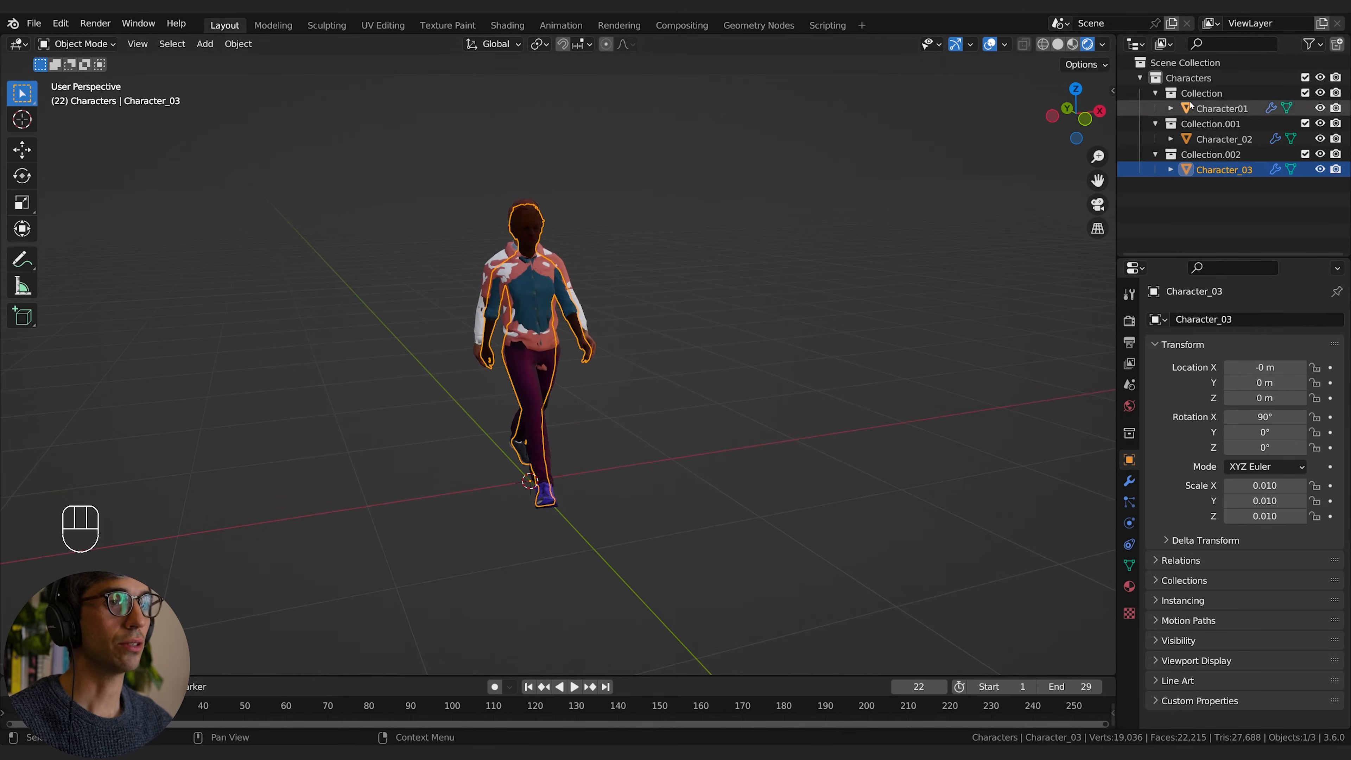
{"action": "left_click", "coordinate": [1130, 481]}
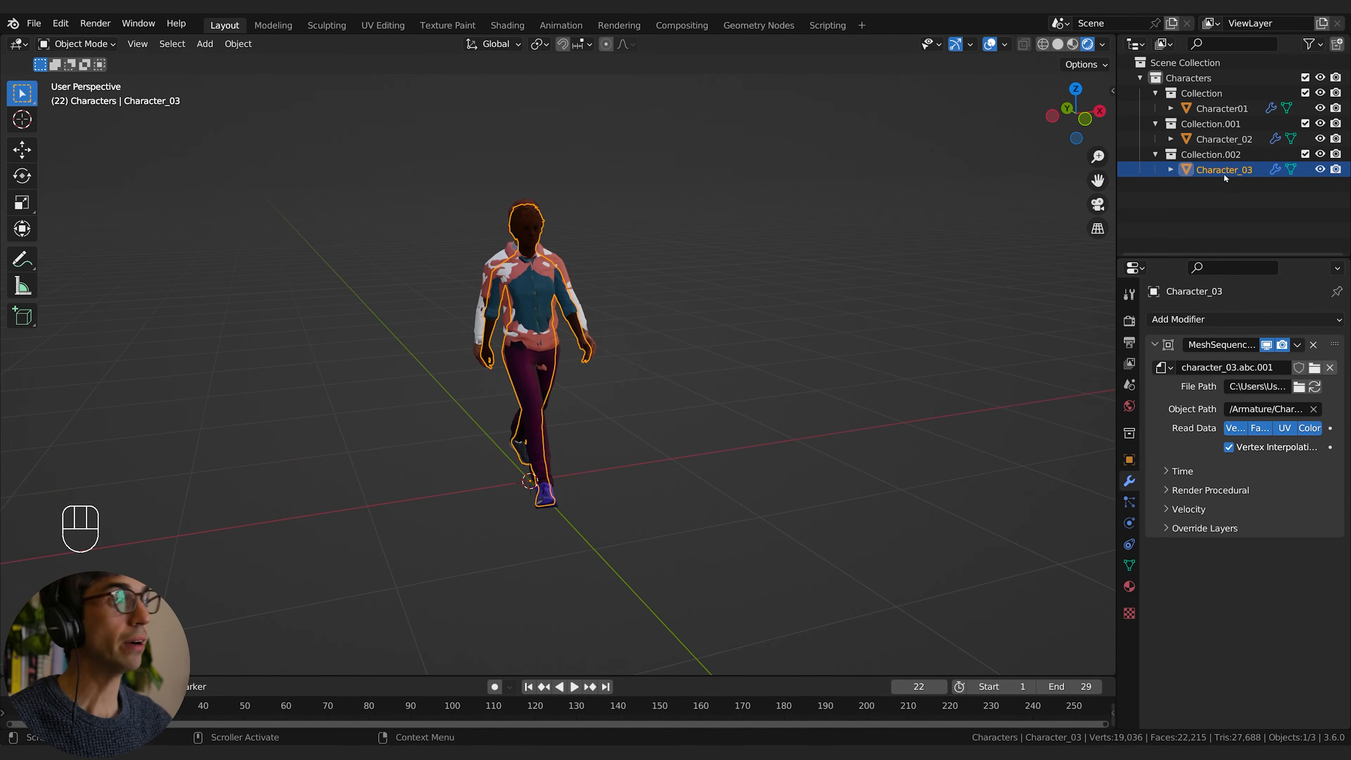
{"action": "left_click", "coordinate": [1223, 139]}
{"action": "left_click", "coordinate": [1222, 108]}
{"action": "key", "text": "space"}
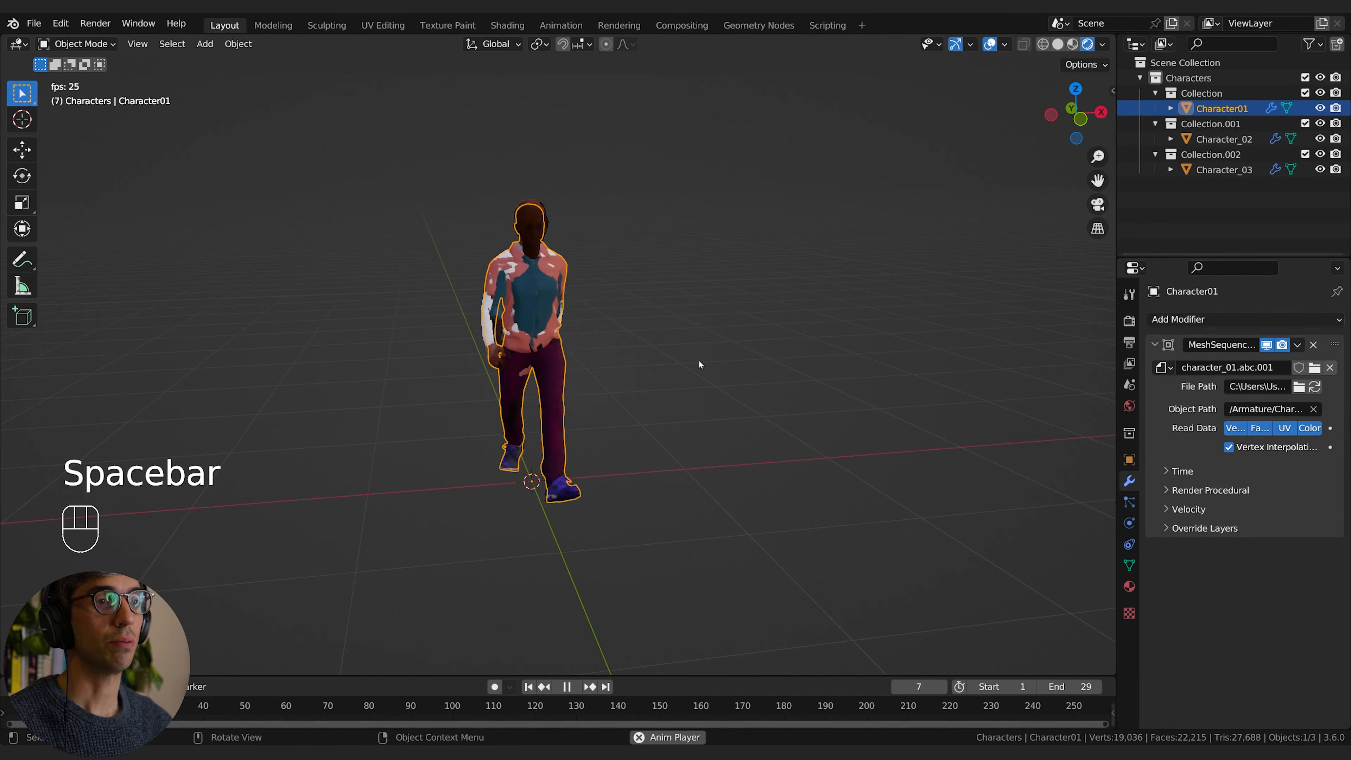
{"action": "key", "text": "space"}
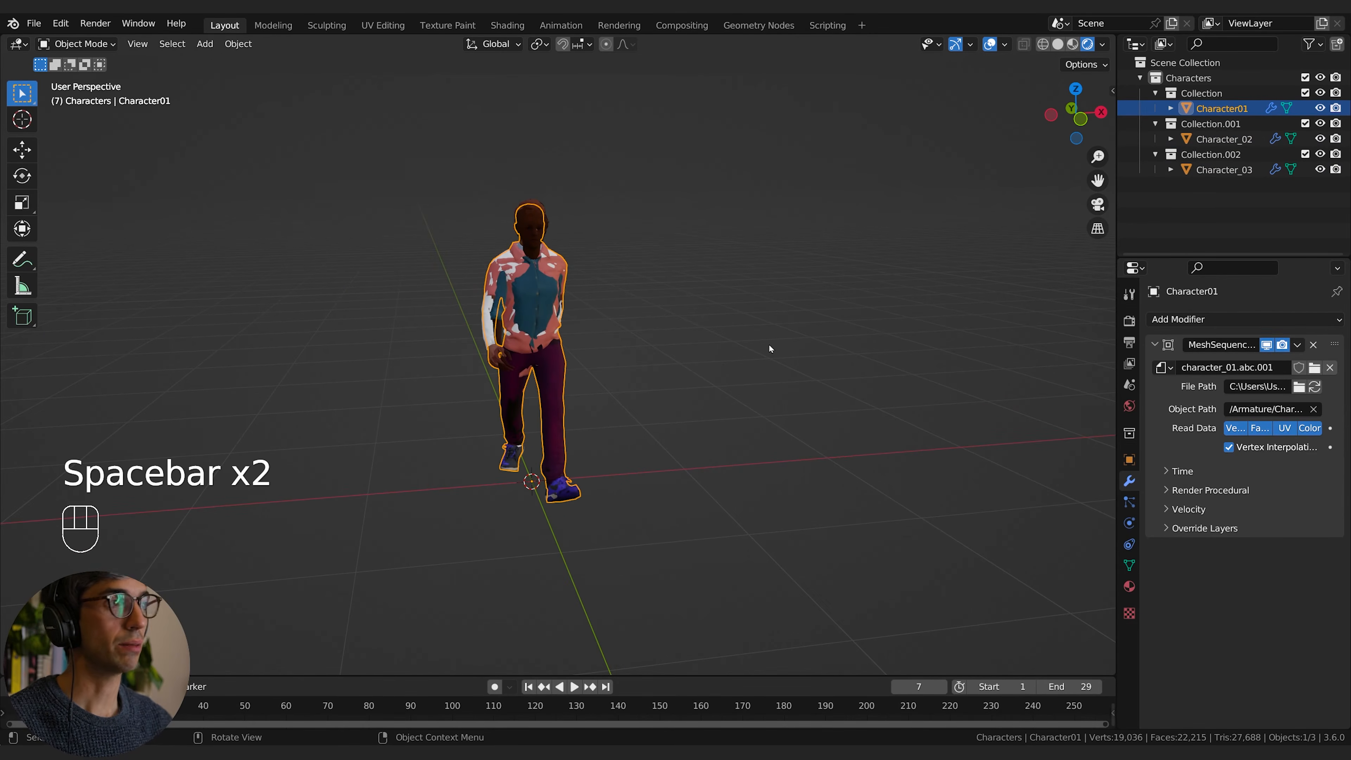
{"action": "left_click", "coordinate": [1223, 139]}
{"action": "middle_click_drag", "start_coordinate": [648, 283], "coordinate": [737, 275]}
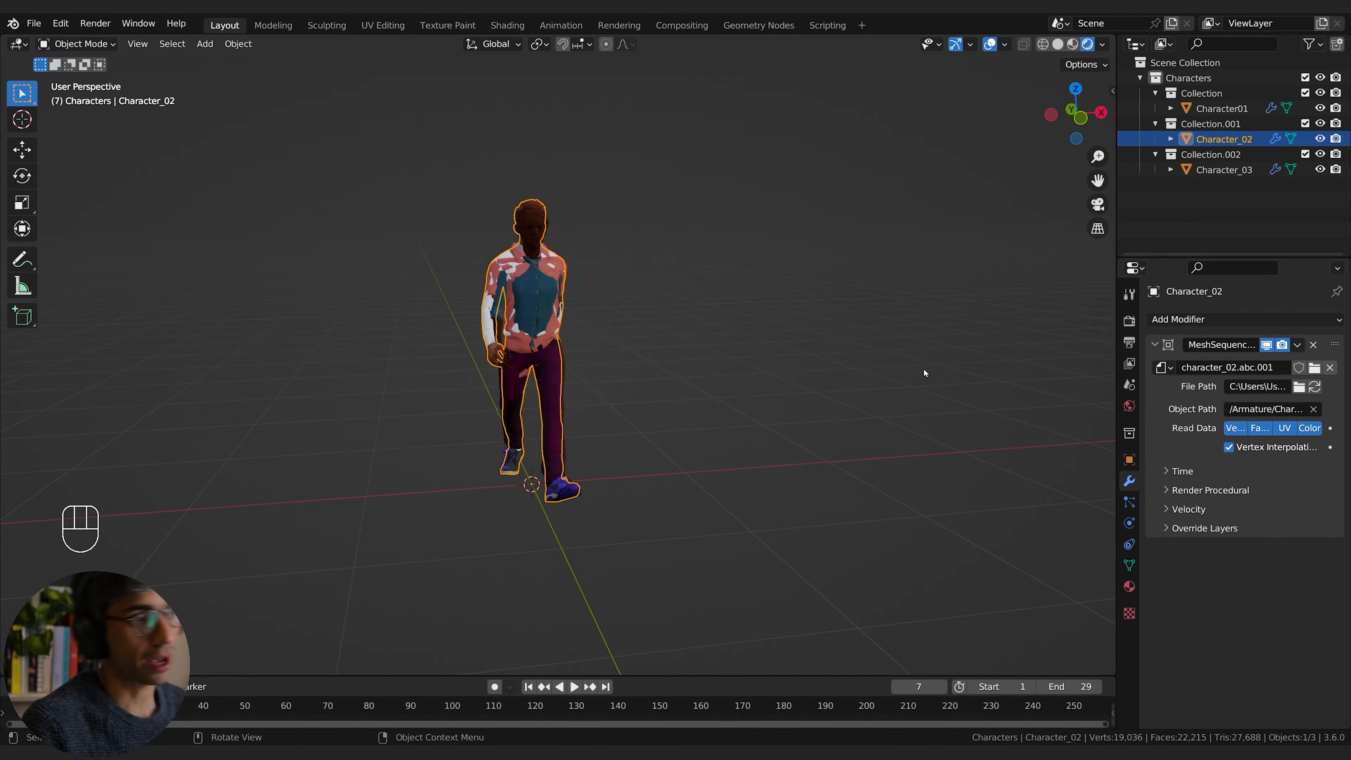
Step: Collapse the Characters collection and exclude it from the view layer
{"action": "left_click", "coordinate": [1141, 78]}
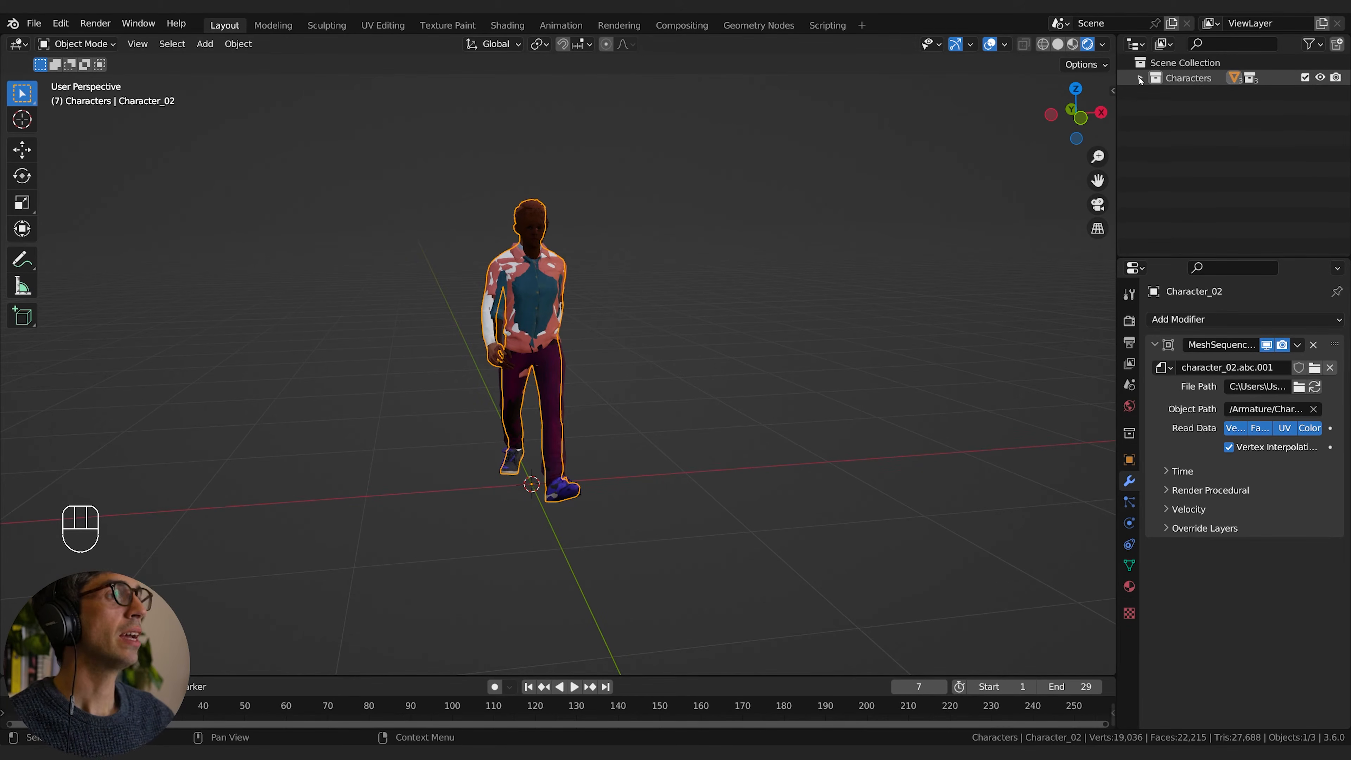
{"action": "left_click", "coordinate": [1305, 77]}
{"action": "mouse_move", "coordinate": [585, 405]}
{"action": "middle_mouse_down"}
{"action": "mouse_move", "coordinate": [596, 392]}
{"action": "mouse_move", "coordinate": [573, 358]}
{"action": "mouse_move", "coordinate": [626, 424]}
{"action": "mouse_move", "coordinate": [633, 374]}
{"action": "mouse_move", "coordinate": [573, 387]}
{"action": "middle_mouse_up"}
Step: Add a Bezier curve to the scene and scale up its control points in Edit Mode
{"action": "key", "text": "shift+a"}
{"action": "mouse_move", "coordinate": [558, 391]}
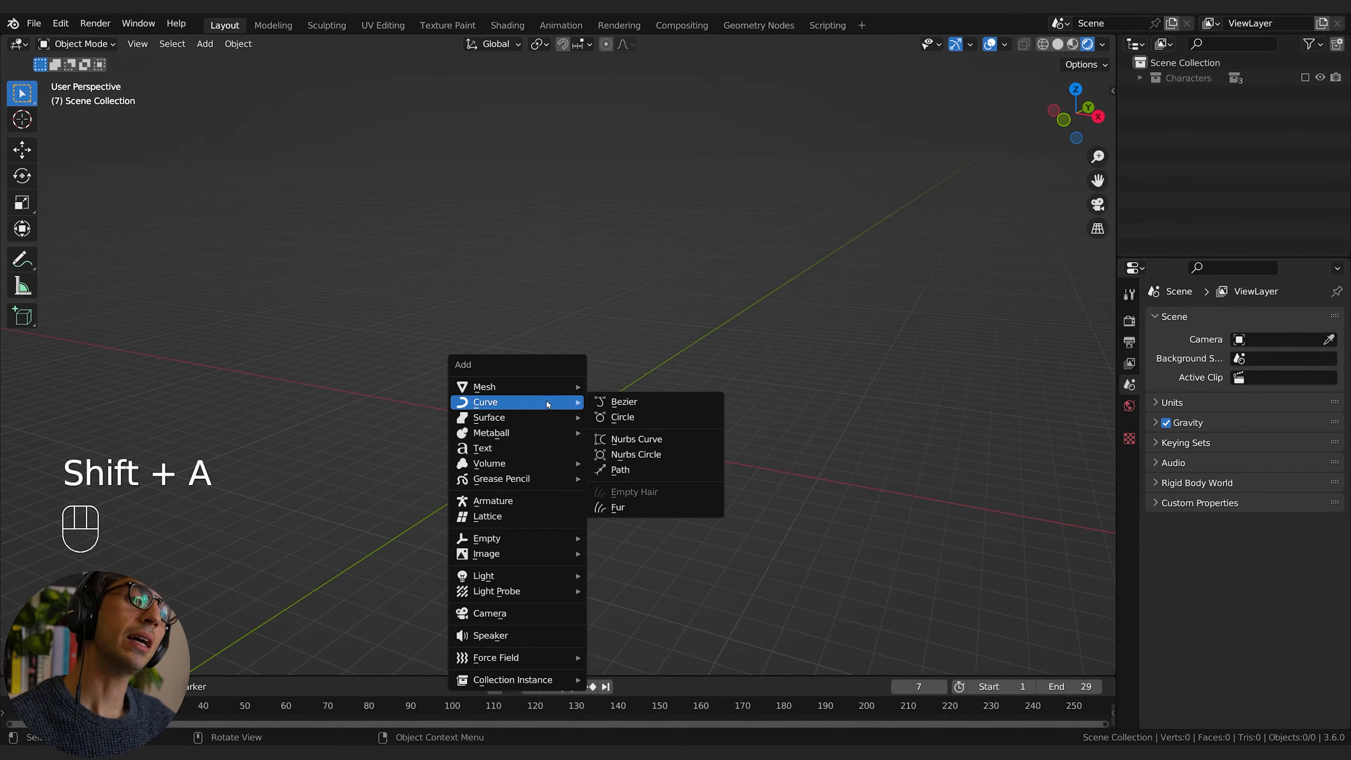
{"action": "left_click", "coordinate": [606, 402]}
{"action": "middle_click_drag", "start_coordinate": [606, 401], "coordinate": [713, 453]}
{"action": "key", "text": "Tab"}
{"action": "key", "text": "s"}
{"action": "left_click", "coordinate": [625, 459]}
{"action": "left_click", "coordinate": [713, 453]}
Step: Rotate the curve's end control point around the Z axis so its handles follow the X direction more closely
{"action": "left_click", "coordinate": [455, 488]}
{"action": "key", "text": "r"}
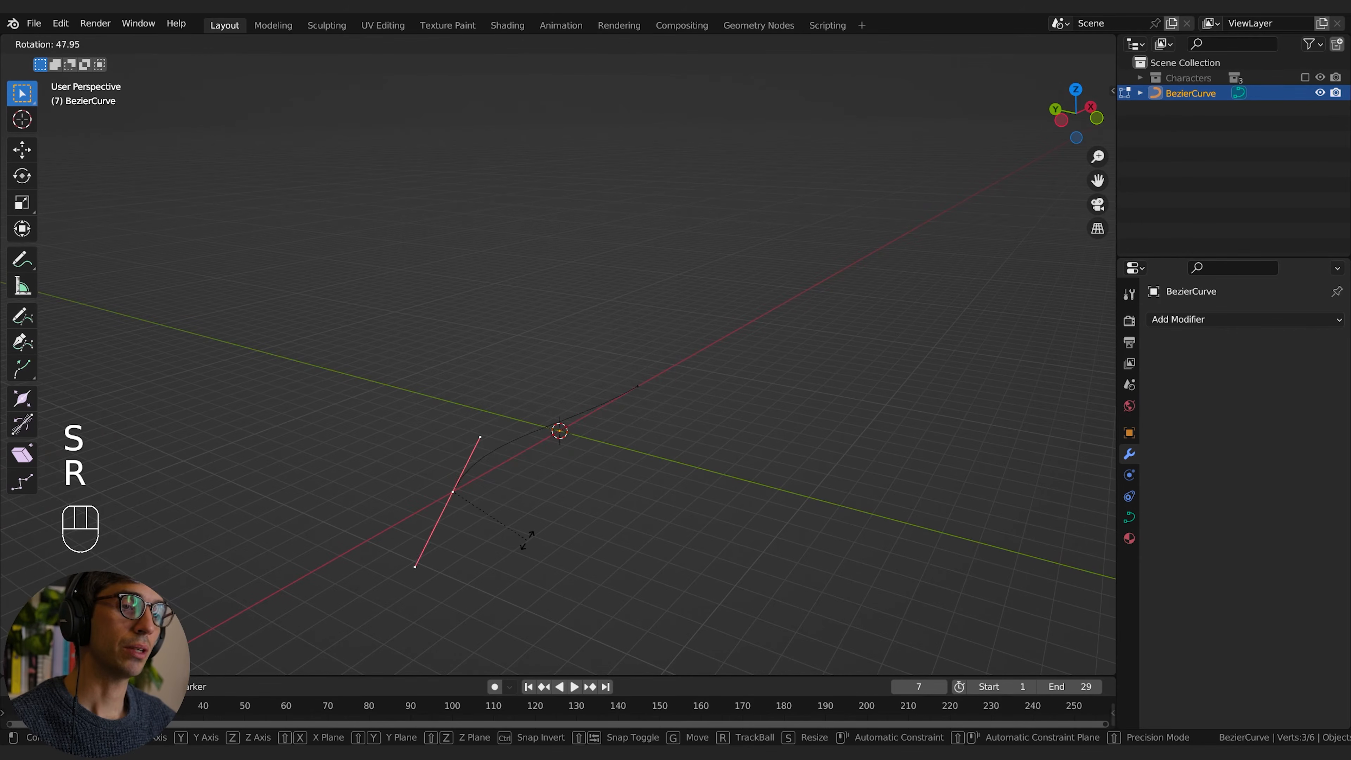
{"action": "key", "text": "z"}
{"action": "left_click", "coordinate": [546, 534]}
{"action": "middle_click_drag", "start_coordinate": [546, 534], "coordinate": [703, 462]}
Step: Subdivide the whole Bezier curve with 2 cuts
{"action": "key", "text": "a"}
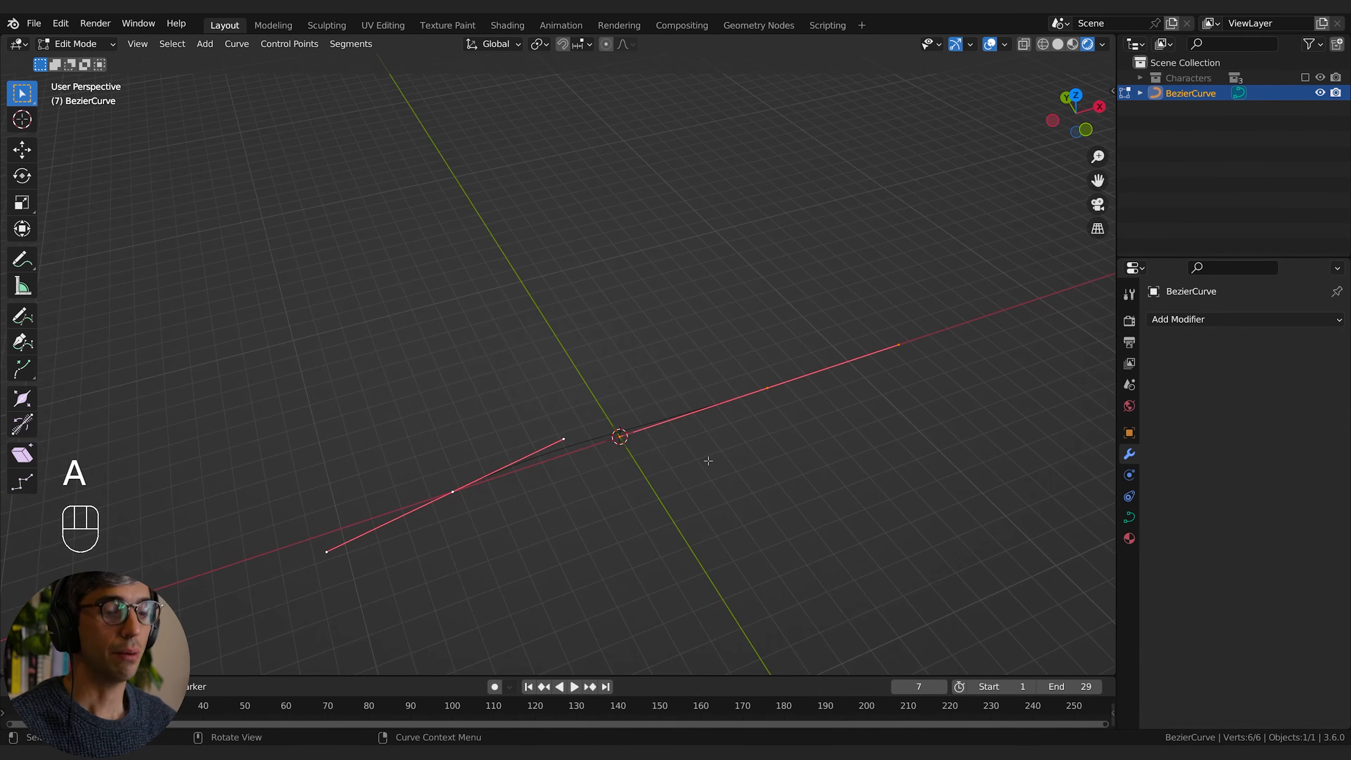
{"action": "key", "text": "F2"}
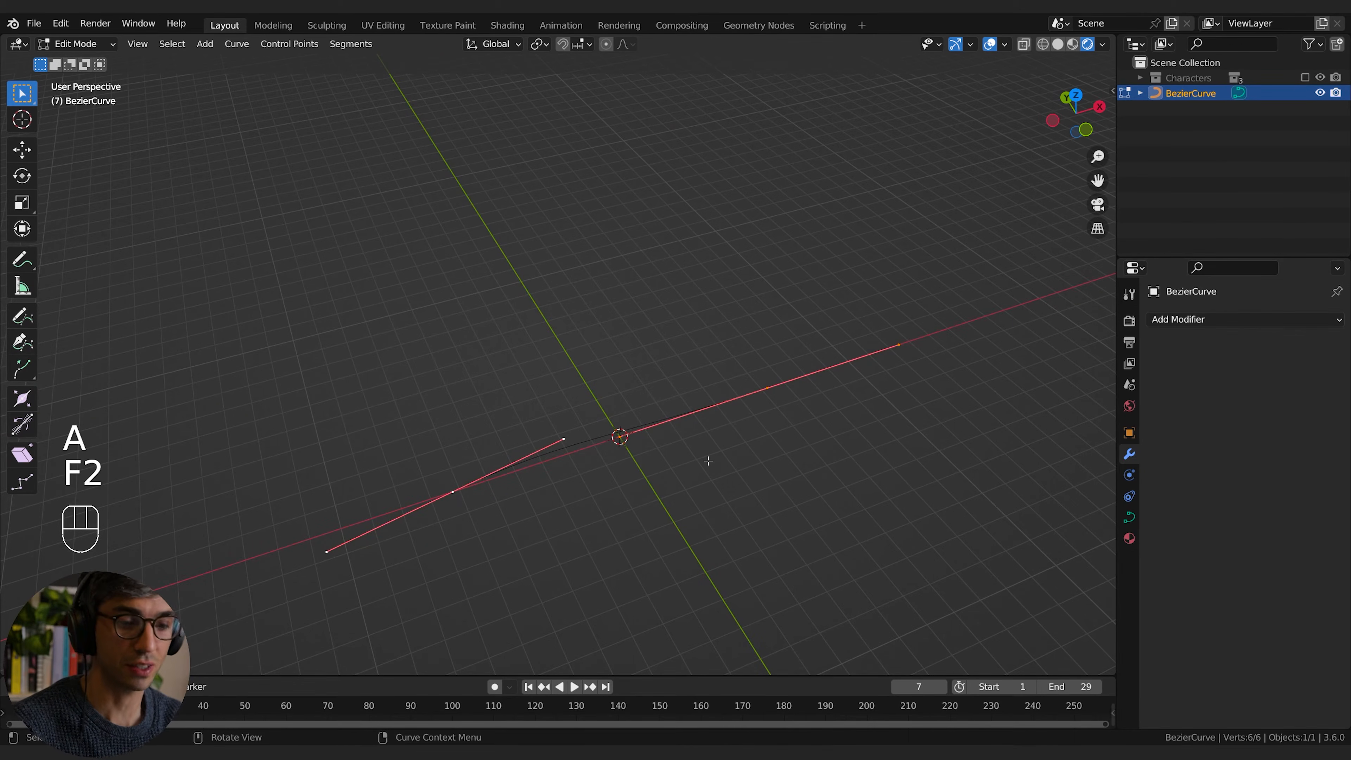
{"action": "key", "text": "F3"}
{"action": "type", "text": "sub"}
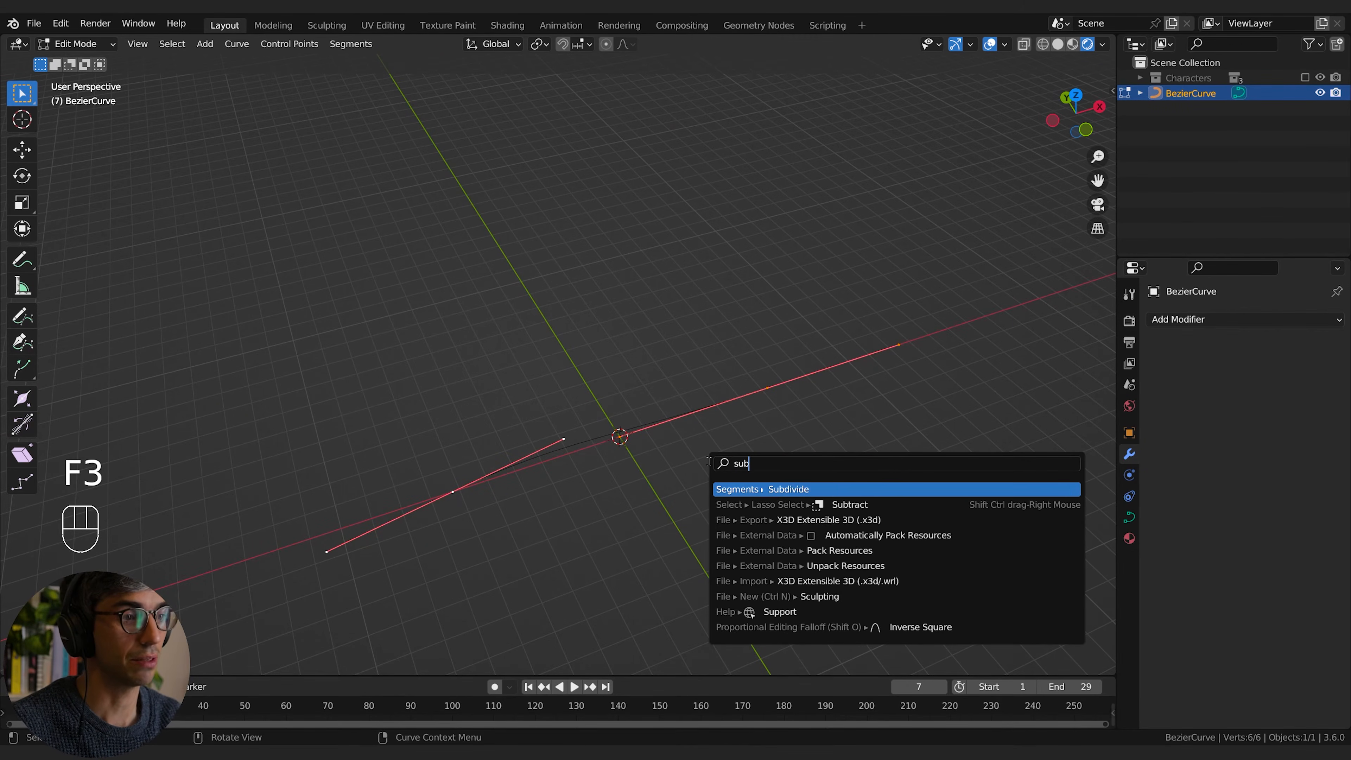
{"action": "key", "text": "Return"}
{"action": "left_click", "coordinate": [250, 663]}
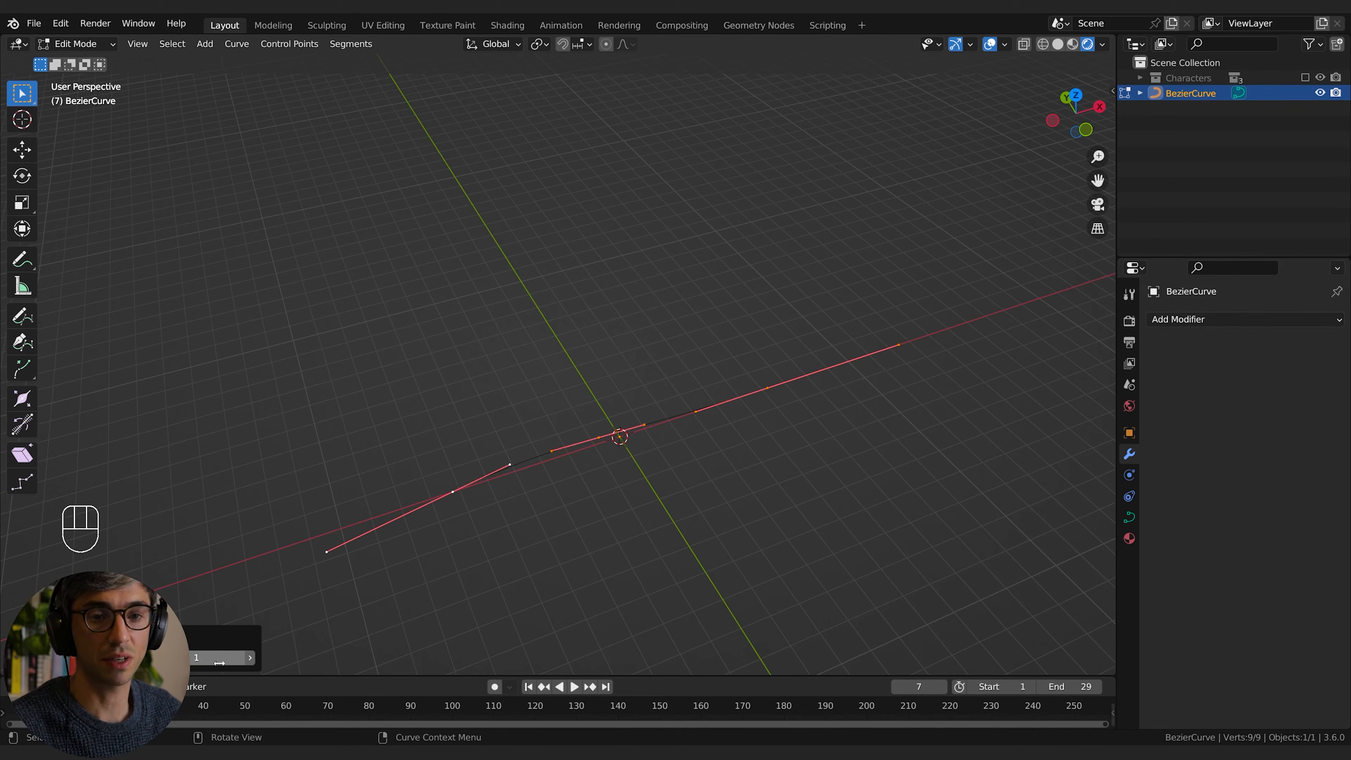
{"action": "left_click", "coordinate": [253, 663]}
{"action": "left_click", "coordinate": [670, 452]}
Step: Shift an inner control point sideways along Y, rotate it about -6°, and move the curve's end point
{"action": "middle_click_drag", "start_coordinate": [649, 450], "coordinate": [706, 443]}
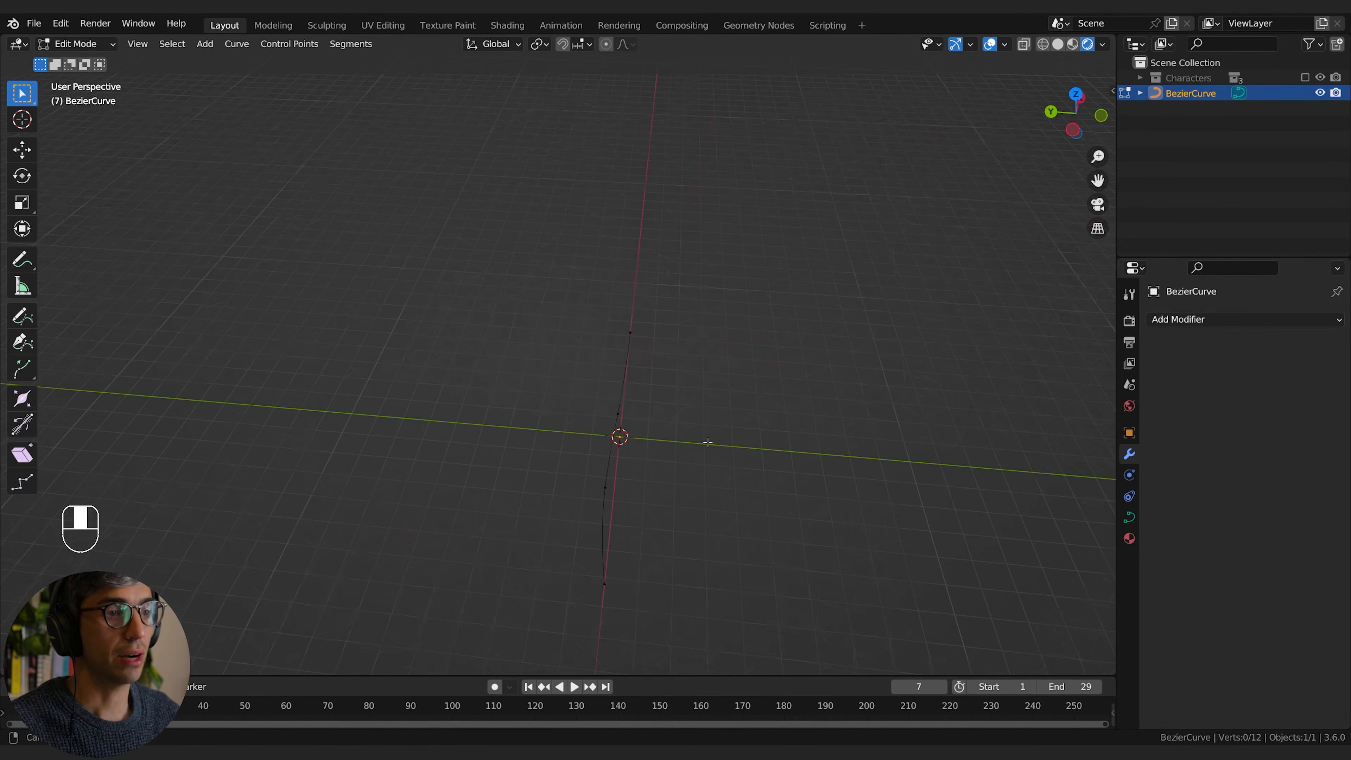
{"action": "left_click", "coordinate": [602, 504]}
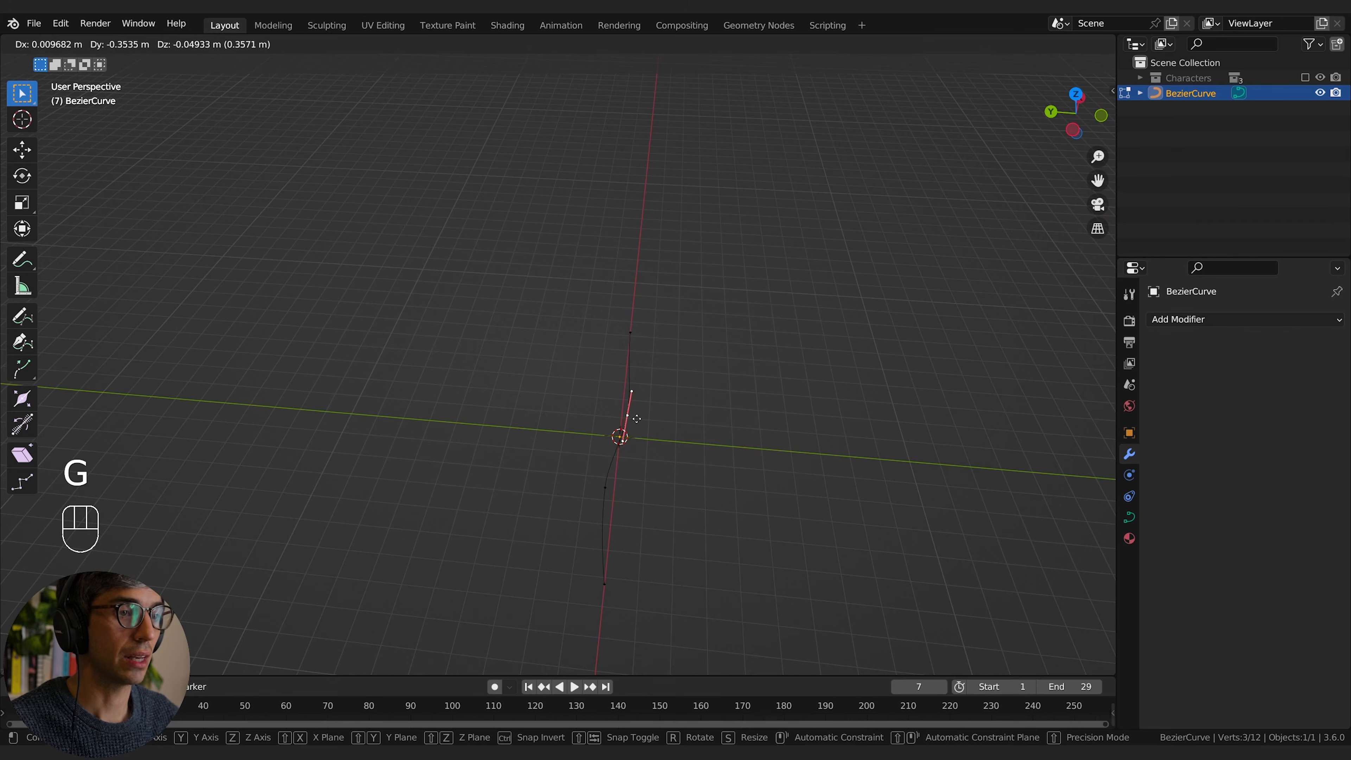
{"action": "key", "text": "y"}
{"action": "left_click", "coordinate": [654, 420]}
{"action": "left_click", "coordinate": [730, 462]}
{"action": "key", "text": "r"}
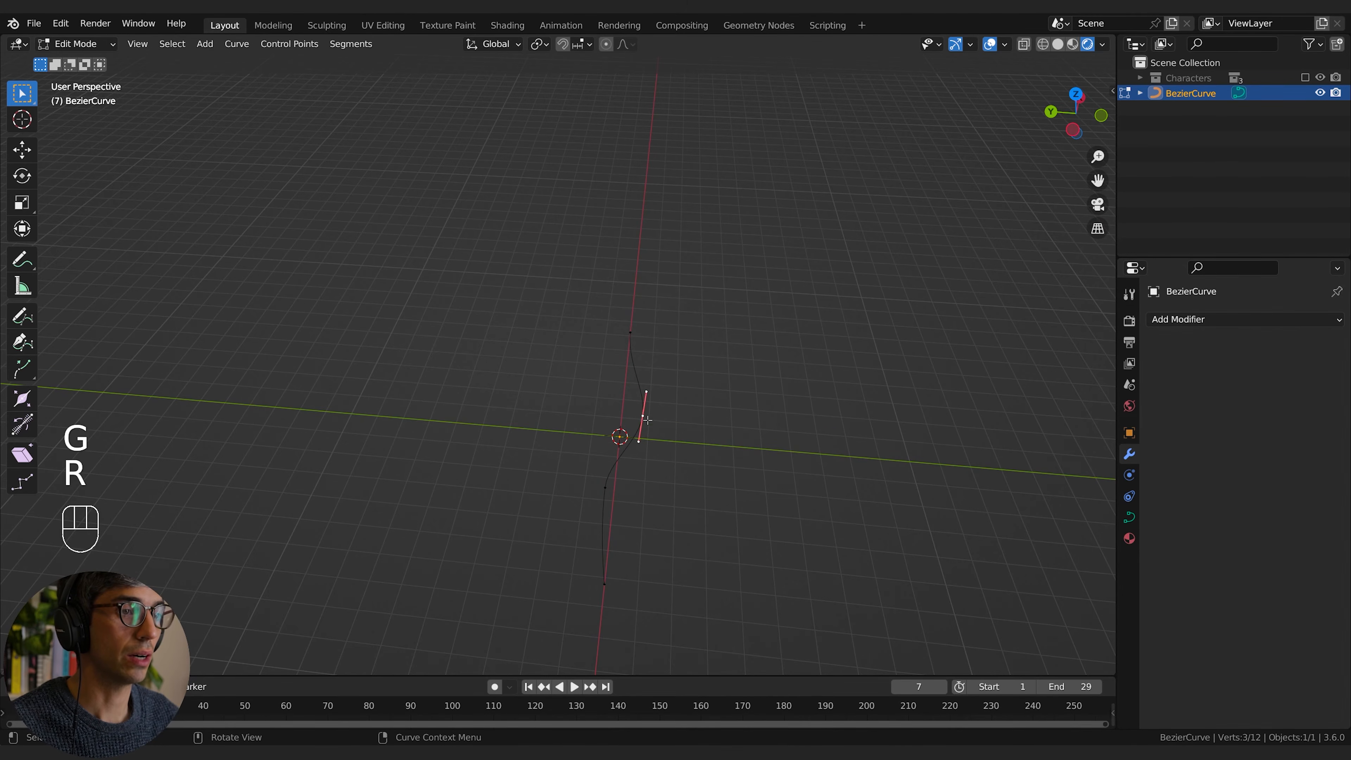
{"action": "key", "text": "r"}
{"action": "left_click", "coordinate": [693, 428]}
{"action": "middle_click_drag", "start_coordinate": [694, 492], "coordinate": [580, 419]}
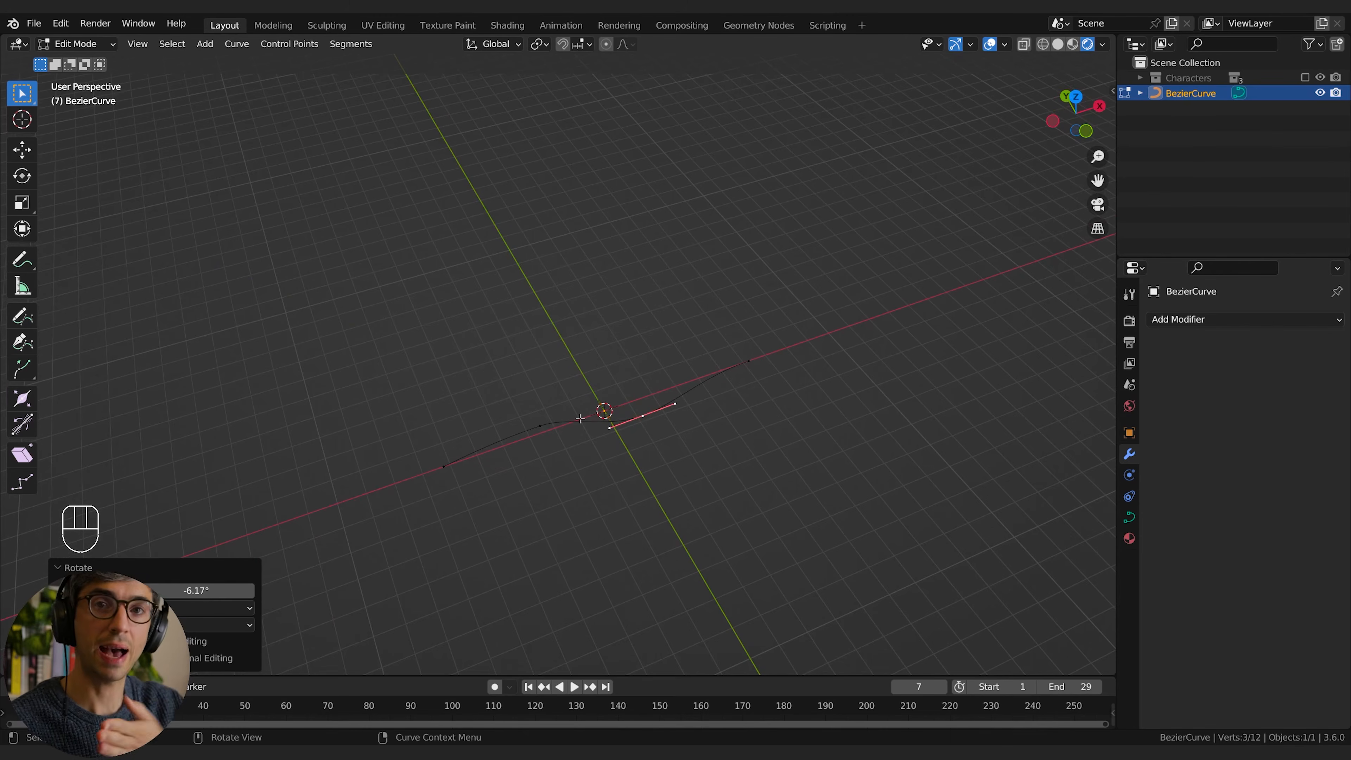
{"action": "key", "text": "g"}
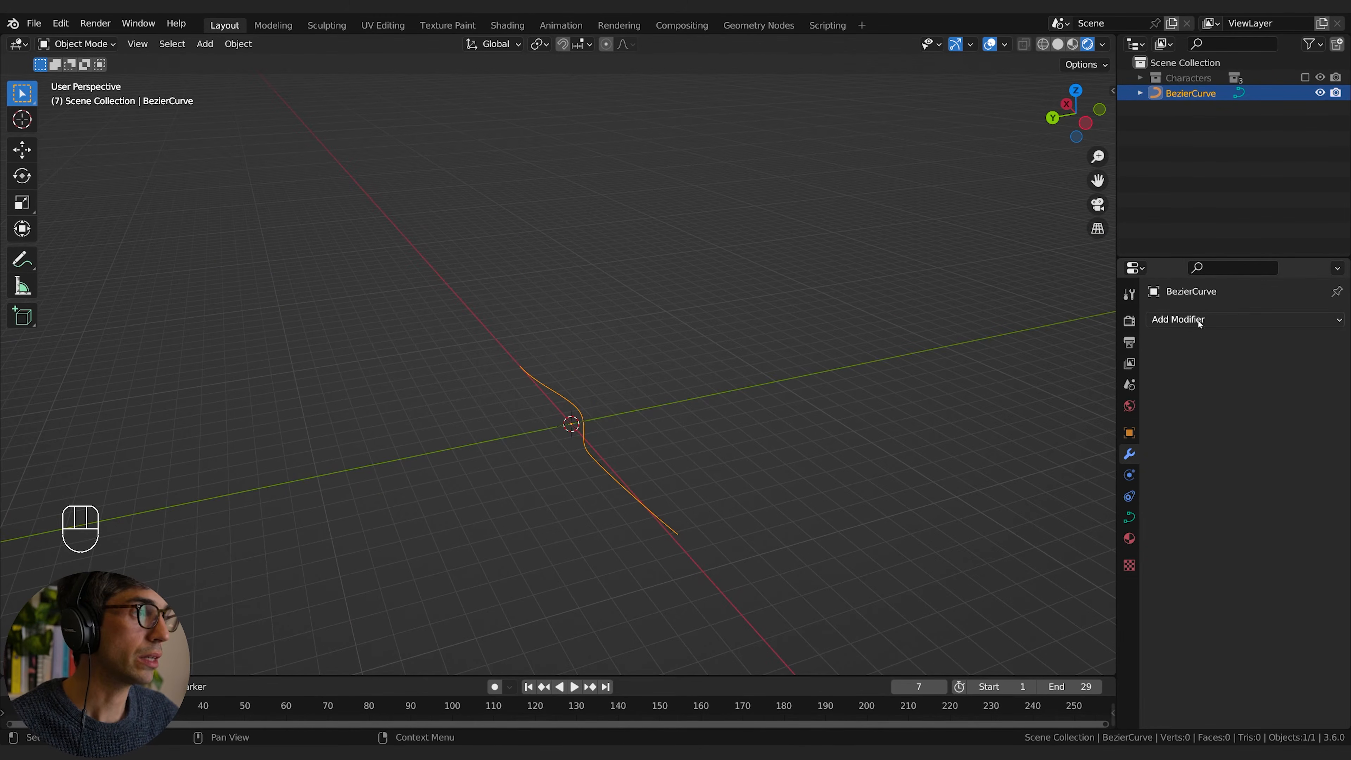
Step: Add a Geometry Nodes modifier to the Bezier curve with a new node group named Crowd
{"action": "left_click", "coordinate": [1200, 319]}
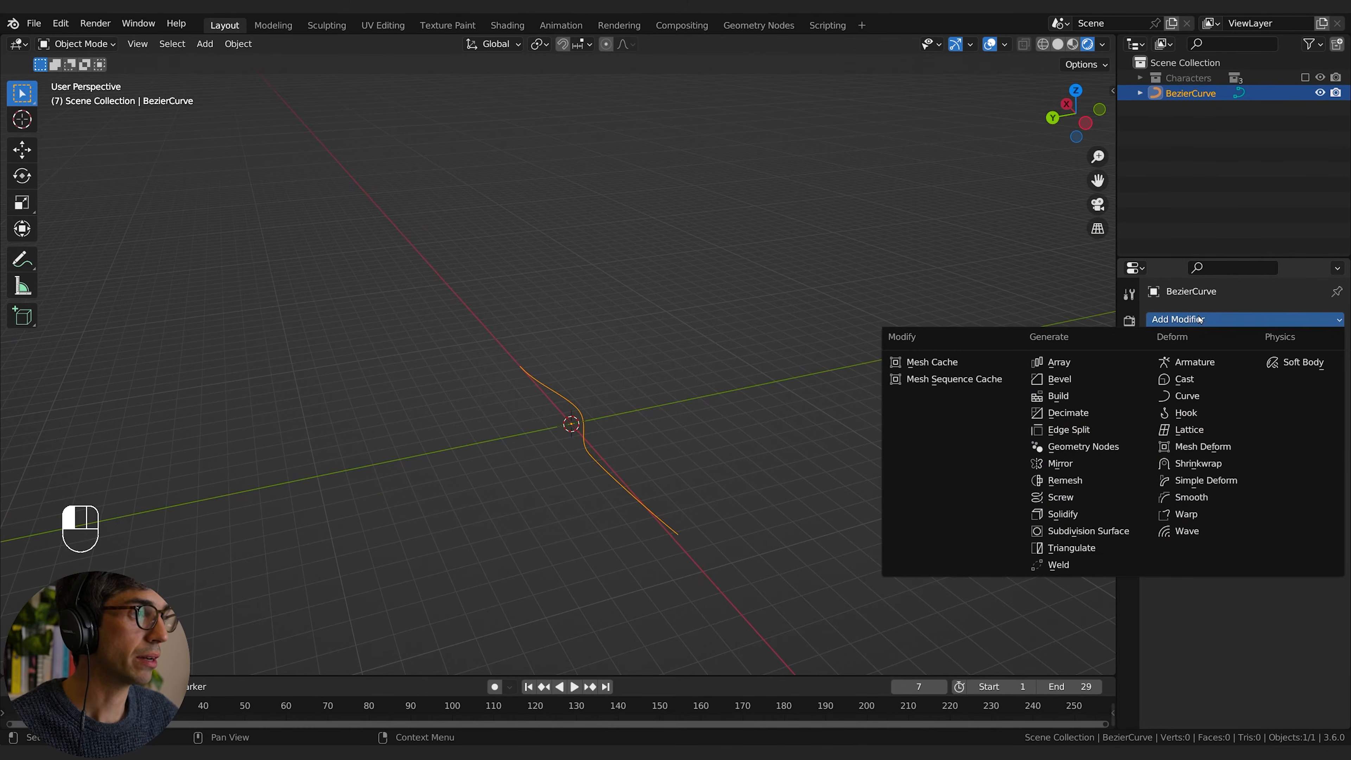
{"action": "left_click", "coordinate": [1110, 451]}
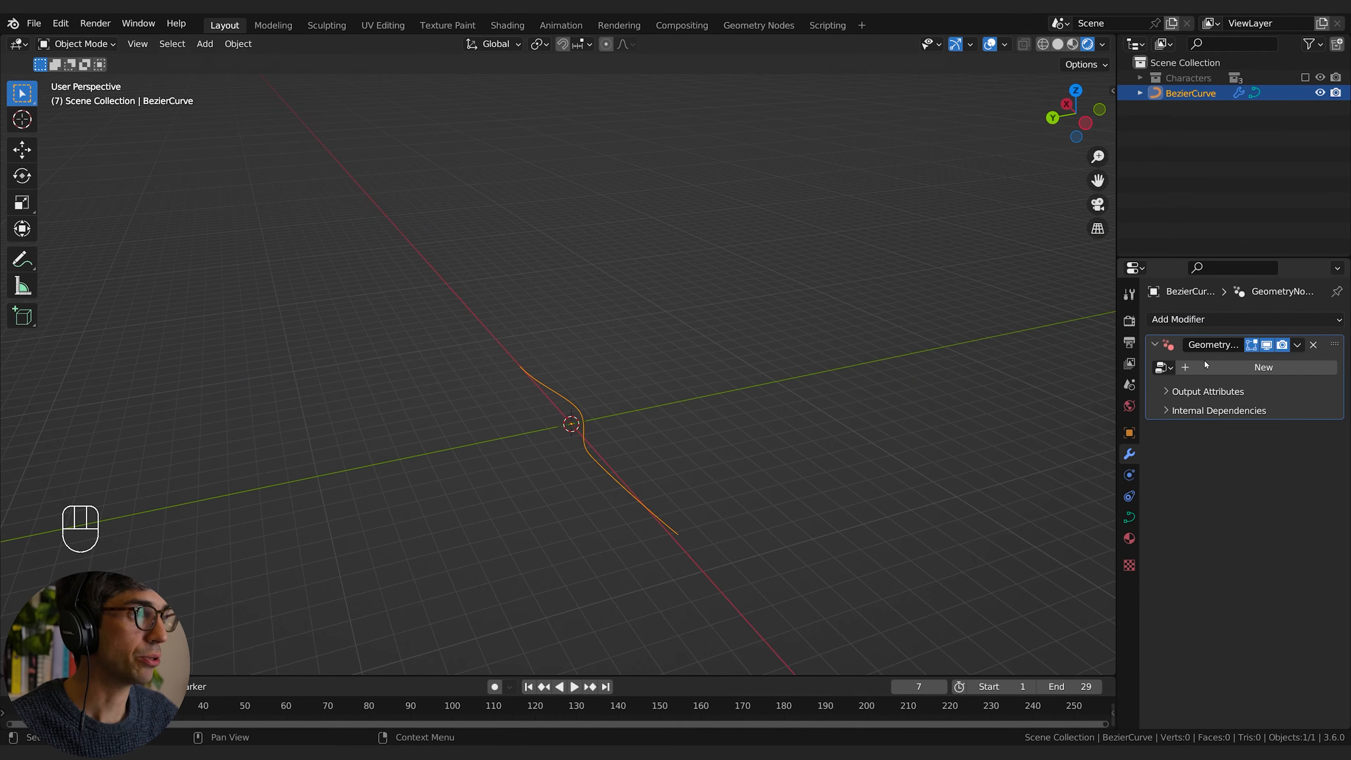
{"action": "left_click", "coordinate": [1233, 368]}
{"action": "left_click", "coordinate": [1236, 367]}
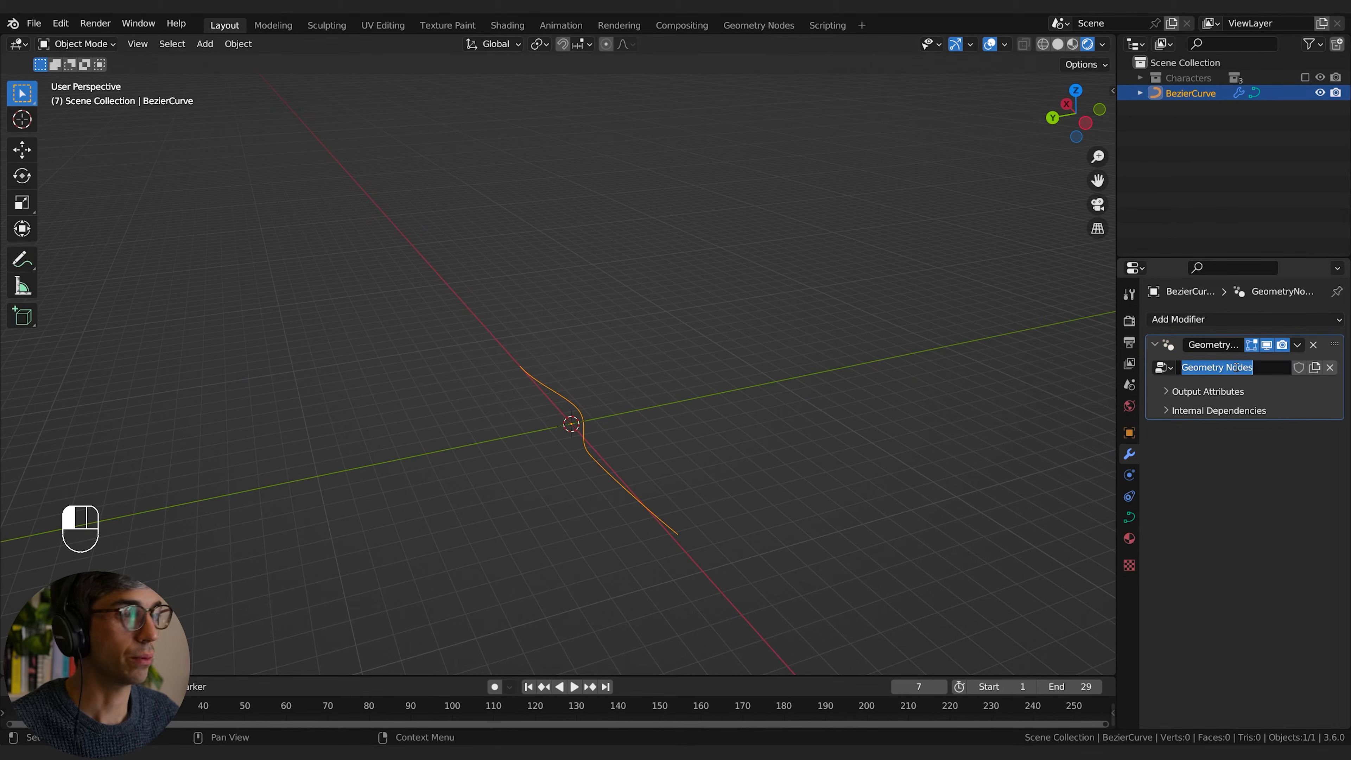
{"action": "type", "text": "Char"}
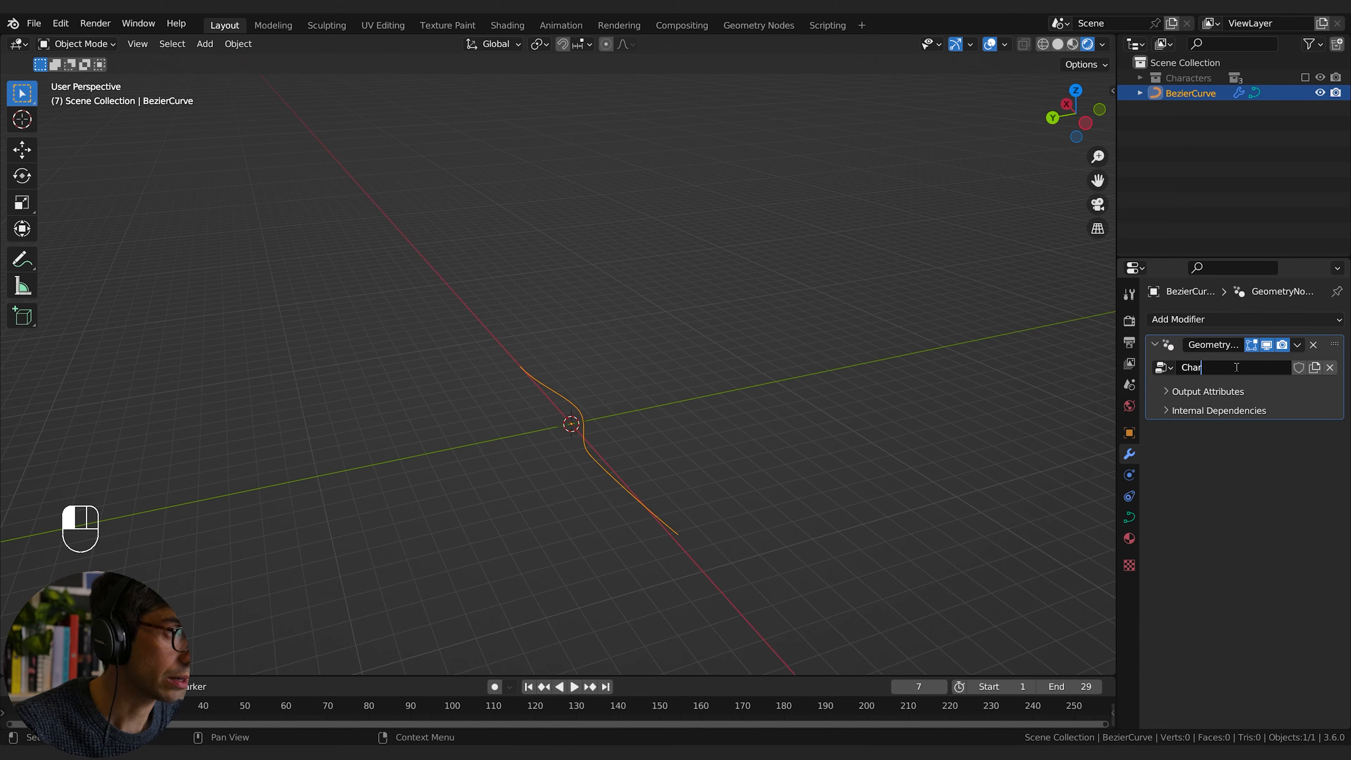
{"action": "key", "text": "BackSpace"}
{"action": "key", "text": "BackSpace"}
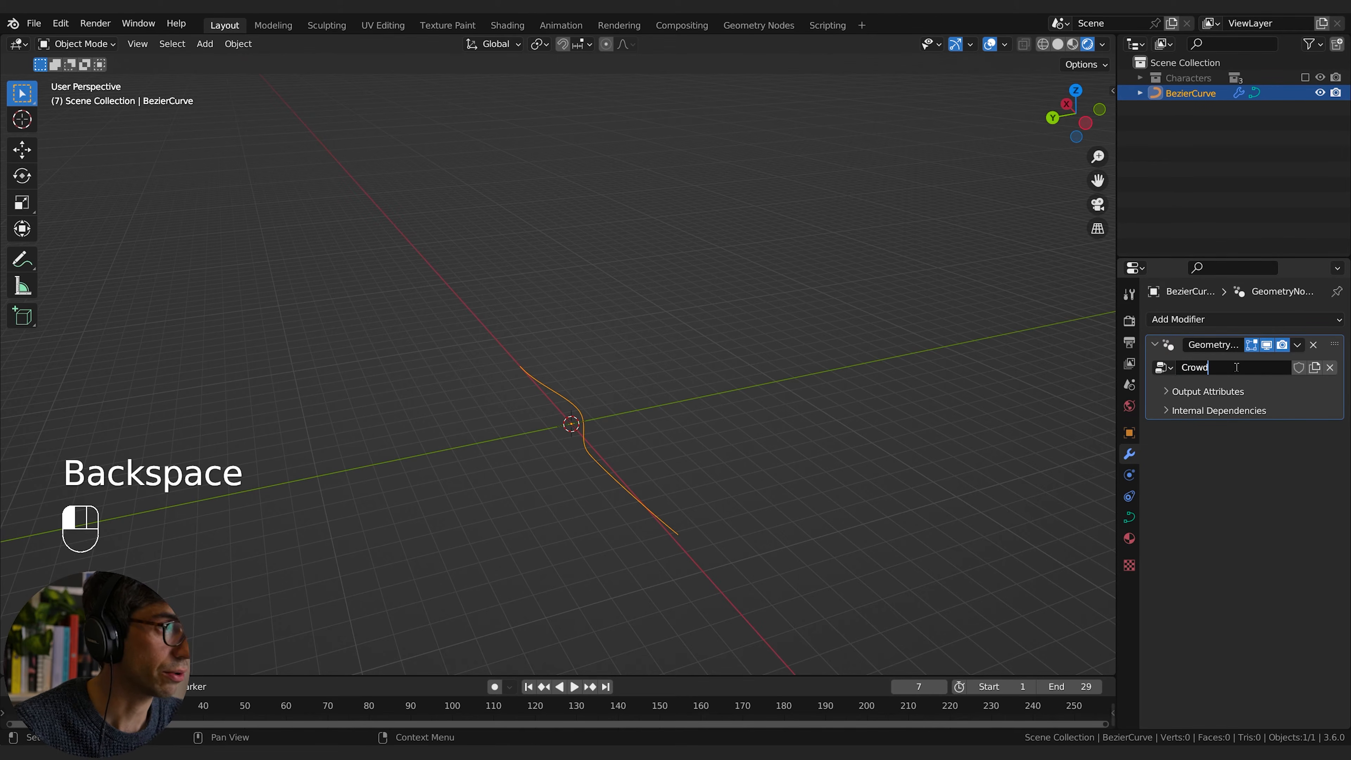
{"action": "left_click", "coordinate": [1237, 368]}
Step: Enlarge the timeline area and switch it to the Geometry Node Editor
{"action": "left_click_drag", "start_coordinate": [594, 678], "coordinate": [177, 426]}
{"action": "left_click", "coordinate": [16, 432]}
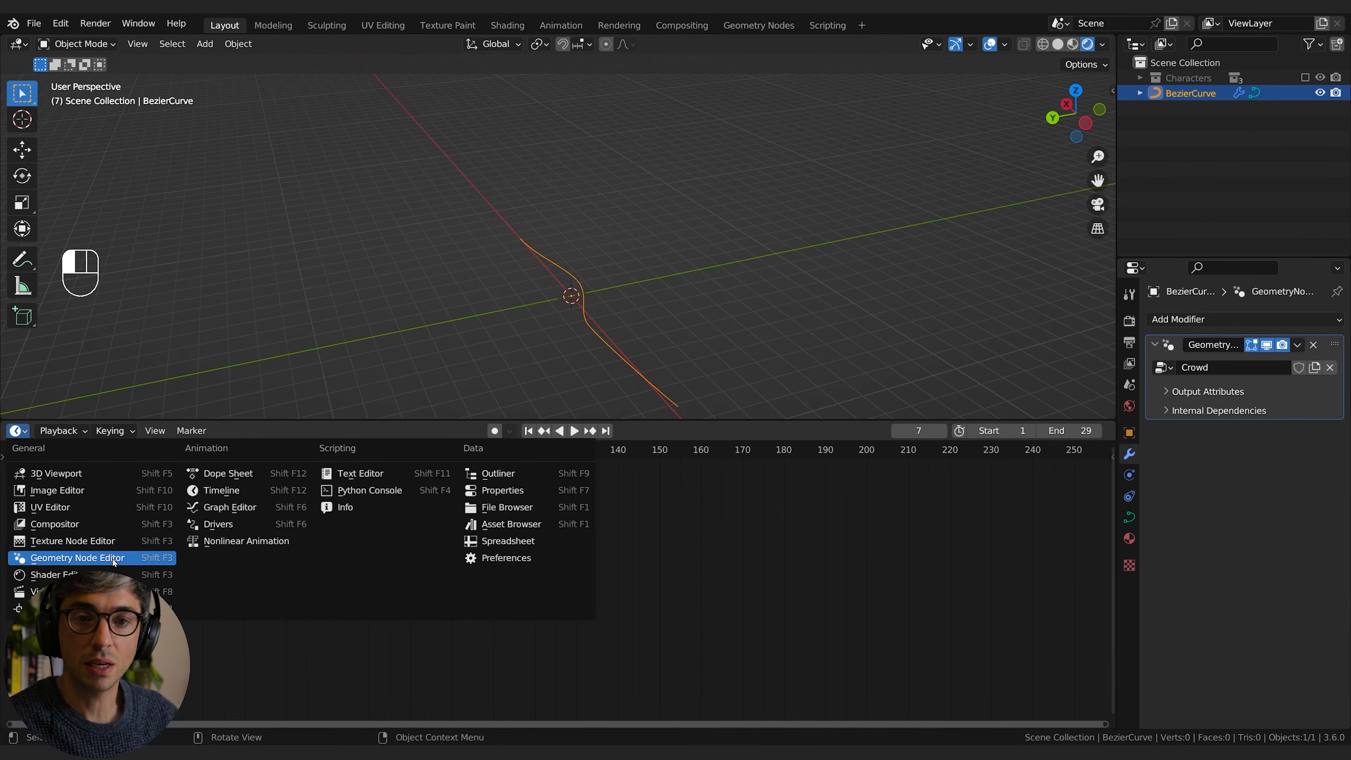
{"action": "left_click", "coordinate": [77, 558]}
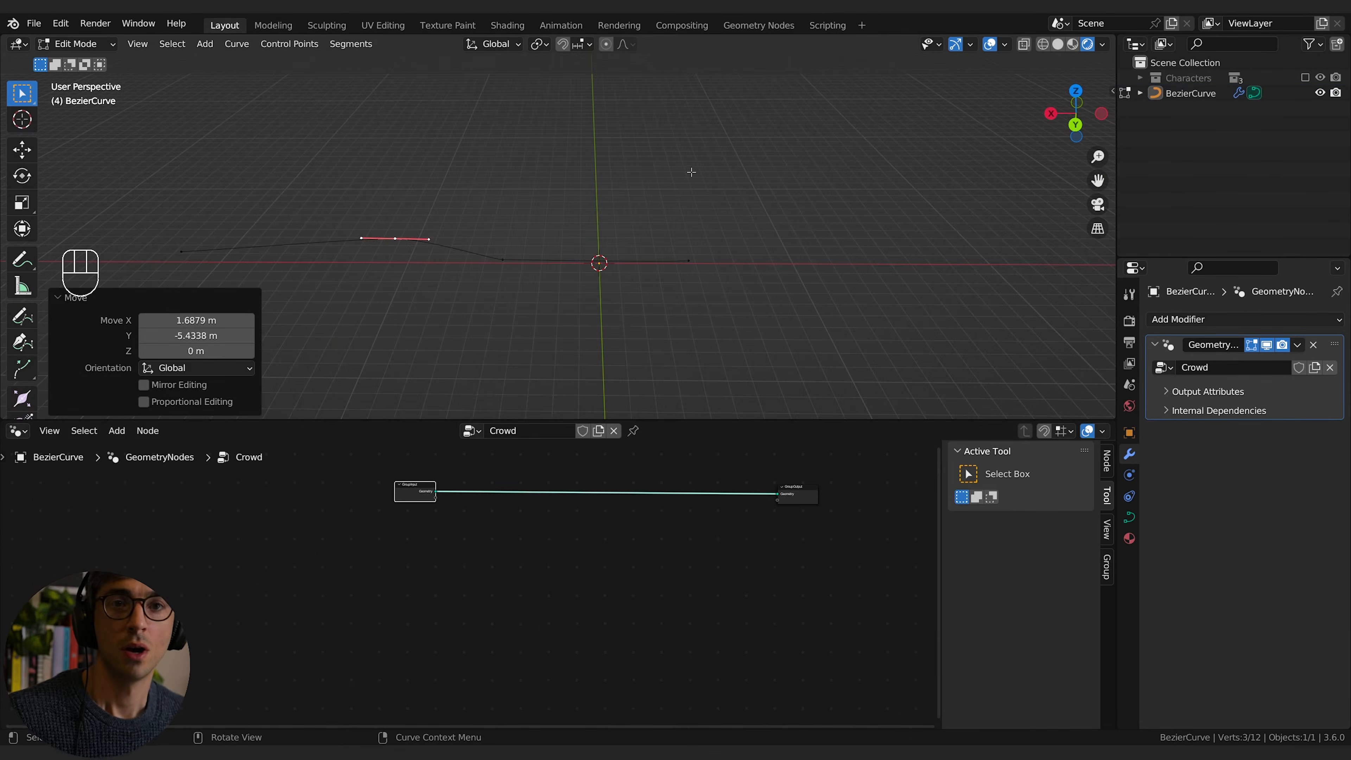
Step: Extend the curve by moving its end point about -12.6 m in X and -0.8 m in Y, and enlarge its handles
{"action": "middle_click_drag", "start_coordinate": [474, 279], "coordinate": [474, 274]}
{"action": "left_click", "coordinate": [694, 252]}
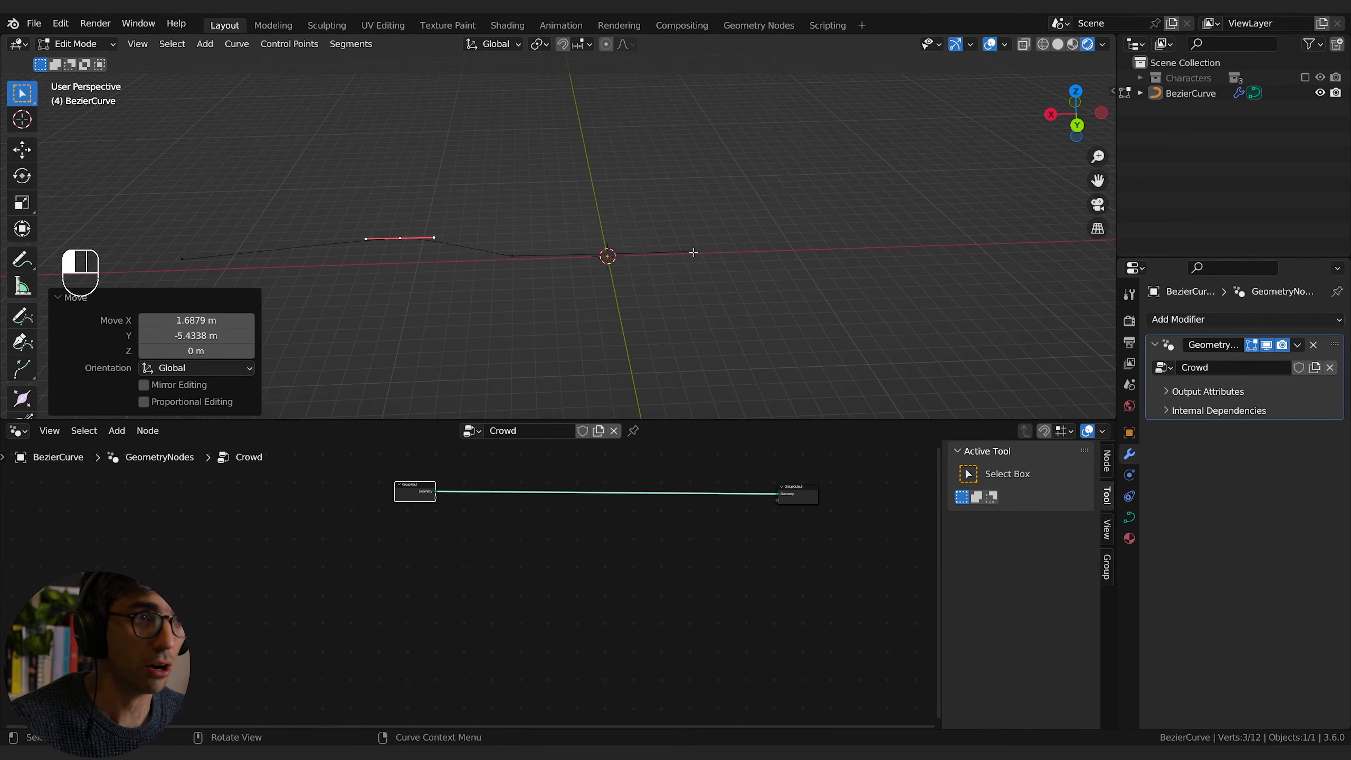
{"action": "key", "text": "g"}
{"action": "left_click", "coordinate": [904, 234]}
{"action": "key", "text": "s"}
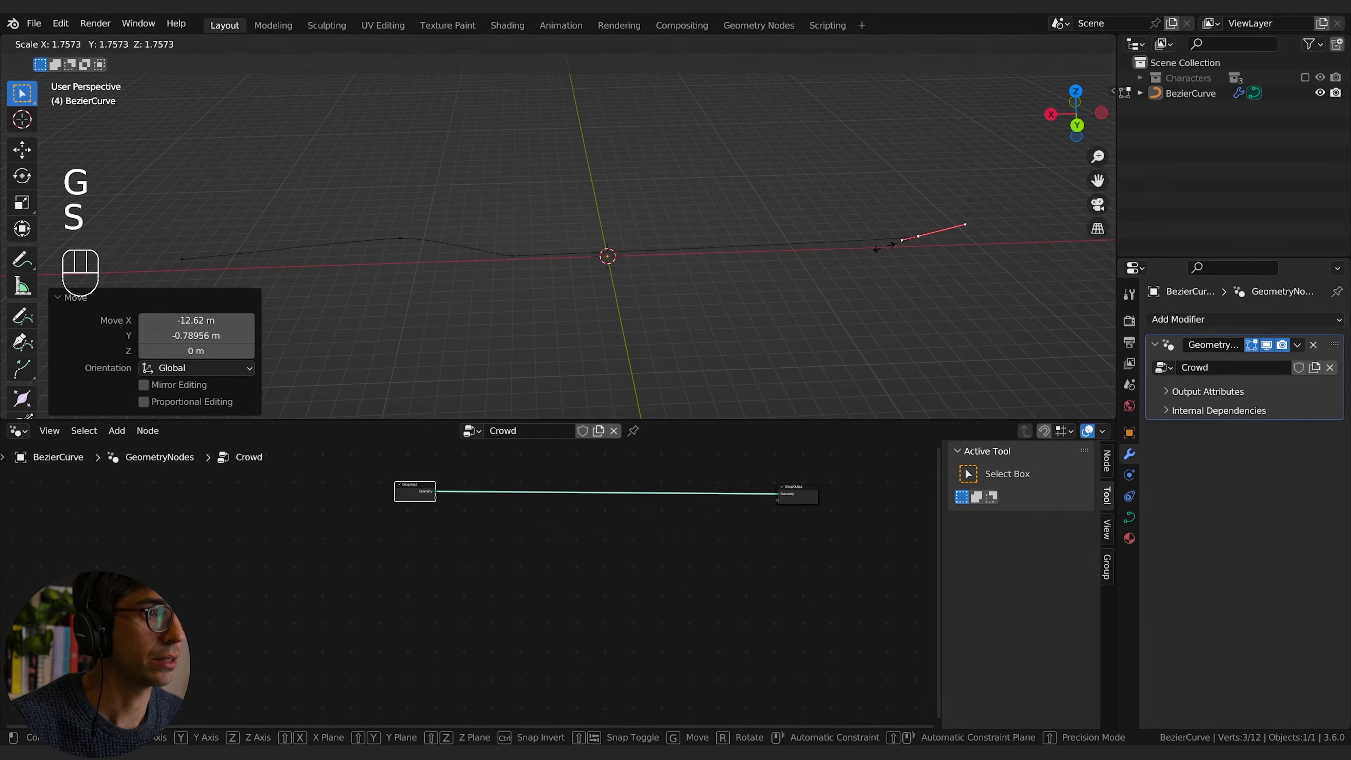
{"action": "left_click", "coordinate": [752, 277]}
Step: Scale the handles of the inner control point nearest the origin by about 6.2 and rotate them about -7°
{"action": "middle_click_drag", "start_coordinate": [752, 278], "coordinate": [847, 252], "text": "shift"}
{"action": "key", "text": "s"}
{"action": "left_click", "coordinate": [715, 250]}
{"action": "key", "text": "r"}
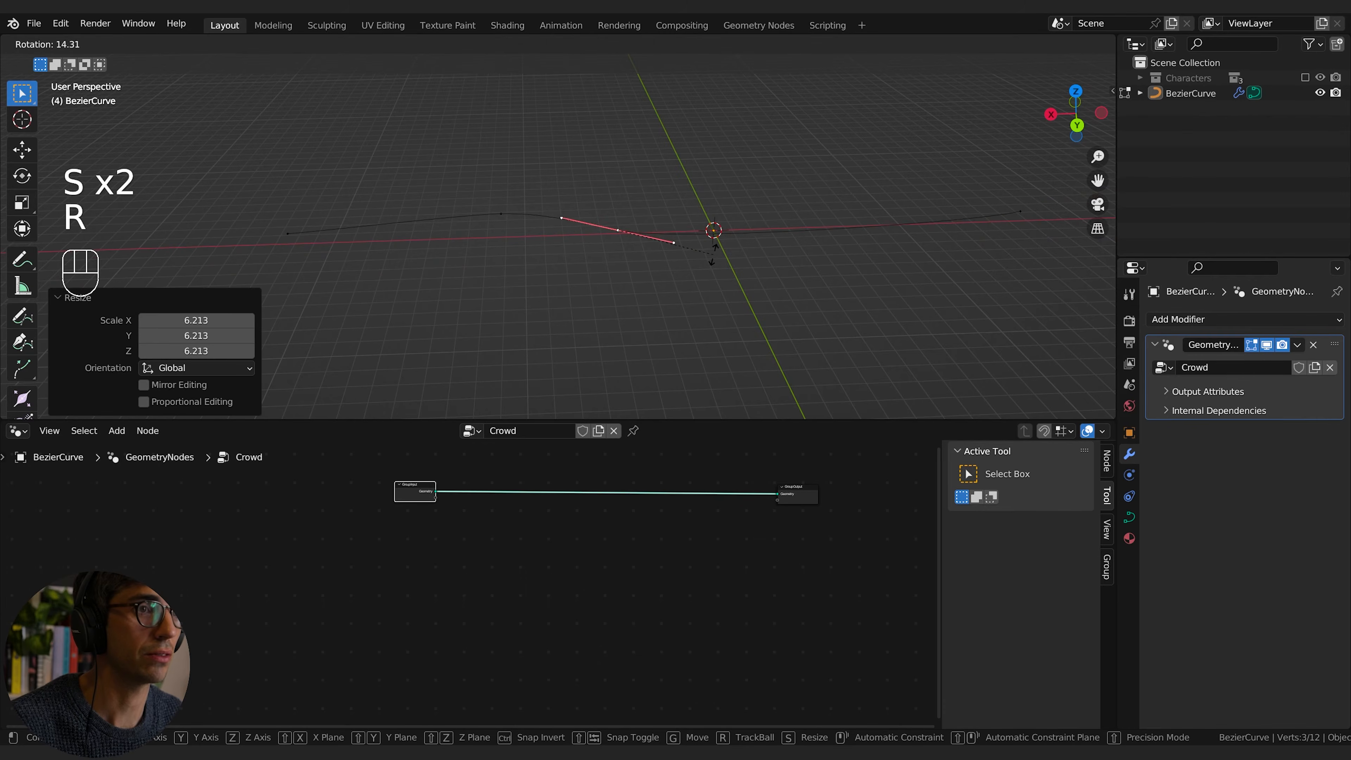
{"action": "left_click", "coordinate": [717, 246]}
Step: Slide that control point across the ground plane past the origin, and nudge the neighbouring point about -0.2 m in Y
{"action": "key", "text": "g"}
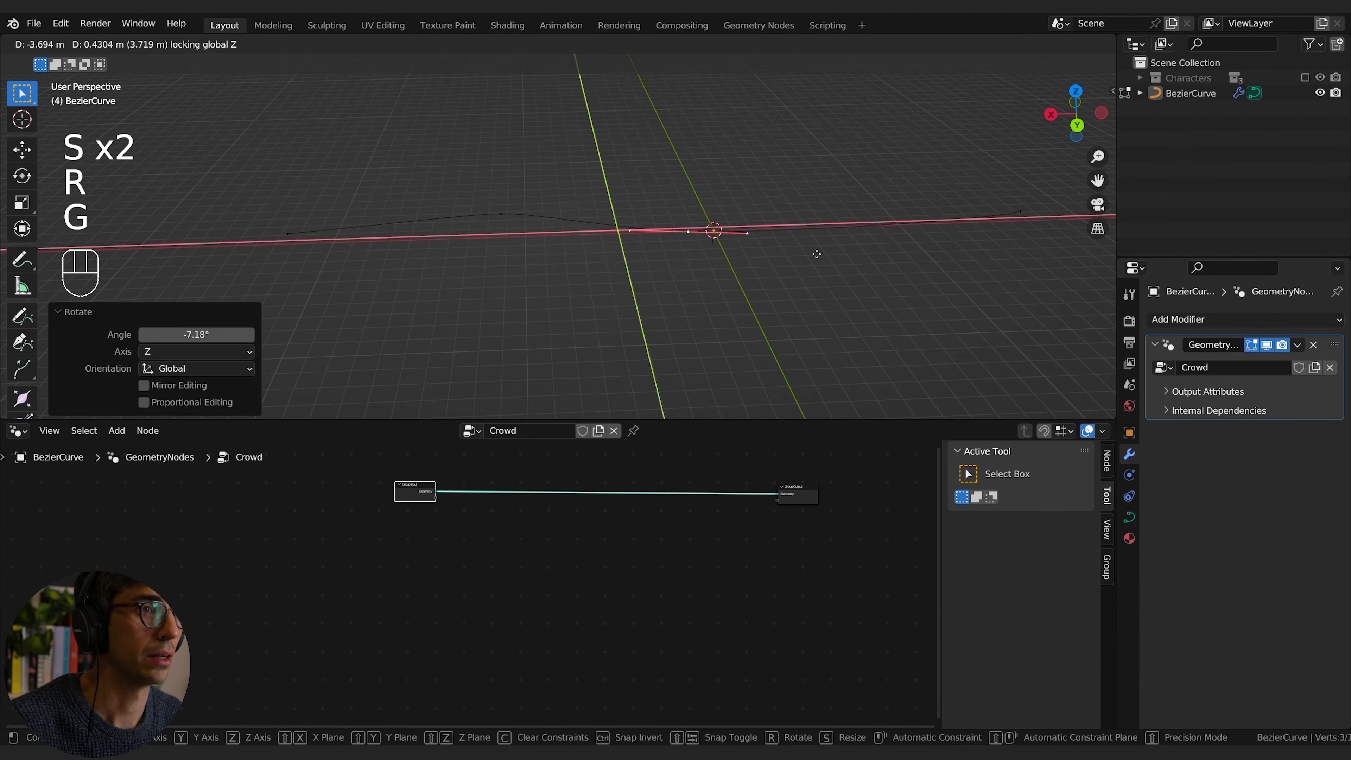
{"action": "left_click", "coordinate": [567, 245]}
{"action": "key", "text": "g"}
{"action": "left_click", "coordinate": [460, 218]}
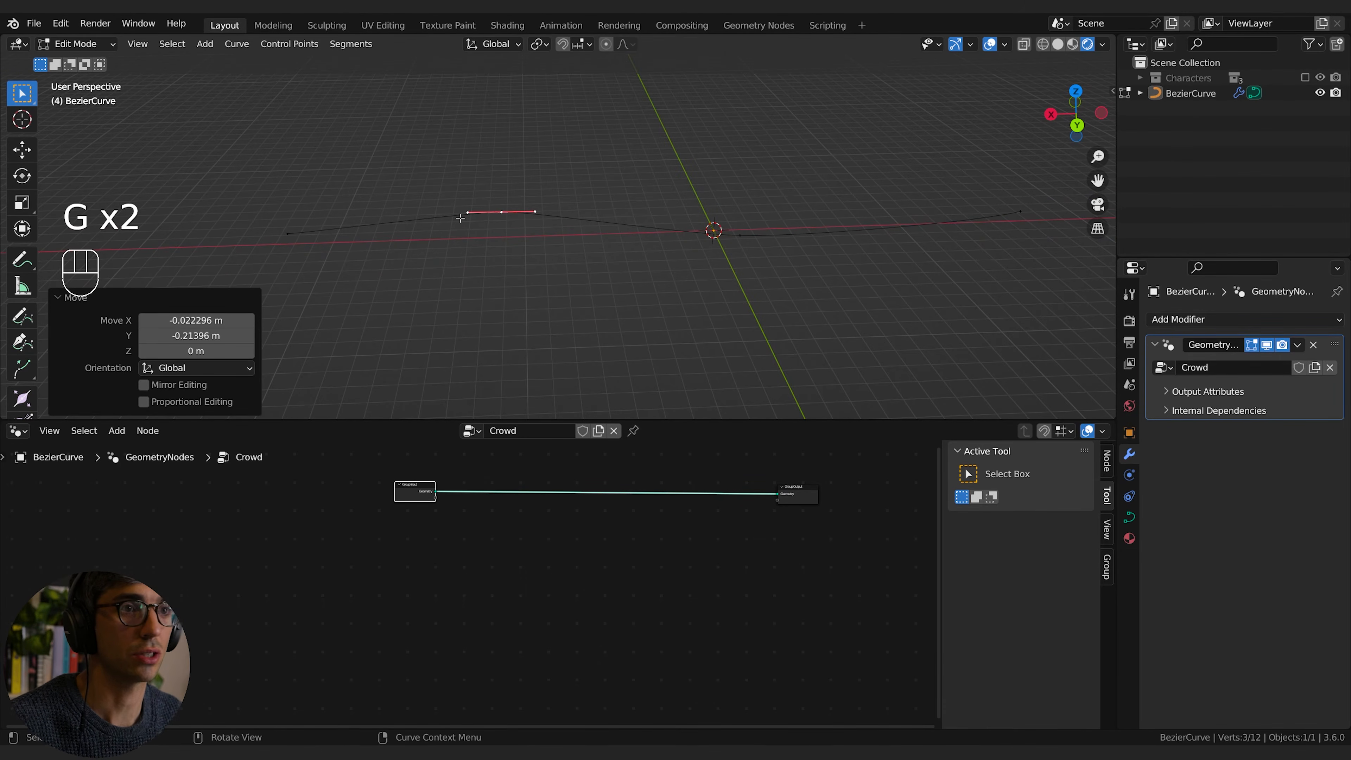
Step: Move the curve's far end point about 1.06 m in X and 0.54 m in Y, rotate it around Z, and return to Object Mode
{"action": "left_click", "coordinate": [278, 234]}
{"action": "key", "text": "shift+z"}
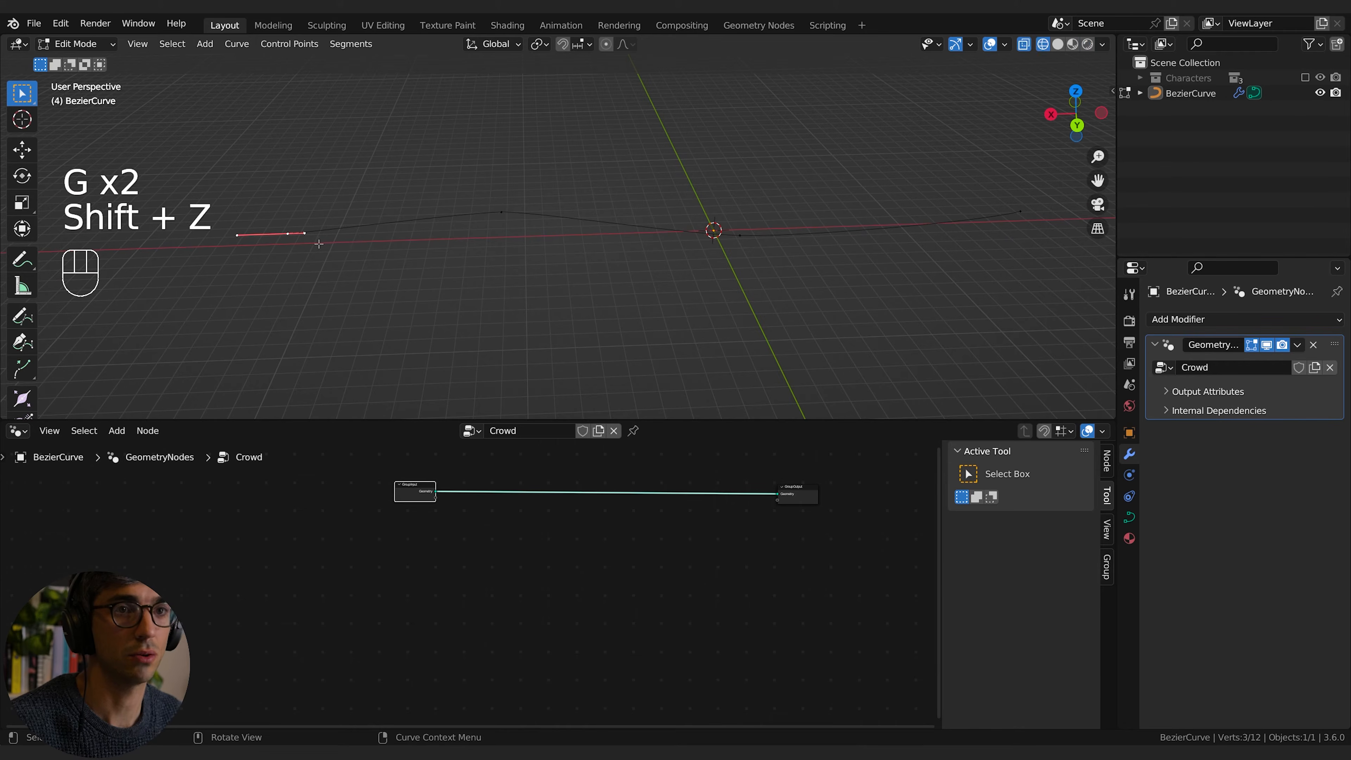
{"action": "key", "text": "g"}
{"action": "left_click", "coordinate": [319, 250]}
{"action": "key", "text": "r"}
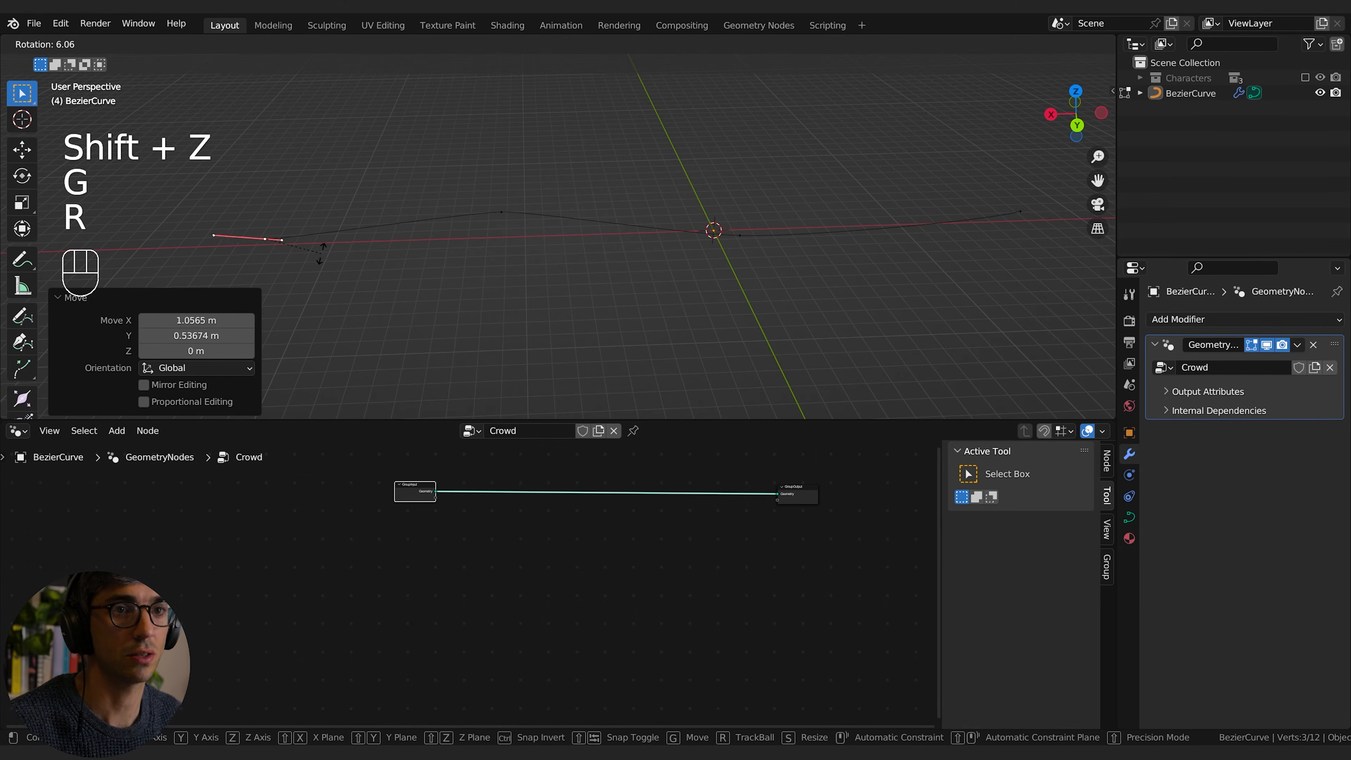
{"action": "key", "text": "z"}
{"action": "left_click", "coordinate": [316, 255]}
{"action": "middle_click_drag", "start_coordinate": [575, 263], "coordinate": [659, 354]}
{"action": "key", "text": "Tab"}
{"action": "scroll", "coordinate": [641, 335], "scroll_direction": "up", "scroll_amount": 3}
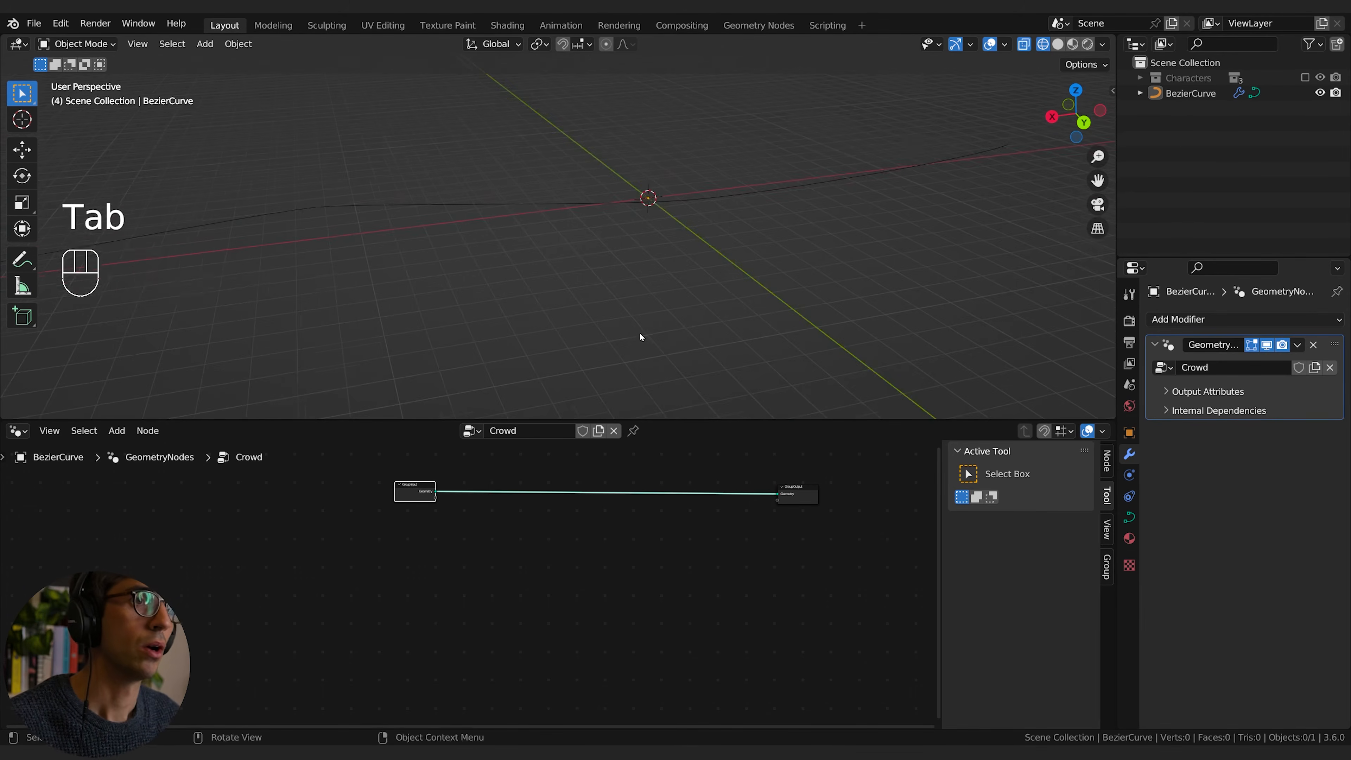
Step: Add a Grid node below the link between Group Input and Group Output, moving the Group Input aside to make room
{"action": "left_click", "coordinate": [475, 480]}
{"action": "left_click_drag", "start_coordinate": [421, 486], "coordinate": [369, 487]}
{"action": "left_click", "coordinate": [404, 530]}
{"action": "middle_click_drag", "start_coordinate": [449, 548], "coordinate": [471, 599]}
{"action": "key", "text": "shift+a"}
{"action": "left_click", "coordinate": [429, 440]}
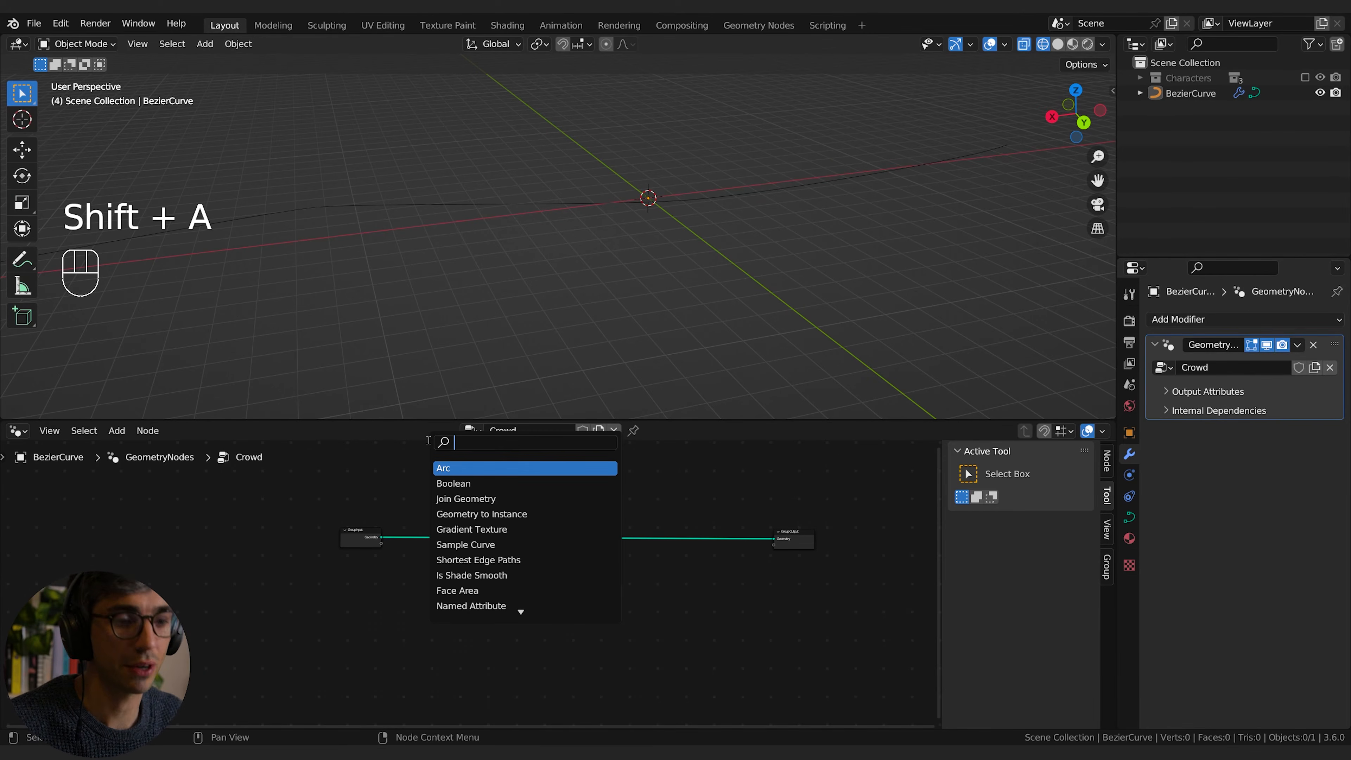
{"action": "type", "text": "grid"}
{"action": "key", "text": "Return"}
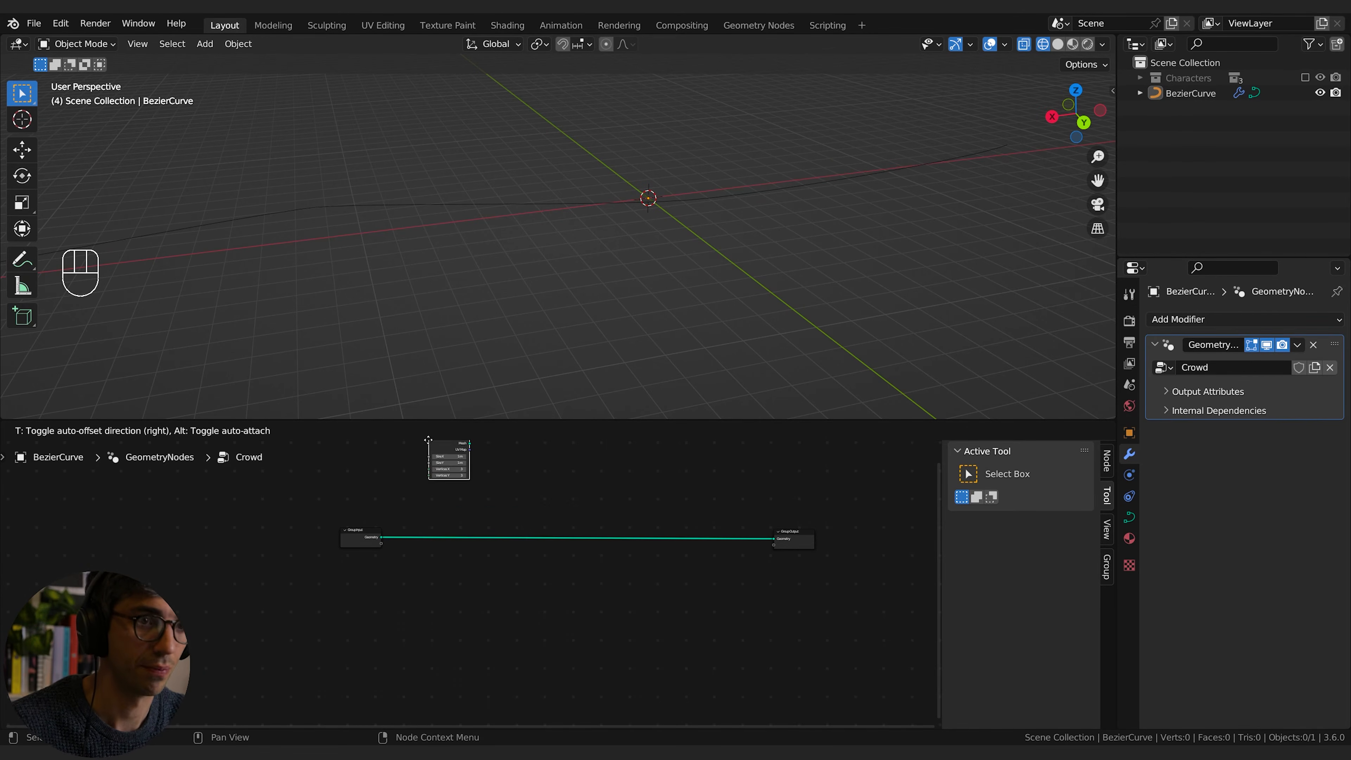
{"action": "left_click", "coordinate": [426, 588]}
{"action": "scroll", "coordinate": [468, 597], "scroll_direction": "up", "scroll_amount": 2}
{"action": "scroll", "coordinate": [487, 611], "scroll_direction": "up", "scroll_amount": 4}
{"action": "middle_click_drag", "start_coordinate": [519, 598], "coordinate": [510, 610]}
{"action": "left_click_drag", "start_coordinate": [388, 572], "coordinate": [518, 542]}
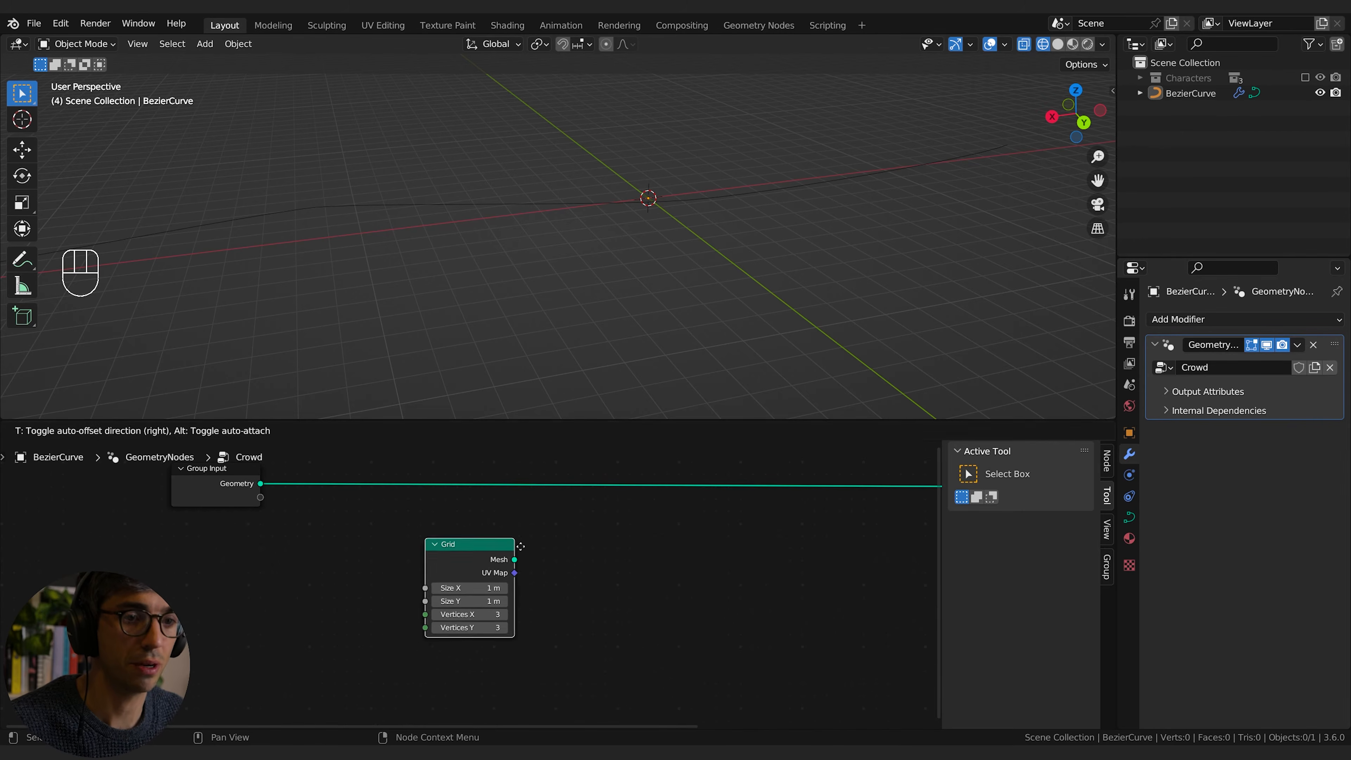
{"action": "middle_click_drag", "start_coordinate": [612, 552], "coordinate": [471, 554]}
{"action": "left_click_drag", "start_coordinate": [390, 568], "coordinate": [347, 595]}
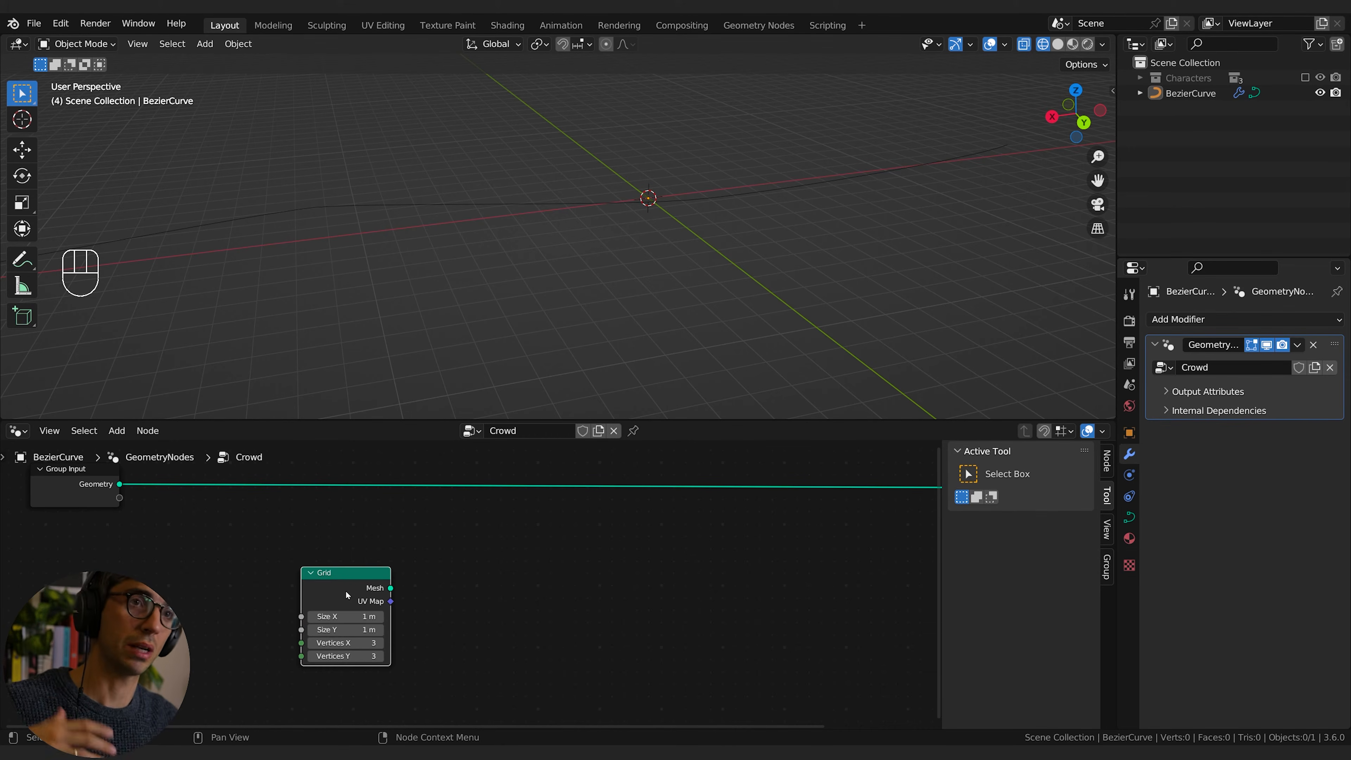
Step: Connect the Grid's mesh to the Group Output in place of the curve, switch the viewport to solid shading and frame the plane
{"action": "middle_click_drag", "start_coordinate": [536, 588], "coordinate": [364, 607]}
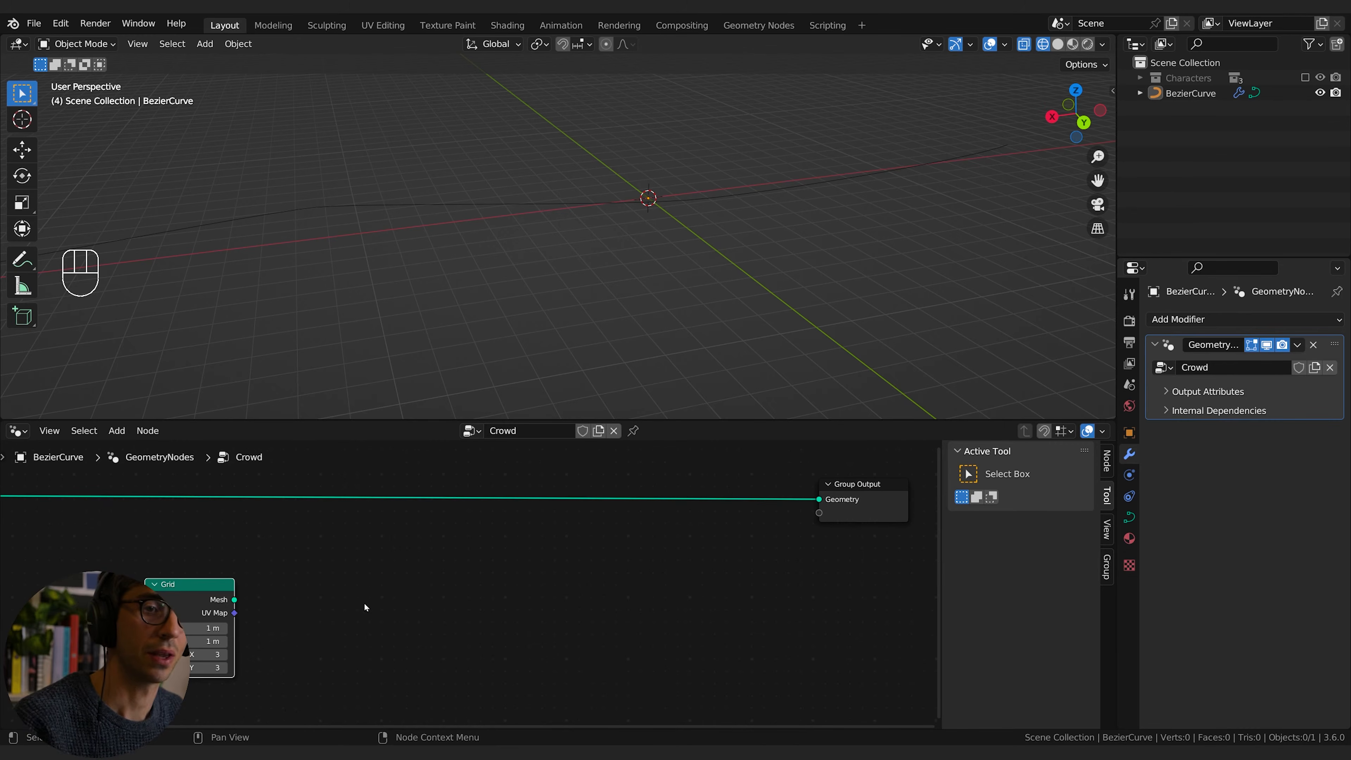
{"action": "left_click_drag", "start_coordinate": [234, 600], "coordinate": [819, 499]}
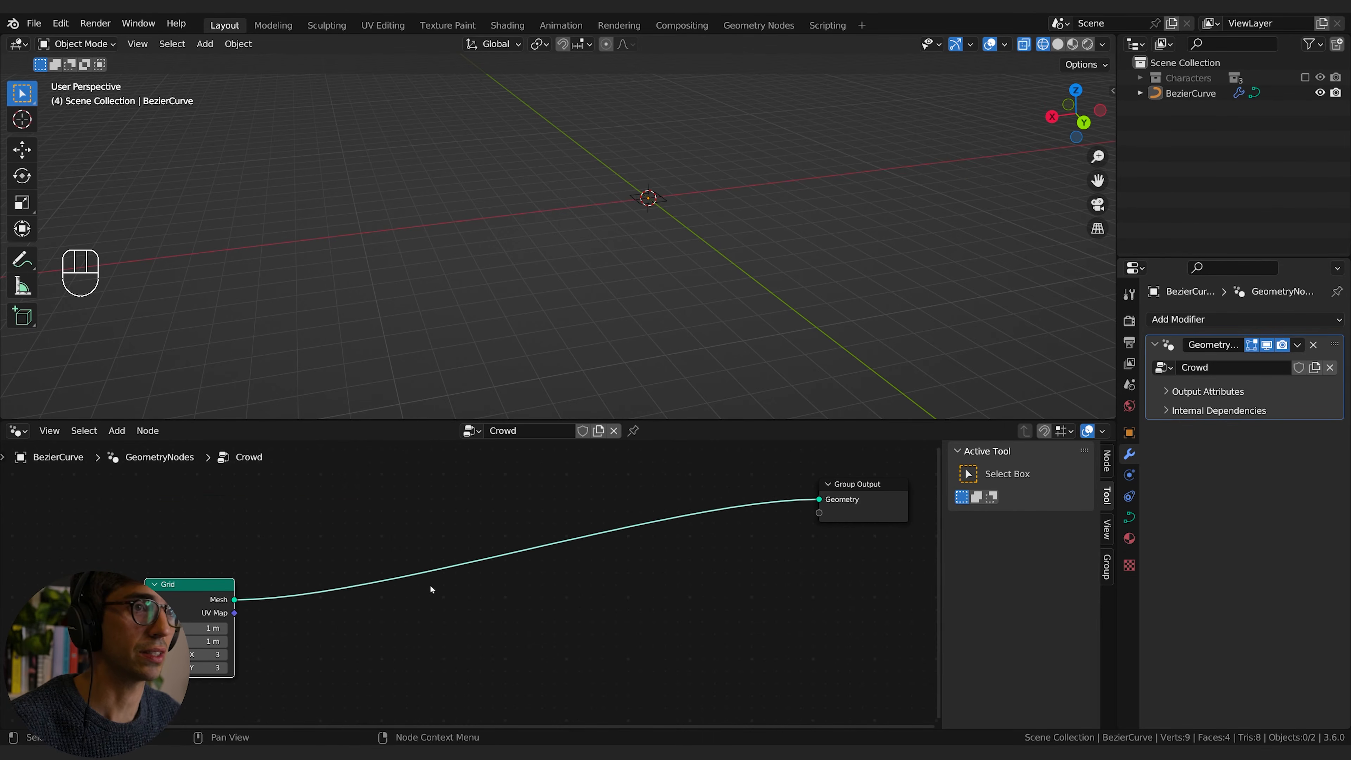
{"action": "middle_click_drag", "start_coordinate": [432, 588], "coordinate": [467, 562]}
{"action": "middle_click_drag", "start_coordinate": [708, 263], "coordinate": [726, 284], "text": "shift"}
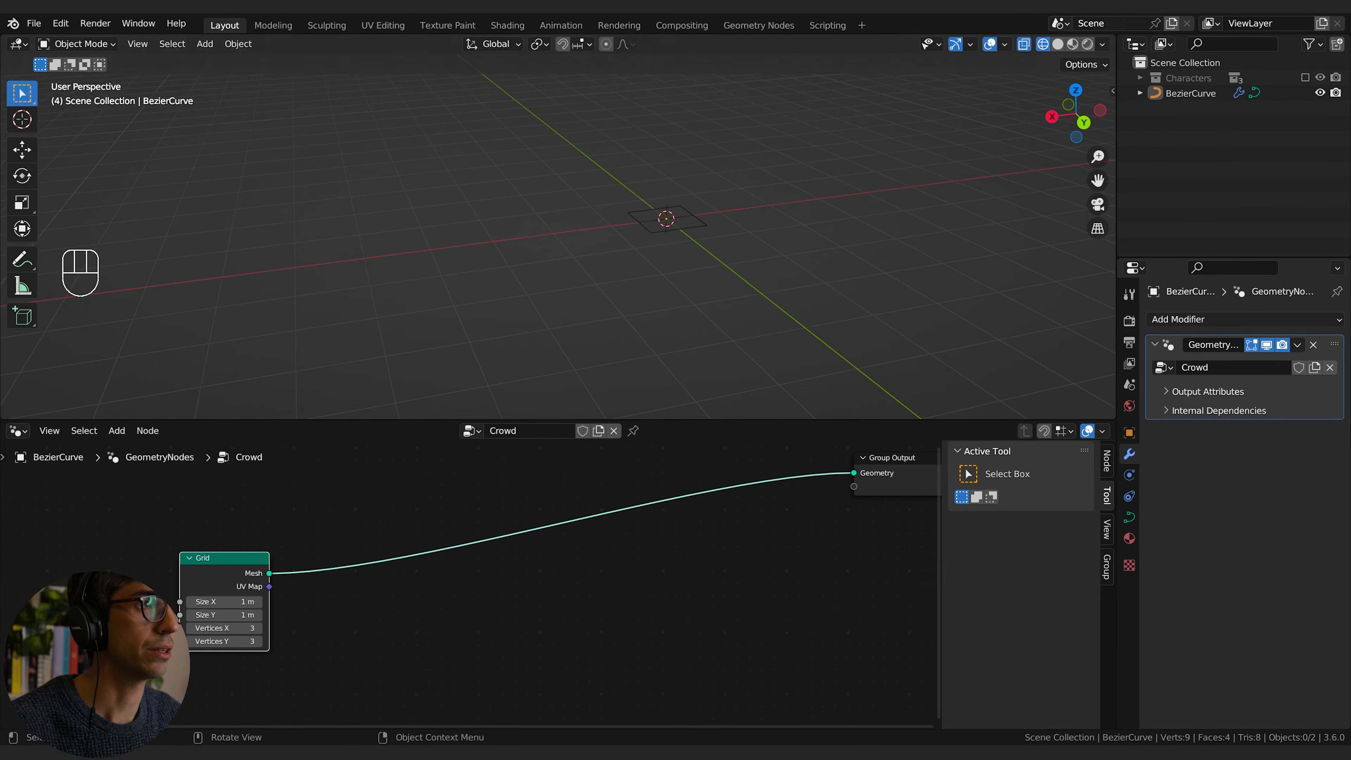
{"action": "left_click", "coordinate": [1057, 46]}
{"action": "left_click", "coordinate": [655, 230]}
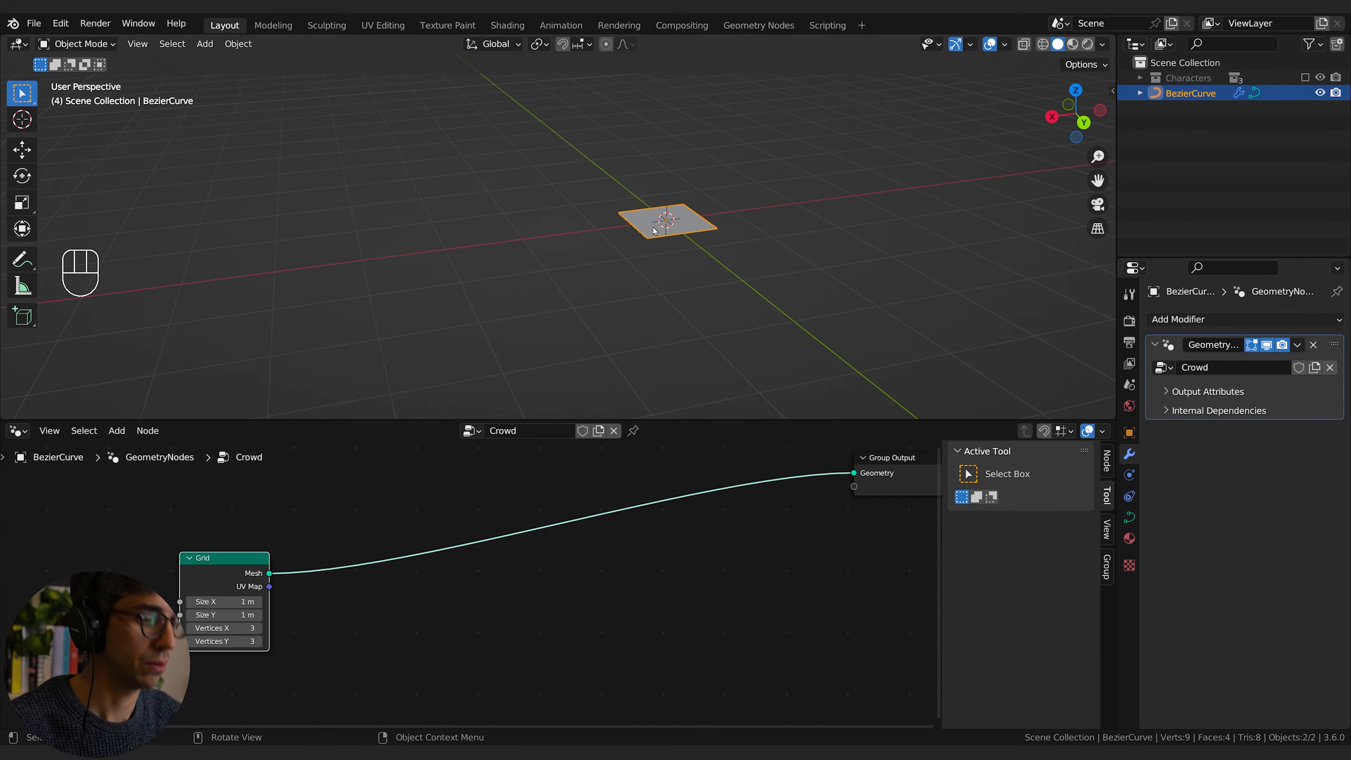
{"action": "key", "text": "KP_Decimal"}
{"action": "scroll", "coordinate": [653, 231], "scroll_direction": "down", "scroll_amount": 5}
{"action": "middle_click_drag", "start_coordinate": [654, 234], "coordinate": [567, 264]}
{"action": "scroll", "coordinate": [567, 265], "scroll_direction": "up", "scroll_amount": 4}
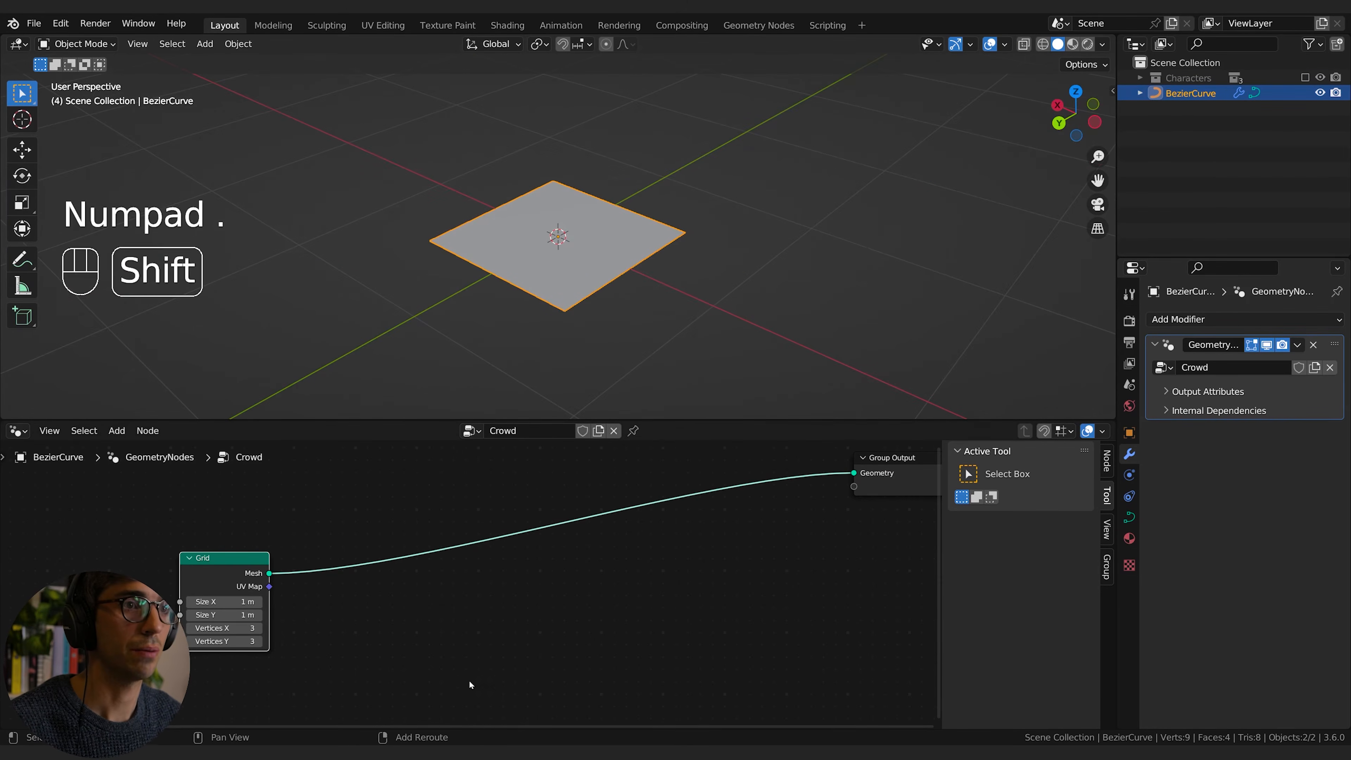
Step: Set the Grid node's Size X and Size Y to 2 m
{"action": "left_click", "coordinate": [462, 678]}
{"action": "middle_click_drag", "start_coordinate": [378, 622], "coordinate": [428, 612]}
{"action": "mouse_move", "coordinate": [278, 593]}
{"action": "left_mouse_down"}
{"action": "mouse_move", "coordinate": [314, 592]}
{"action": "mouse_move", "coordinate": [298, 605]}
{"action": "left_mouse_up"}
Step: Insert a Distribute Points on Faces node after the Grid and set its distribution method to Poisson Disk
{"action": "key", "text": "shift+a"}
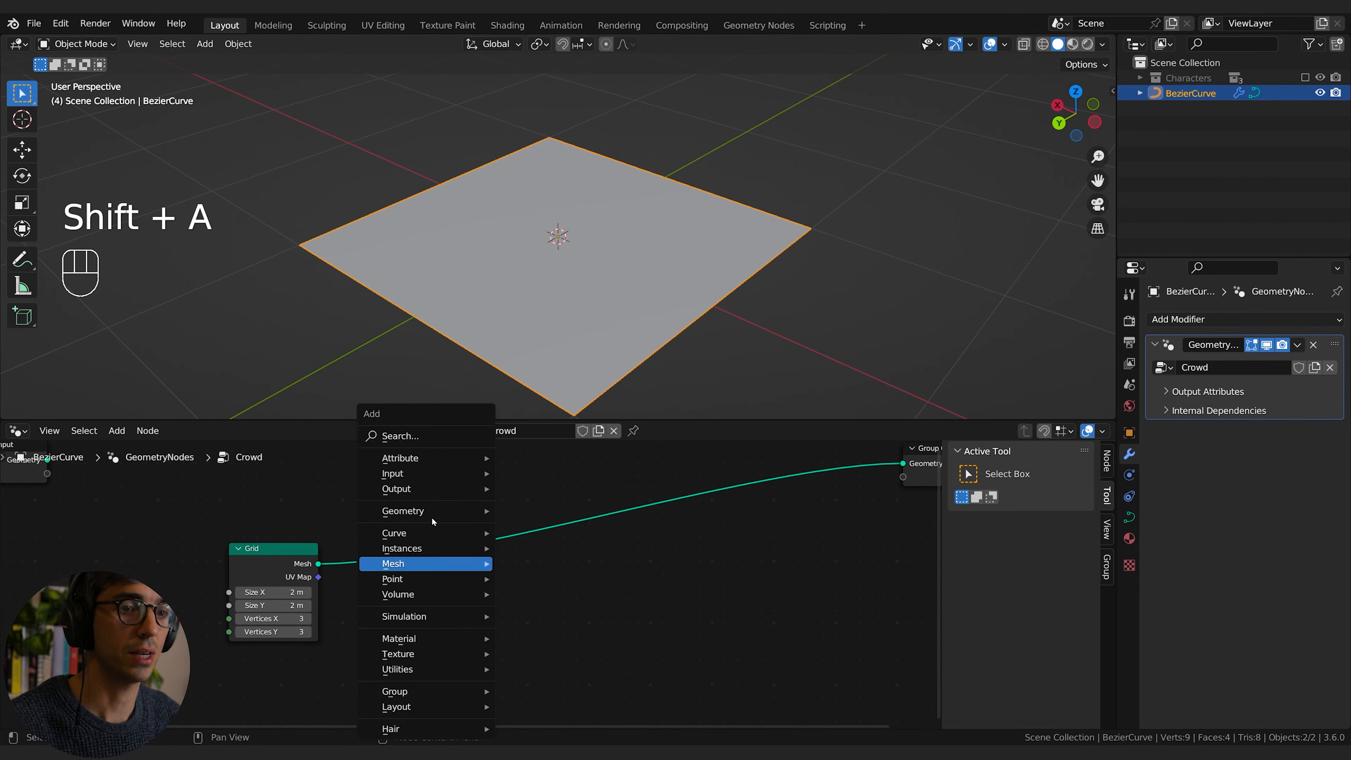
{"action": "left_click", "coordinate": [424, 442]}
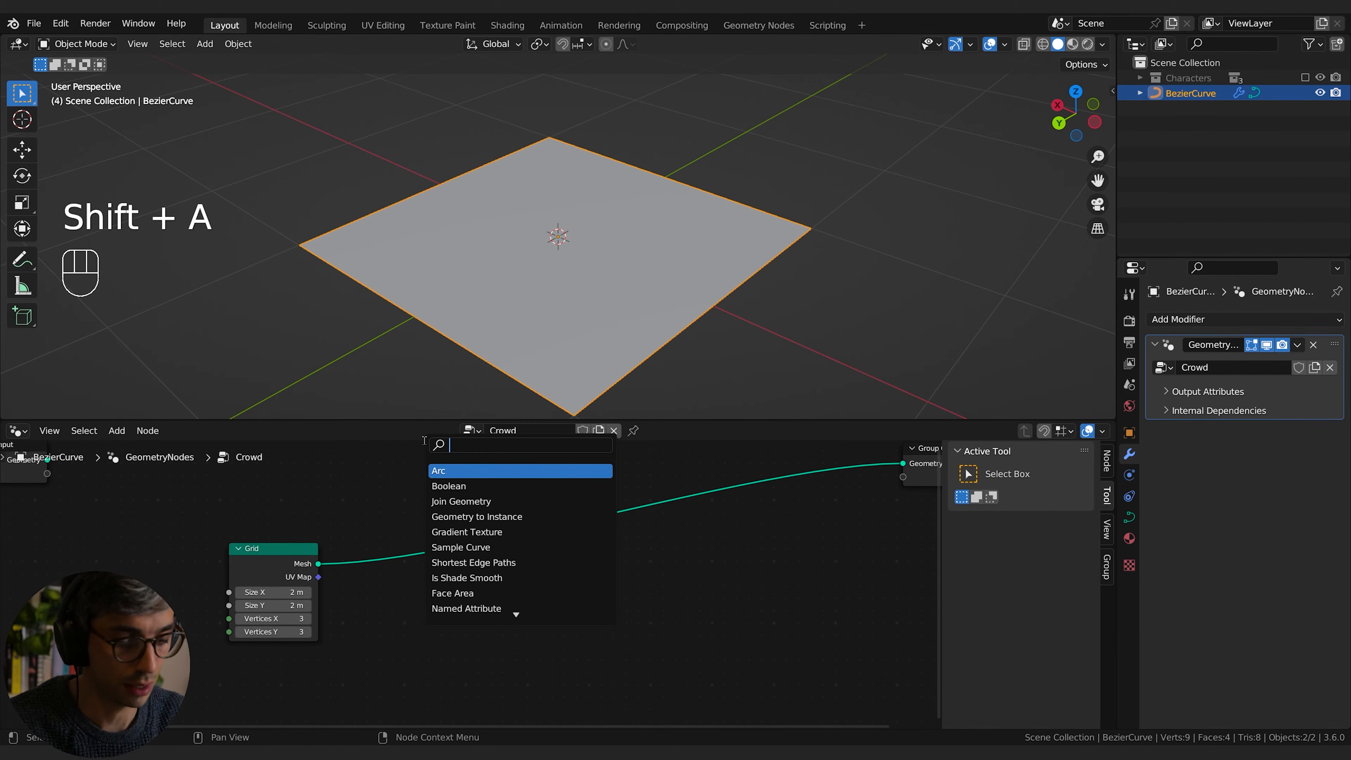
{"action": "type", "text": "dist"}
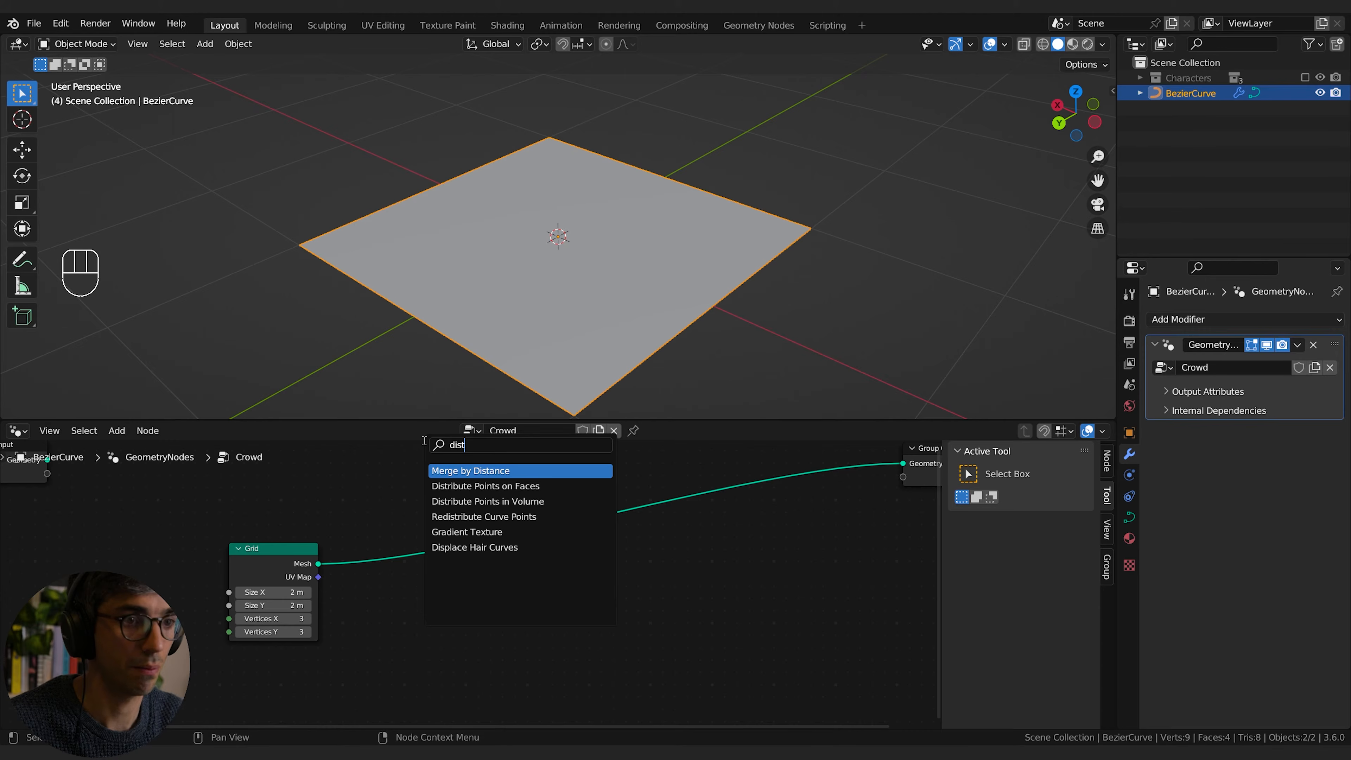
{"action": "left_click", "coordinate": [485, 486]}
{"action": "left_click", "coordinate": [481, 509]}
{"action": "left_click", "coordinate": [481, 563]}
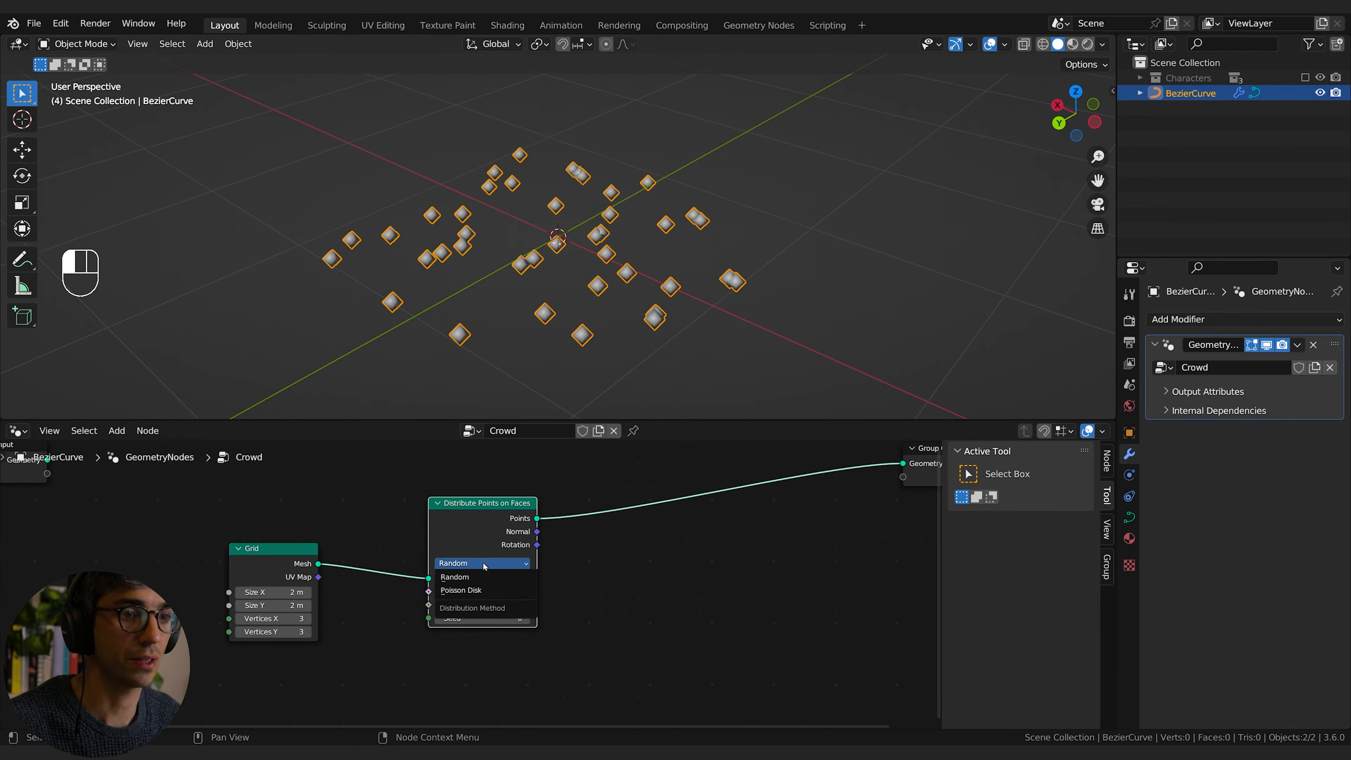
{"action": "left_click", "coordinate": [483, 590]}
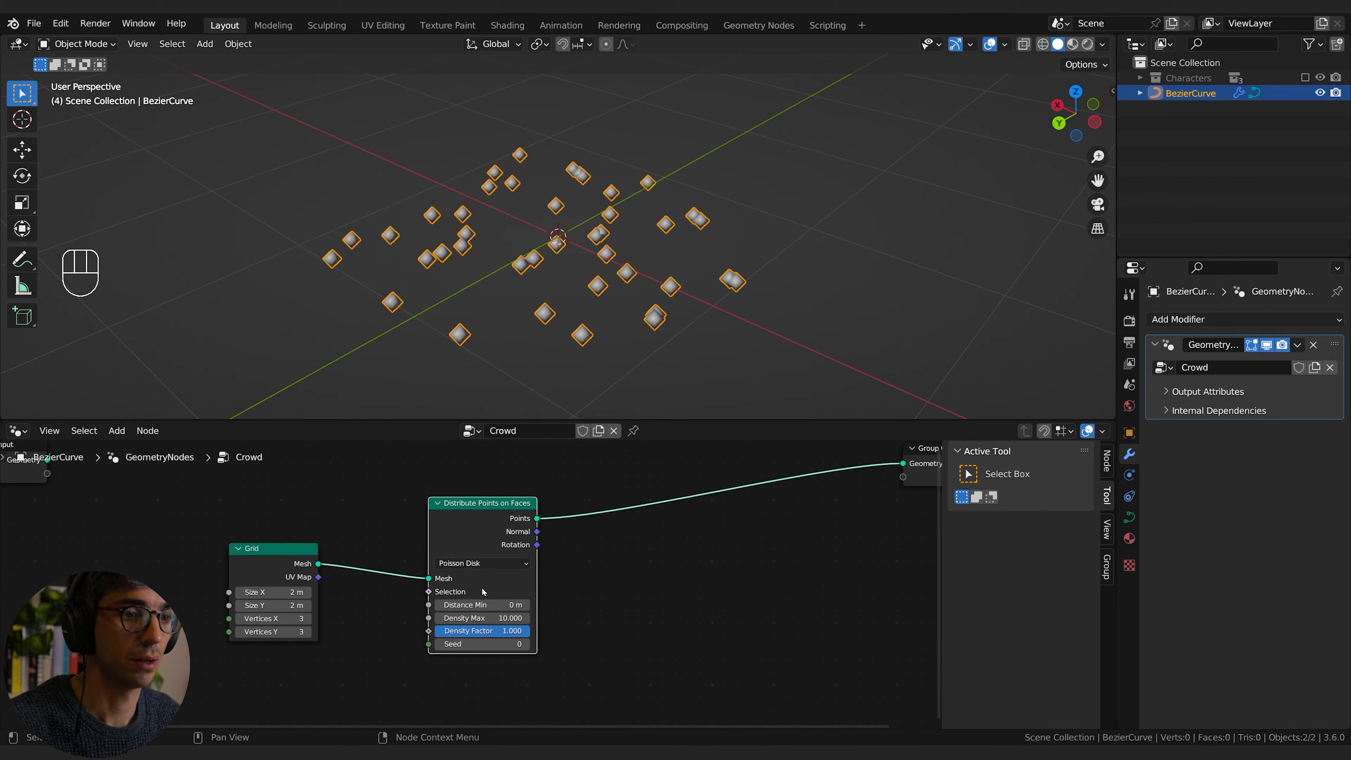
Step: Set the point distribution's Distance Min to 0.3 m and enlarge the Grid to 11.4 m by 9.6 m
{"action": "middle_click_drag", "start_coordinate": [573, 622], "coordinate": [627, 625]}
{"action": "left_click_drag", "start_coordinate": [546, 609], "coordinate": [563, 609]}
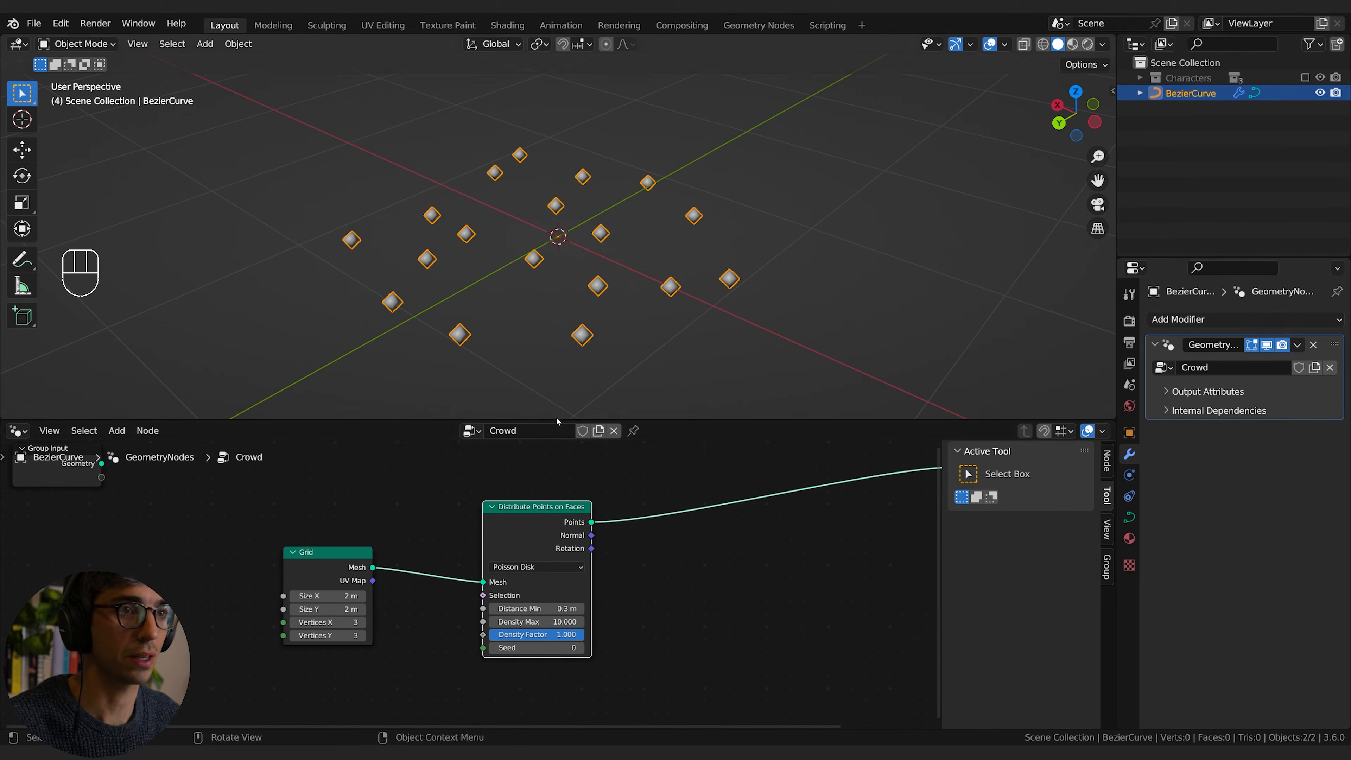
{"action": "left_click_drag", "start_coordinate": [328, 596], "coordinate": [370, 609]}
{"action": "scroll", "coordinate": [383, 340], "scroll_direction": "down", "scroll_amount": 5}
{"action": "middle_click_drag", "start_coordinate": [511, 341], "coordinate": [570, 306]}
Step: Insert an Instance on Points node between Distribute Points on Faces and the Group Output
{"action": "middle_click_drag", "start_coordinate": [673, 523], "coordinate": [504, 575]}
{"action": "key", "text": "shift+a"}
{"action": "left_click", "coordinate": [566, 432]}
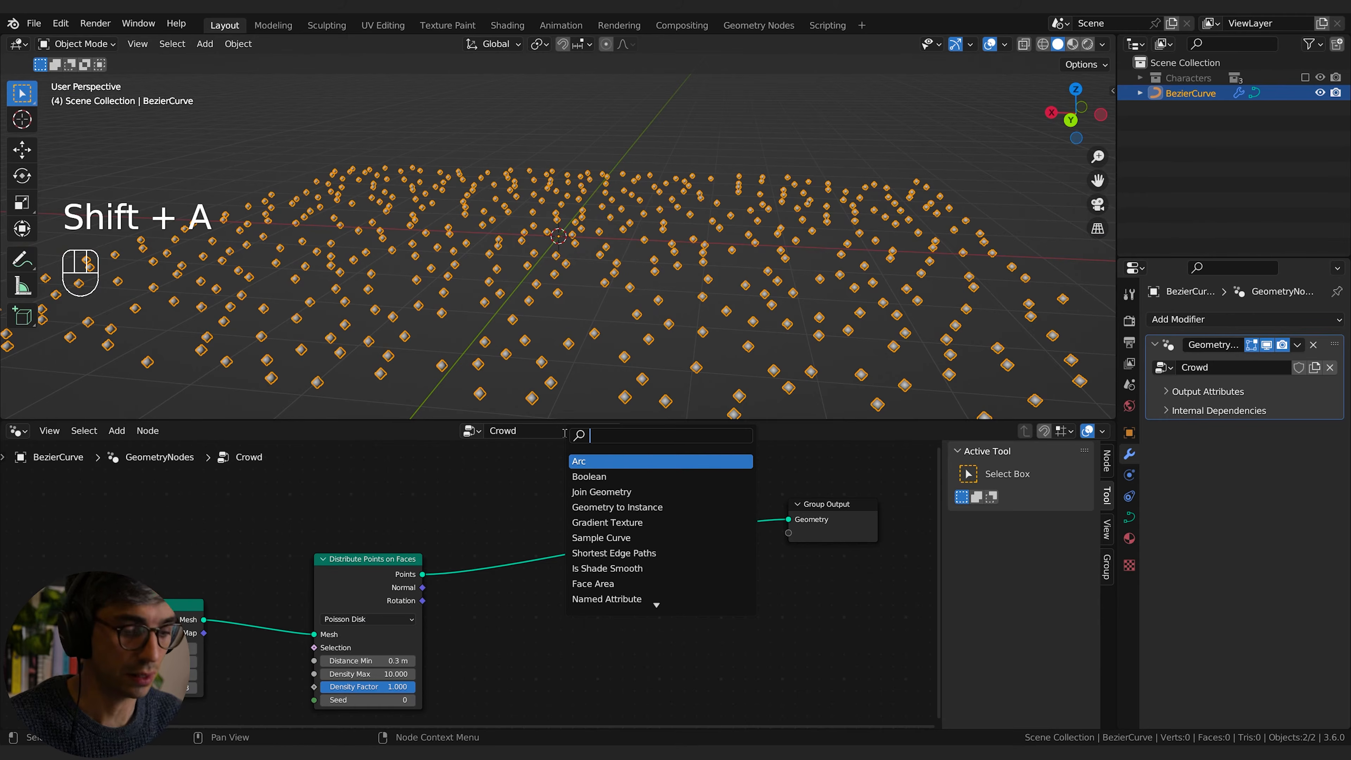
{"action": "type", "text": "instance"}
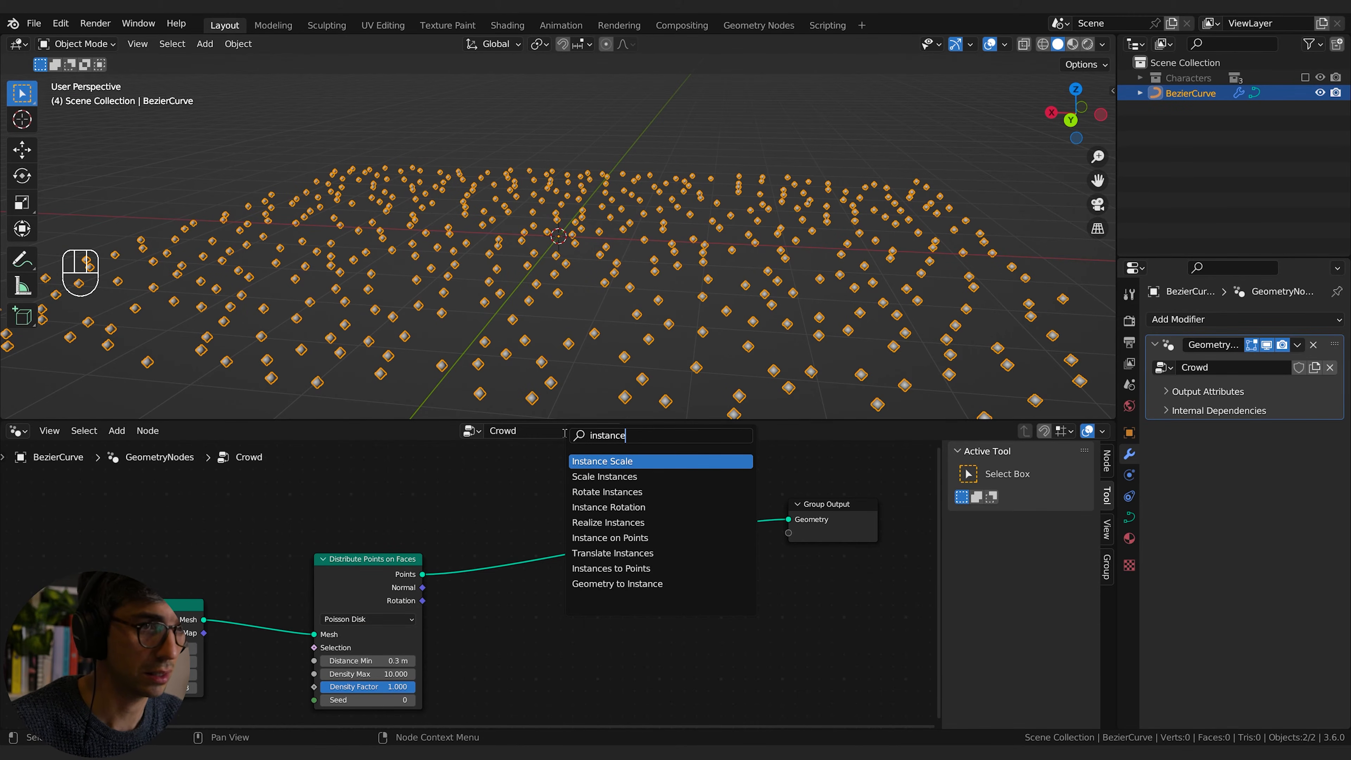
{"action": "key", "text": "Down"}
{"action": "key", "text": "Down"}
{"action": "key", "text": "Down"}
{"action": "key", "text": "Down"}
{"action": "key", "text": "Down"}
{"action": "key", "text": "Return"}
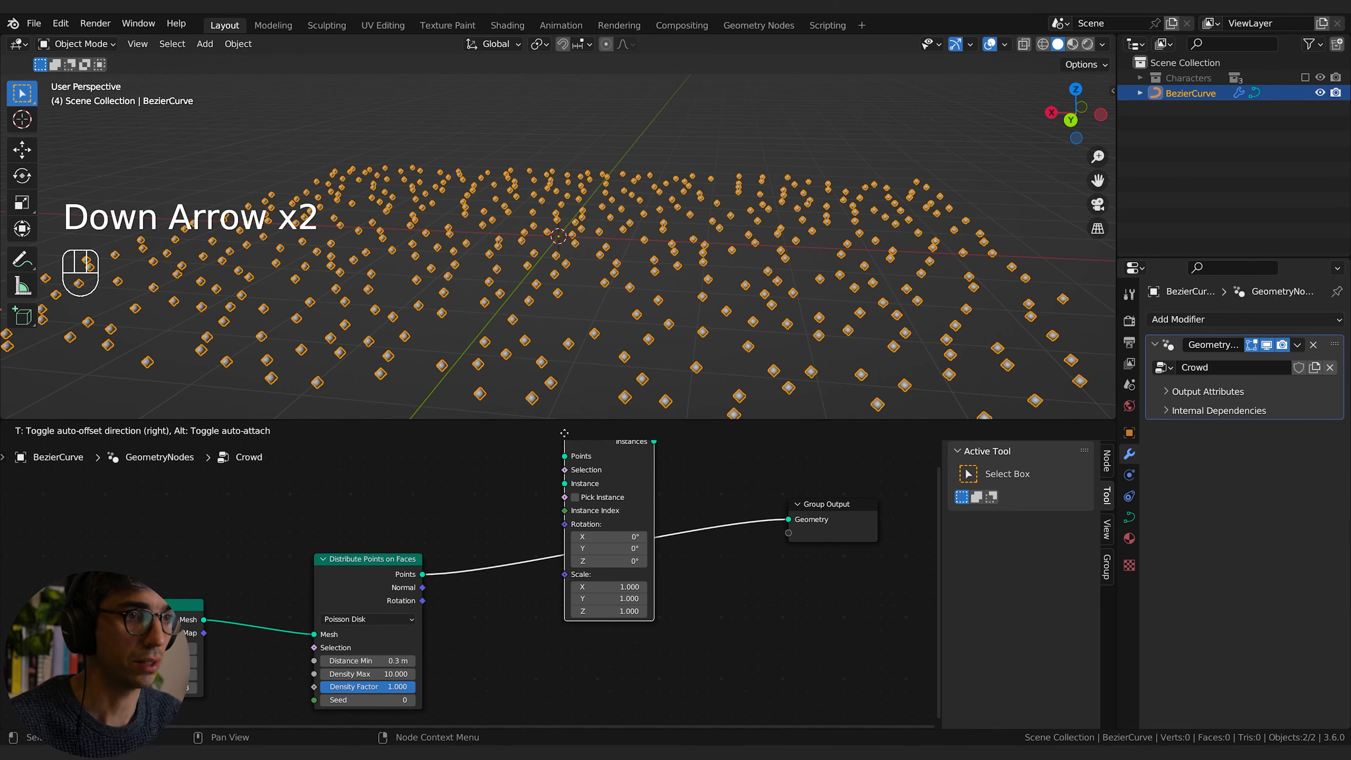
{"action": "left_click", "coordinate": [655, 503]}
{"action": "scroll", "coordinate": [615, 604], "scroll_direction": "down", "scroll_amount": 3}
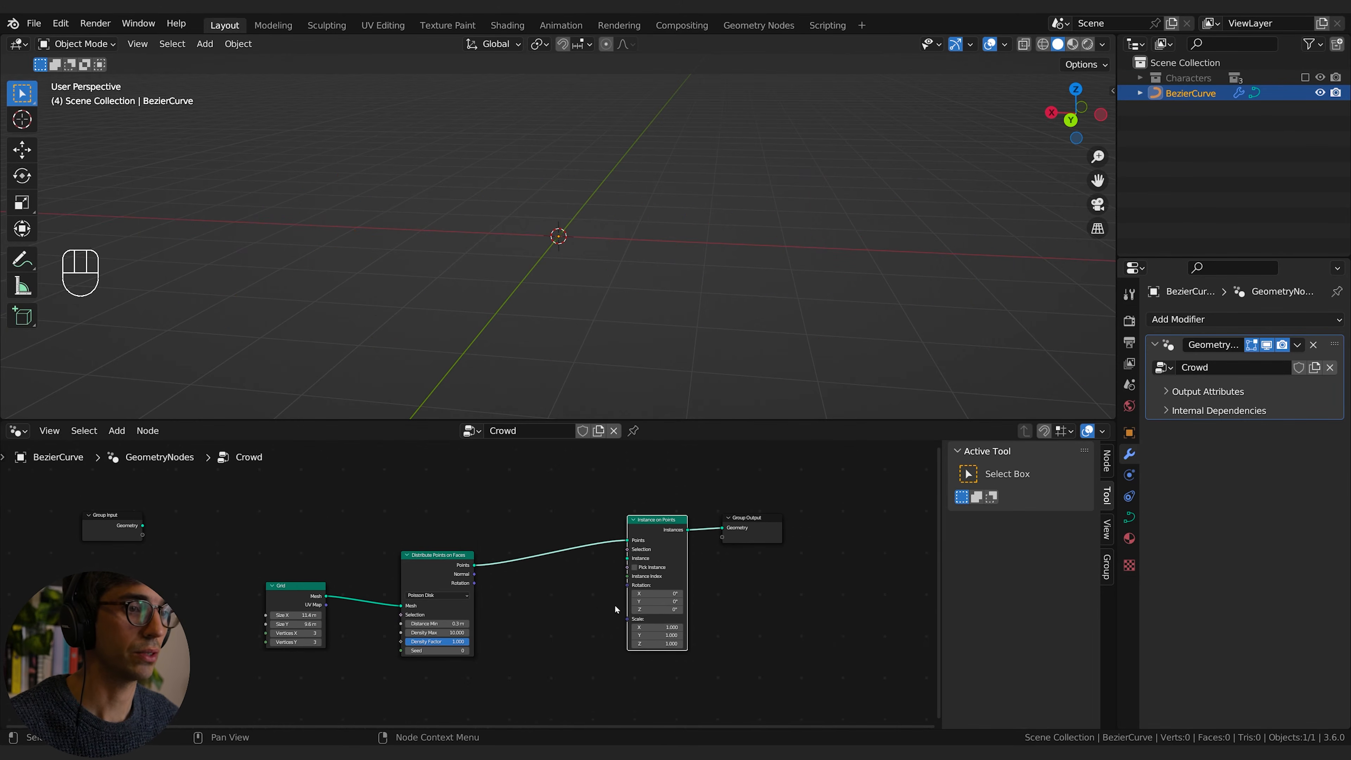
Step: Add a Collection Info node below the link between Distribute Points on Faces and Instance on Points
{"action": "key", "text": "shift+a"}
{"action": "left_click", "coordinate": [543, 442]}
{"action": "type", "text": "co"}
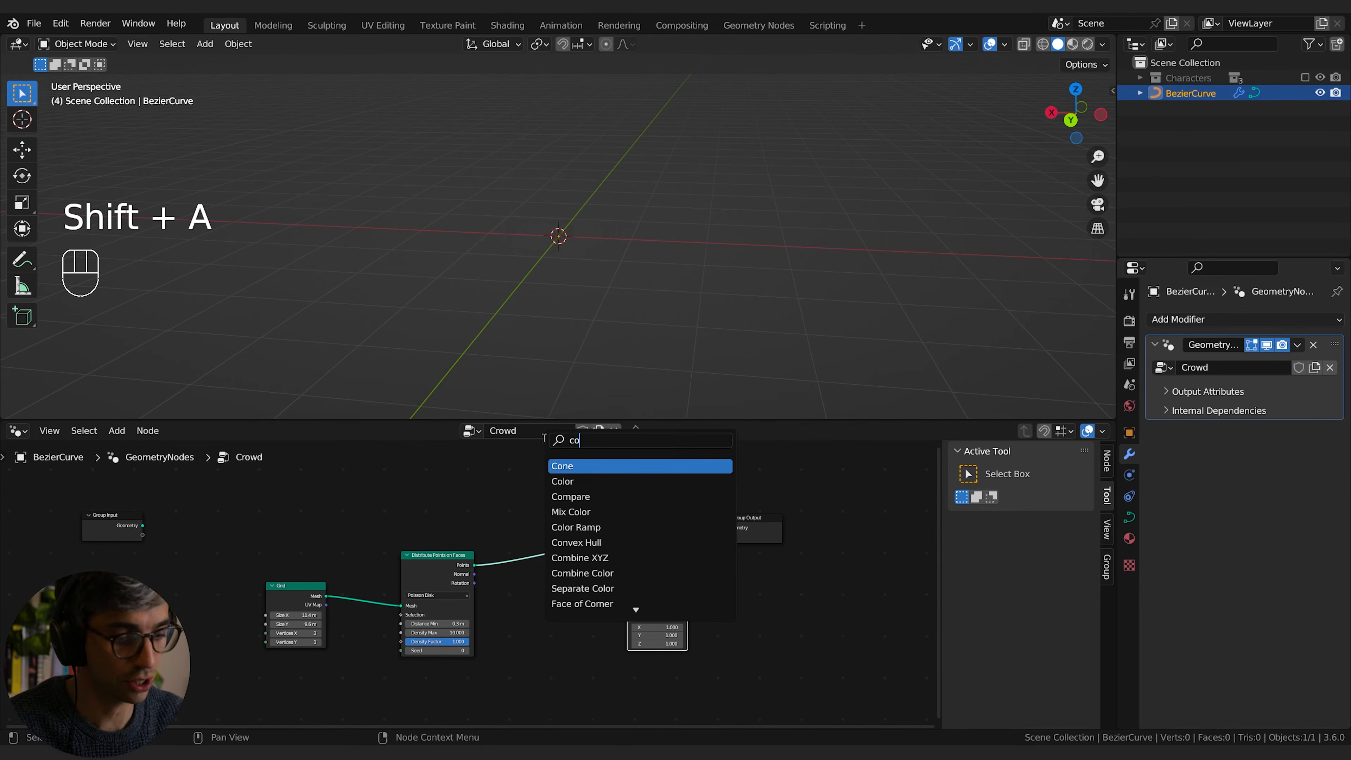
{"action": "type", "text": "ll"}
{"action": "key", "text": "Return"}
{"action": "left_click", "coordinate": [542, 628]}
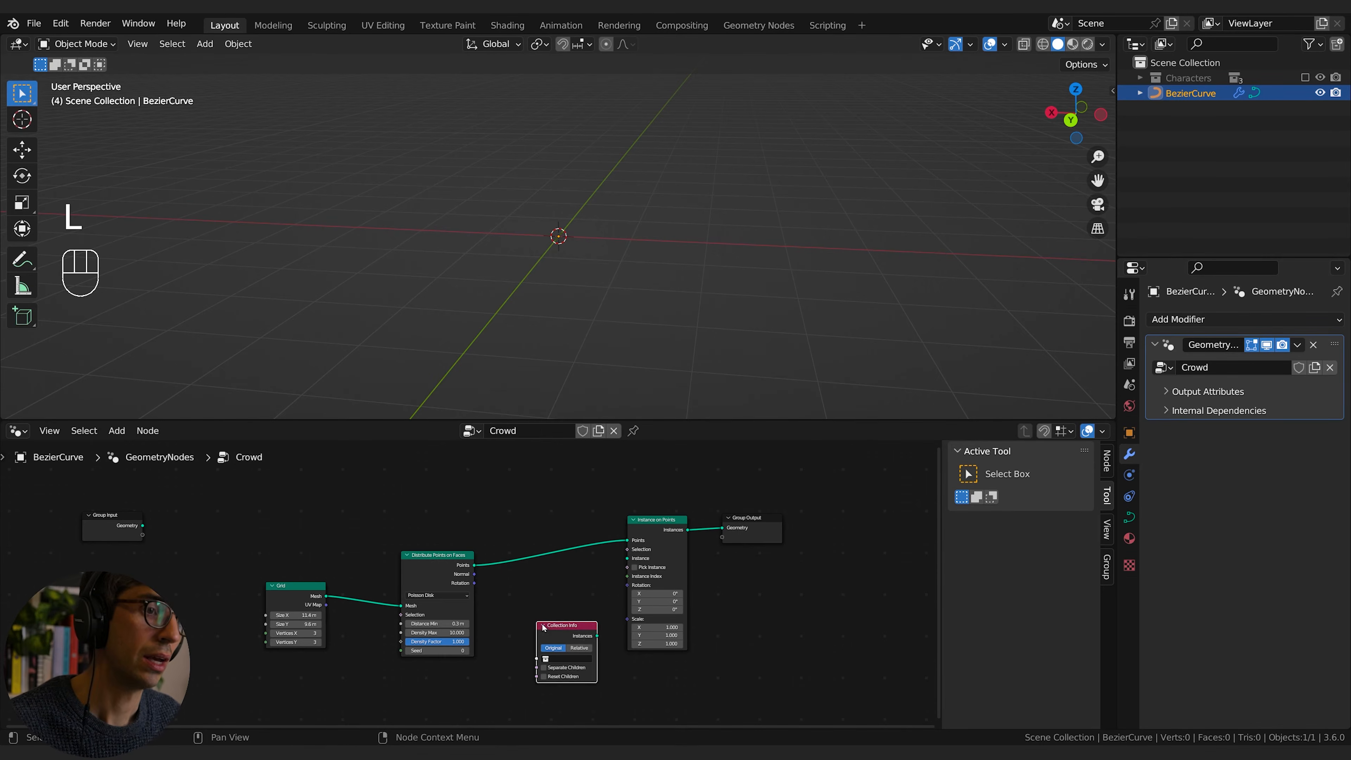
{"action": "scroll", "coordinate": [672, 545], "scroll_direction": "up", "scroll_amount": 1}
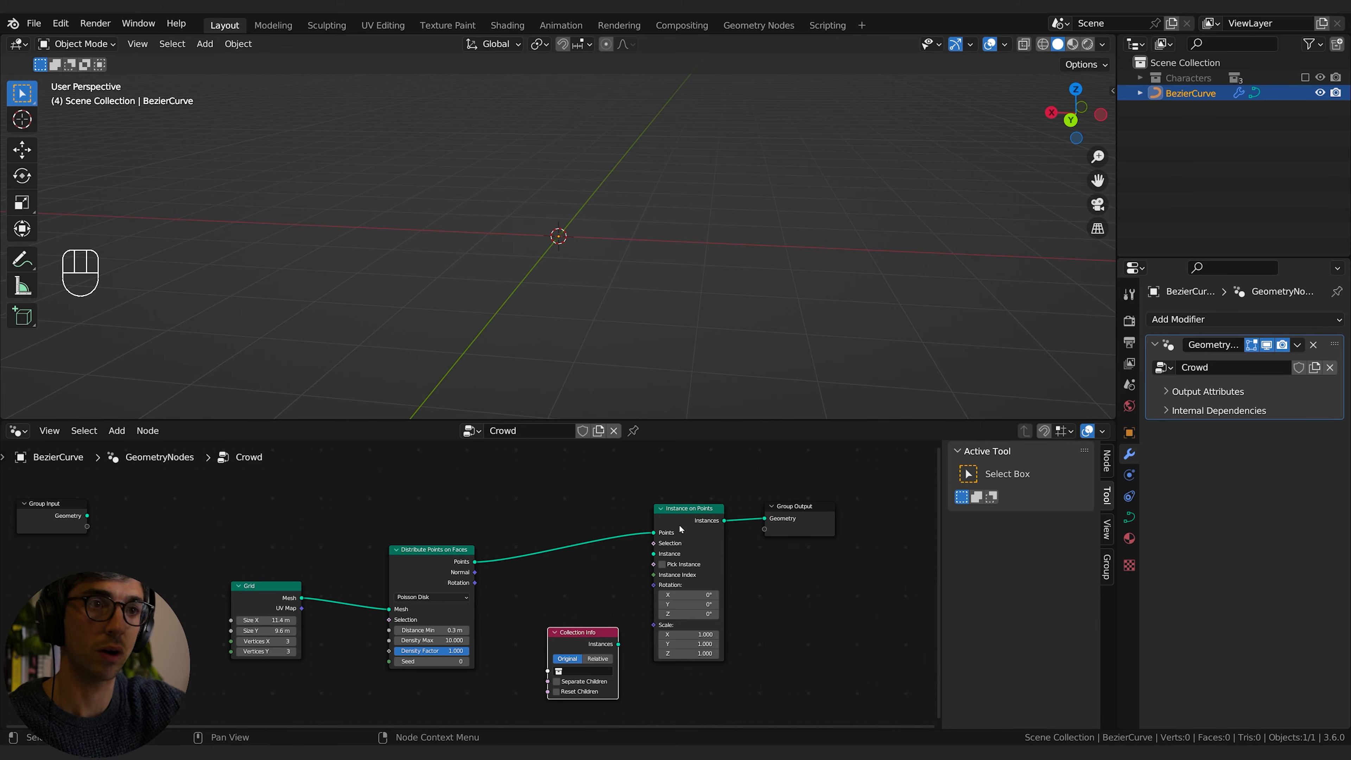
Step: Detach Instance on Points, feed its Instance input from Collection Info set to the Characters collection, and enable Separate Children and Pick Instance
{"action": "left_click_drag", "start_coordinate": [654, 532], "coordinate": [717, 581]}
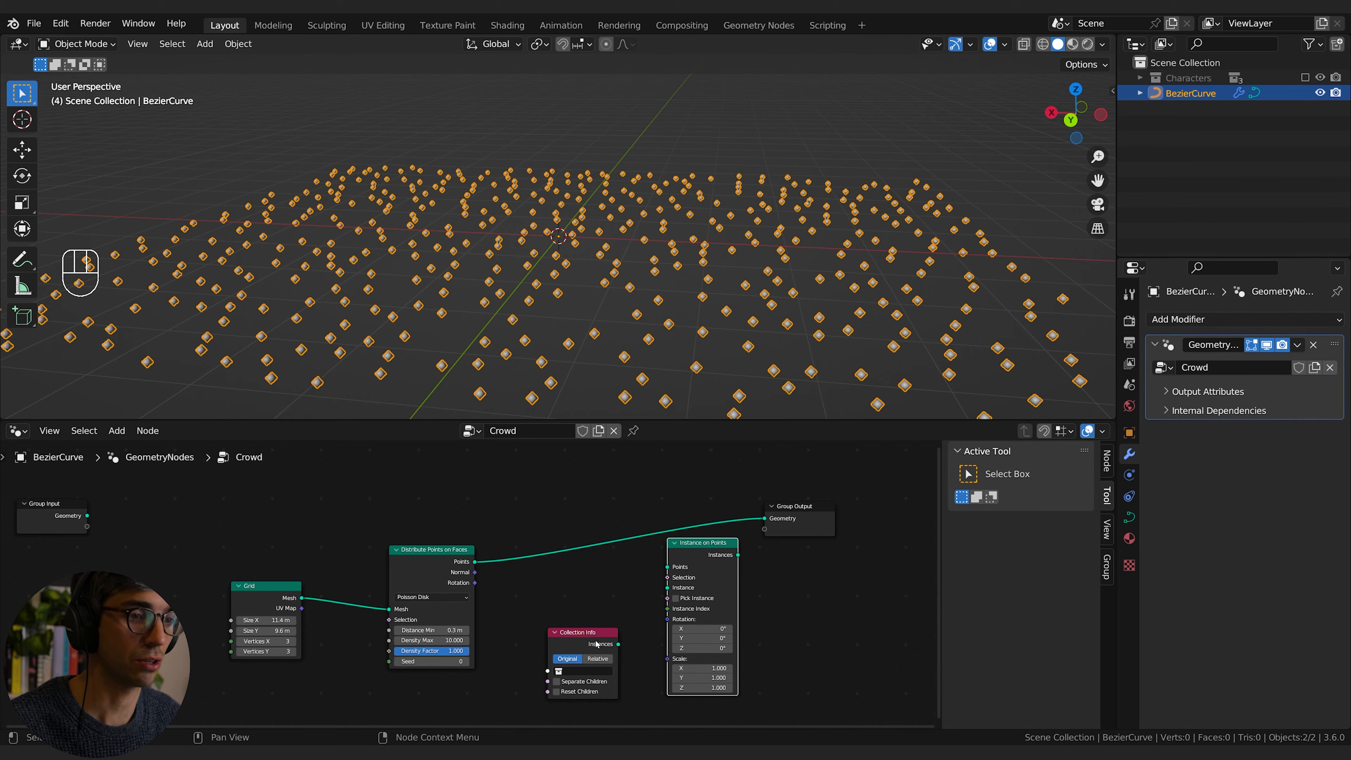
{"action": "left_click_drag", "start_coordinate": [597, 644], "coordinate": [709, 588]}
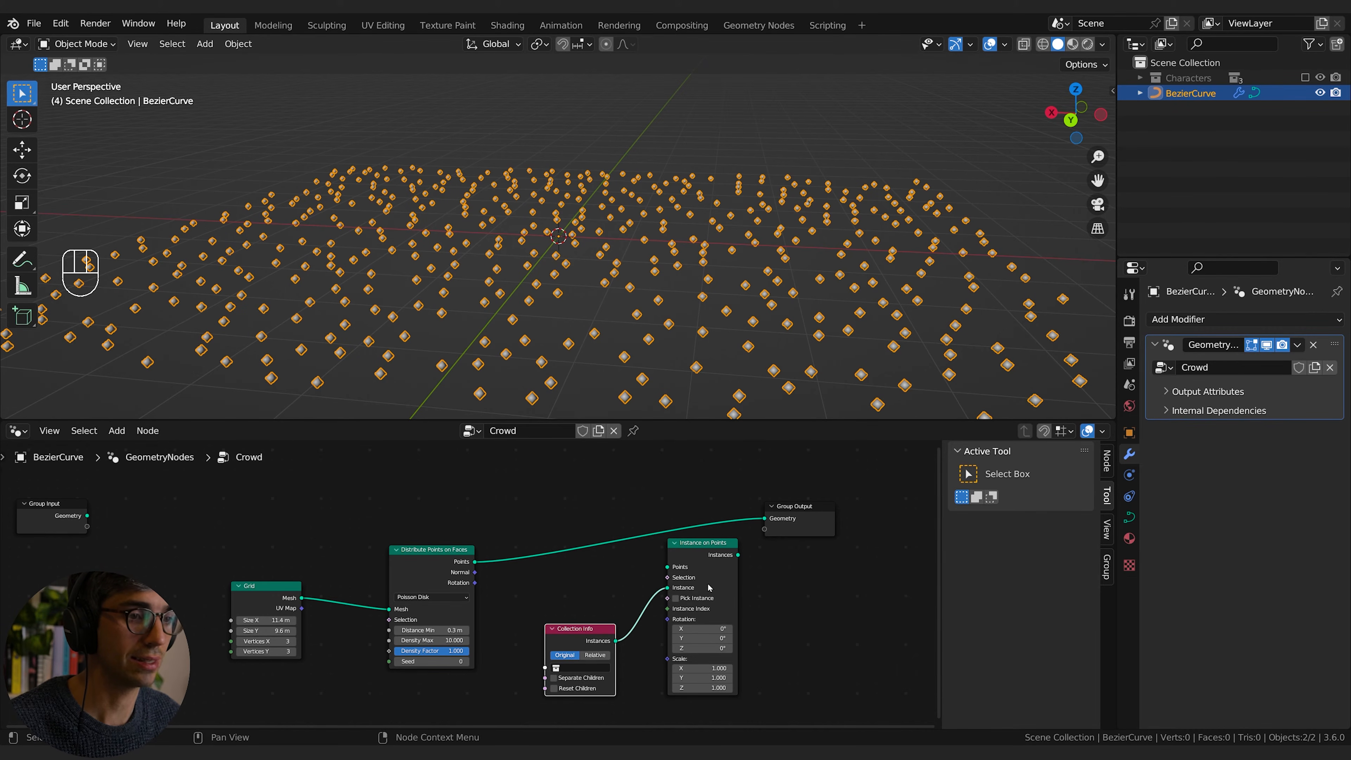
{"action": "left_click", "coordinate": [563, 668]}
{"action": "left_click", "coordinate": [556, 669]}
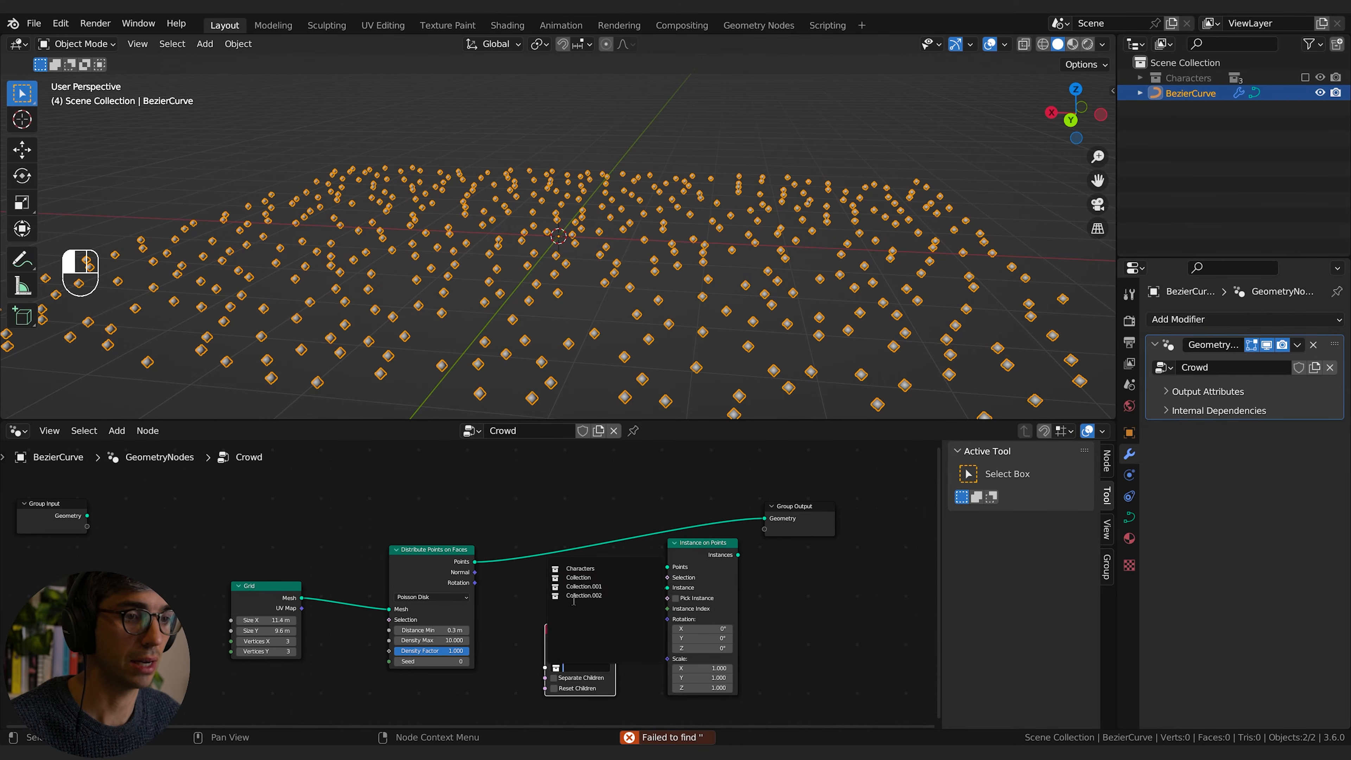
{"action": "left_click", "coordinate": [601, 571]}
{"action": "left_click", "coordinate": [550, 620]}
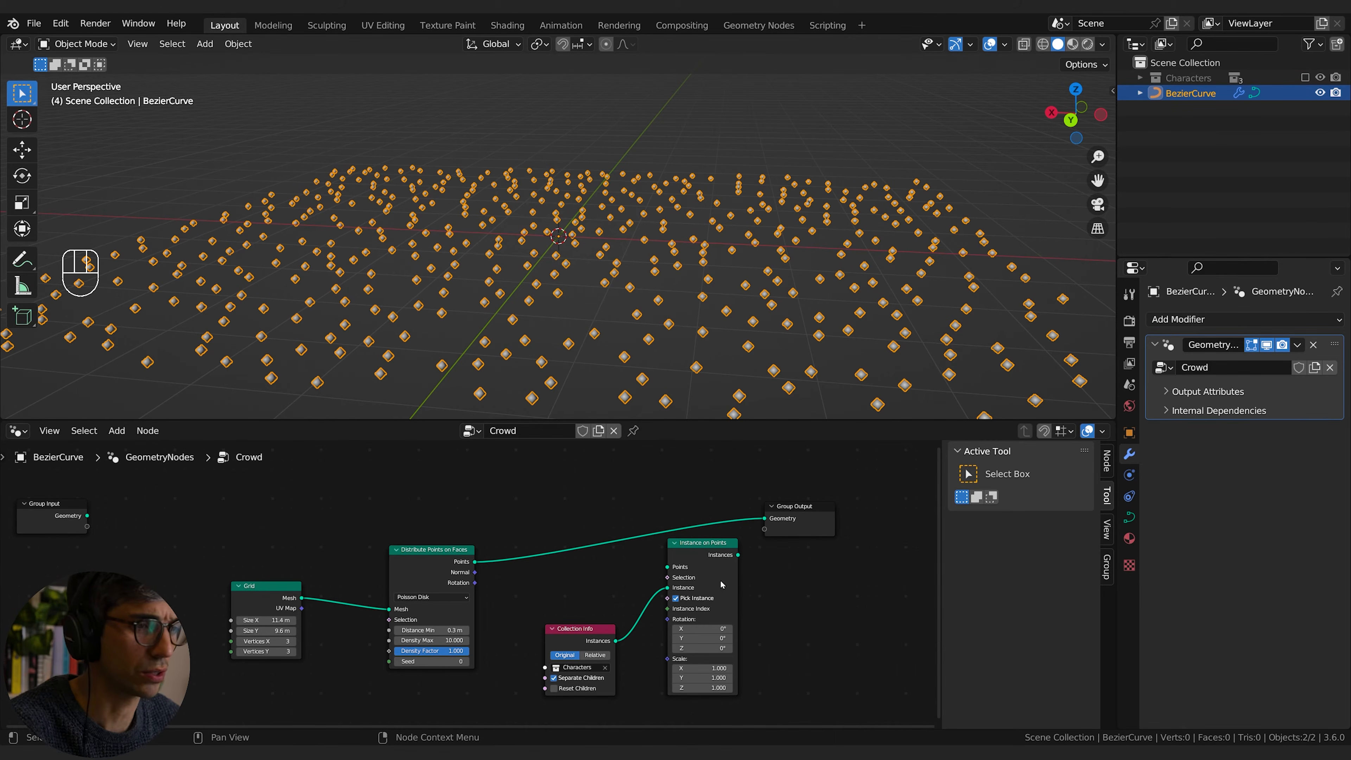
Step: Route the distributed points through Instance on Points and connect its instances to the Group Output
{"action": "mouse_move", "coordinate": [739, 556]}
{"action": "left_mouse_down"}
{"action": "mouse_move", "coordinate": [751, 526]}
{"action": "mouse_move", "coordinate": [742, 573]}
{"action": "left_mouse_up"}
{"action": "left_click_drag", "start_coordinate": [476, 562], "coordinate": [764, 519]}
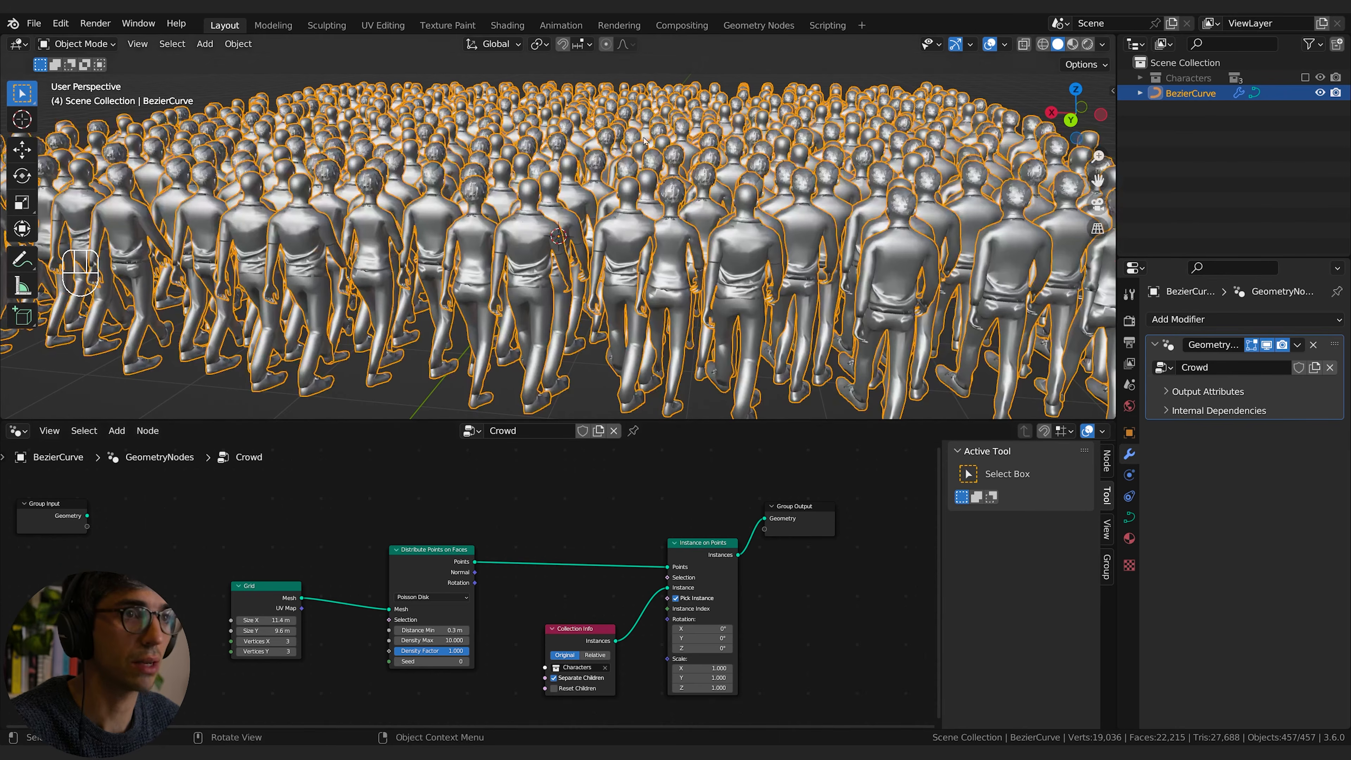
{"action": "scroll", "coordinate": [645, 141], "scroll_direction": "down", "scroll_amount": 5}
{"action": "middle_click_drag", "start_coordinate": [645, 141], "coordinate": [745, 176]}
{"action": "scroll", "coordinate": [745, 176], "scroll_direction": "up", "scroll_amount": 4}
{"action": "middle_click_drag", "start_coordinate": [612, 234], "coordinate": [766, 242]}
{"action": "scroll", "coordinate": [795, 624], "scroll_direction": "down", "scroll_amount": 1}
{"action": "middle_click_drag", "start_coordinate": [795, 624], "coordinate": [767, 602]}
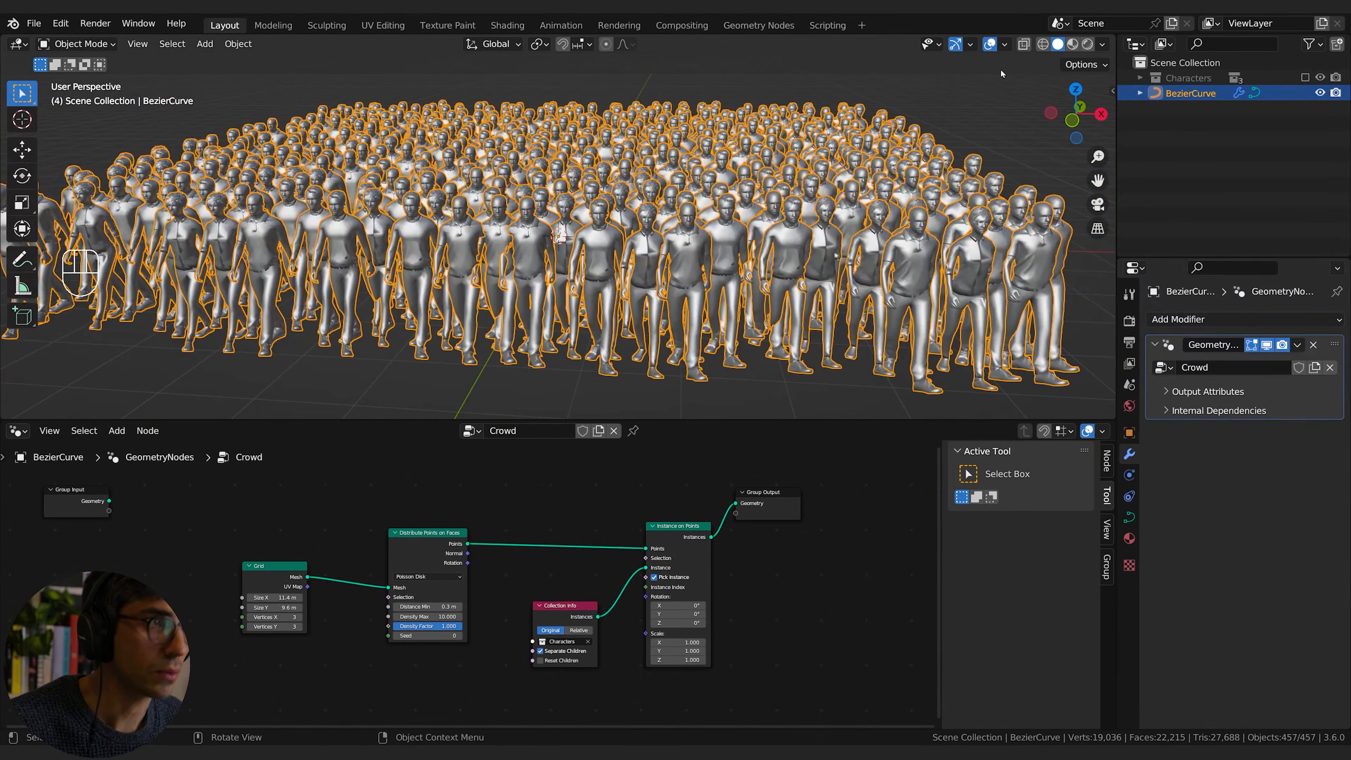
Step: Switch the viewport to rendered shading and view the crowd from another angle
{"action": "left_click", "coordinate": [1087, 45]}
{"action": "left_click", "coordinate": [1103, 45]}
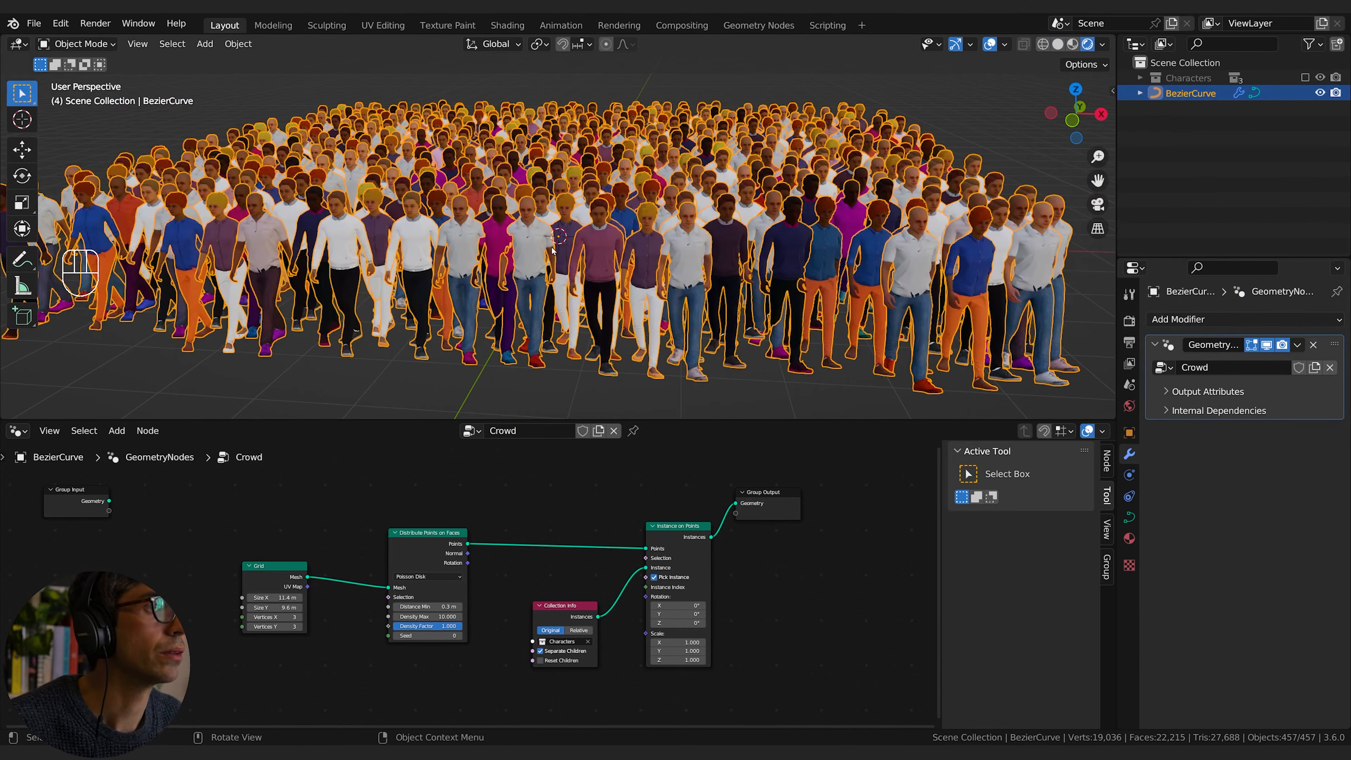
{"action": "mouse_move", "coordinate": [589, 245]}
{"action": "middle_mouse_down"}
{"action": "mouse_move", "coordinate": [616, 246]}
{"action": "mouse_move", "coordinate": [615, 264]}
{"action": "middle_mouse_up"}
{"action": "middle_click_drag", "start_coordinate": [615, 264], "coordinate": [650, 255]}
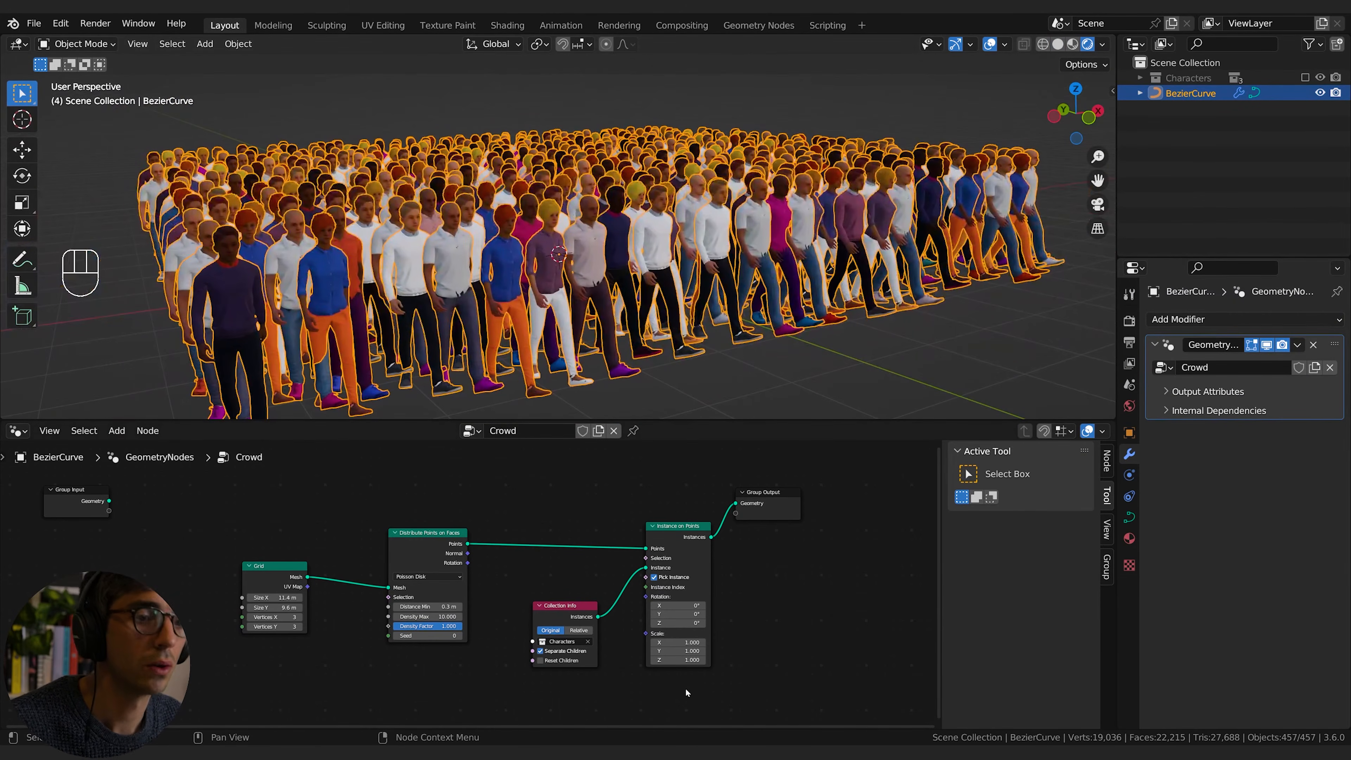
Step: Increase the Distance Min of the Distribute Points on Faces node to 0.47 m
{"action": "middle_click_drag", "start_coordinate": [601, 693], "coordinate": [663, 682]}
{"action": "middle_click_drag", "start_coordinate": [527, 669], "coordinate": [571, 683]}
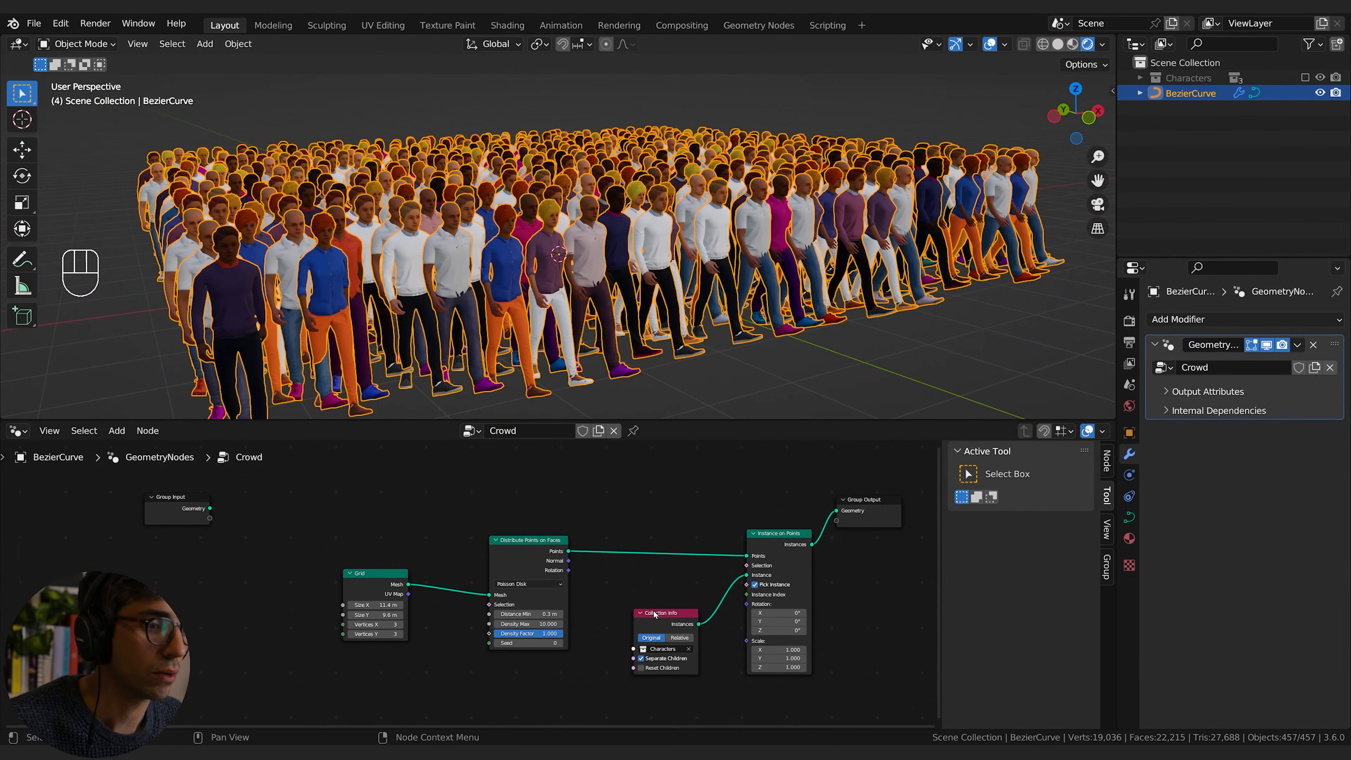
{"action": "middle_click_drag", "start_coordinate": [629, 592], "coordinate": [660, 633]}
{"action": "scroll", "coordinate": [679, 612], "scroll_direction": "up", "scroll_amount": 3}
{"action": "key", "text": "shift"}
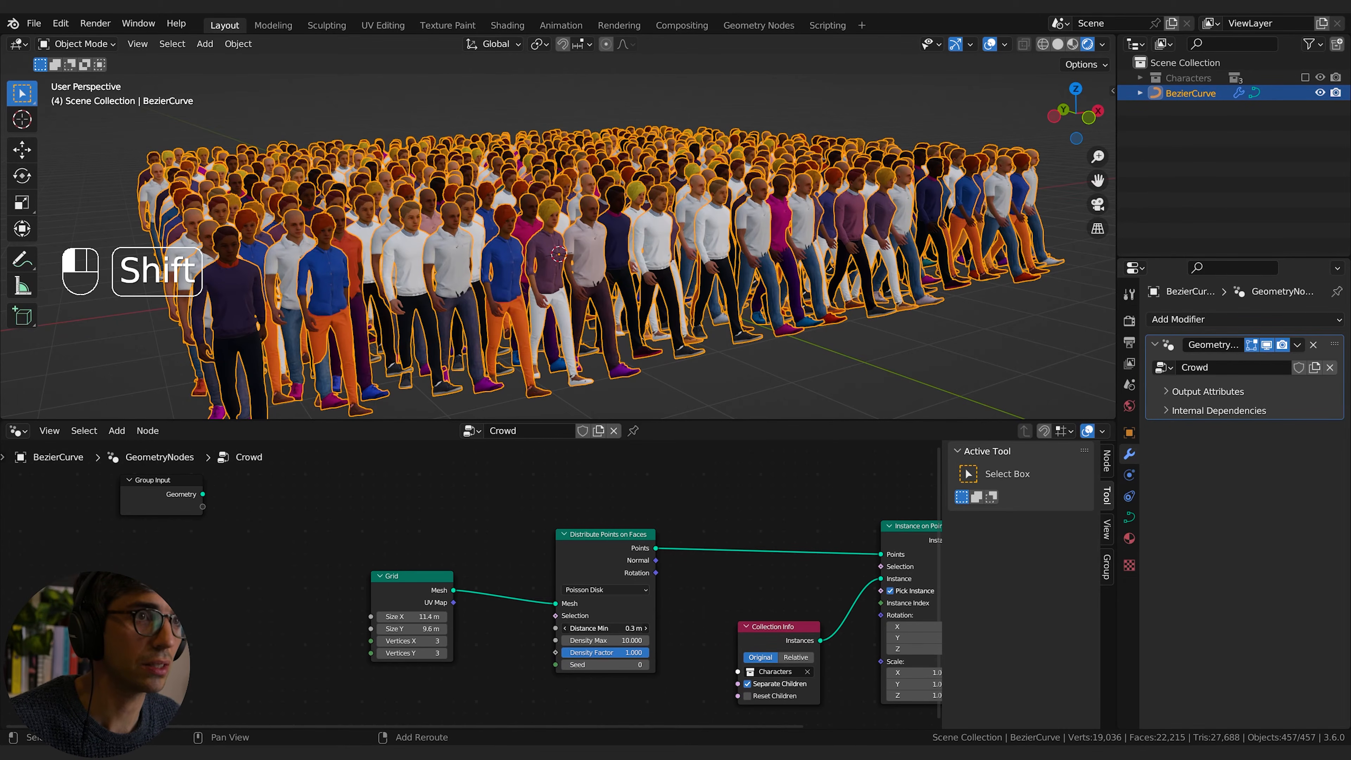
{"action": "left_click_drag", "start_coordinate": [606, 628], "coordinate": [663, 629], "text": "shift"}
Step: Play the walking crowd animation, inspect it from the side, and stop playback
{"action": "middle_click_drag", "start_coordinate": [479, 261], "coordinate": [868, 379]}
{"action": "key", "text": "space"}
{"action": "left_click", "coordinate": [884, 374]}
{"action": "left_click", "coordinate": [776, 320]}
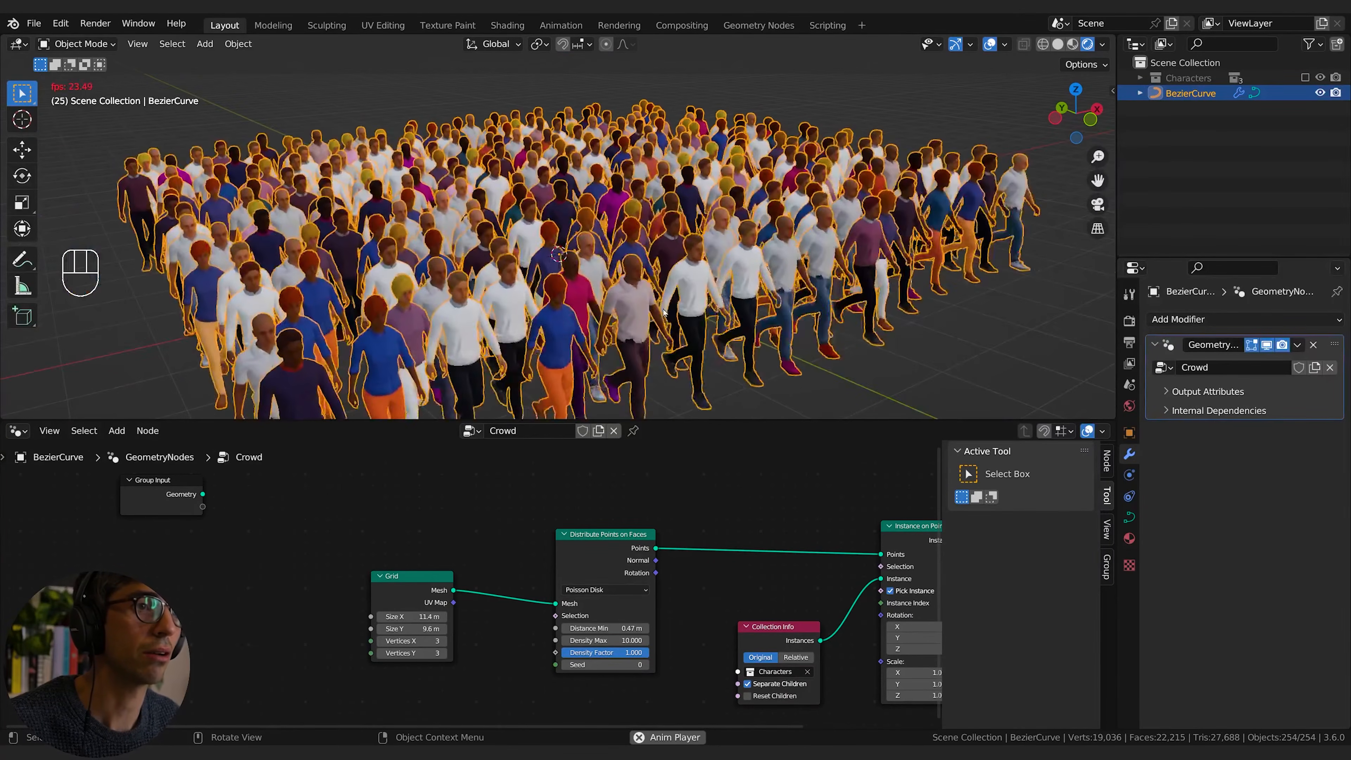
{"action": "key", "text": "g"}
{"action": "right_click", "coordinate": [582, 269]}
{"action": "middle_click_drag", "start_coordinate": [583, 269], "coordinate": [685, 275]}
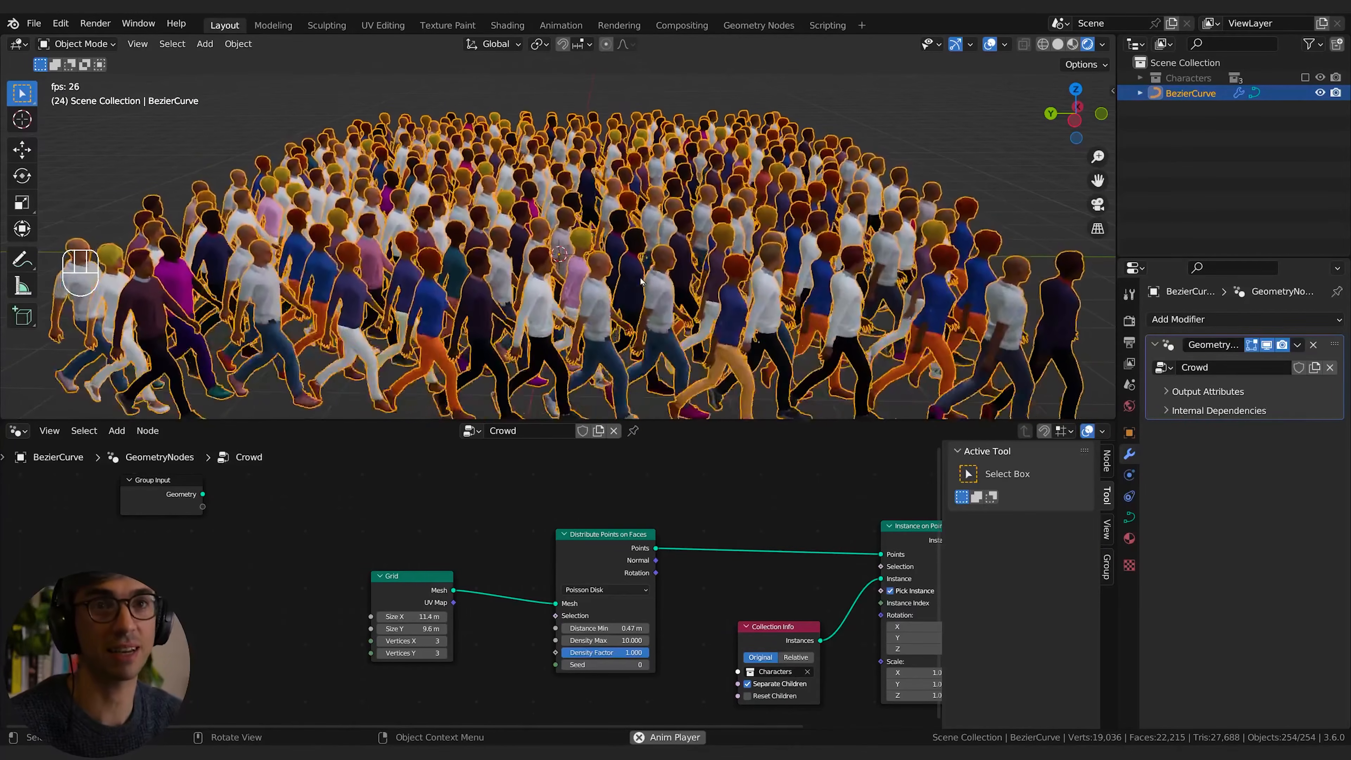
{"action": "key", "text": "shift"}
{"action": "key", "text": "space"}
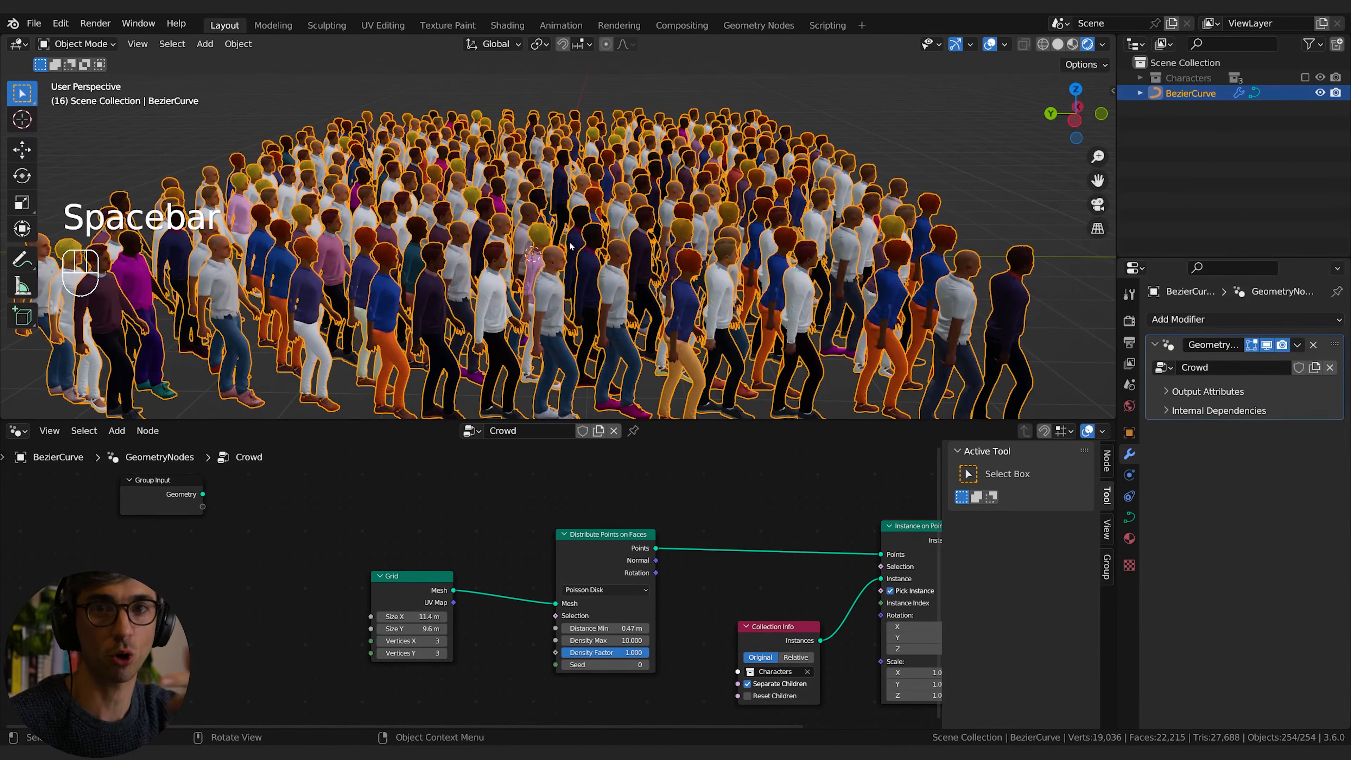
{"action": "middle_click_drag", "start_coordinate": [574, 246], "coordinate": [757, 407], "text": "shift"}
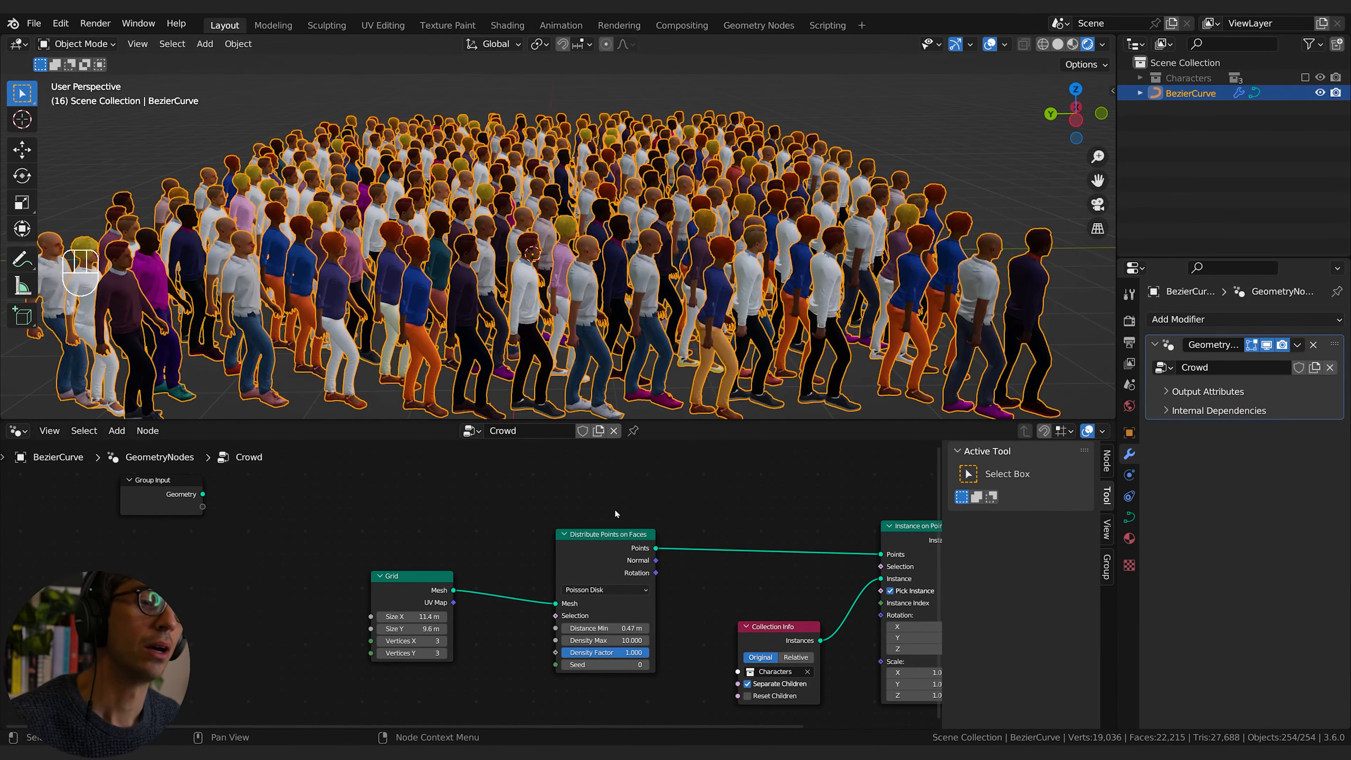
Step: Enlarge the Grid node to 31 m in Size X and 20.2 m in Size Y
{"action": "middle_click_drag", "start_coordinate": [507, 638], "coordinate": [522, 609]}
{"action": "scroll", "coordinate": [537, 367], "scroll_direction": "down", "scroll_amount": 4}
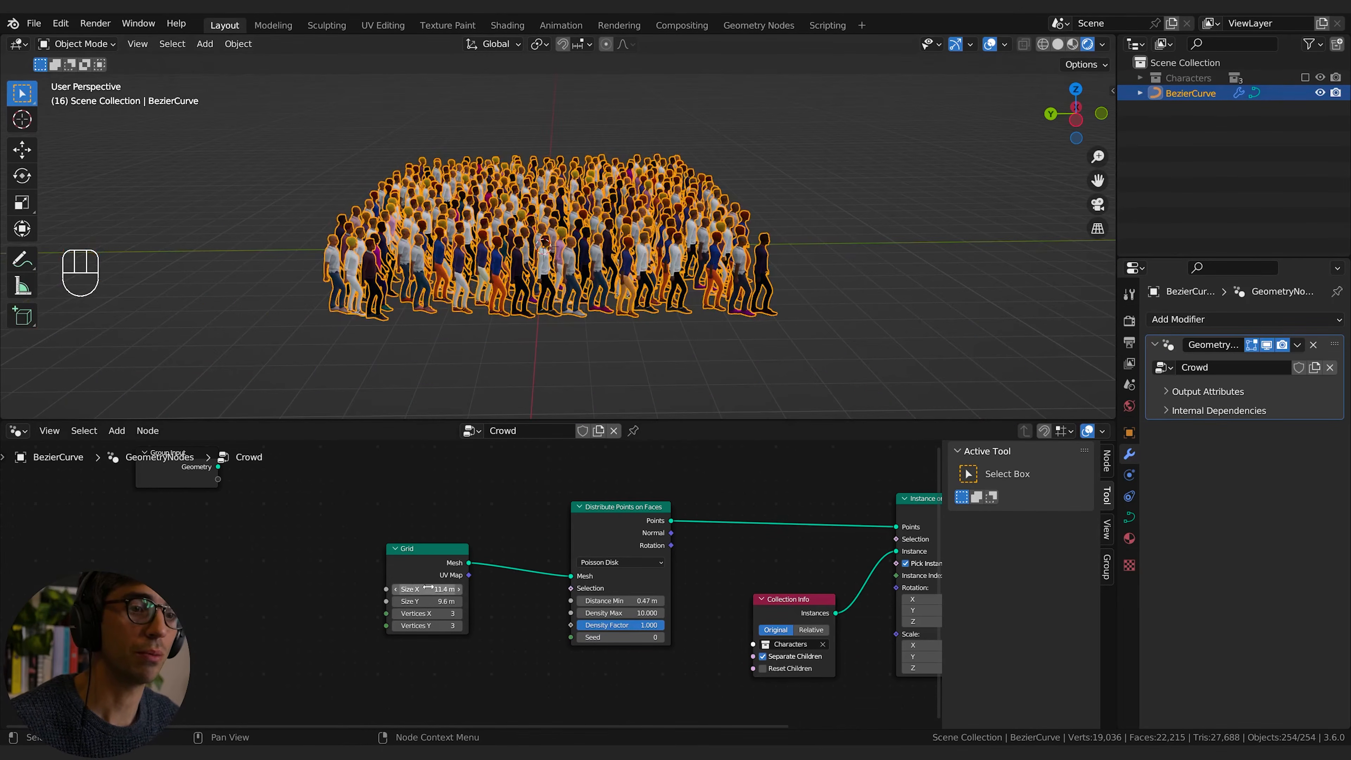
{"action": "left_click_drag", "start_coordinate": [428, 588], "coordinate": [481, 589]}
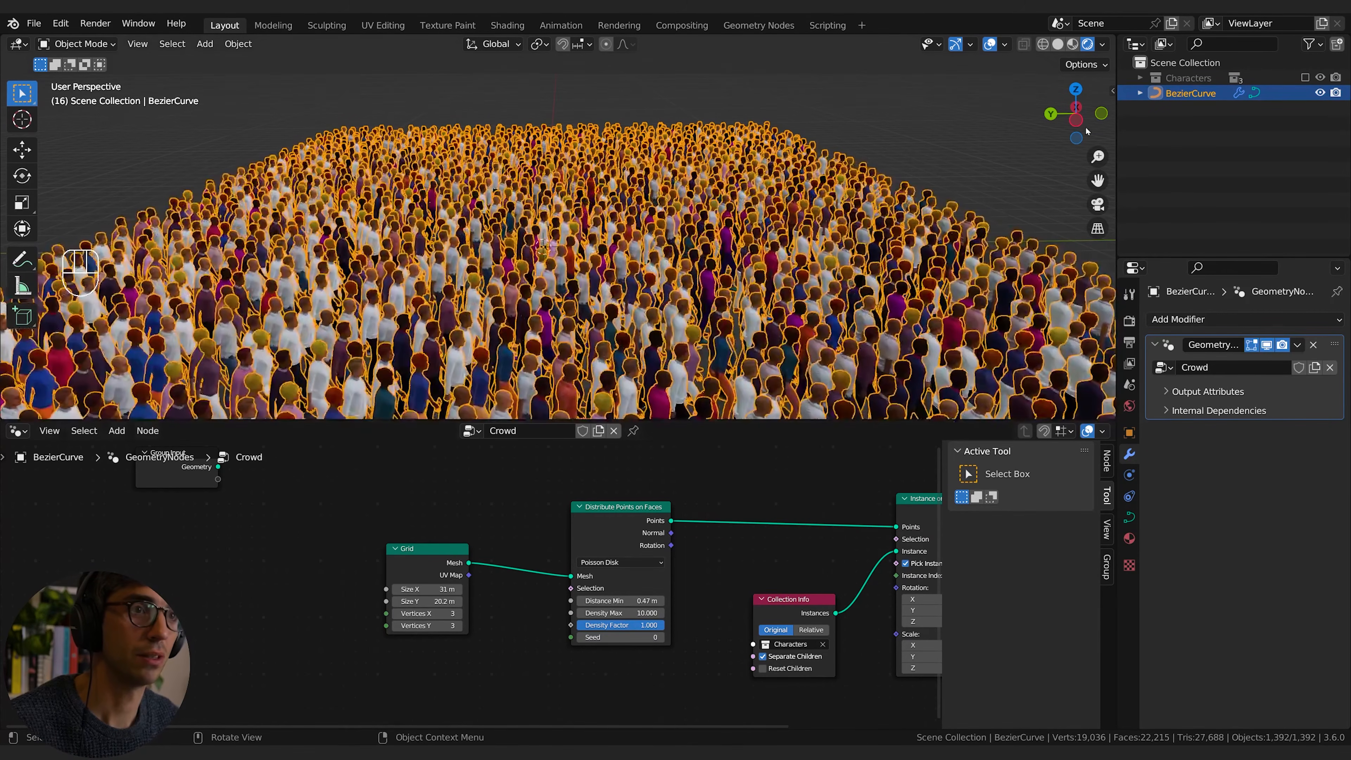
Step: Deselect the curve object and play the crowd animation without selection outlines
{"action": "key", "text": "alt+a"}
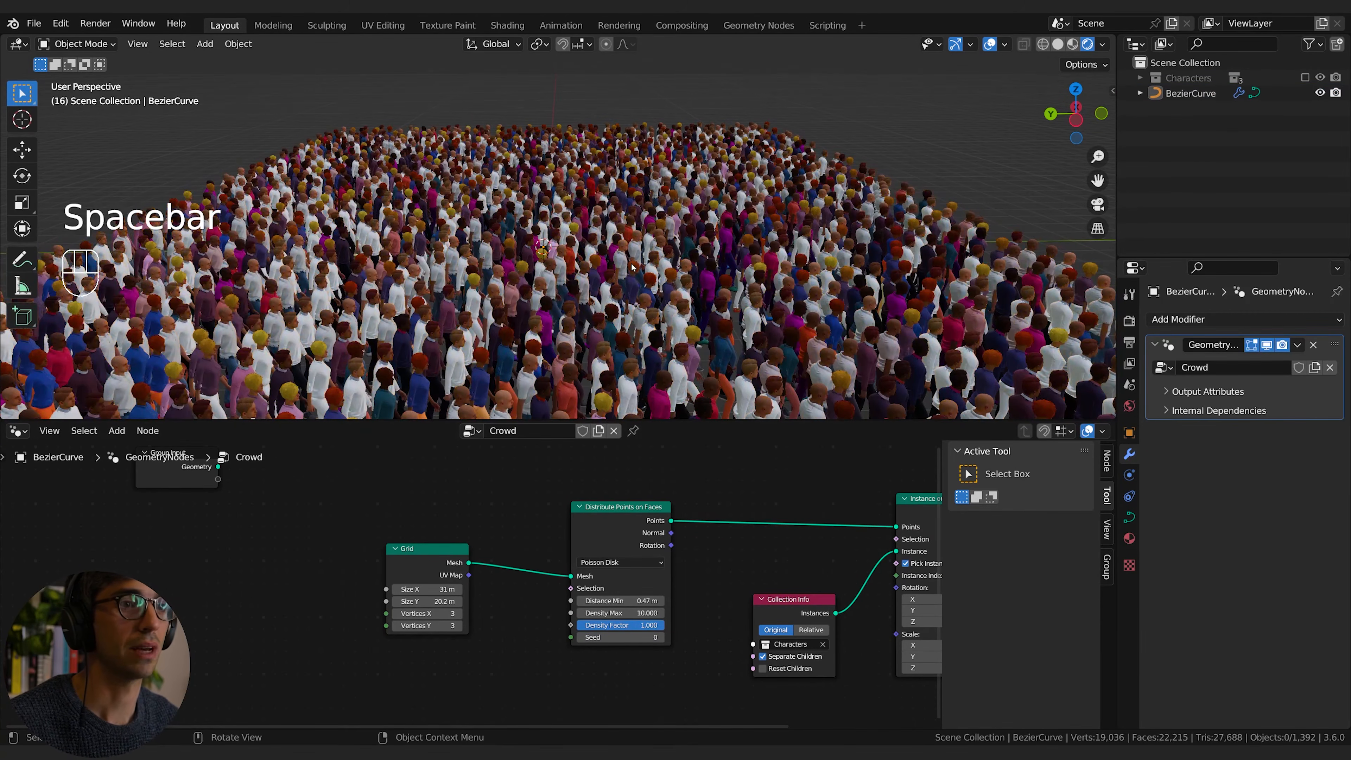
{"action": "key", "text": "space"}
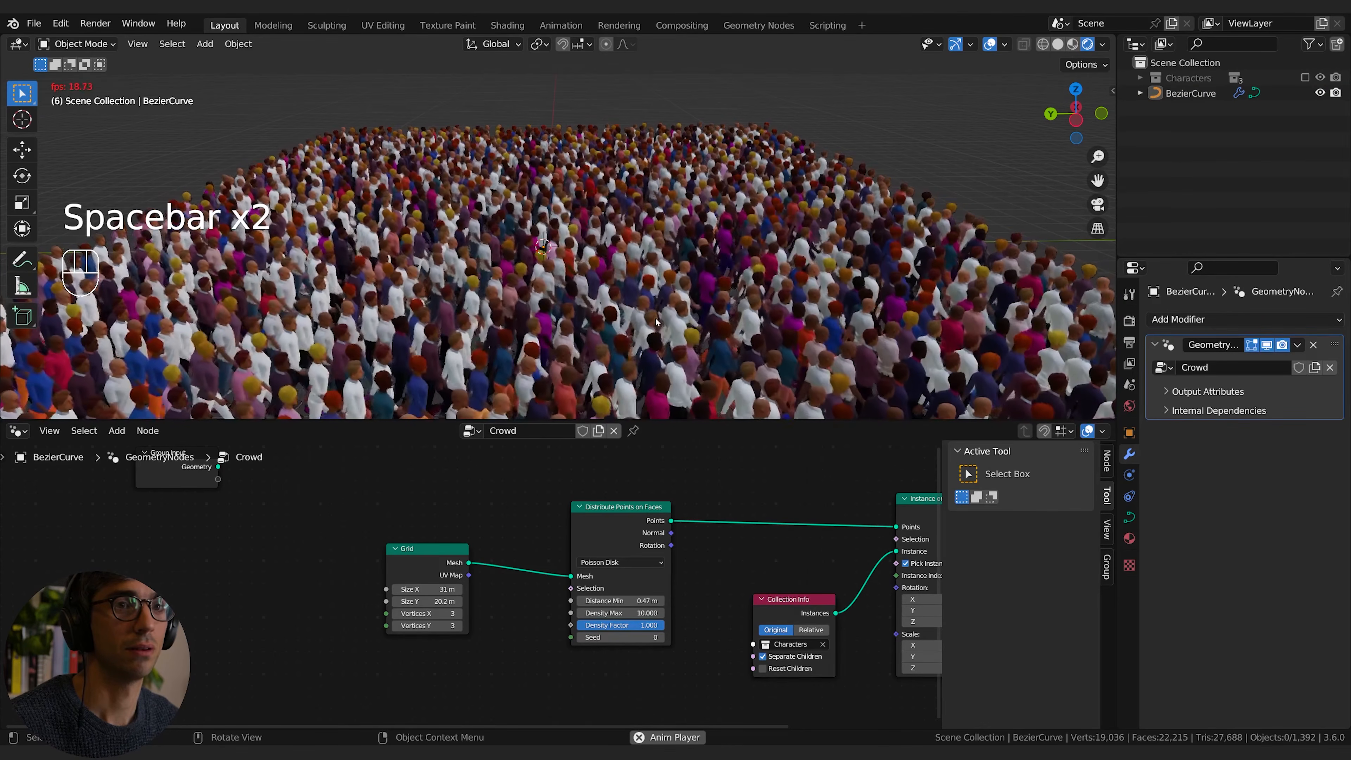
{"action": "key", "text": "space"}
Step: Space the characters farther apart by setting Distance Min to 0.73 m
{"action": "middle_click_drag", "start_coordinate": [654, 314], "coordinate": [668, 198], "text": "shift"}
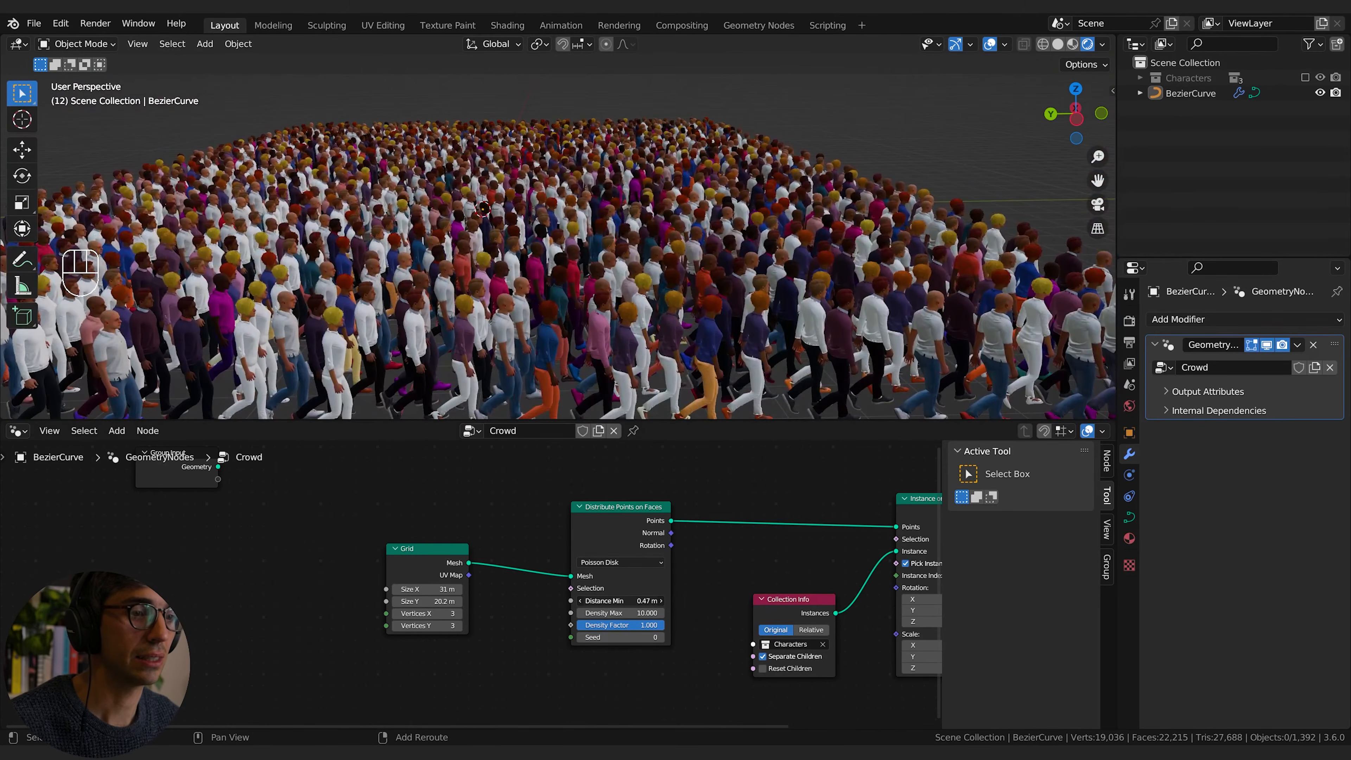
{"action": "left_click_drag", "start_coordinate": [621, 601], "coordinate": [641, 602], "text": "shift"}
{"action": "middle_click_drag", "start_coordinate": [663, 305], "coordinate": [625, 283]}
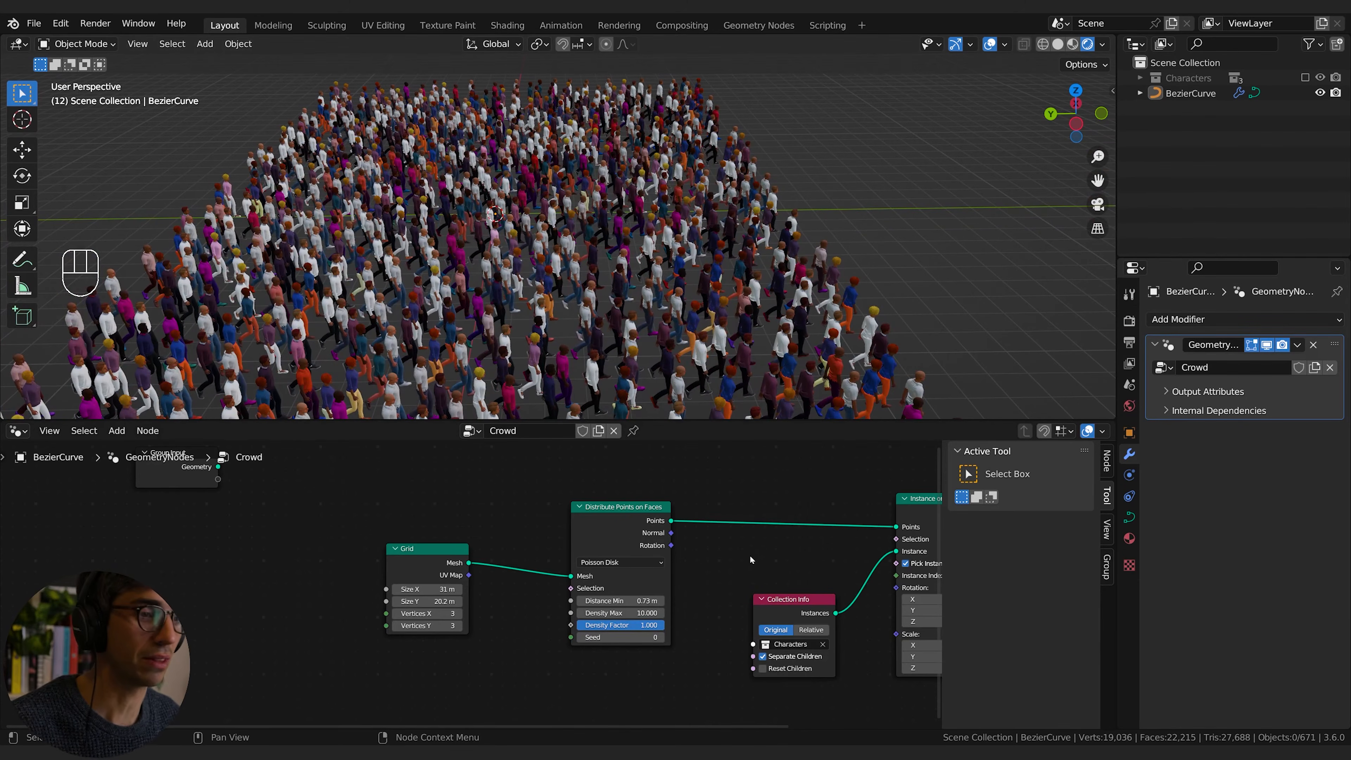
Step: Add a Sample Curve node in the free area beside the Grid node
{"action": "scroll", "coordinate": [749, 555], "scroll_direction": "down", "scroll_amount": 3}
{"action": "middle_click_drag", "start_coordinate": [659, 650], "coordinate": [630, 574]}
{"action": "middle_click_drag", "start_coordinate": [452, 602], "coordinate": [536, 618]}
{"action": "key", "text": "shift+a"}
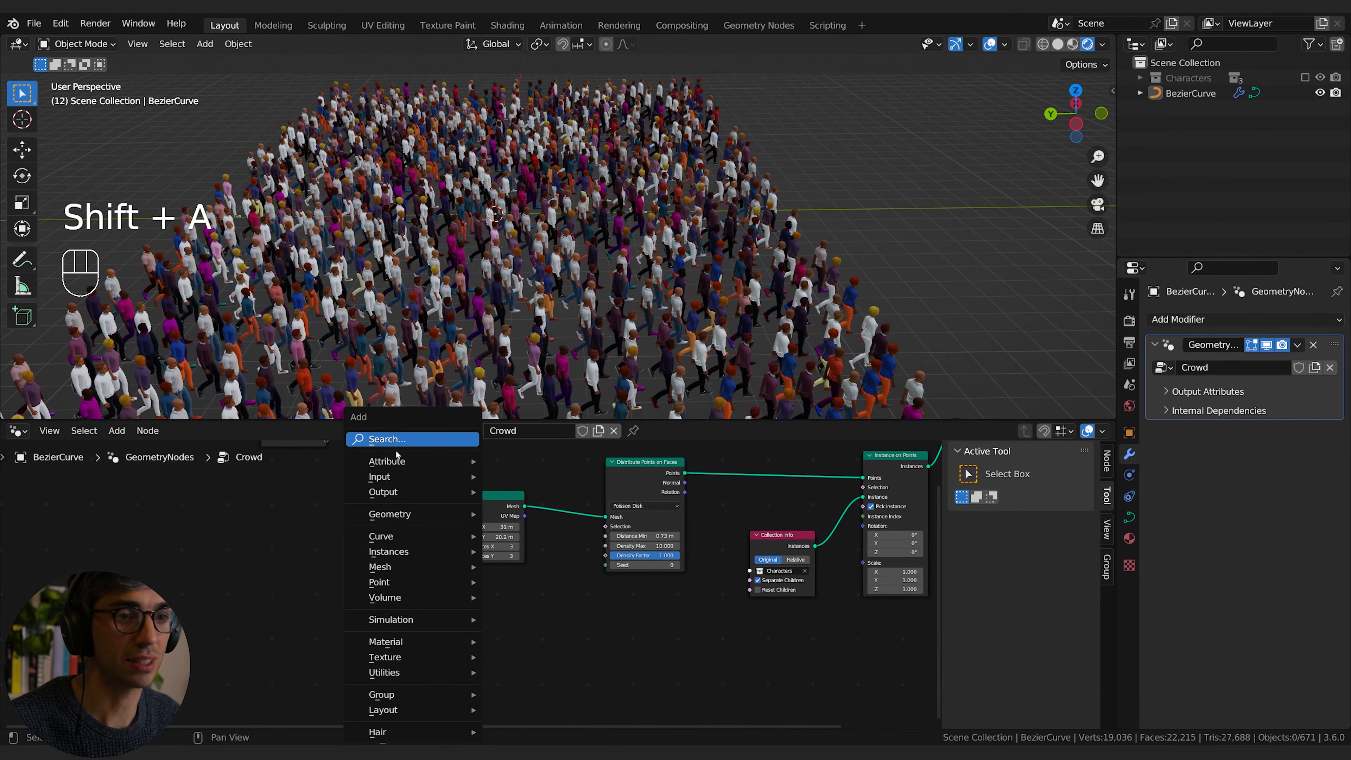
{"action": "left_click", "coordinate": [396, 440]}
{"action": "type", "text": "sa"}
{"action": "key", "text": "Return"}
{"action": "left_click", "coordinate": [372, 550]}
{"action": "middle_click_drag", "start_coordinate": [388, 480], "coordinate": [458, 549]}
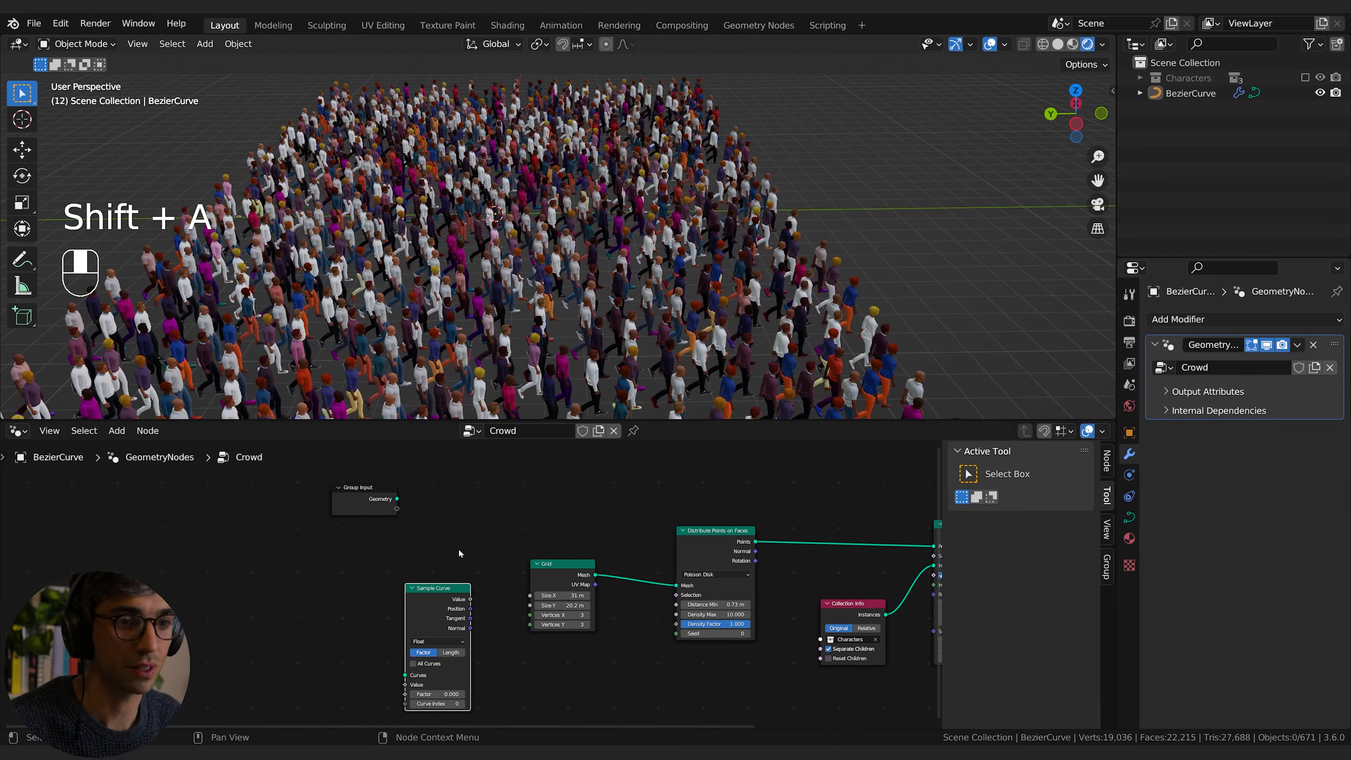
Step: Connect the Group Input geometry to the Curves input of Sample Curve and switch the node to Length mode
{"action": "left_click_drag", "start_coordinate": [351, 506], "coordinate": [405, 676]}
{"action": "middle_click_drag", "start_coordinate": [394, 600], "coordinate": [378, 520]}
{"action": "left_click_drag", "start_coordinate": [406, 525], "coordinate": [417, 565]}
{"action": "middle_click_drag", "start_coordinate": [574, 637], "coordinate": [558, 600]}
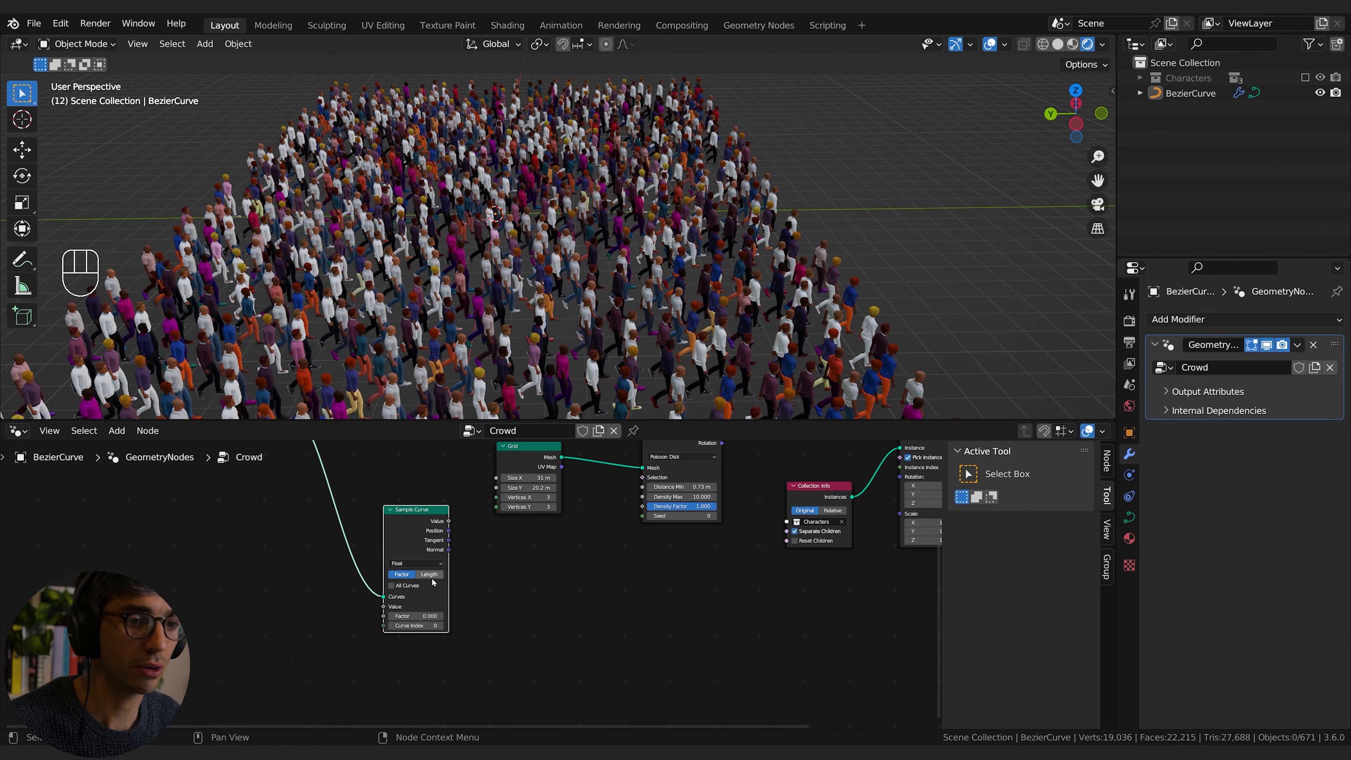
{"action": "left_click_drag", "start_coordinate": [412, 533], "coordinate": [470, 545]}
{"action": "middle_click_drag", "start_coordinate": [532, 564], "coordinate": [538, 602]}
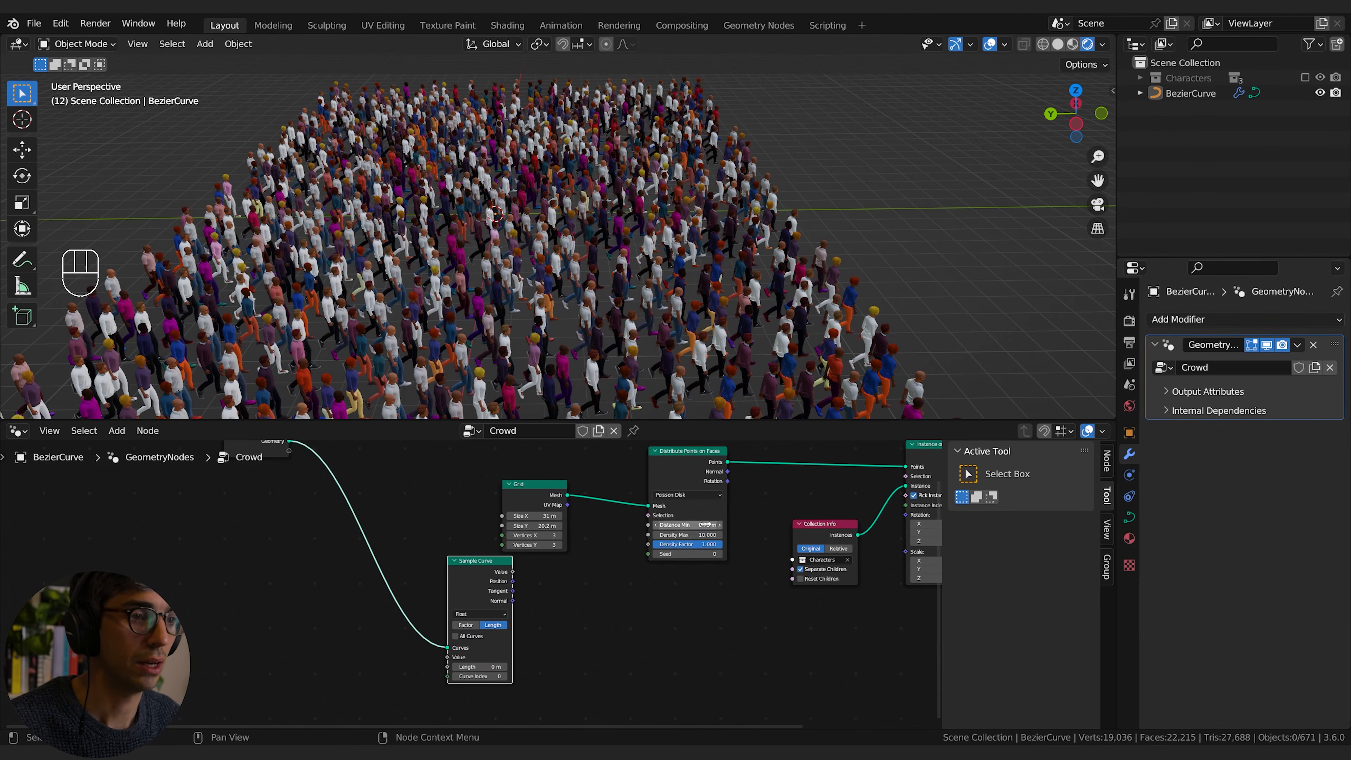
Step: Reduce the Grid to 16.1 m by 13.8 m and move the Sample Curve node clear of it
{"action": "left_click_drag", "start_coordinate": [555, 515], "coordinate": [526, 515]}
{"action": "middle_click_drag", "start_coordinate": [676, 636], "coordinate": [697, 574], "text": "shift"}
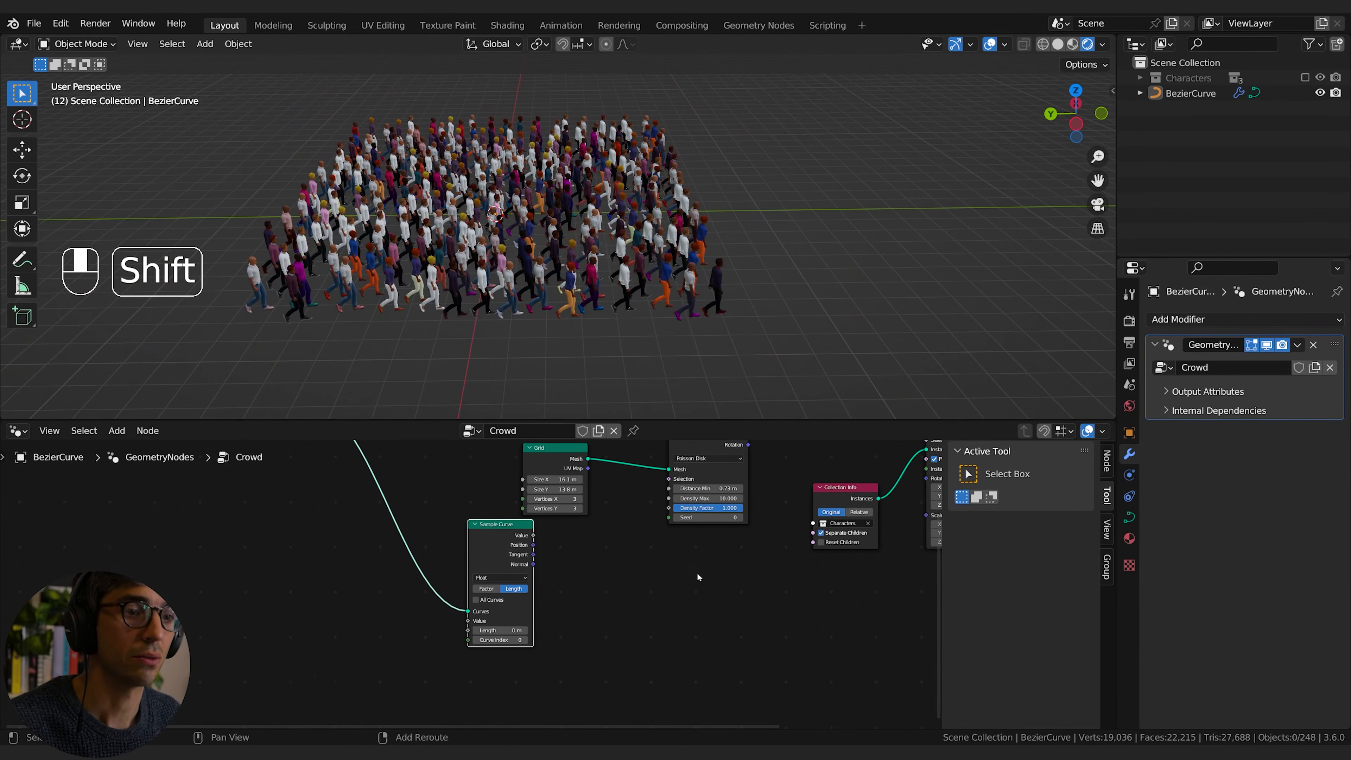
{"action": "left_click_drag", "start_coordinate": [484, 546], "coordinate": [558, 581]}
{"action": "left_click", "coordinate": [798, 591]}
{"action": "middle_click_drag", "start_coordinate": [814, 590], "coordinate": [573, 582]}
{"action": "middle_click_drag", "start_coordinate": [480, 571], "coordinate": [639, 611]}
{"action": "left_click_drag", "start_coordinate": [527, 629], "coordinate": [461, 609]}
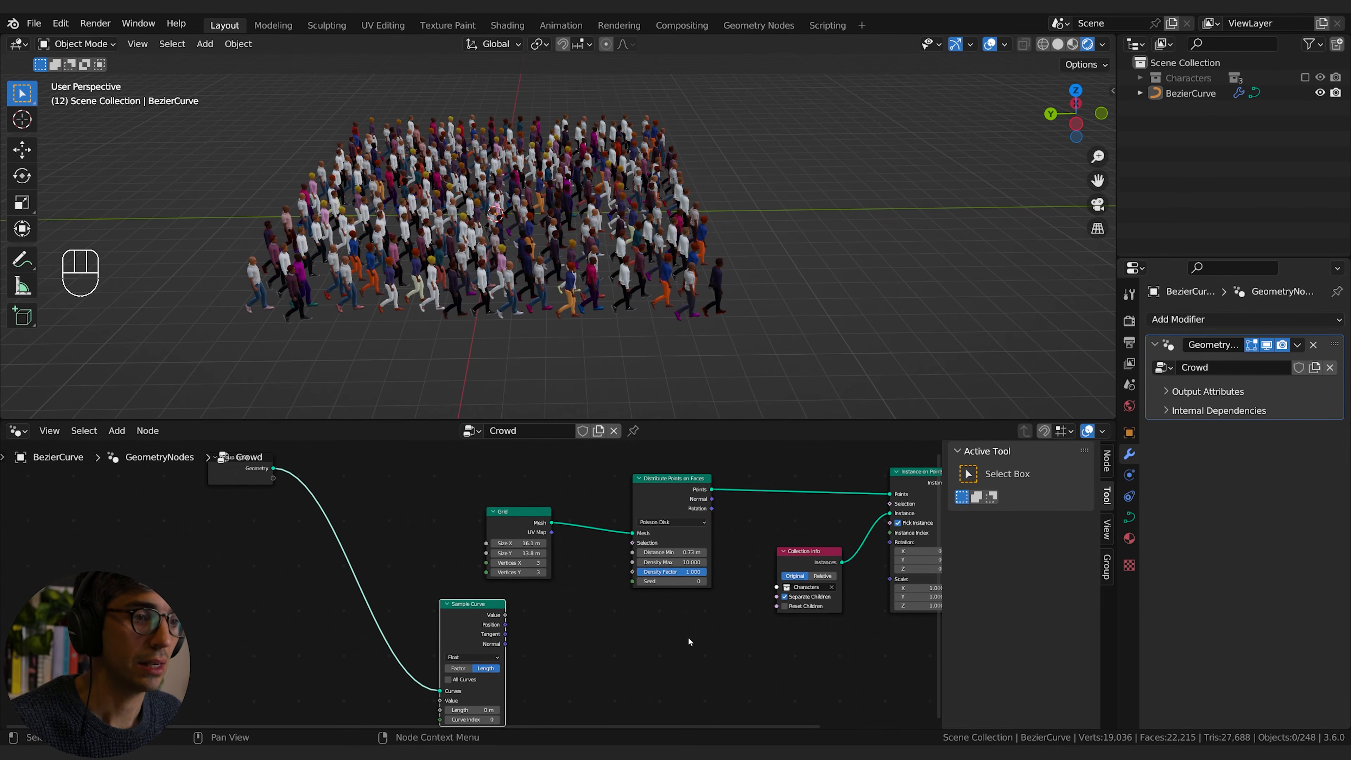
Step: Insert a Set Position node on the link between Distribute Points on Faces and Instance on Points
{"action": "middle_click_drag", "start_coordinate": [690, 639], "coordinate": [552, 638]}
{"action": "key", "text": "shift+a"}
{"action": "type", "text": "set"}
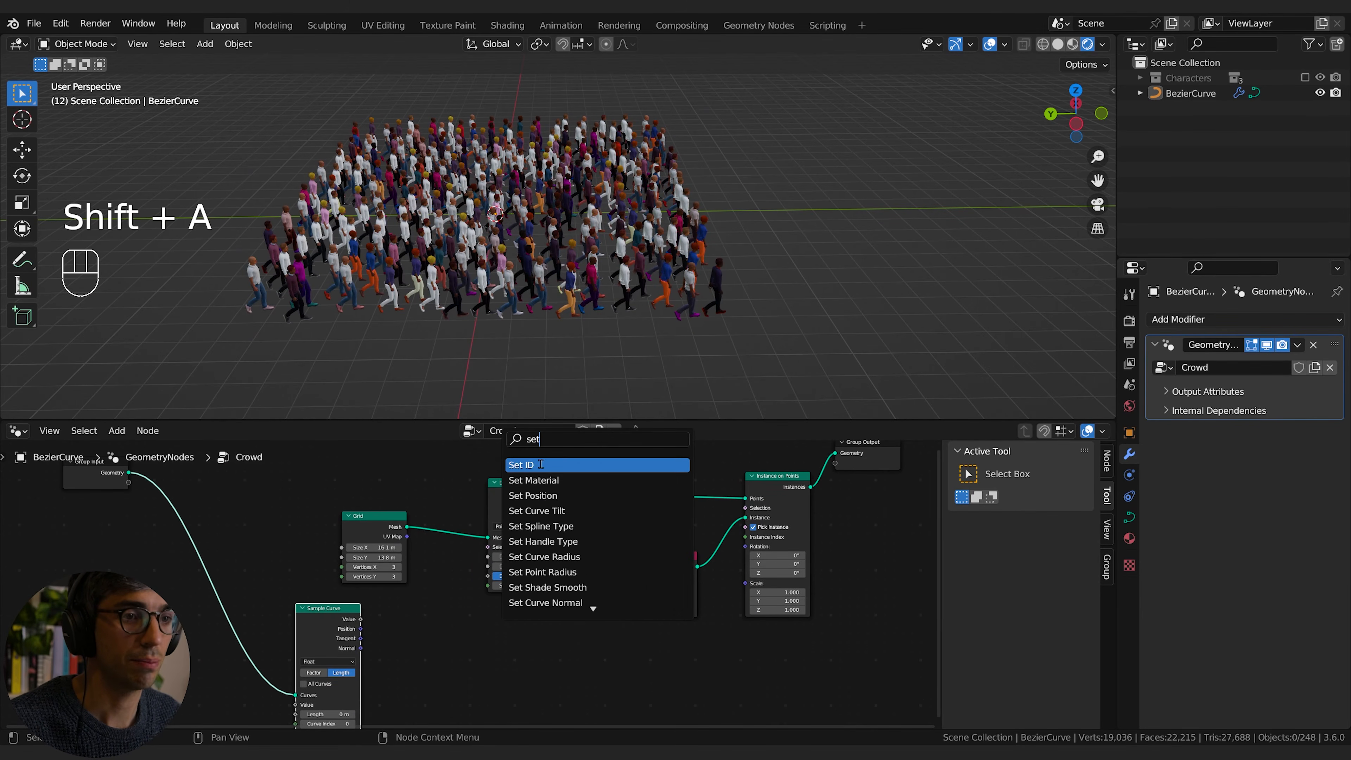
{"action": "left_click", "coordinate": [580, 509]}
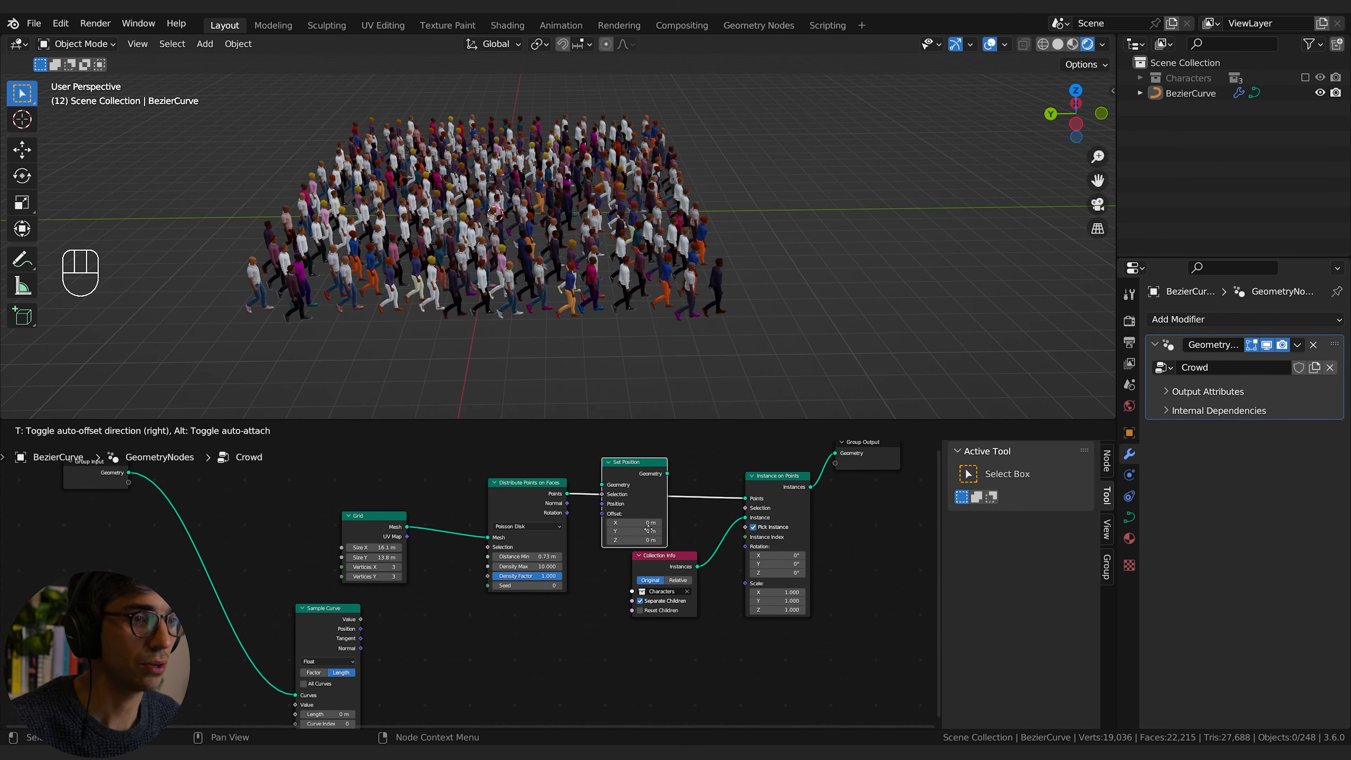
{"action": "left_click", "coordinate": [651, 526]}
Step: Spread out the Collection Info, Instance on Points, Group Output, Distribute Points on Faces and Sample Curve nodes around Set Position
{"action": "left_click_drag", "start_coordinate": [679, 581], "coordinate": [695, 642]}
{"action": "left_click_drag", "start_coordinate": [791, 488], "coordinate": [807, 493]}
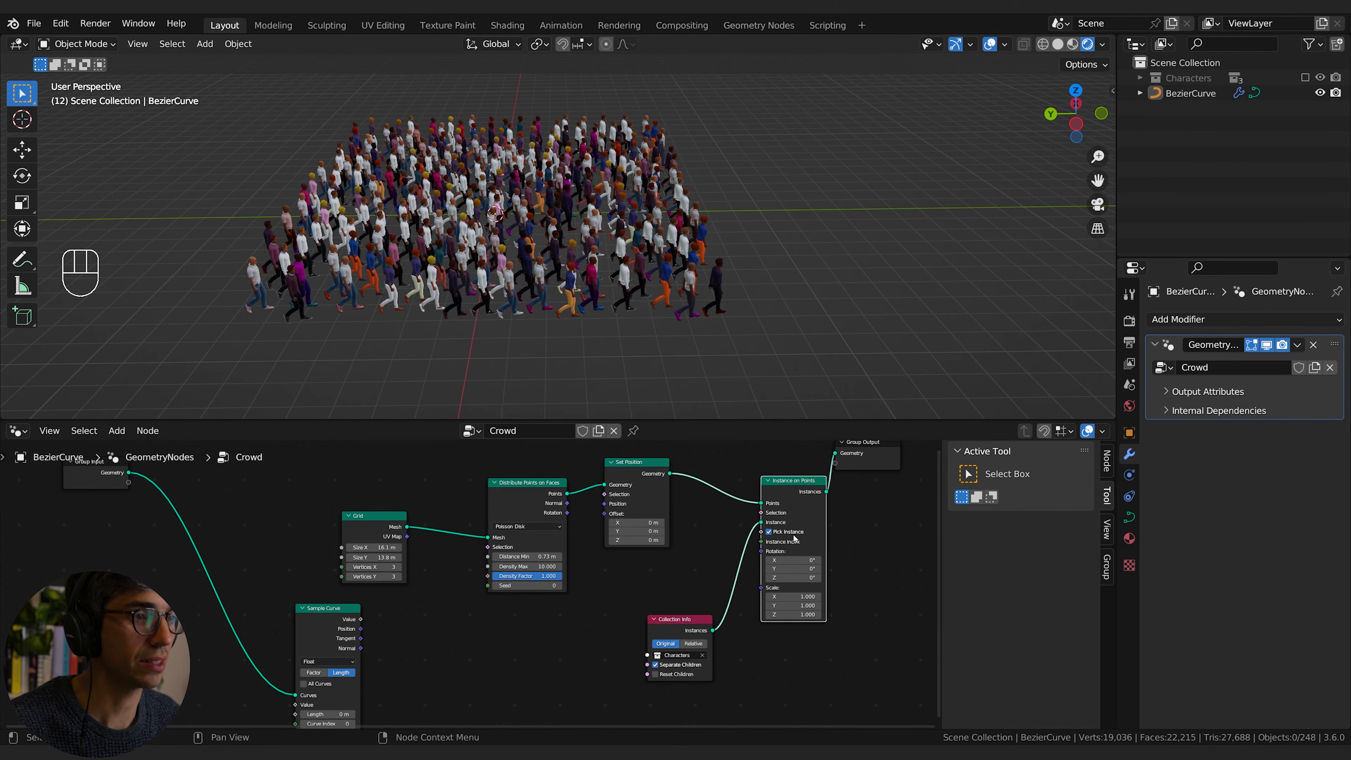
{"action": "left_click_drag", "start_coordinate": [678, 619], "coordinate": [688, 612]}
{"action": "middle_click_drag", "start_coordinate": [835, 509], "coordinate": [820, 545]}
{"action": "left_click_drag", "start_coordinate": [874, 493], "coordinate": [893, 495]}
{"action": "middle_click_drag", "start_coordinate": [548, 589], "coordinate": [590, 566]}
{"action": "mouse_move", "coordinate": [642, 500]}
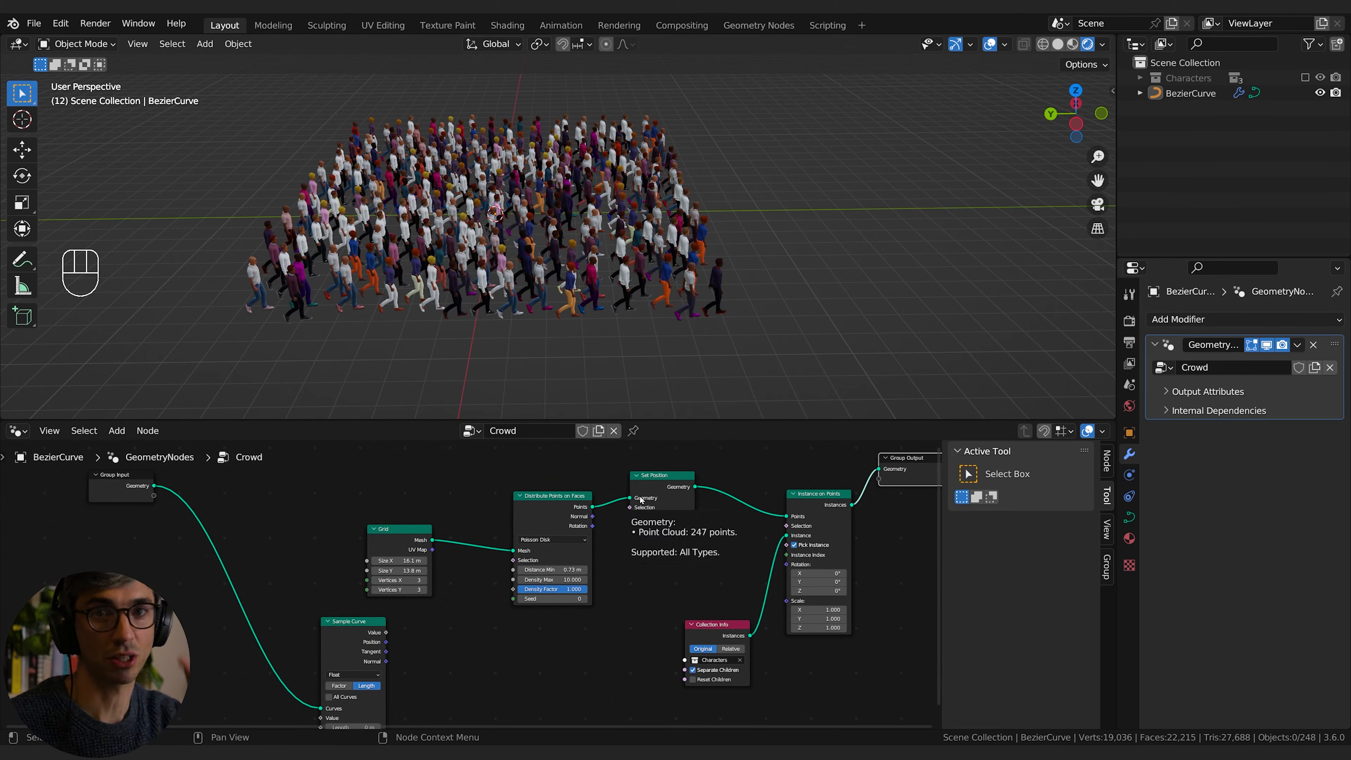
{"action": "middle_click_drag", "start_coordinate": [615, 605], "coordinate": [668, 580]}
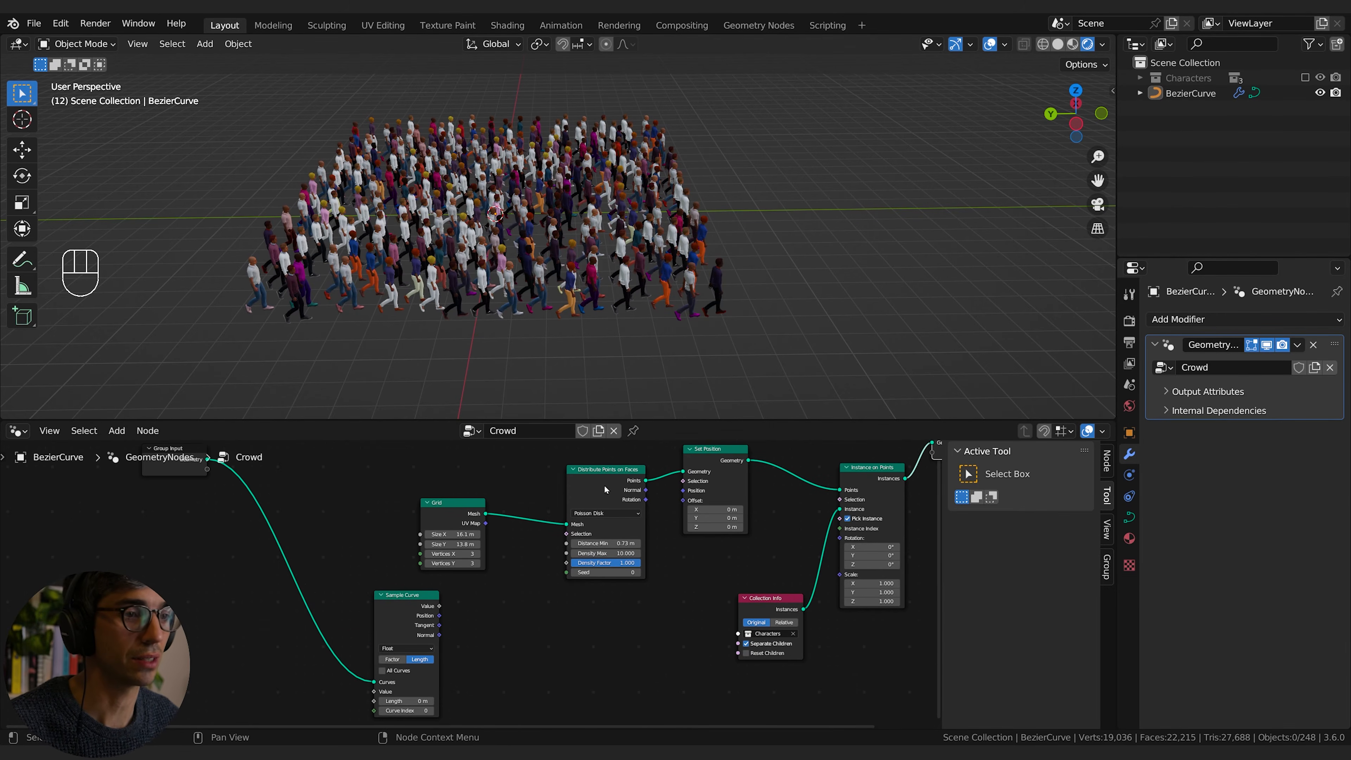
{"action": "left_click_drag", "start_coordinate": [604, 490], "coordinate": [570, 493]}
{"action": "left_click_drag", "start_coordinate": [395, 618], "coordinate": [396, 625]}
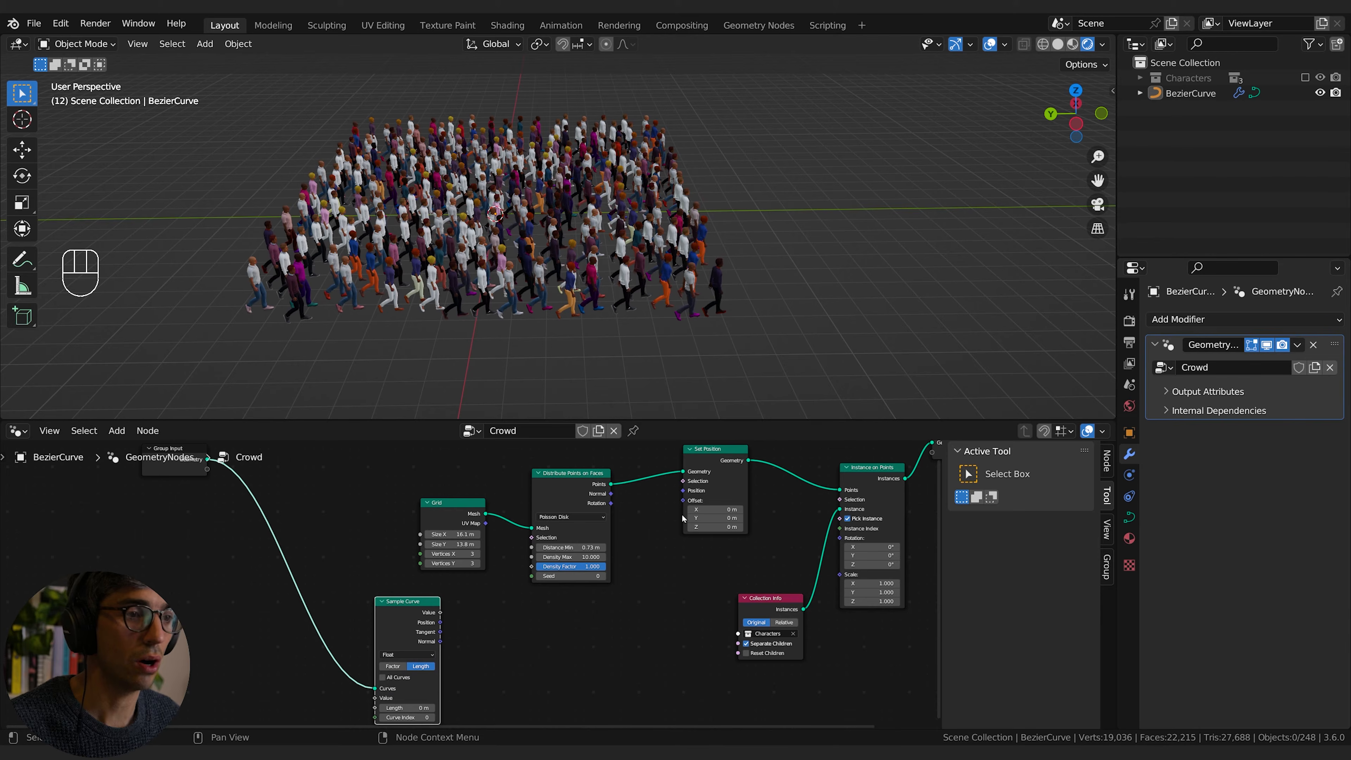
Step: Connect Sample Curve's Position output to Set Position's Position input and set the sample length to 18 m
{"action": "middle_click_drag", "start_coordinate": [409, 628], "coordinate": [414, 617]}
{"action": "mouse_move", "coordinate": [445, 611]}
{"action": "left_mouse_down"}
{"action": "mouse_move", "coordinate": [571, 559]}
{"action": "mouse_move", "coordinate": [696, 483]}
{"action": "mouse_move", "coordinate": [426, 610]}
{"action": "left_mouse_up"}
{"action": "middle_click_drag", "start_coordinate": [552, 640], "coordinate": [559, 619]}
{"action": "scroll", "coordinate": [660, 298], "scroll_direction": "down", "scroll_amount": 4}
{"action": "middle_click_drag", "start_coordinate": [659, 298], "coordinate": [495, 308]}
{"action": "left_click_drag", "start_coordinate": [424, 672], "coordinate": [447, 671]}
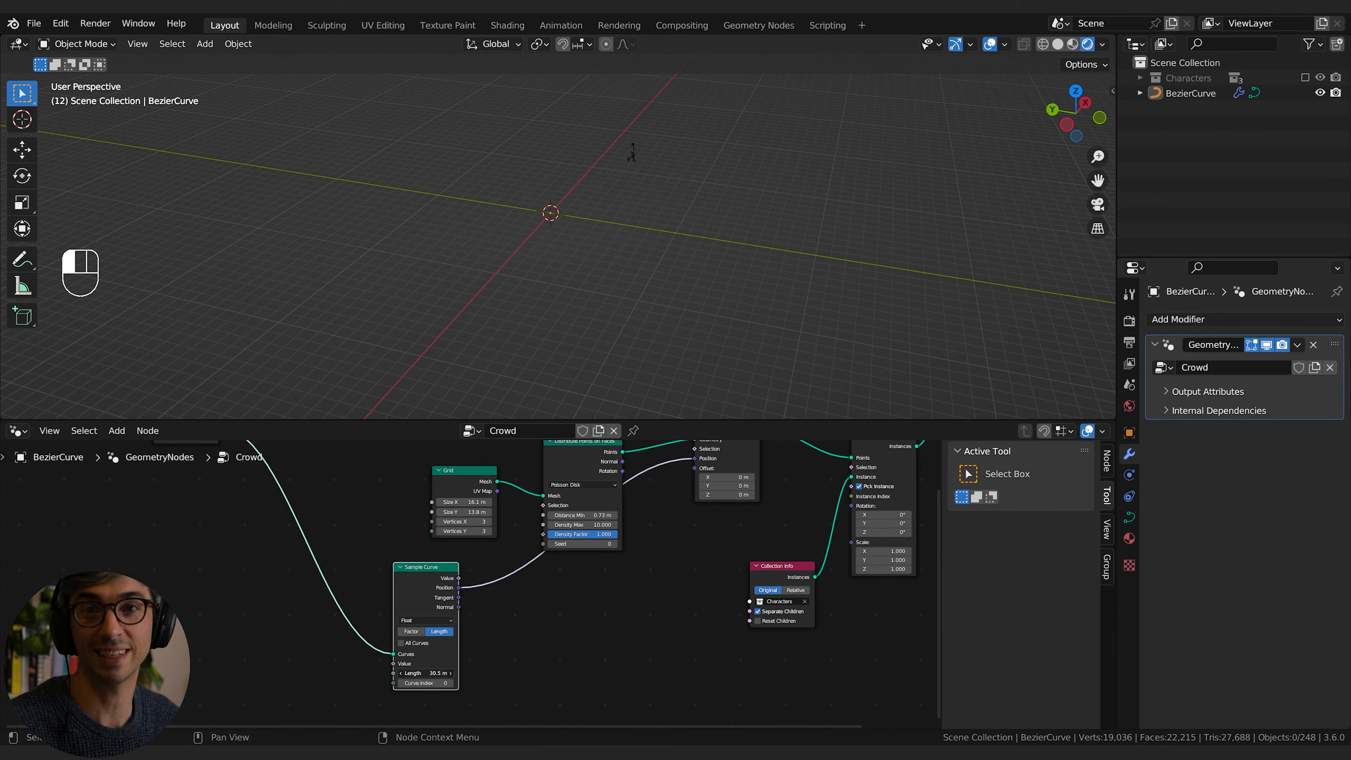
{"action": "left_click_drag", "start_coordinate": [433, 674], "coordinate": [424, 674]}
Step: Add a Random Value node and connect its Value to the Length input of Sample Curve
{"action": "middle_click_drag", "start_coordinate": [310, 683], "coordinate": [423, 640]}
{"action": "left_click", "coordinate": [367, 664]}
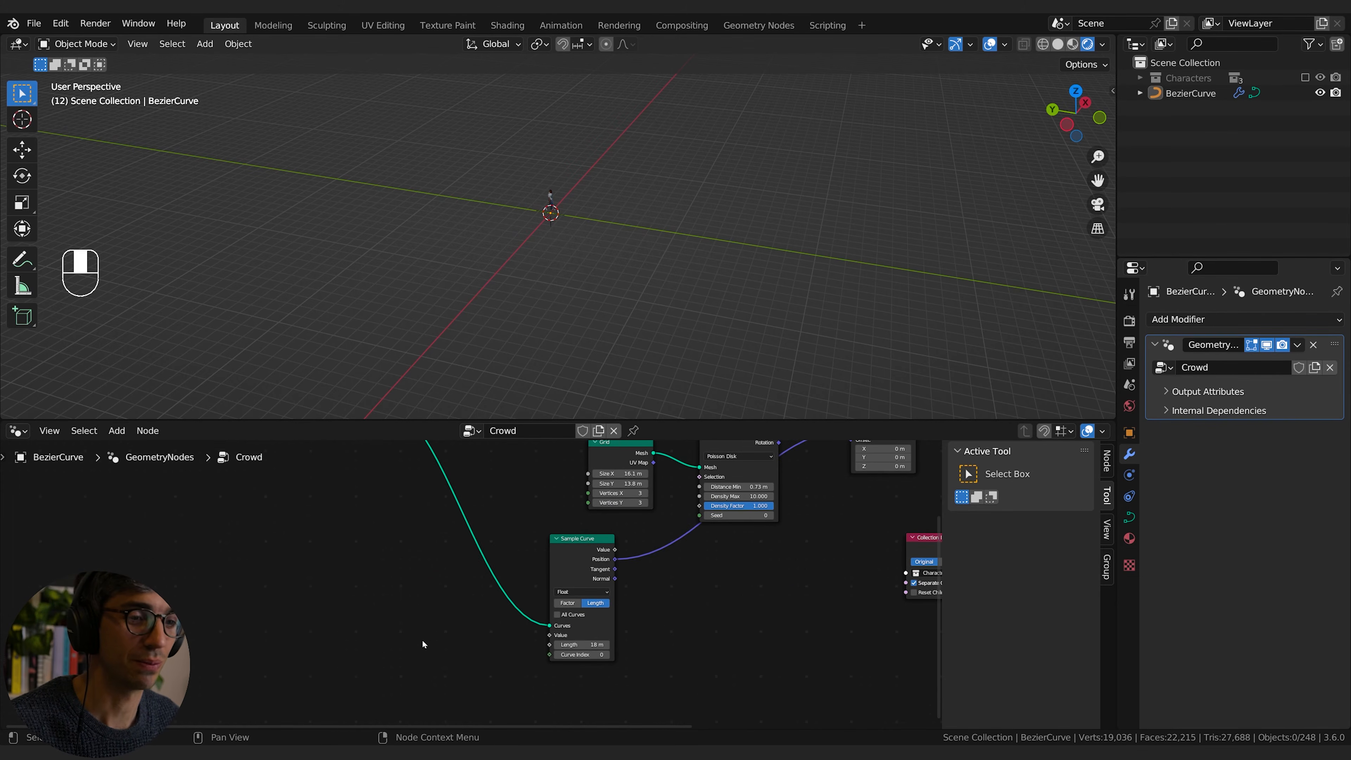
{"action": "key", "text": "shift+a"}
{"action": "type", "text": "ra"}
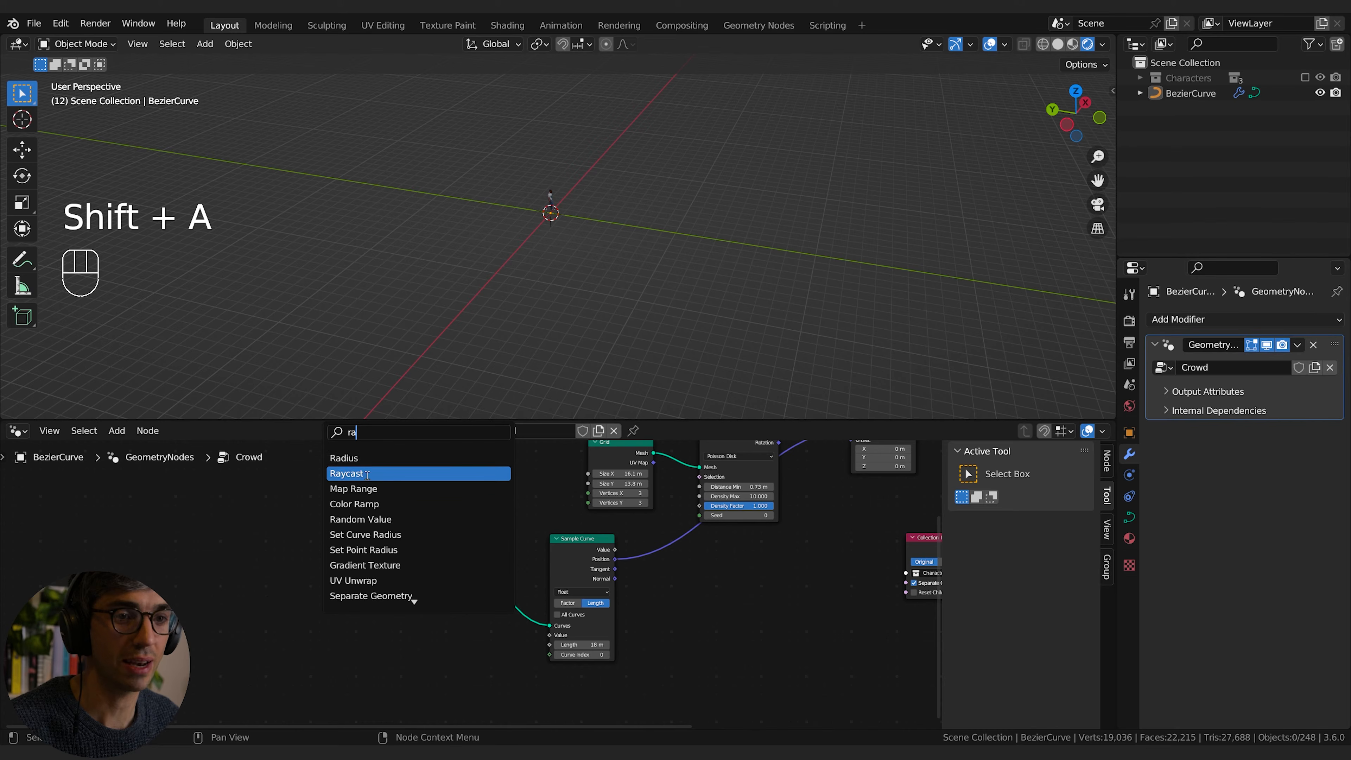
{"action": "left_click", "coordinate": [376, 520]}
{"action": "left_click", "coordinate": [409, 641]}
{"action": "middle_click_drag", "start_coordinate": [441, 618], "coordinate": [420, 597]}
{"action": "left_click_drag", "start_coordinate": [334, 557], "coordinate": [428, 632]}
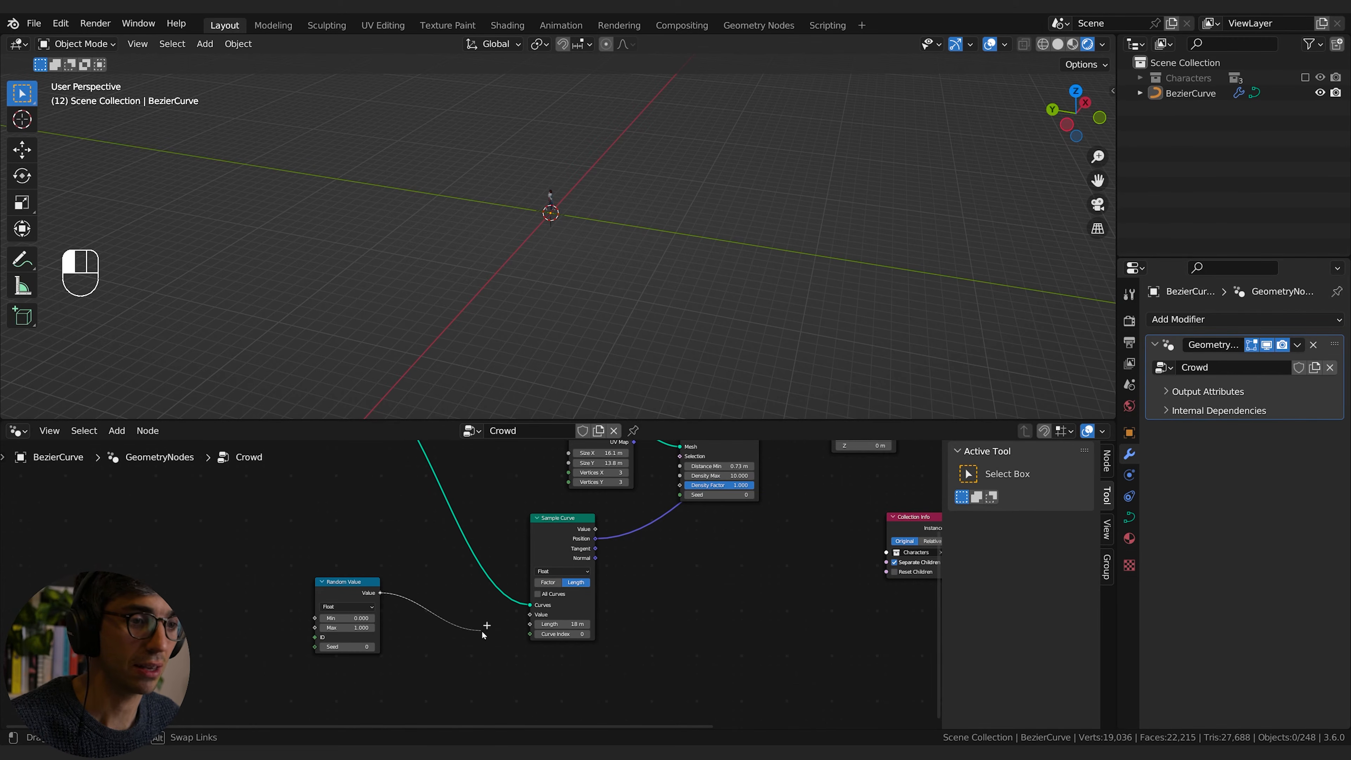
{"action": "left_click_drag", "start_coordinate": [530, 624], "coordinate": [530, 624]}
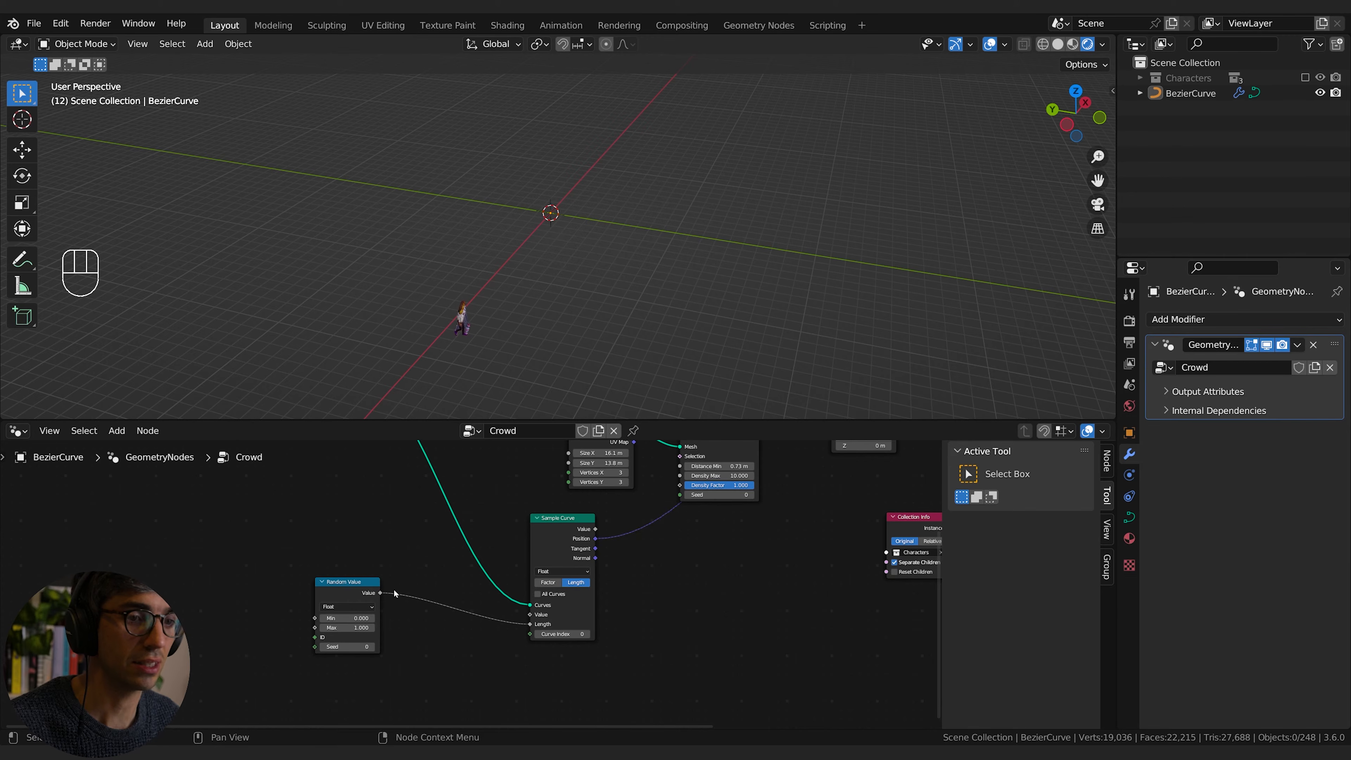
Step: Raise the Random Value node's Max to 34.000 and view the row of characters up close
{"action": "left_click_drag", "start_coordinate": [339, 627], "coordinate": [383, 627]}
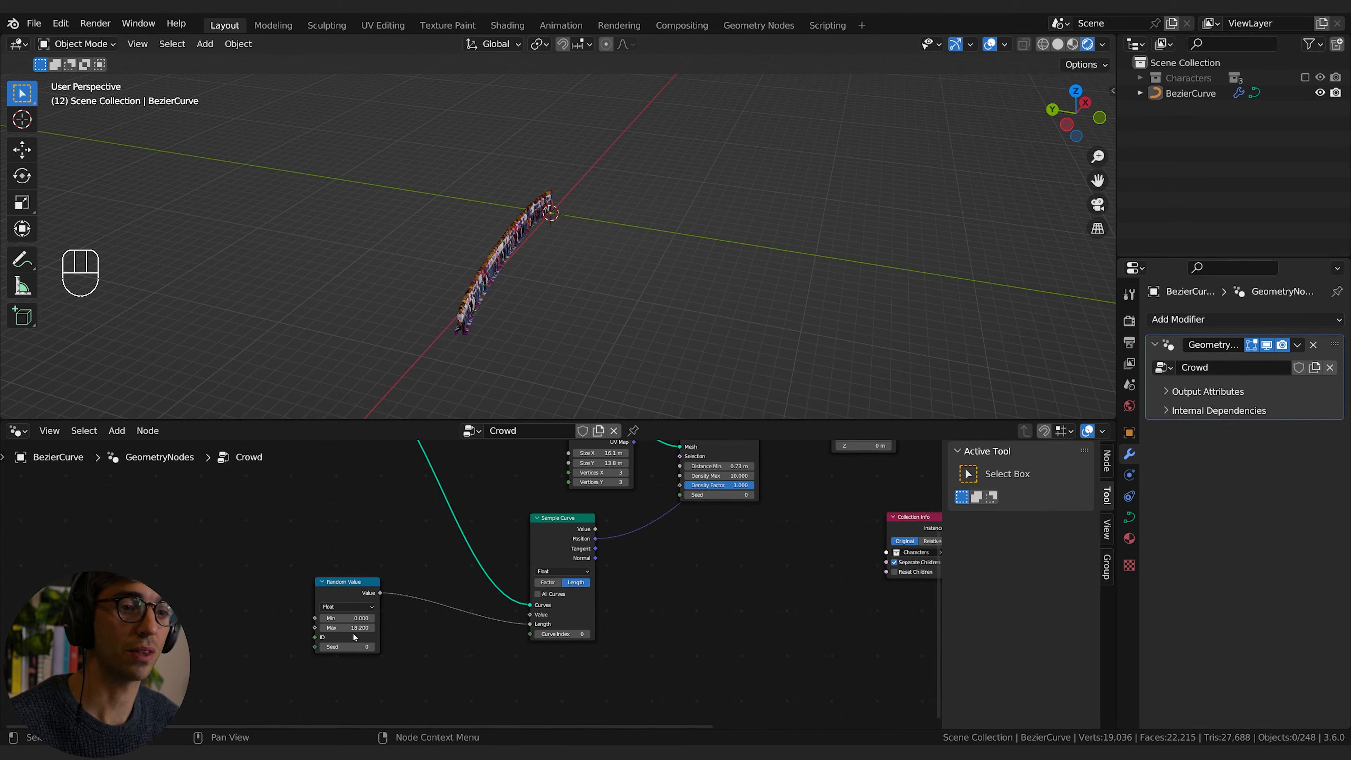
{"action": "left_click_drag", "start_coordinate": [341, 627], "coordinate": [436, 628]}
{"action": "middle_click_drag", "start_coordinate": [612, 336], "coordinate": [582, 268]}
{"action": "scroll", "coordinate": [581, 268], "scroll_direction": "up", "scroll_amount": 4}
{"action": "middle_click_drag", "start_coordinate": [463, 266], "coordinate": [584, 377], "text": "shift"}
Step: Move the Grid and Distribute Points on Faces nodes clear of the link from Sample Curve to Set Position
{"action": "middle_click_drag", "start_coordinate": [749, 636], "coordinate": [540, 675]}
{"action": "scroll", "coordinate": [668, 649], "scroll_direction": "down", "scroll_amount": 1}
{"action": "middle_click_drag", "start_coordinate": [572, 621], "coordinate": [530, 664]}
{"action": "left_click_drag", "start_coordinate": [404, 566], "coordinate": [345, 512]}
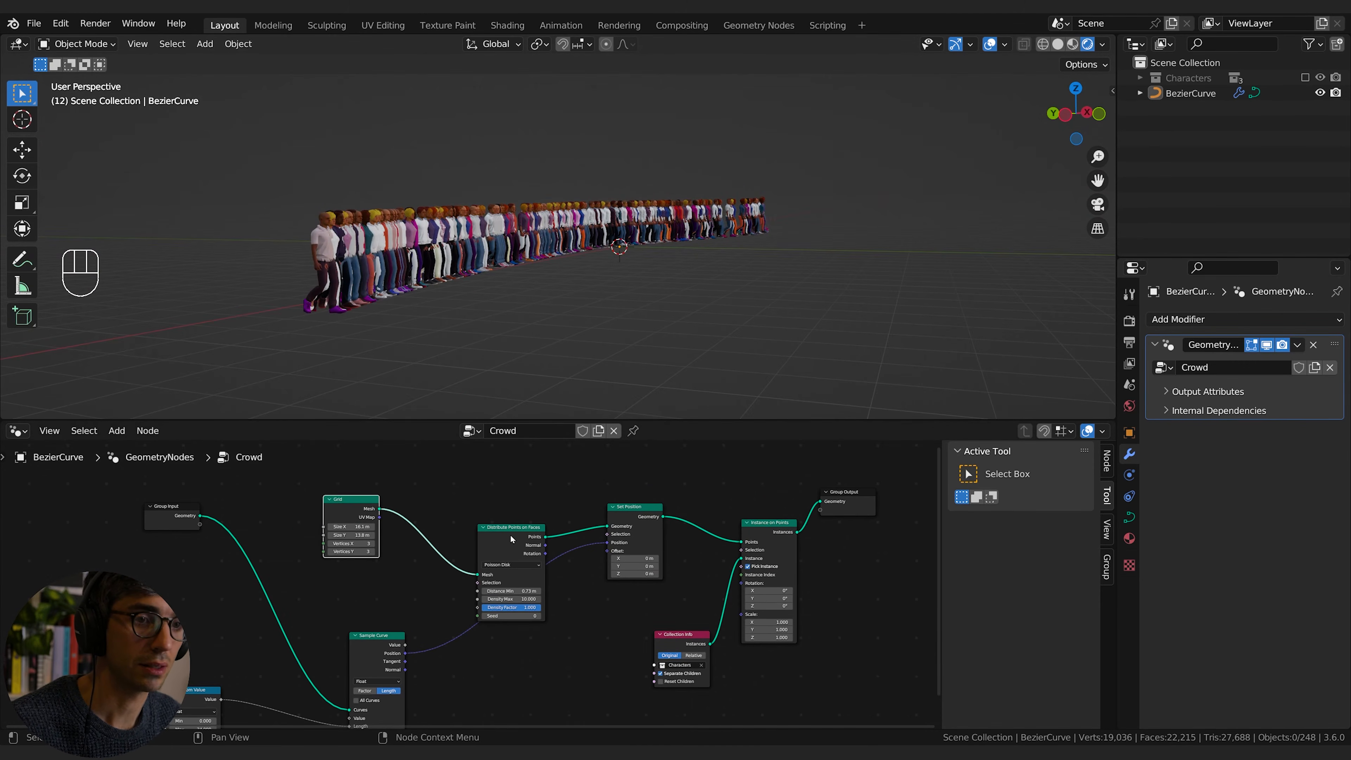
{"action": "left_click_drag", "start_coordinate": [510, 536], "coordinate": [478, 495]}
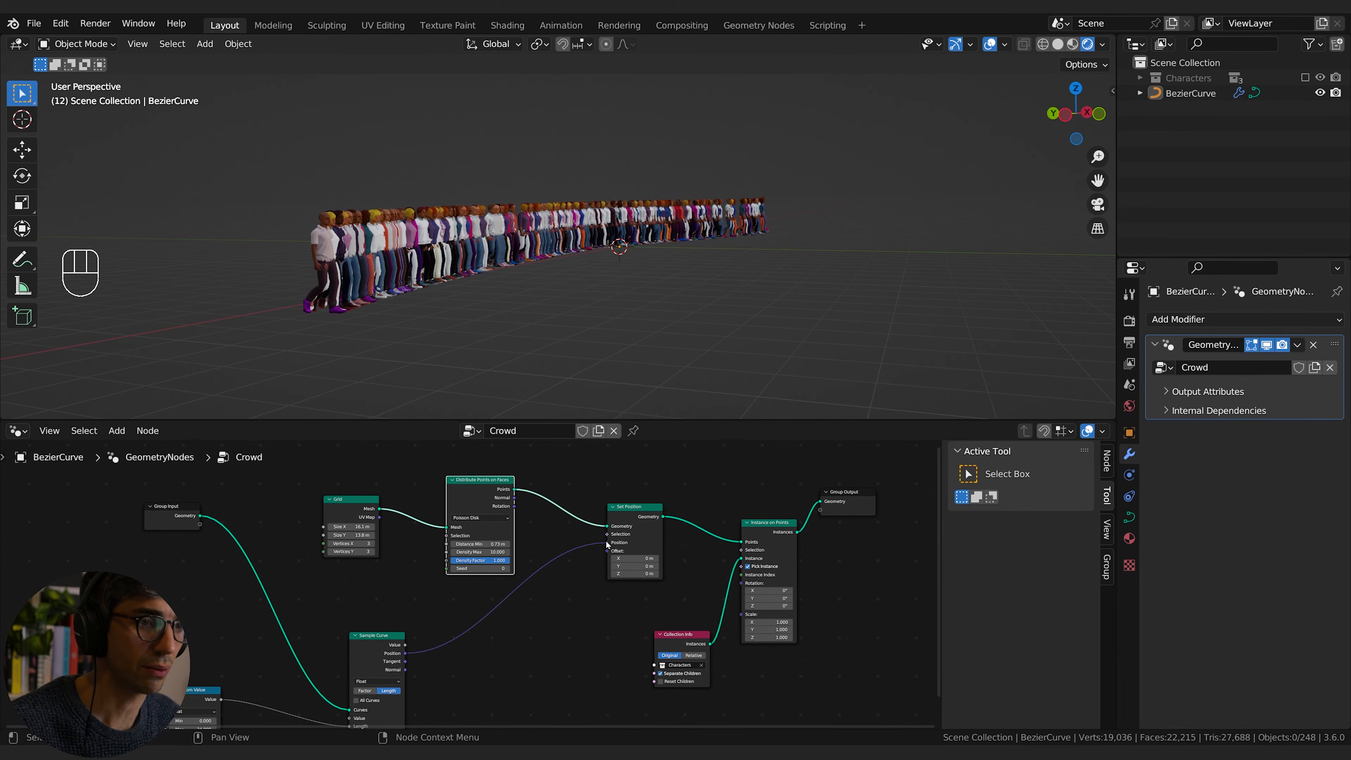
Step: Reroute the sampled curve position from Set Position's Position input to its Offset input
{"action": "mouse_move", "coordinate": [608, 543]}
{"action": "left_mouse_down"}
{"action": "mouse_move", "coordinate": [594, 550]}
{"action": "mouse_move", "coordinate": [608, 551]}
{"action": "left_mouse_up"}
{"action": "middle_click_drag", "start_coordinate": [649, 320], "coordinate": [607, 299]}
{"action": "middle_click_drag", "start_coordinate": [479, 304], "coordinate": [528, 344]}
Step: Lower the Random Value node's Max and move the node farther from Sample Curve
{"action": "middle_click_drag", "start_coordinate": [370, 706], "coordinate": [441, 648]}
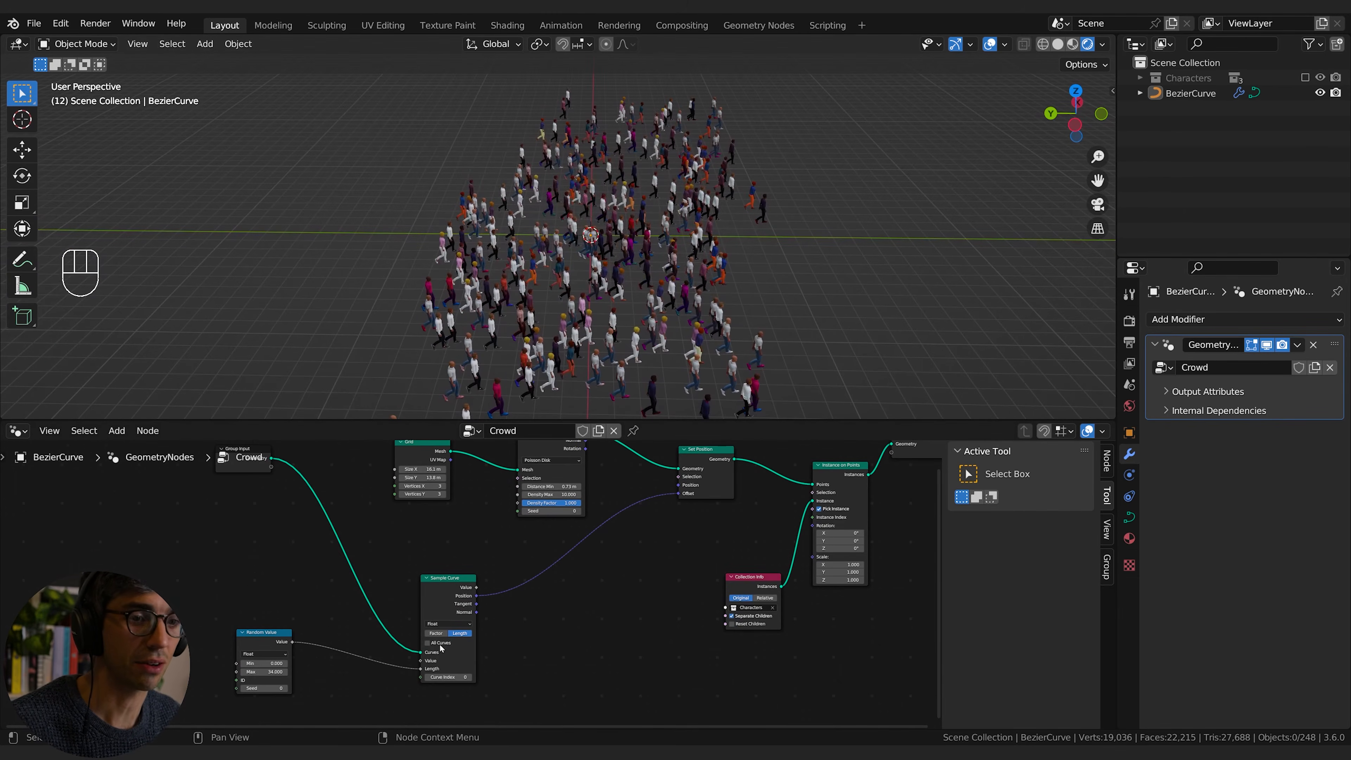
{"action": "mouse_move", "coordinate": [264, 672]}
{"action": "left_mouse_down"}
{"action": "mouse_move", "coordinate": [314, 672]}
{"action": "mouse_move", "coordinate": [263, 672]}
{"action": "left_mouse_up"}
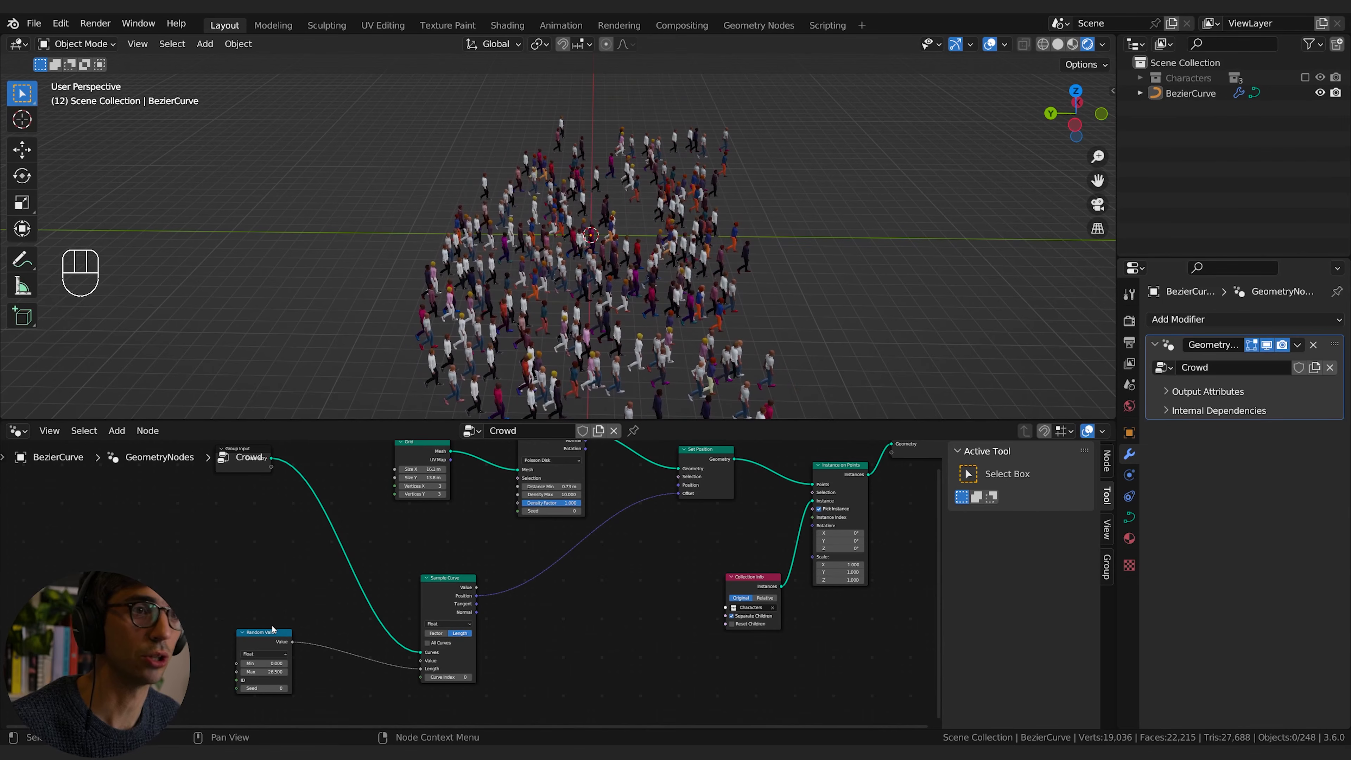
{"action": "middle_click_drag", "start_coordinate": [231, 588], "coordinate": [296, 544]}
{"action": "left_click_drag", "start_coordinate": [324, 595], "coordinate": [221, 585]}
{"action": "left_click", "coordinate": [362, 539]}
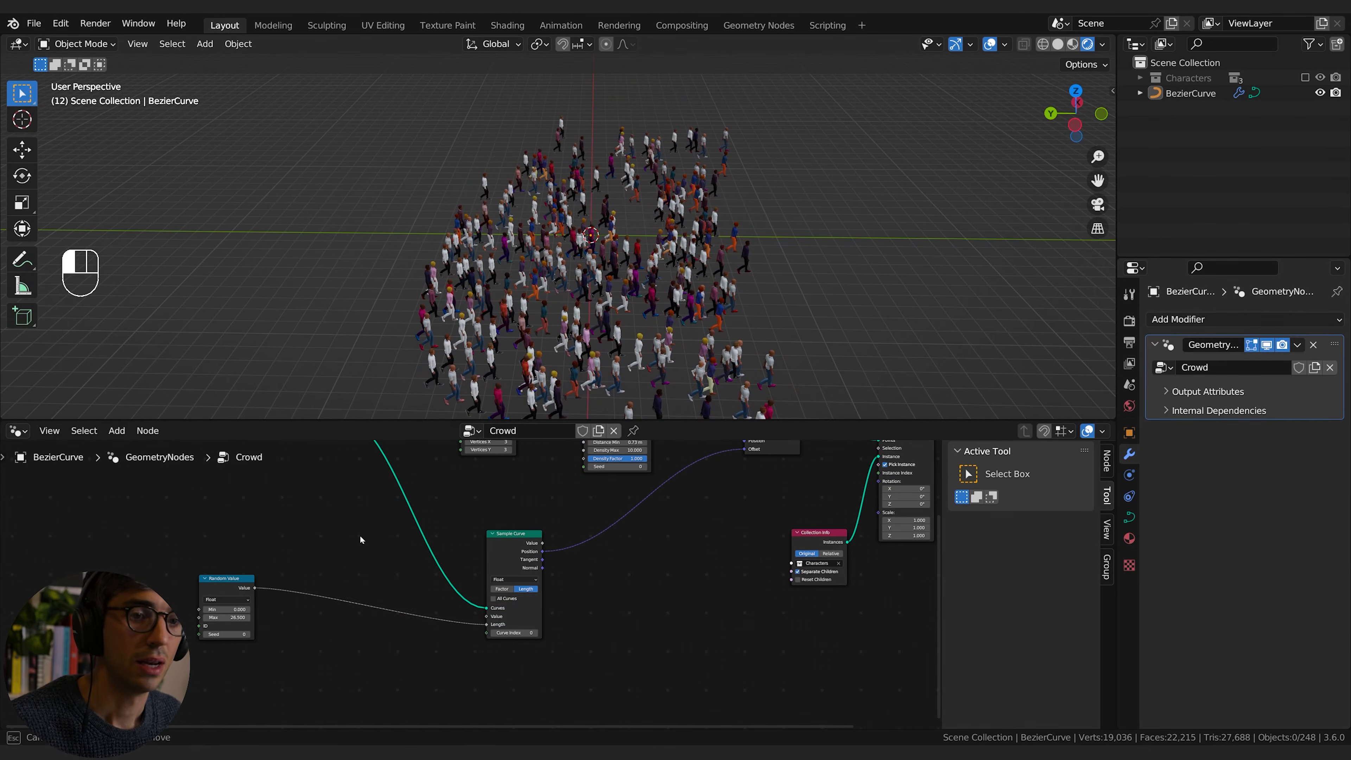
Step: Insert an Add Math node between Random Value and Sample Curve's Length input and raise its second value to 4.000
{"action": "key", "text": "shift+a"}
{"action": "left_click", "coordinate": [328, 438]}
{"action": "type", "text": "add"}
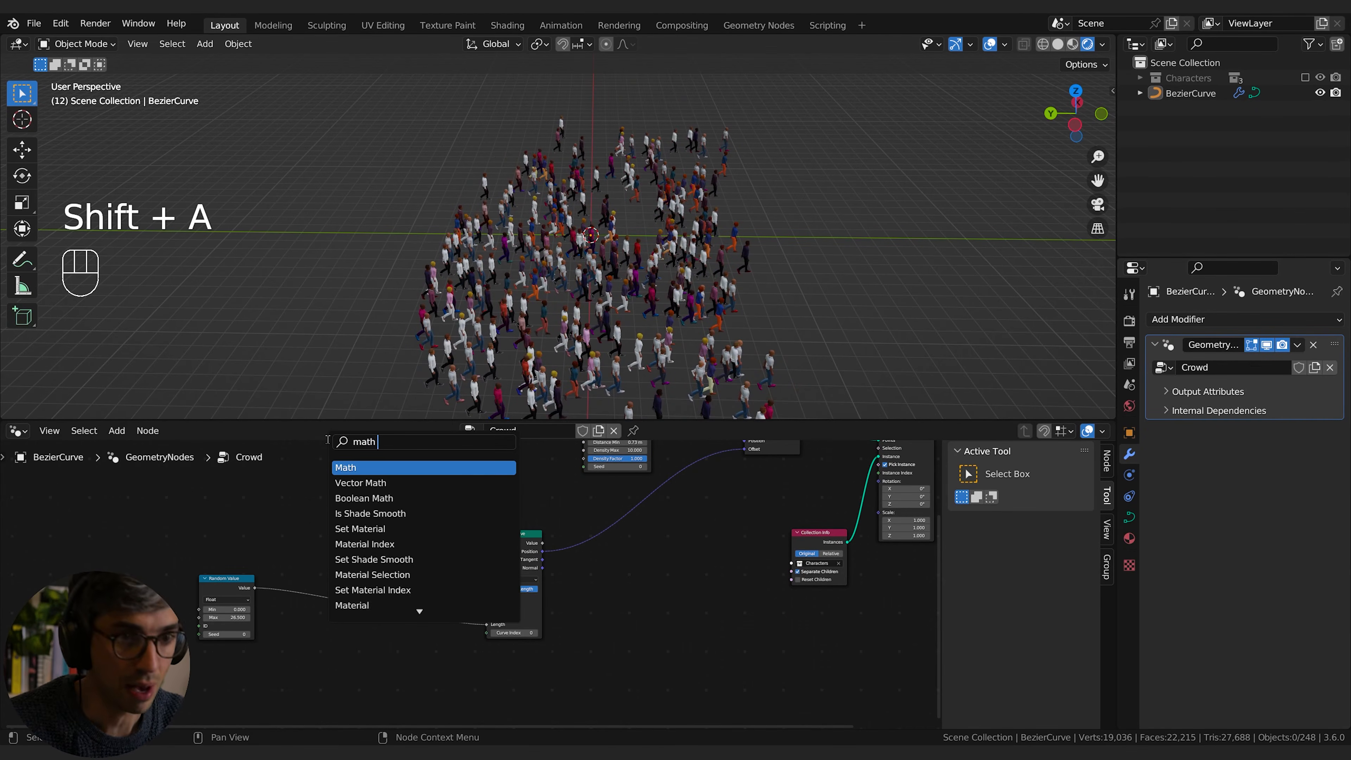
{"action": "key", "text": "Return"}
{"action": "left_click", "coordinate": [384, 613]}
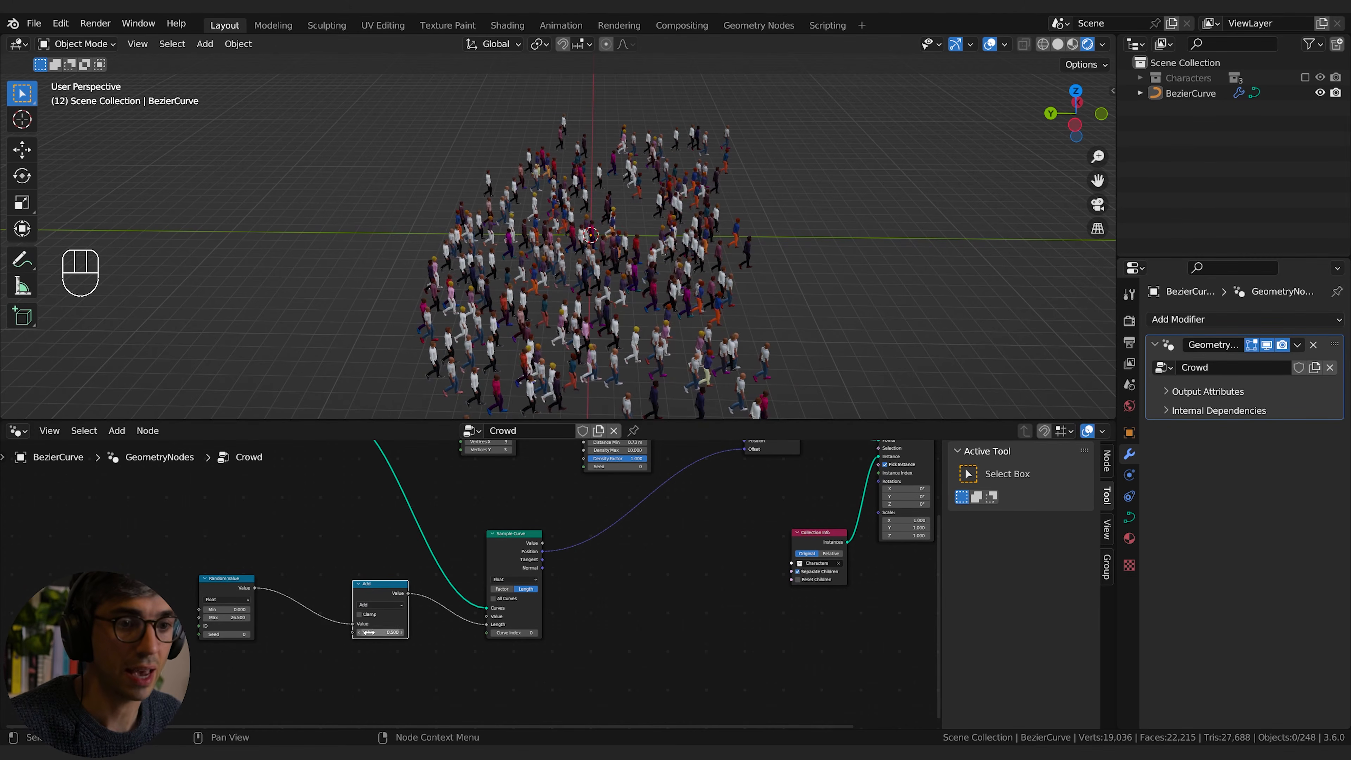
{"action": "mouse_move", "coordinate": [368, 632]}
{"action": "left_mouse_down"}
{"action": "mouse_move", "coordinate": [486, 632]}
{"action": "mouse_move", "coordinate": [392, 633]}
{"action": "left_mouse_up"}
{"action": "left_click", "coordinate": [390, 667]}
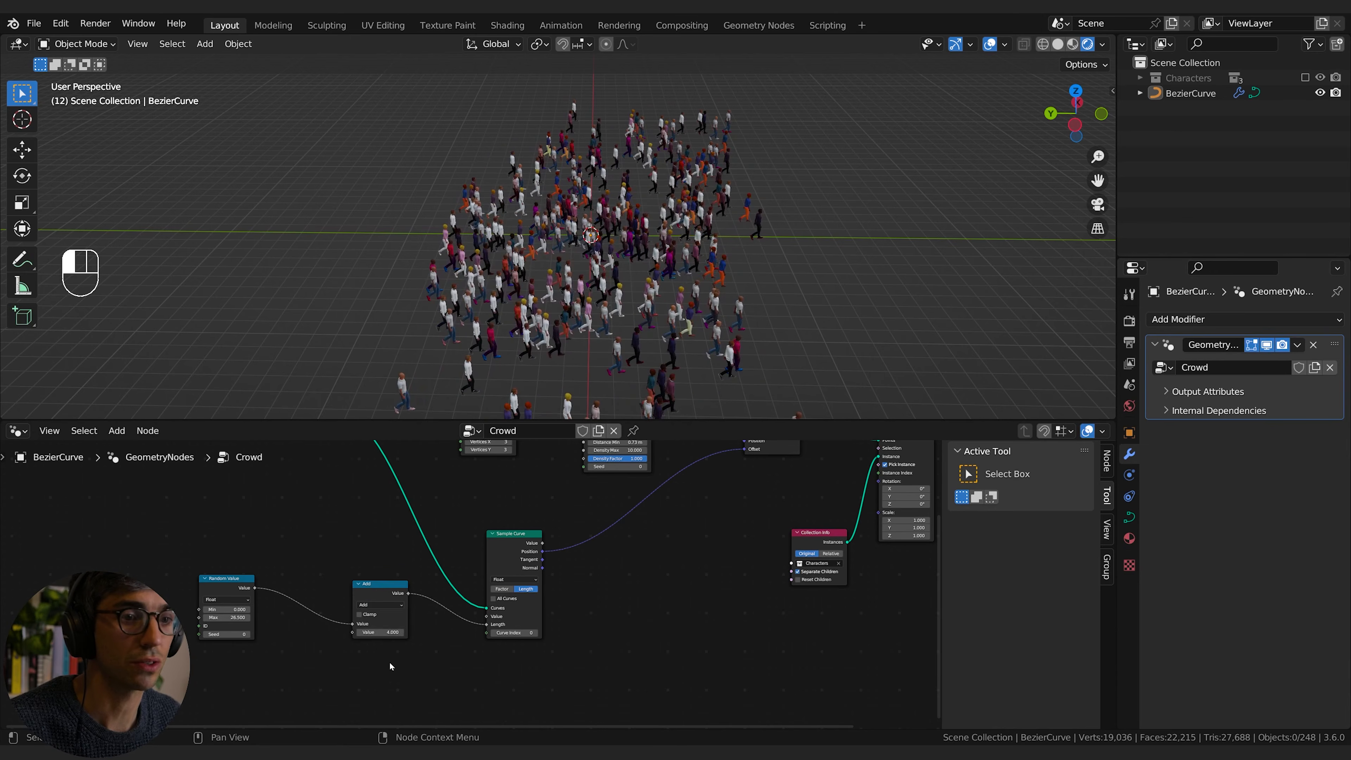
Step: Drive the Add node's second value with the expression #frame and play the animation
{"action": "left_click", "coordinate": [388, 633]}
{"action": "type", "text": "#"}
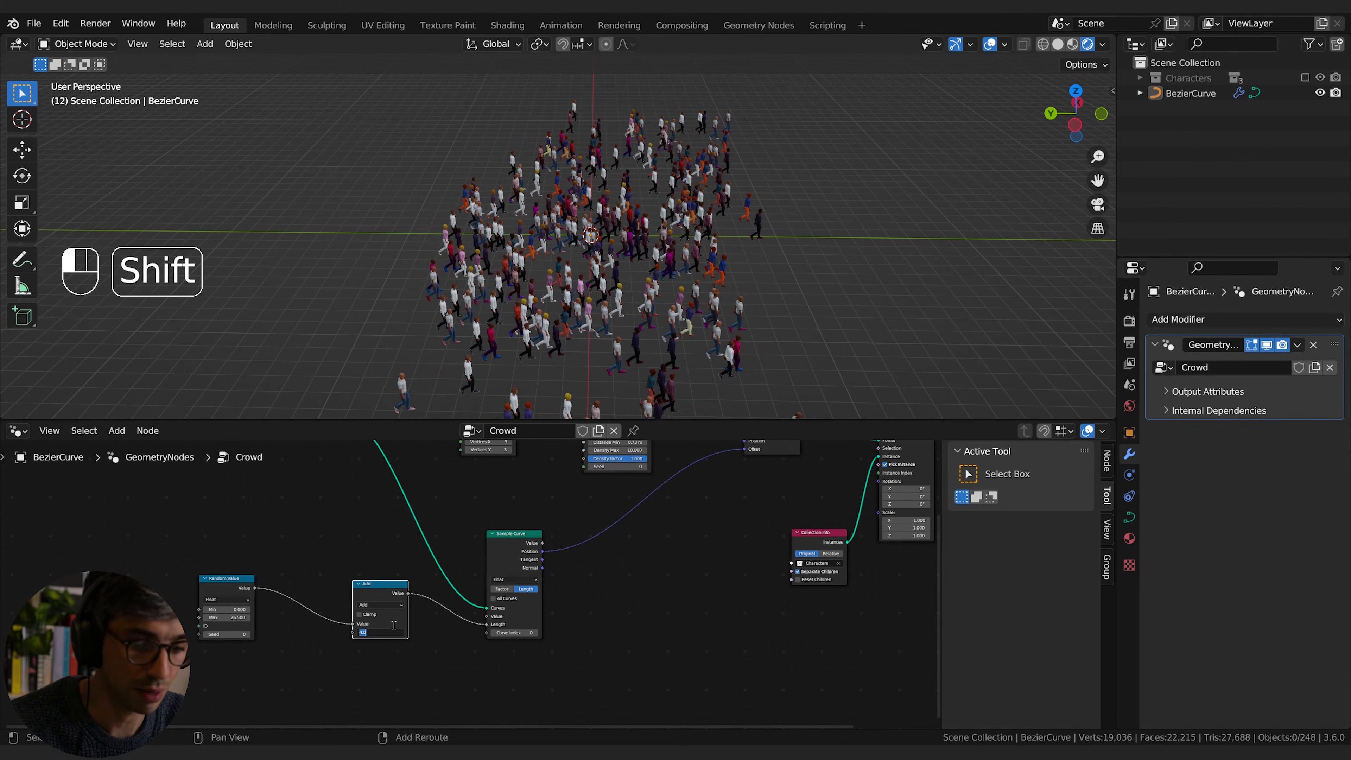
{"action": "type", "text": "frame"}
{"action": "key", "text": "Return"}
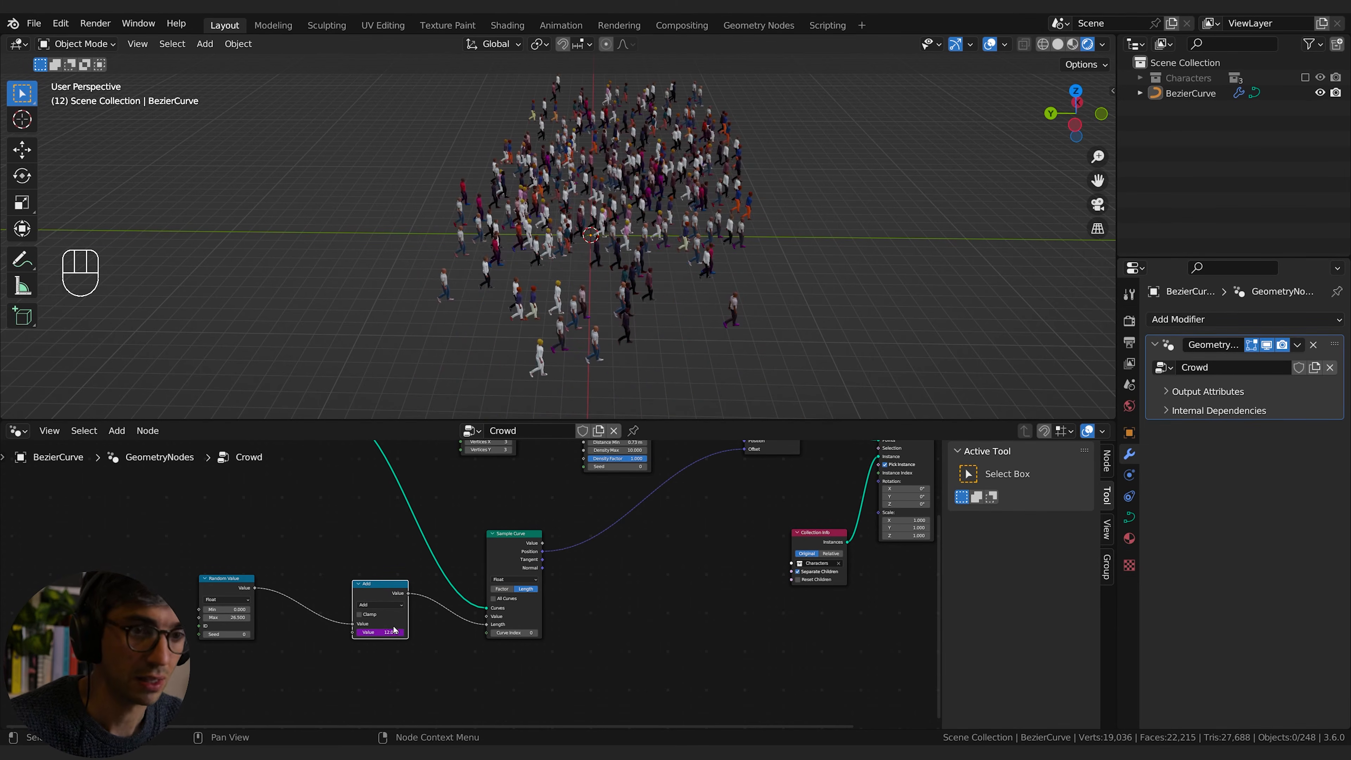
{"action": "key", "text": "space"}
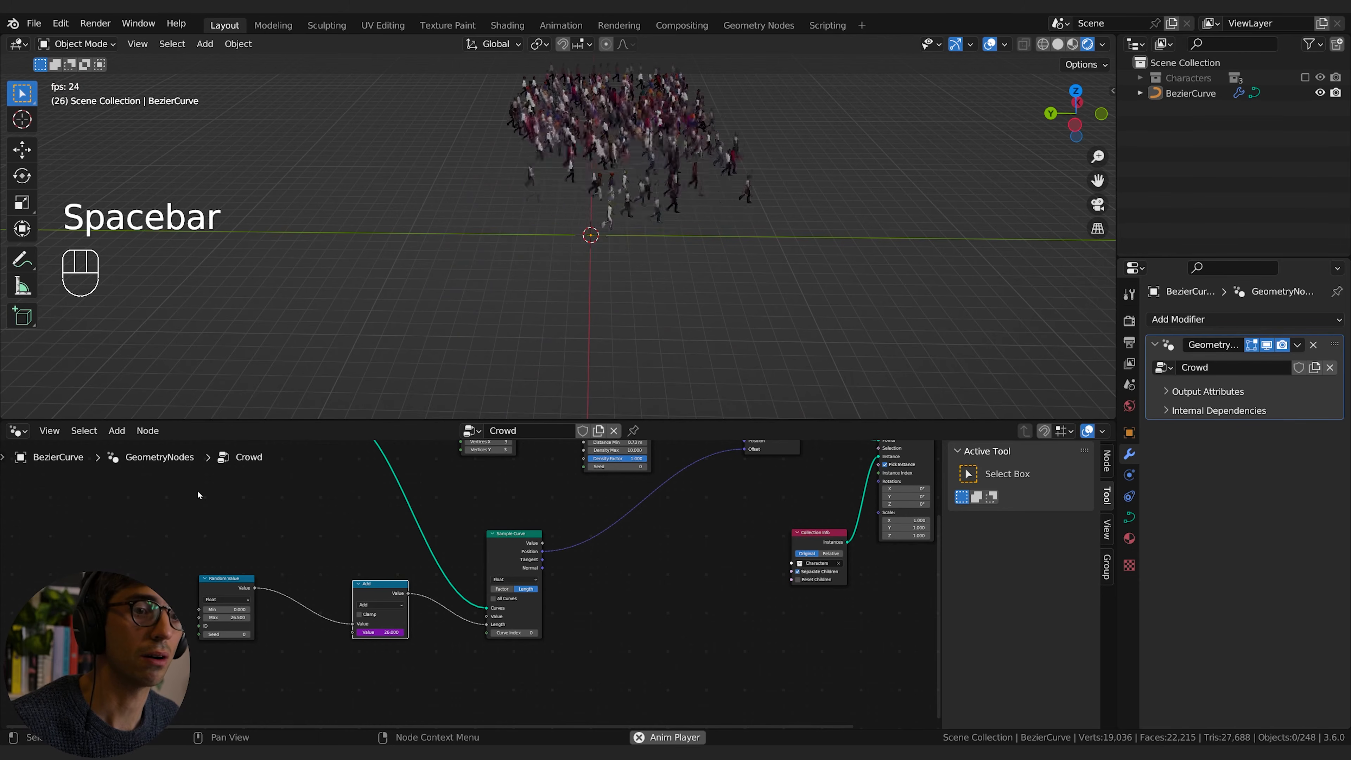
{"action": "key", "text": "space"}
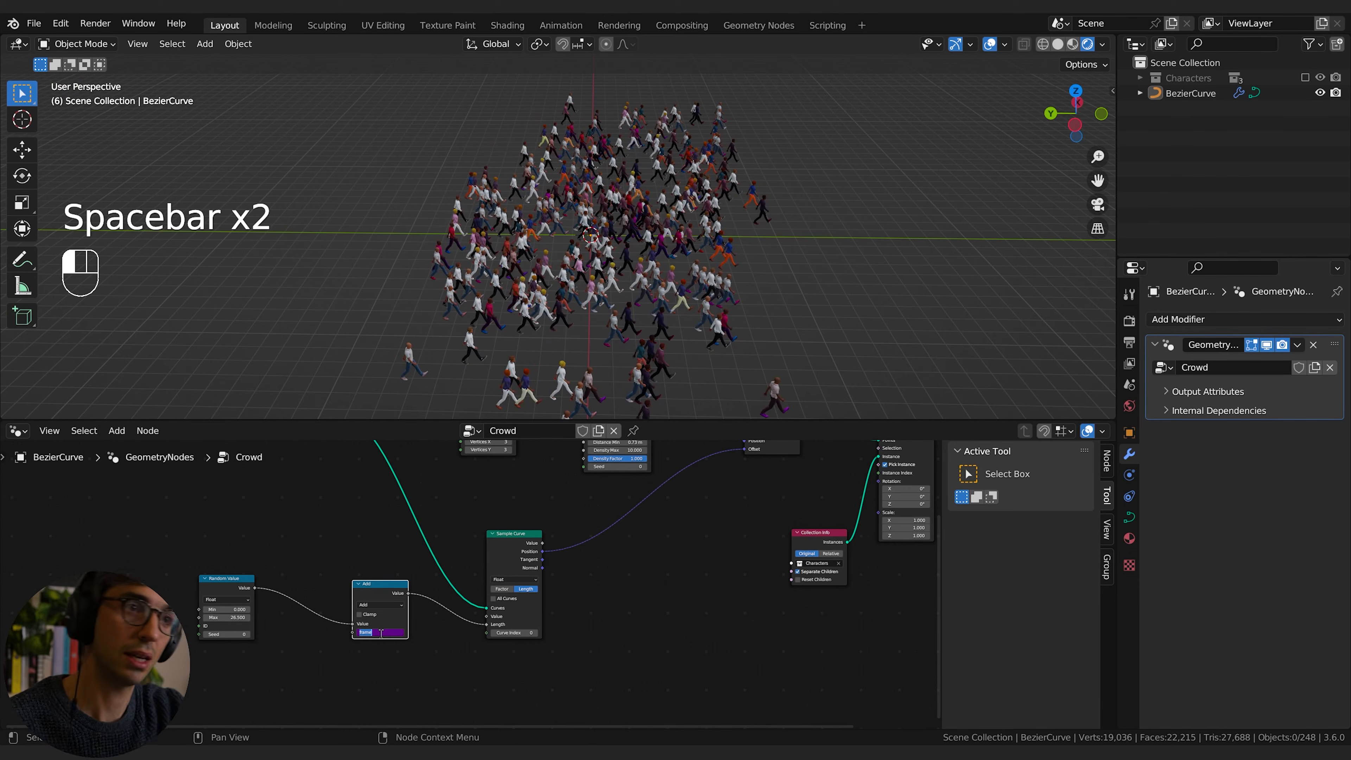
Step: Change the Add node's driver expression to frame*.1 and play the animation, viewing the crowd from closer
{"action": "left_click", "coordinate": [381, 633]}
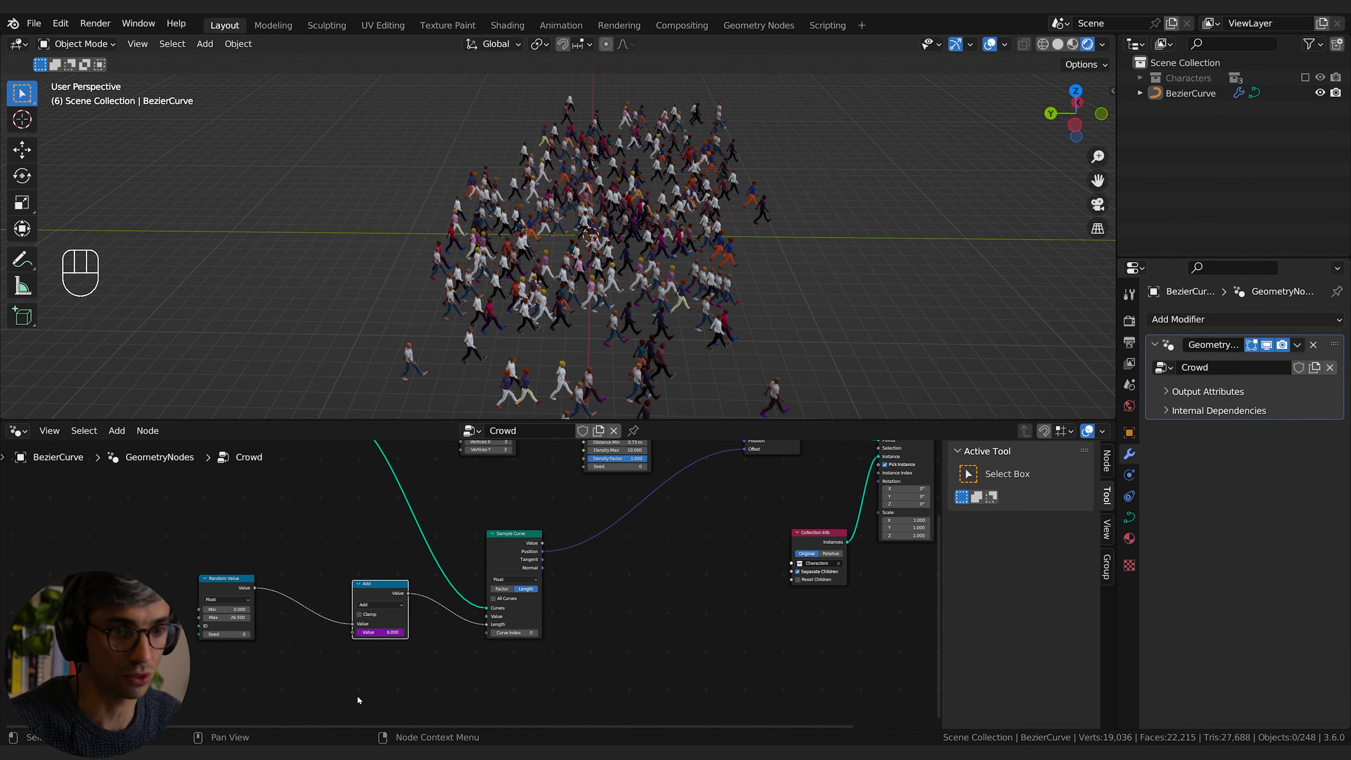
{"action": "scroll", "coordinate": [359, 701], "scroll_direction": "up", "scroll_amount": 9}
{"action": "middle_click_drag", "start_coordinate": [401, 667], "coordinate": [567, 544], "text": "shift"}
{"action": "scroll", "coordinate": [489, 565], "scroll_direction": "up", "scroll_amount": 2}
{"action": "left_click", "coordinate": [493, 557]}
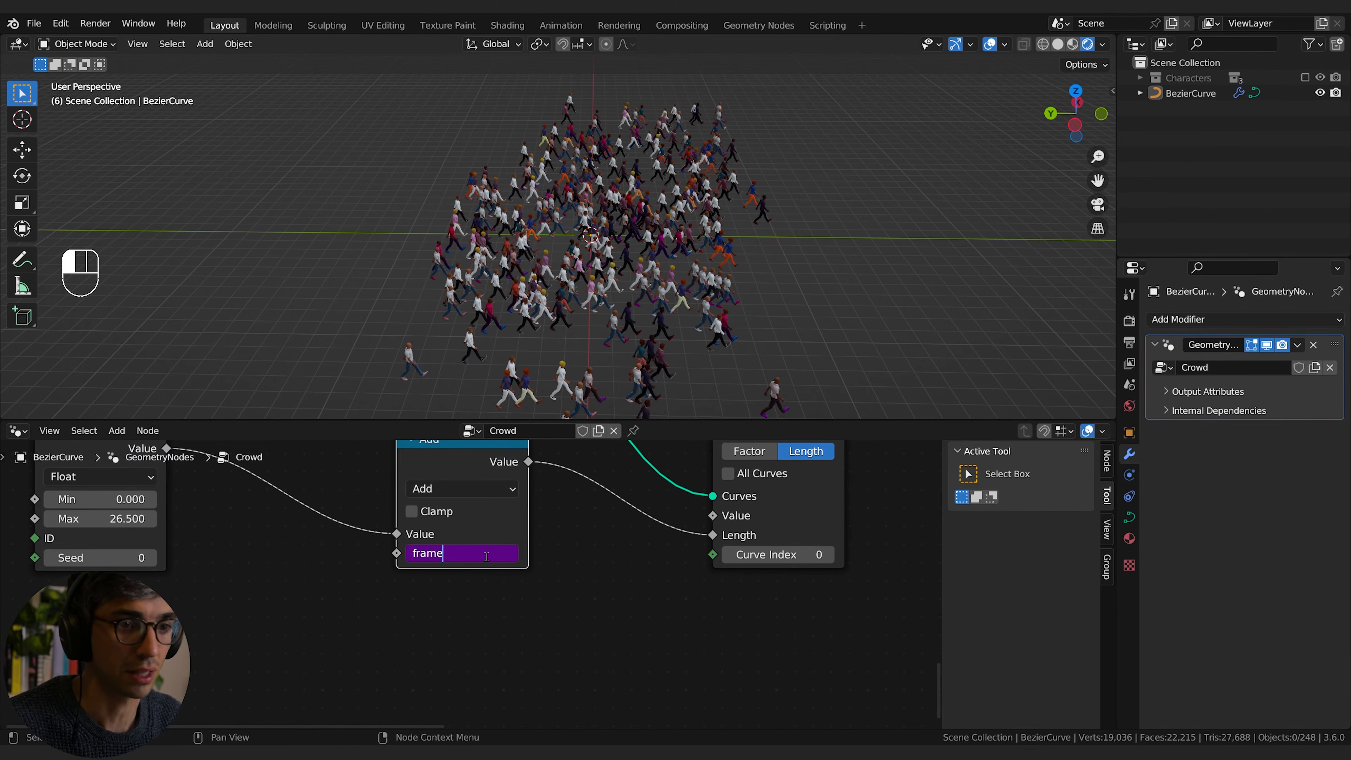
{"action": "key", "text": "shift"}
{"action": "type", "text": "*"}
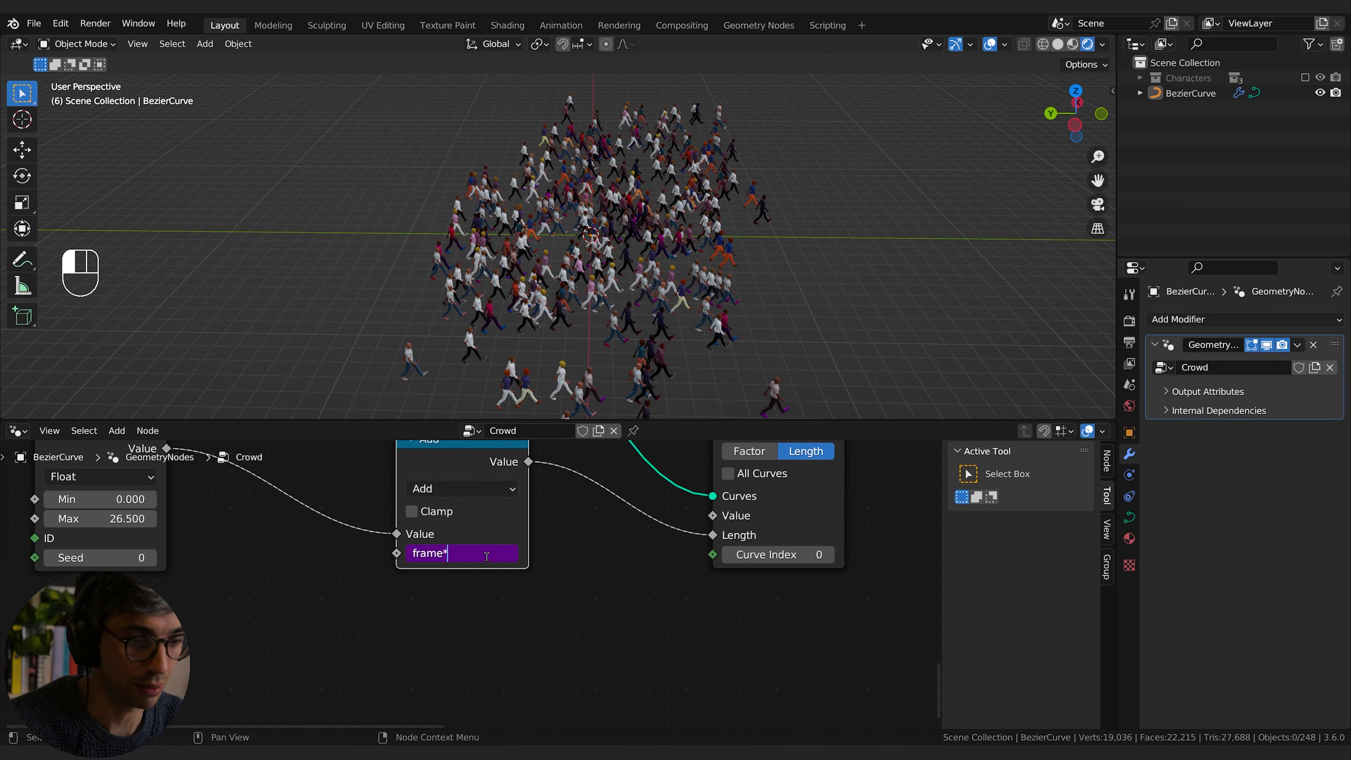
{"action": "type", "text": ".1"}
{"action": "key", "text": "Return"}
{"action": "key", "text": "space"}
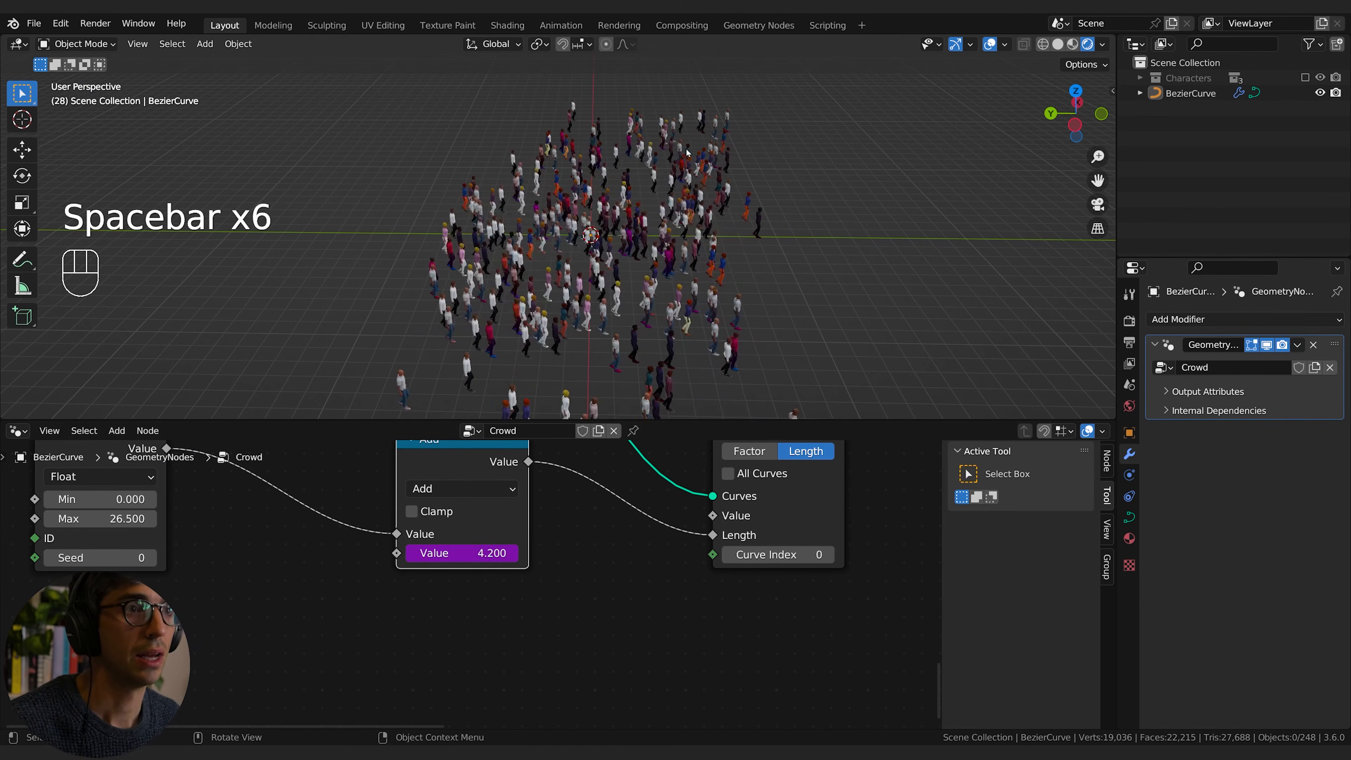
{"action": "scroll", "coordinate": [702, 296], "scroll_direction": "up", "scroll_amount": 1}
{"action": "middle_click_drag", "start_coordinate": [702, 297], "coordinate": [641, 294], "text": "shift"}
{"action": "scroll", "coordinate": [642, 293], "scroll_direction": "up", "scroll_amount": 2}
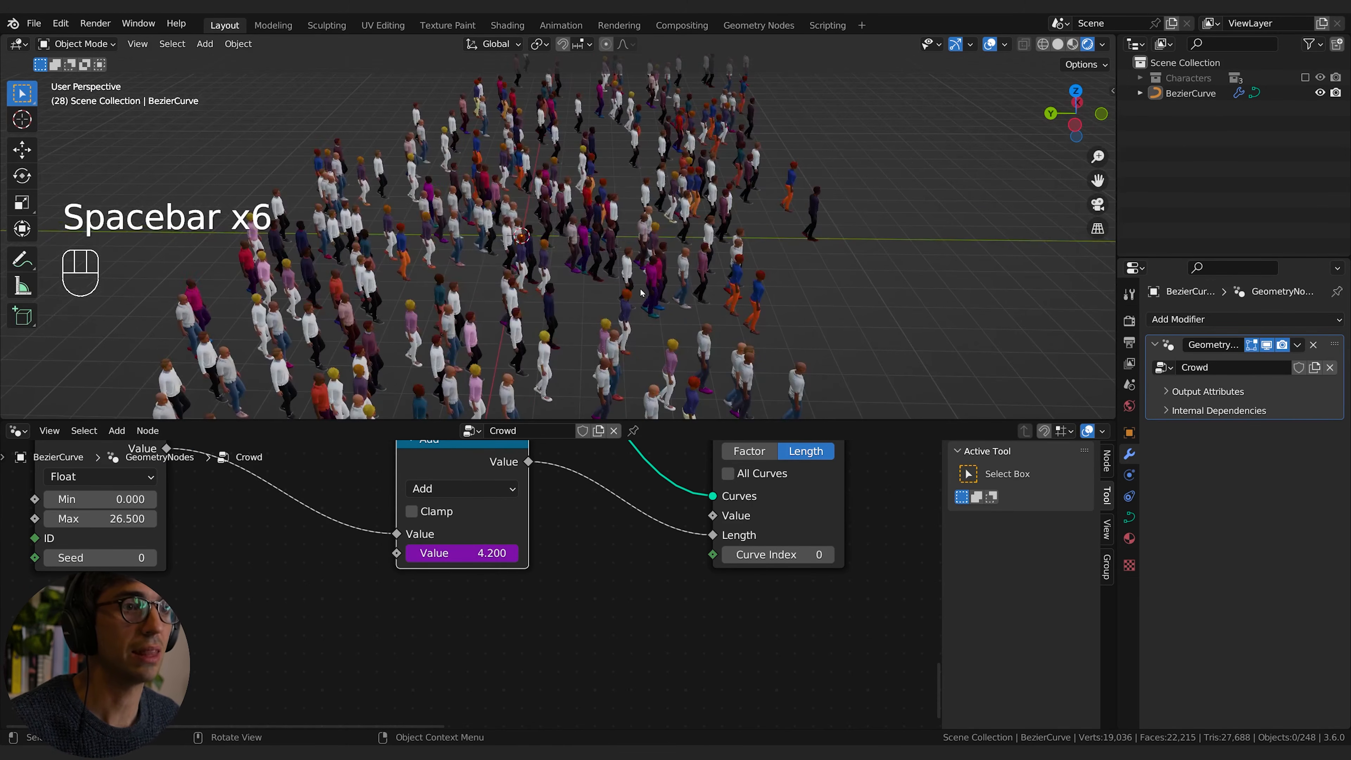
Step: Add an Align Euler to Vector node in the gap between Sample Curve and Collection Info
{"action": "scroll", "coordinate": [841, 633], "scroll_direction": "down", "scroll_amount": 3}
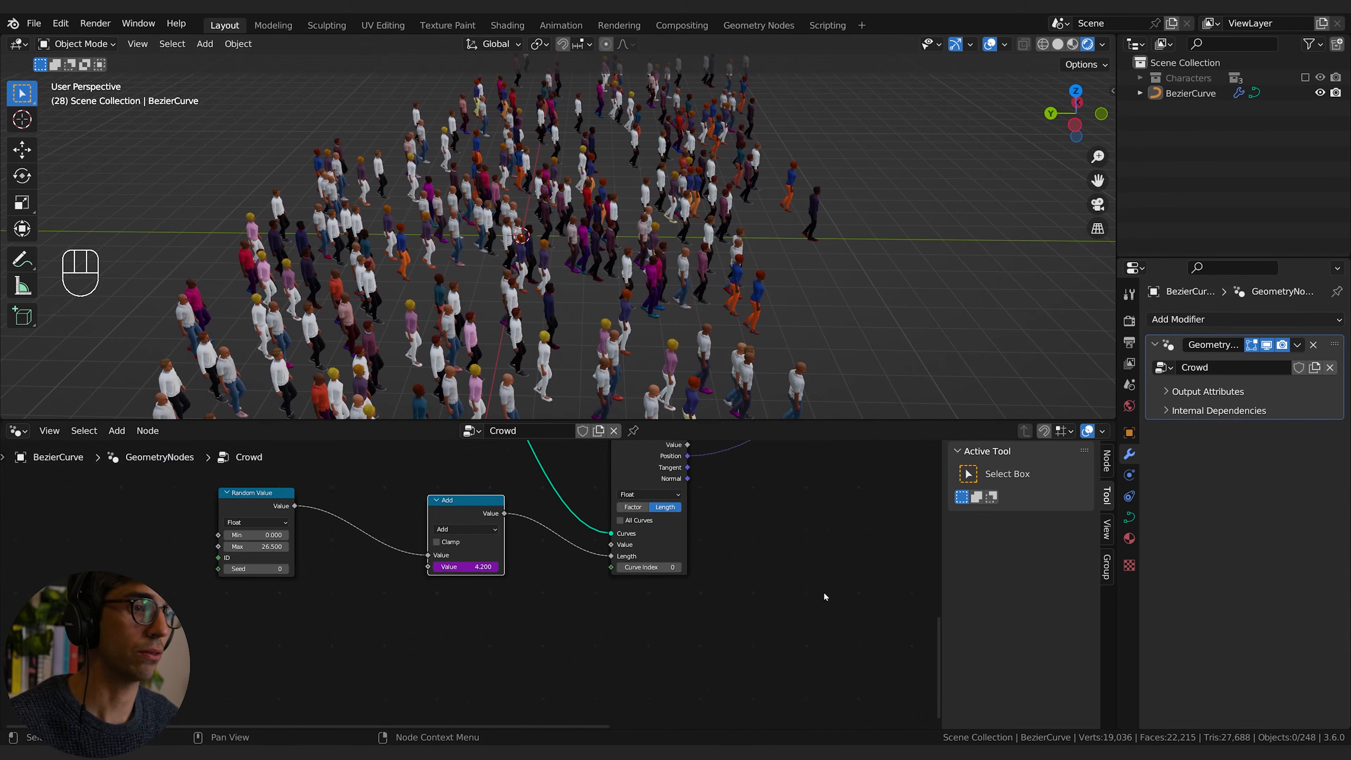
{"action": "middle_click_drag", "start_coordinate": [824, 591], "coordinate": [506, 635]}
{"action": "left_click", "coordinate": [487, 600]}
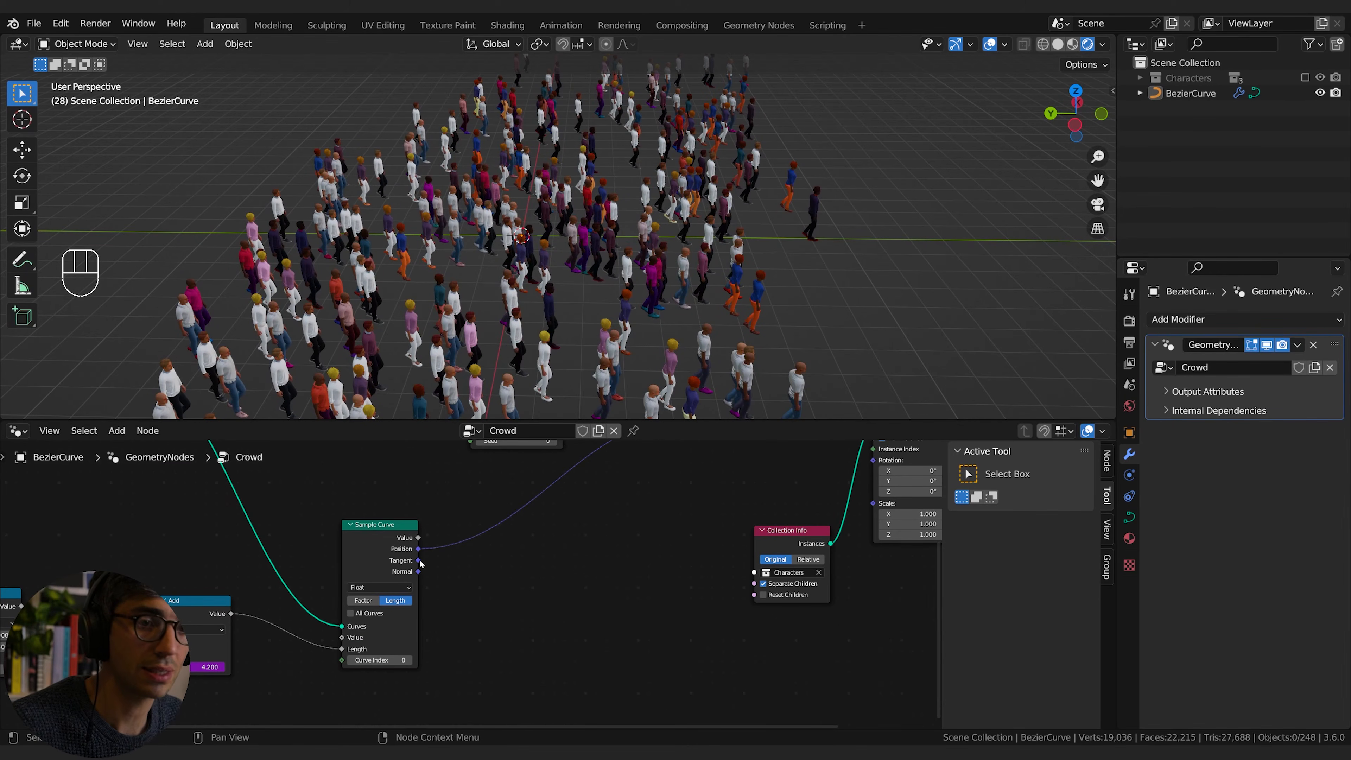
{"action": "left_click_drag", "start_coordinate": [418, 561], "coordinate": [457, 565]}
{"action": "key", "text": "Escape"}
{"action": "middle_click_drag", "start_coordinate": [603, 566], "coordinate": [577, 581]}
{"action": "key", "text": "shift+a"}
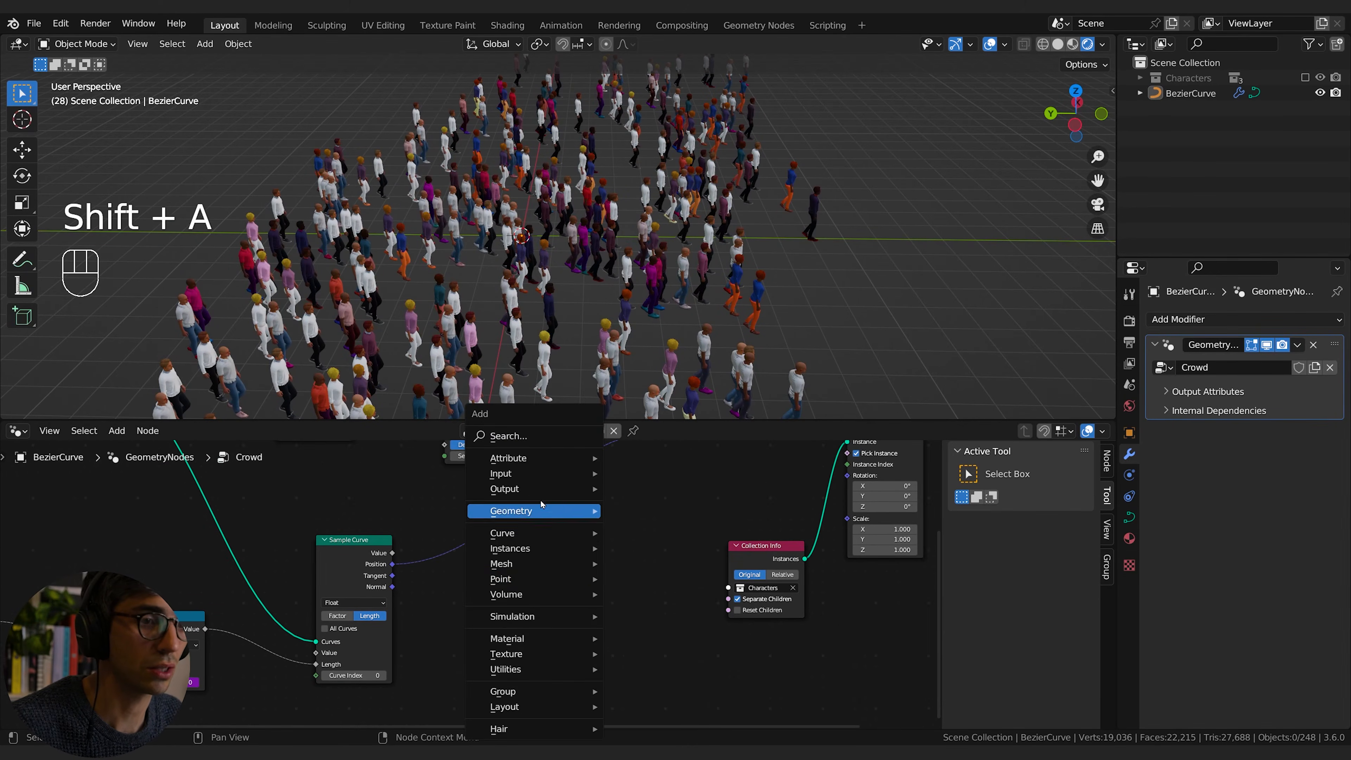
{"action": "left_click", "coordinate": [518, 444]}
{"action": "type", "text": "align"}
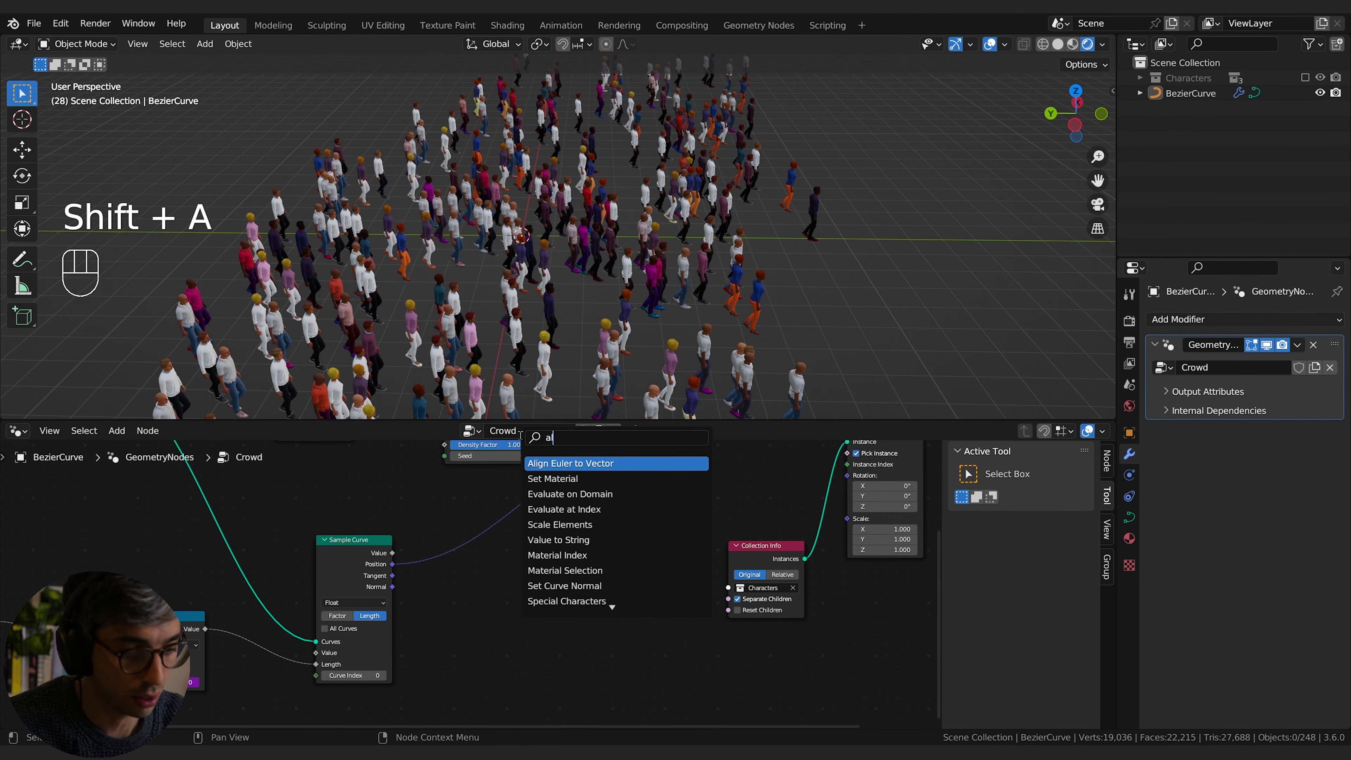
{"action": "key", "text": "Return"}
{"action": "left_click", "coordinate": [574, 551]}
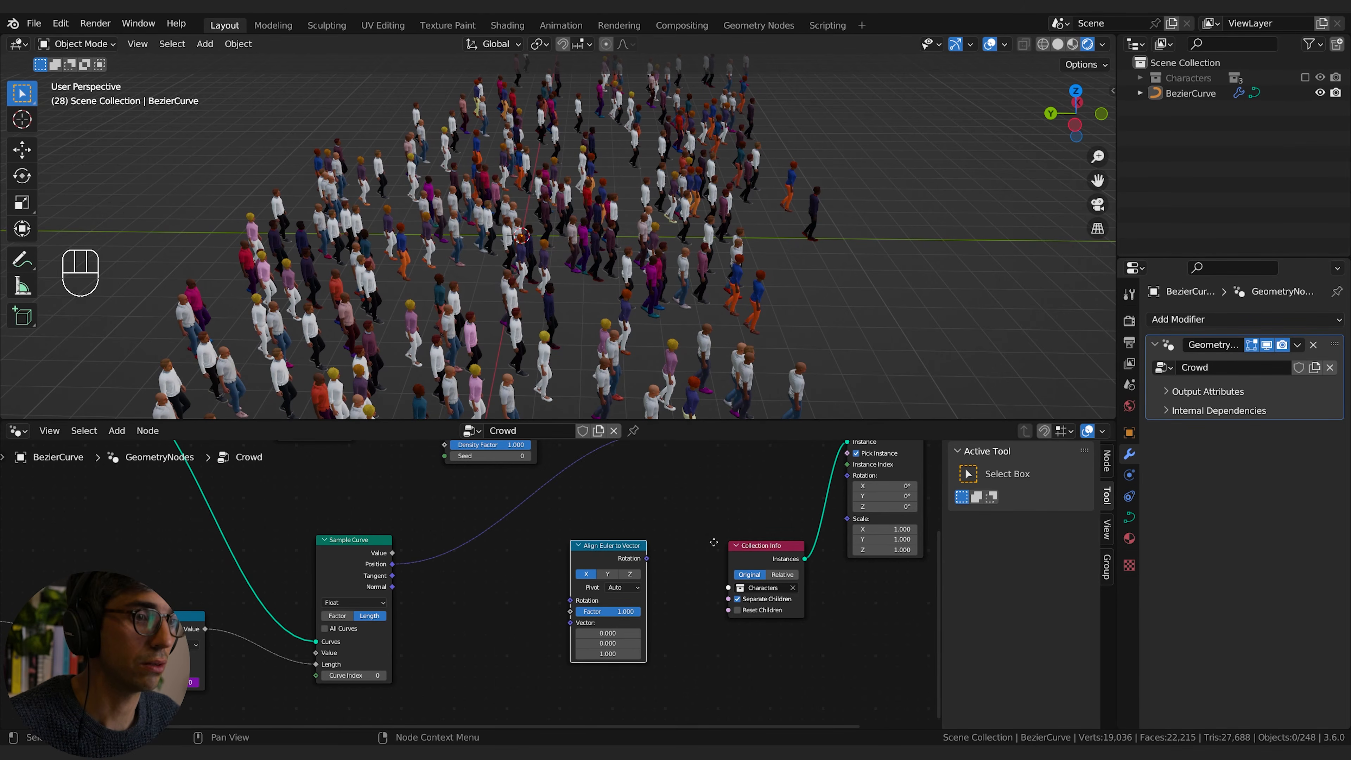
Step: Arrange the Collection Info node directly above the Align Euler to Vector node, near the instancing node
{"action": "middle_click_drag", "start_coordinate": [748, 559], "coordinate": [556, 594]}
{"action": "left_click_drag", "start_coordinate": [583, 586], "coordinate": [513, 523]}
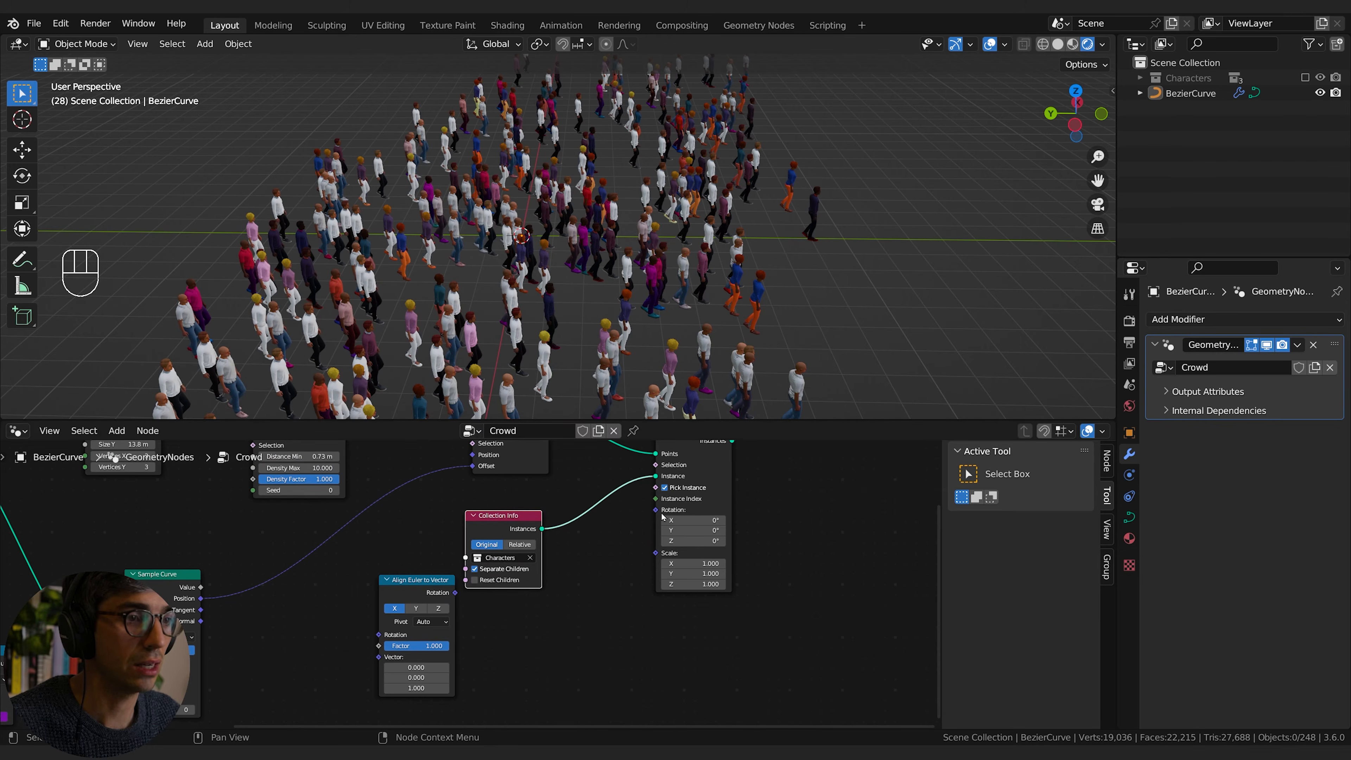
{"action": "middle_click_drag", "start_coordinate": [530, 593], "coordinate": [566, 574]}
{"action": "left_click_drag", "start_coordinate": [458, 562], "coordinate": [547, 591]}
{"action": "middle_click_drag", "start_coordinate": [669, 552], "coordinate": [640, 550]}
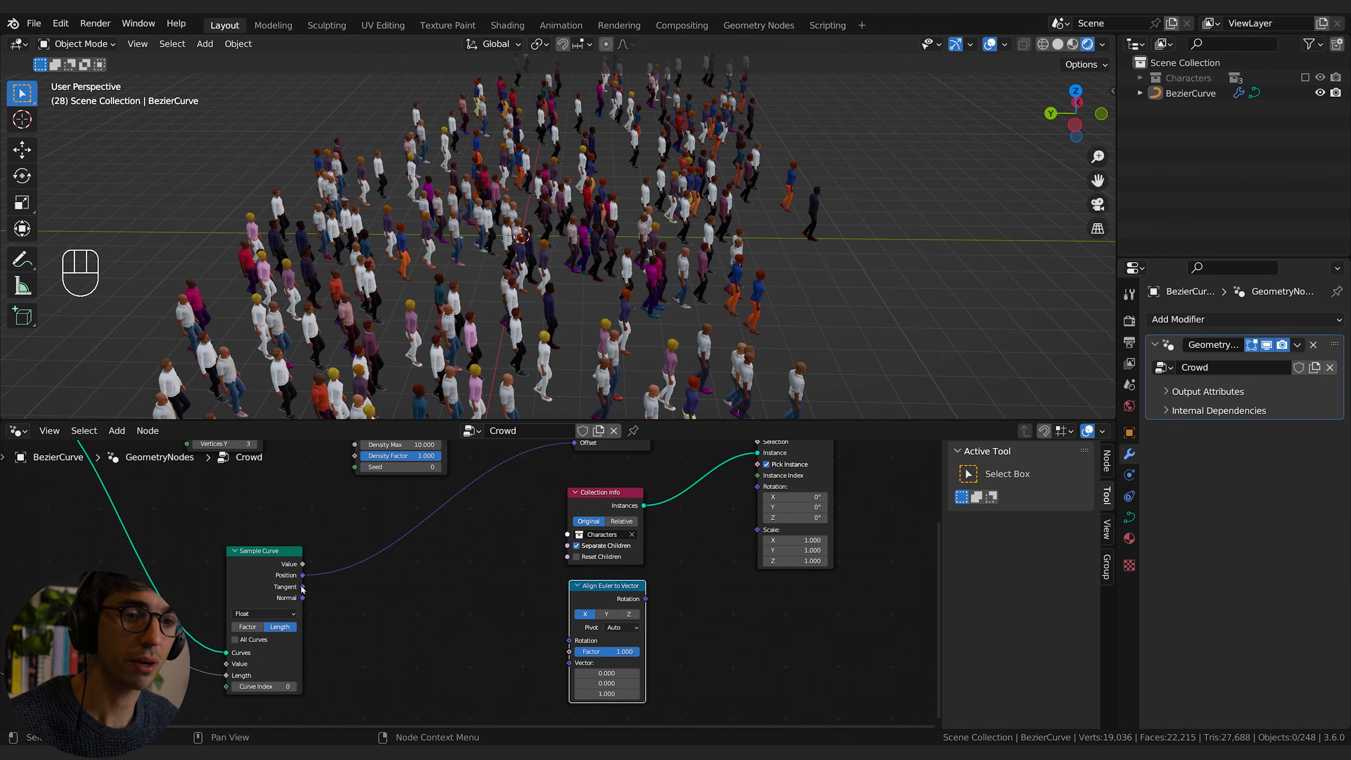
Step: Connect Sample Curve's Tangent to Align Euler to Vector's Vector input and its Rotation output to the instancing node's Rotation
{"action": "left_click_drag", "start_coordinate": [303, 587], "coordinate": [570, 662]}
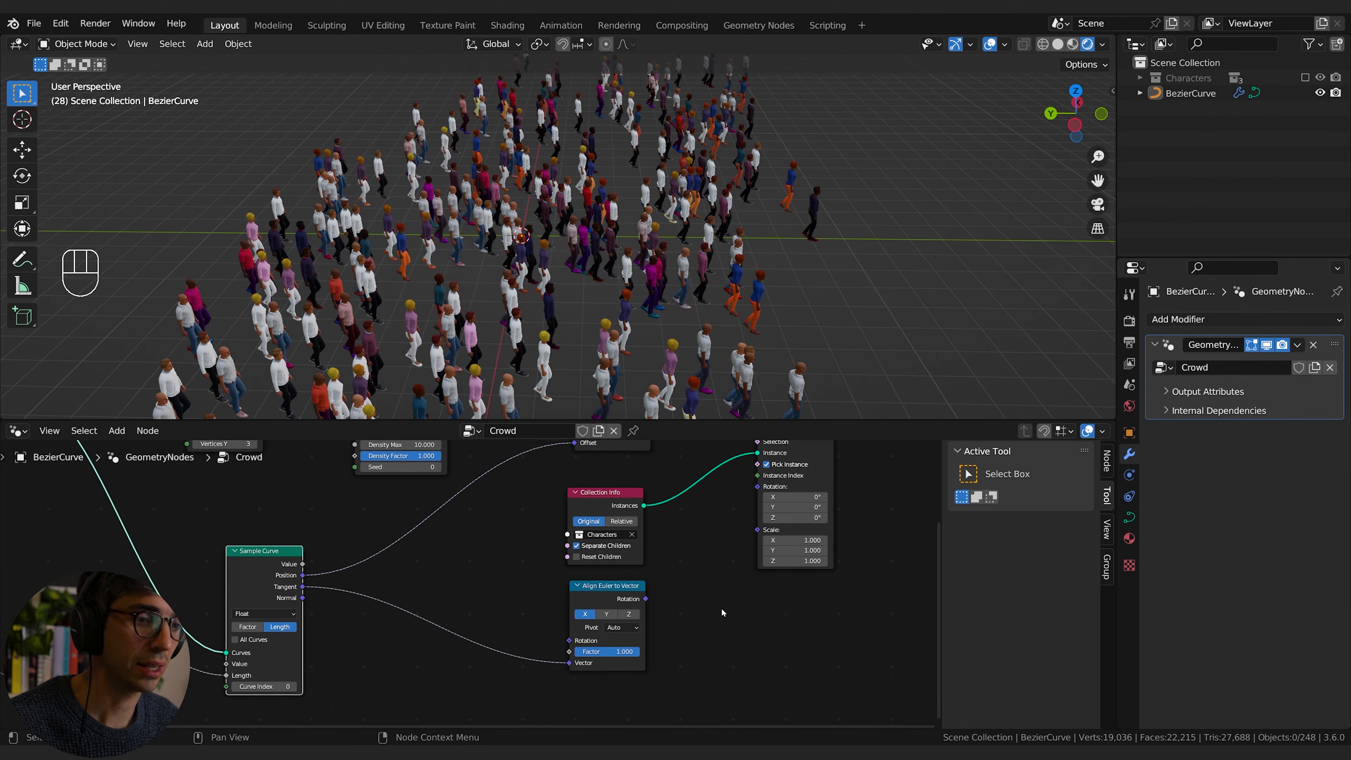
{"action": "middle_click_drag", "start_coordinate": [675, 610], "coordinate": [641, 629]}
{"action": "left_click_drag", "start_coordinate": [613, 615], "coordinate": [725, 504]}
{"action": "middle_click_drag", "start_coordinate": [681, 632], "coordinate": [736, 604]}
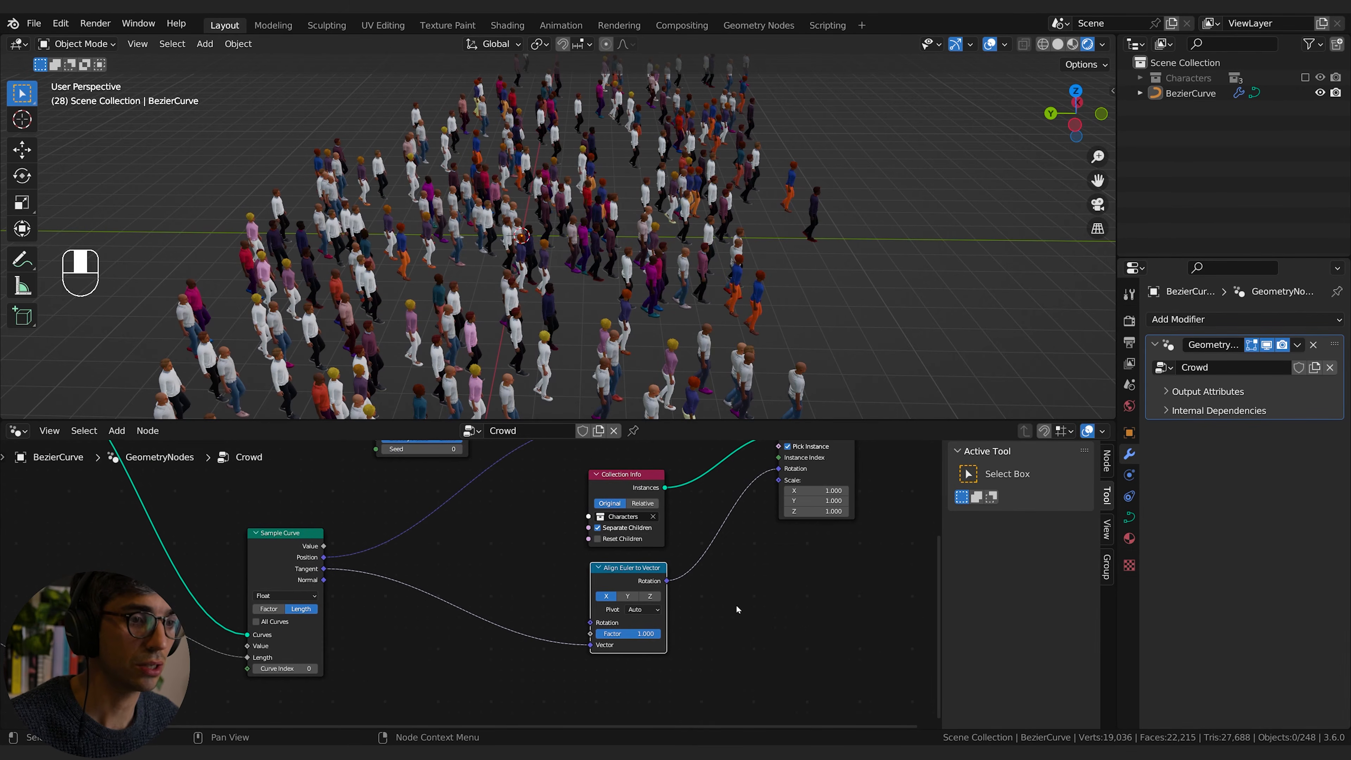
Step: Set the Align Euler to Vector axis to Y and play the animation to check the walking direction
{"action": "left_click", "coordinate": [626, 597]}
{"action": "left_click", "coordinate": [653, 598]}
{"action": "left_click", "coordinate": [628, 598]}
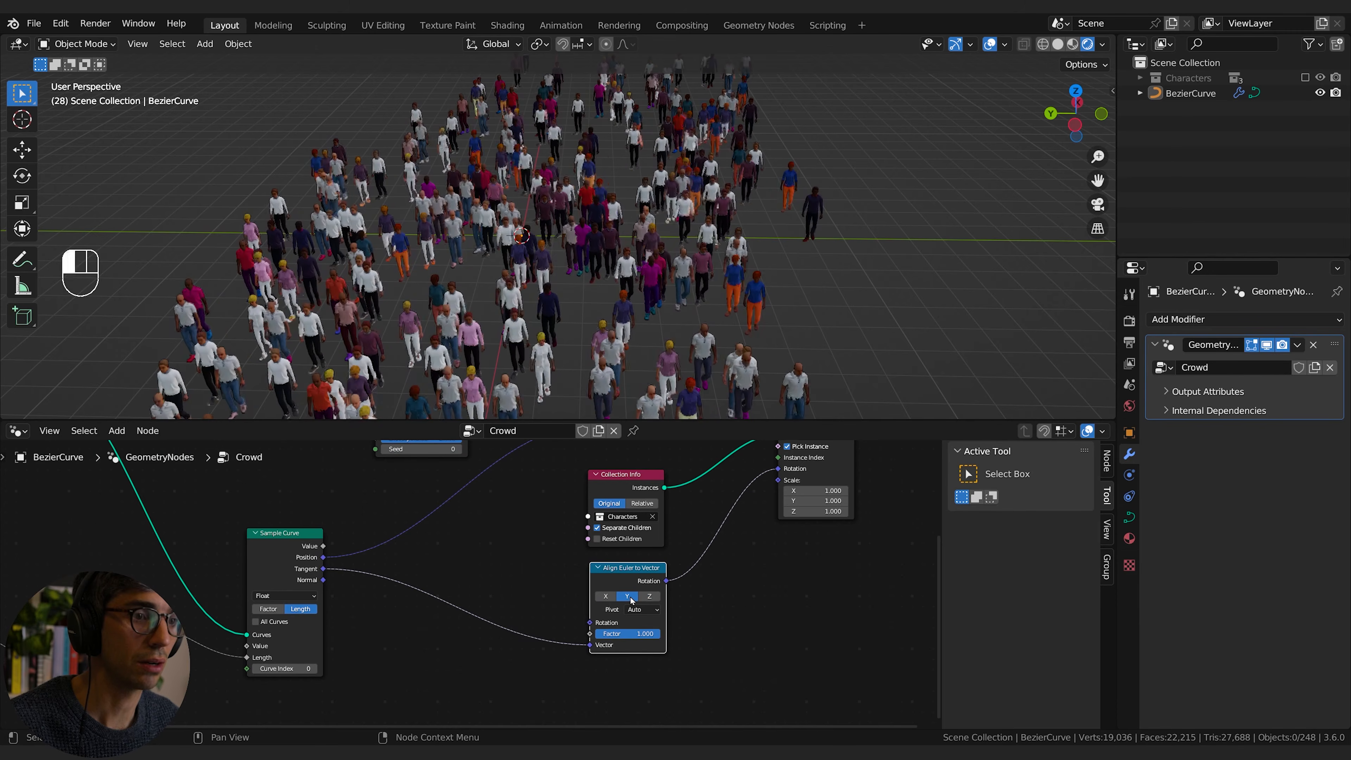
{"action": "middle_click_drag", "start_coordinate": [491, 611], "coordinate": [516, 577]}
{"action": "key", "text": "space"}
{"action": "key", "text": "space"}
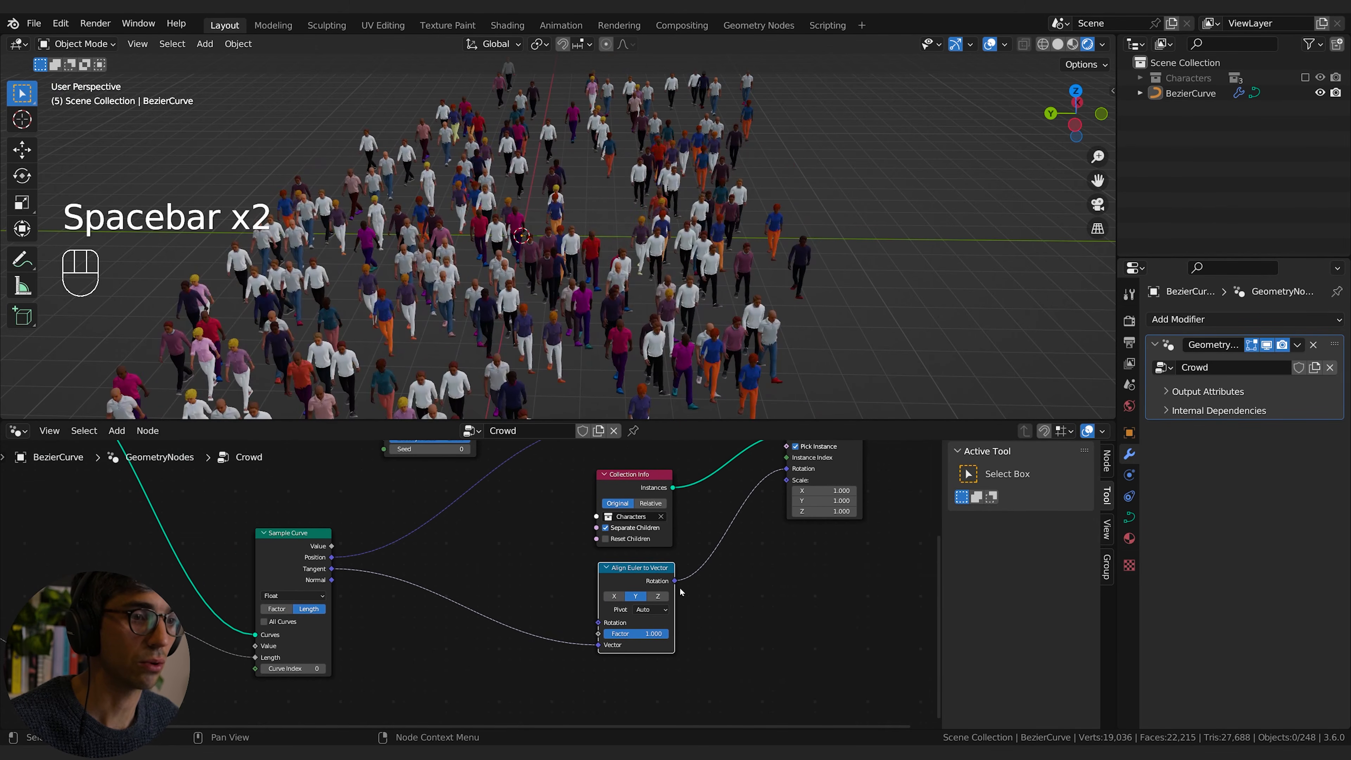
Step: Insert a Rotate Euler node after Align Euler to Vector with a Z rotation of 180° and play the animation
{"action": "key", "text": "shift+a"}
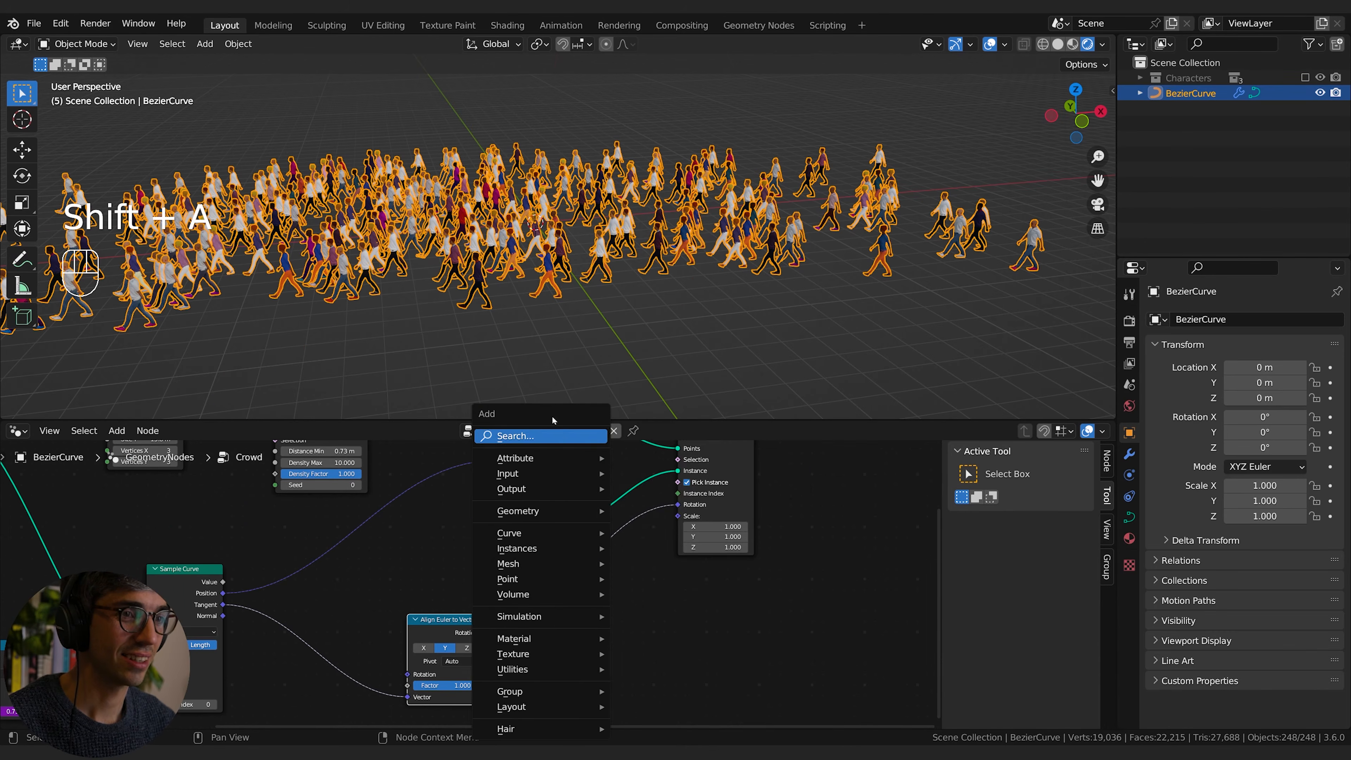
{"action": "type", "text": "rota"}
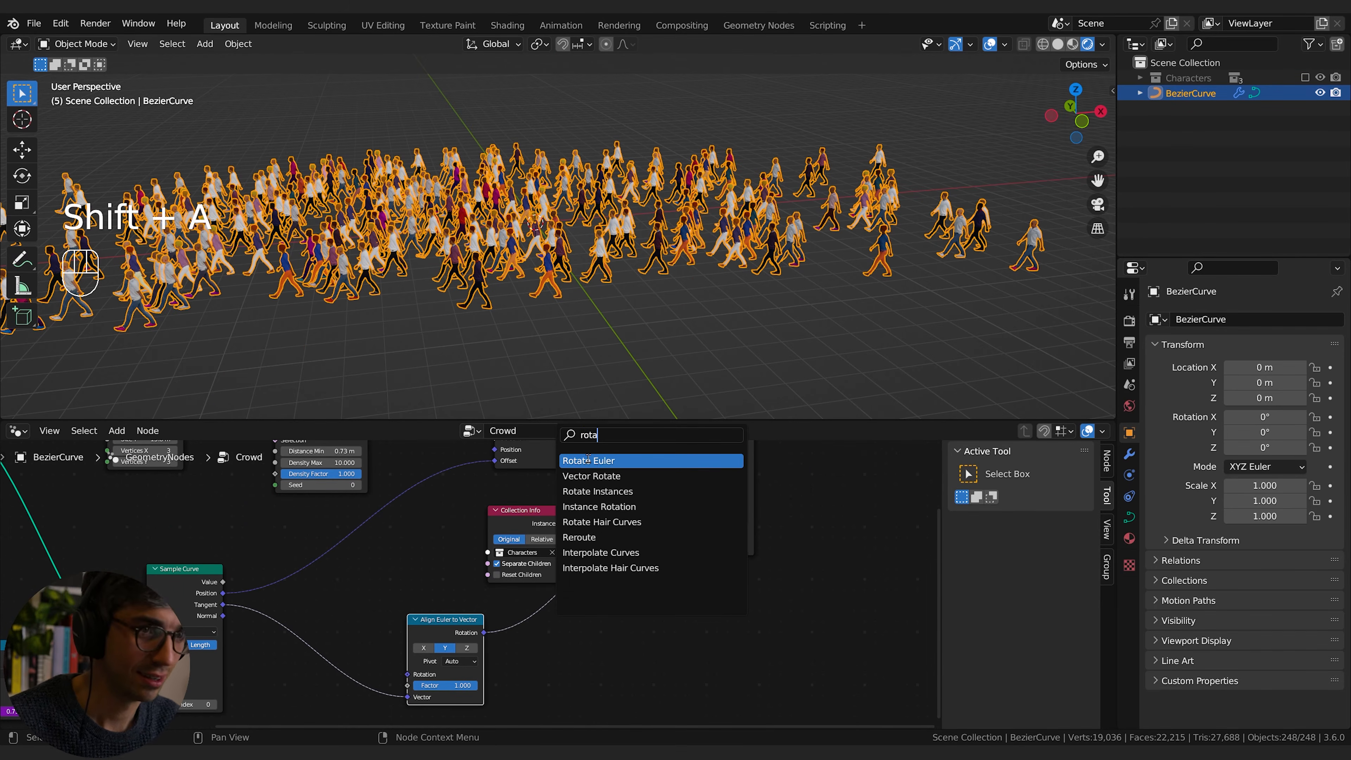
{"action": "left_click", "coordinate": [588, 460]}
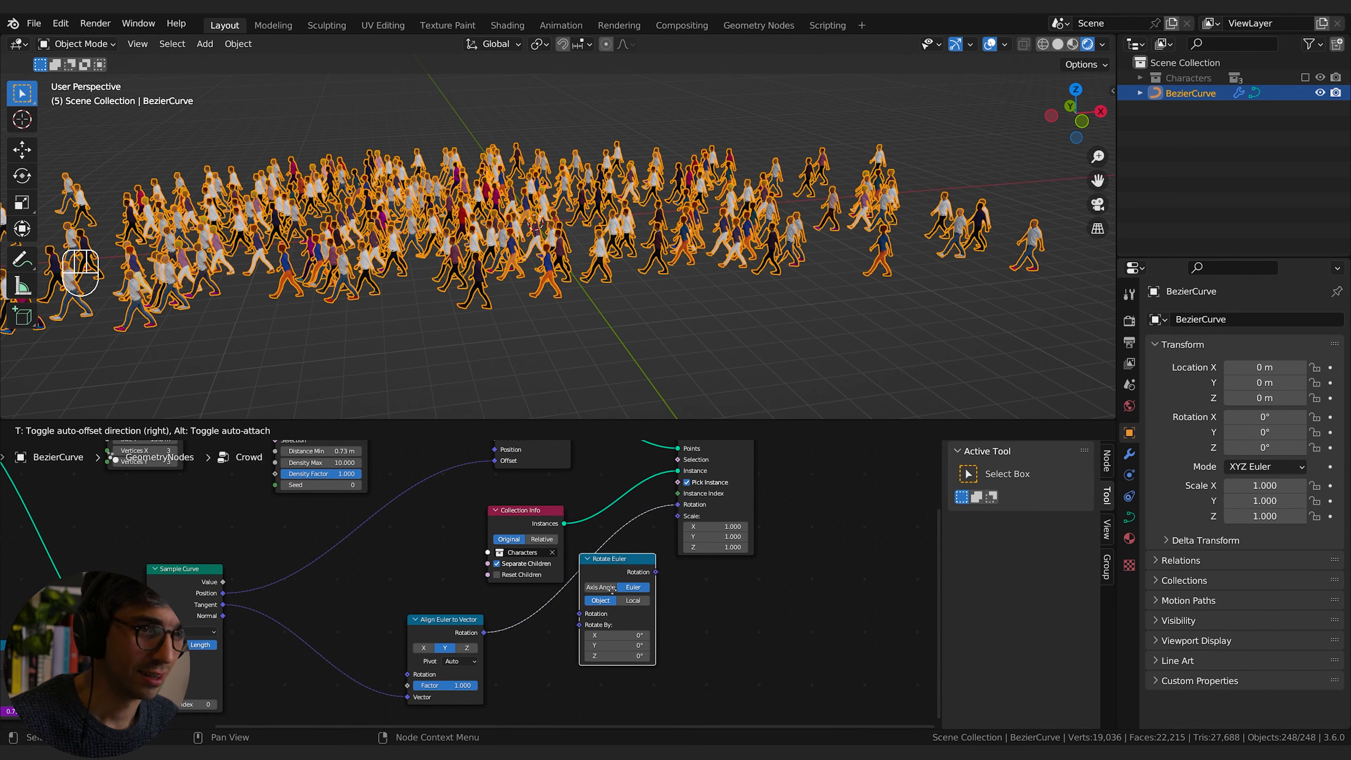
{"action": "left_click", "coordinate": [613, 595]}
{"action": "mouse_move", "coordinate": [579, 657]}
{"action": "left_mouse_down"}
{"action": "mouse_move", "coordinate": [596, 658]}
{"action": "mouse_move", "coordinate": [579, 660]}
{"action": "left_mouse_up"}
{"action": "left_click", "coordinate": [579, 660]}
{"action": "type", "text": "180"}
{"action": "key", "text": "Return"}
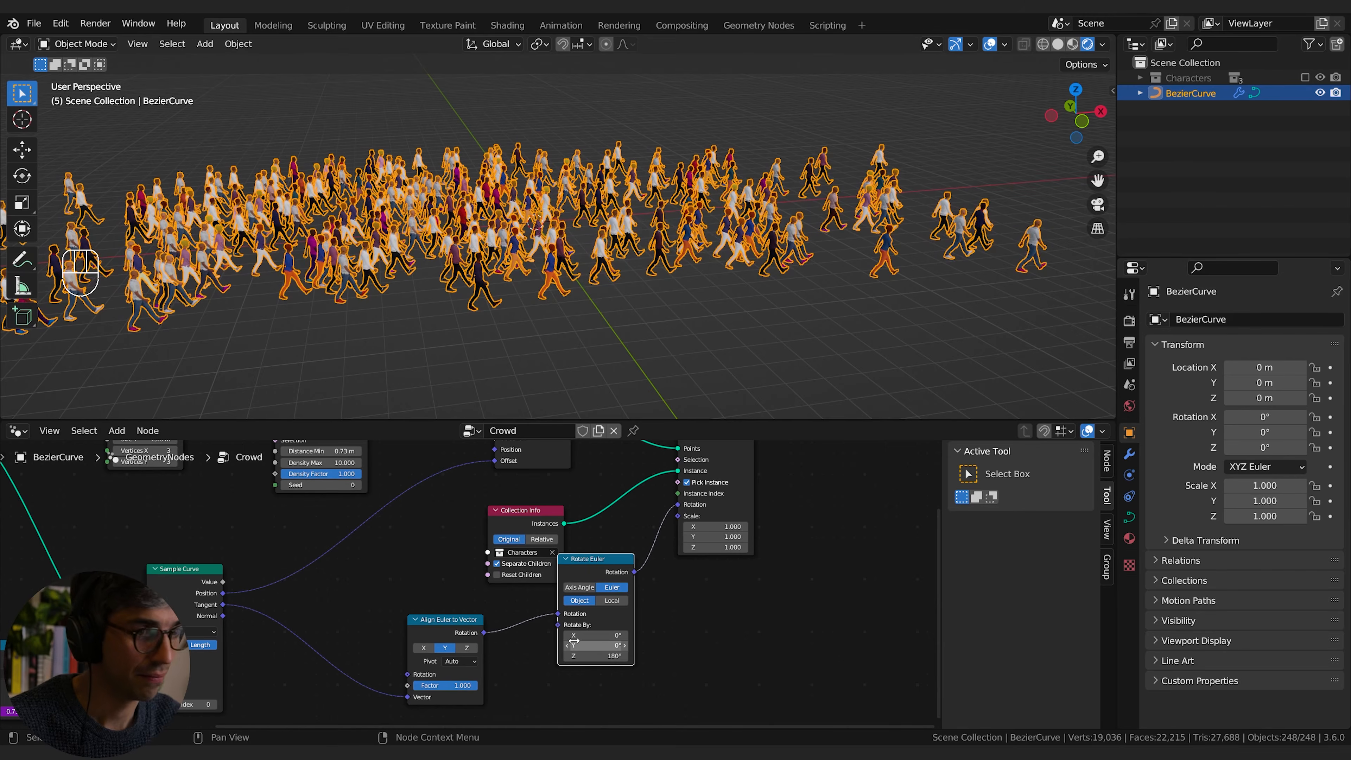
{"action": "key", "text": "space"}
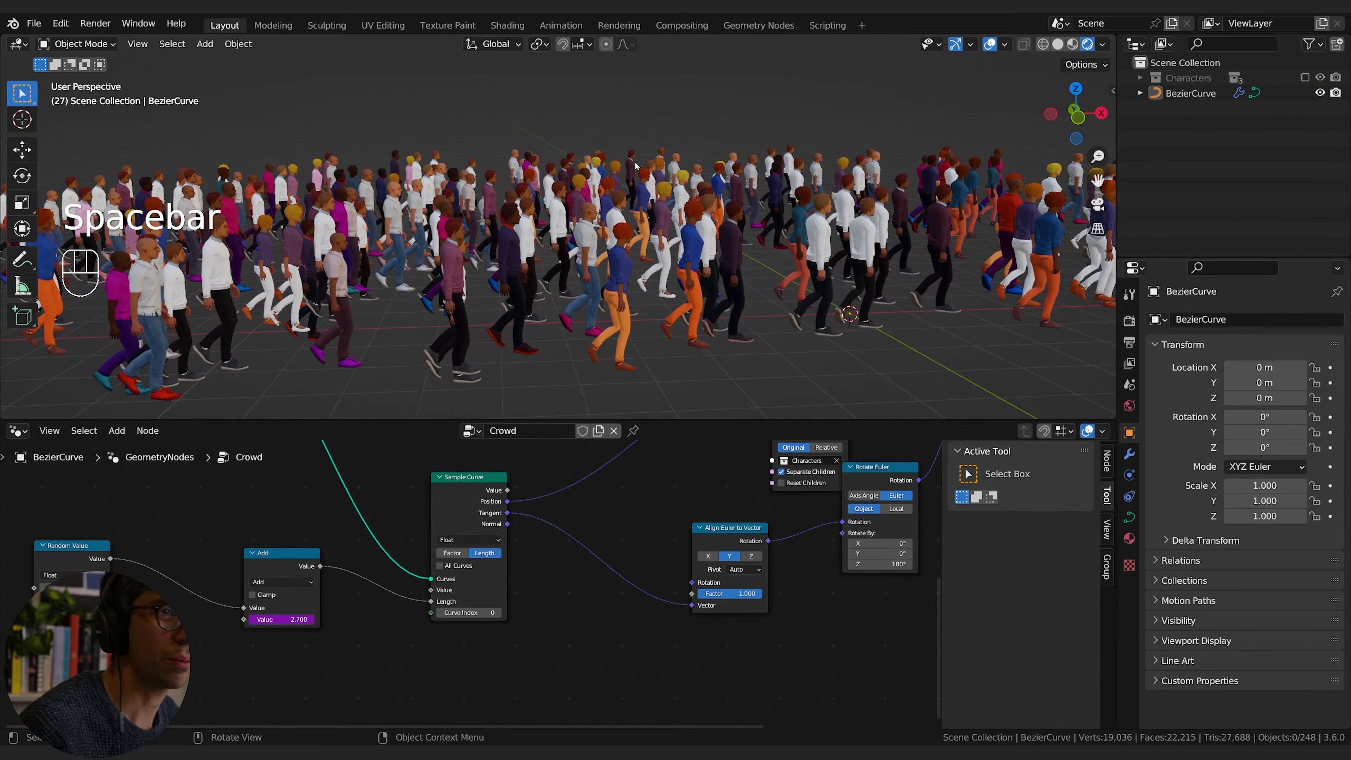
Step: Duplicate the Random Value node and place the copy below the original
{"action": "middle_click_drag", "start_coordinate": [234, 703], "coordinate": [433, 628]}
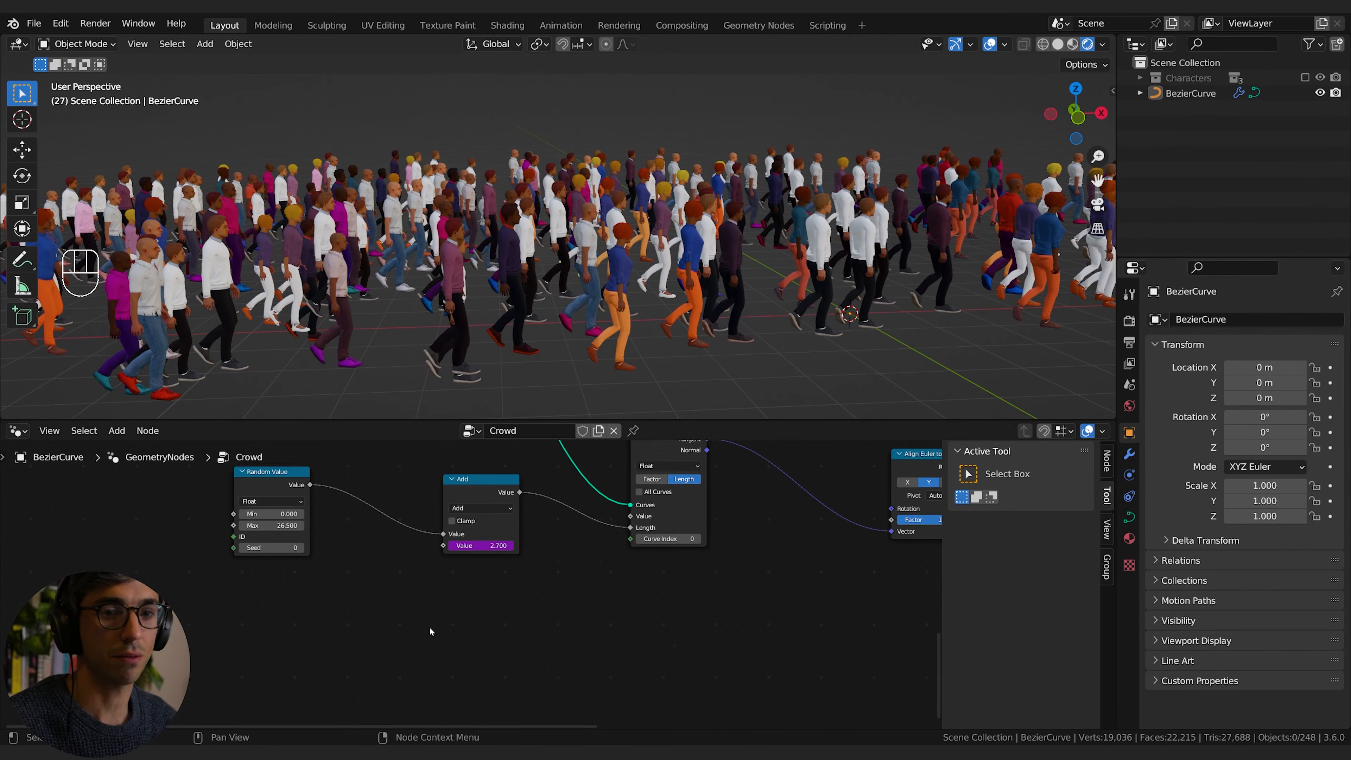
{"action": "left_click", "coordinate": [245, 536]}
{"action": "key", "text": "shift+d"}
{"action": "middle_click_drag", "start_coordinate": [325, 577], "coordinate": [381, 543]}
{"action": "left_click", "coordinate": [536, 459]}
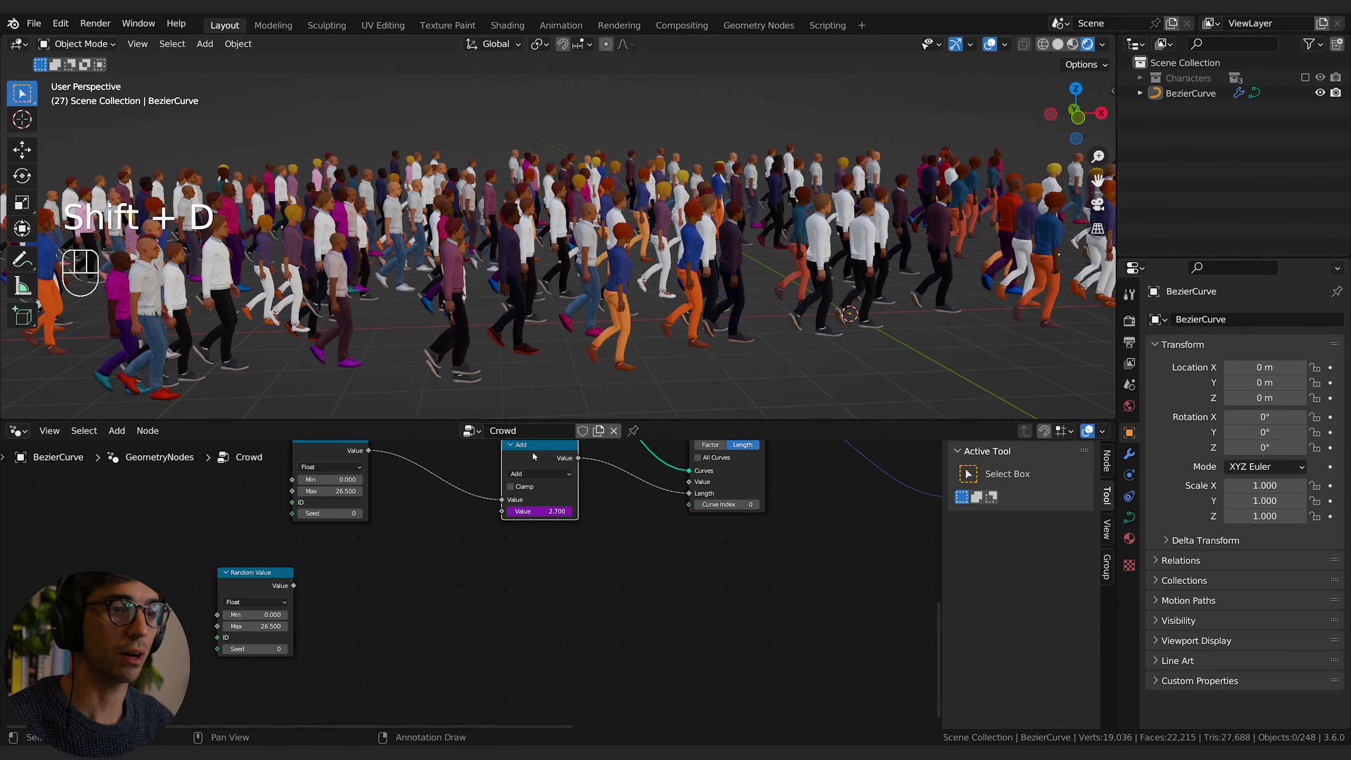
{"action": "middle_click_drag", "start_coordinate": [489, 548], "coordinate": [475, 578]}
Step: Add a Value node beside the duplicated Random Value node and drive it with the expression #frame
{"action": "key", "text": "shift+a"}
{"action": "left_click", "coordinate": [366, 434]}
{"action": "type", "text": "va"}
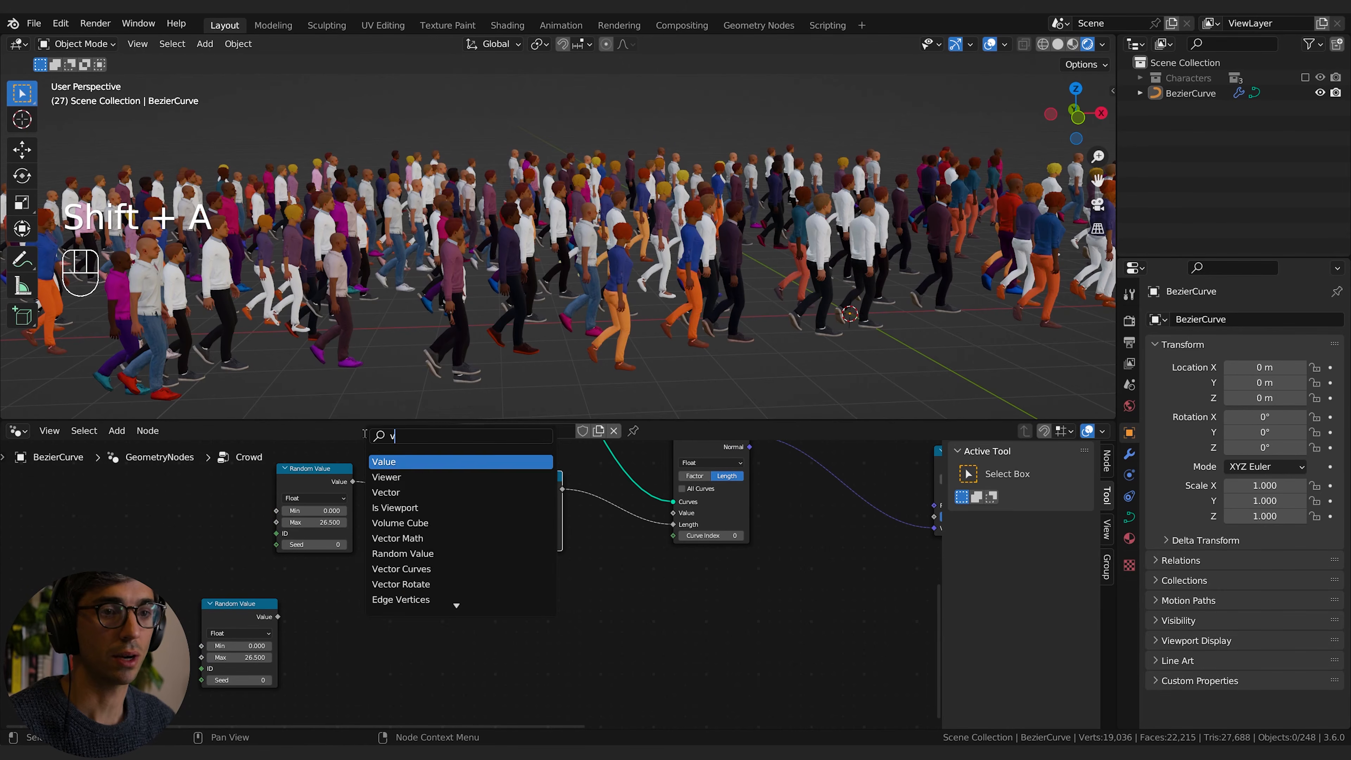
{"action": "left_click", "coordinate": [399, 466]}
{"action": "left_click", "coordinate": [387, 621]}
{"action": "left_click", "coordinate": [387, 619]}
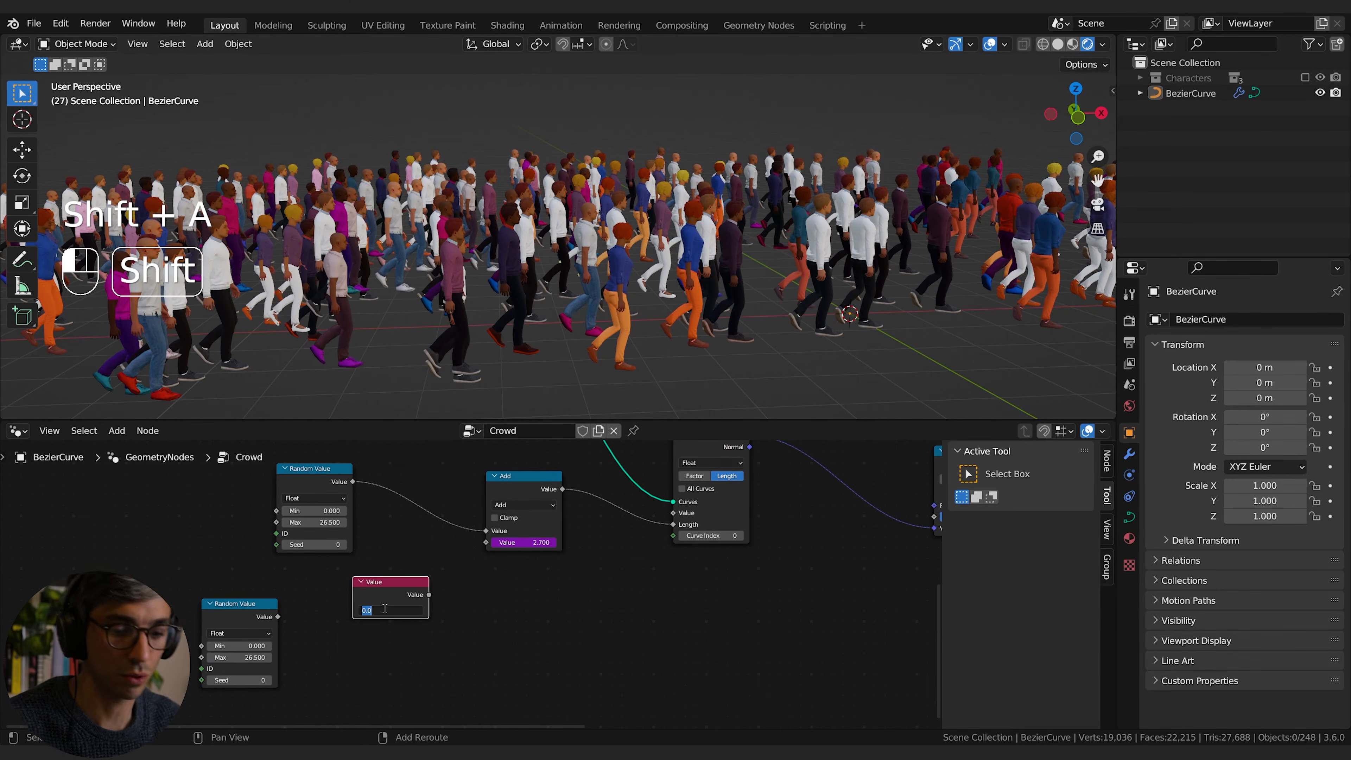
{"action": "type", "text": "#frame"}
{"action": "key", "text": "Return"}
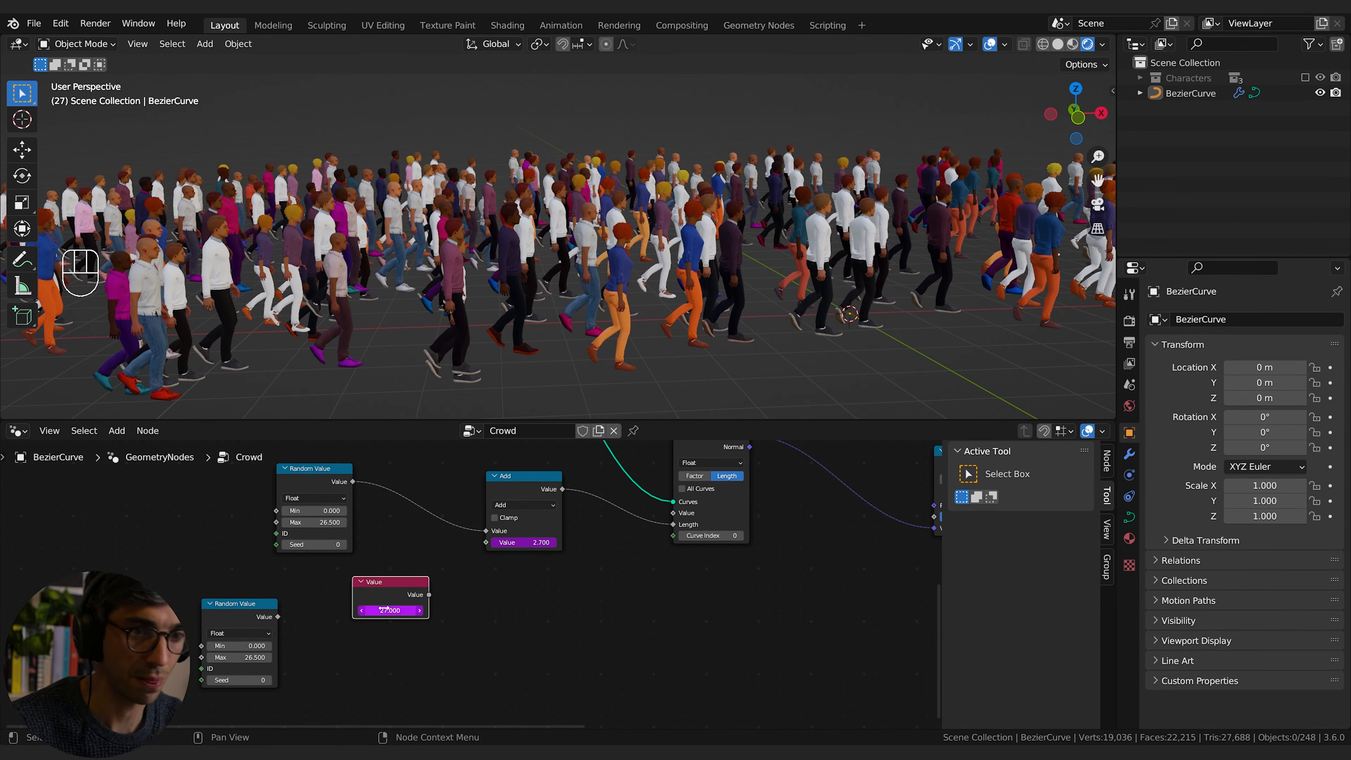
Step: Add a Math node set to Multiply to the right of the #frame-driven Value node
{"action": "left_click", "coordinate": [511, 618]}
{"action": "key", "text": "shift+a"}
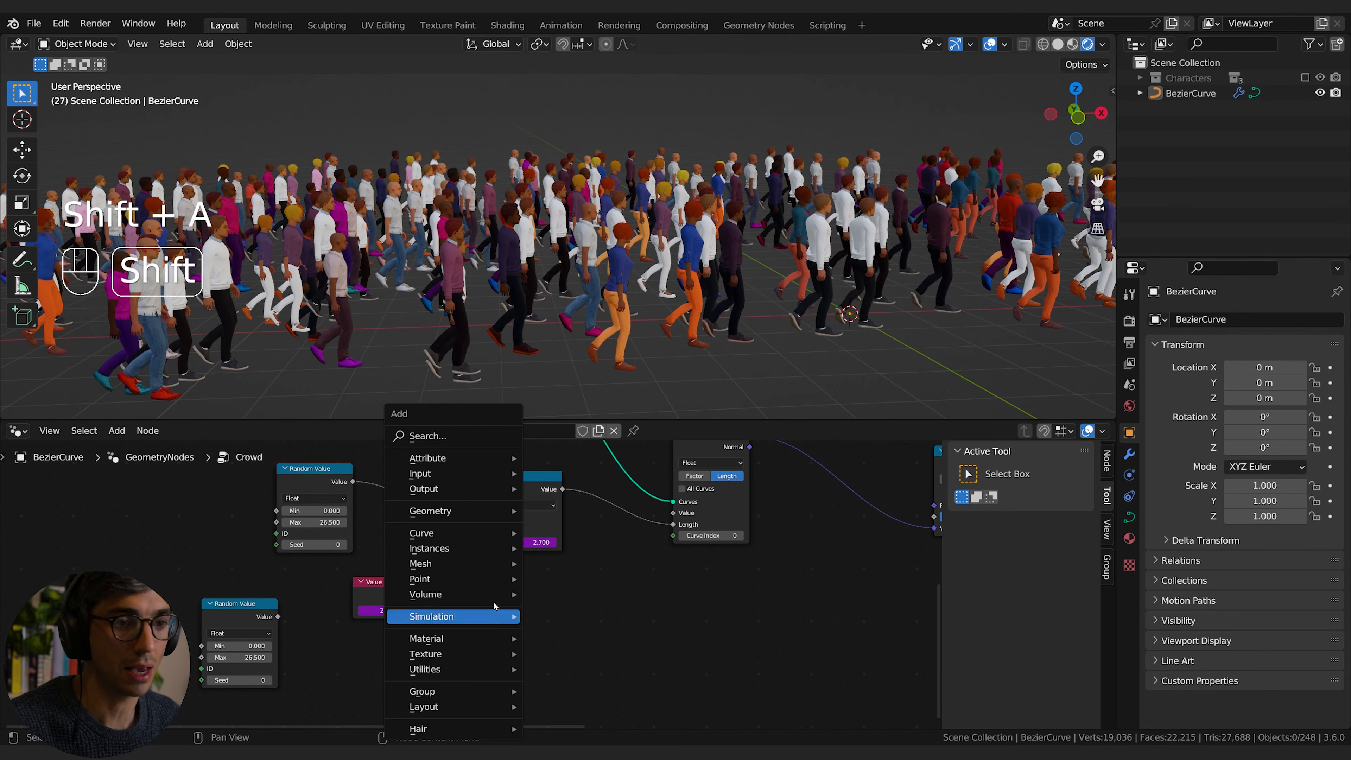
{"action": "left_click", "coordinate": [458, 434]}
{"action": "type", "text": "math"}
{"action": "key", "text": "Return"}
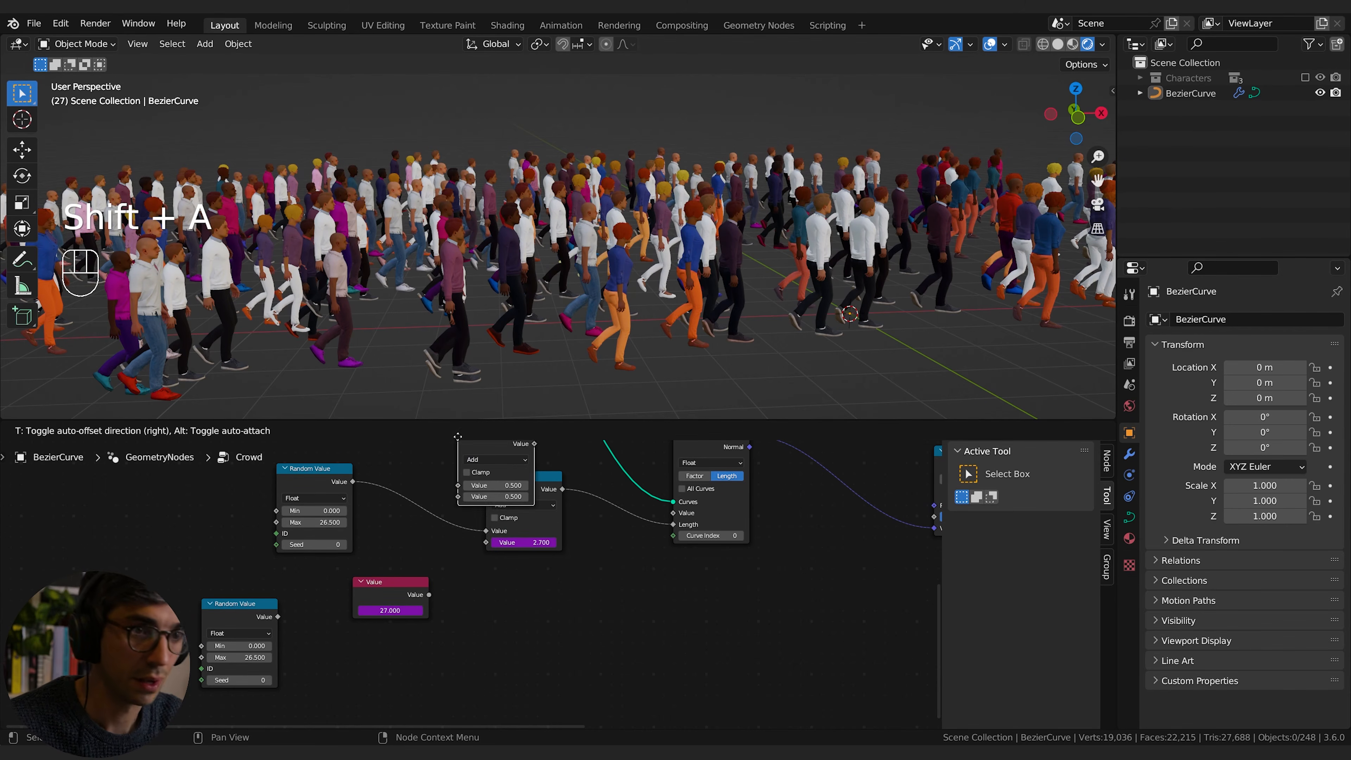
{"action": "left_click", "coordinate": [476, 602]}
{"action": "left_click", "coordinate": [514, 624]}
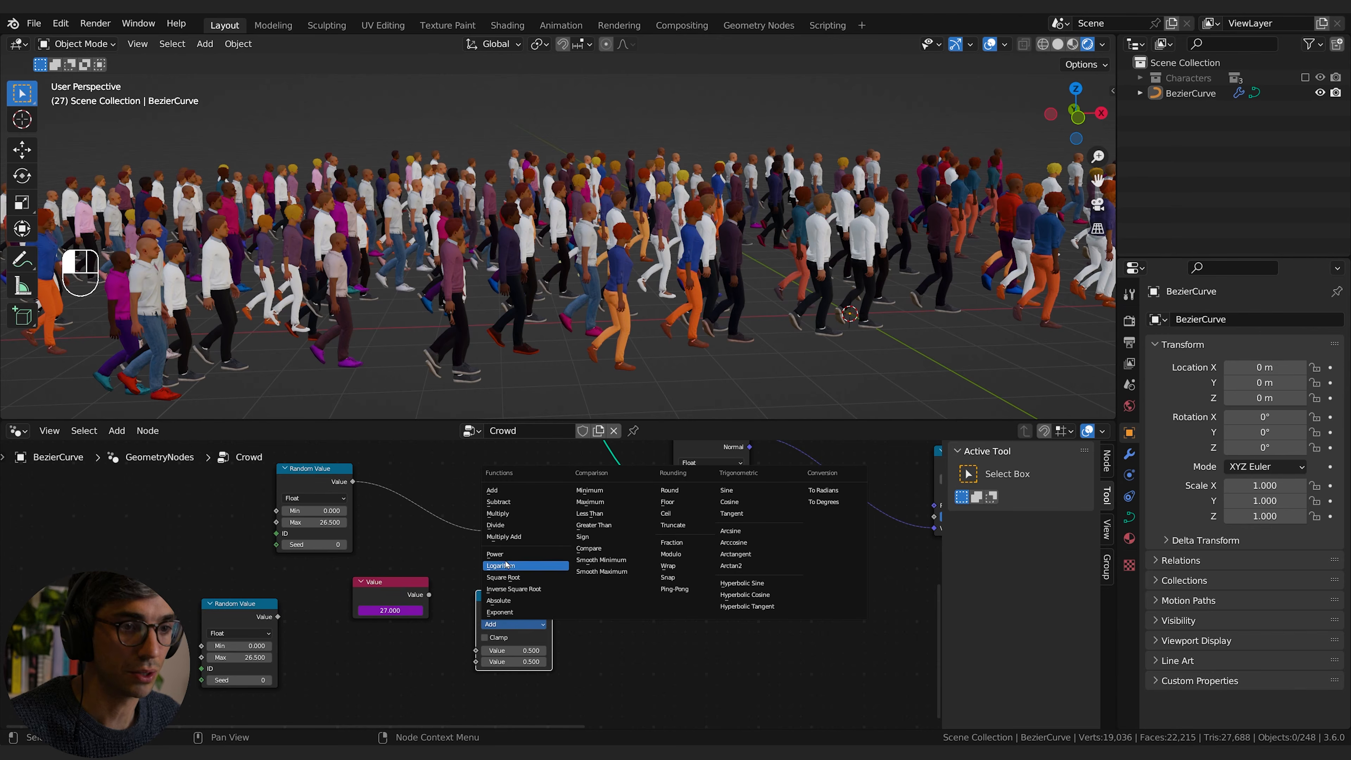
{"action": "left_click", "coordinate": [509, 519]}
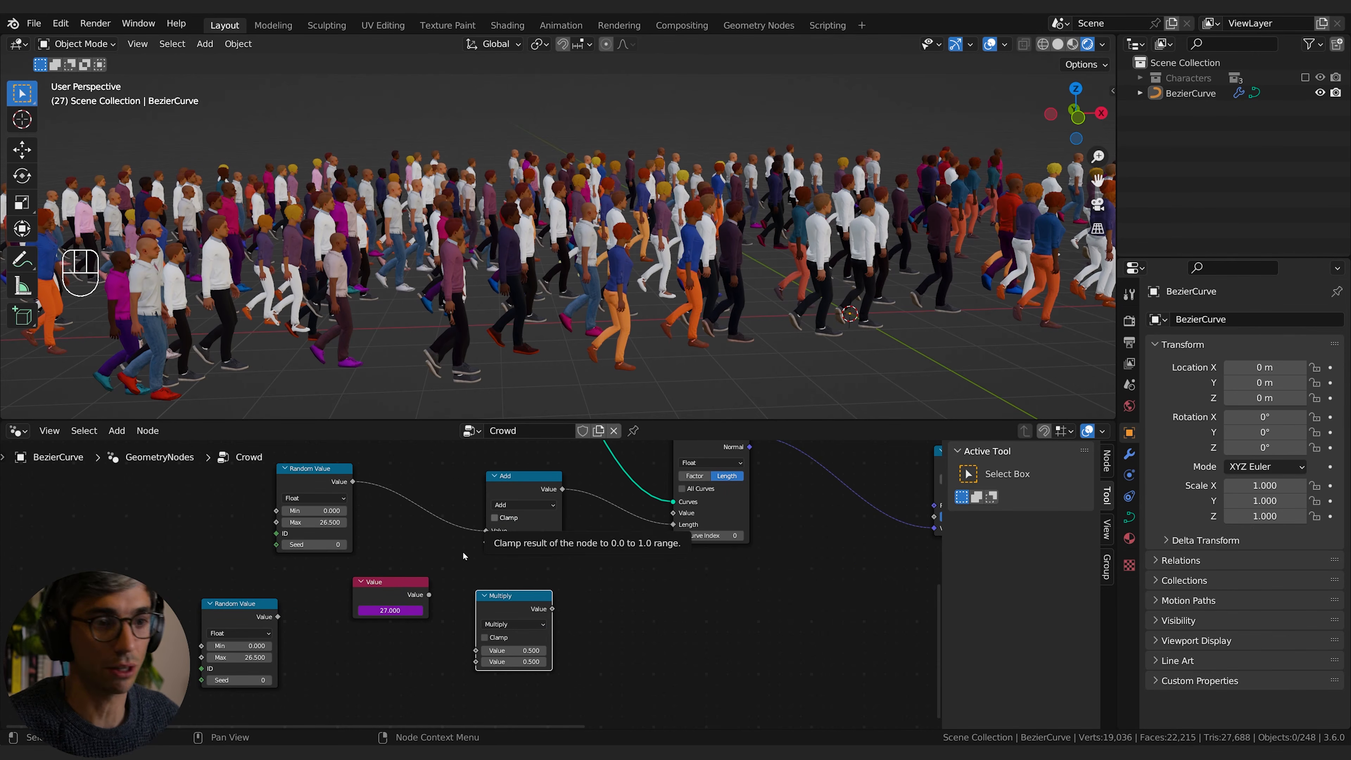
Step: Feed the Value node and the duplicated Random Value node into Multiply, setting the random range from 0.05 to 0.1
{"action": "left_click_drag", "start_coordinate": [429, 594], "coordinate": [475, 650]}
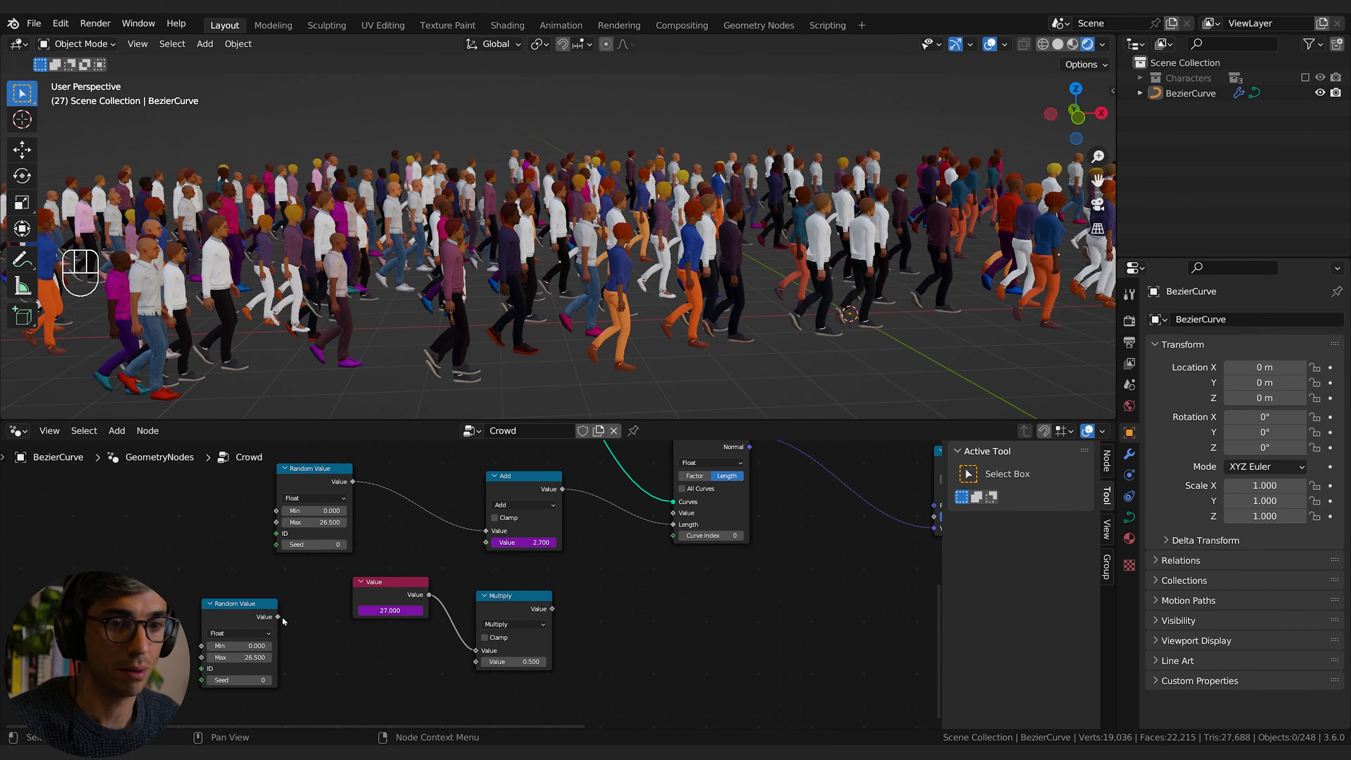
{"action": "left_click_drag", "start_coordinate": [283, 622], "coordinate": [476, 662]}
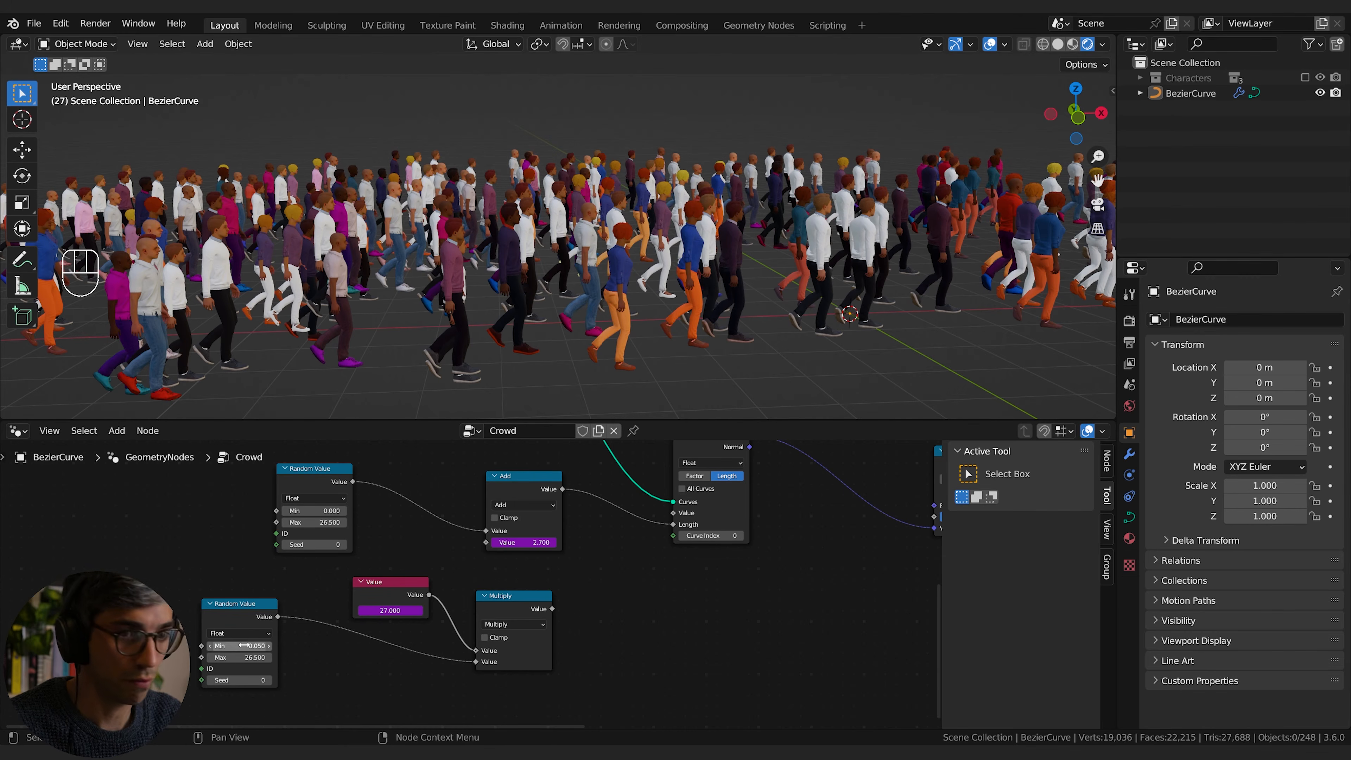
{"action": "left_click", "coordinate": [237, 657]}
{"action": "type", "text": "0.1"}
{"action": "key", "text": "Return"}
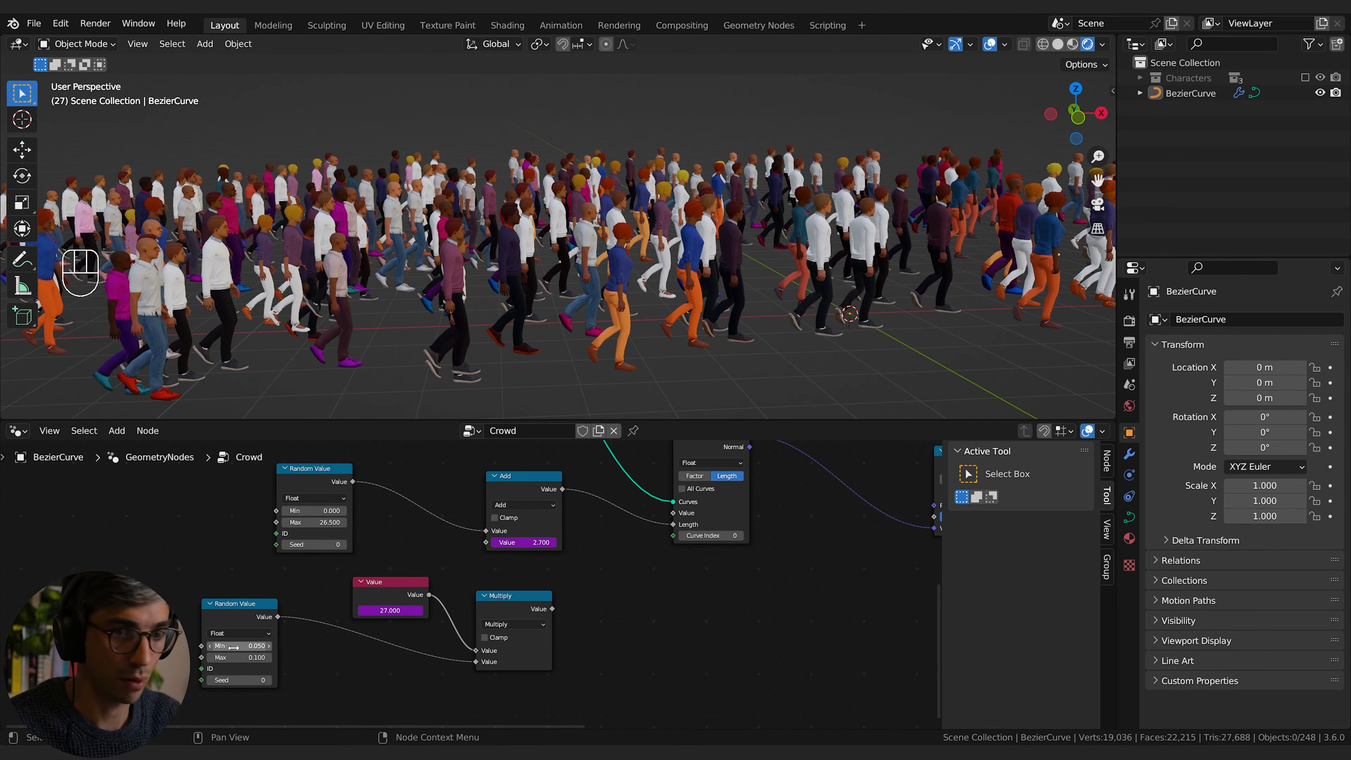
{"action": "left_click_drag", "start_coordinate": [283, 635], "coordinate": [318, 650]}
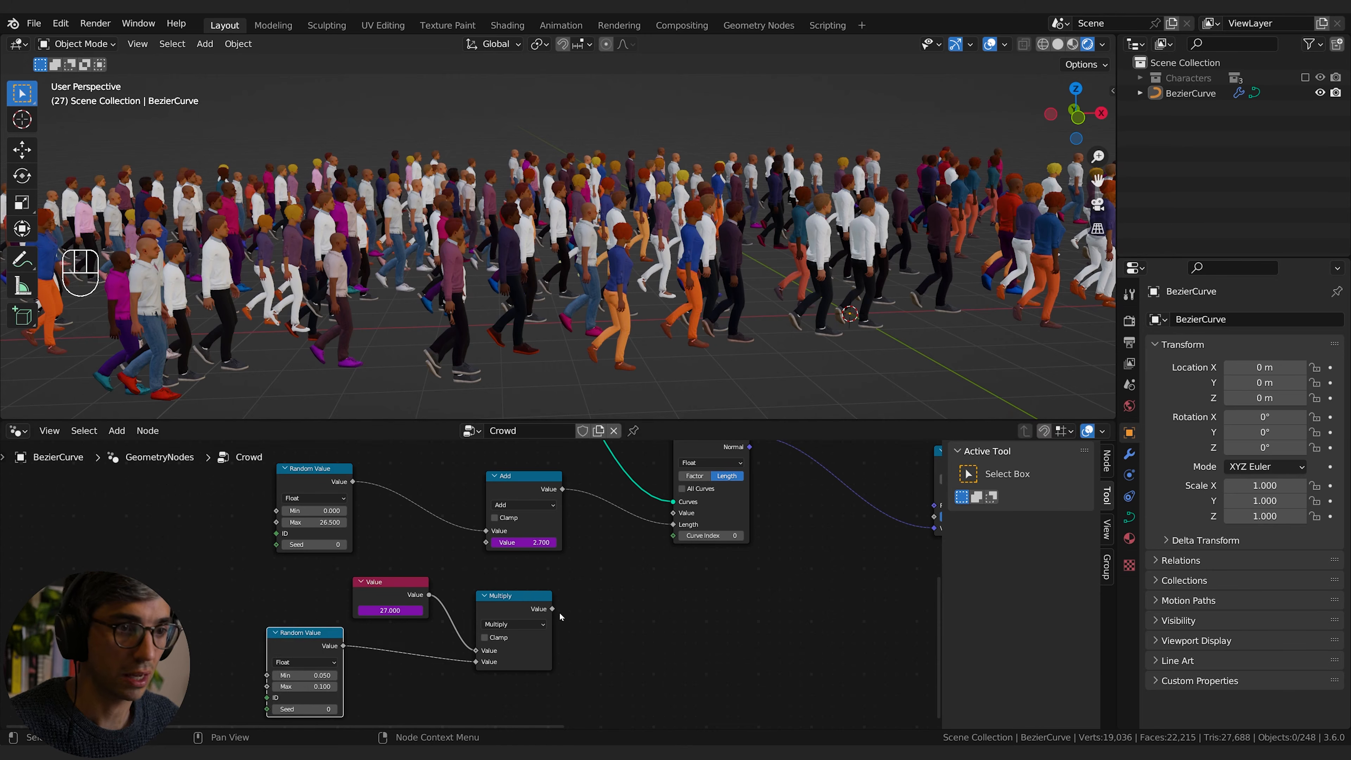
Step: Delete the driver on the Add node's second value, connect the Multiply output there instead, and play the animation
{"action": "left_click", "coordinate": [552, 609]}
{"action": "left_click", "coordinate": [536, 543]}
{"action": "right_click", "coordinate": [533, 544]}
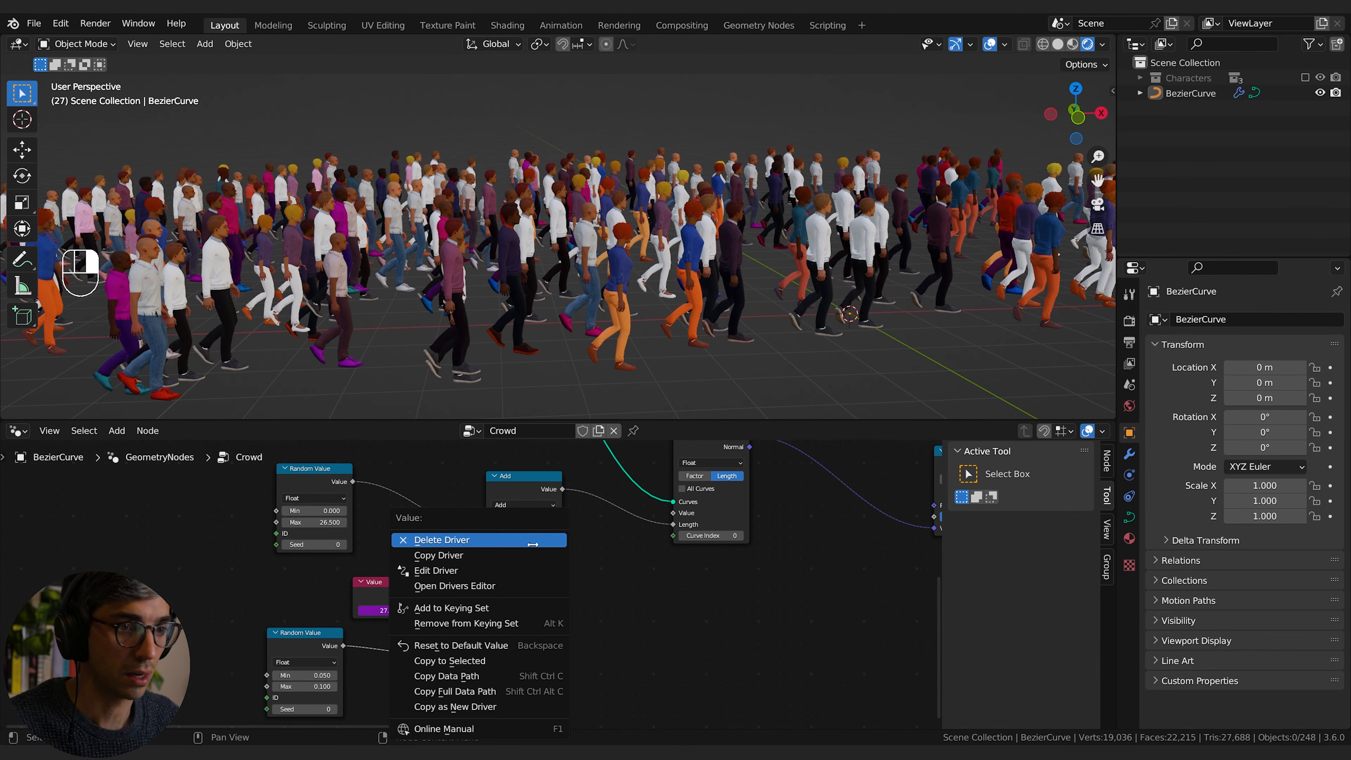
{"action": "left_click", "coordinate": [507, 543]}
{"action": "left_click_drag", "start_coordinate": [553, 610], "coordinate": [487, 552]}
{"action": "left_click", "coordinate": [486, 579]}
{"action": "left_click_drag", "start_coordinate": [553, 610], "coordinate": [488, 550]}
{"action": "left_click", "coordinate": [462, 571]}
{"action": "left_click_drag", "start_coordinate": [554, 608], "coordinate": [486, 543]}
{"action": "key", "text": "space"}
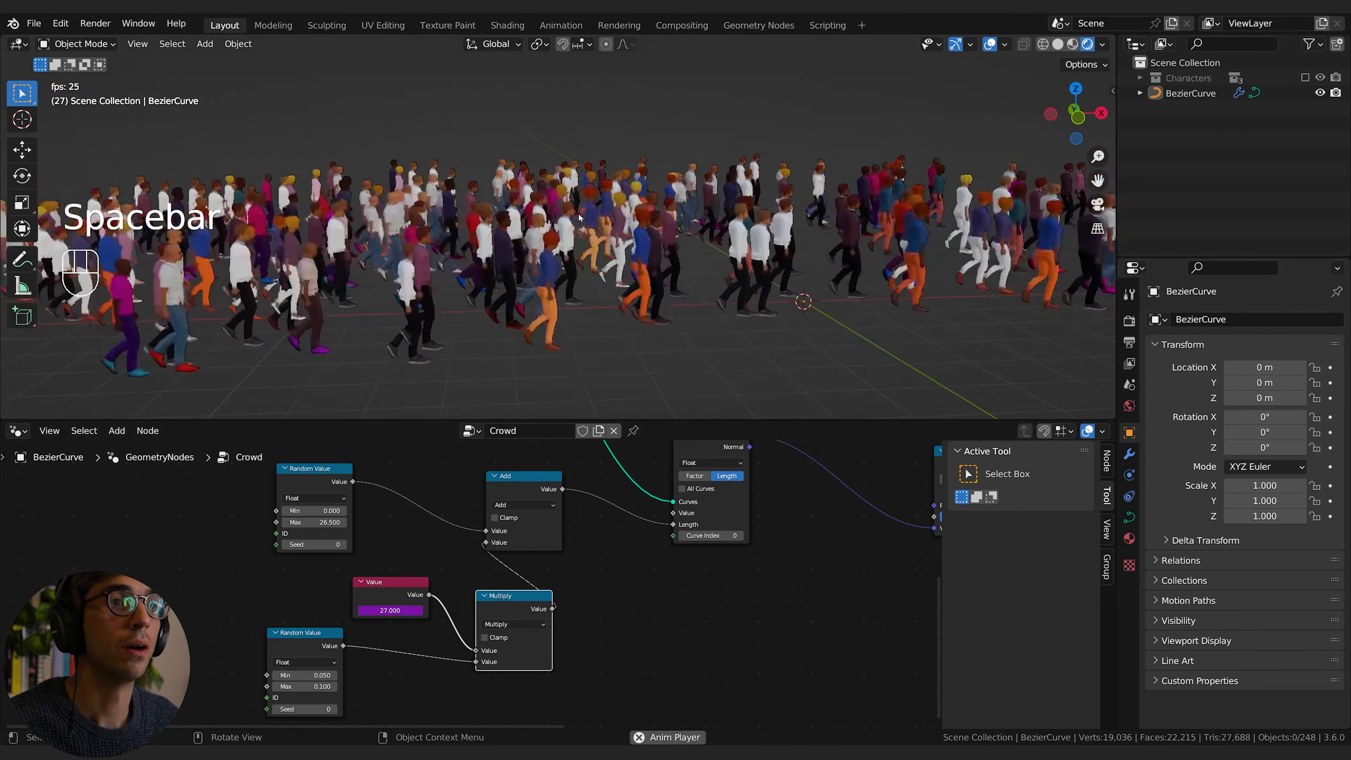
{"action": "middle_click_drag", "start_coordinate": [612, 245], "coordinate": [513, 331]}
{"action": "key", "text": "space"}
Step: Set the lower Random Value node's minimum to 0.01 and play the animation to check the walking speeds
{"action": "double_click", "coordinate": [305, 675]}
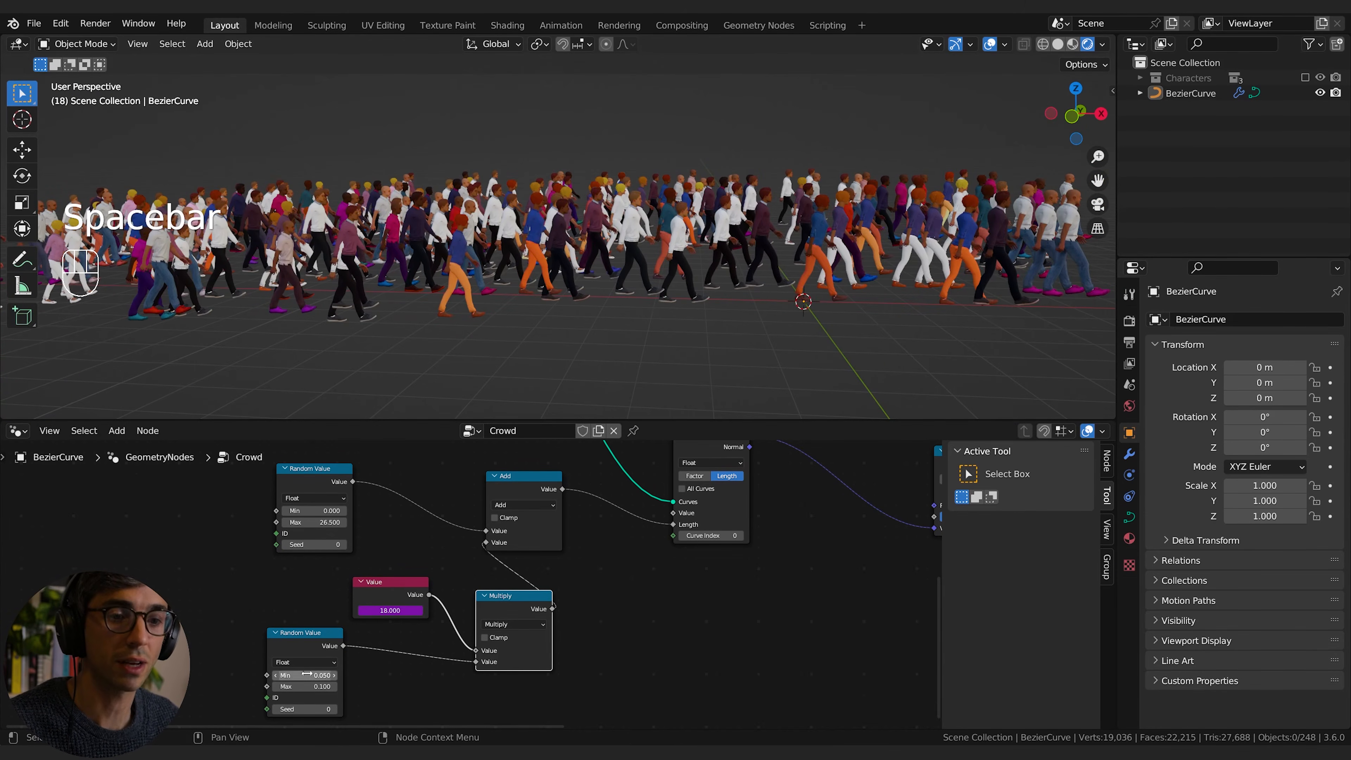
{"action": "type", "text": "0.01"}
{"action": "key", "text": "Return"}
{"action": "key", "text": "space"}
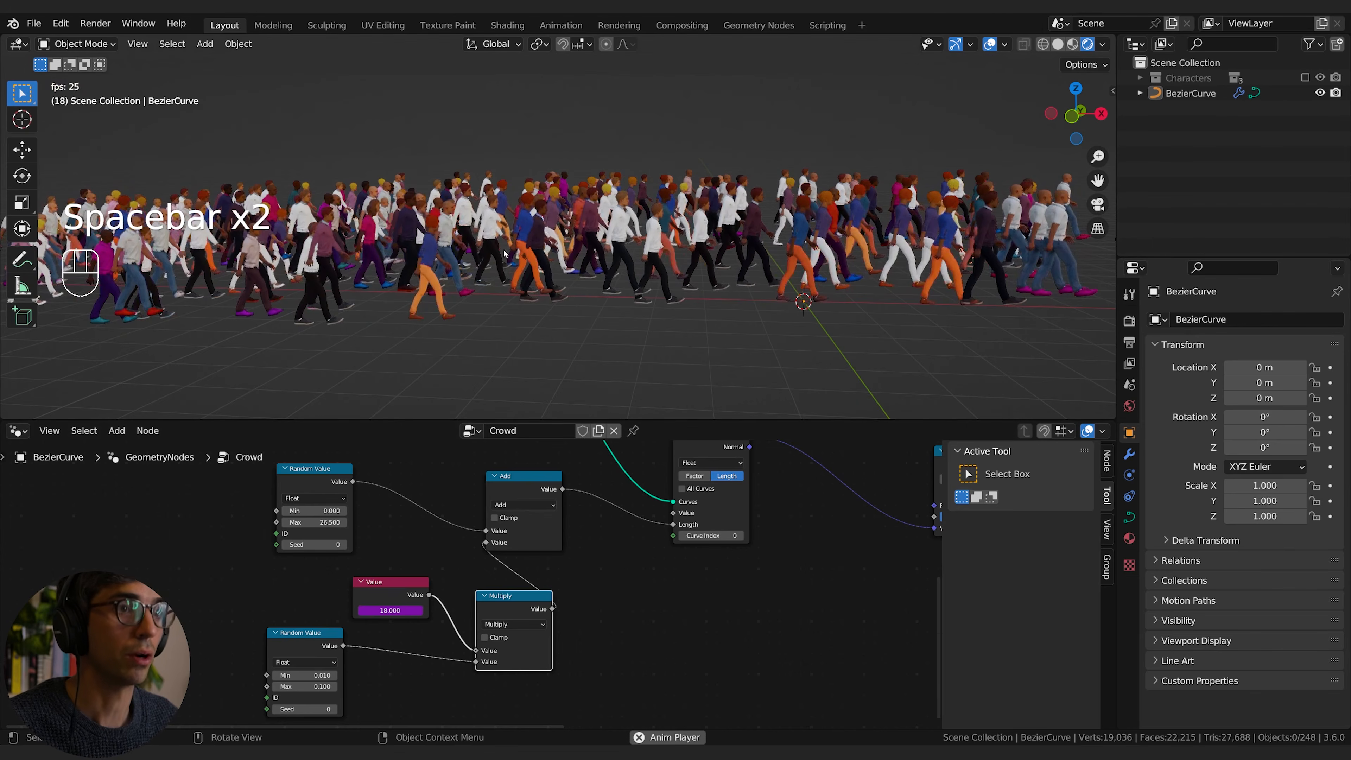
{"action": "middle_click_drag", "start_coordinate": [511, 256], "coordinate": [598, 255]}
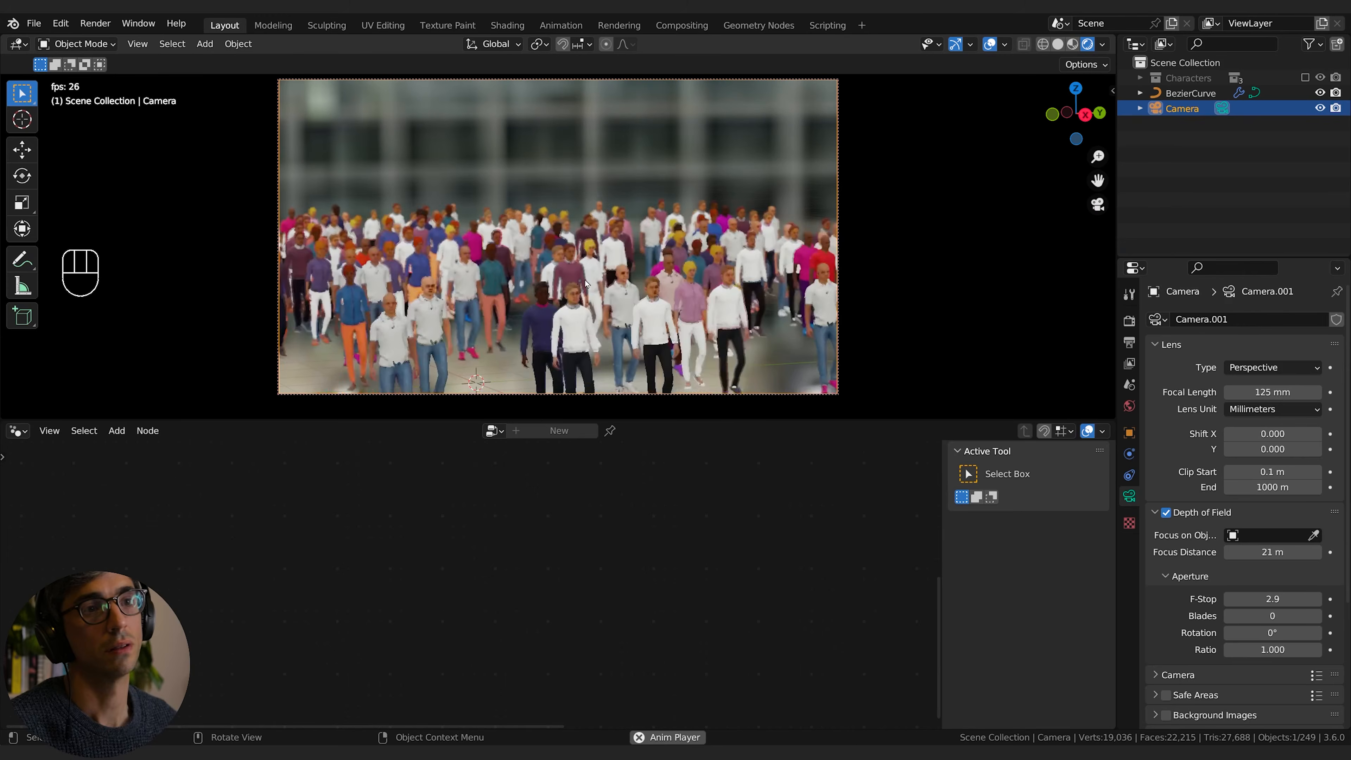
{"action": "key", "text": "space"}
Step: Switch the node editor area to the Timeline, set the end frame to 500, and play the animation through the camera
{"action": "left_click", "coordinate": [16, 431]}
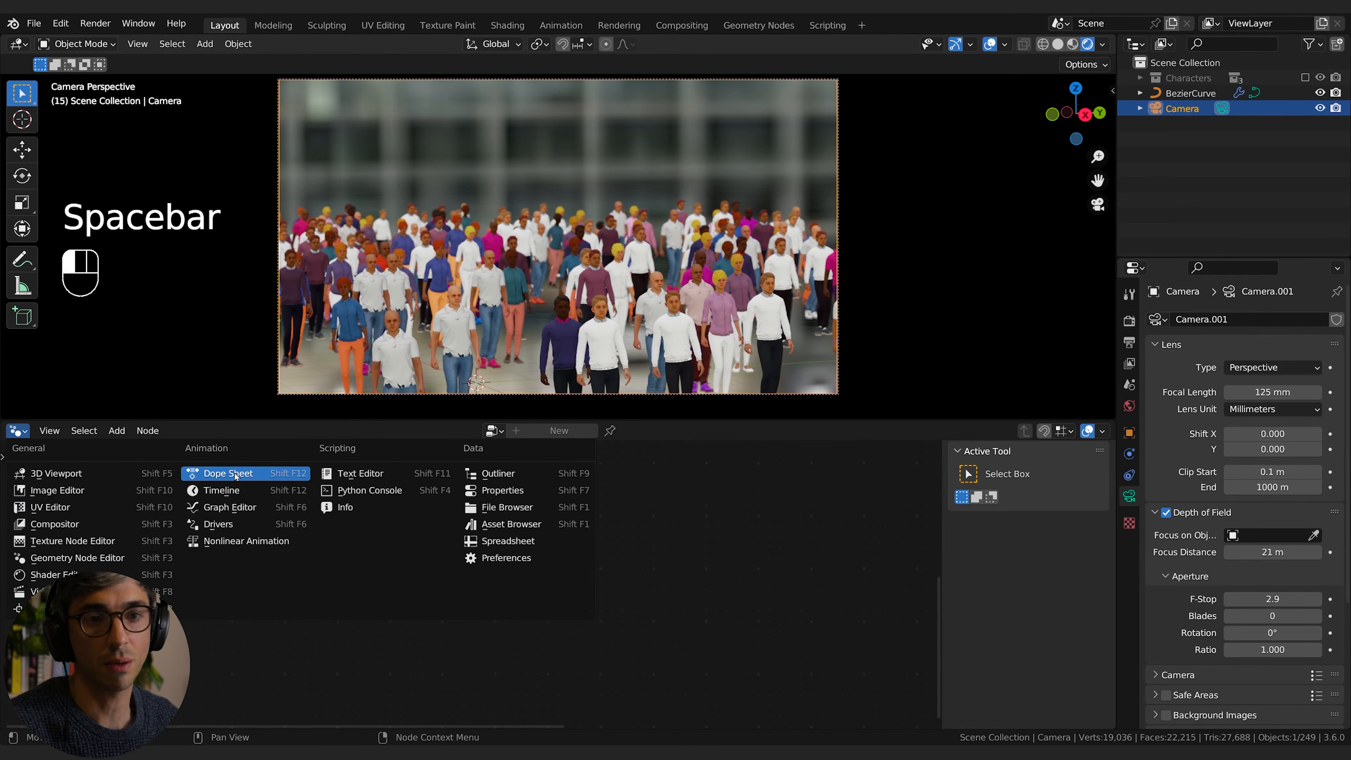
{"action": "left_click", "coordinate": [221, 491]}
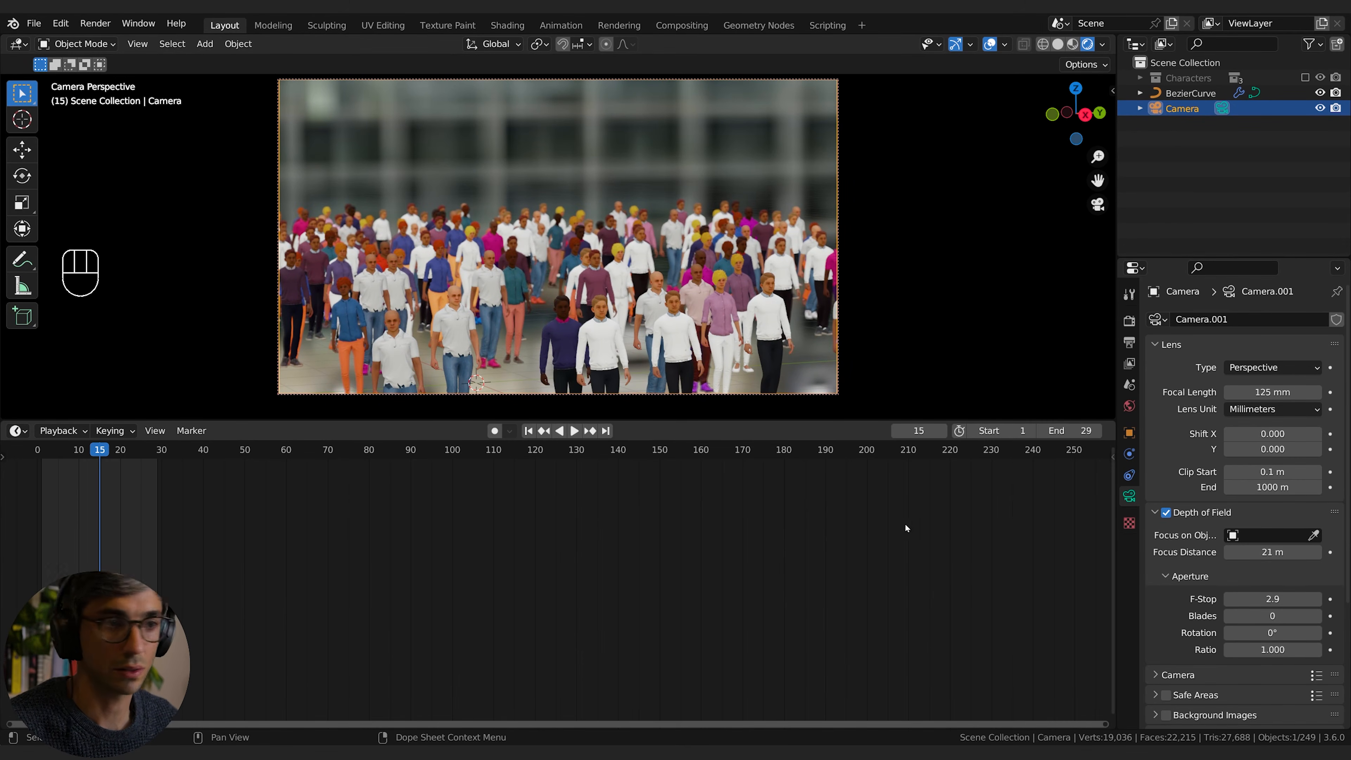
{"action": "left_click", "coordinate": [1076, 429]}
{"action": "type", "text": "500"}
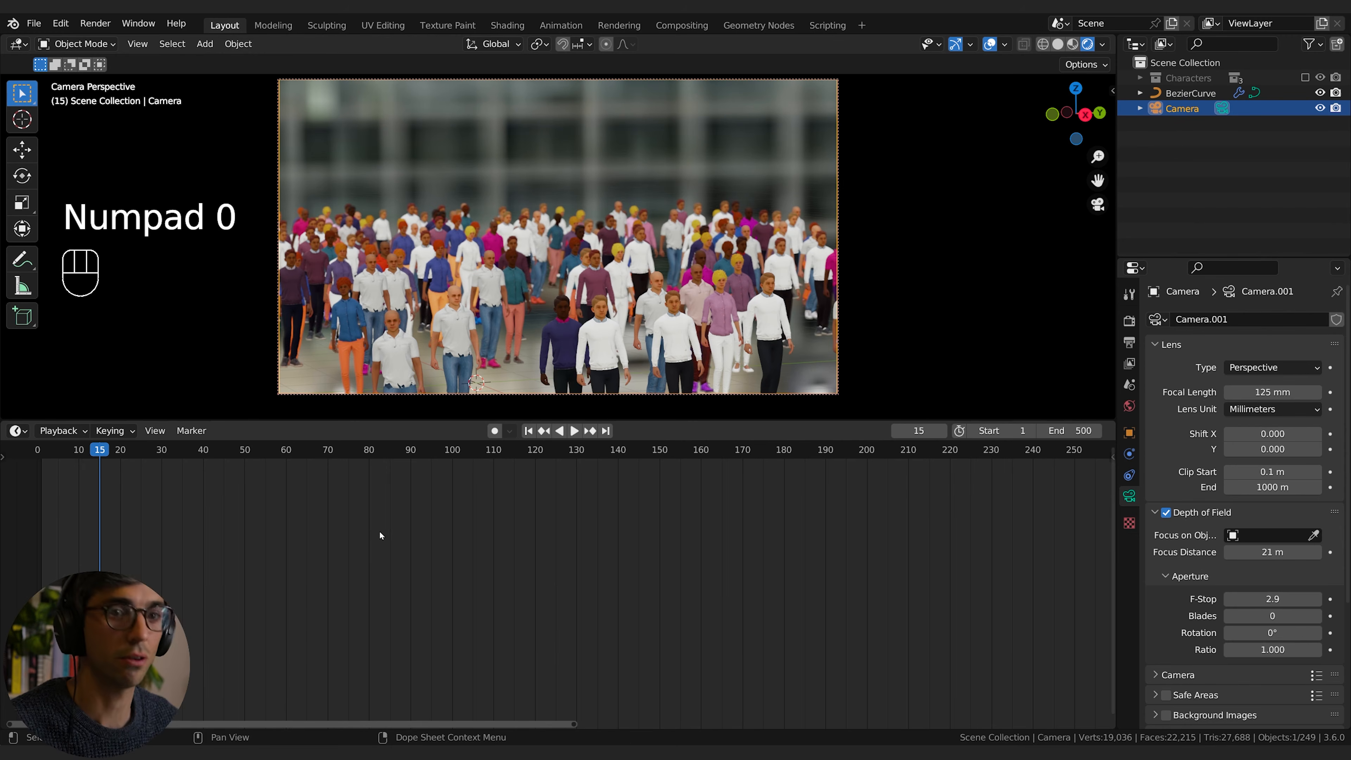
{"action": "key", "text": "space"}
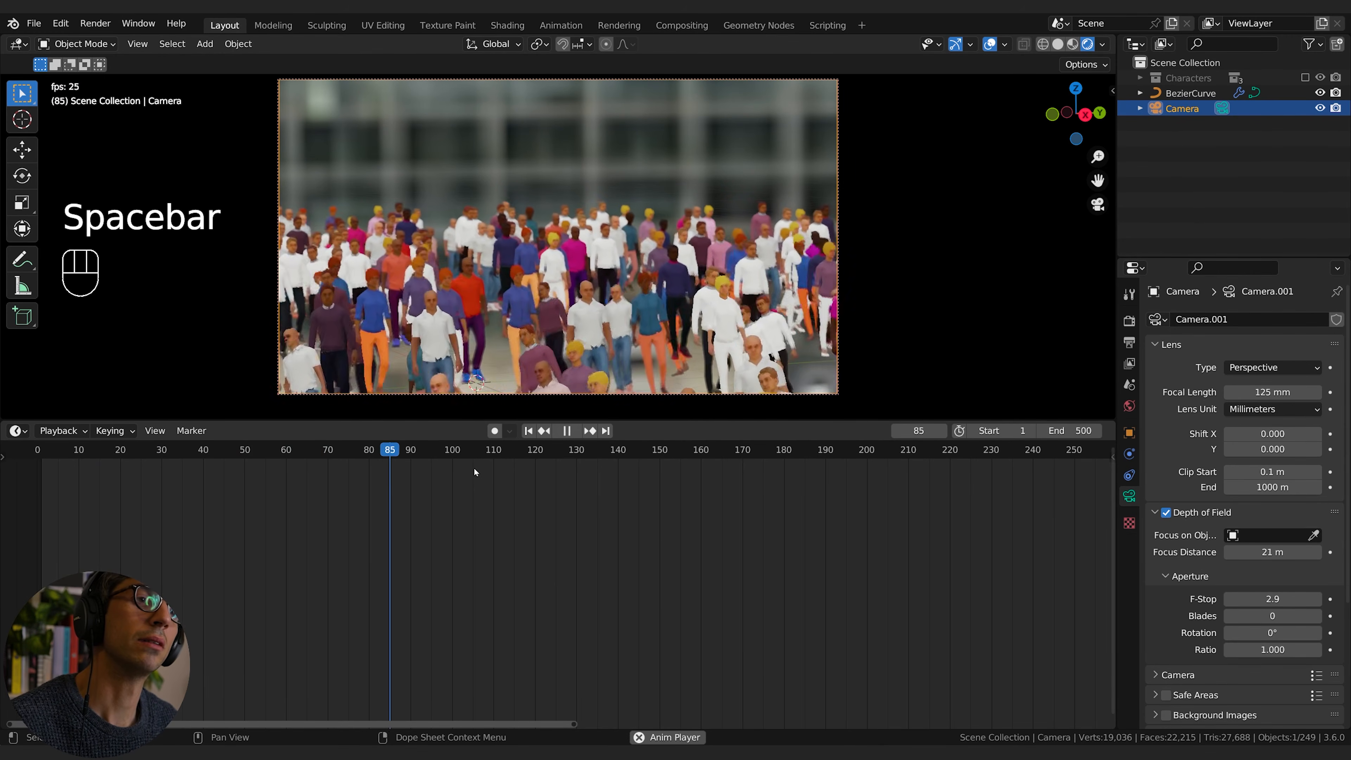
{"action": "key", "text": "space"}
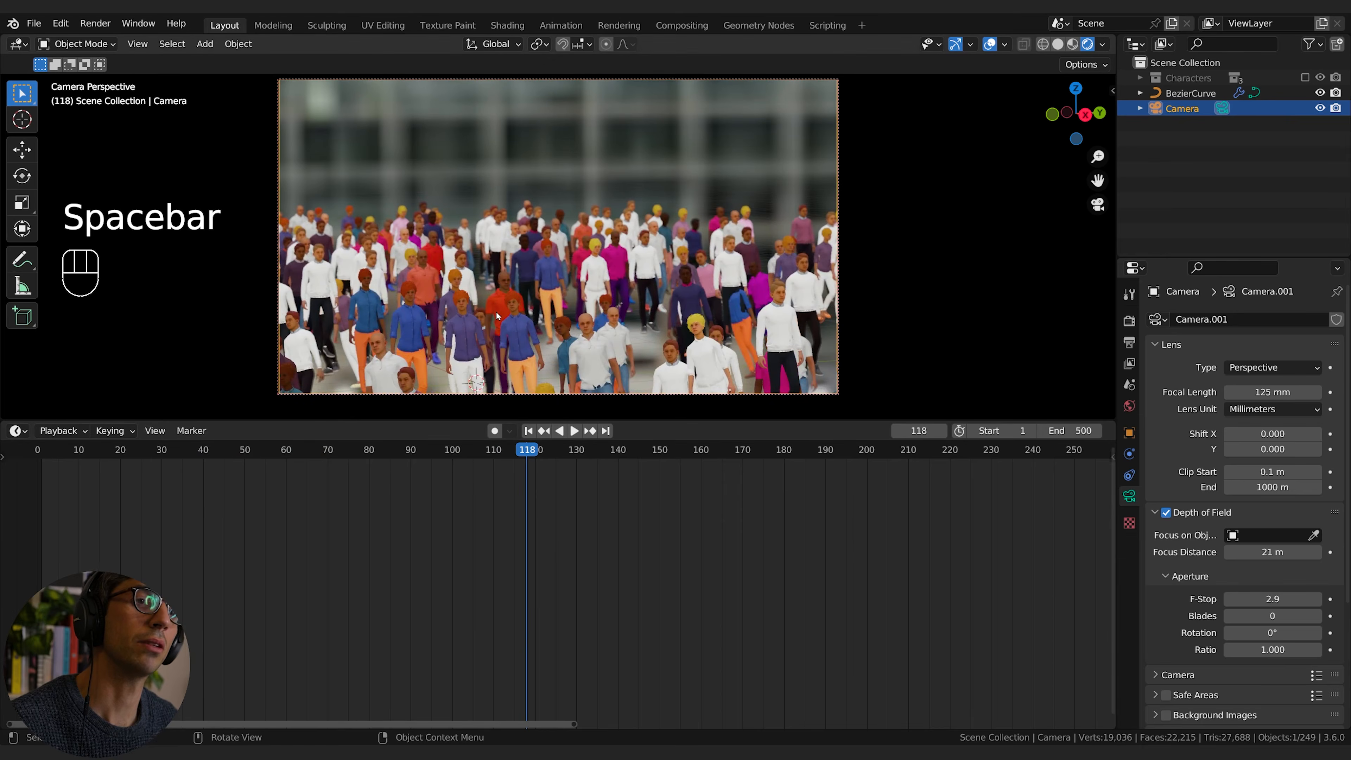
Step: Re-enable the Characters collection in the scene hierarchy and expand it to show its sub-collections and character meshes
{"action": "left_click", "coordinate": [525, 327]}
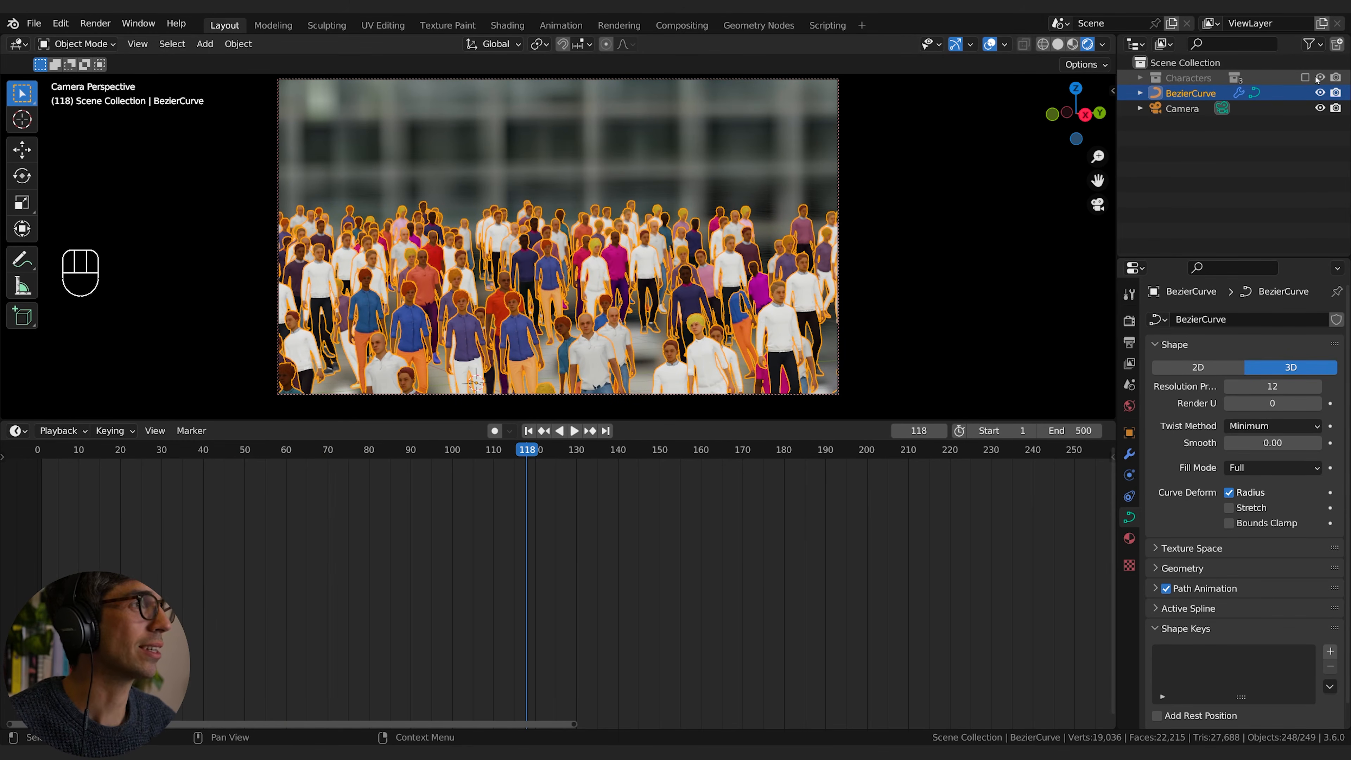
{"action": "left_click", "coordinate": [1305, 78]}
{"action": "left_click", "coordinate": [1141, 78]}
{"action": "left_click", "coordinate": [1156, 92]}
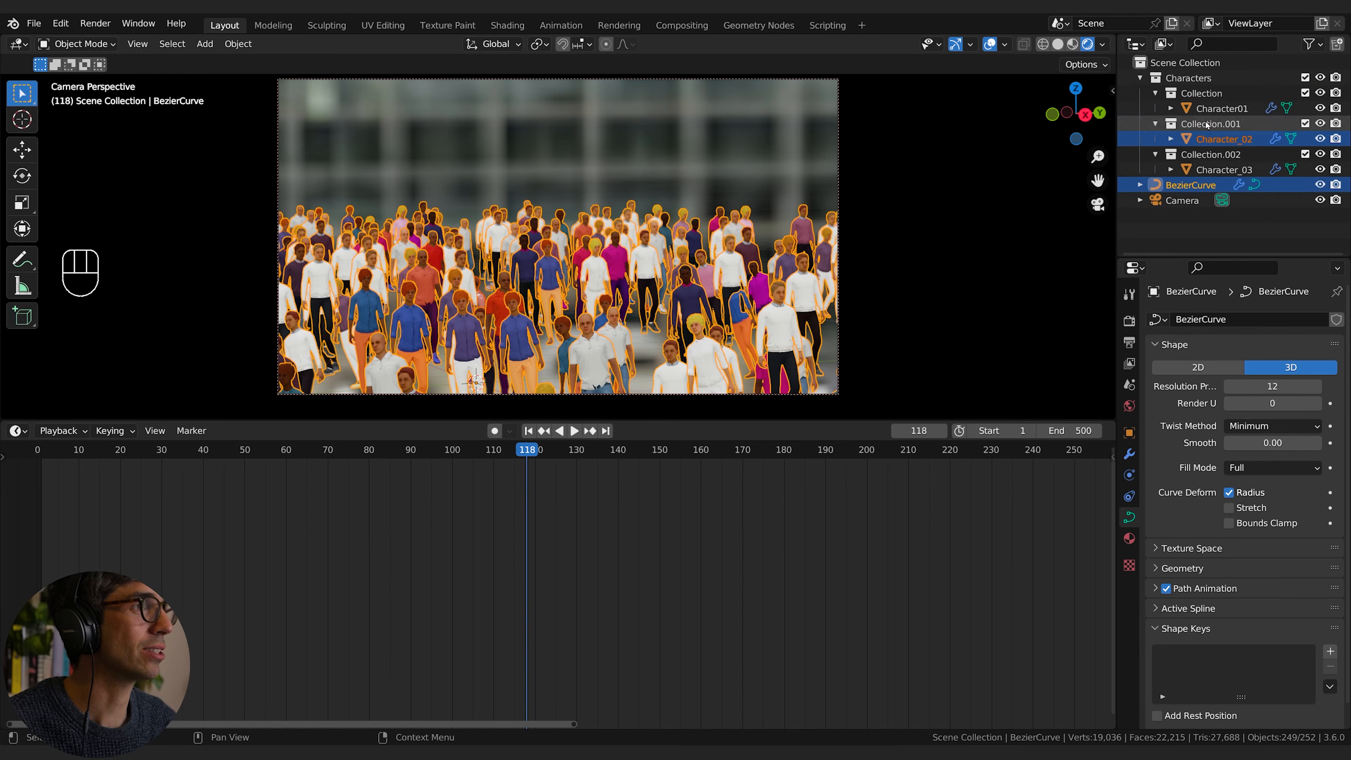
Step: Move Character01, Character_02 and Character_03 directly into the Characters collection and delete the three emptied sub-collections
{"action": "left_click", "coordinate": [1223, 109]}
{"action": "left_click", "coordinate": [1224, 139], "text": "ctrl"}
{"action": "left_click", "coordinate": [1213, 170], "text": "ctrl"}
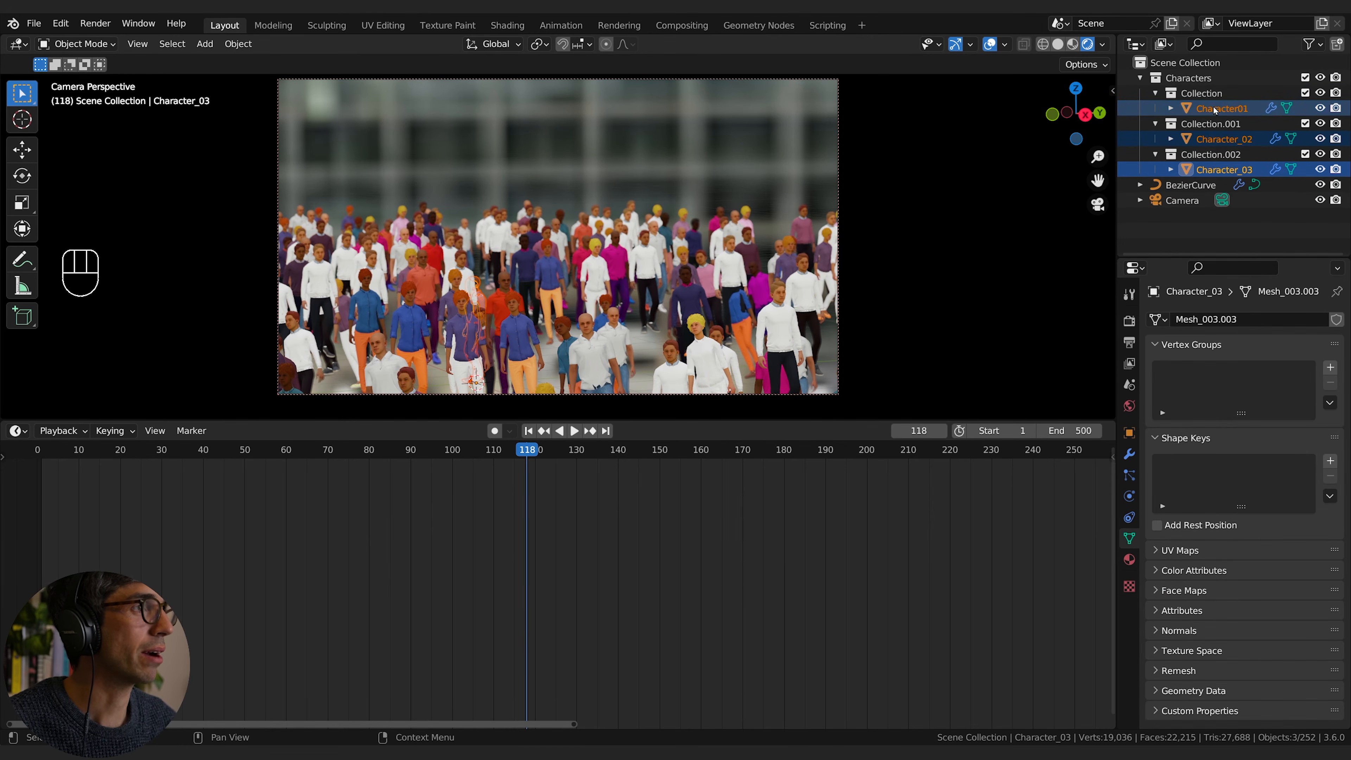
{"action": "left_click_drag", "start_coordinate": [1216, 109], "coordinate": [1202, 79]}
{"action": "left_click", "coordinate": [1203, 93]}
{"action": "left_click", "coordinate": [1207, 123], "text": "shift"}
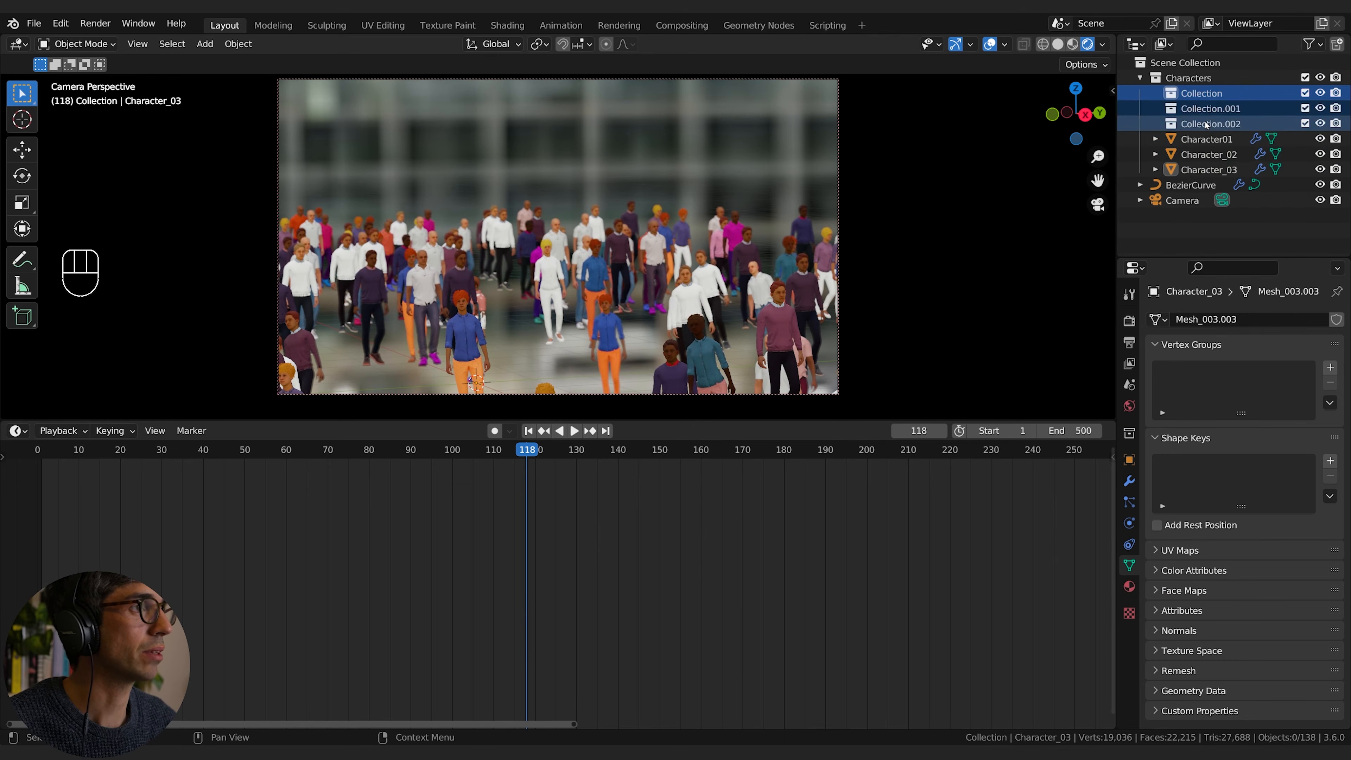
{"action": "key", "text": "x"}
Step: Show the Time settings of Character01's Mesh Sequence Cache modifier, widening the properties area
{"action": "left_click", "coordinate": [1208, 94]}
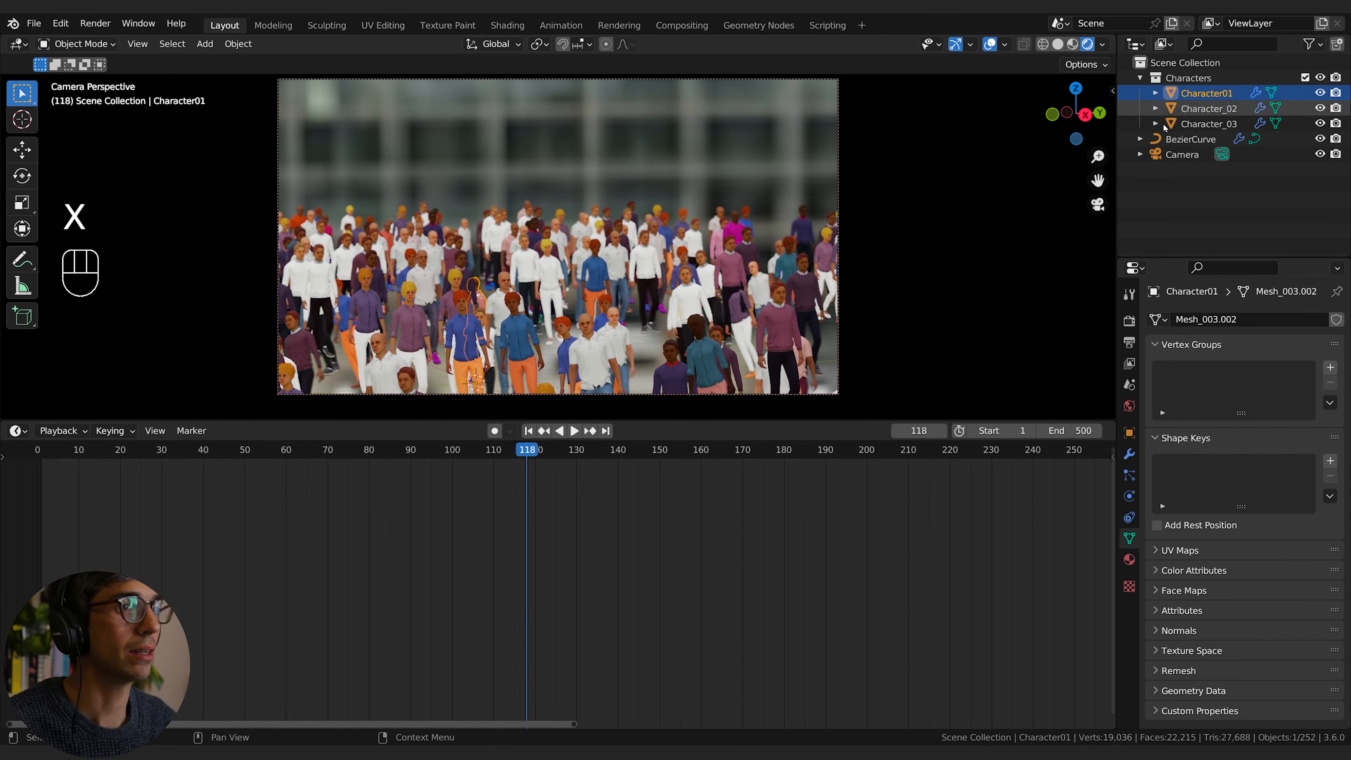
{"action": "left_click", "coordinate": [1129, 454]}
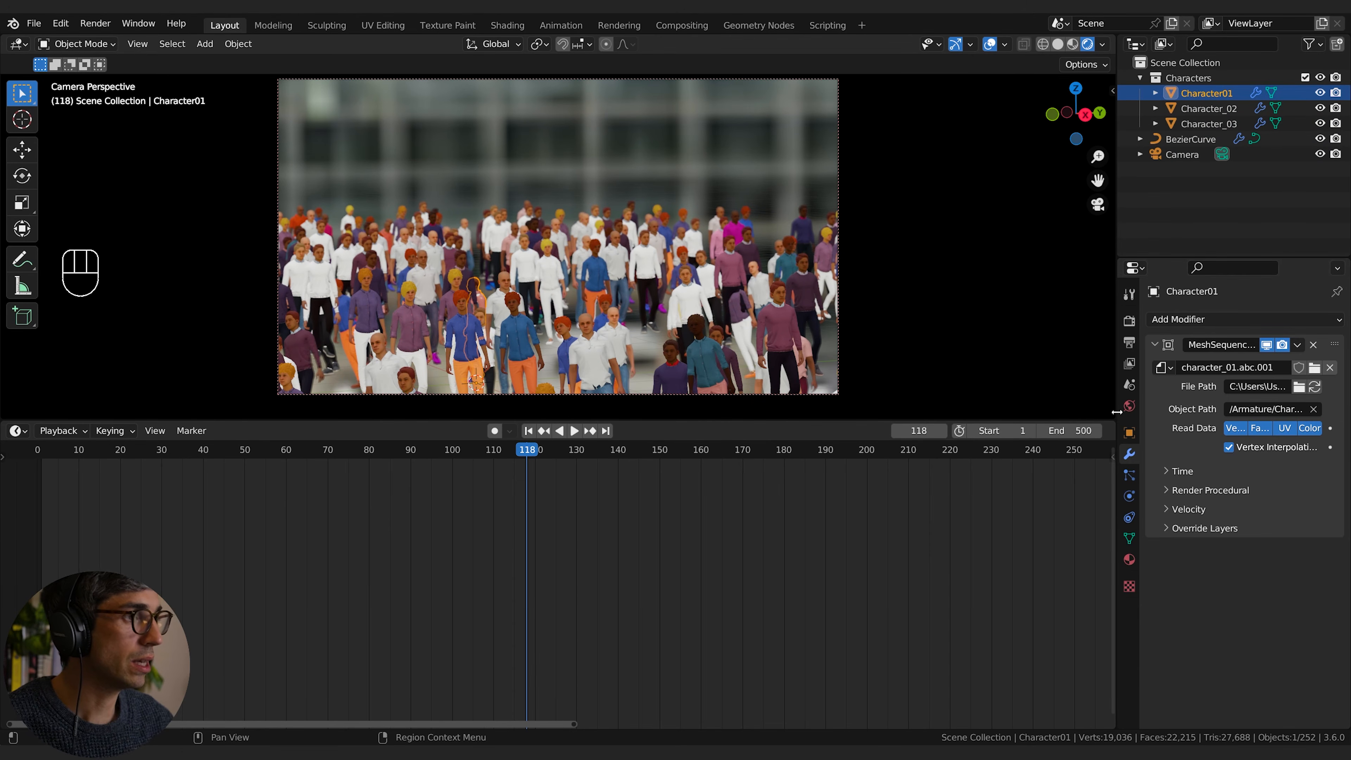
{"action": "left_click_drag", "start_coordinate": [1116, 411], "coordinate": [899, 411]}
{"action": "left_click", "coordinate": [1059, 472]}
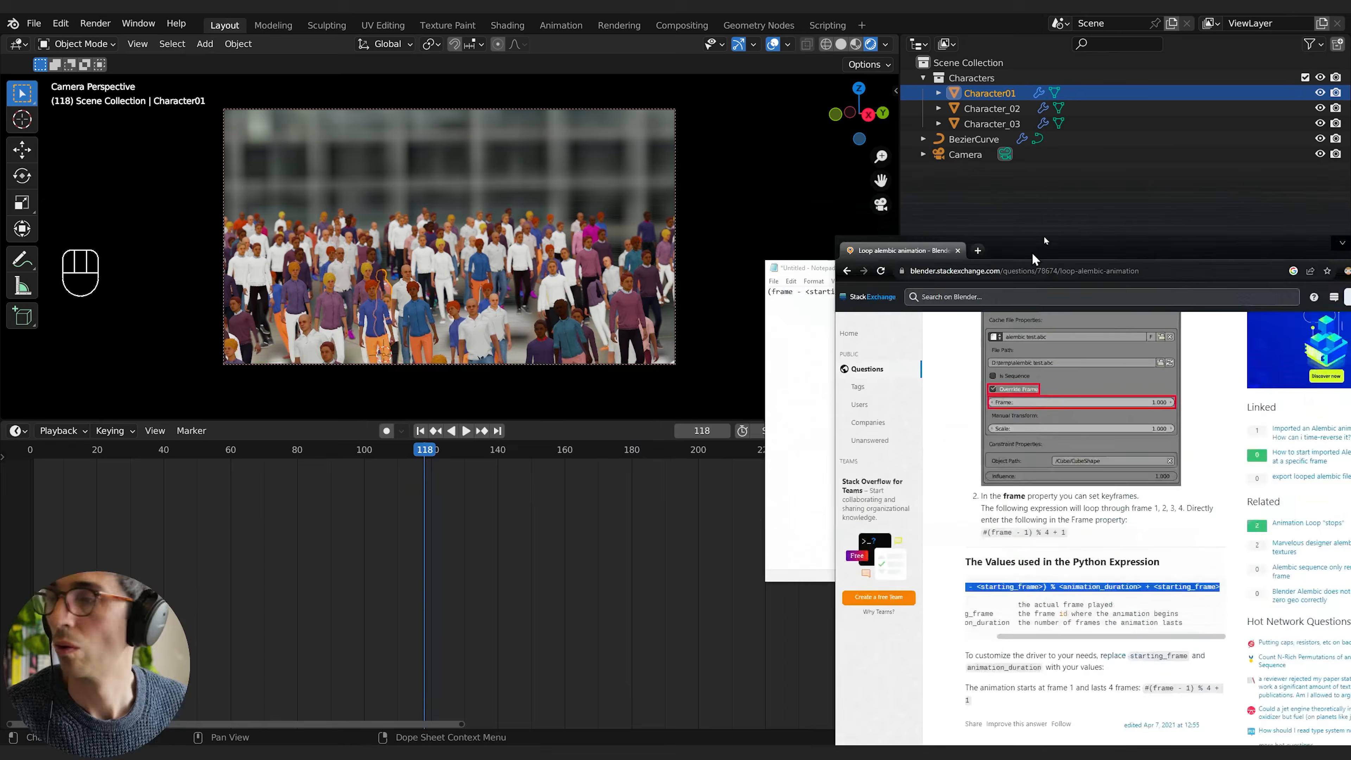
Step: Switch to the browser and read the Stack Exchange answer on looping an Alembic animation with Override Frame
{"action": "left_click_drag", "start_coordinate": [1034, 251], "coordinate": [502, 163]}
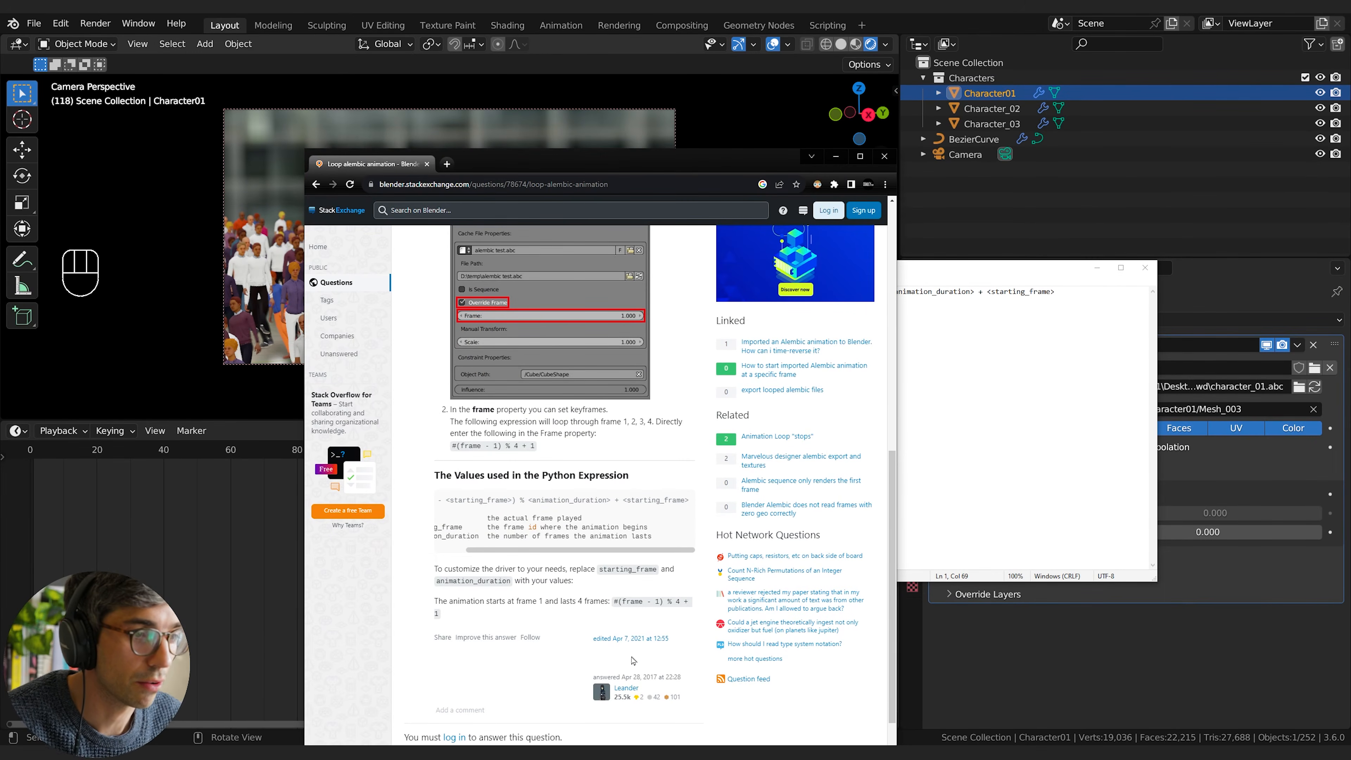
{"action": "scroll", "coordinate": [612, 634], "scroll_direction": "up", "scroll_amount": 8}
{"action": "scroll", "coordinate": [495, 498], "scroll_direction": "down", "scroll_amount": 10}
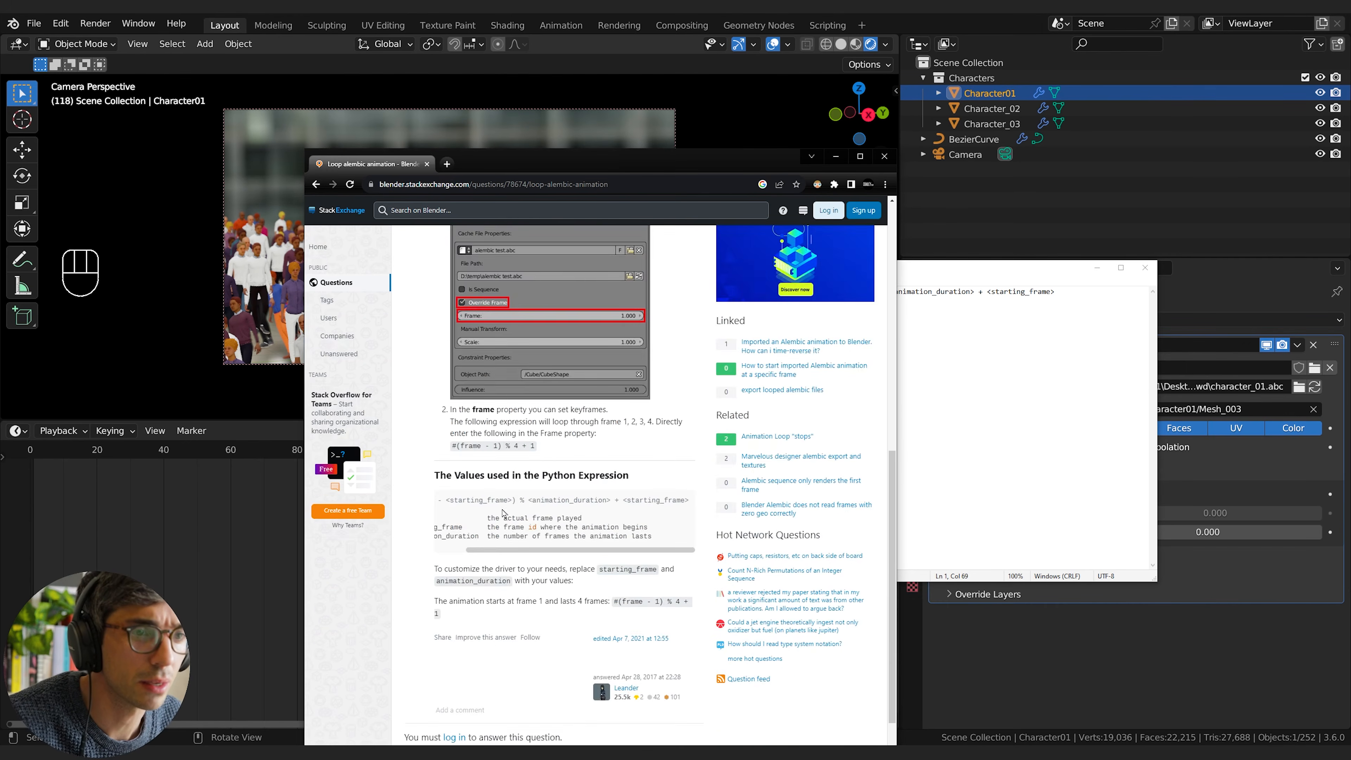
{"action": "scroll", "coordinate": [524, 551], "scroll_direction": "up", "scroll_amount": 7}
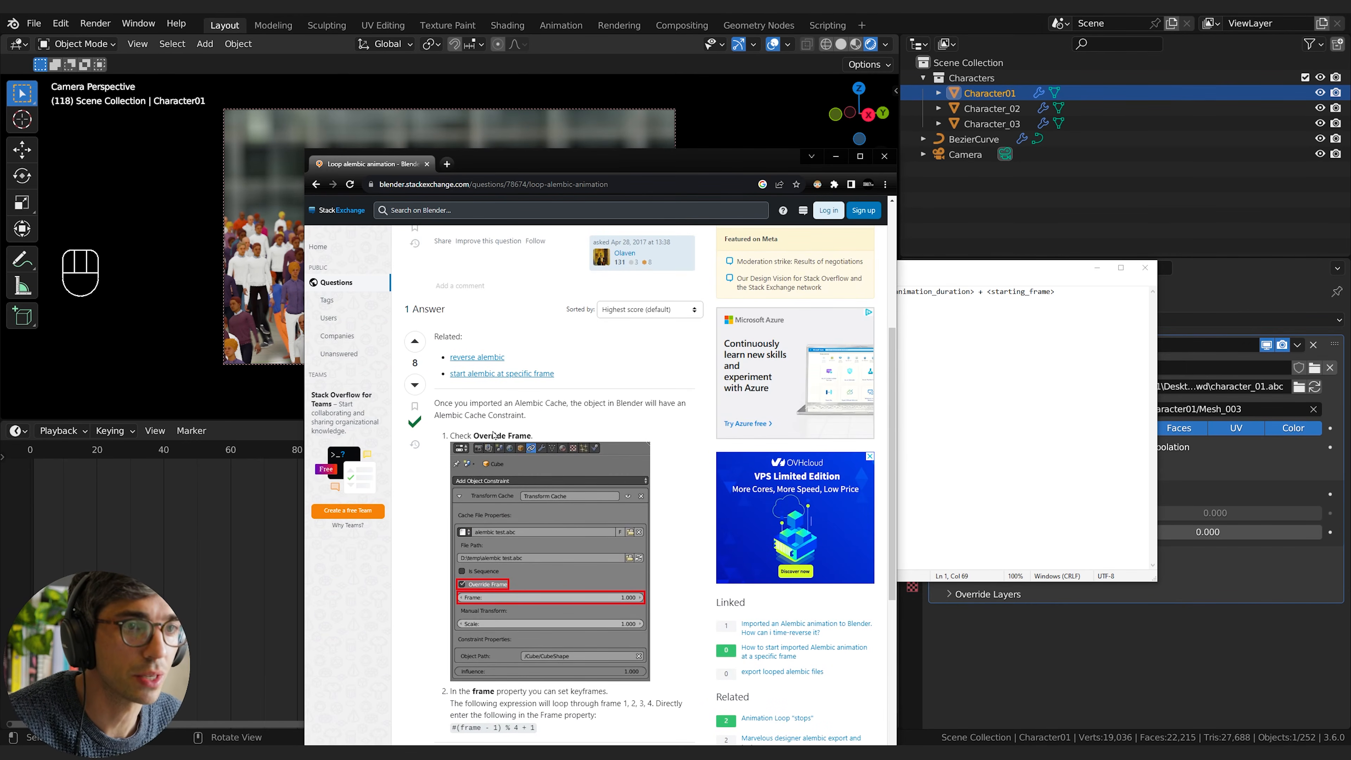
{"action": "scroll", "coordinate": [553, 445], "scroll_direction": "up", "scroll_amount": 5}
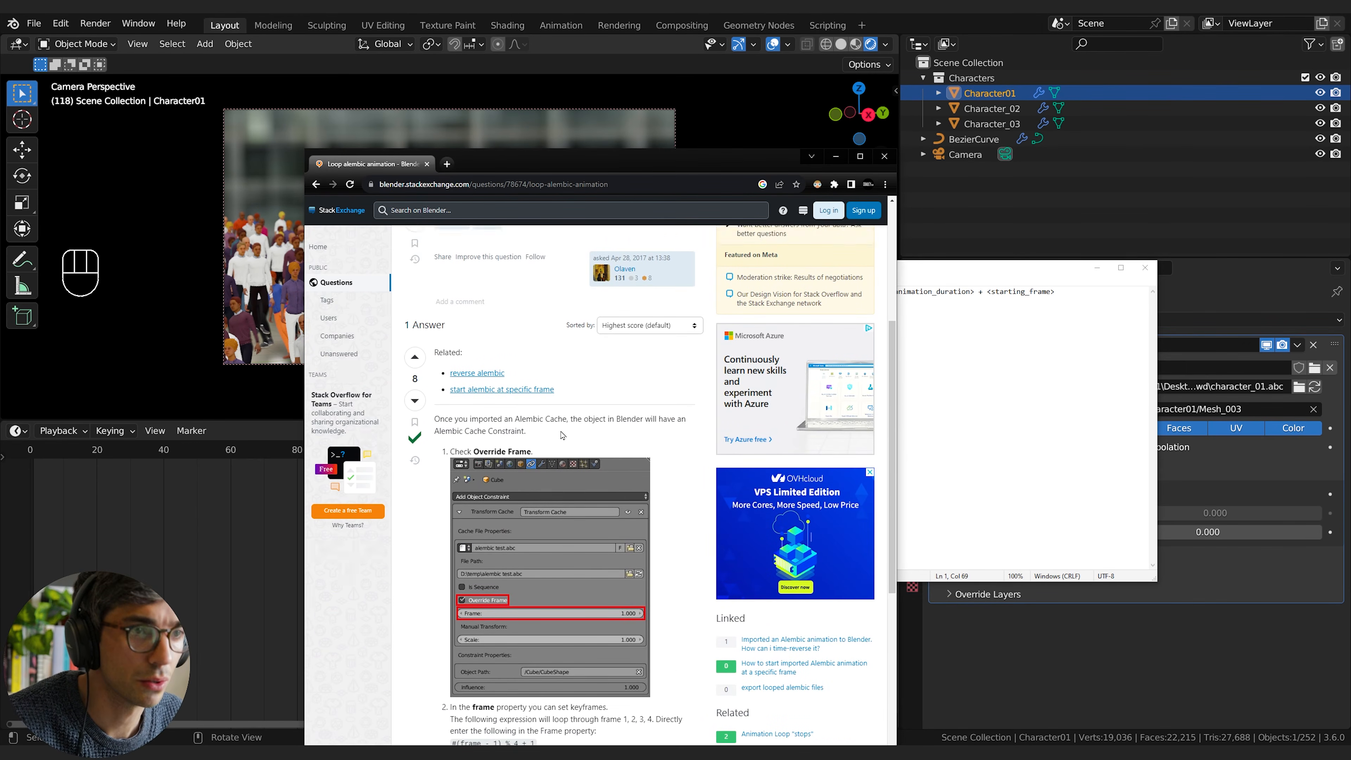
{"action": "scroll", "coordinate": [623, 510], "scroll_direction": "down", "scroll_amount": 14}
{"action": "scroll", "coordinate": [524, 475], "scroll_direction": "up", "scroll_amount": 5}
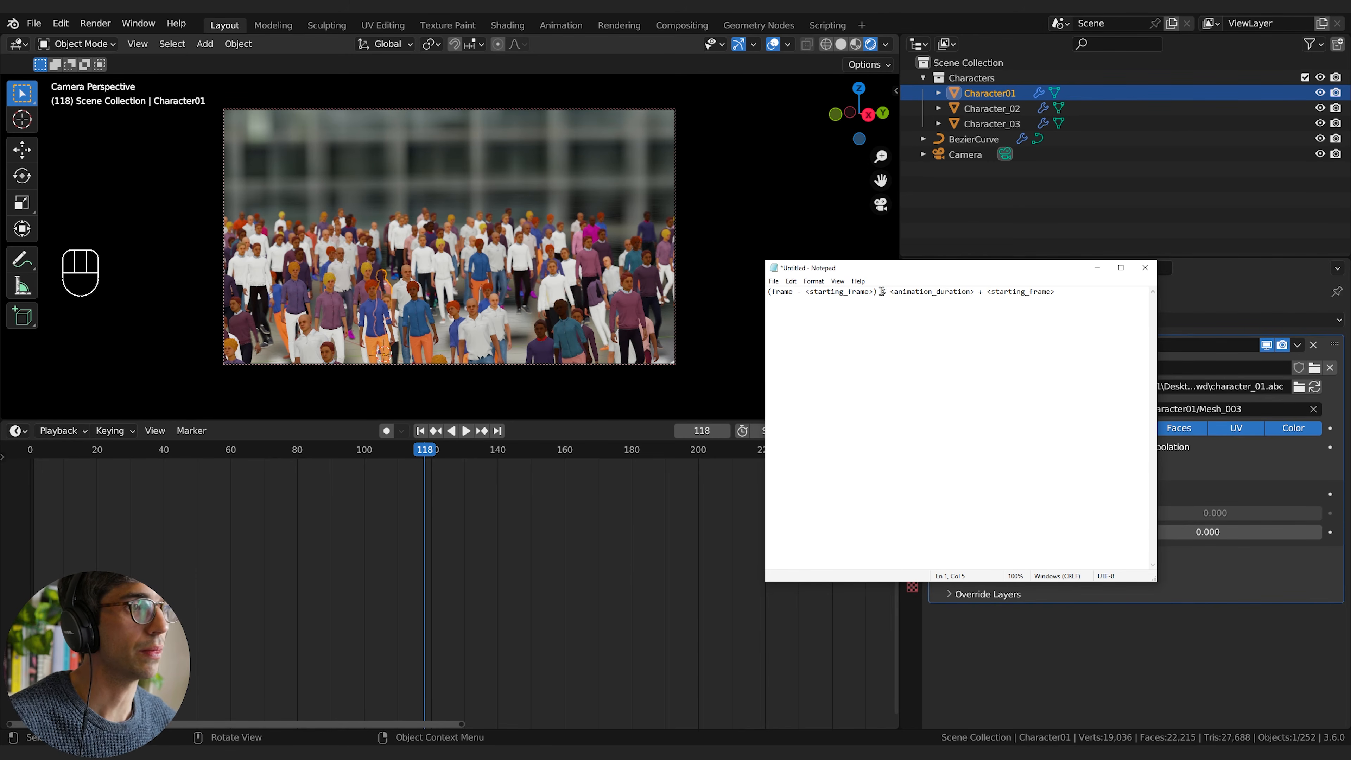
Step: In the Notepad copy of the loop formula, simplify the opening term to #frame, removing its parentheses and the starting-frame subtraction
{"action": "left_click", "coordinate": [894, 303]}
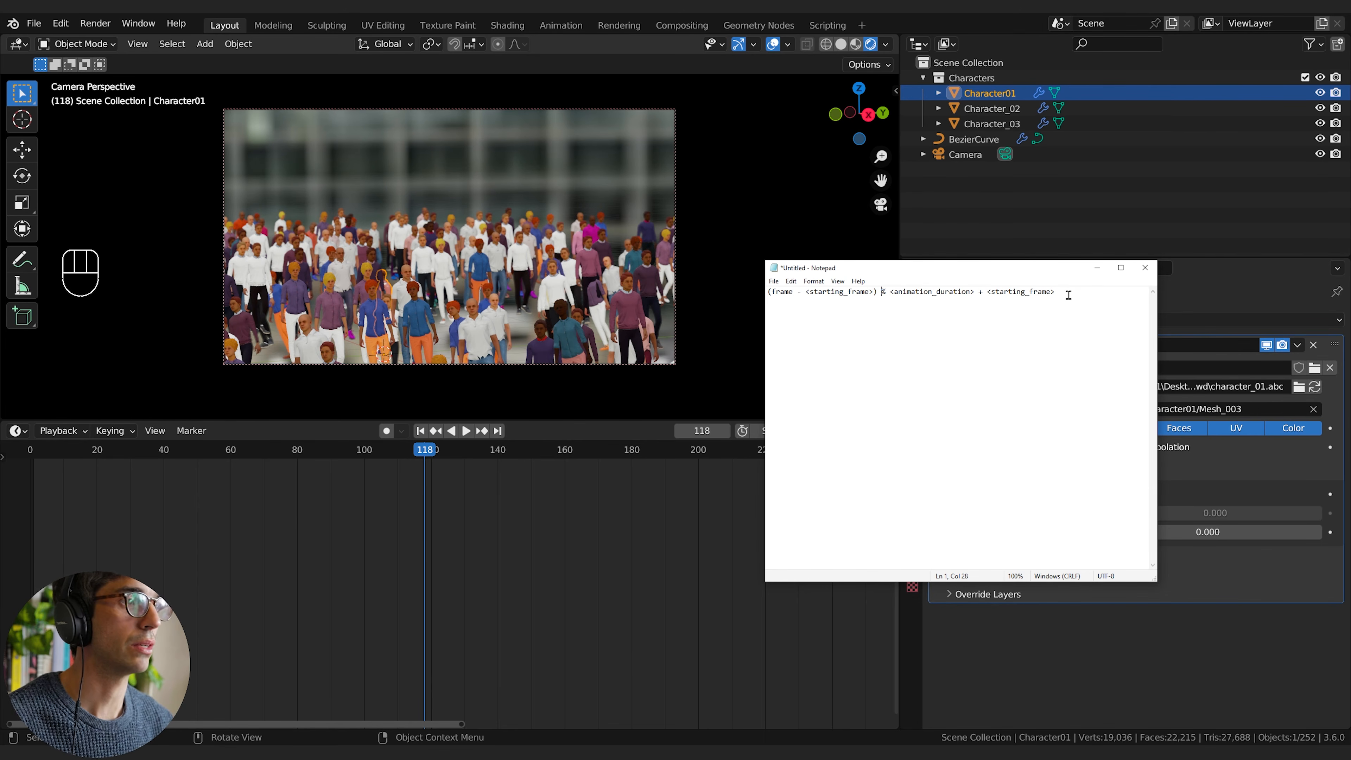
{"action": "left_click_drag", "start_coordinate": [1028, 270], "coordinate": [1038, 302]}
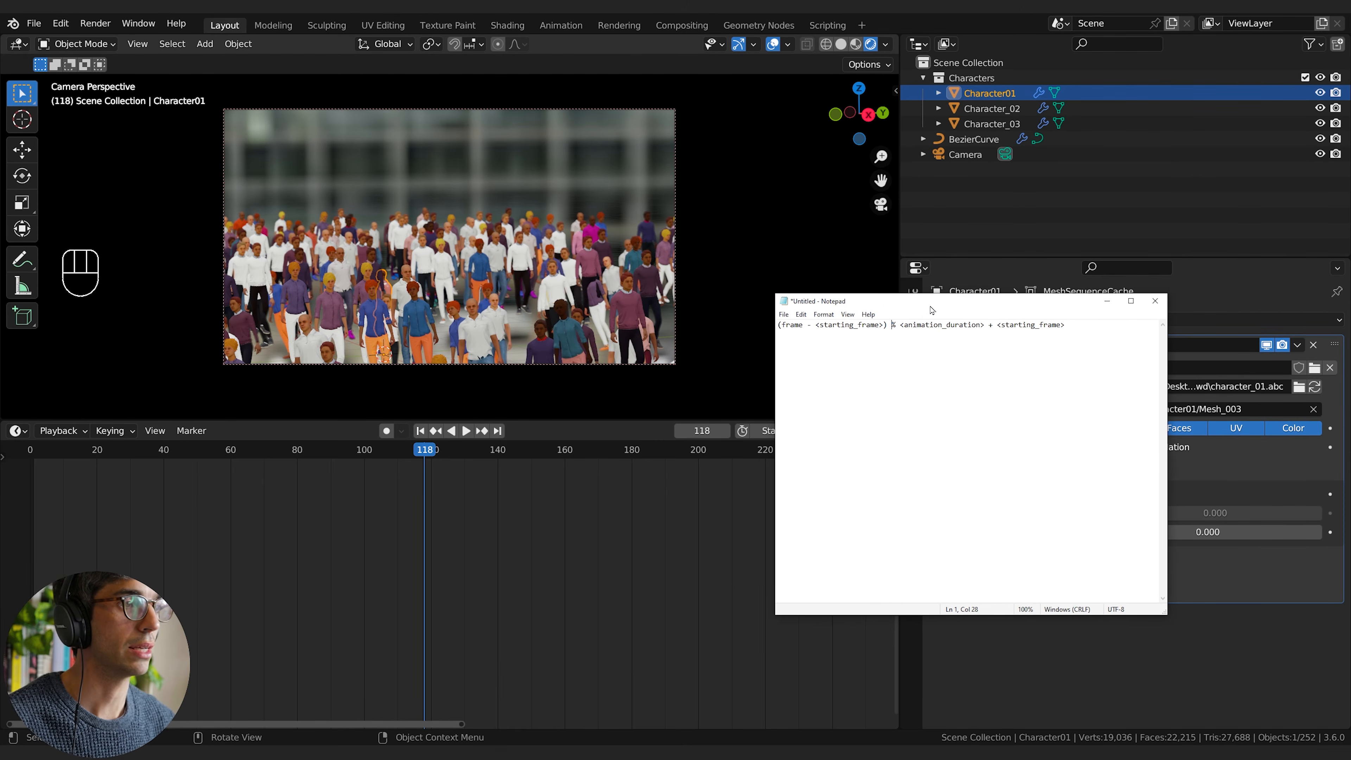
{"action": "left_click_drag", "start_coordinate": [932, 309], "coordinate": [939, 330]}
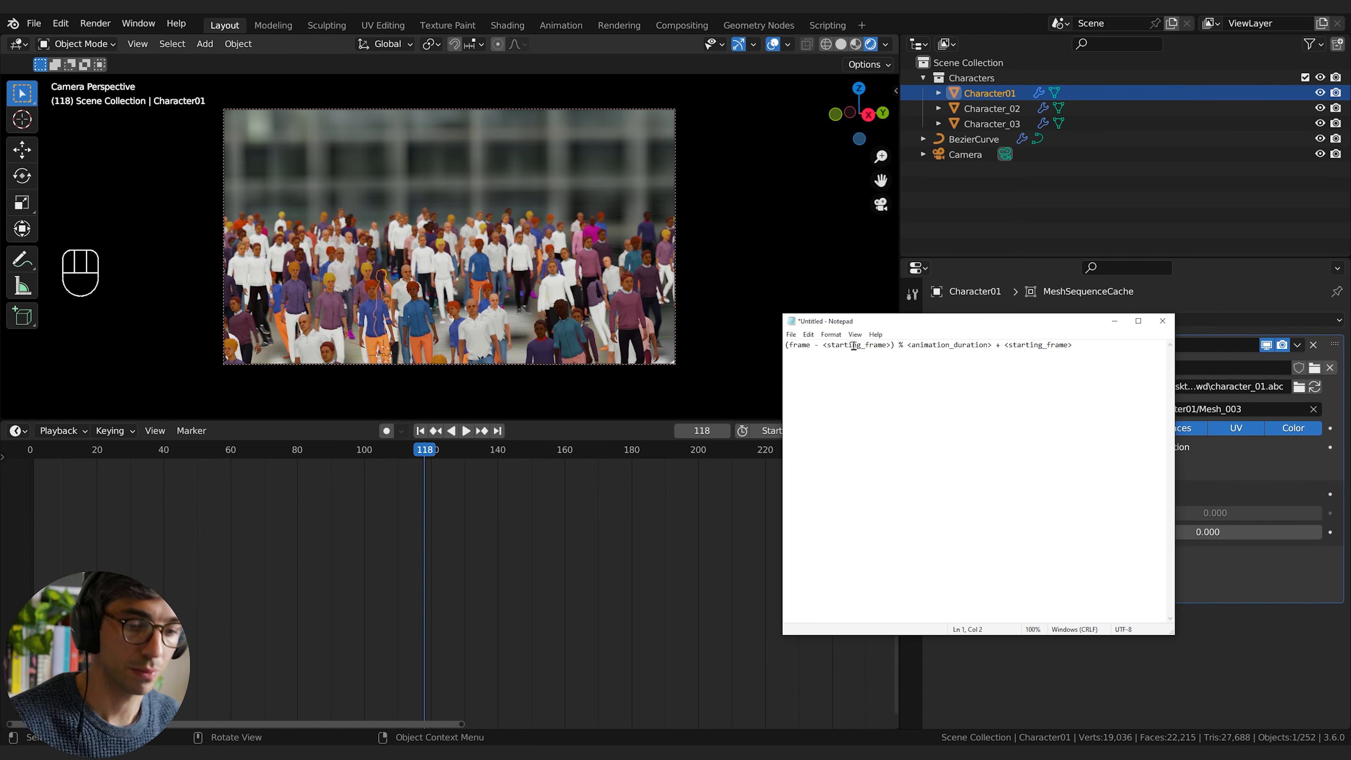
{"action": "left_click", "coordinate": [786, 345]}
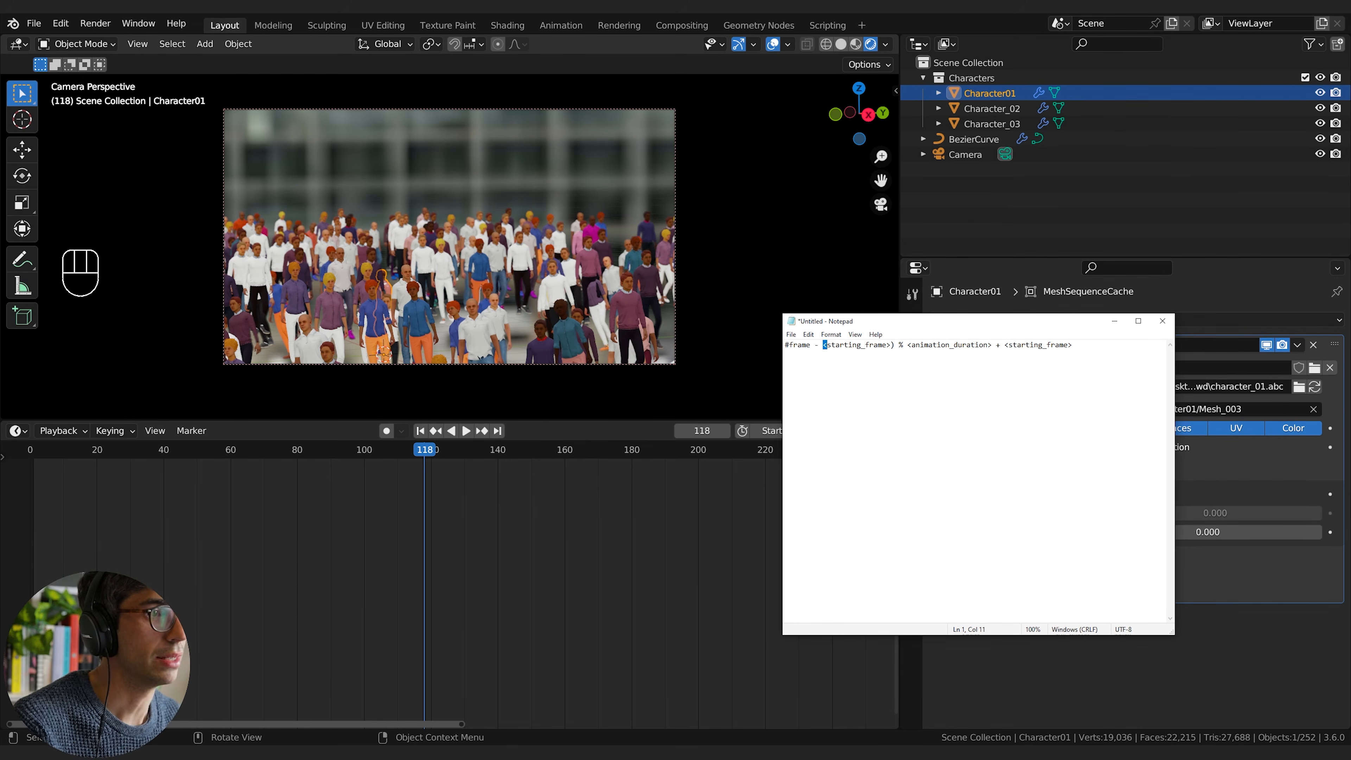
{"action": "left_click_drag", "start_coordinate": [824, 345], "coordinate": [869, 345]}
{"action": "type", "text": "0"}
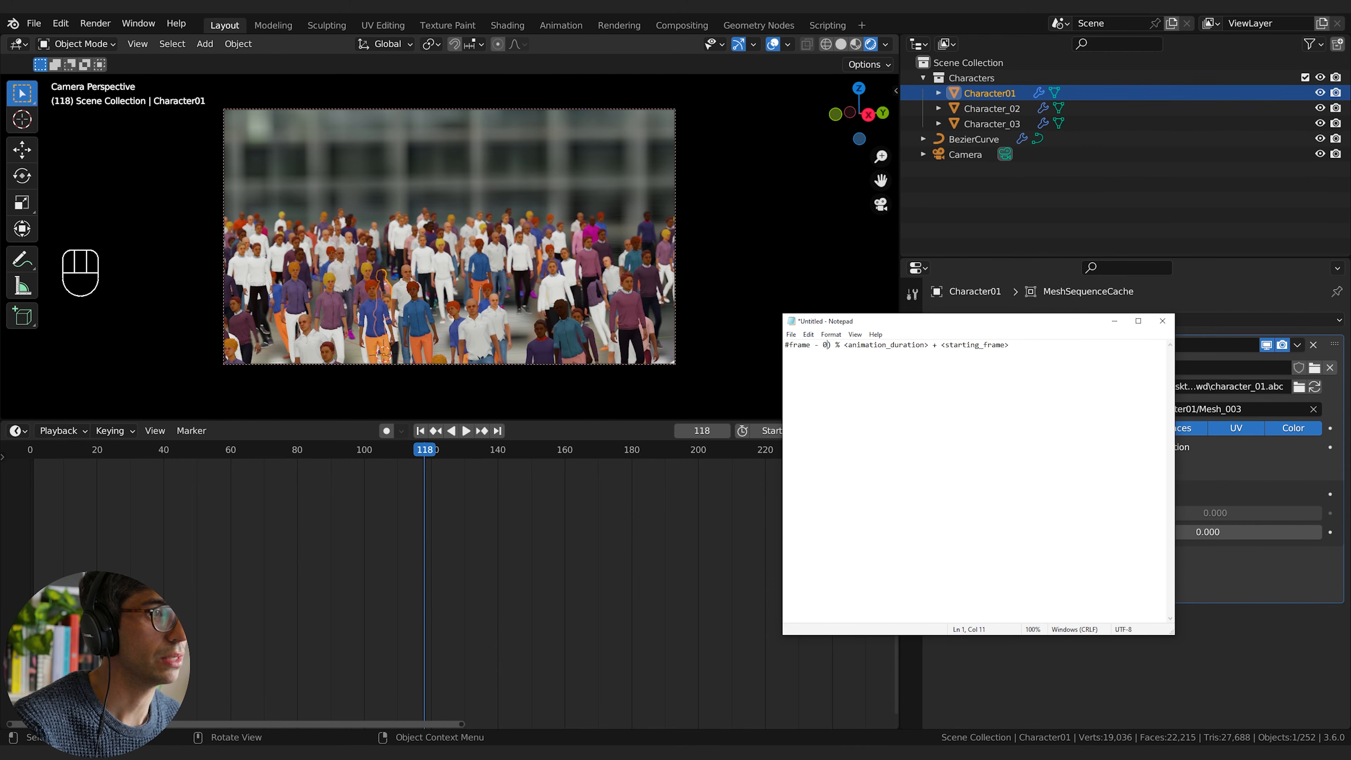
{"action": "key", "text": "BackSpace"}
{"action": "key", "text": "BackSpace"}
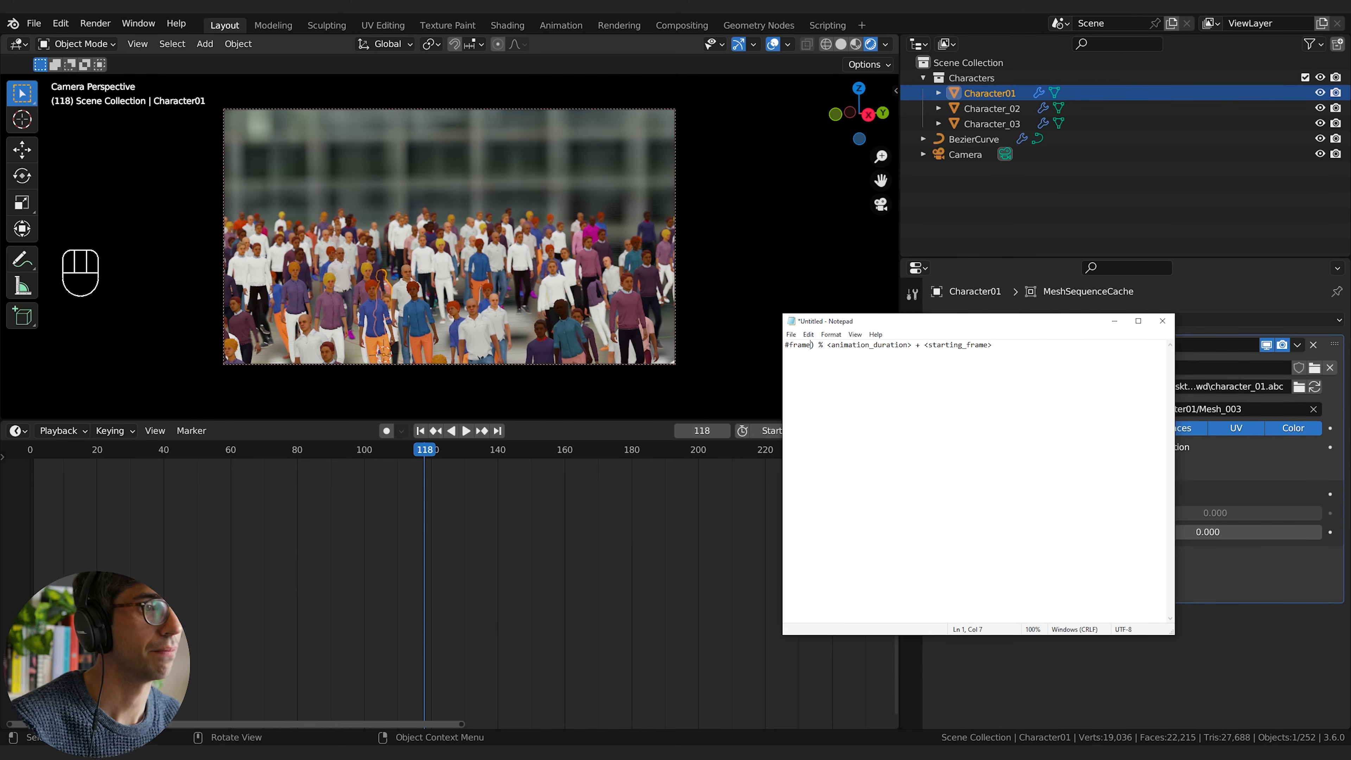
{"action": "key", "text": "BackSpace"}
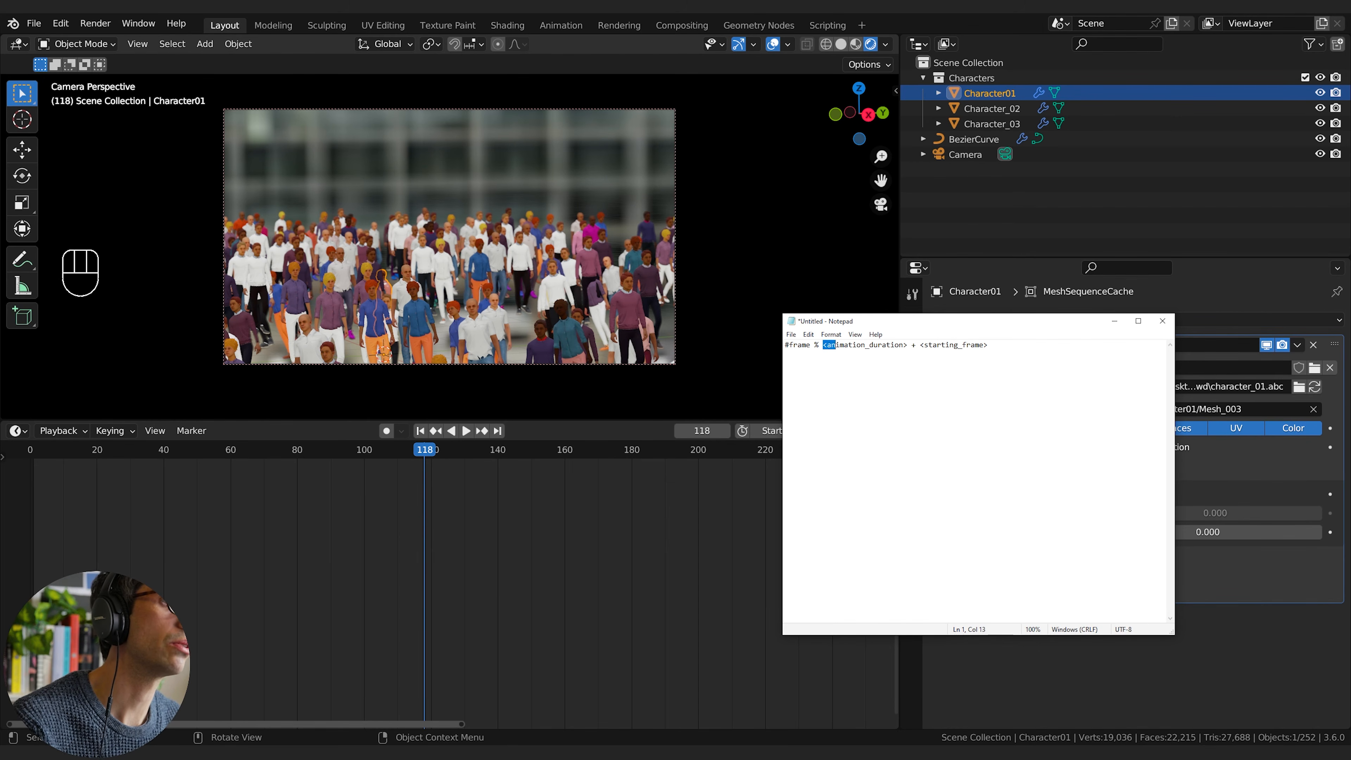
Step: Replace the animation duration placeholder with 29, remove the added starting frame, and copy the finished formula #frame % 29
{"action": "key", "text": "shift+Right"}
{"action": "key", "text": "shift+Right"}
{"action": "key", "text": "shift+Right"}
{"action": "key", "text": "shift+Right"}
{"action": "key", "text": "shift+Right"}
{"action": "key", "text": "shift+Right"}
{"action": "key", "text": "shift+Right"}
{"action": "key", "text": "shift+Right"}
{"action": "key", "text": "shift+Right"}
{"action": "key", "text": "shift+Right"}
{"action": "key", "text": "shift+Right"}
{"action": "key", "text": "shift+Right"}
{"action": "key", "text": "shift+Right"}
{"action": "key", "text": "shift+Right"}
{"action": "key", "text": "shift+Right"}
{"action": "type", "text": "29"}
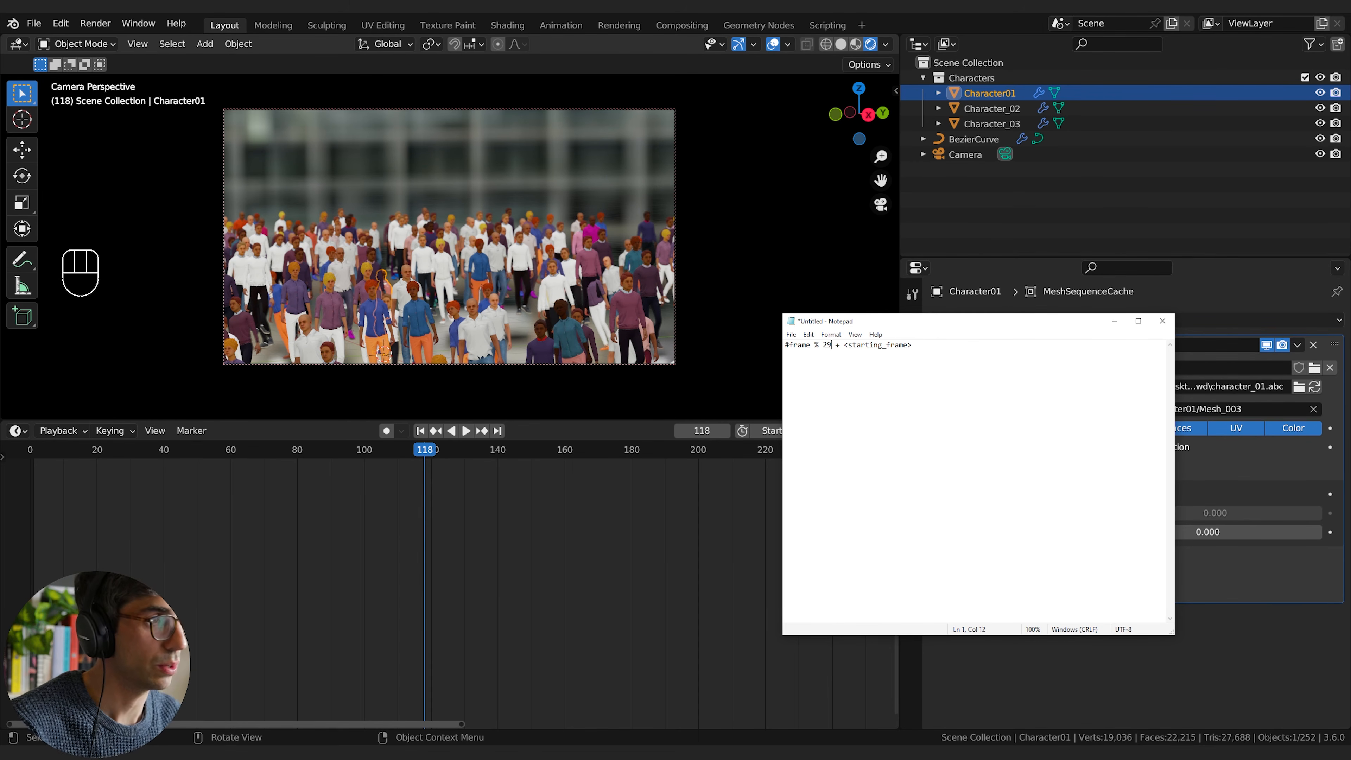
{"action": "key", "text": "shift+Right"}
{"action": "key", "text": "shift+Right"}
{"action": "key", "text": "shift+Right"}
{"action": "key", "text": "shift+Right"}
{"action": "key", "text": "shift+Right"}
{"action": "key", "text": "shift+Right"}
{"action": "key", "text": "shift+Right"}
{"action": "key", "text": "shift+Right"}
{"action": "key", "text": "shift+Right"}
{"action": "key", "text": "shift+Right"}
{"action": "key", "text": "shift+Right"}
{"action": "key", "text": "shift+Right"}
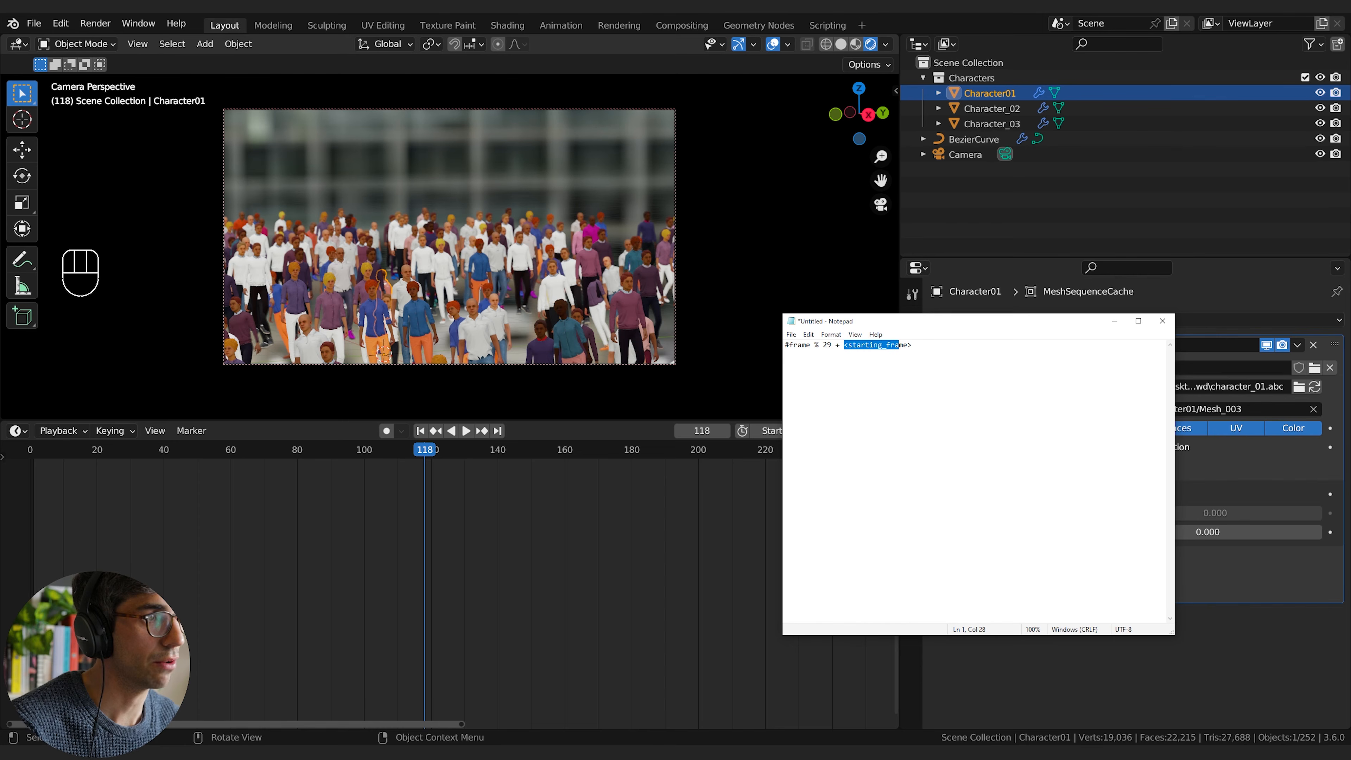
{"action": "key", "text": "BackSpace"}
{"action": "key", "text": "BackSpace"}
{"action": "key", "text": "BackSpace"}
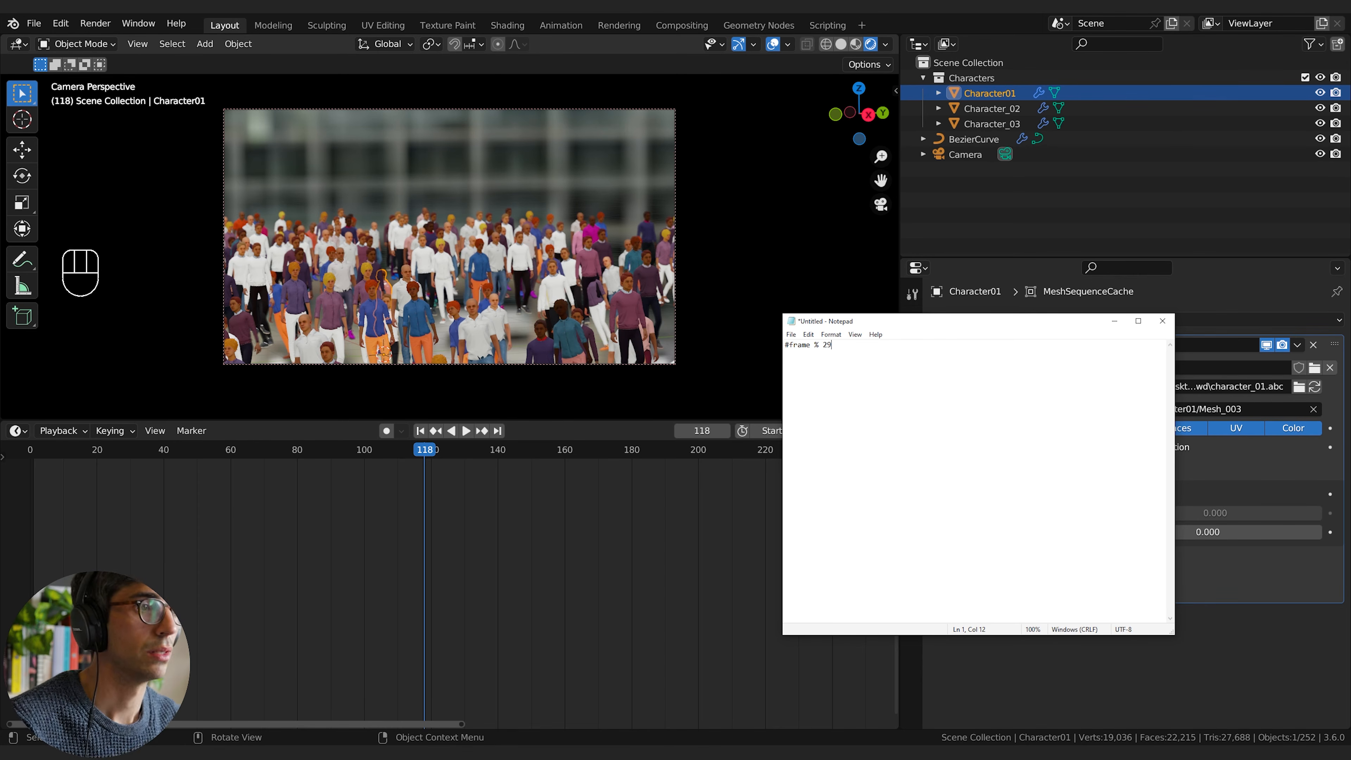
{"action": "key", "text": "shift+Home"}
{"action": "key", "text": "ctrl+c"}
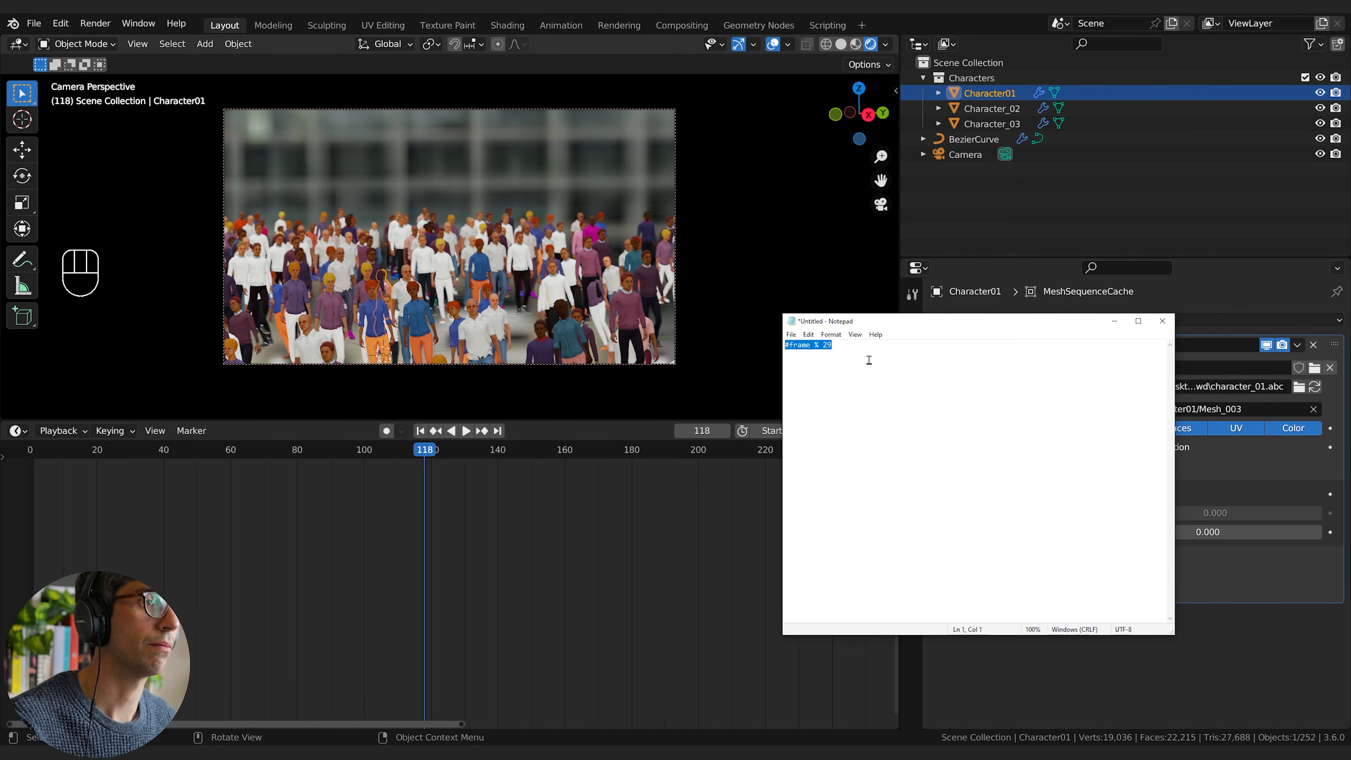
Step: Back in Blender, enable Override Frame on Character01's Mesh Sequence Cache with the expression #frame % 29 and play the animation to check it
{"action": "left_click", "coordinate": [1207, 469]}
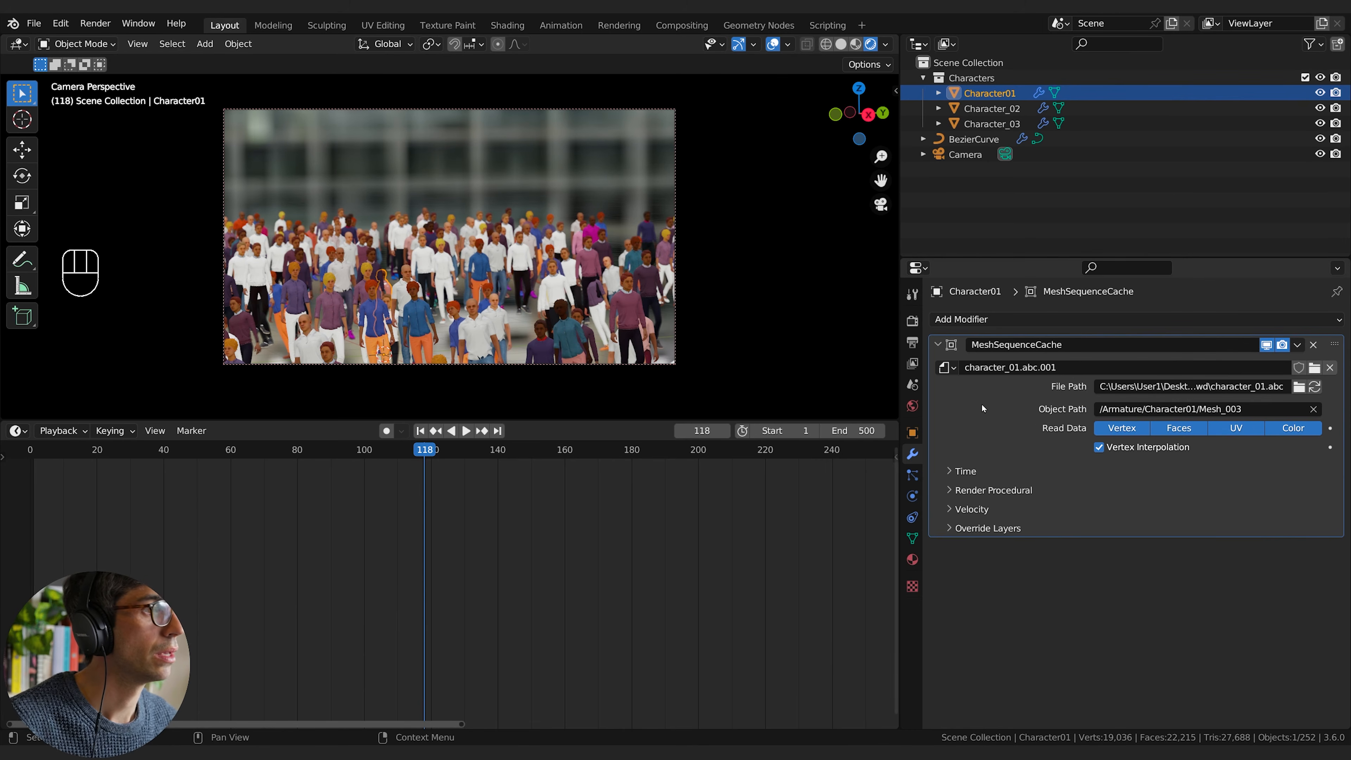
{"action": "left_click", "coordinate": [964, 472]}
{"action": "left_click", "coordinate": [1099, 514], "text": "alt"}
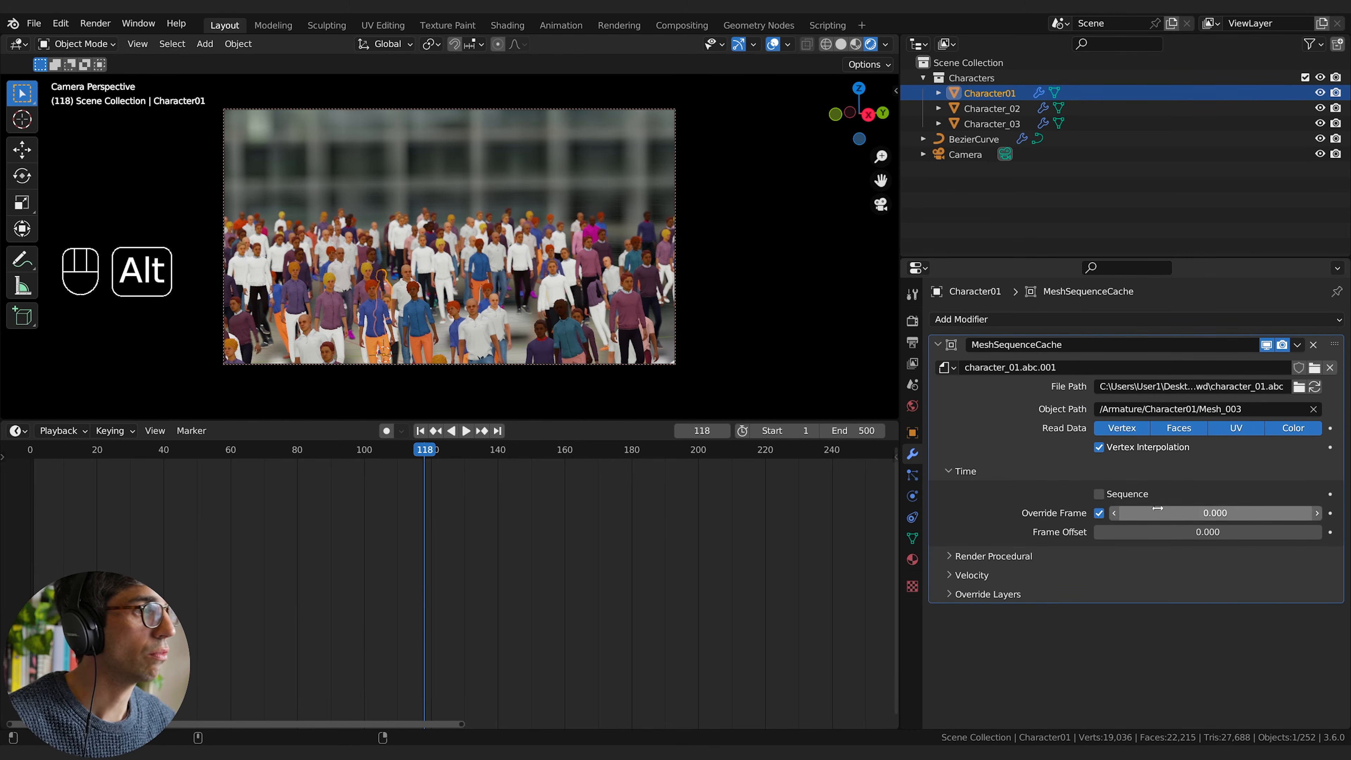
{"action": "left_click", "coordinate": [1166, 513]}
{"action": "type", "text": "#frame % 4"}
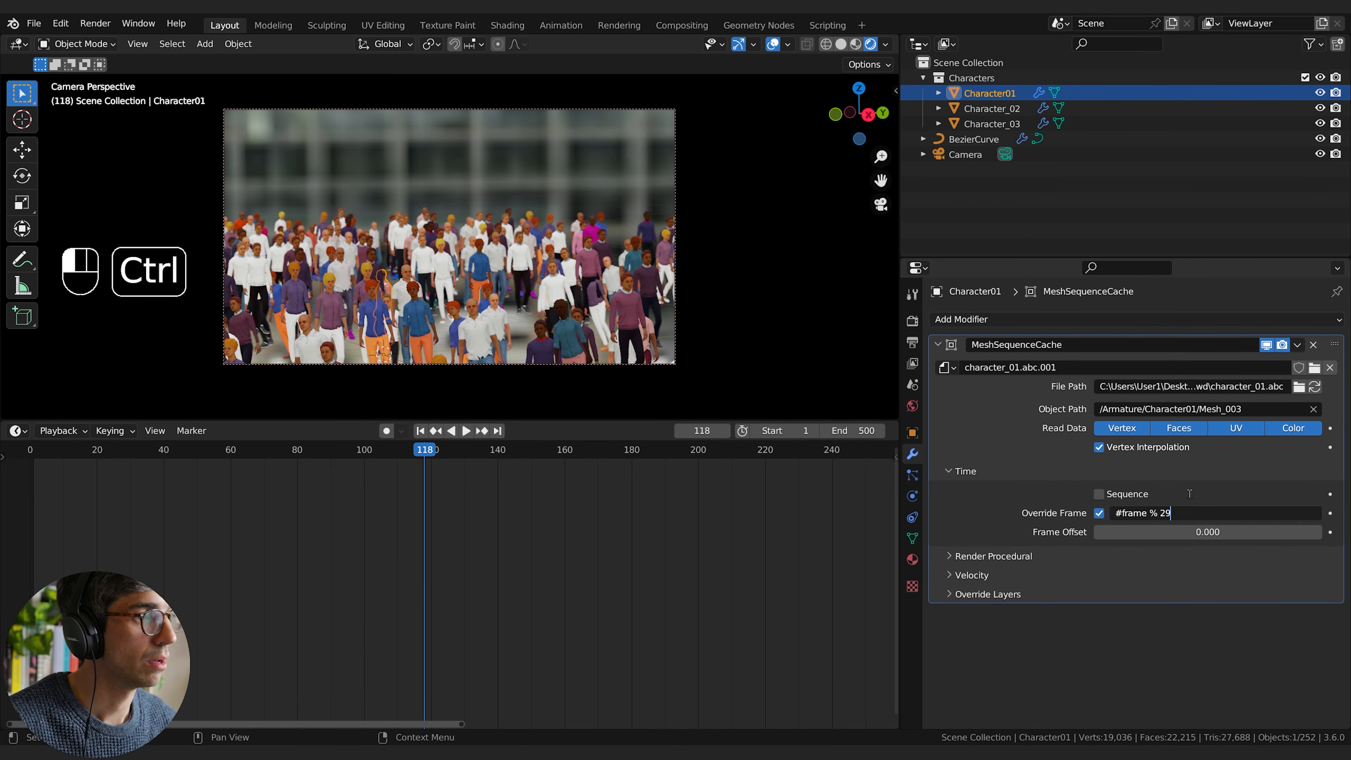
{"action": "key", "text": "Return"}
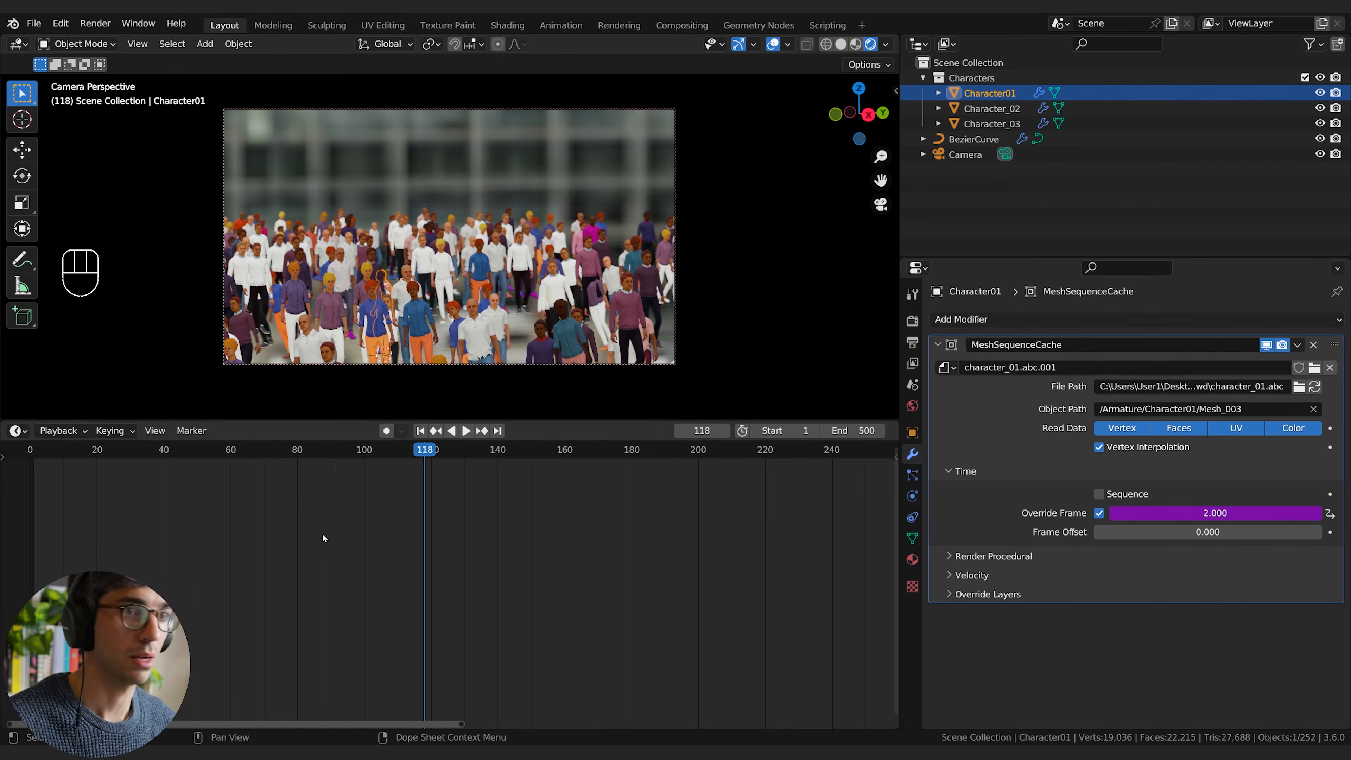
{"action": "key", "text": "space"}
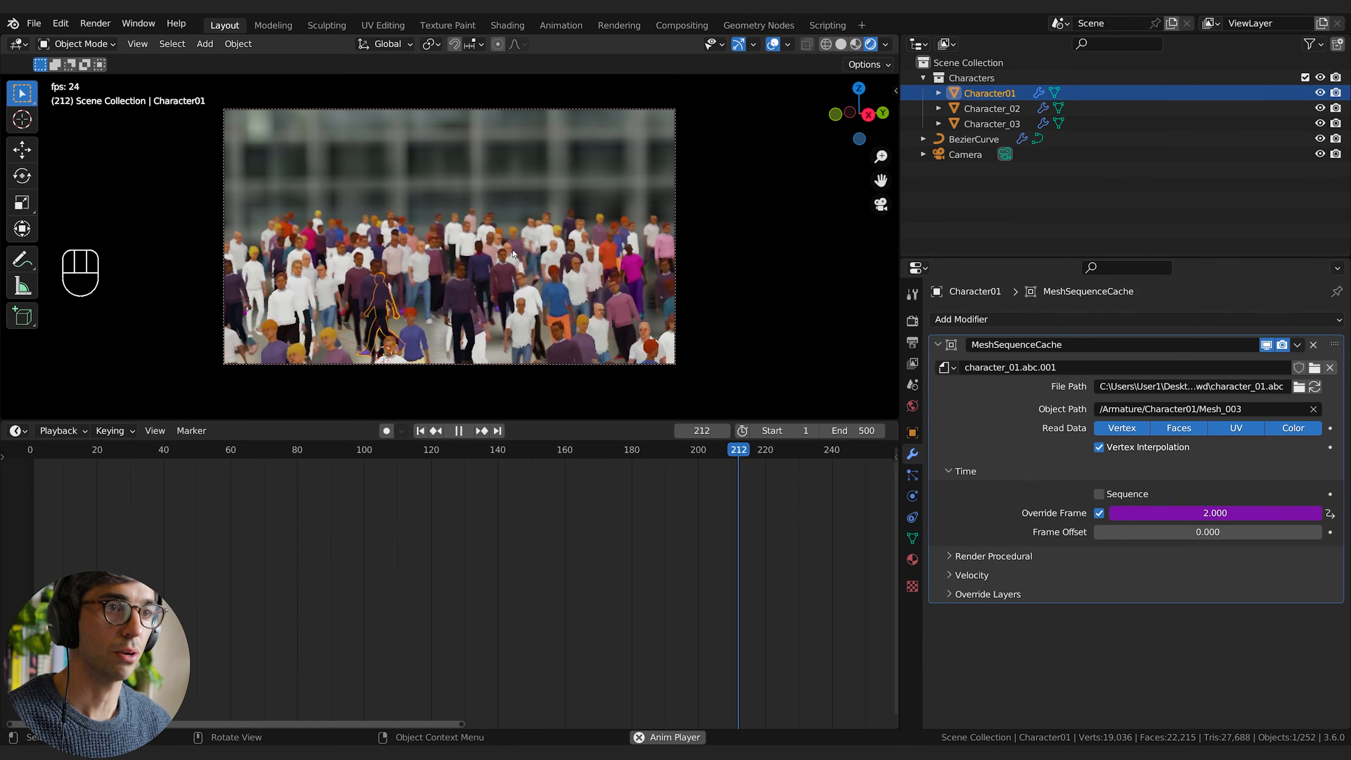
{"action": "key", "text": "space"}
Step: Enable Override Frame on Character_02's Mesh Sequence Cache and give it the expression #frame % 29
{"action": "left_click", "coordinate": [1001, 110]}
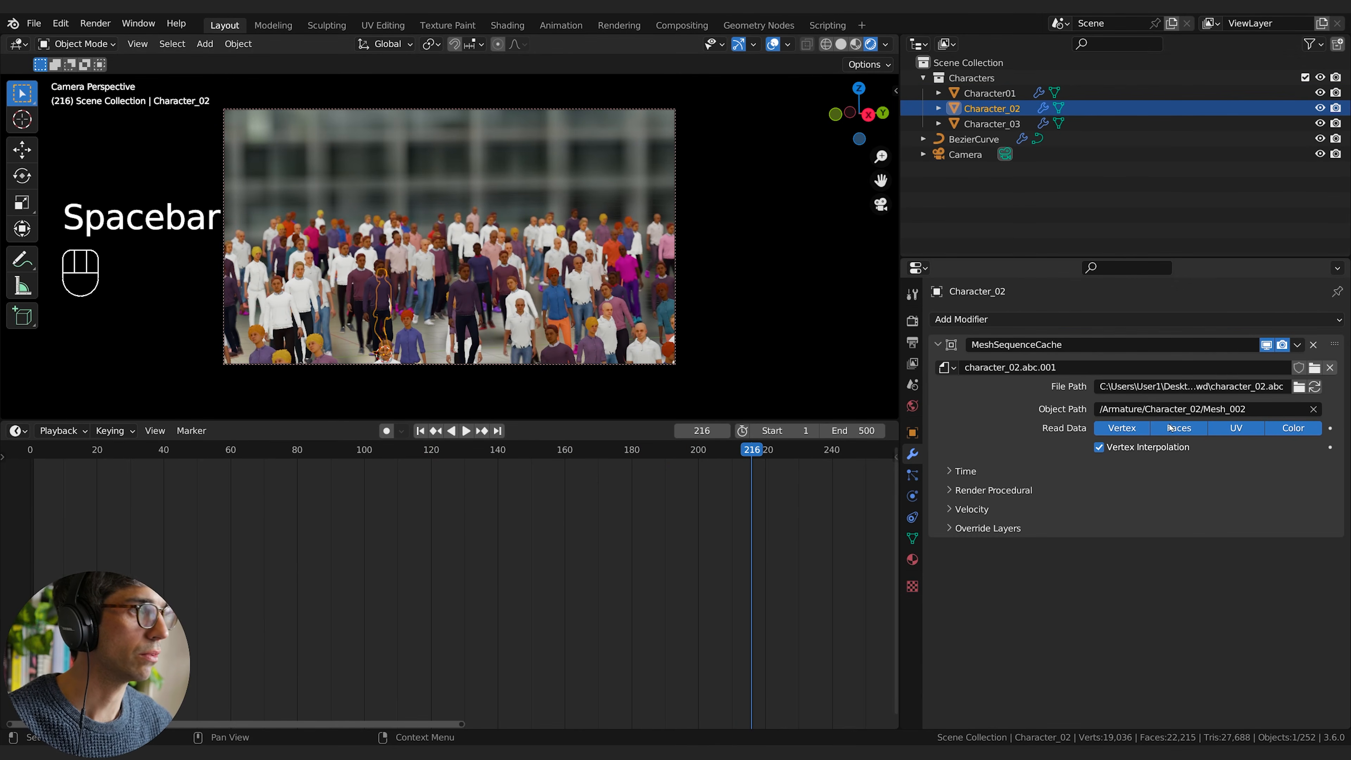
{"action": "left_click", "coordinate": [952, 472]}
{"action": "left_click", "coordinate": [1099, 513]}
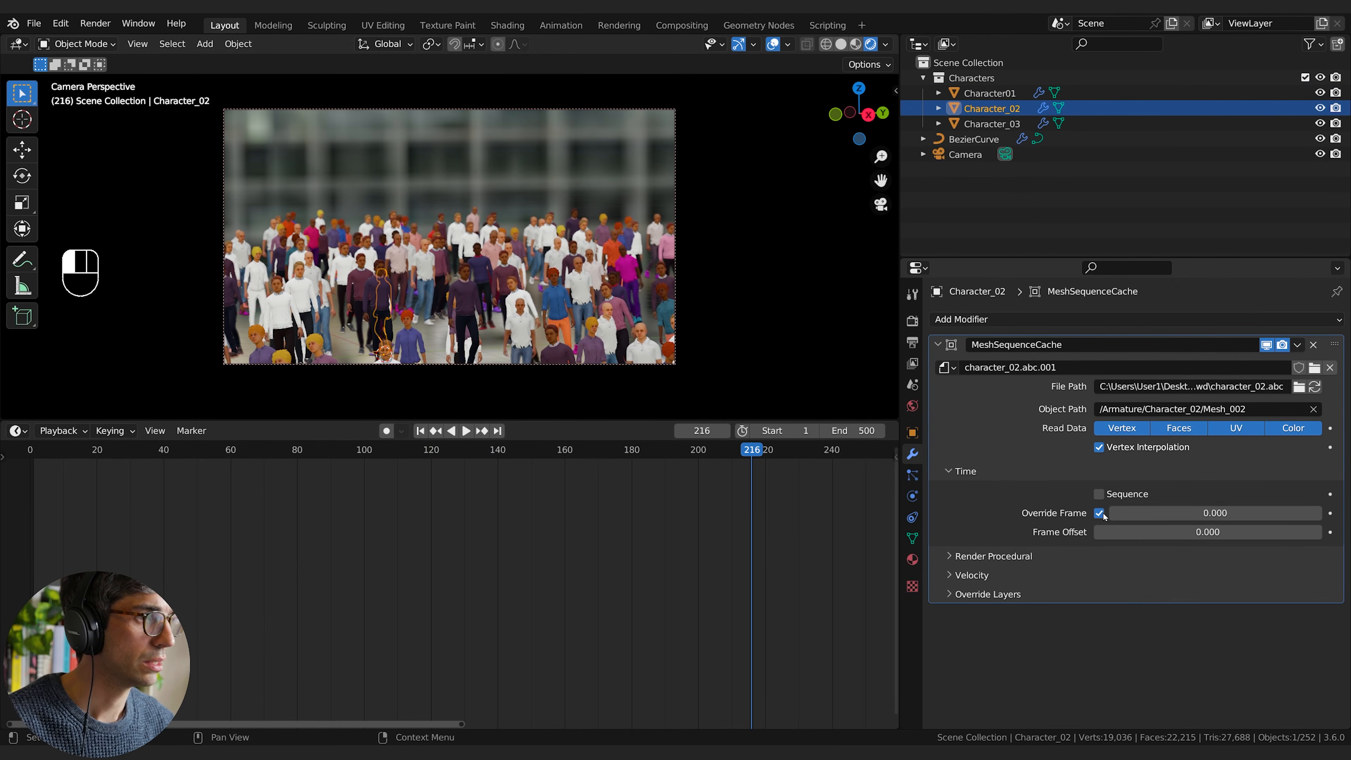
{"action": "left_click", "coordinate": [1153, 511]}
{"action": "type", "text": "#frame % 29"}
{"action": "key", "text": "Return"}
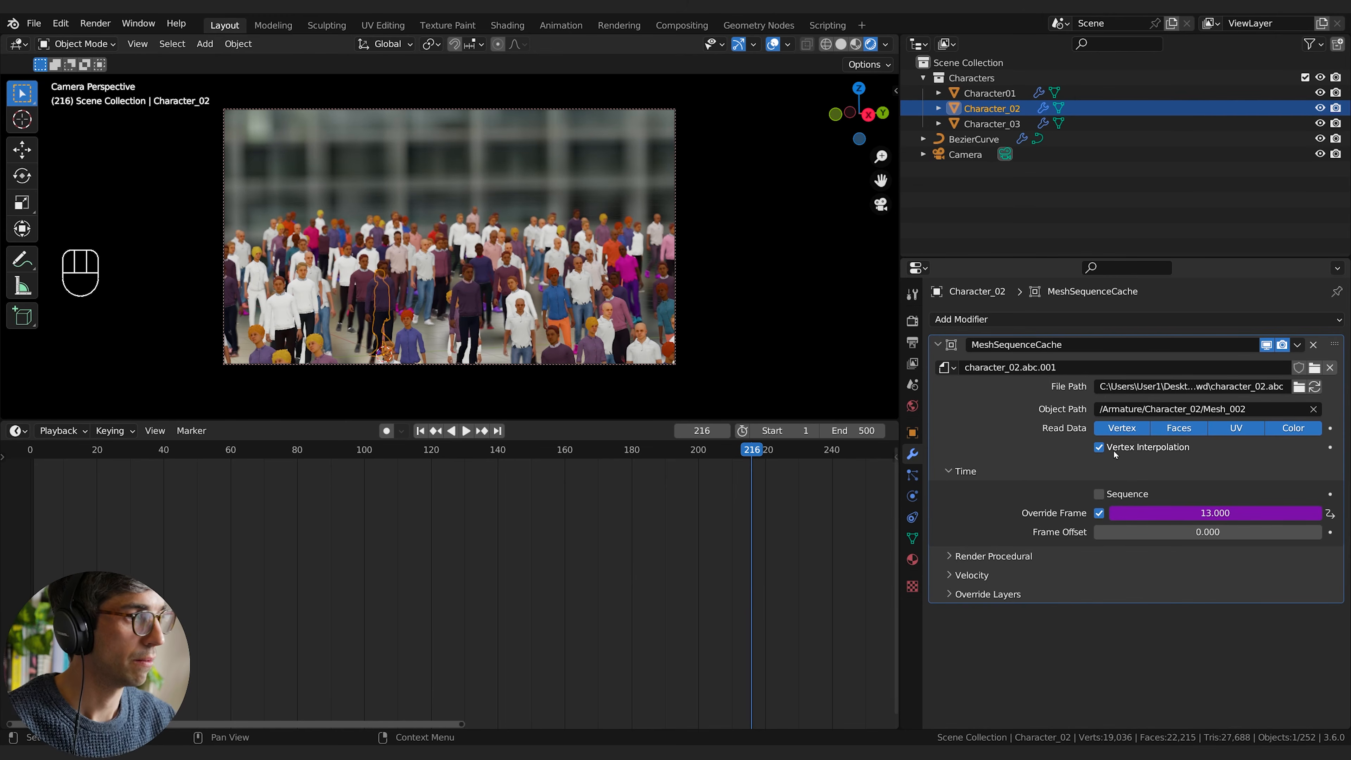
Step: Enable Override Frame on Character_03's Mesh Sequence Cache with #frame % 29, and play the animation to check the looping crowd
{"action": "left_click", "coordinate": [992, 124]}
{"action": "left_click", "coordinate": [991, 470]}
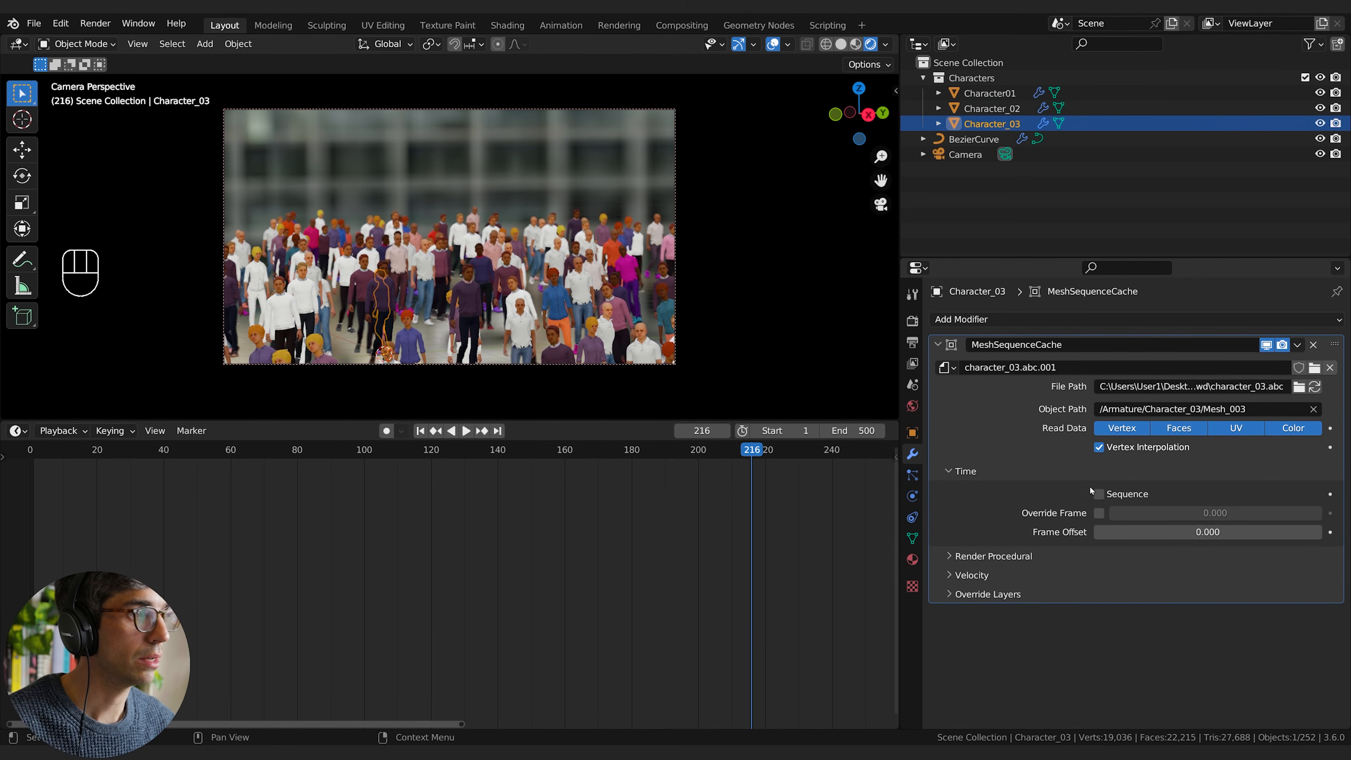
{"action": "left_click", "coordinate": [1101, 515]}
{"action": "left_click", "coordinate": [1169, 513]}
{"action": "key", "text": "ctrl+v"}
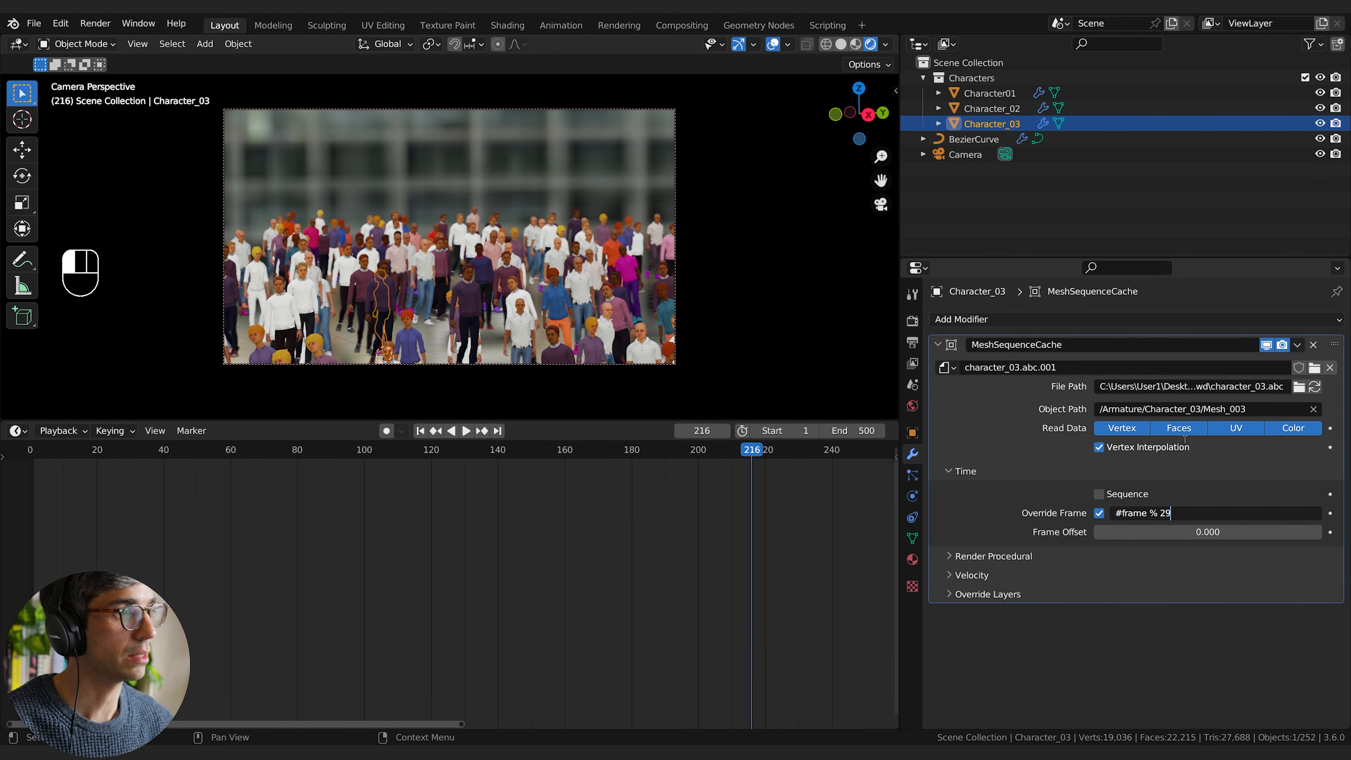
{"action": "key", "text": "Return"}
{"action": "key", "text": "space"}
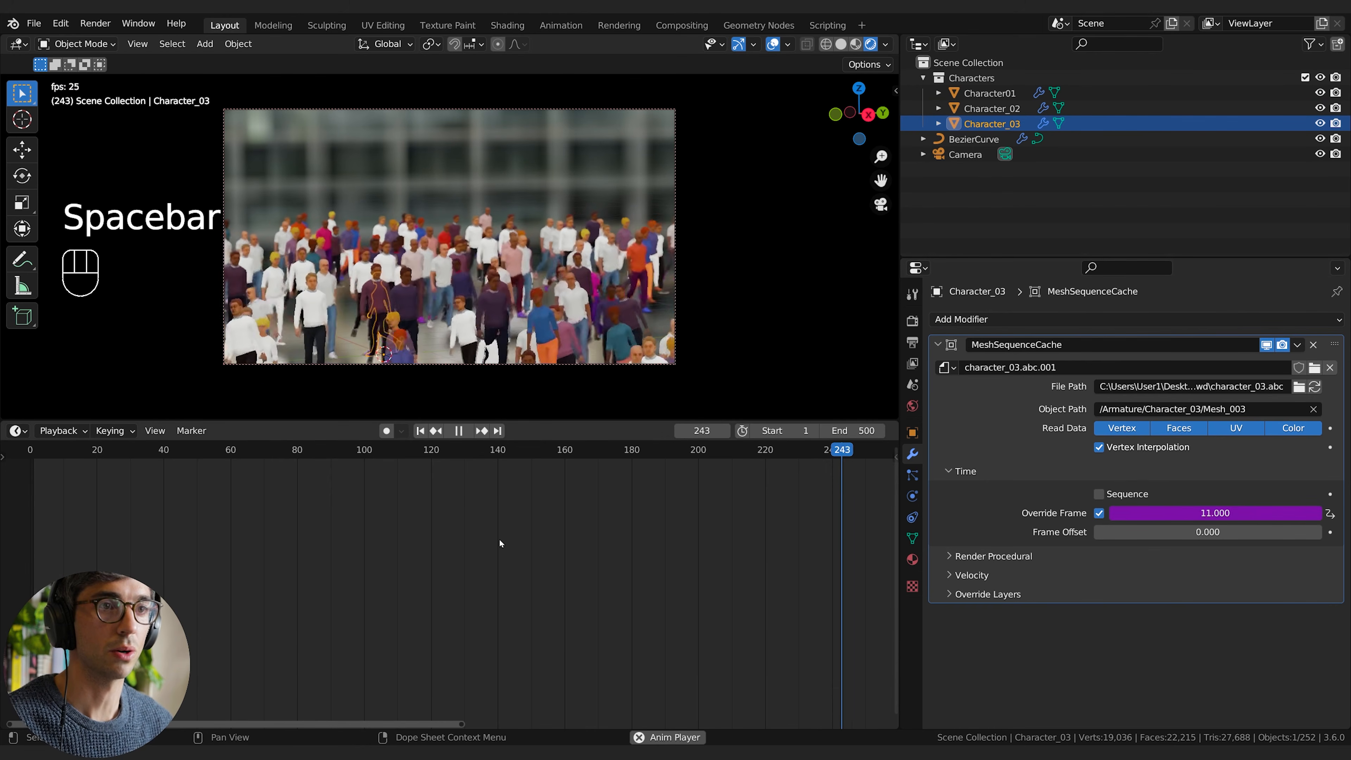
{"action": "key", "text": "space"}
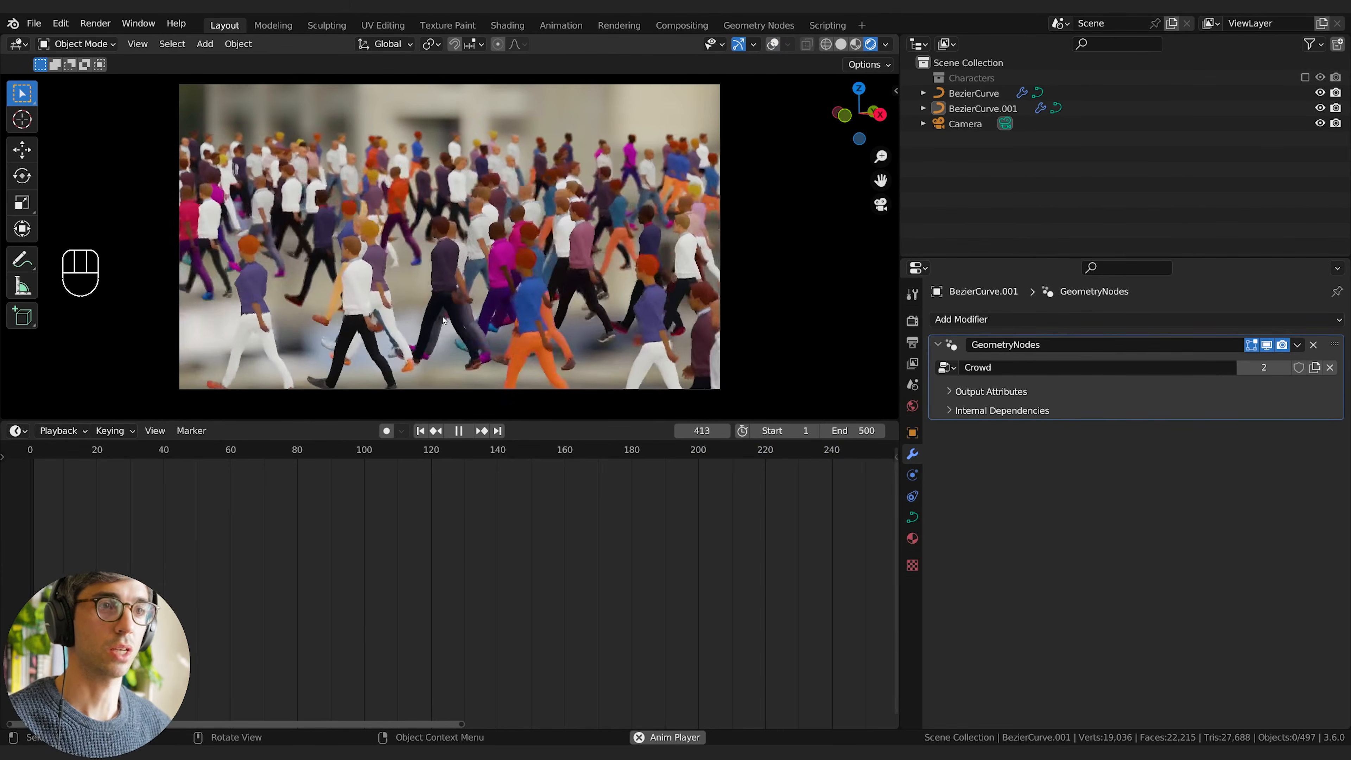
Step: Stop the playback and inspect the Output Attributes of the Crowd geometry nodes modifier on BezierCurve.001
{"action": "key", "text": "space"}
{"action": "left_click", "coordinate": [482, 274]}
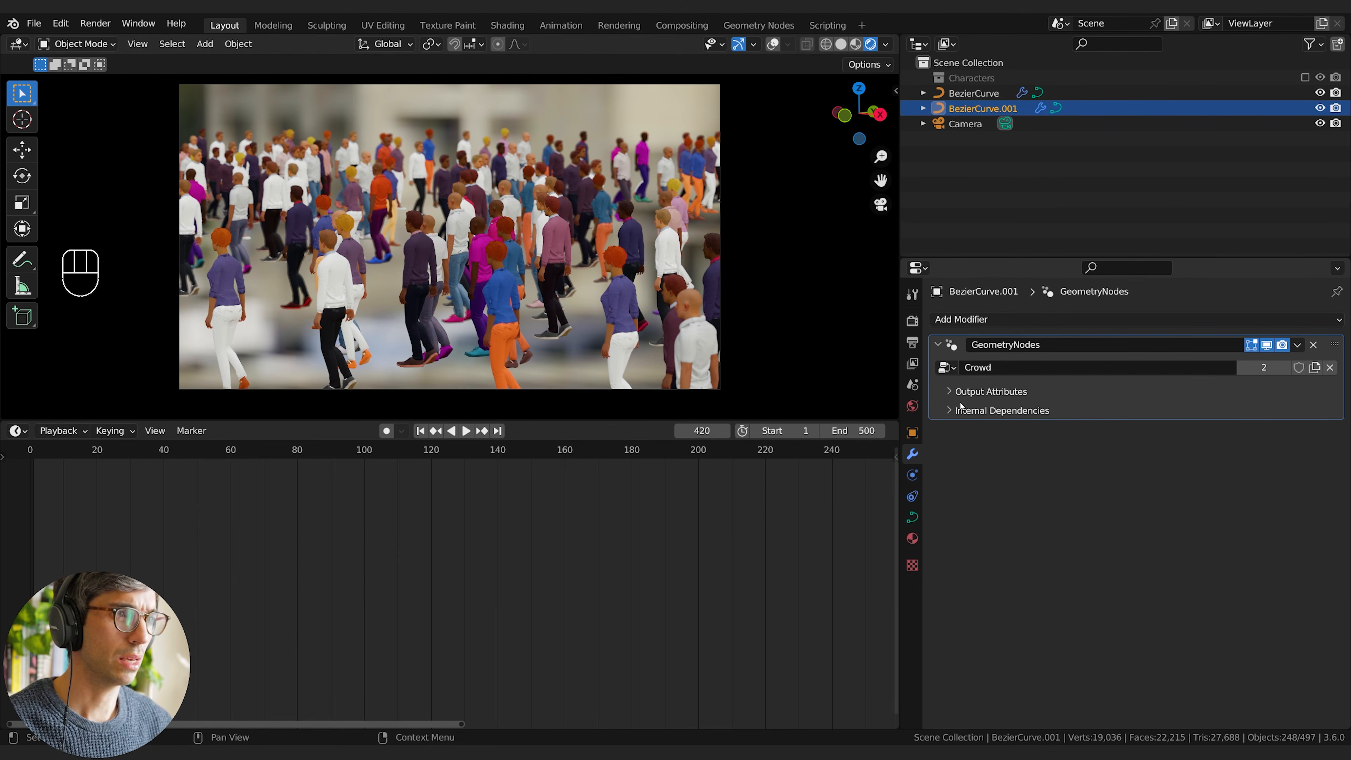
{"action": "left_click", "coordinate": [952, 392]}
{"action": "left_click", "coordinate": [957, 438]}
{"action": "left_click", "coordinate": [956, 438]}
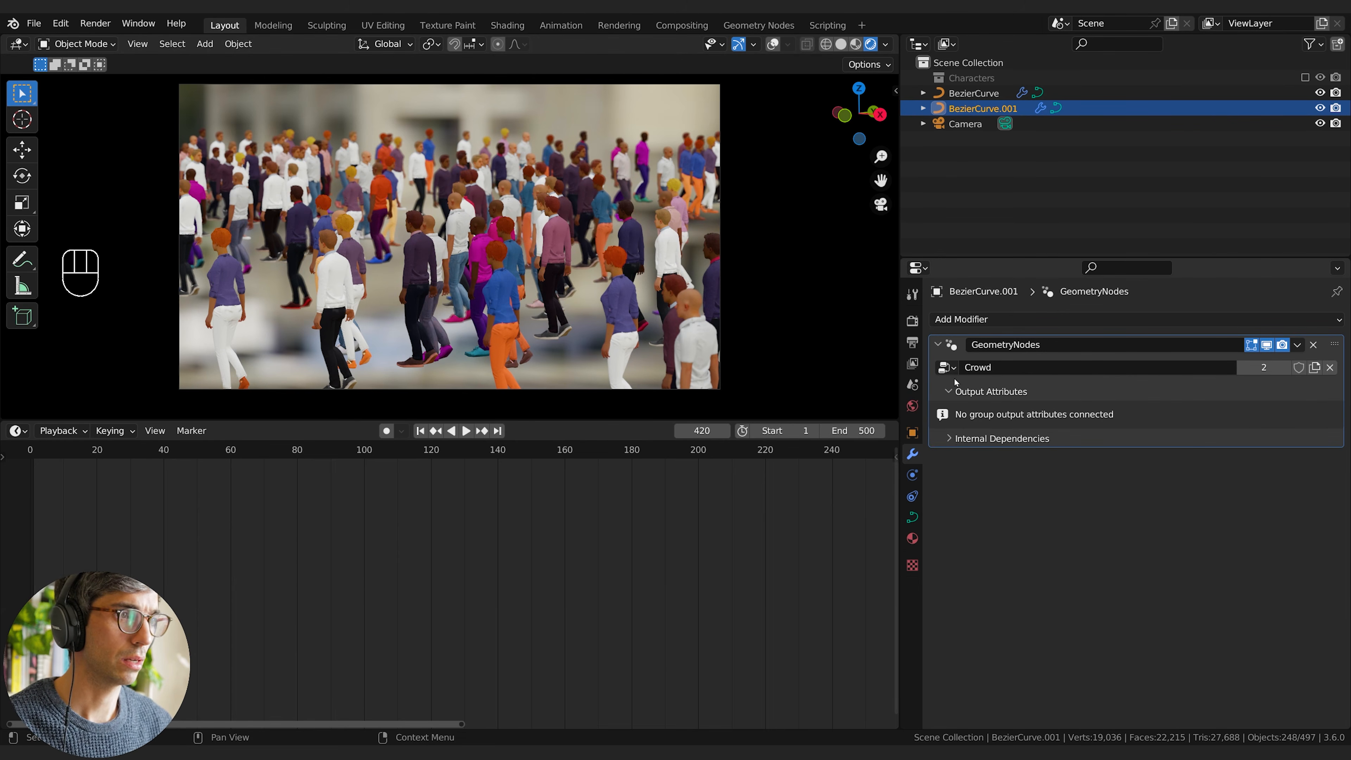
{"action": "left_click", "coordinate": [952, 392]}
Step: Re-enable and expand the Characters collection, select Character_02, and stop the playback
{"action": "left_click", "coordinate": [953, 78]}
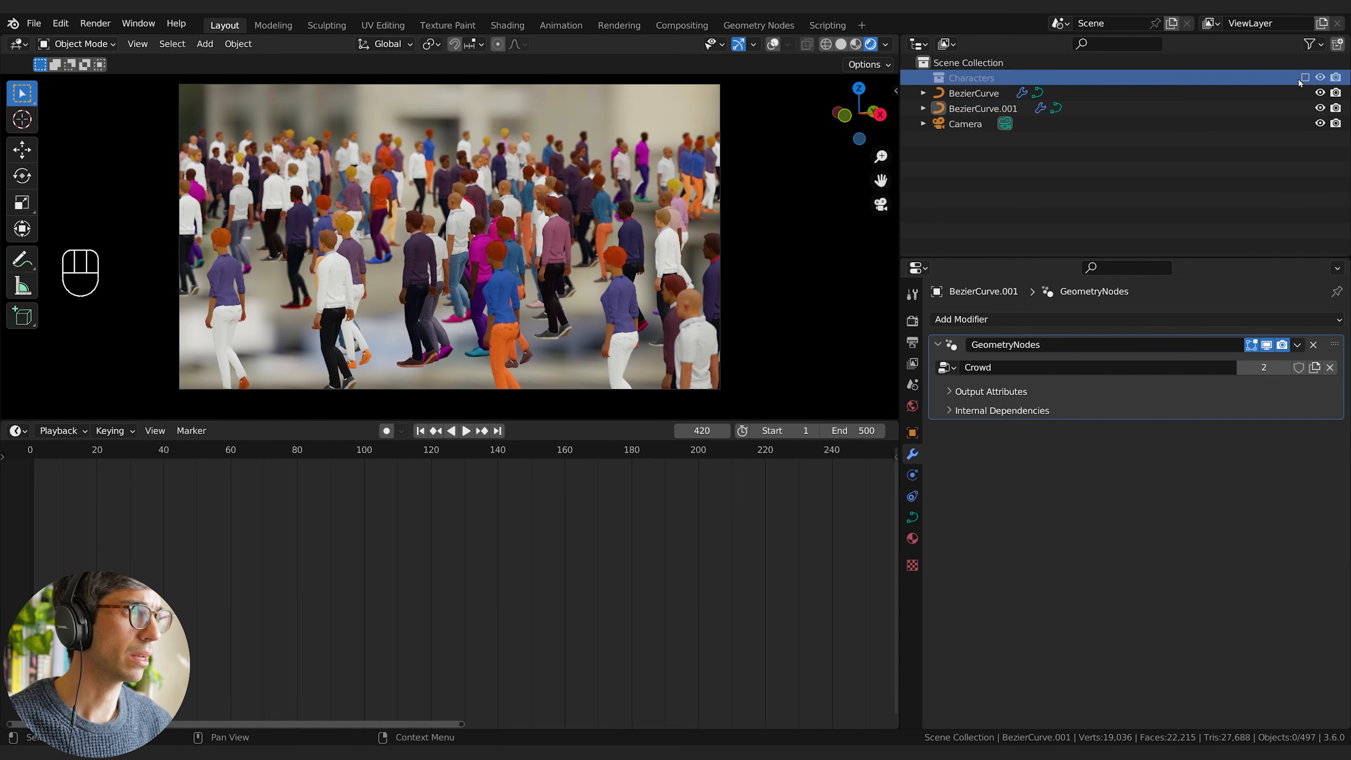
{"action": "left_click", "coordinate": [923, 78]}
{"action": "left_click", "coordinate": [988, 108]}
{"action": "key", "text": "space"}
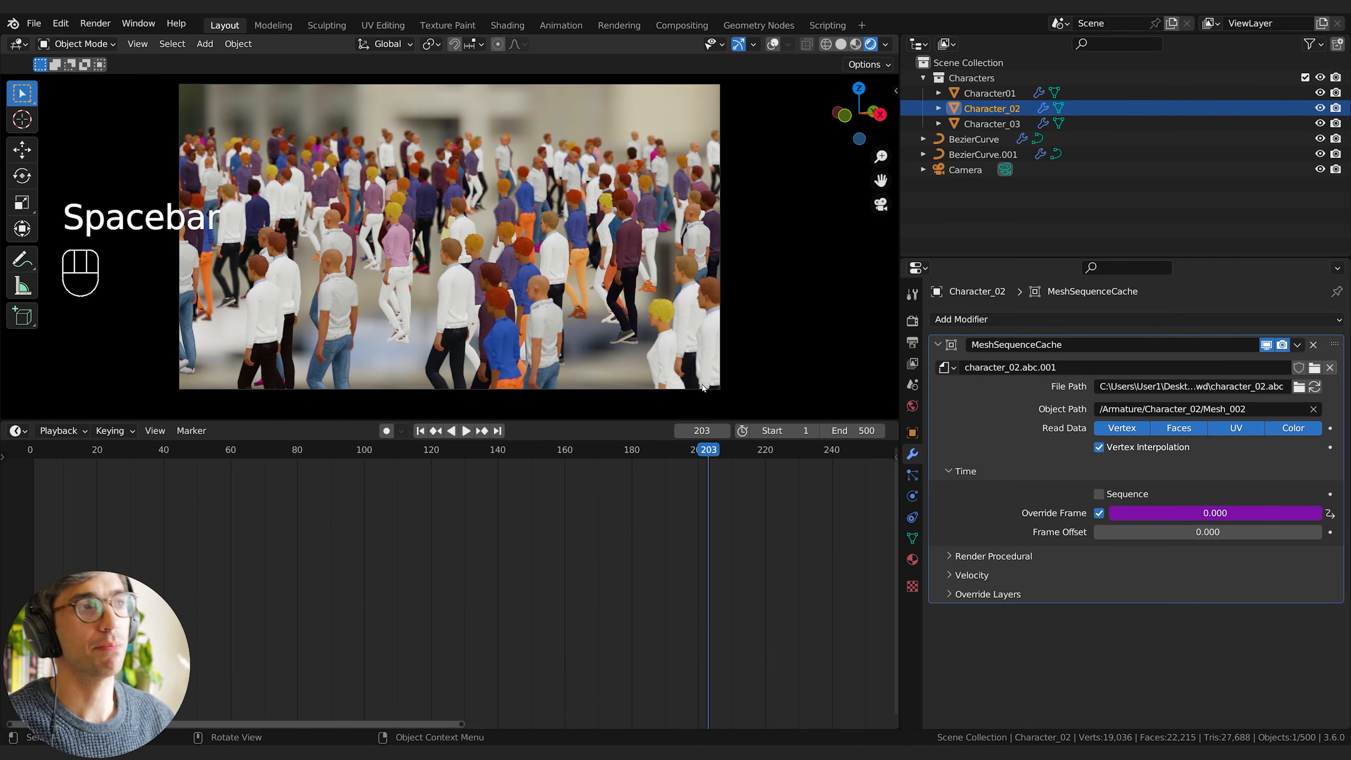
Step: Slow Character_02's walk by changing its Override Frame expression to (frame*0.5) % 29, and play the animation to check it
{"action": "left_click", "coordinate": [1219, 513]}
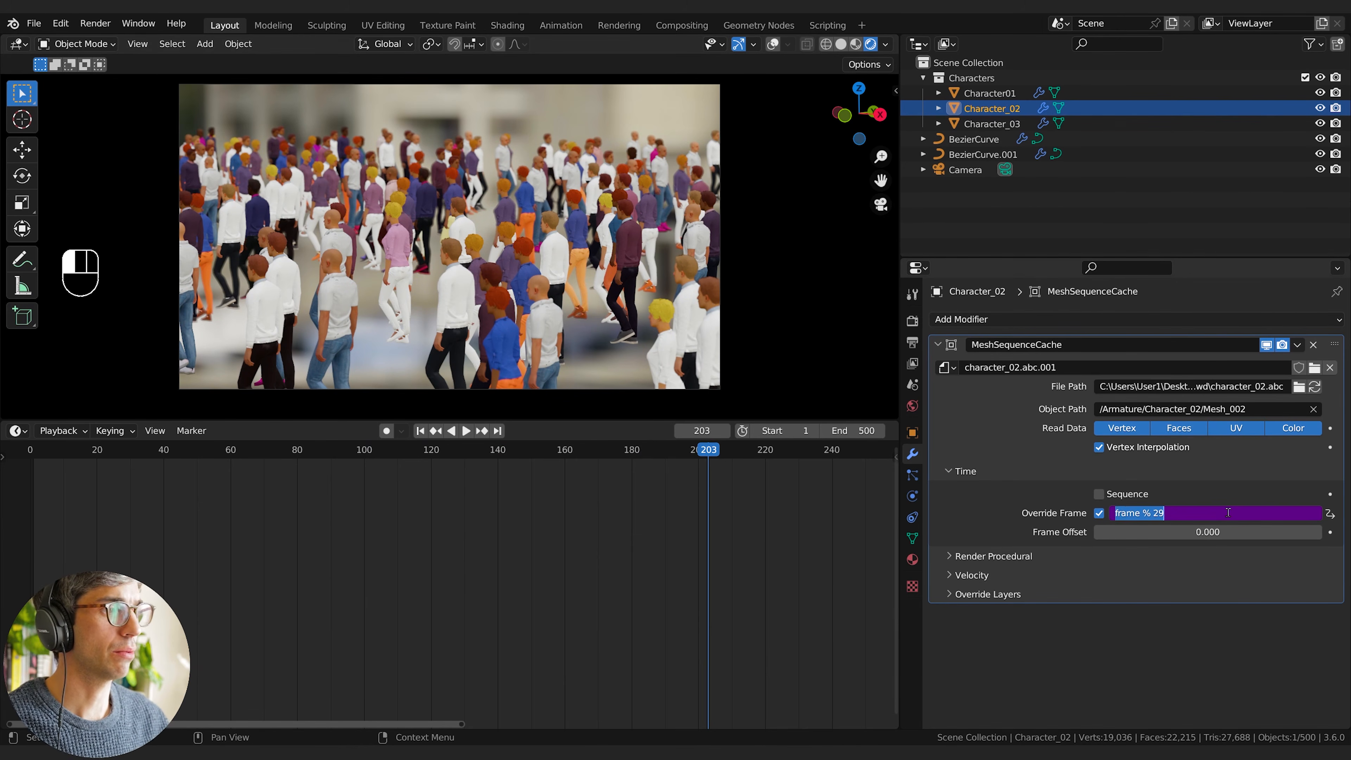
{"action": "left_click", "coordinate": [1225, 511]}
{"action": "key", "text": "ctrl+Right"}
{"action": "key", "text": "ctrl+Right"}
{"action": "key", "text": "Left"}
{"action": "key", "text": "Left"}
{"action": "key", "text": "Left"}
{"action": "type", "text": ")"}
{"action": "key", "text": "ctrl+Left"}
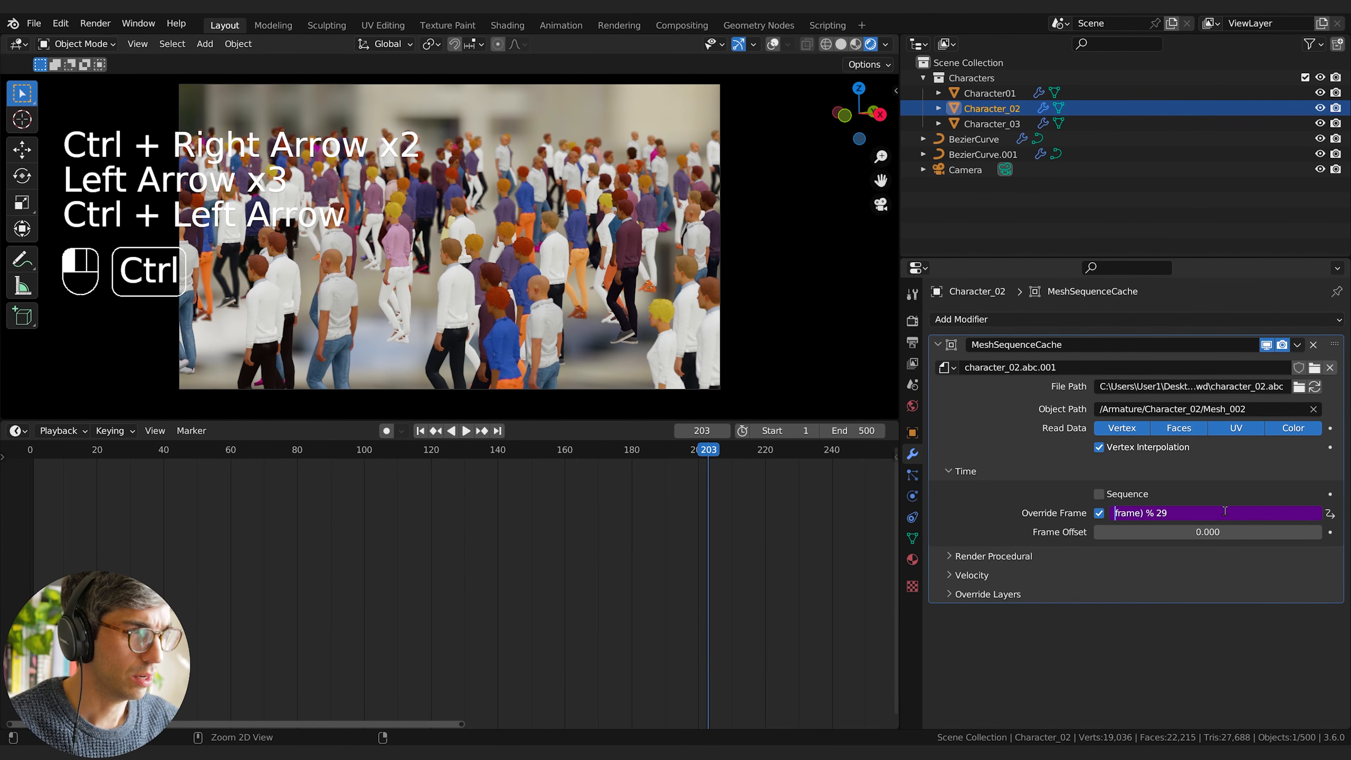
{"action": "type", "text": "("}
{"action": "key", "text": "Right"}
{"action": "key", "text": "Right"}
{"action": "key", "text": "Right"}
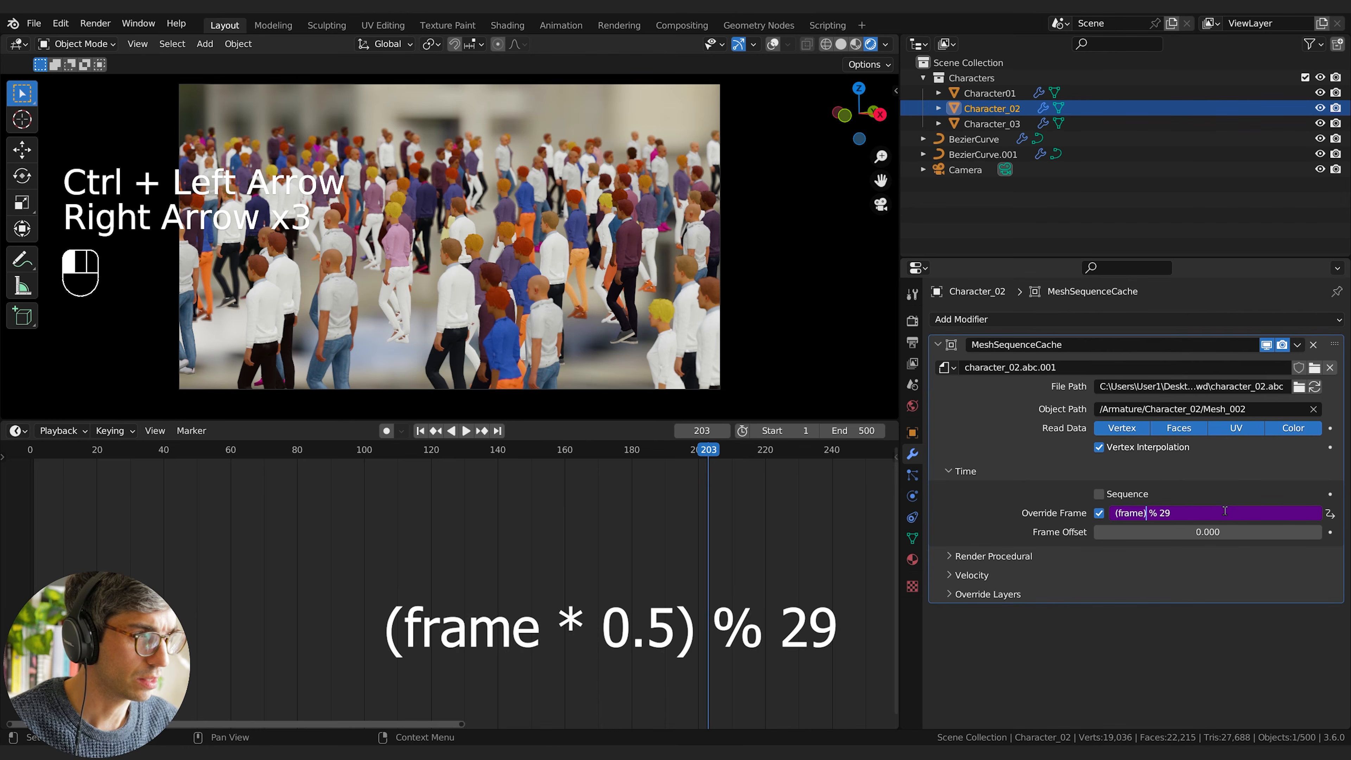
{"action": "type", "text": "*"}
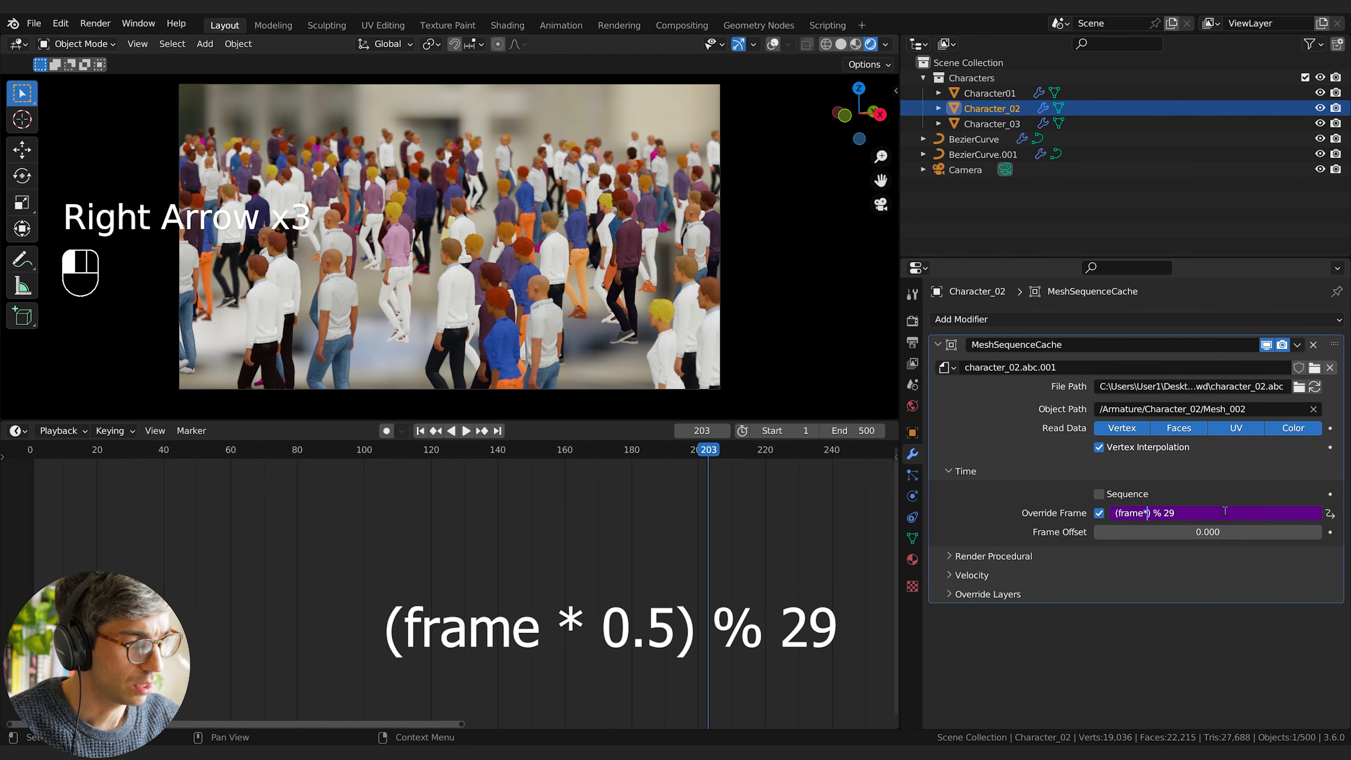
{"action": "type", "text": "0.5"}
{"action": "key", "text": "Return"}
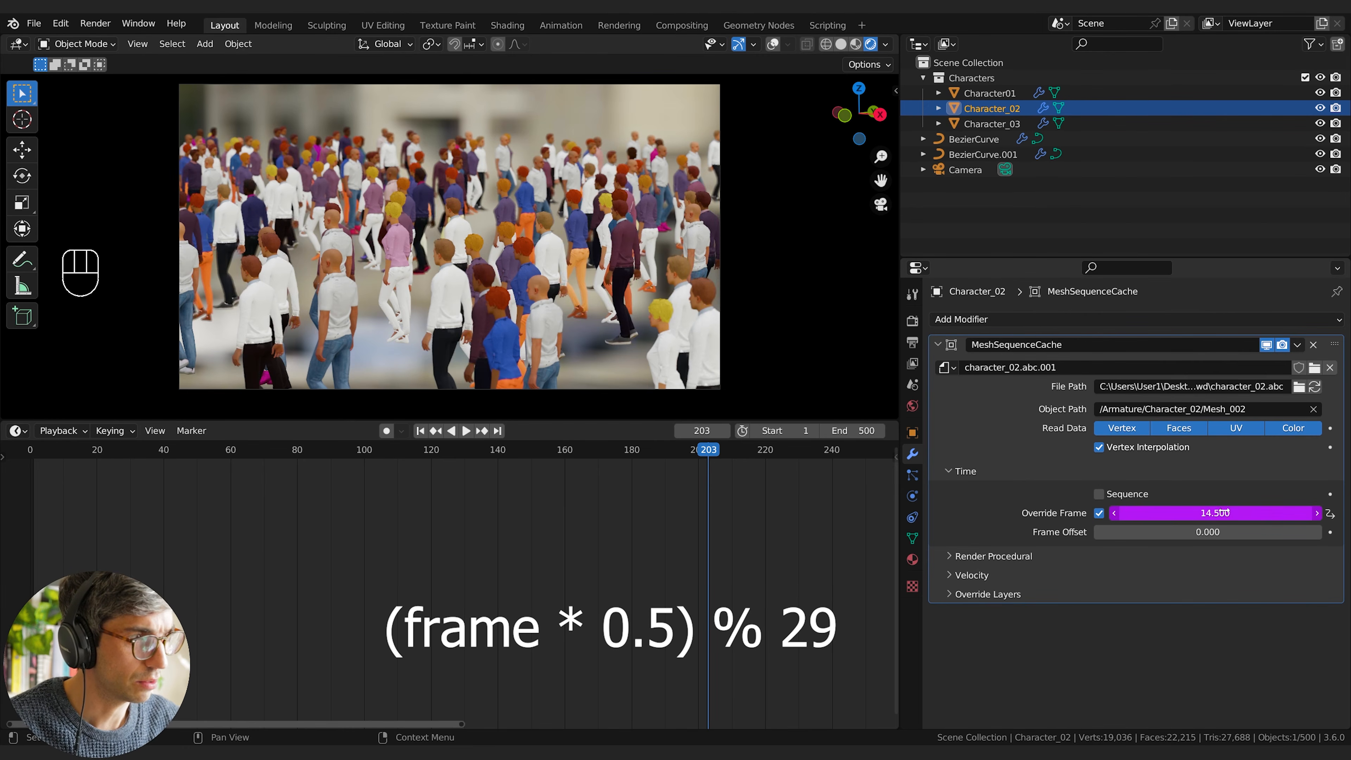
{"action": "key", "text": "space"}
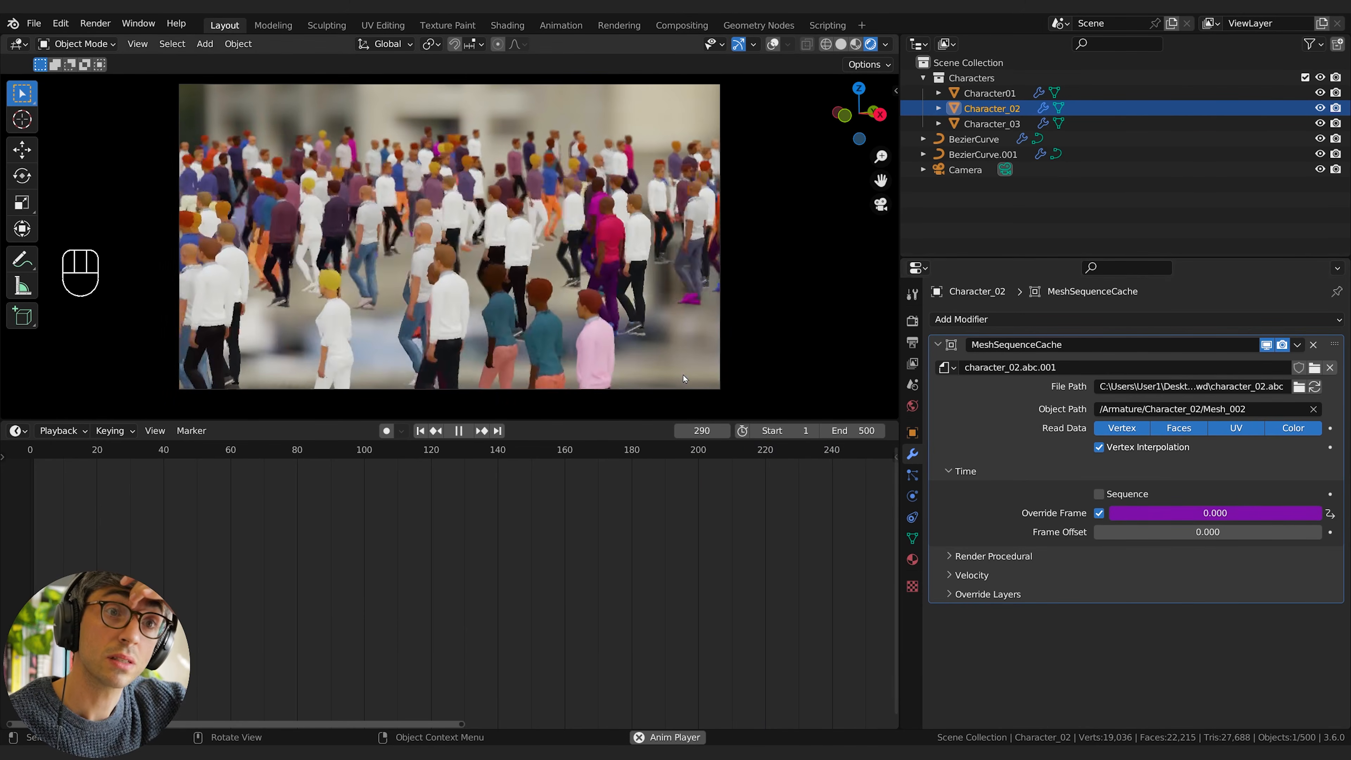
{"action": "key", "text": "space"}
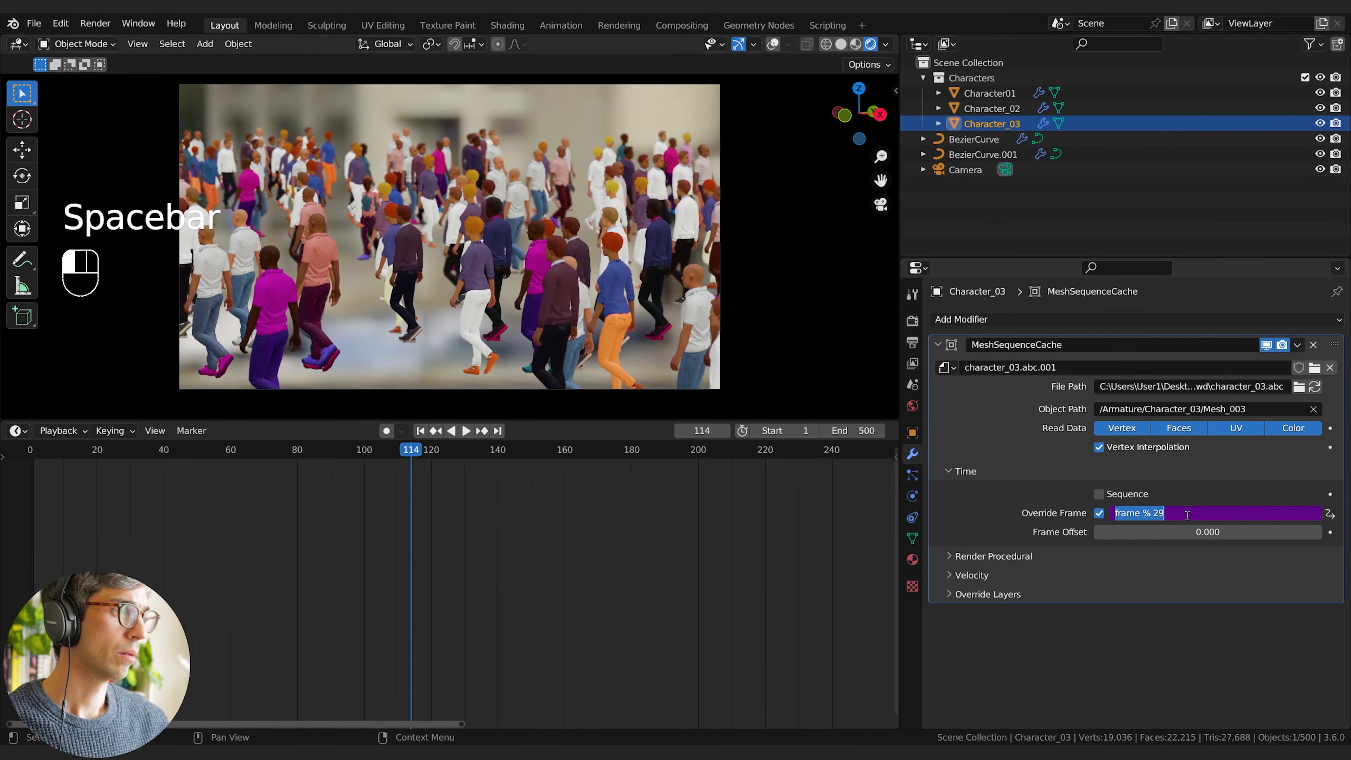
Step: Slow Character_03's walk by changing its Override Frame expression to (frame*0.3) % 29, and play the animation to check it
{"action": "left_click", "coordinate": [1151, 513]}
{"action": "type", "text": ")"}
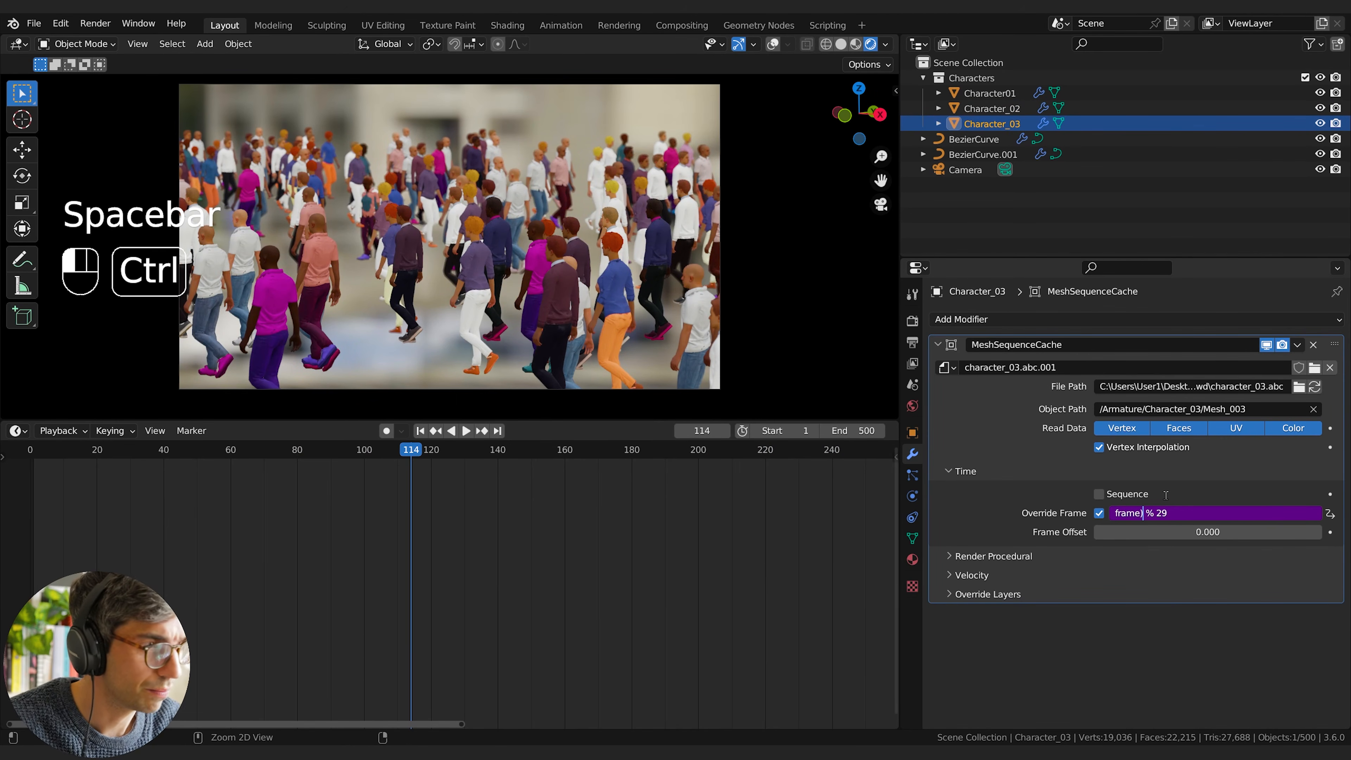
{"action": "key", "text": "ctrl+Left"}
{"action": "type", "text": "("}
{"action": "key", "text": "Right"}
{"action": "key", "text": "Right"}
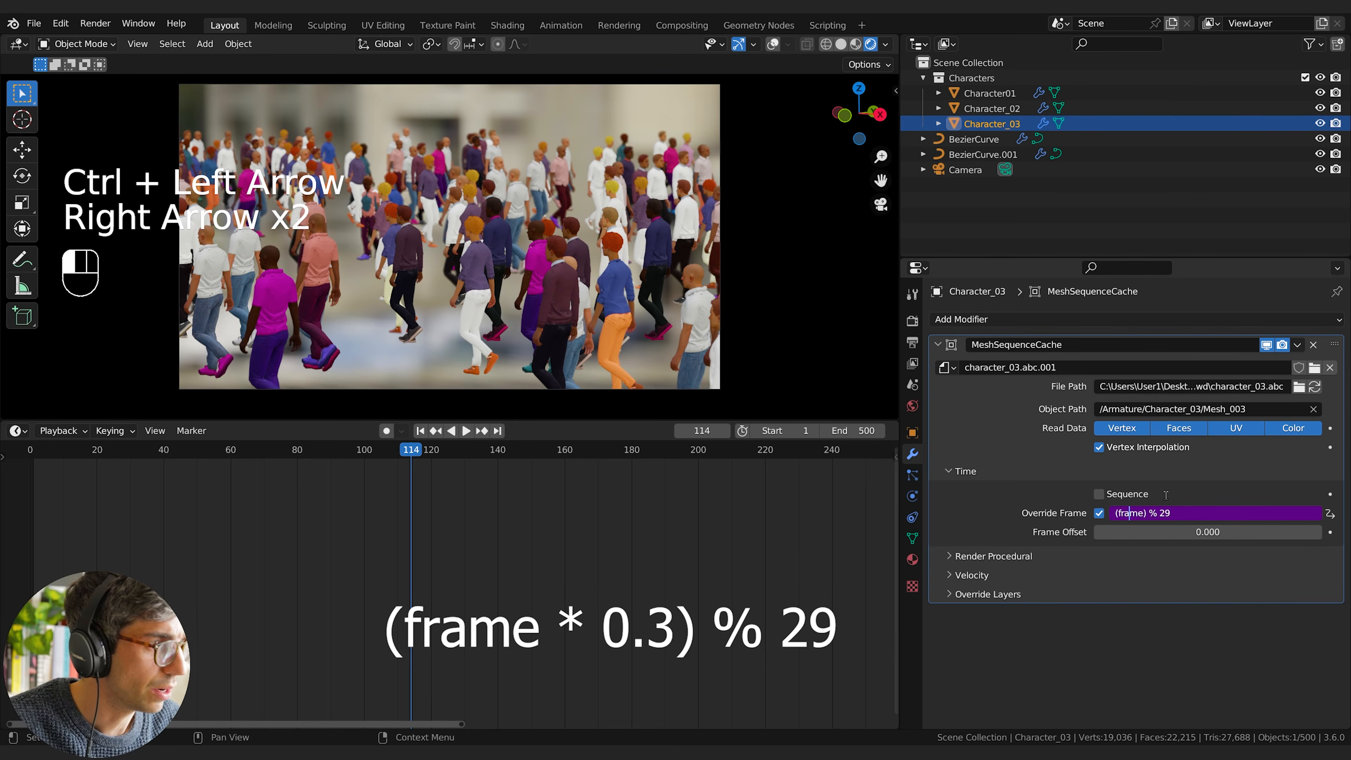
{"action": "type", "text": "*"}
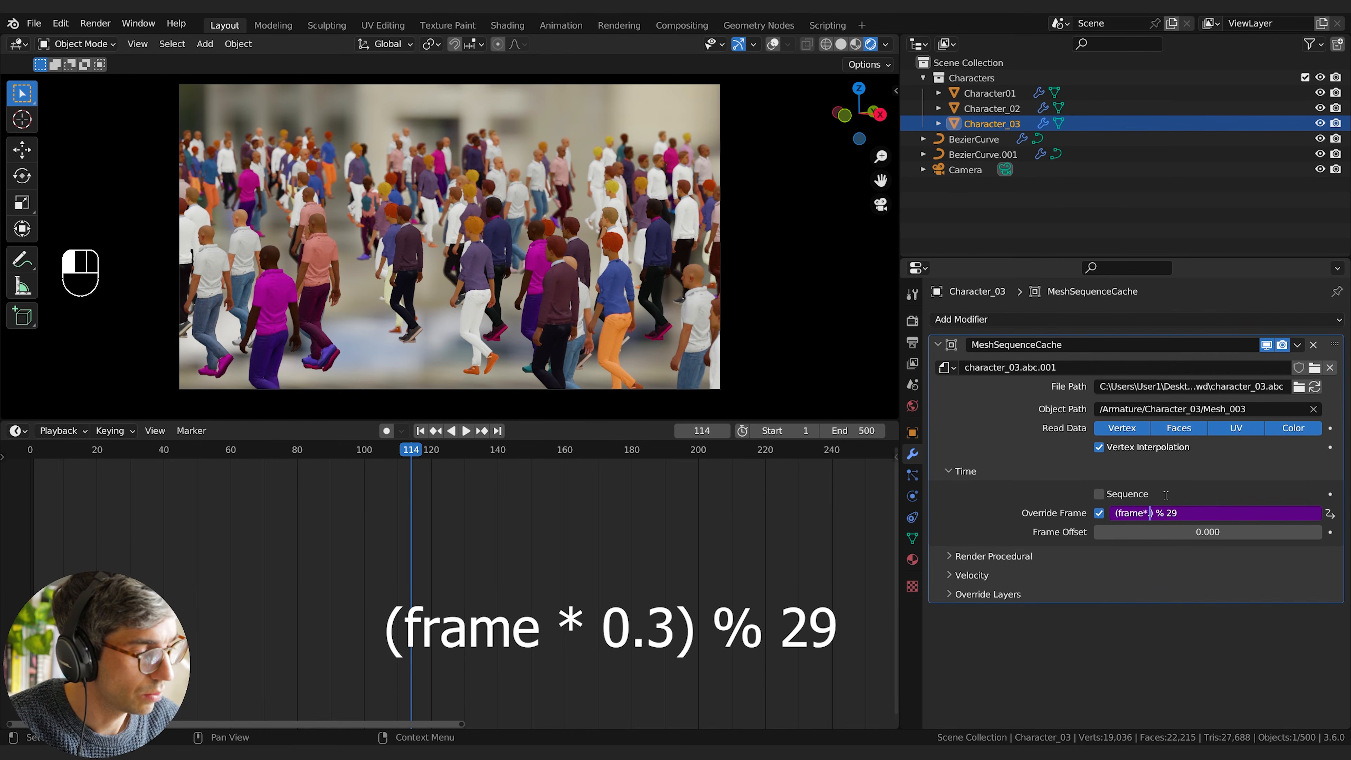
{"action": "type", "text": " 0.3"}
{"action": "key", "text": "Return"}
{"action": "key", "text": "space"}
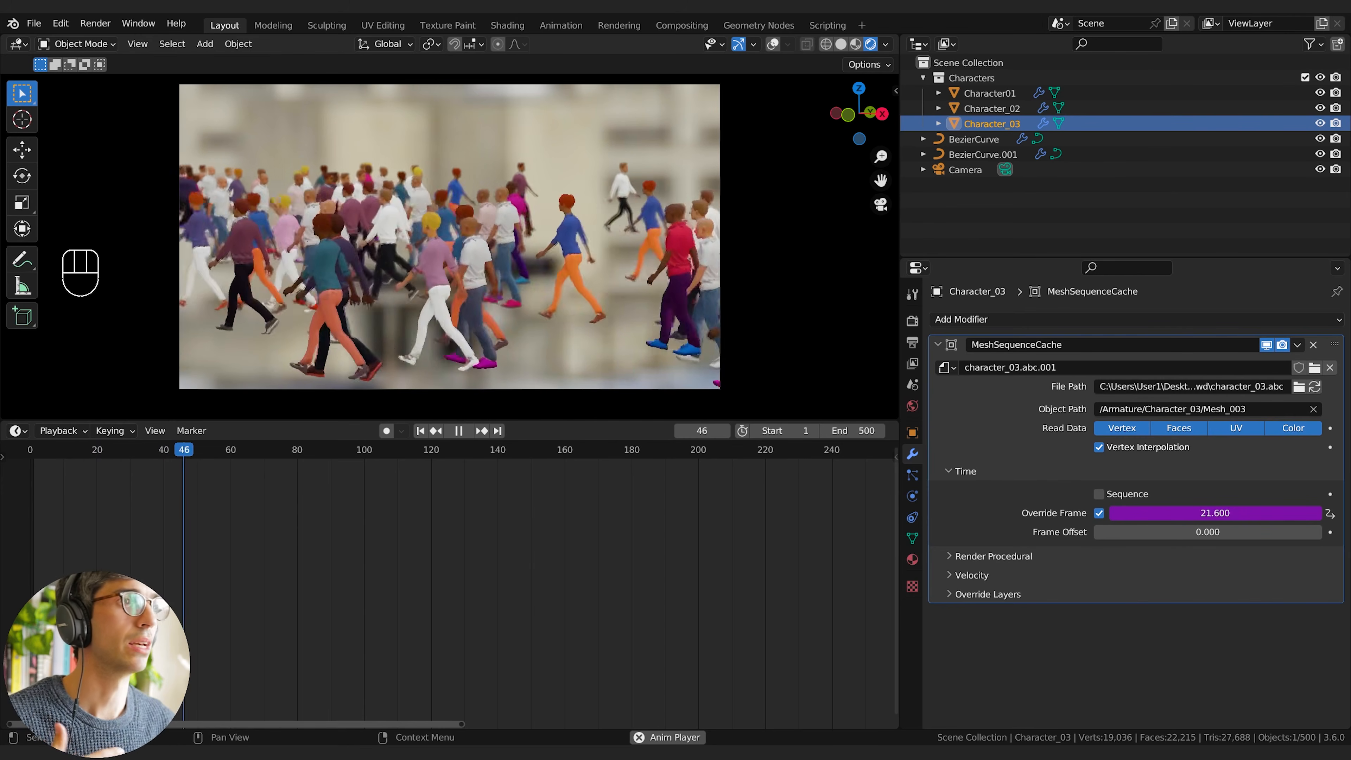
Step: Exclude the Characters collection from the view layer, and stop the playback with the BezierCurve.001 crowd selected
{"action": "left_click", "coordinate": [1305, 77]}
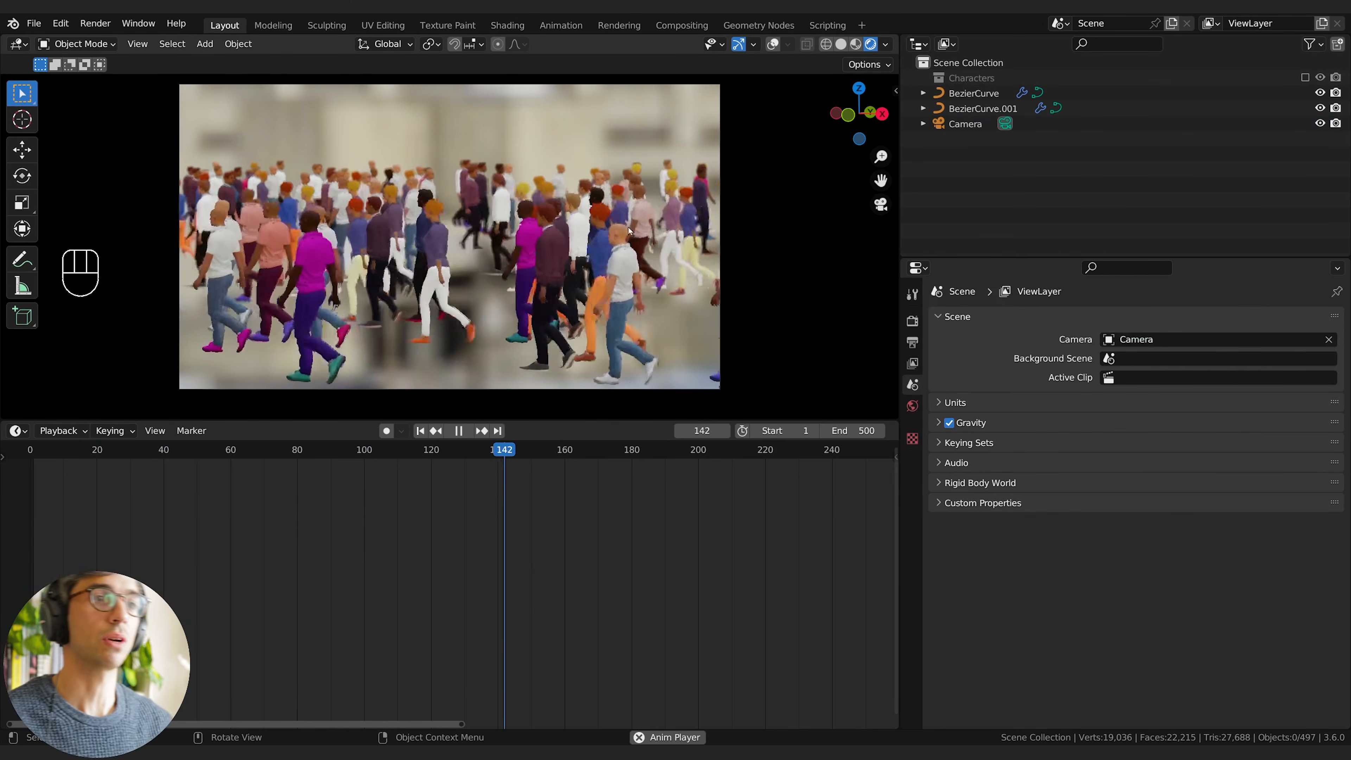
{"action": "key", "text": "space"}
{"action": "left_click", "coordinate": [604, 283]}
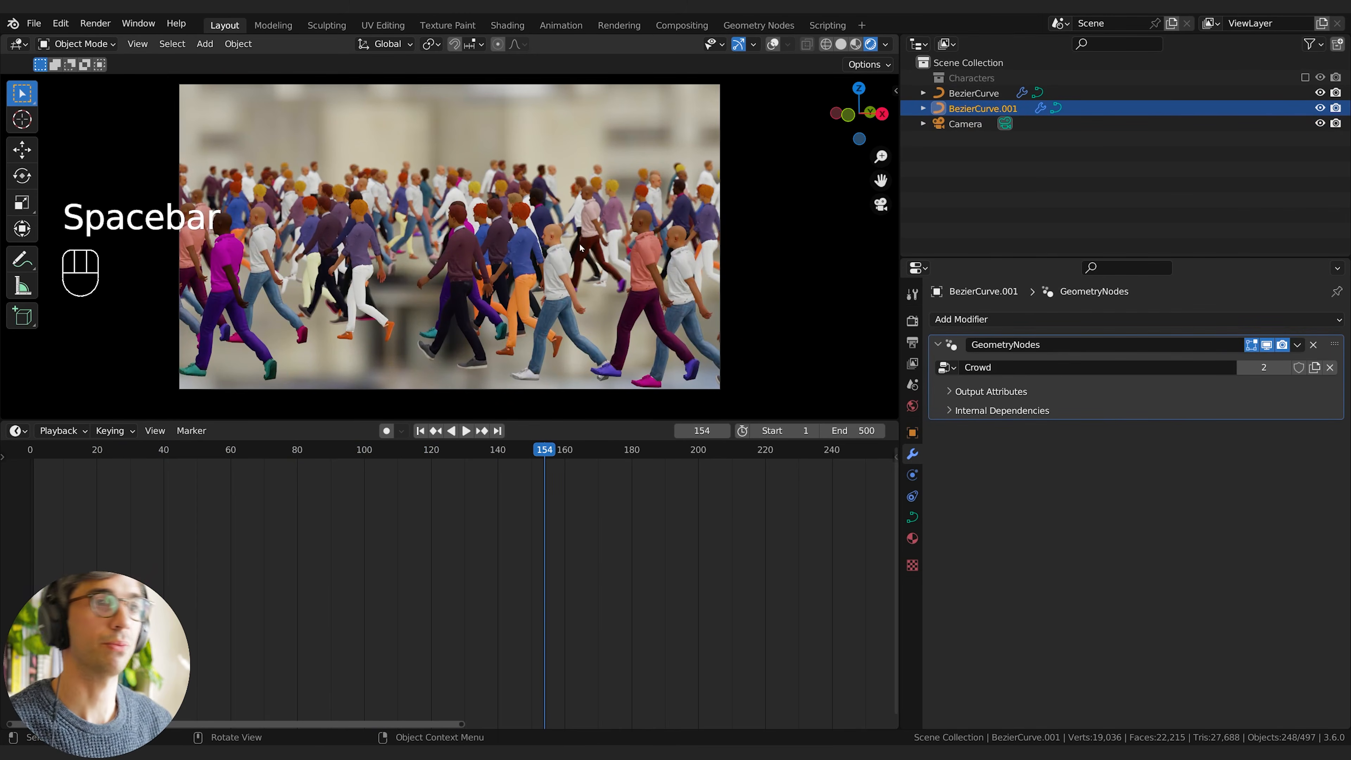
Step: Add a 2 m mesh plane at the world origin and scale it up as the ground beneath the crowd
{"action": "key", "text": "shift+a"}
{"action": "mouse_move", "coordinate": [479, 56]}
{"action": "left_click", "coordinate": [596, 56]}
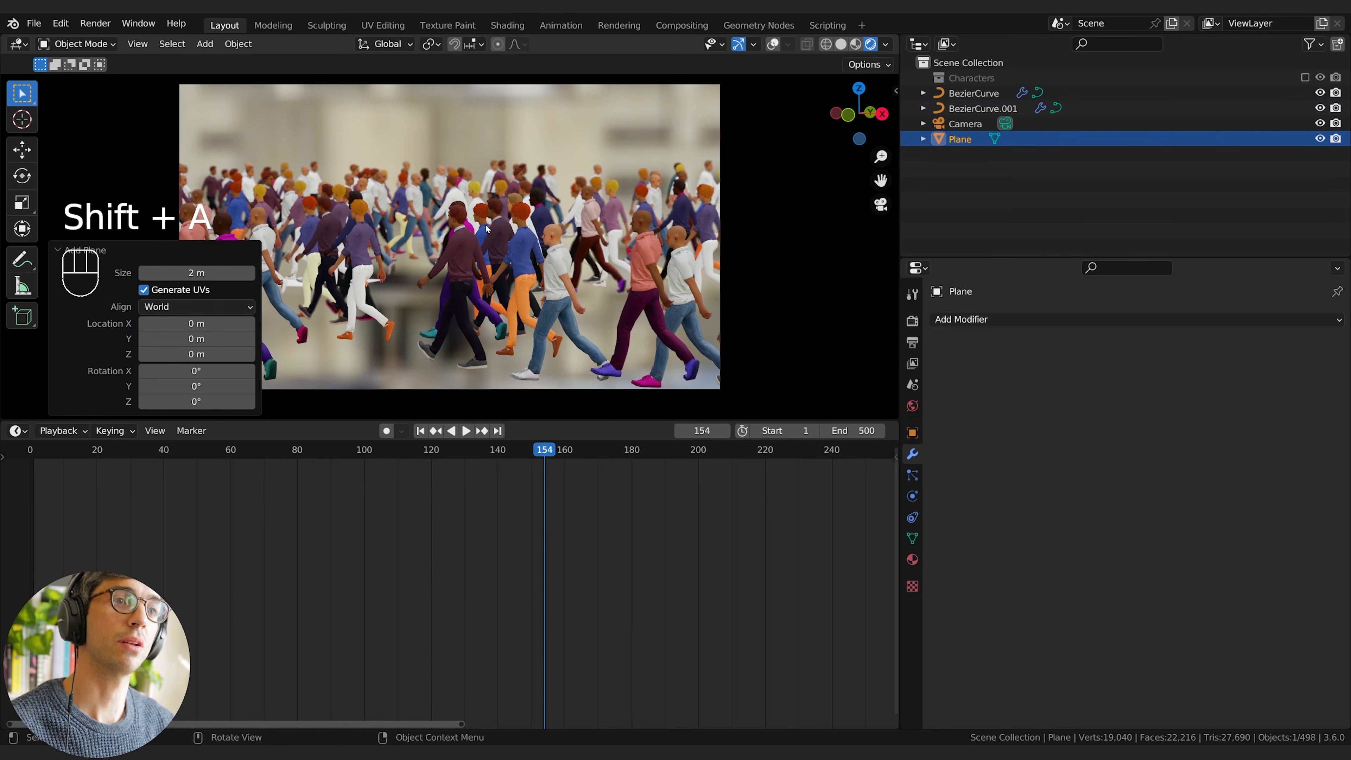
{"action": "key", "text": "s"}
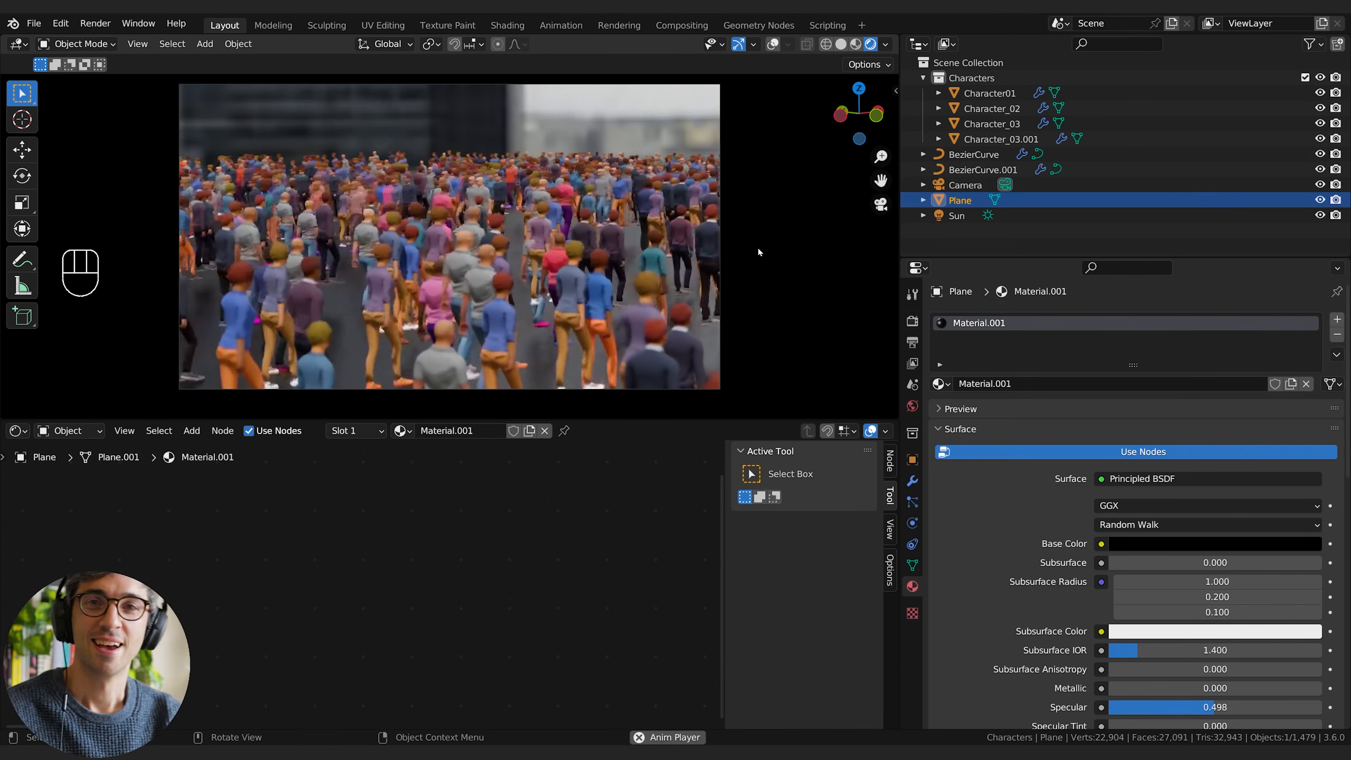